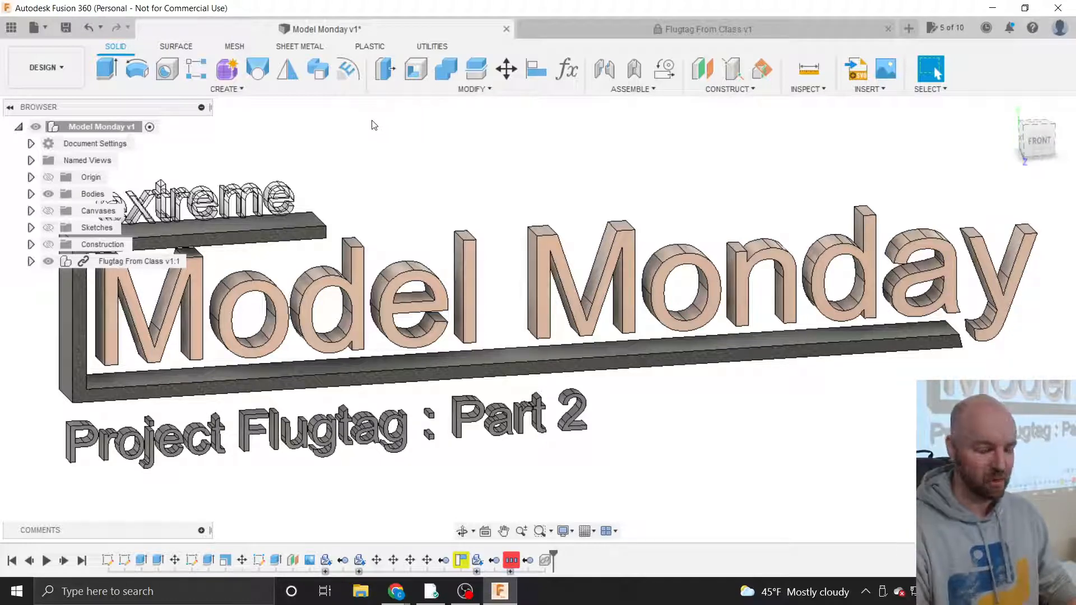
# Examine the linked wing model below the title text in the Model Monday design.
pyautogui.scroll(-3, 374, 125)
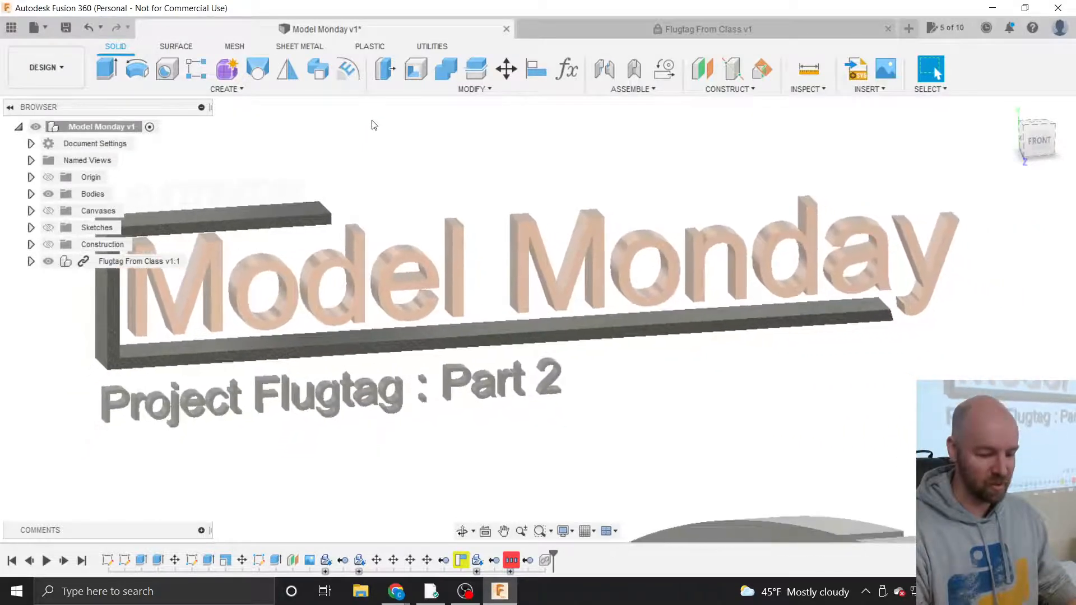
pyautogui.scroll(-4, 374, 124)
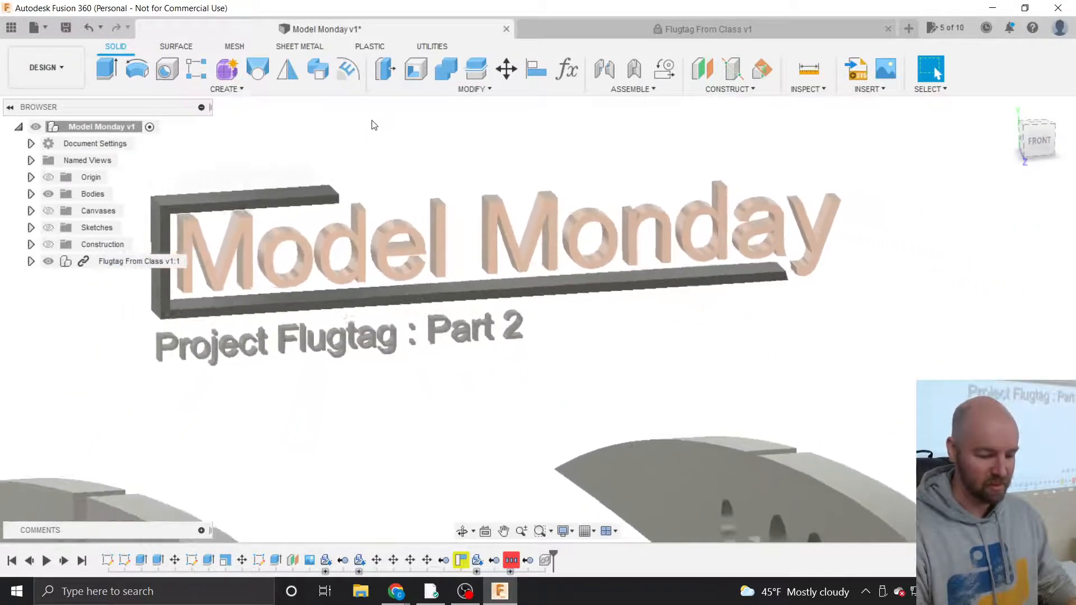
pyautogui.scroll(-4, 375, 125)
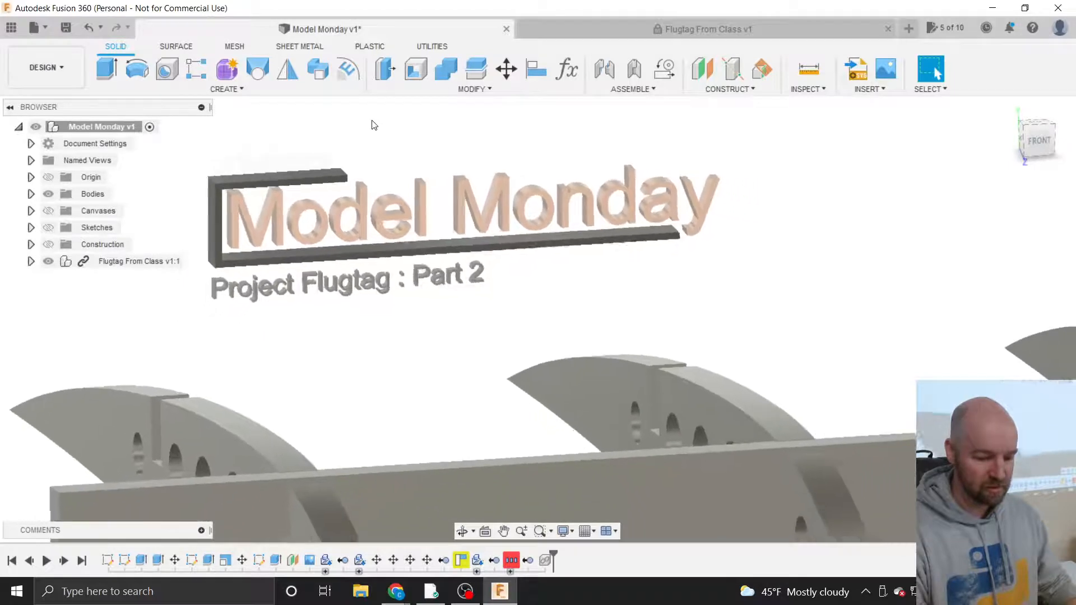
pyautogui.scroll(-4, 374, 125)
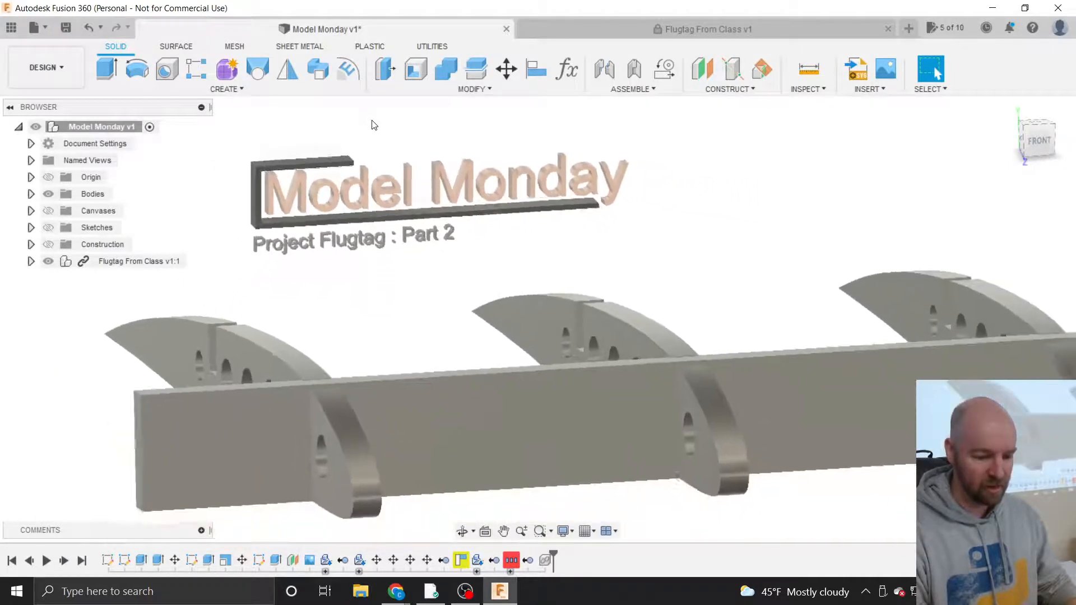
pyautogui.scroll(-2, 374, 125)
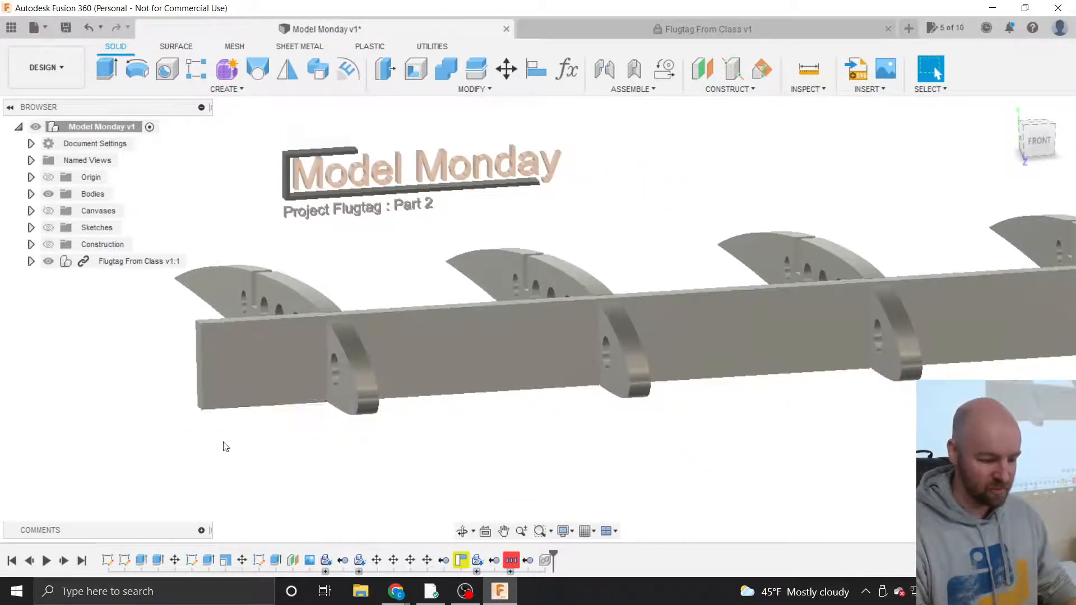
pyautogui.keyDown('shift'); pyautogui.moveTo(223, 444); pyautogui.dragTo(214, 473, button='middle'); pyautogui.keyUp('shift')
pyautogui.scroll(-2, 214, 474)
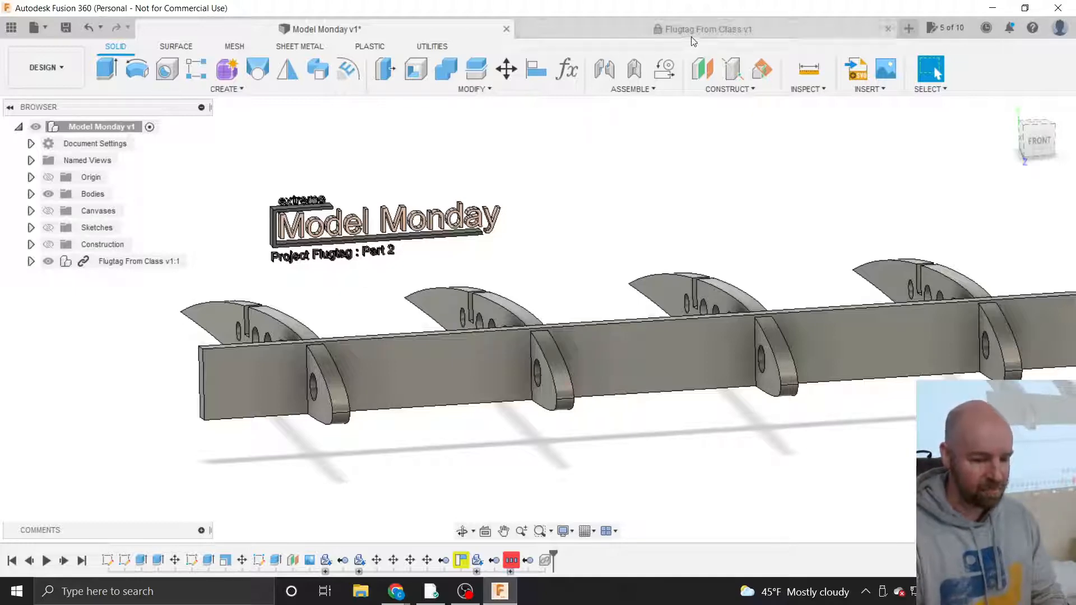
# Switch to the Flugtag From Class v1 design and activate its Wing component.
pyautogui.click(704, 31)
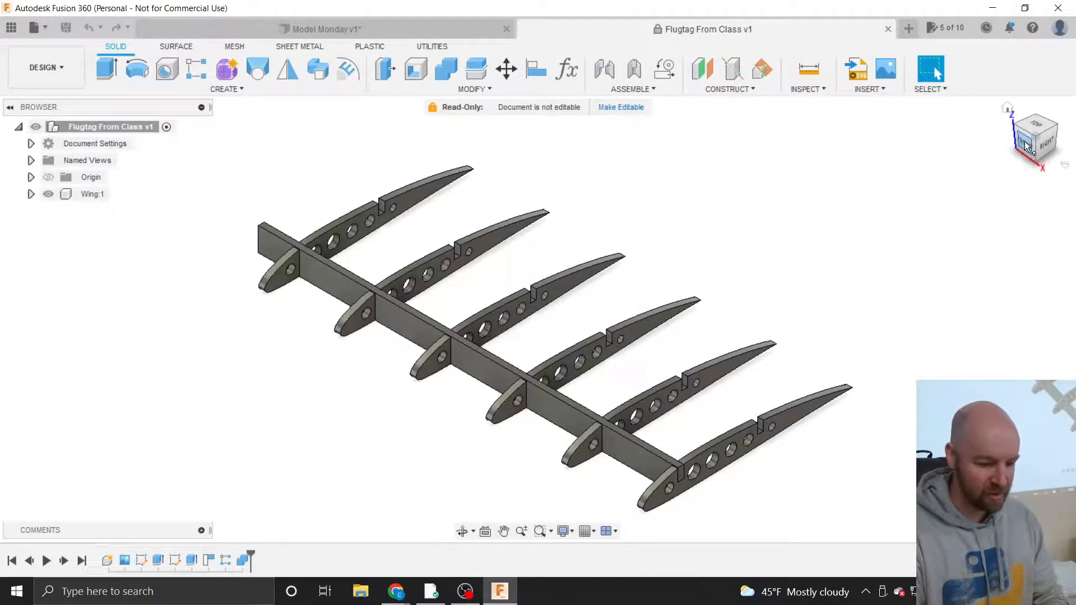
pyautogui.moveTo(1028, 147); pyautogui.dragTo(1048, 133)
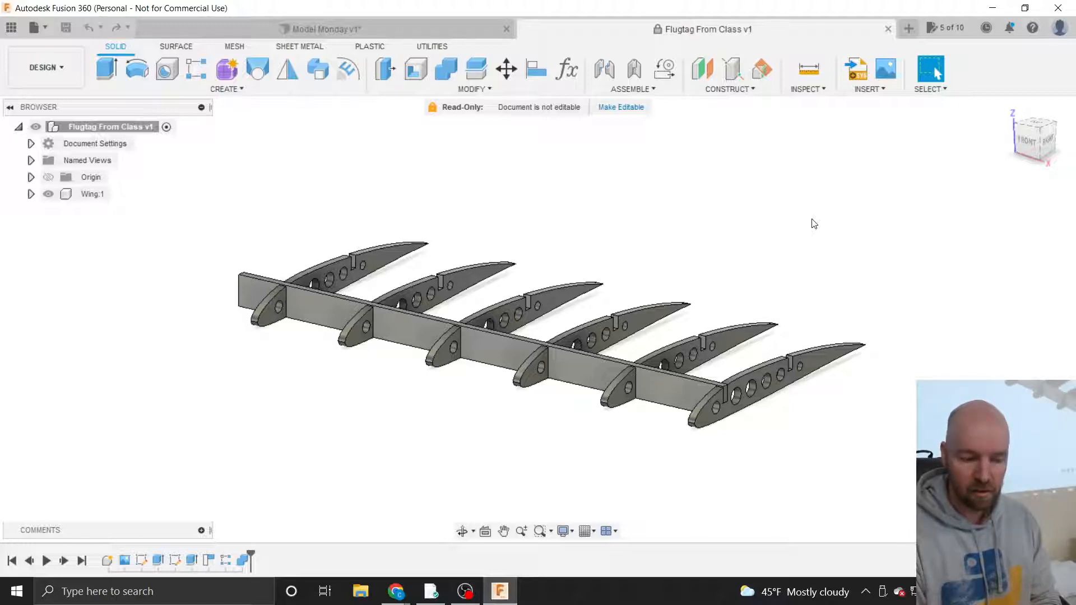
pyautogui.scroll(3, 595, 308)
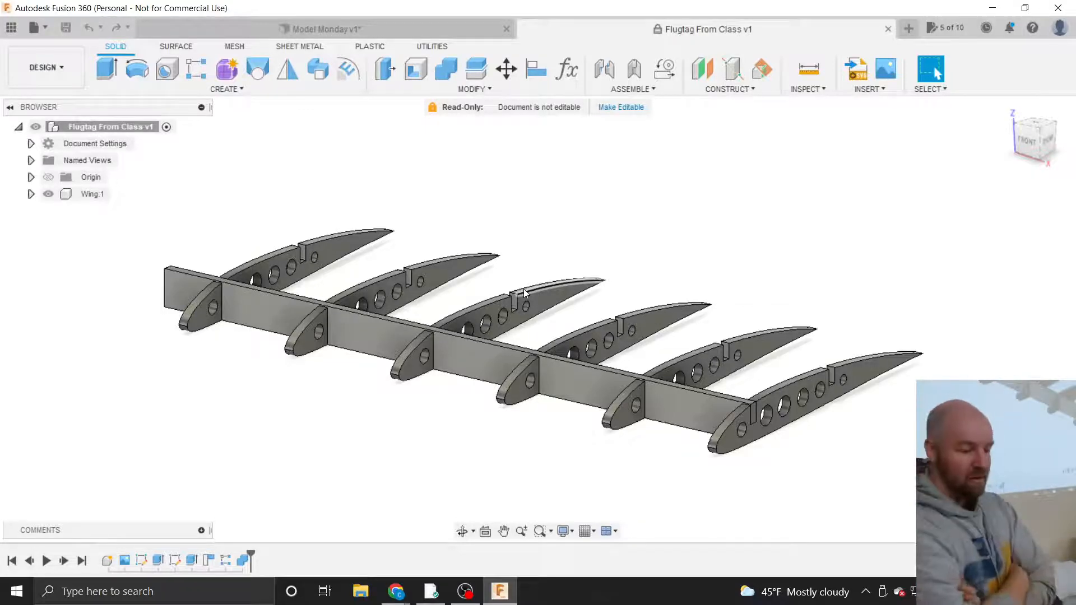
pyautogui.scroll(3, 480, 278)
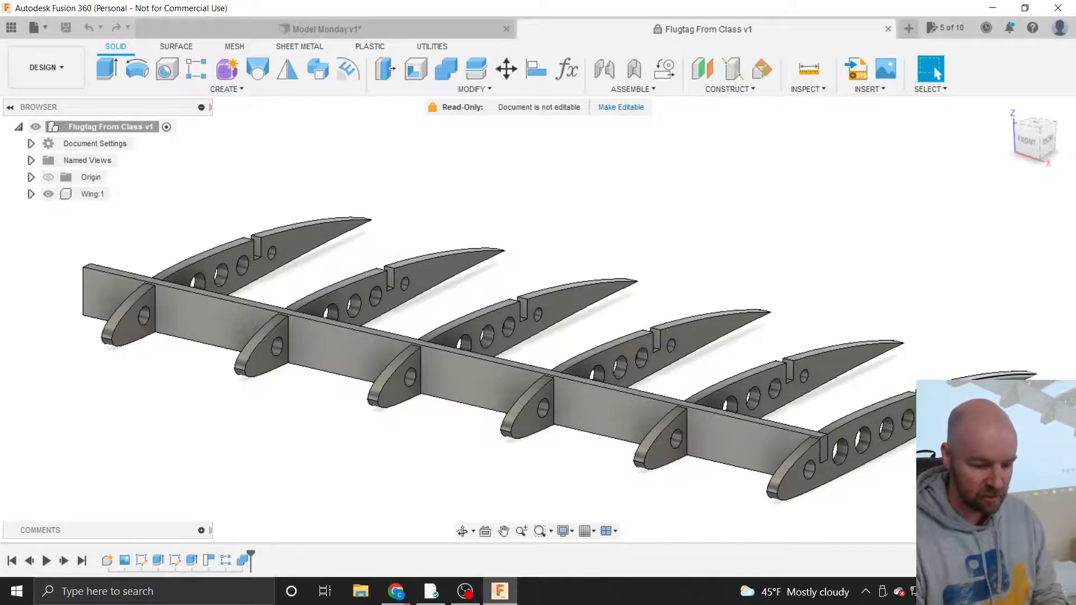
pyautogui.scroll(2, 919, 375)
pyautogui.scroll(2, 953, 381)
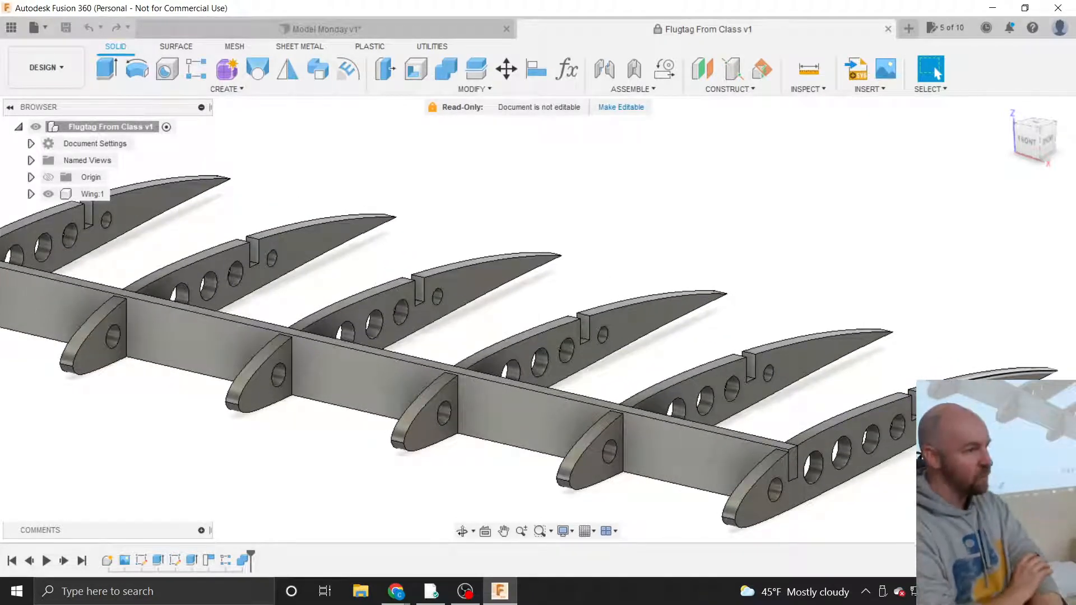
pyautogui.click(30, 194)
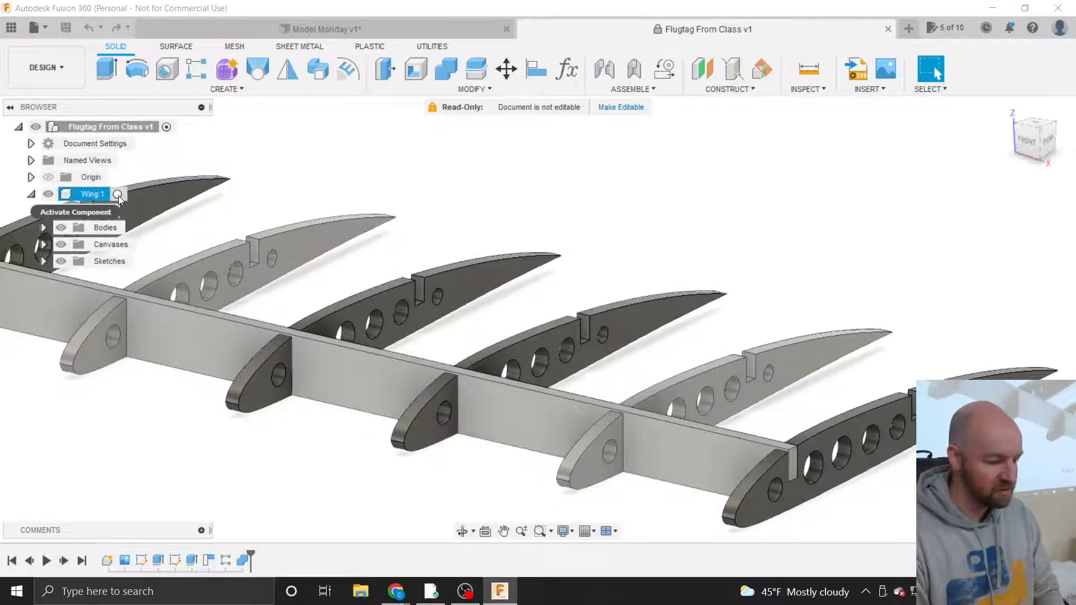
pyautogui.click(118, 194)
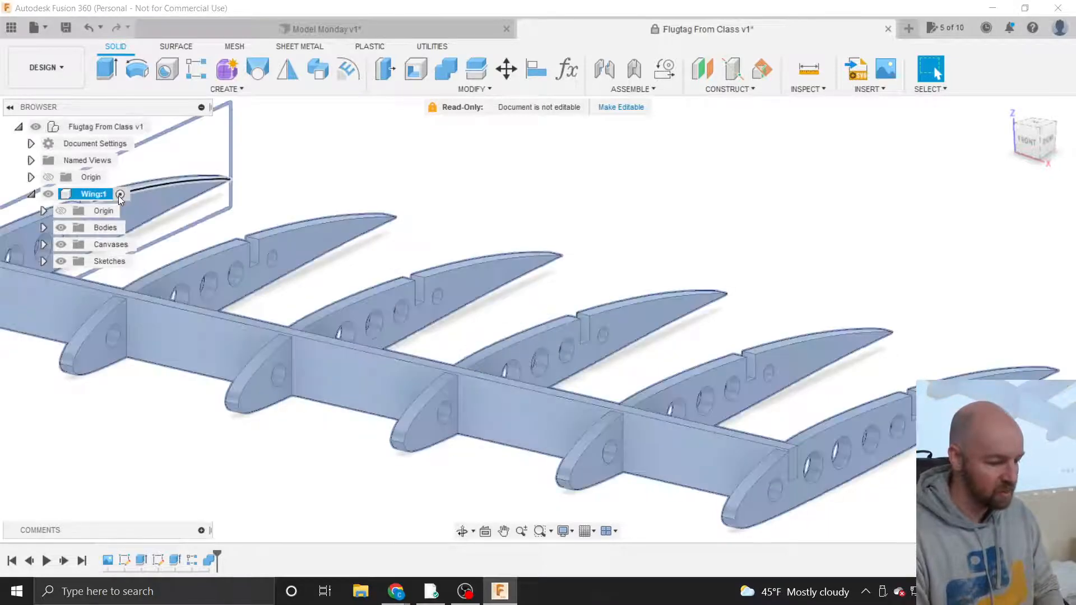
pyautogui.click(326, 175)
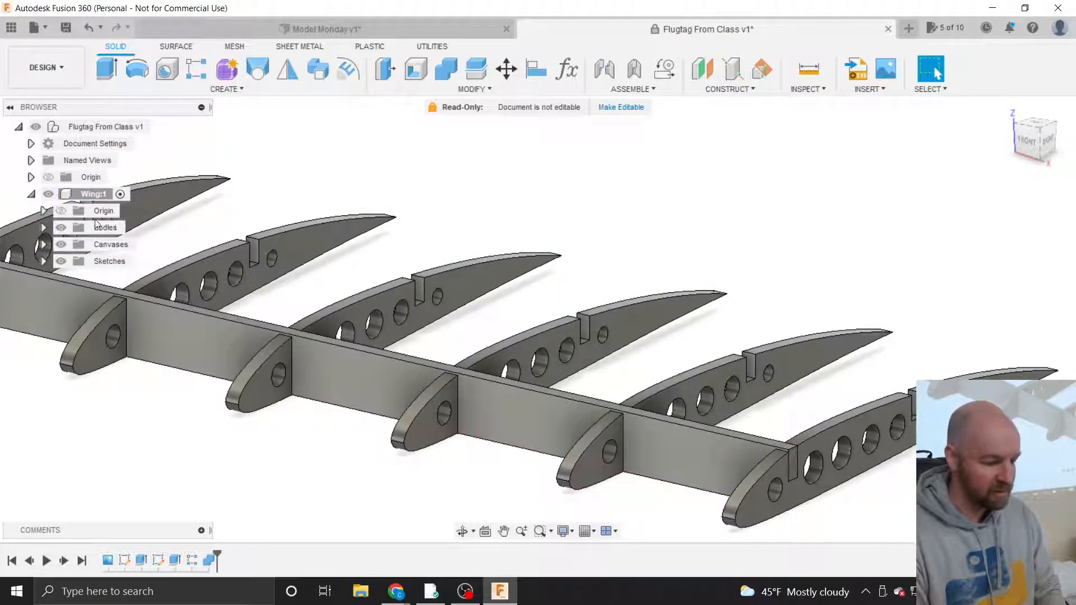
pyautogui.click(86, 196)
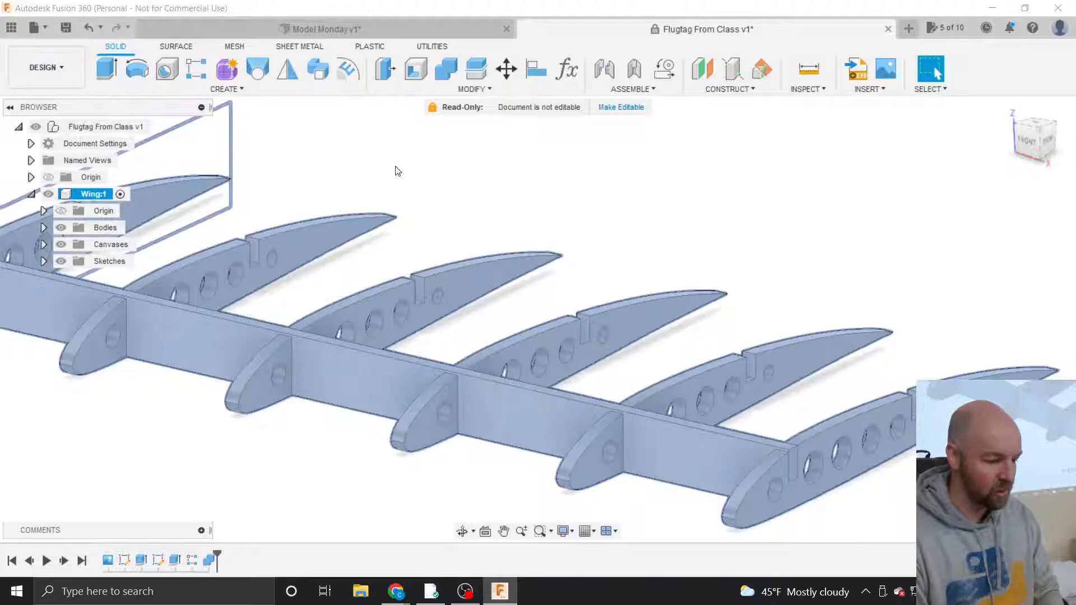
pyautogui.click(440, 187)
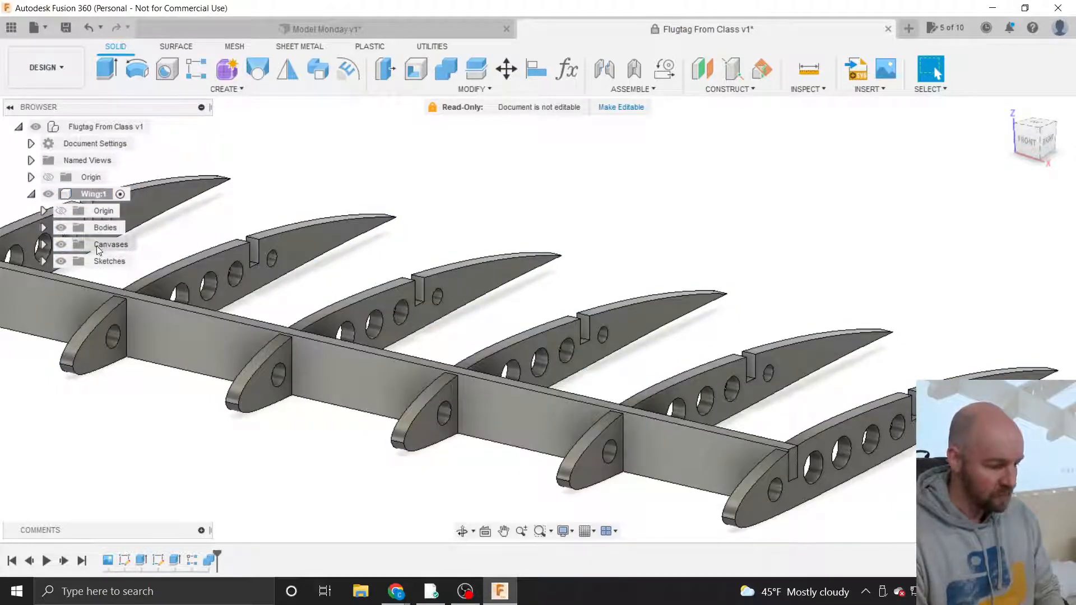
# Check which reference image is stored among the Wing component's canvases.
pyautogui.click(44, 245)
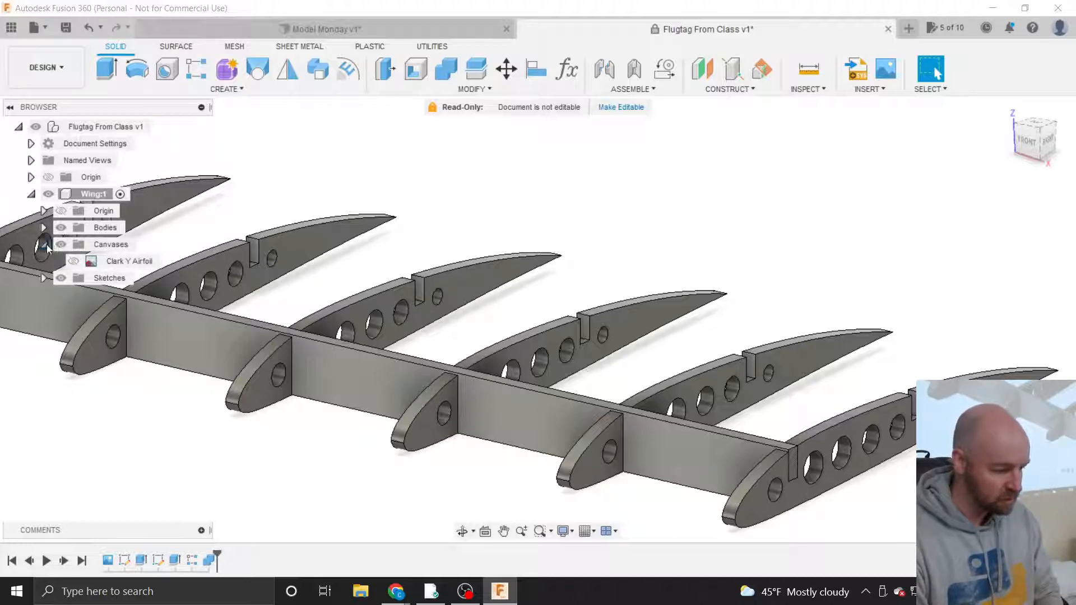
pyautogui.click(44, 245)
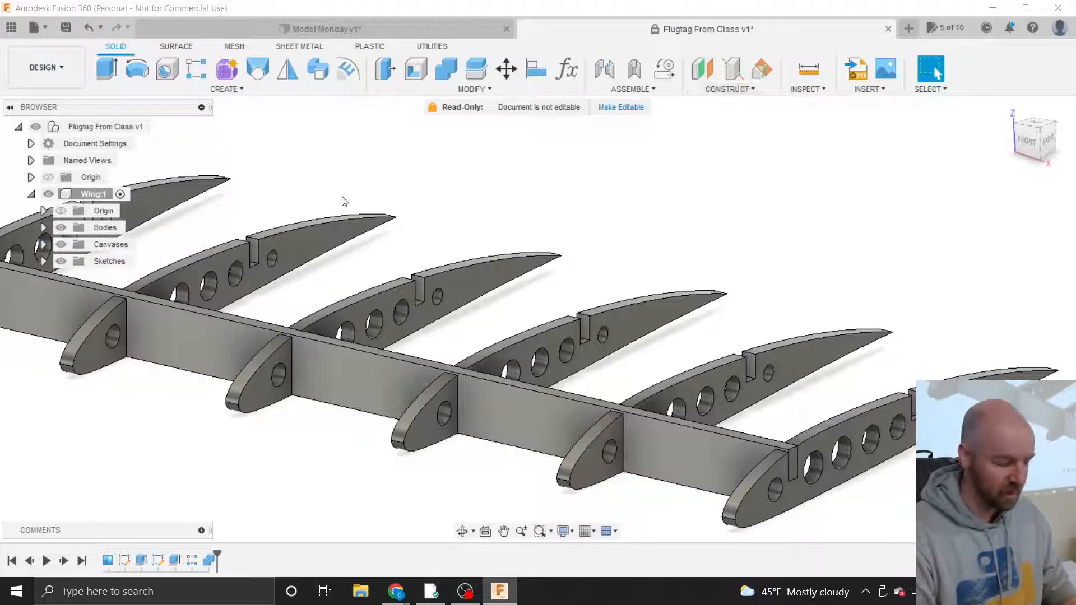
pyautogui.scroll(-2, 804, 301)
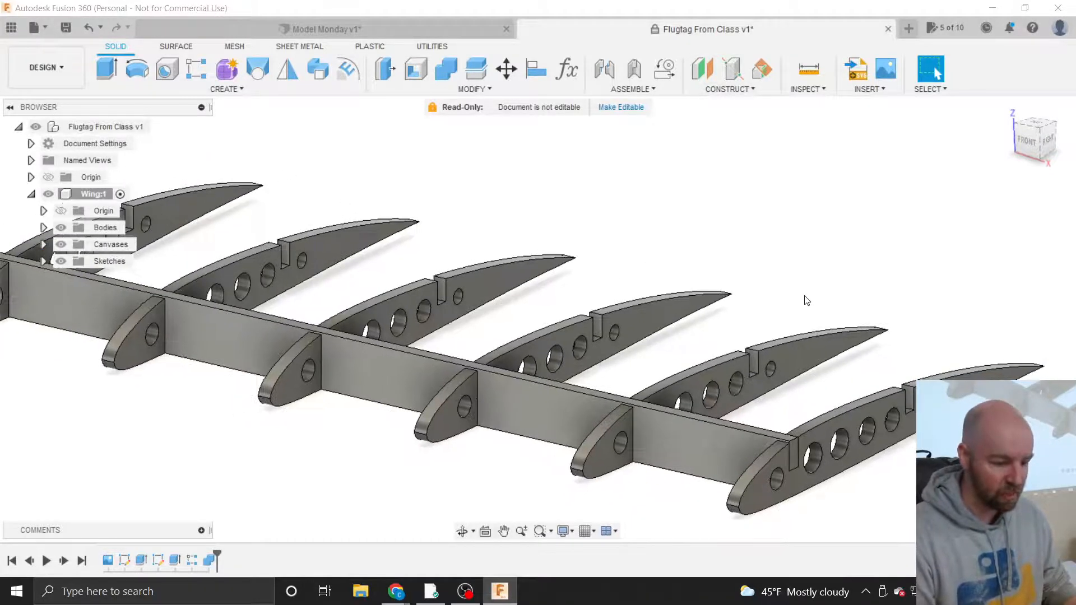
# Show the Front Spar sketch to compare it with the rear notches in the airfoil ribs, and hide it again.
pyautogui.click(43, 262)
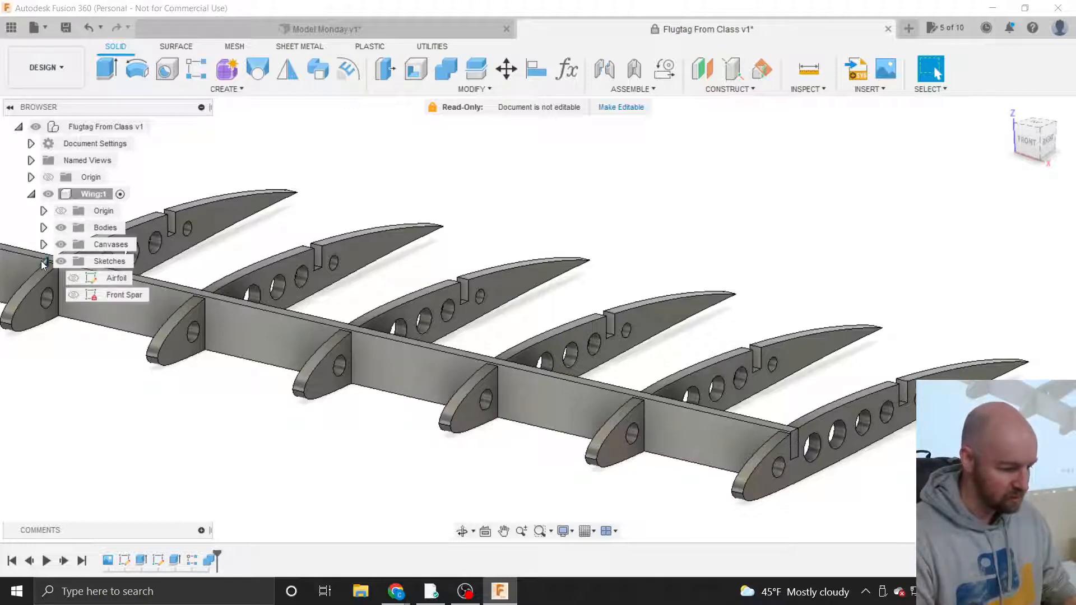
pyautogui.click(109, 294)
pyautogui.click(74, 294)
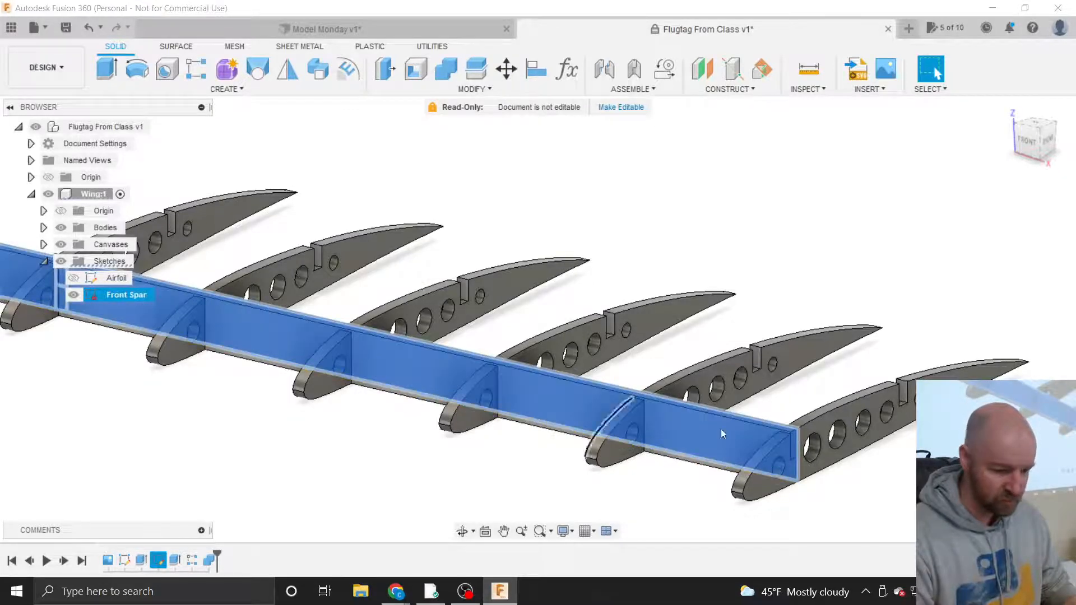
pyautogui.scroll(-3, 885, 463)
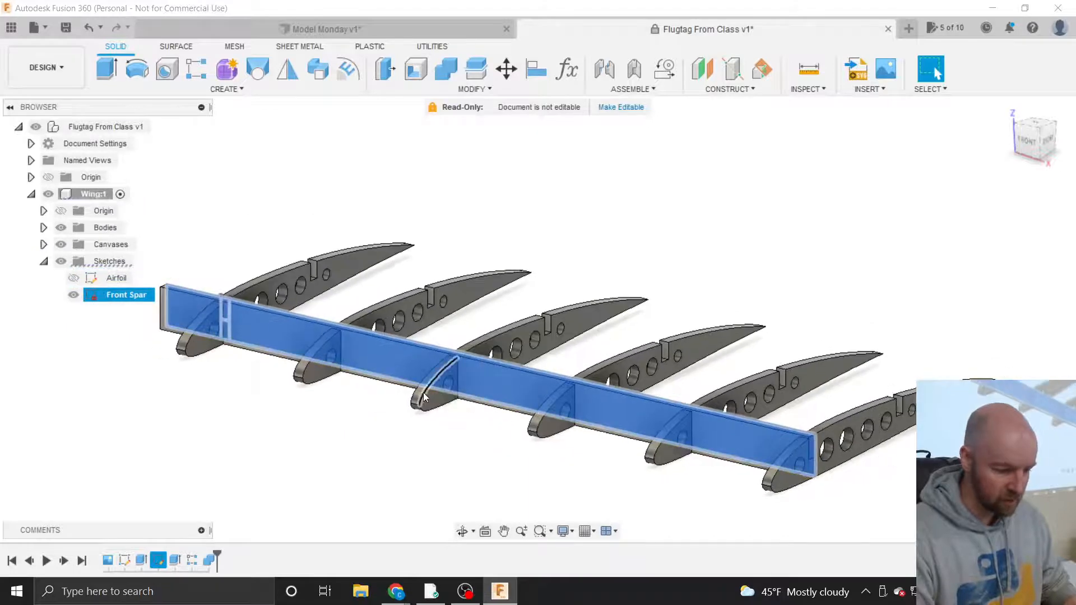
pyautogui.scroll(1, 422, 395)
pyautogui.scroll(1, 422, 392)
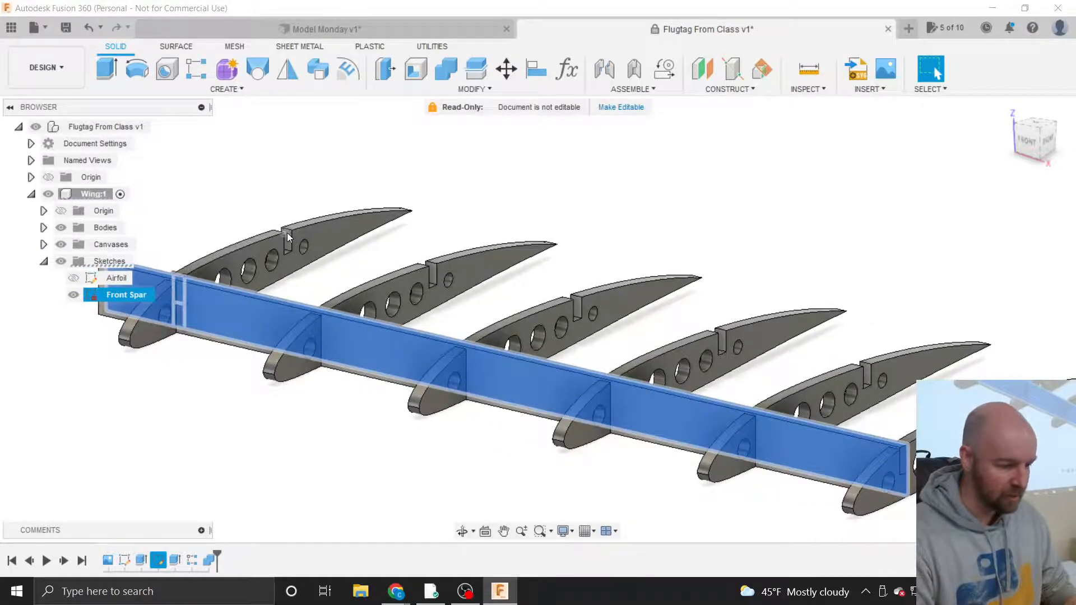
pyautogui.scroll(2, 287, 233)
pyautogui.scroll(2, 287, 233)
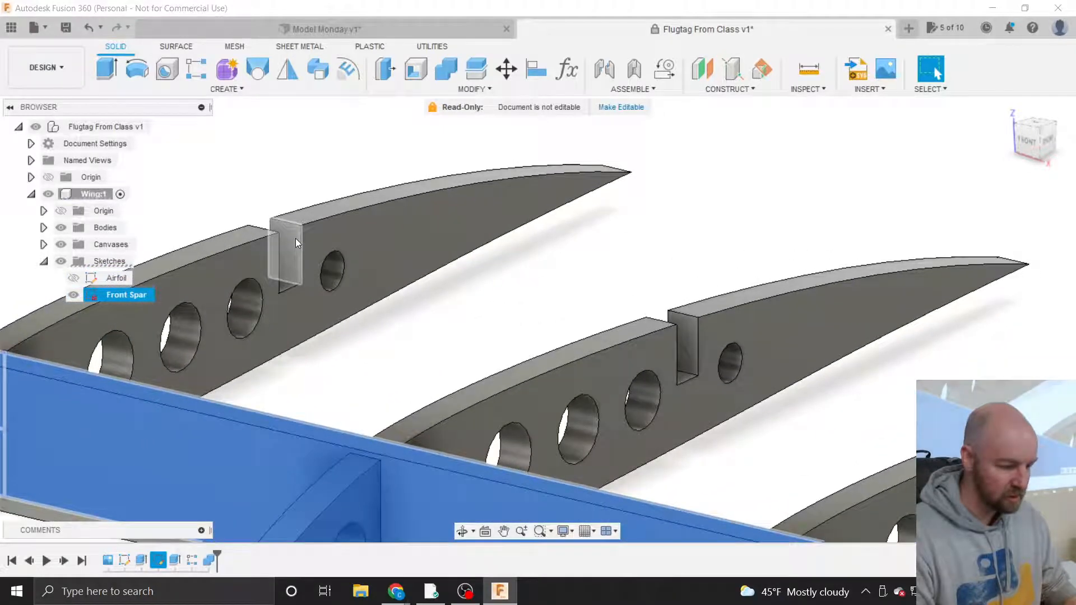
pyautogui.scroll(-4, 423, 320)
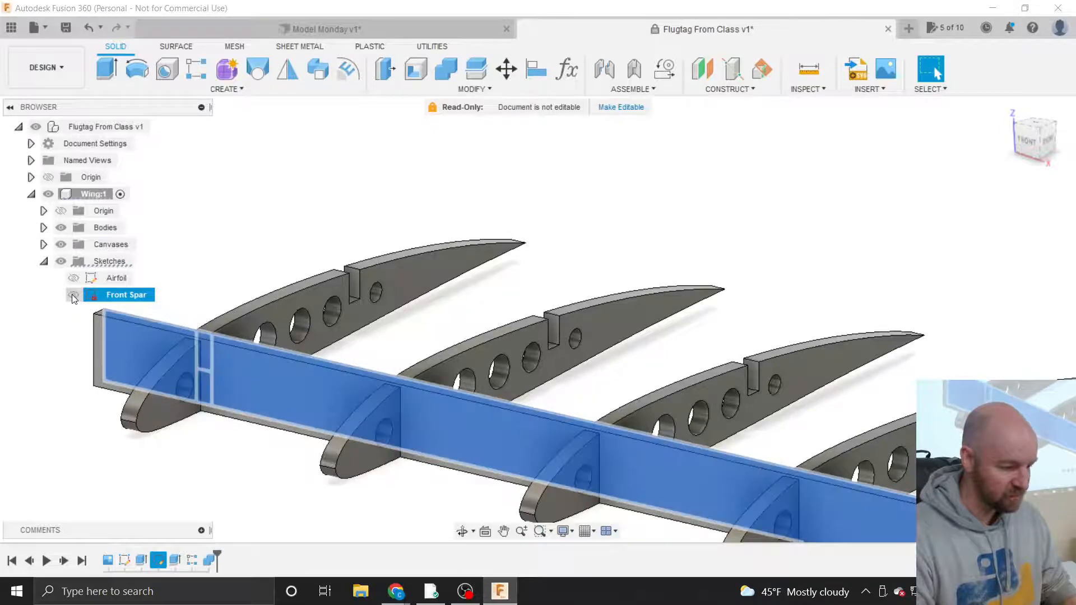
pyautogui.click(245, 246)
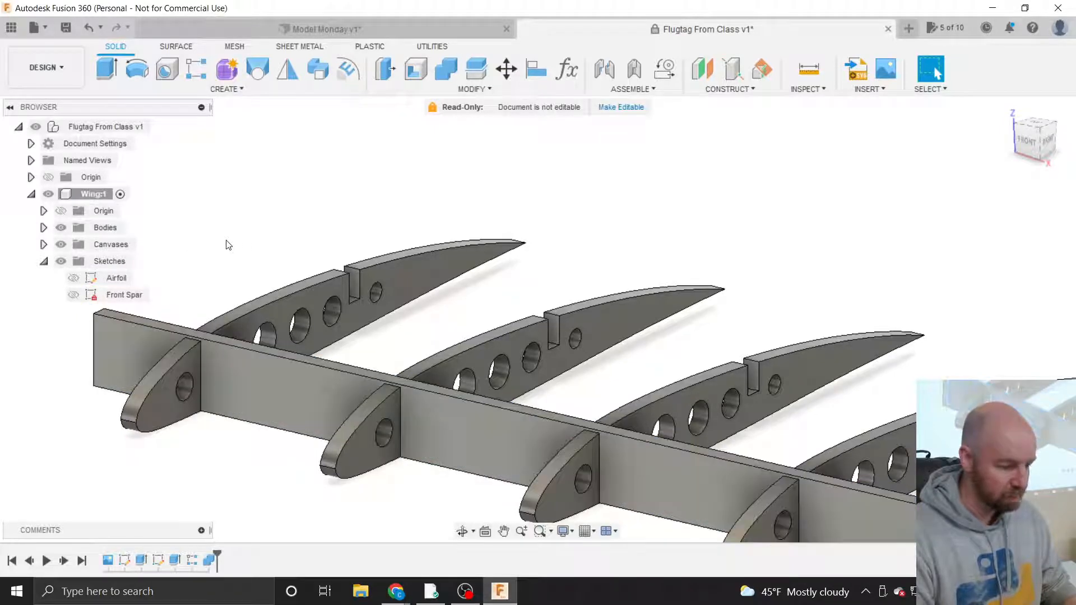
# Create a new sketch on the vertical inner face of the rear notch in the first airfoil rib.
pyautogui.click(231, 89)
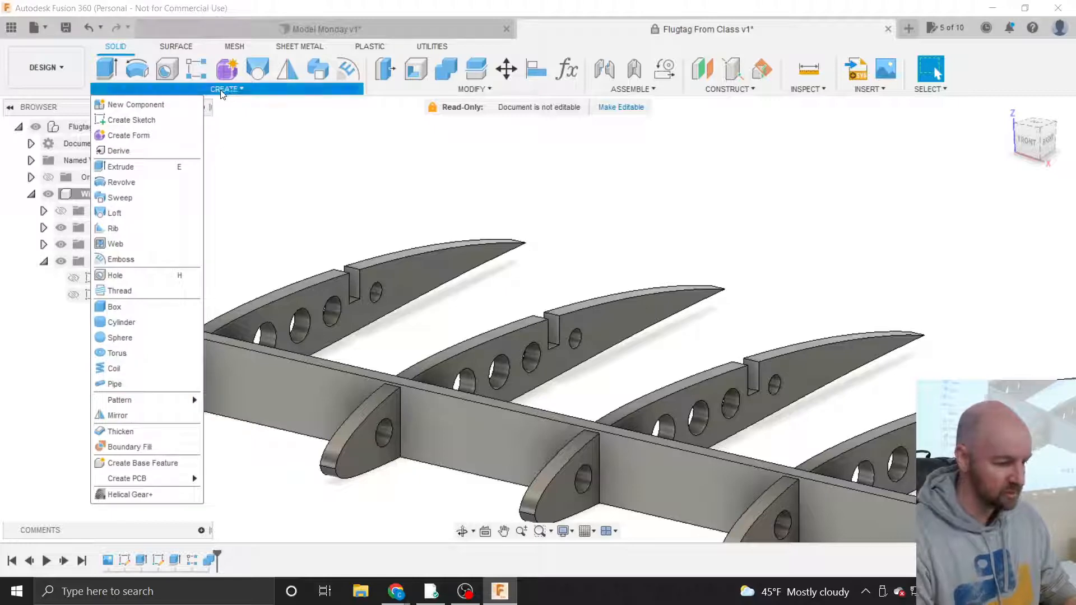
pyautogui.click(146, 121)
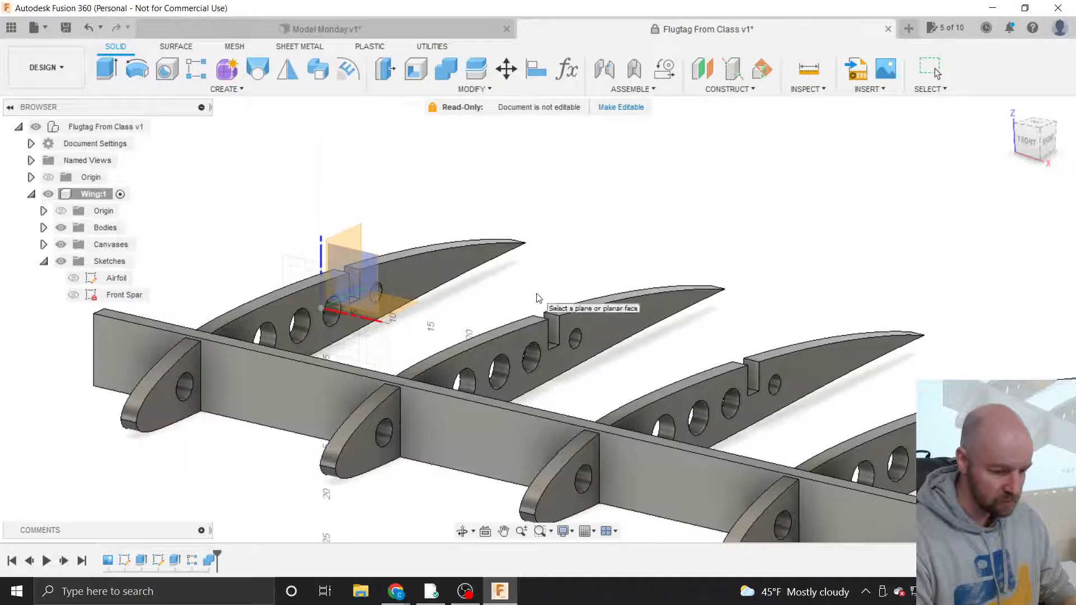
pyautogui.scroll(3, 374, 260)
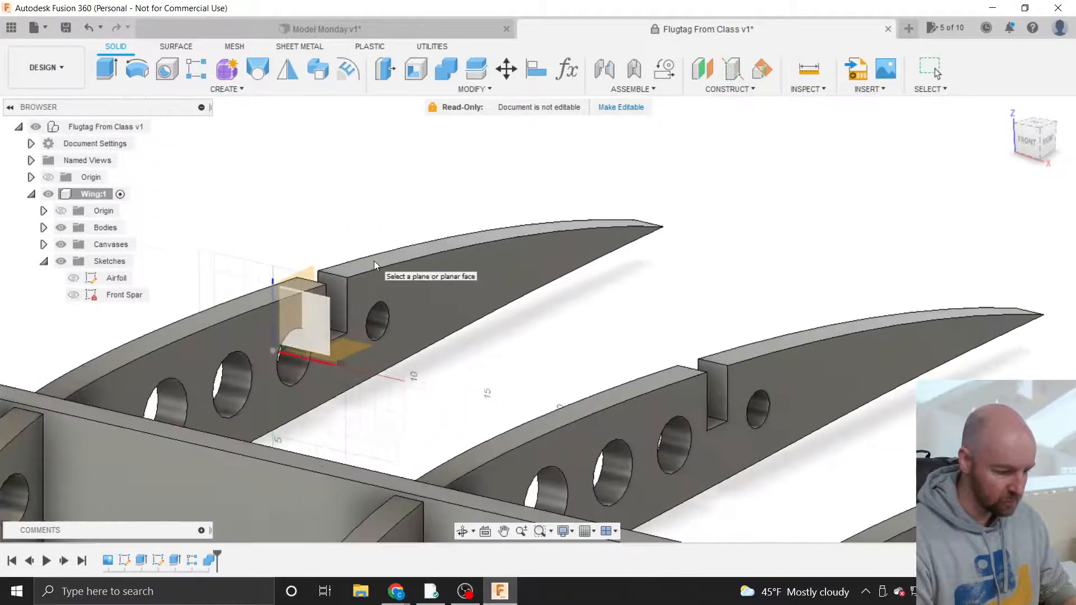
pyautogui.scroll(3, 374, 260)
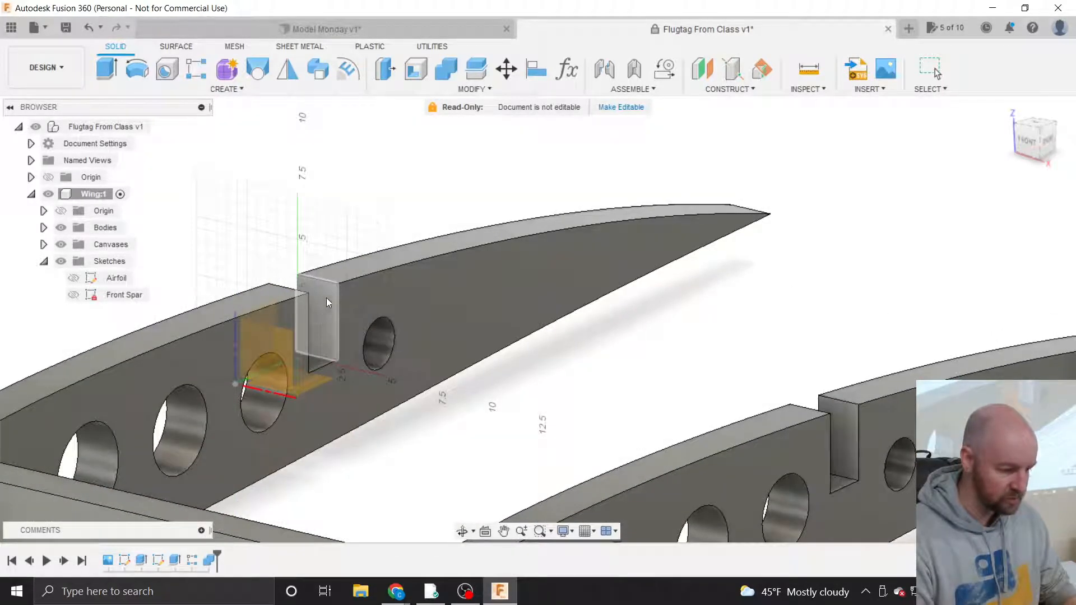
pyautogui.scroll(-2, 318, 300)
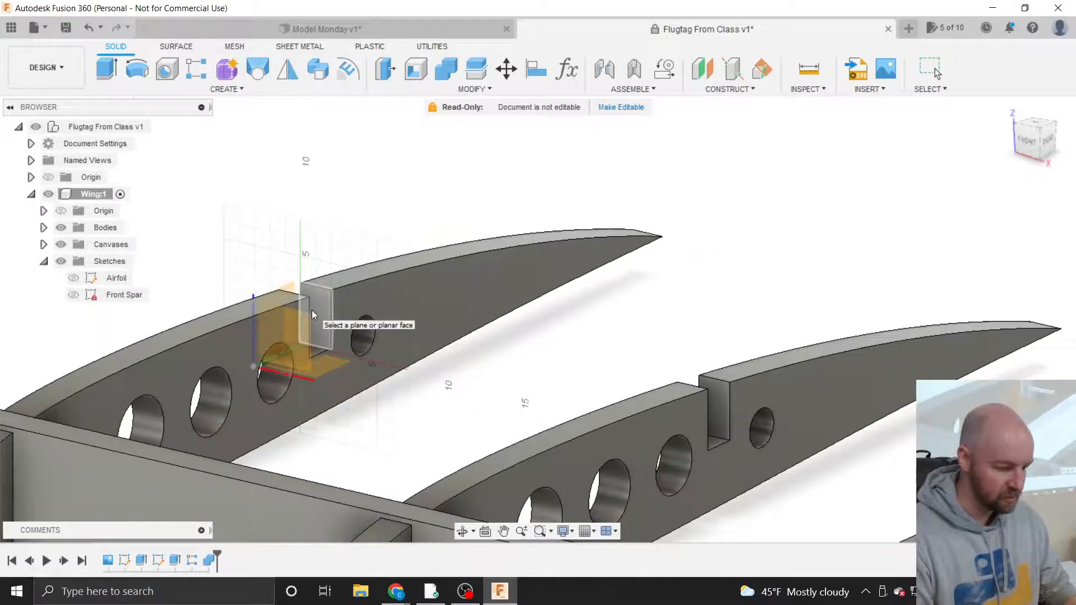
pyautogui.scroll(-3, 311, 310)
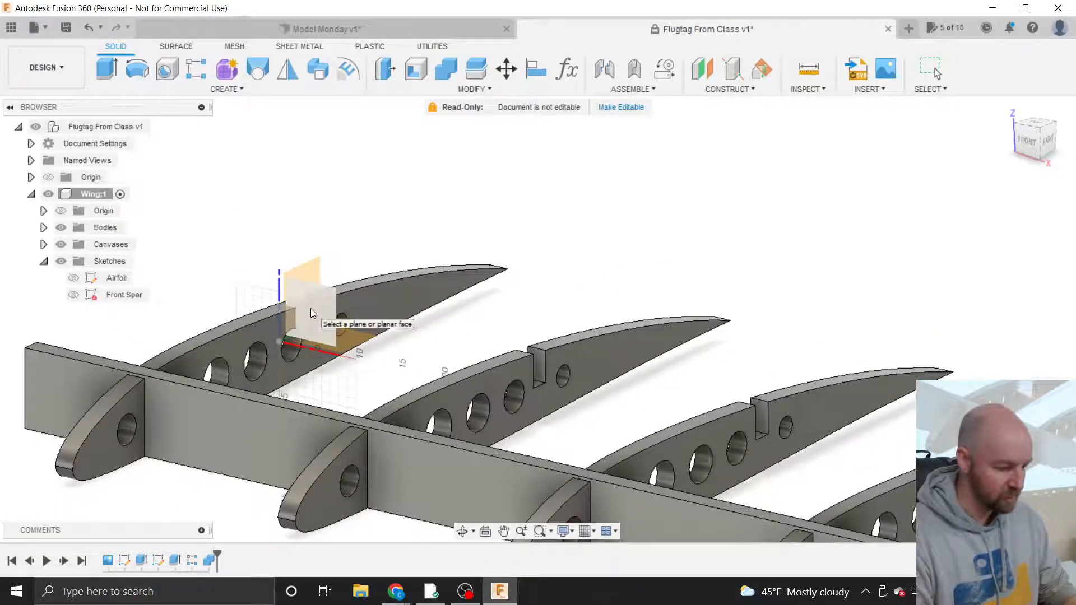
pyautogui.scroll(5, 311, 313)
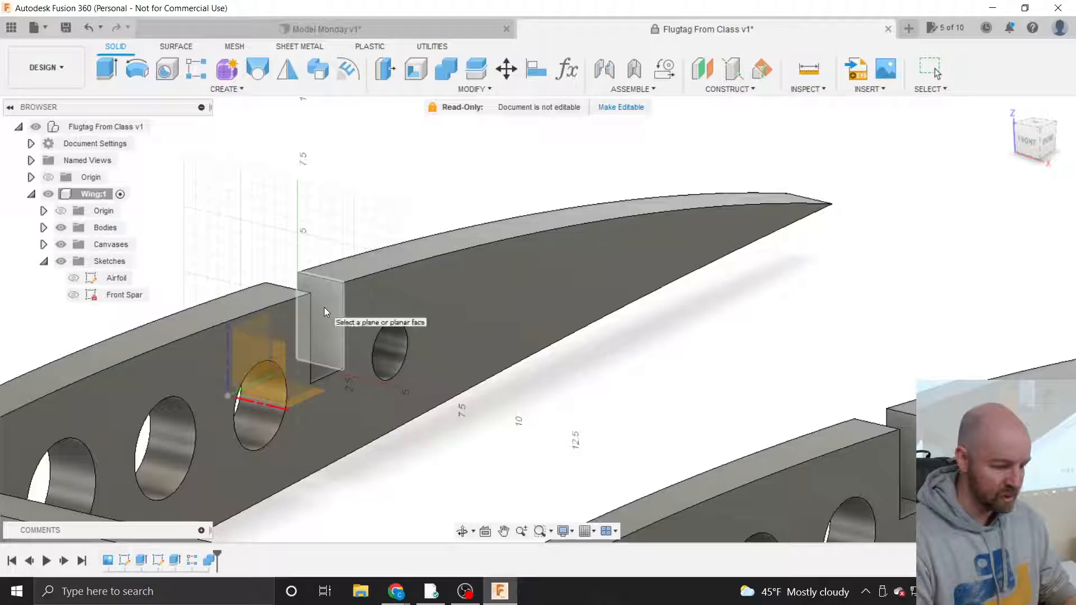
pyautogui.click(326, 311)
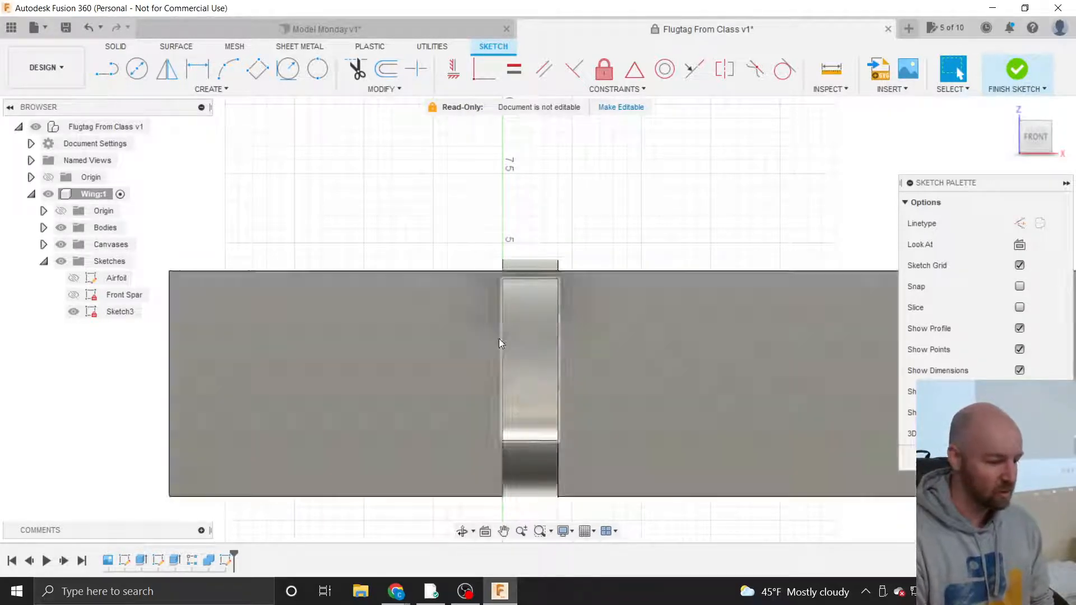
# Hide the Front Spar body so the rear notch of the first airfoil rib is exposed at an angle.
pyautogui.click(43, 228)
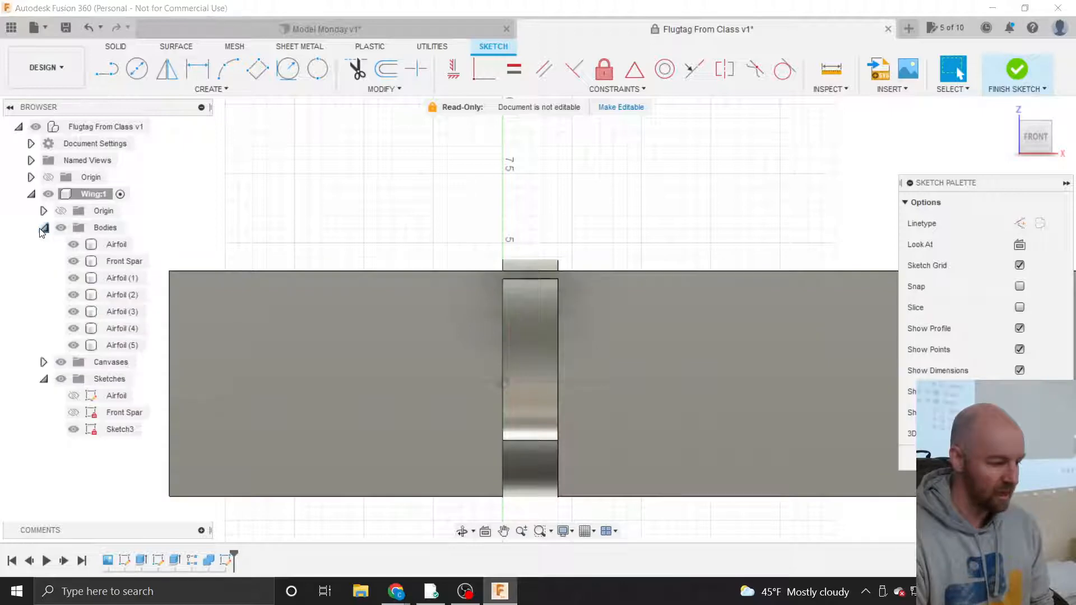
pyautogui.click(78, 250)
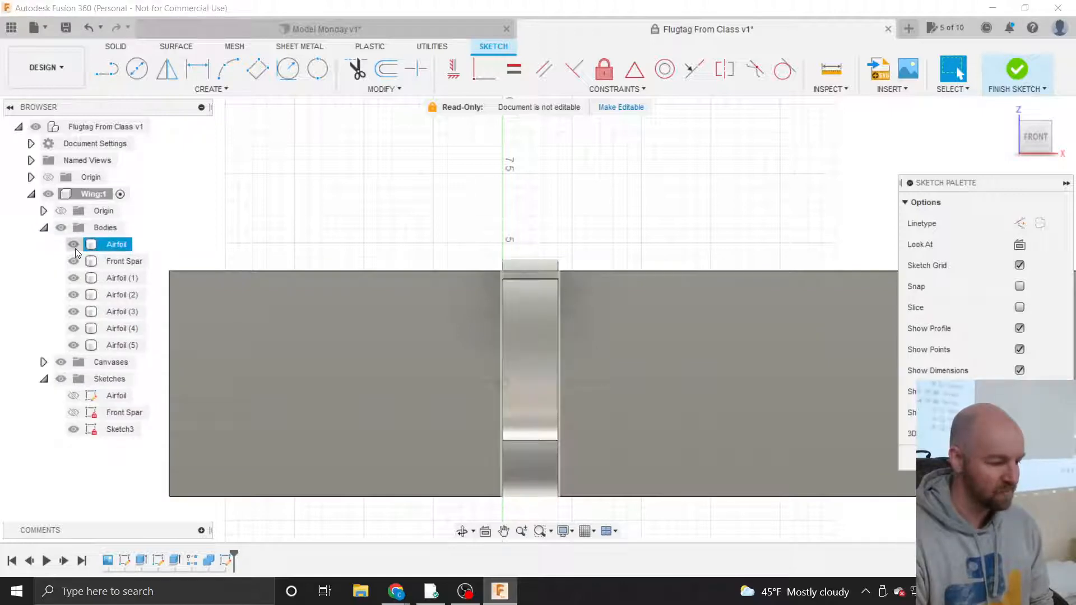
pyautogui.click(73, 261)
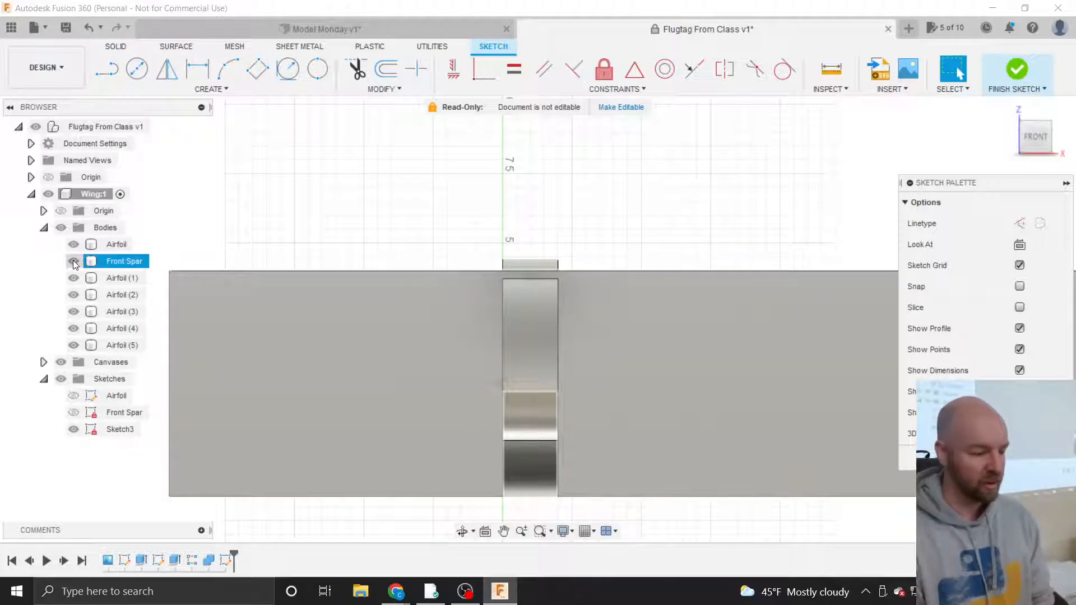
pyautogui.click(73, 262)
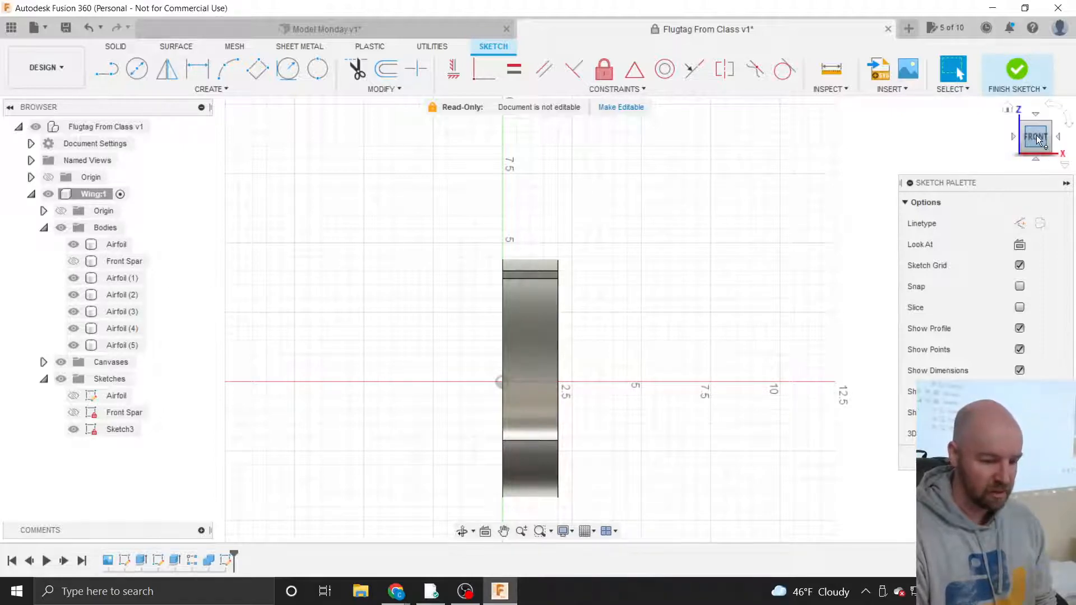
pyautogui.moveTo(1037, 140); pyautogui.dragTo(1014, 147)
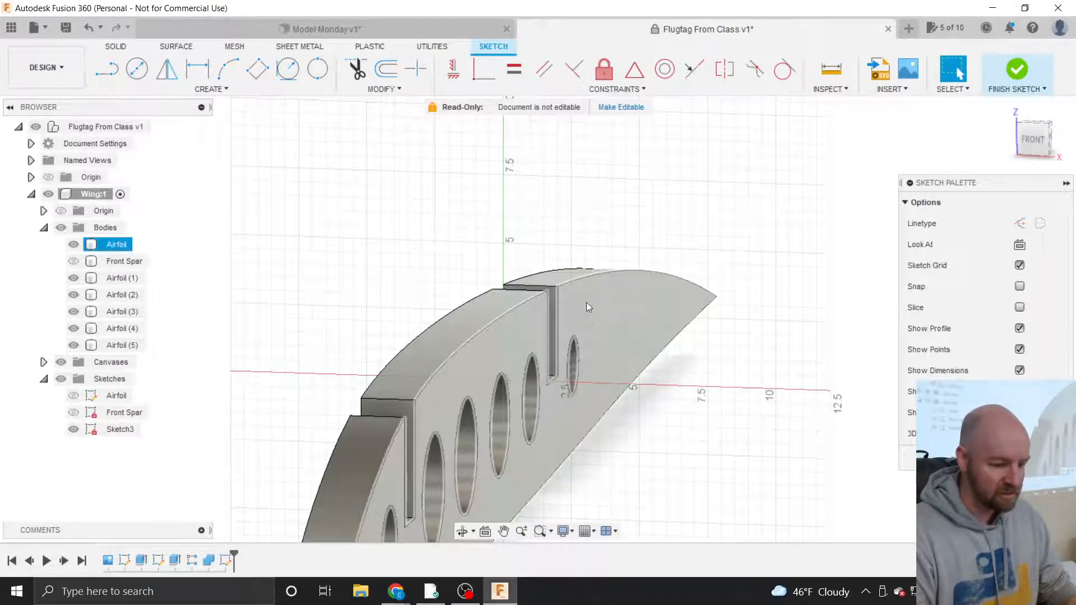
pyautogui.click(556, 405)
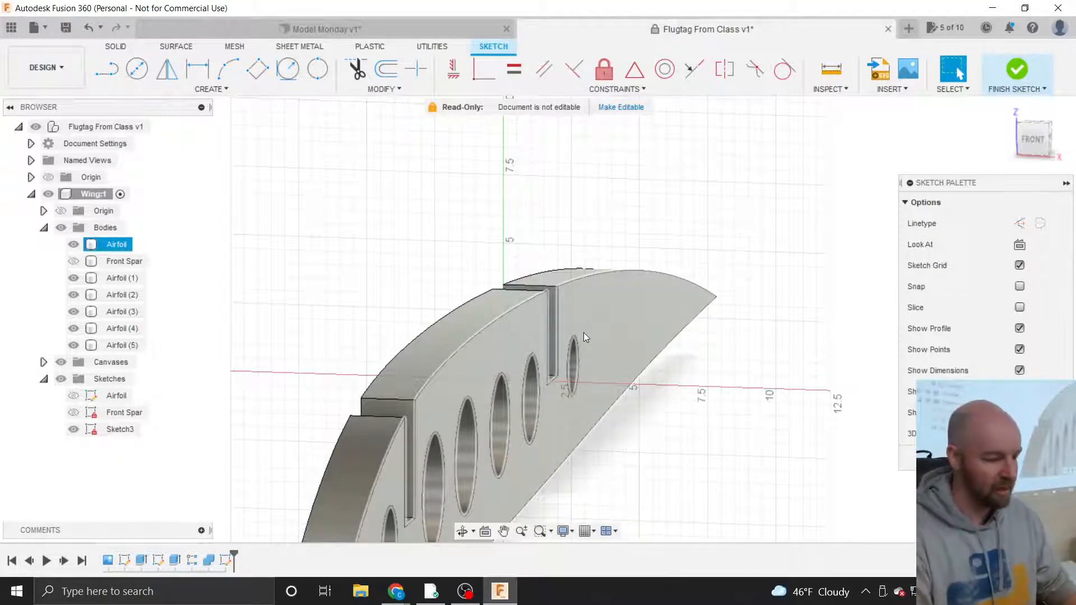
pyautogui.click(228, 91)
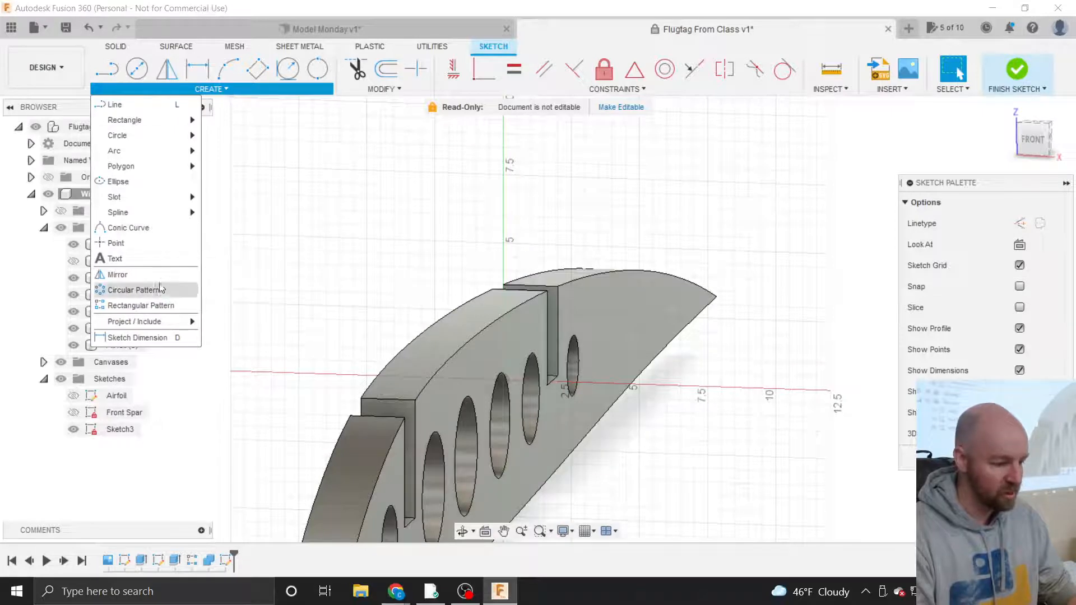
pyautogui.moveTo(166, 321)
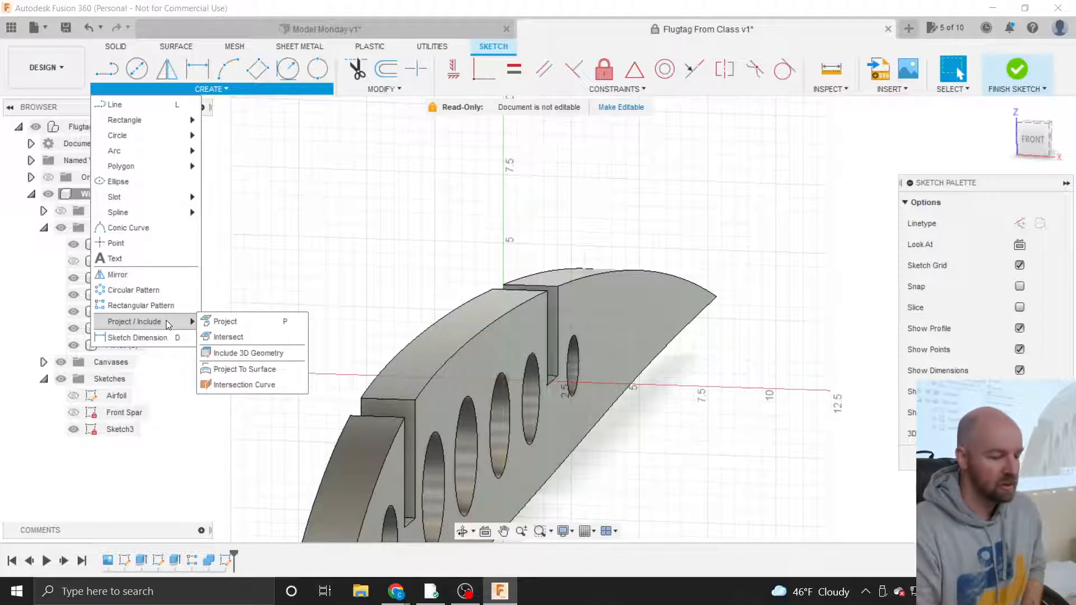
pyautogui.click(274, 339)
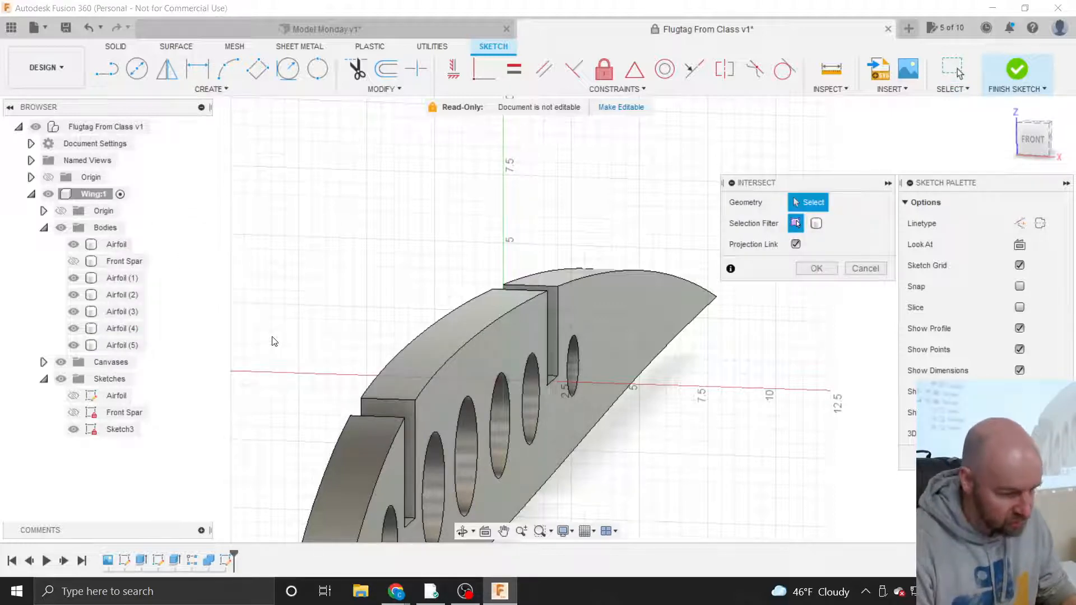
pyautogui.press('Escape')
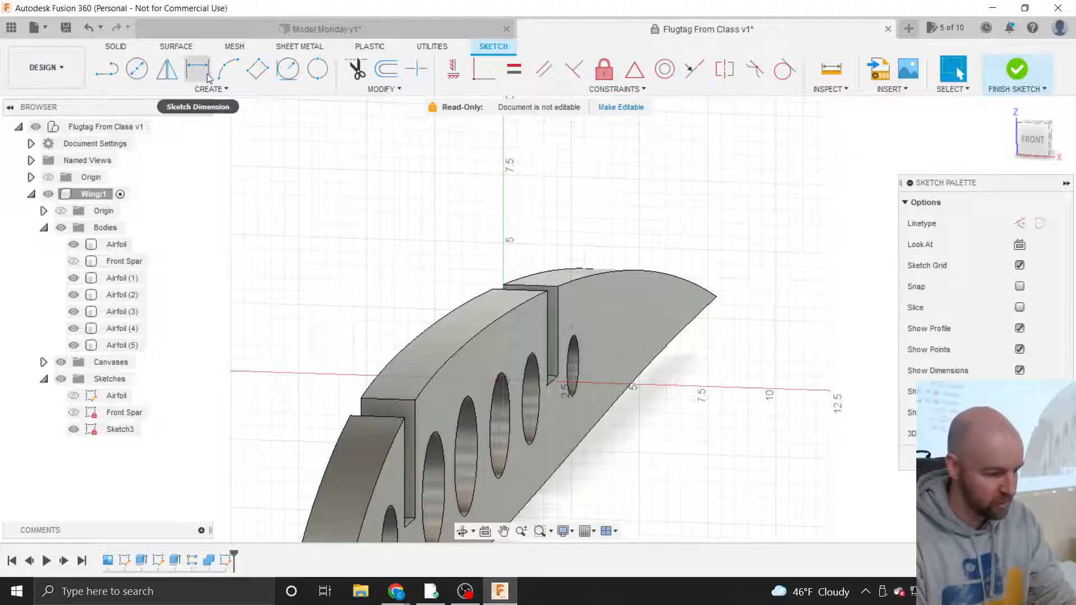
# Intersect the first Airfoil body with the sketch plane using the body selection filter, keeping the projection link on.
pyautogui.click(210, 87)
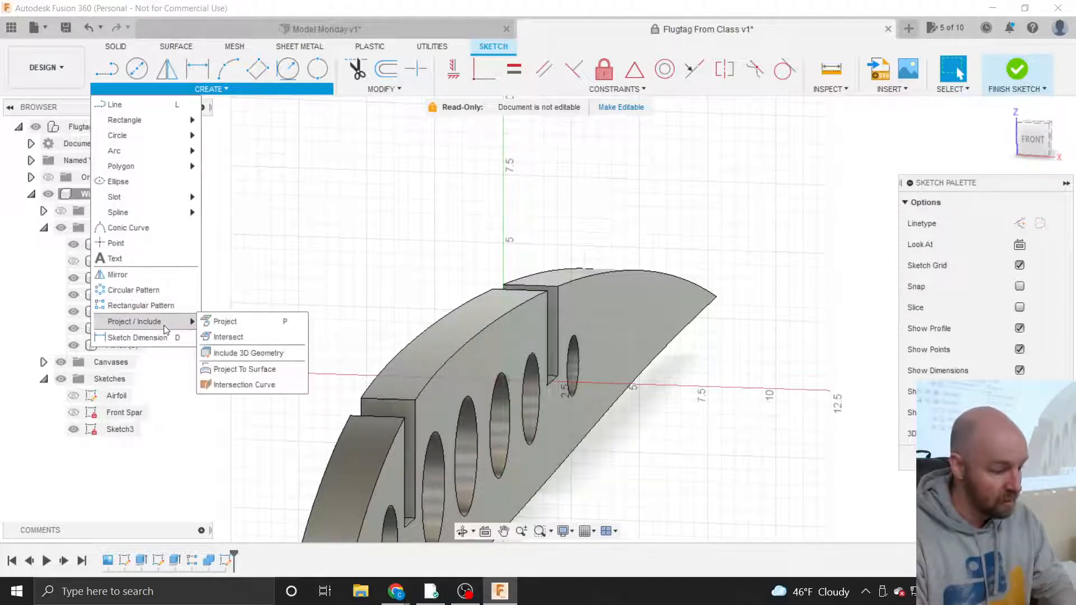
pyautogui.click(234, 337)
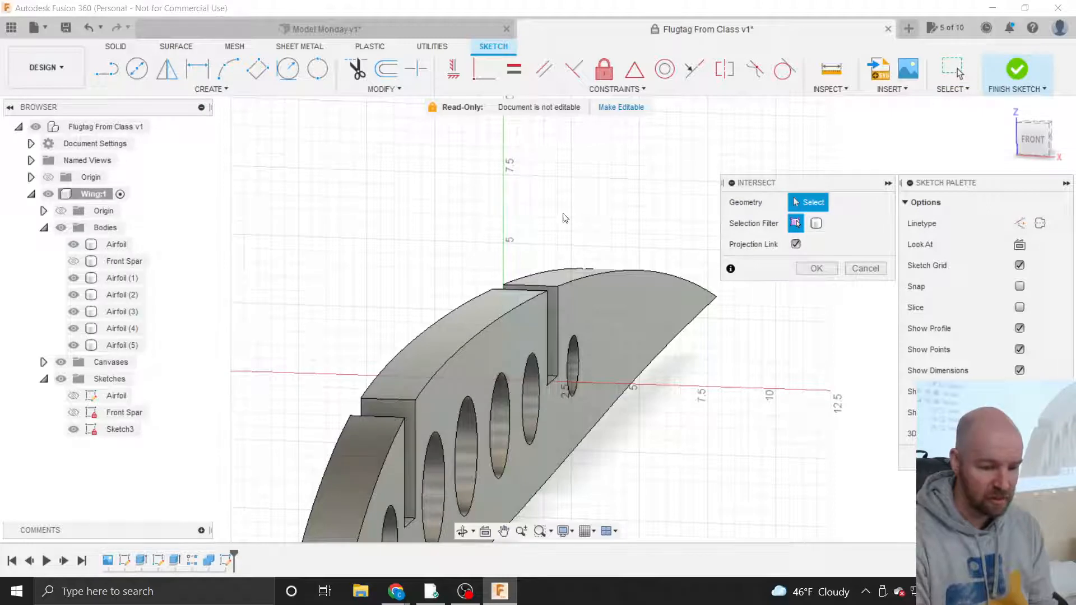
pyautogui.moveTo(773, 184); pyautogui.dragTo(681, 173)
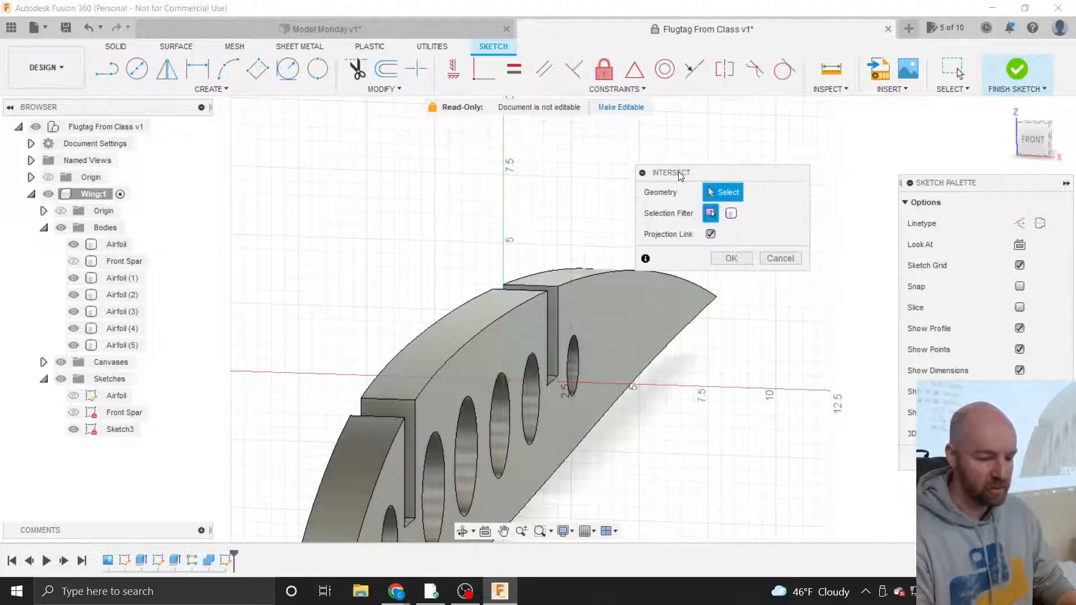
pyautogui.click(731, 214)
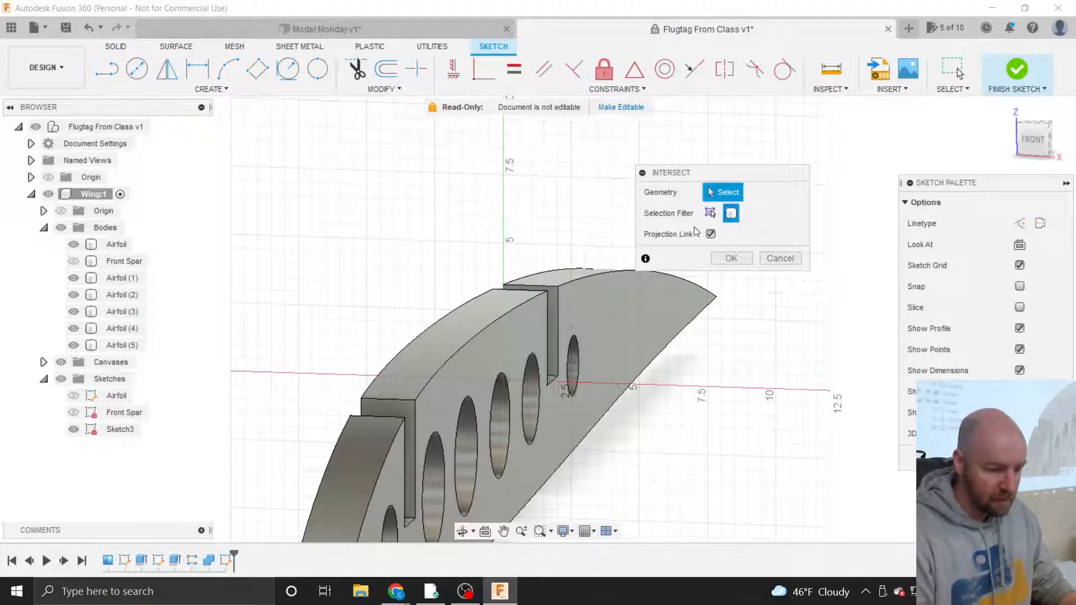
pyautogui.click(598, 289)
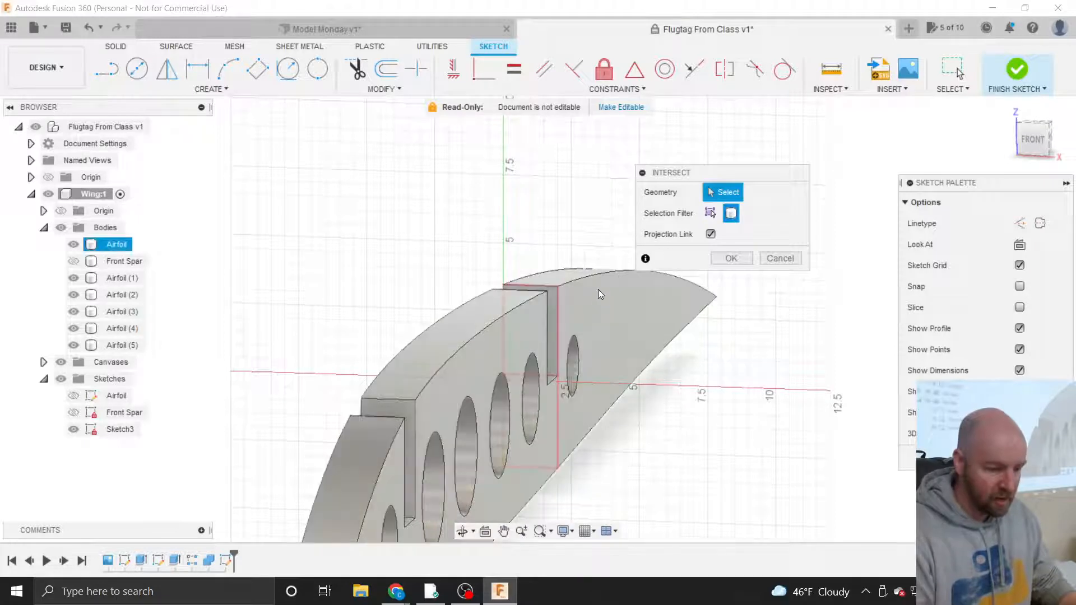
pyautogui.click(578, 315)
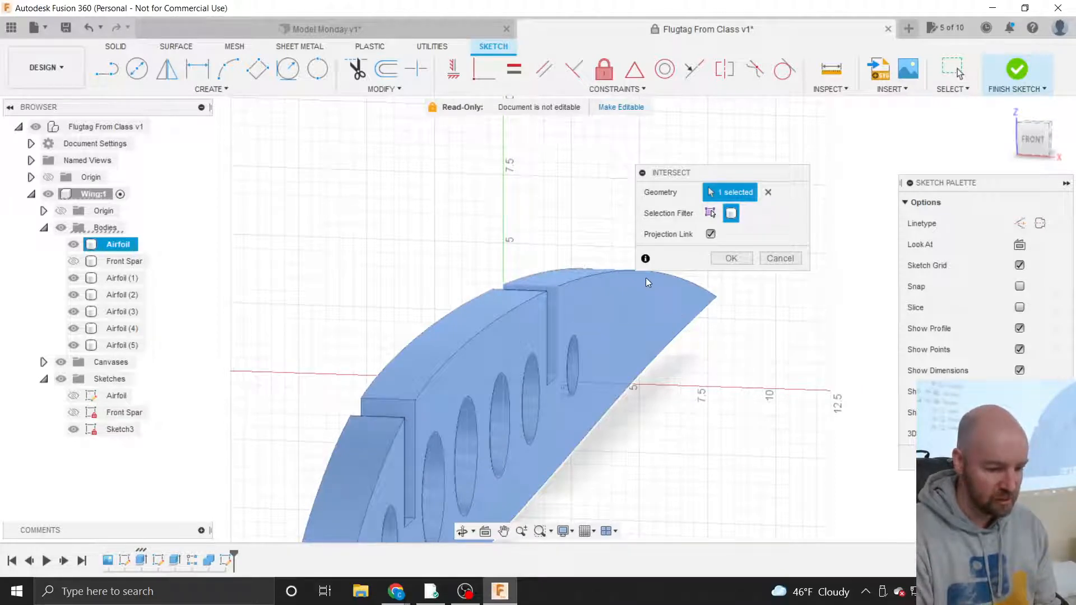
pyautogui.click(738, 257)
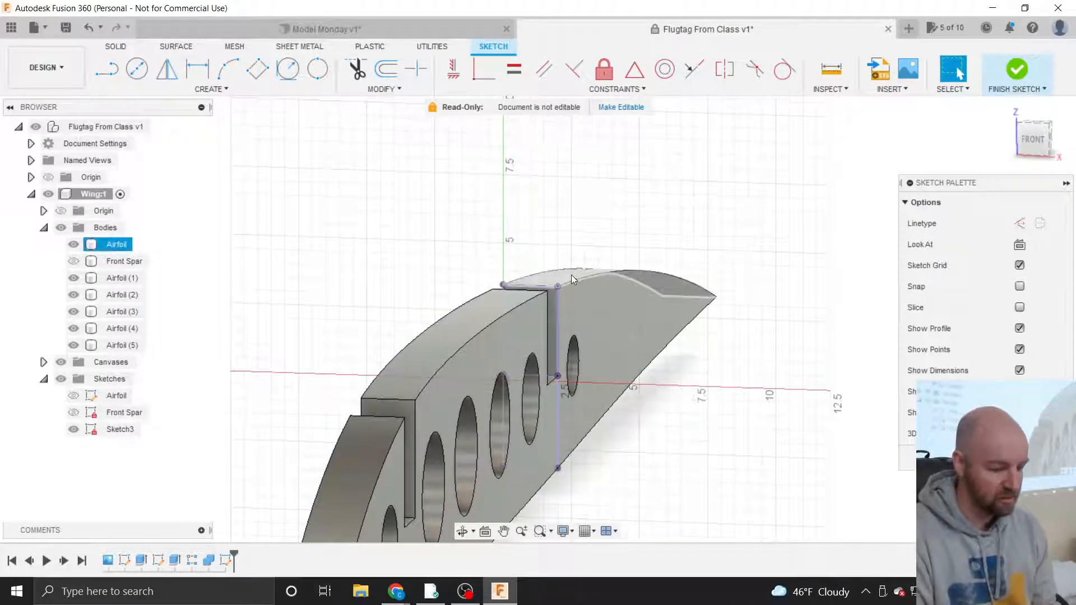
# Show the Front Spar body again alongside the intersected rib outline.
pyautogui.scroll(-3, 463, 268)
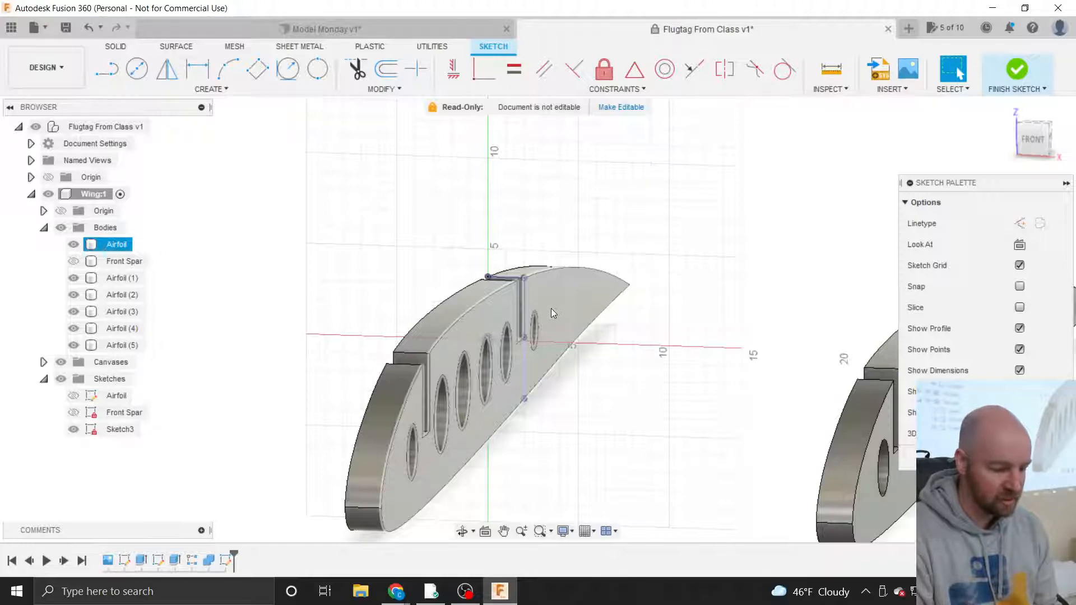
pyautogui.scroll(4, 550, 308)
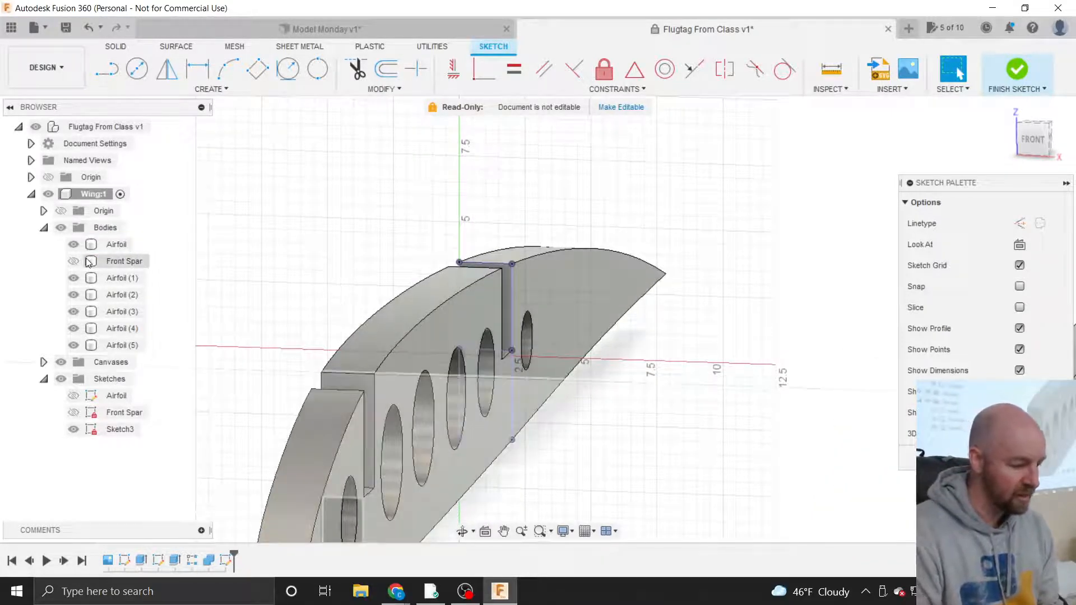
pyautogui.click(73, 261)
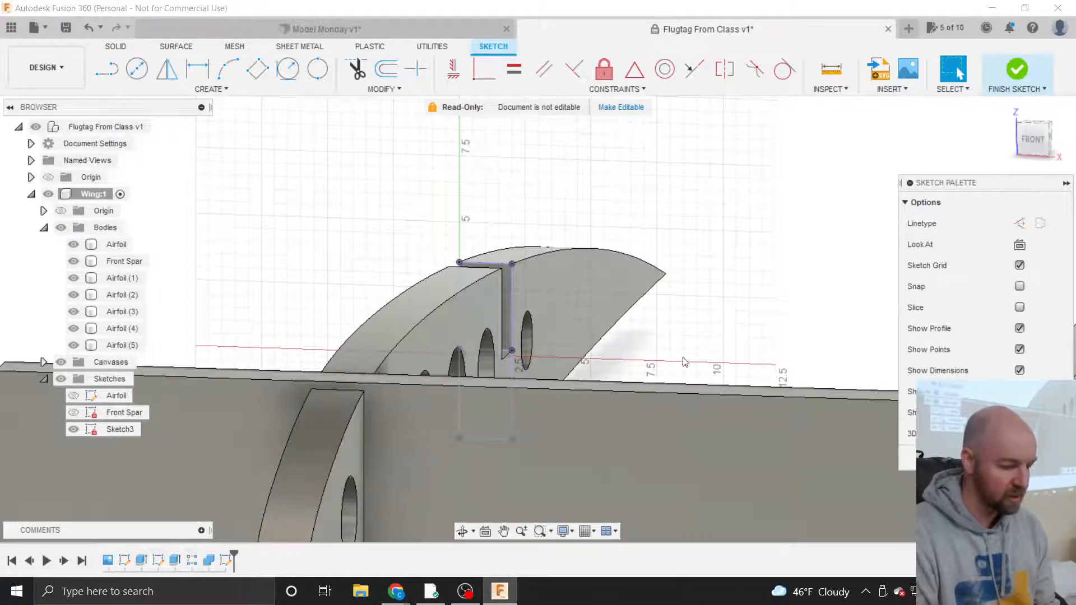
# Examine both ends of the front spar and how they meet the first and last airfoil ribs.
pyautogui.scroll(-3, 685, 361)
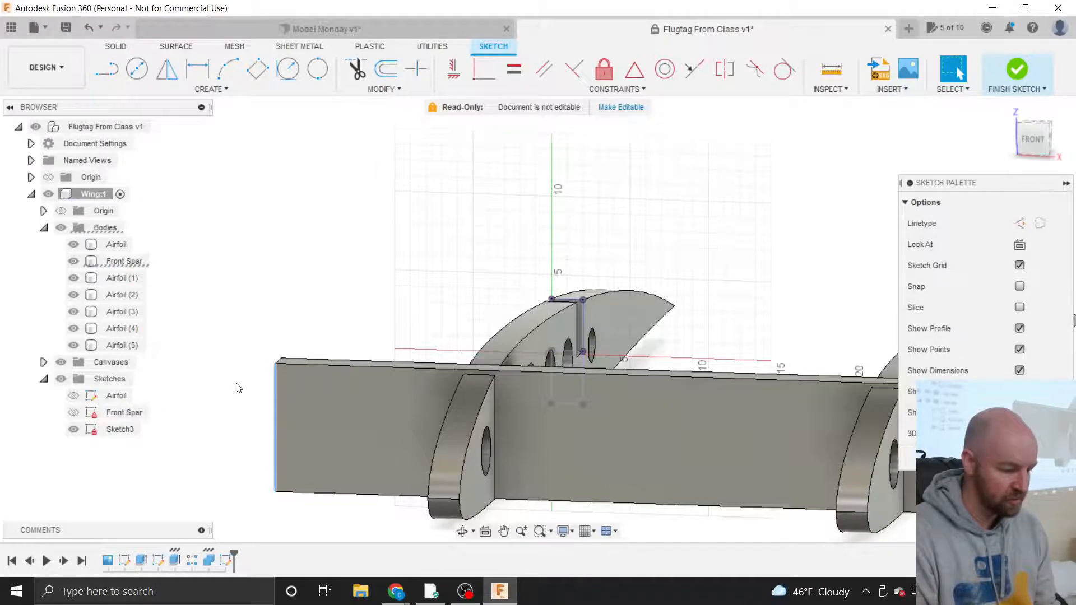
pyautogui.scroll(-5, 238, 388)
pyautogui.scroll(-3, 238, 388)
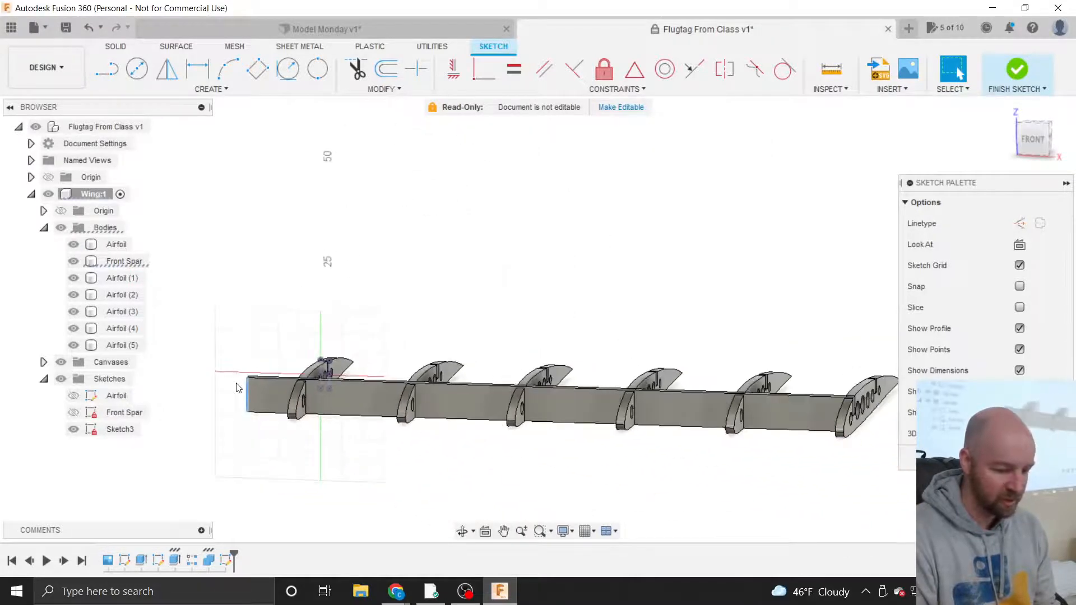
pyautogui.scroll(10, 864, 402)
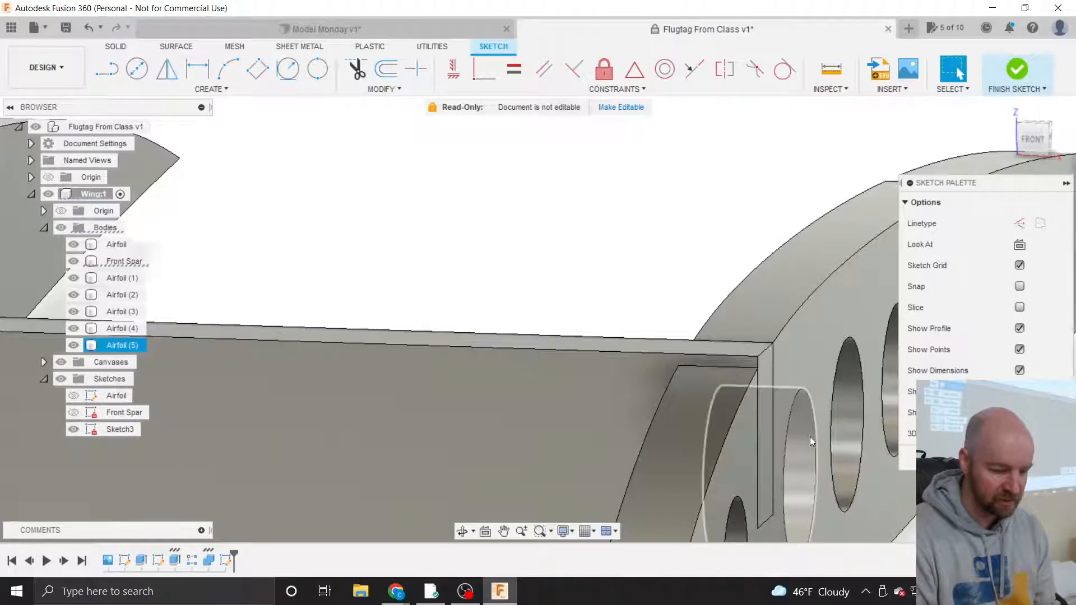
pyautogui.scroll(-8, 825, 441)
pyautogui.scroll(-5, 826, 440)
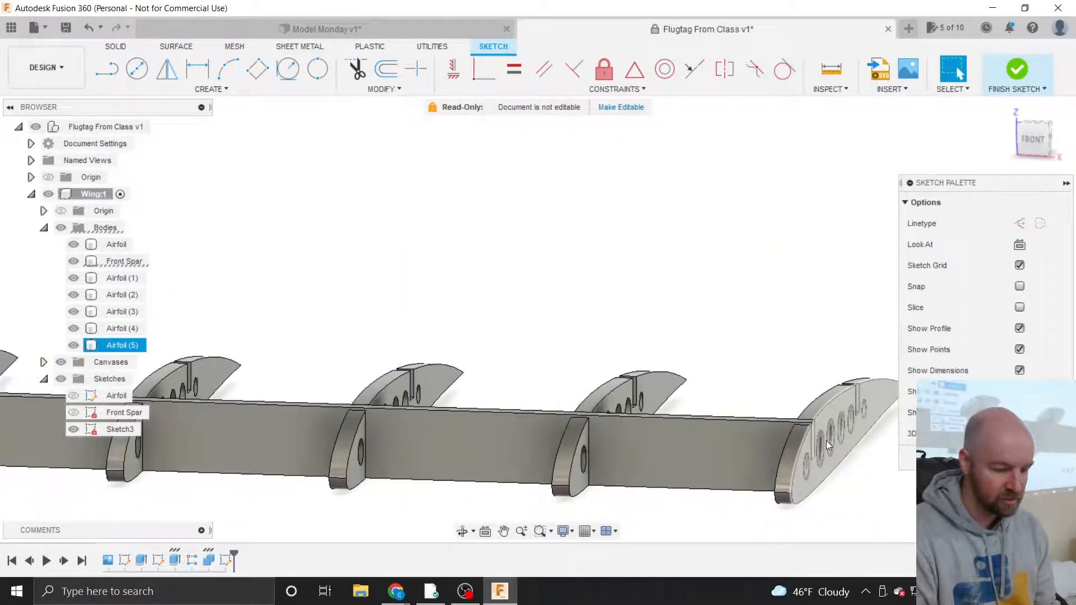
pyautogui.scroll(-3, 825, 440)
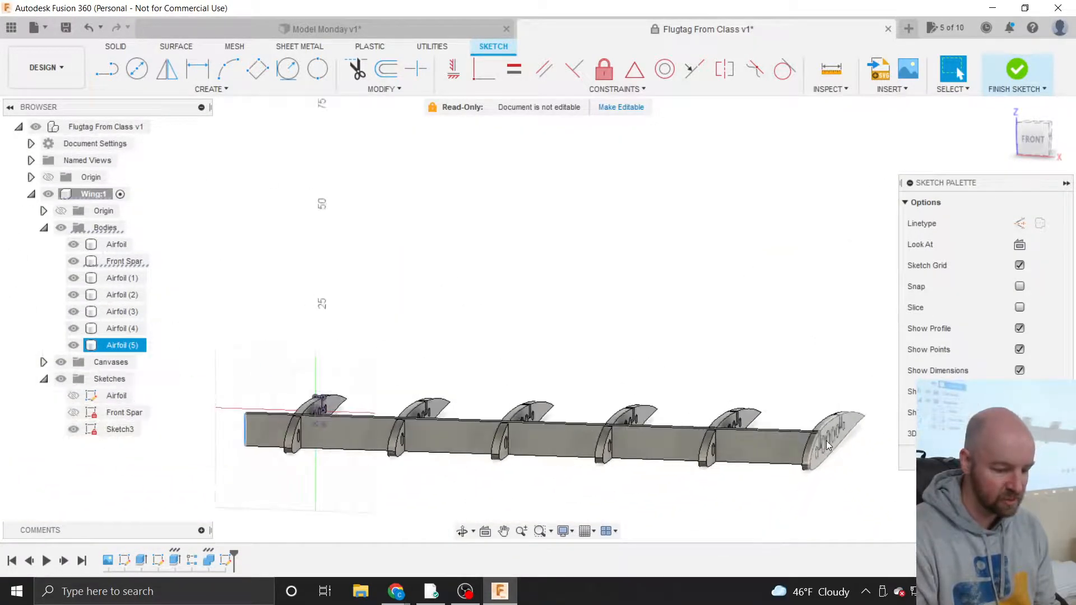
pyautogui.scroll(6, 291, 409)
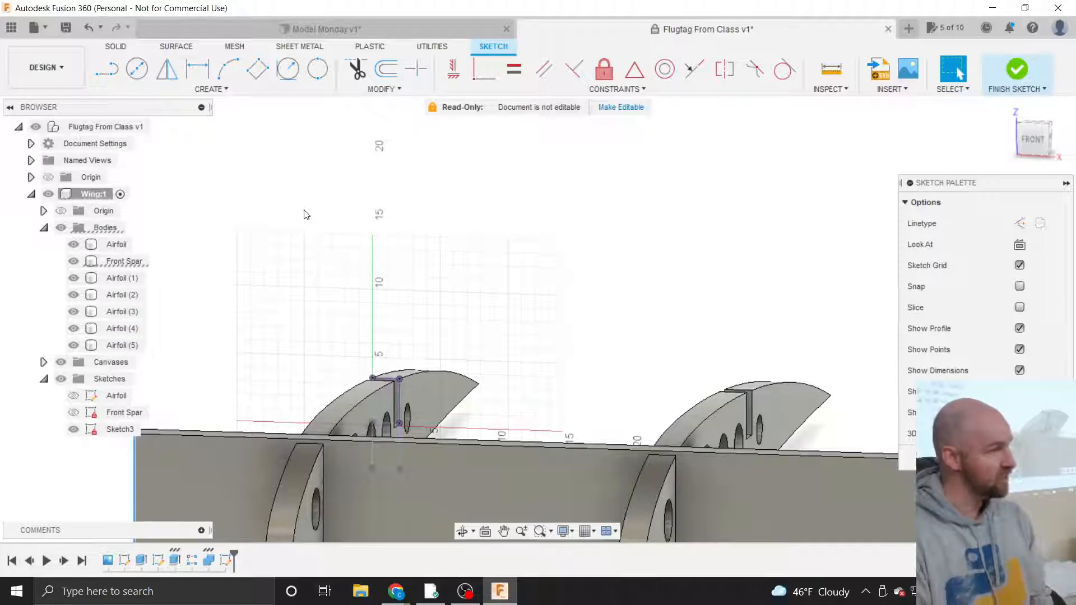
# Project the front spar's free end edge beside the first airfoil rib into the sketch, with an empty starting selection and projection link on.
pyautogui.click(222, 88)
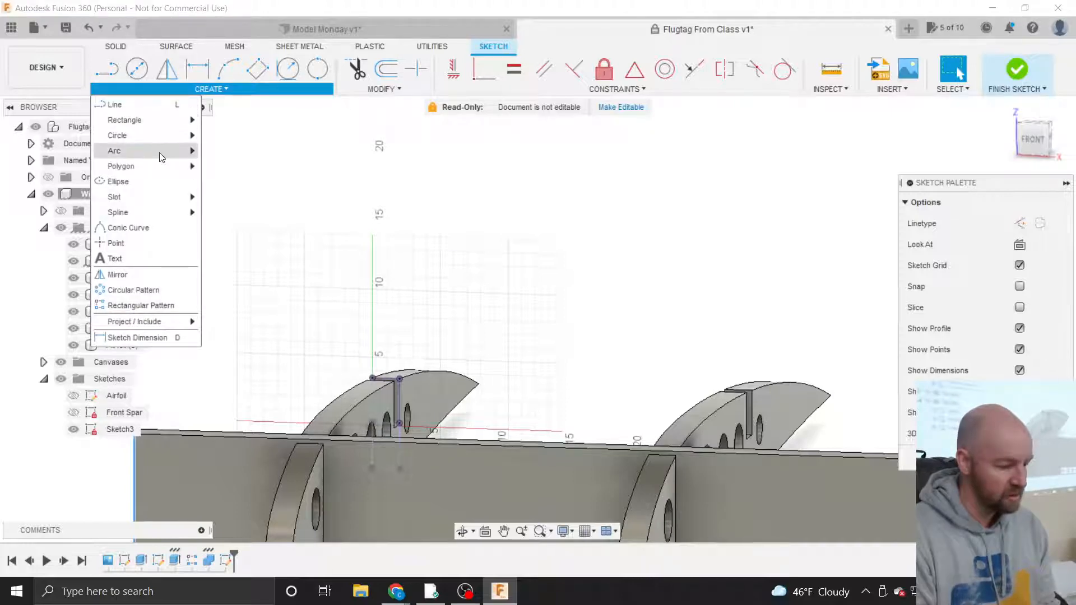
pyautogui.moveTo(171, 322)
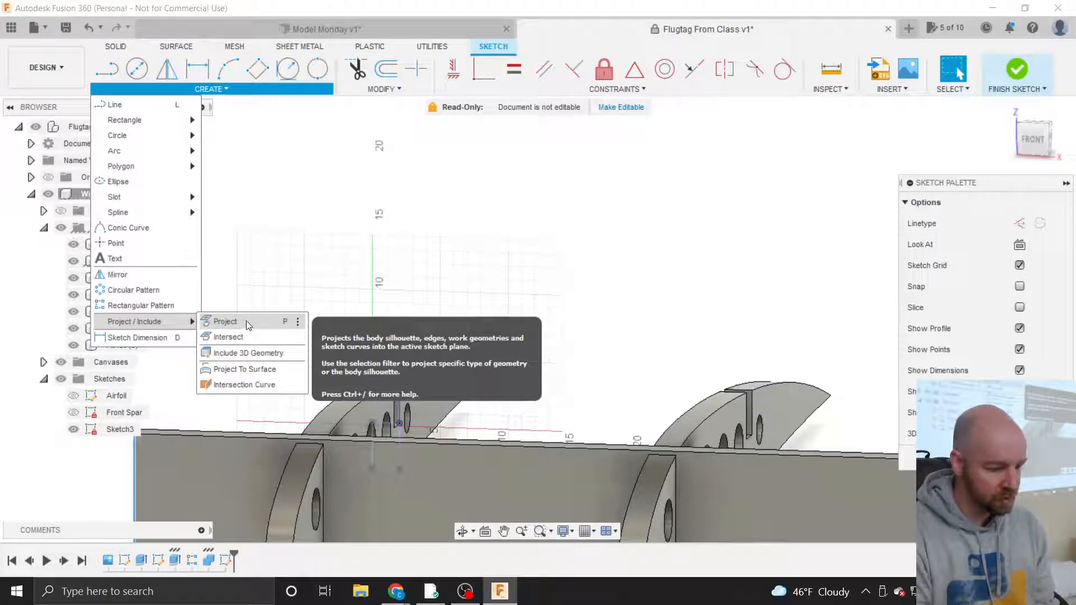
pyautogui.click(247, 322)
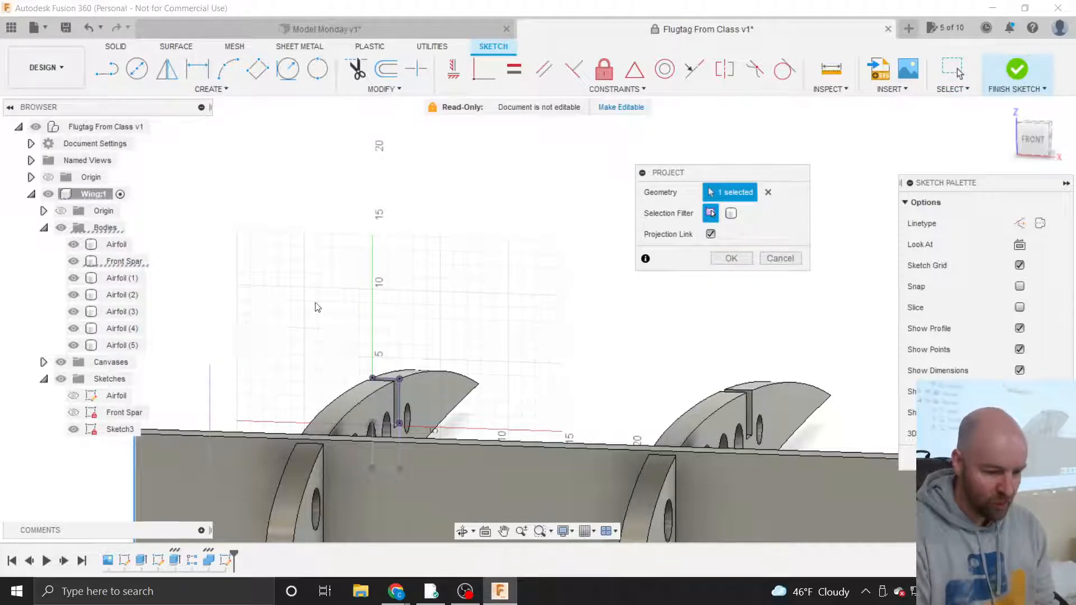
pyautogui.click(767, 192)
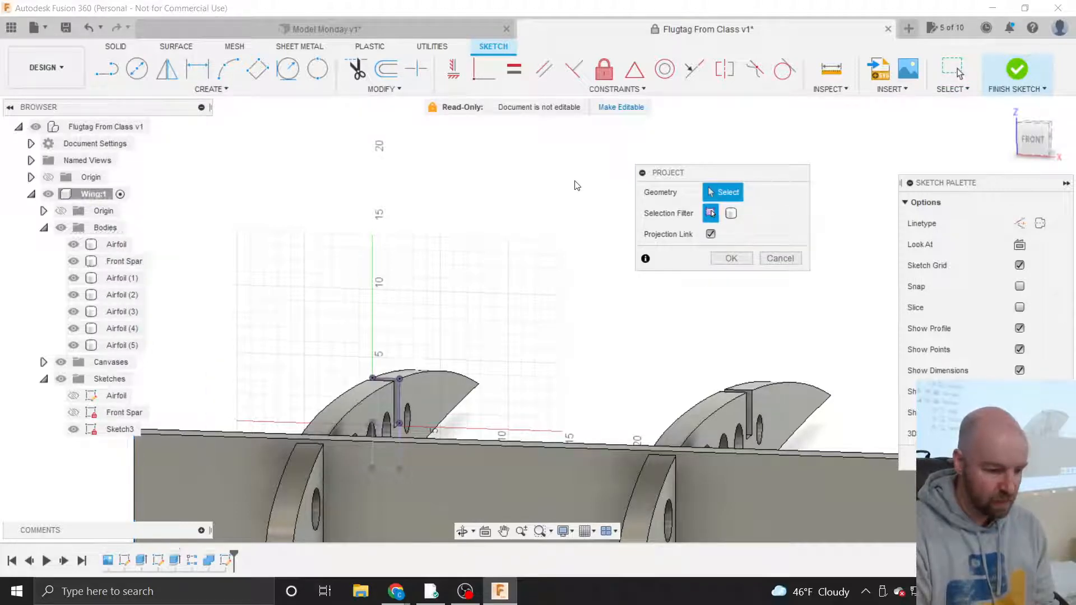
pyautogui.scroll(-2, 577, 185)
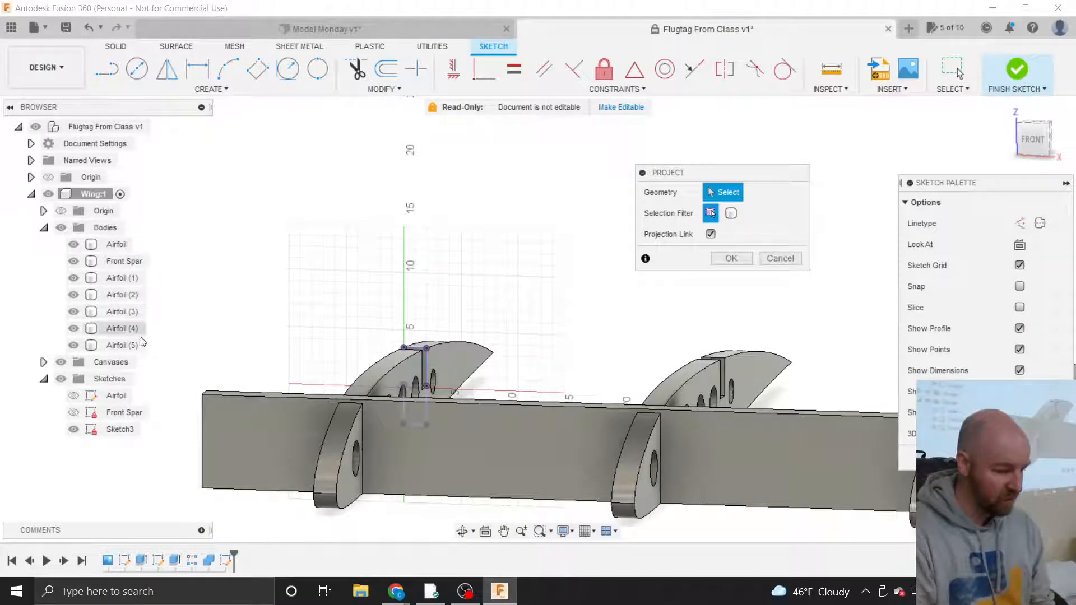
pyautogui.click(201, 419)
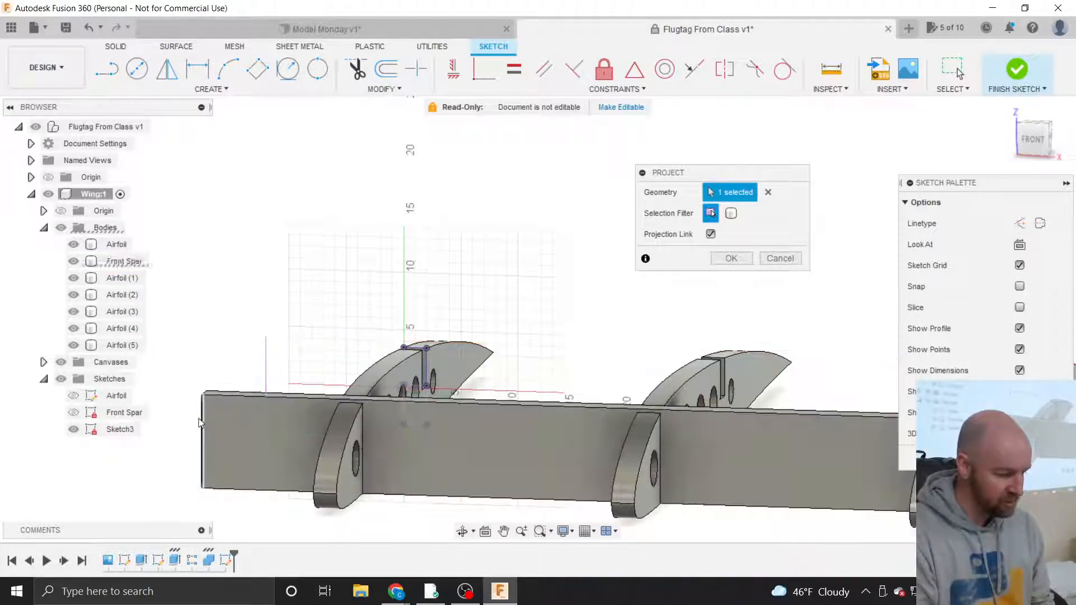
# Add the front spar's opposite end edge at the last airfoil rib's front notch to the projection and complete it.
pyautogui.scroll(-1, 176, 423)
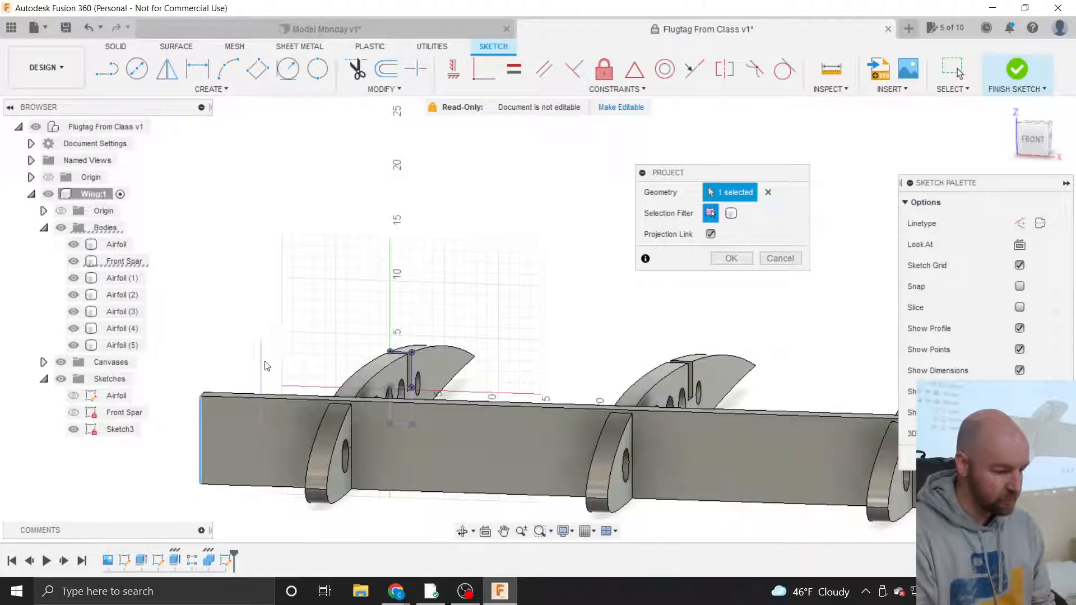
pyautogui.scroll(-1, 237, 337)
pyautogui.scroll(-3, 237, 337)
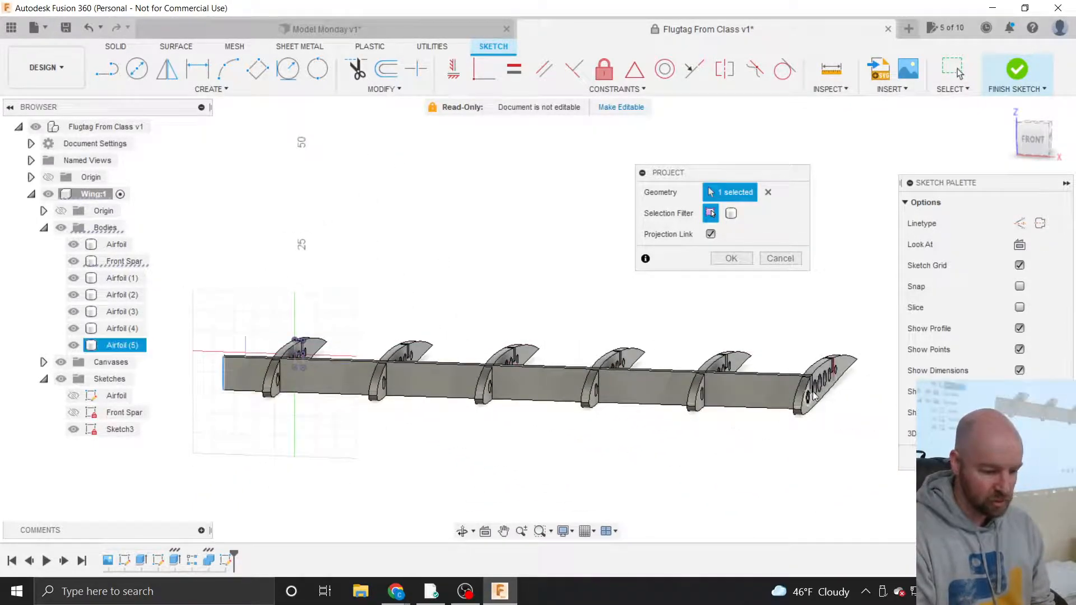
pyautogui.scroll(5, 823, 388)
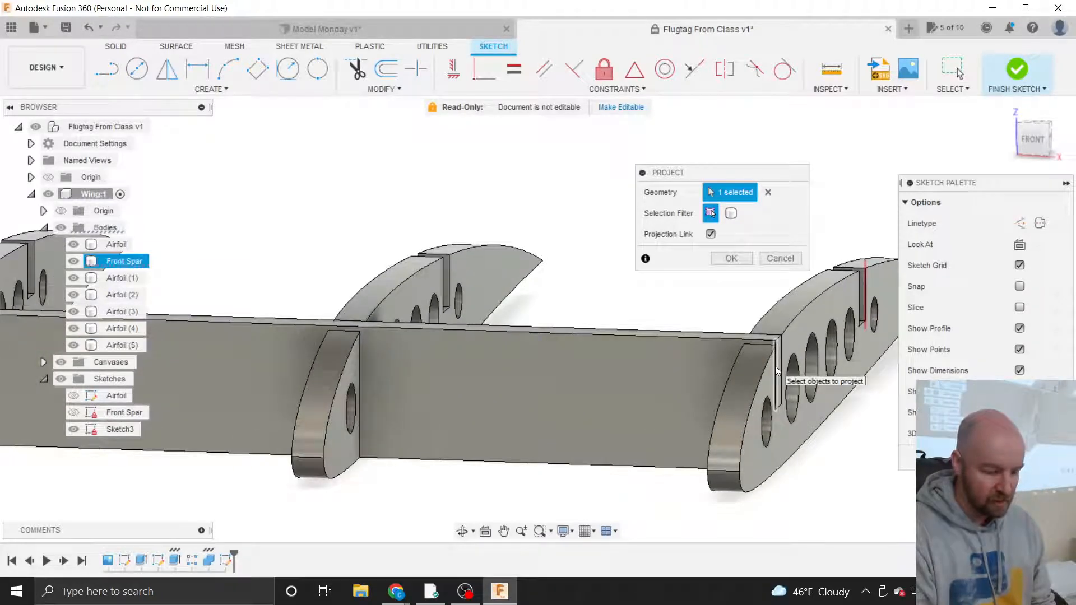
pyautogui.click(775, 365)
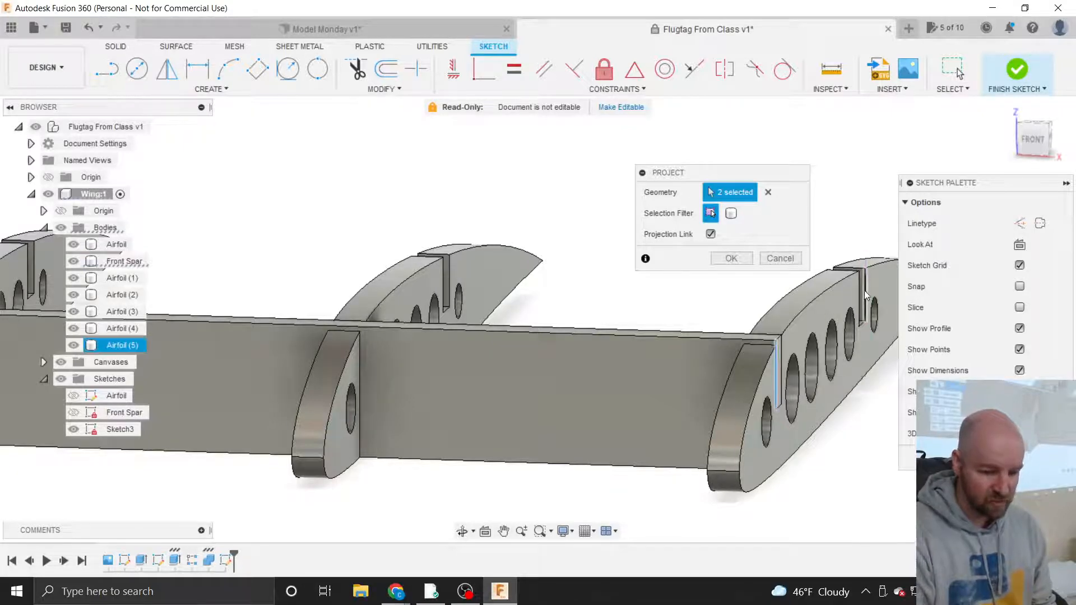
pyautogui.scroll(2, 866, 281)
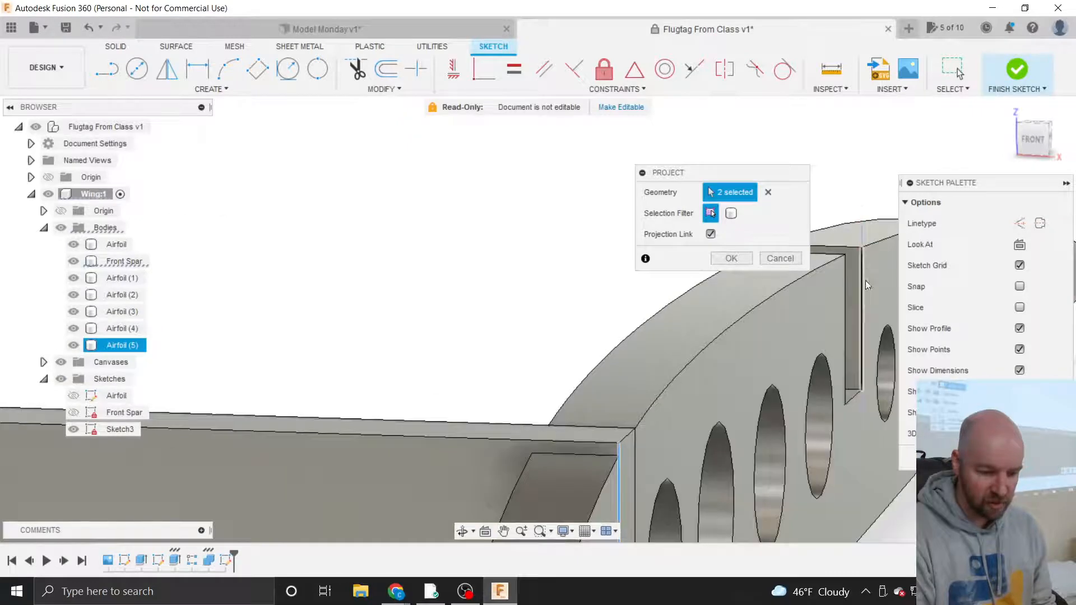
pyautogui.scroll(-5, 865, 270)
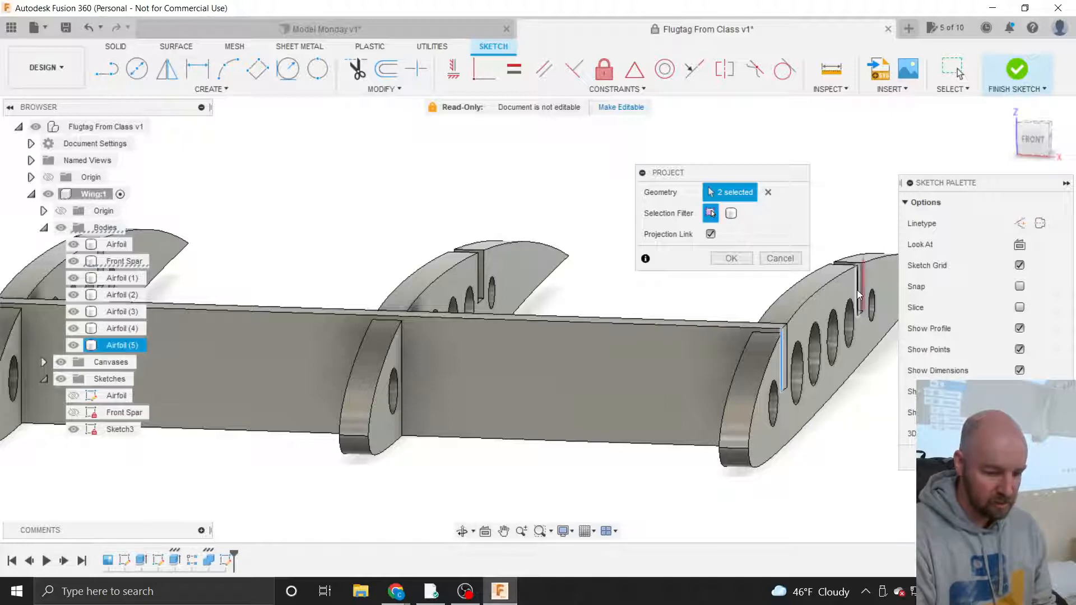
pyautogui.scroll(4, 865, 288)
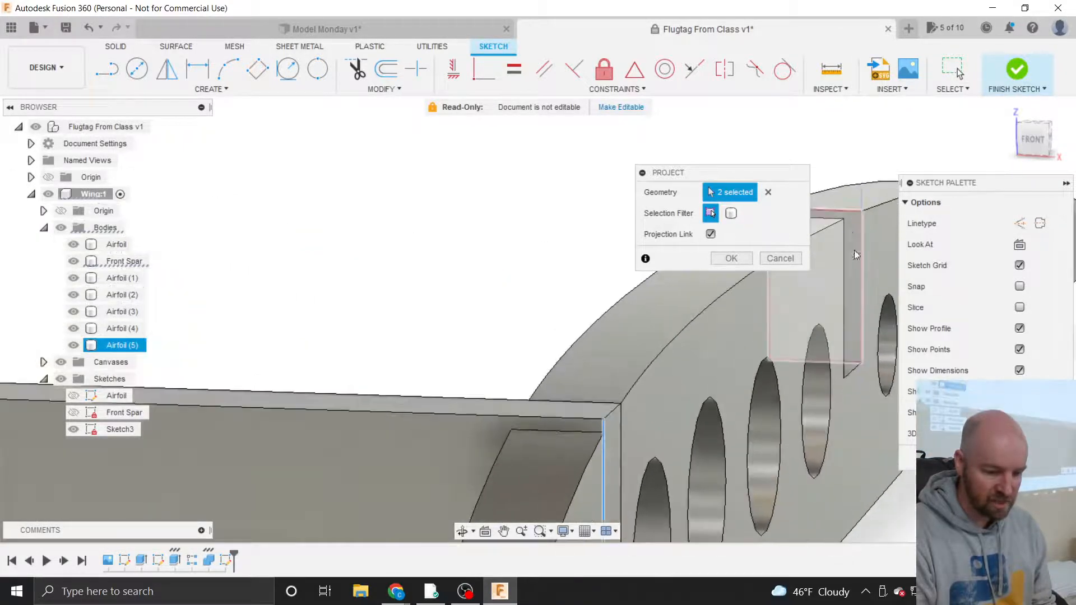
pyautogui.scroll(-5, 871, 395)
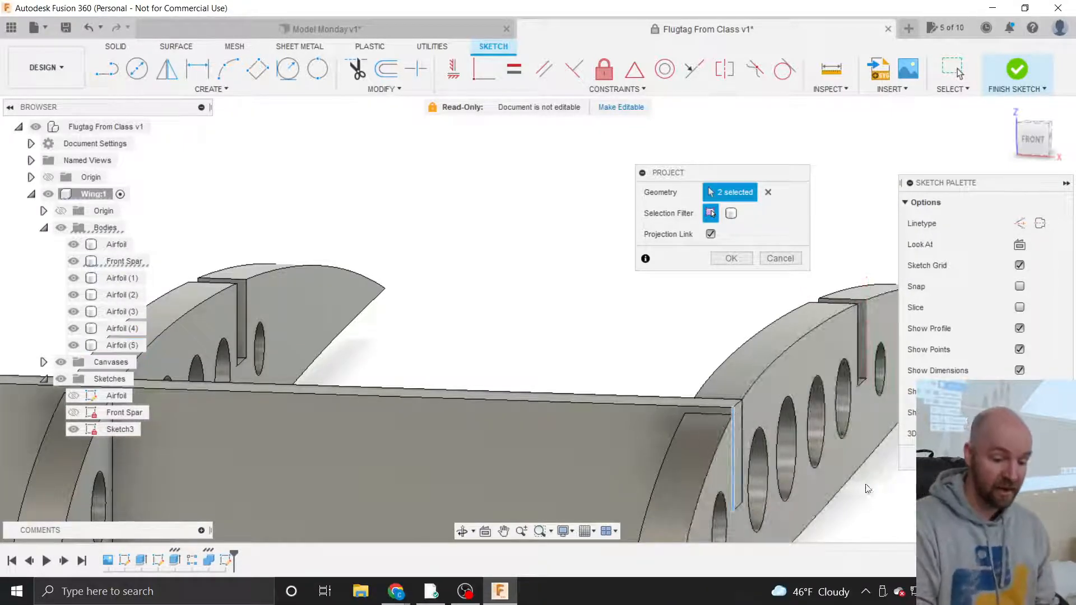
pyautogui.scroll(-5, 887, 491)
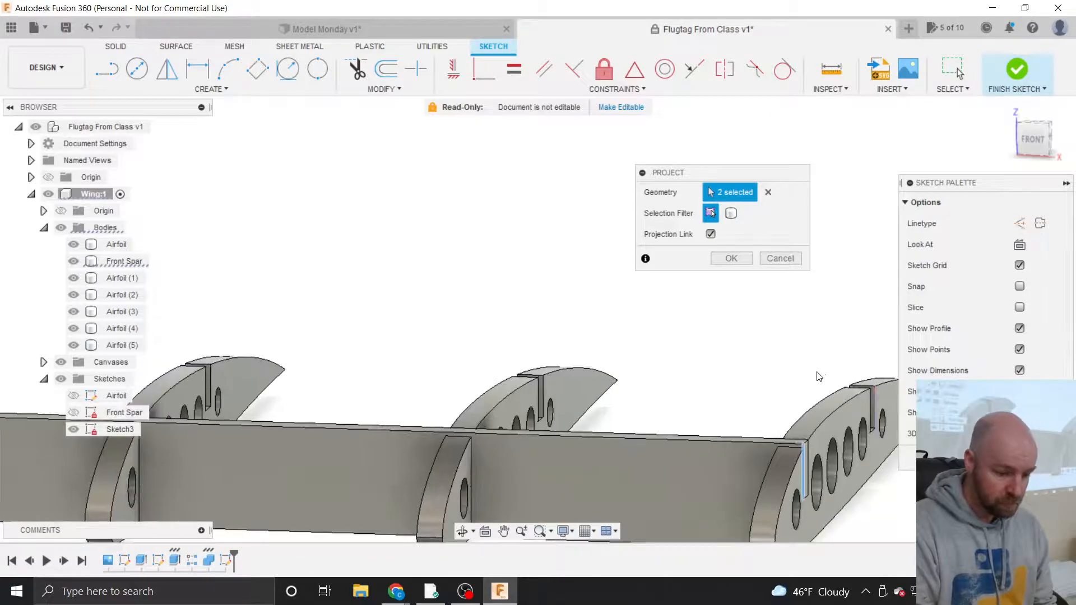
pyautogui.scroll(-2, 821, 373)
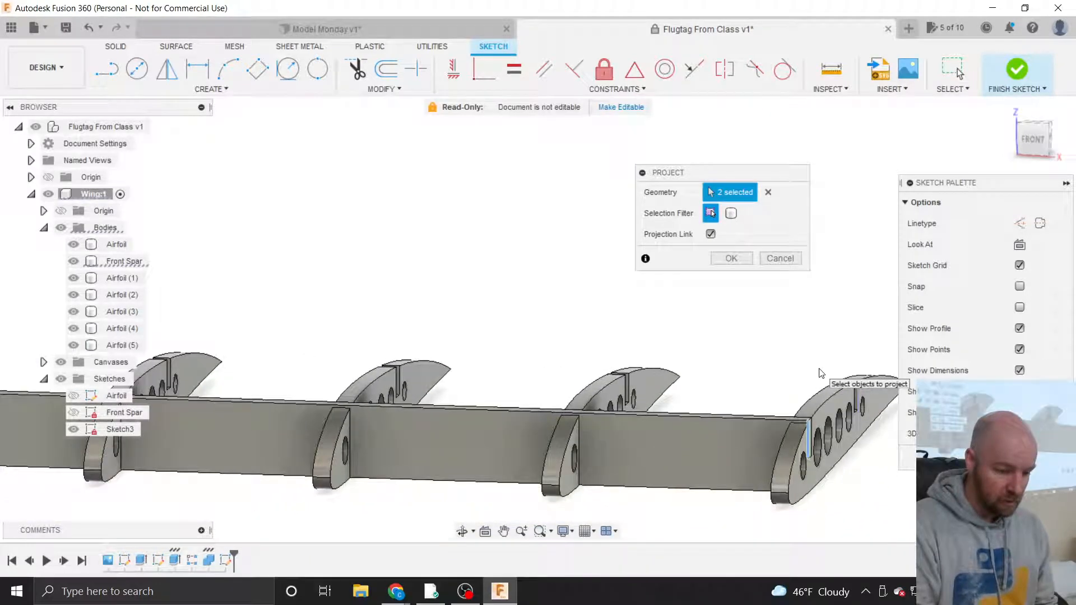
pyautogui.click(731, 258)
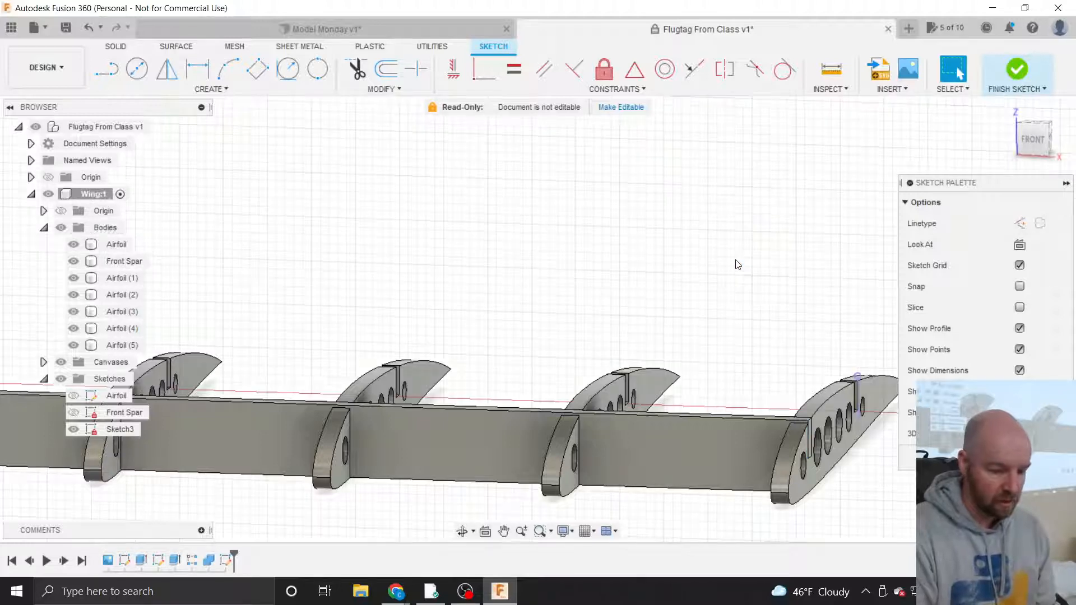
# Hide all bodies, view the sketch squarely from the front and move the Sketch Palette clear of the projected end line.
pyautogui.click(60, 228)
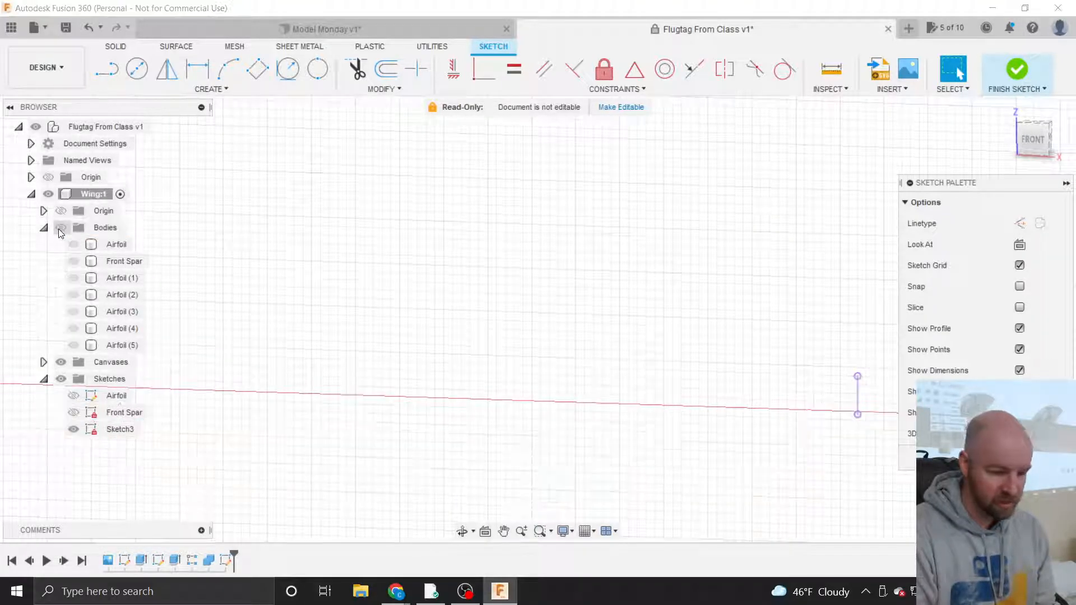
pyautogui.click(1033, 139)
pyautogui.scroll(-4, 834, 462)
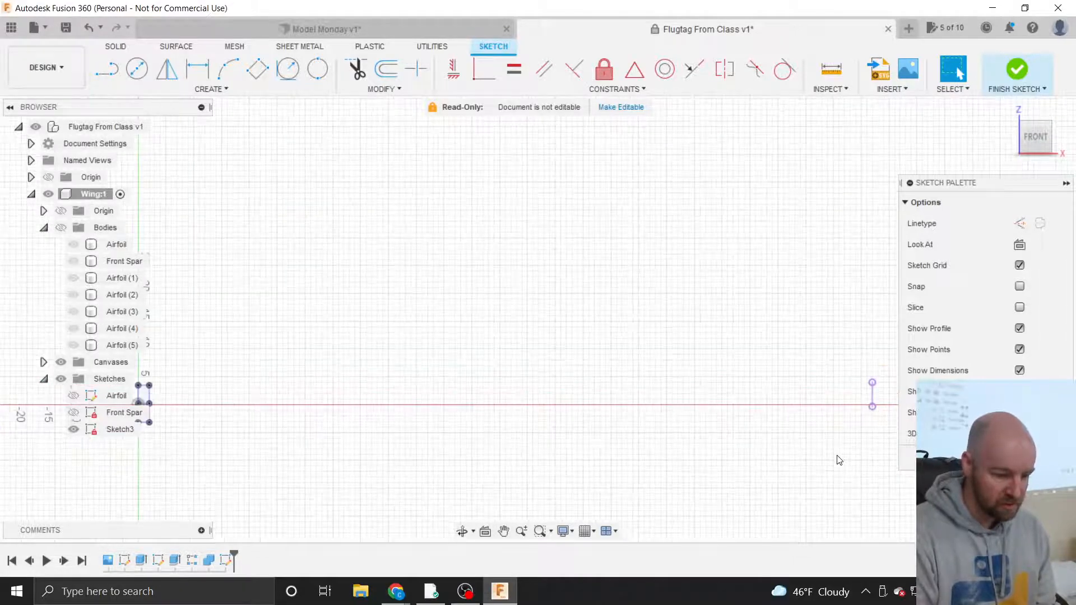
pyautogui.scroll(-3, 945, 500)
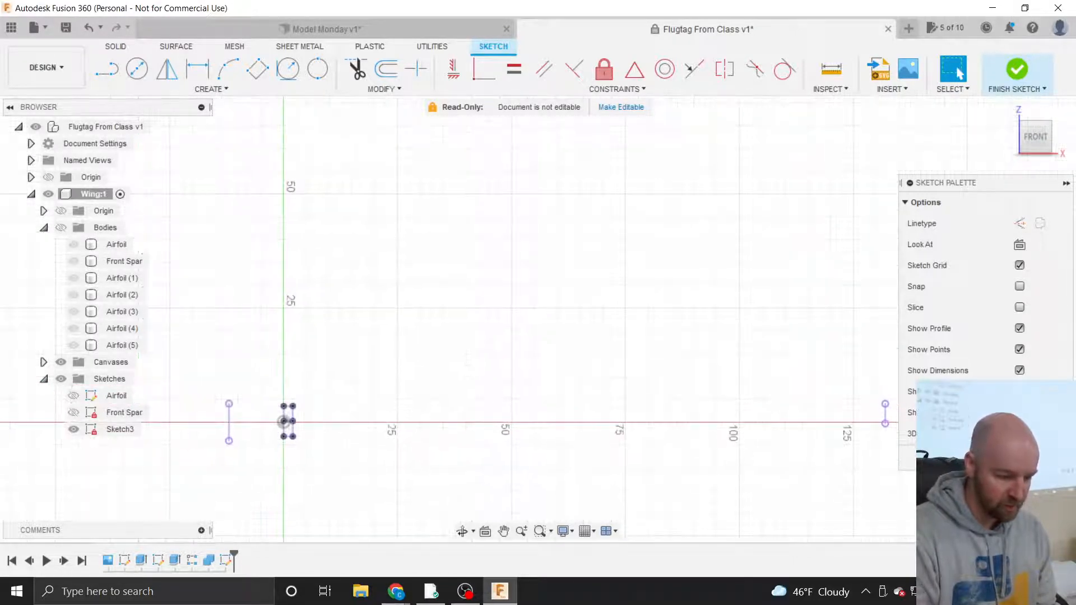
pyautogui.moveTo(981, 185)
pyautogui.mouseDown()
pyautogui.moveTo(833, 161)
pyautogui.moveTo(664, 187)
pyautogui.mouseUp()
pyautogui.scroll(3, 873, 471)
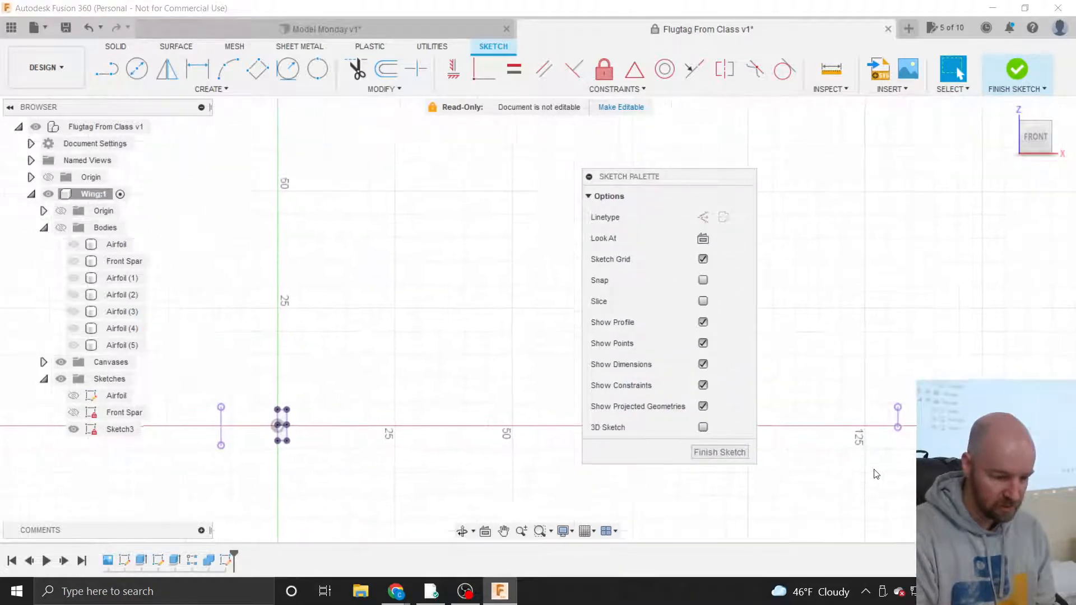
pyautogui.scroll(-1, 944, 448)
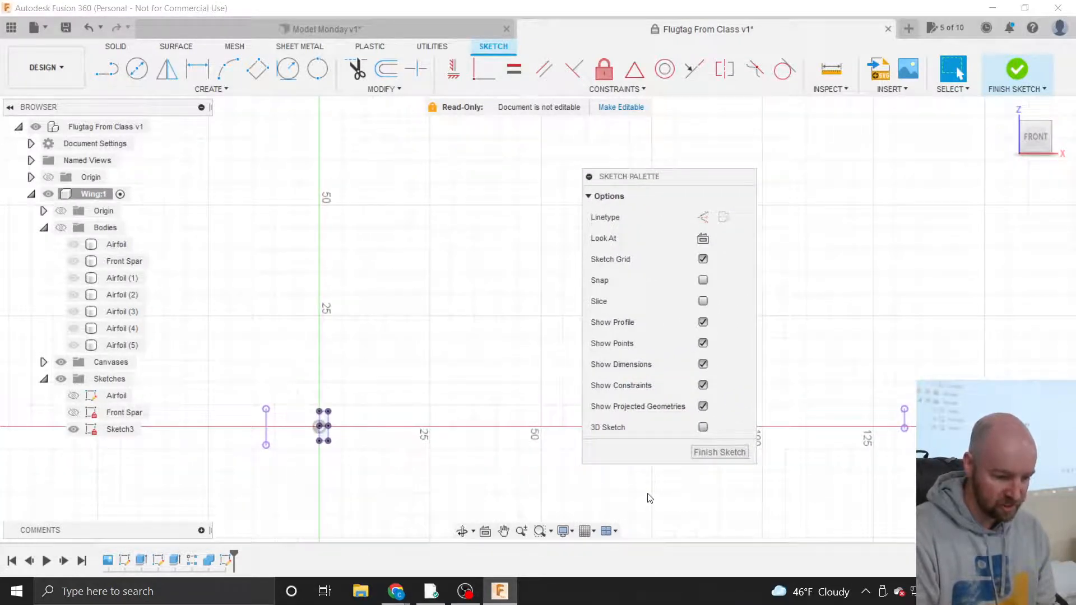
pyautogui.scroll(1, 647, 494)
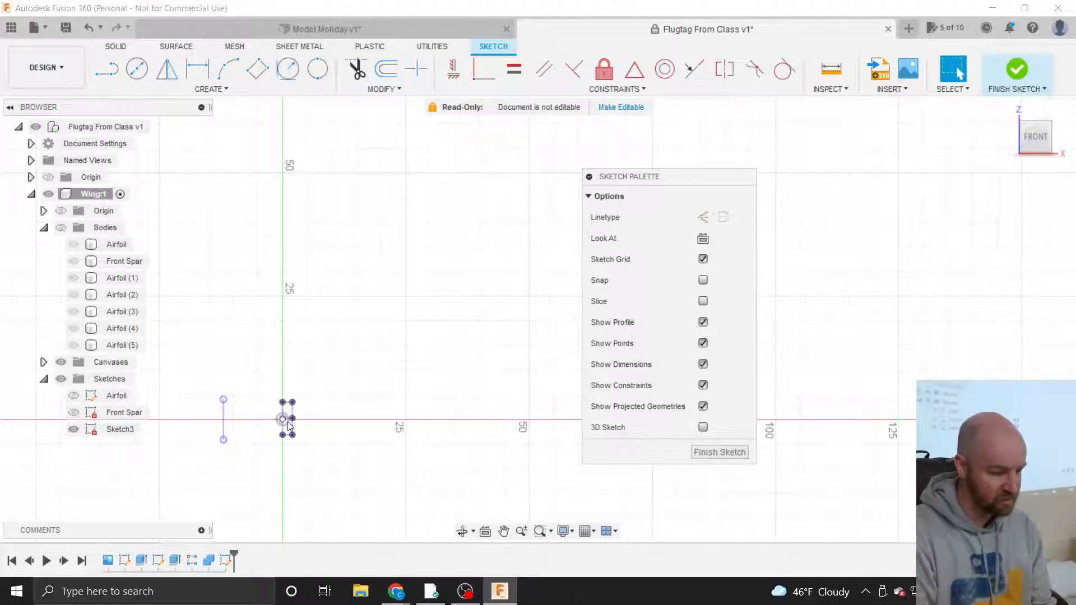
pyautogui.click(223, 424)
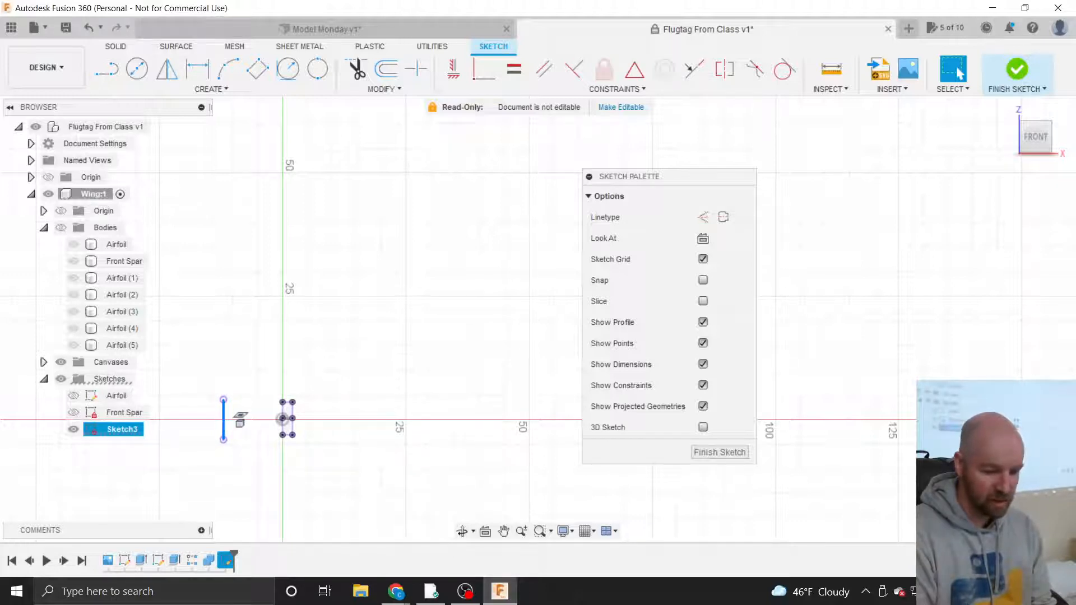
pyautogui.press('Escape')
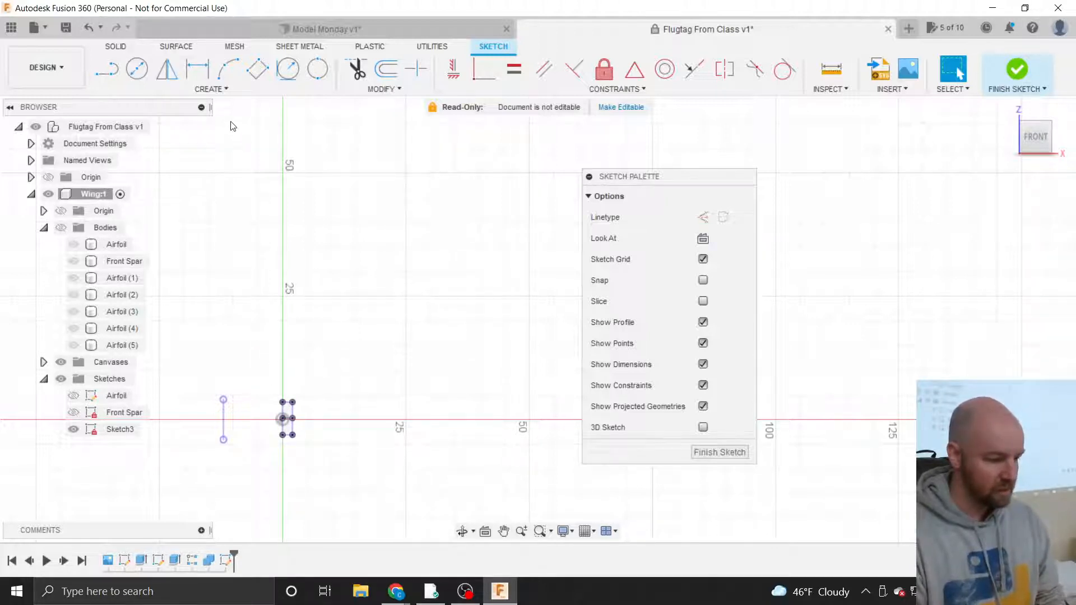
pyautogui.click(221, 90)
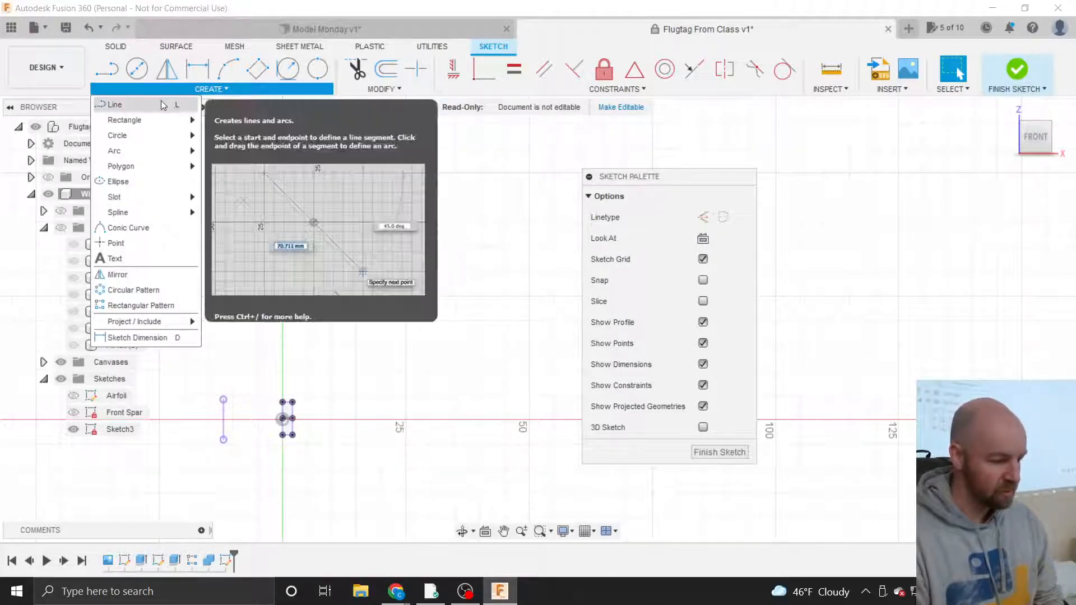
pyautogui.moveTo(153, 121)
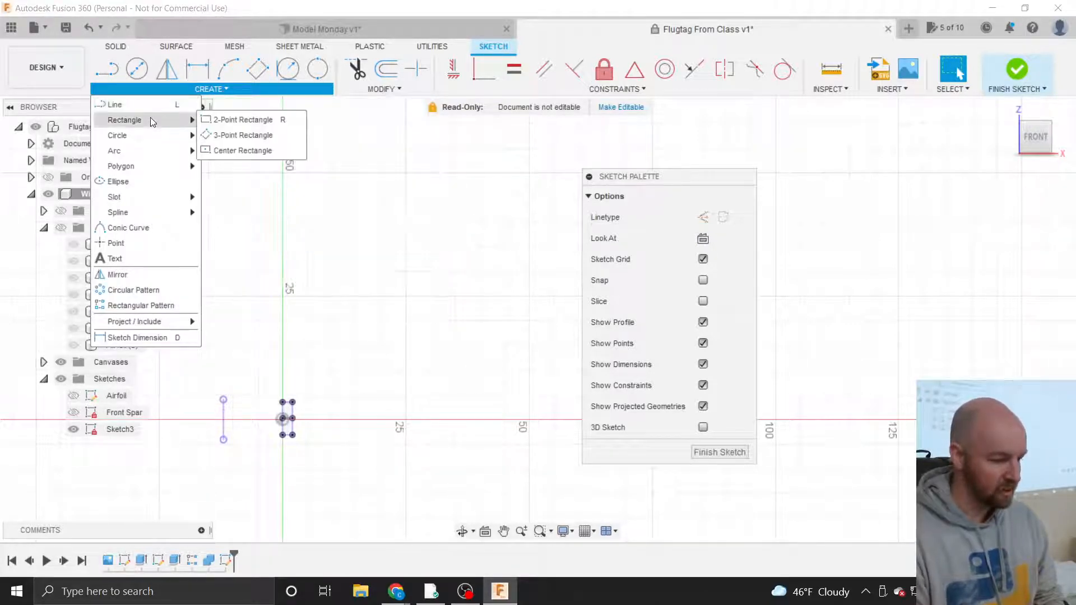
pyautogui.click(215, 121)
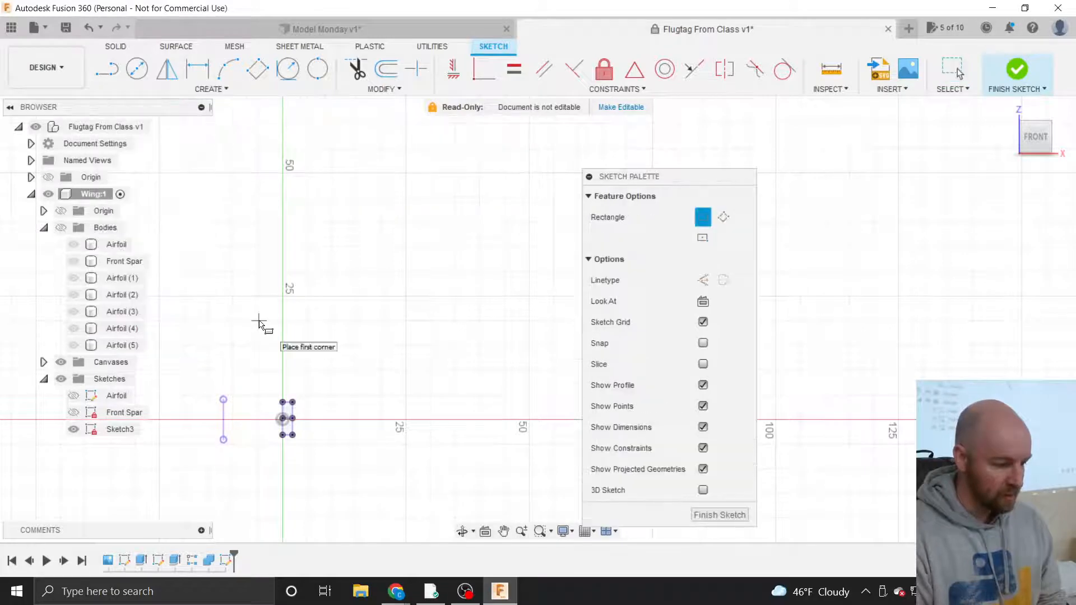
pyautogui.press('Escape')
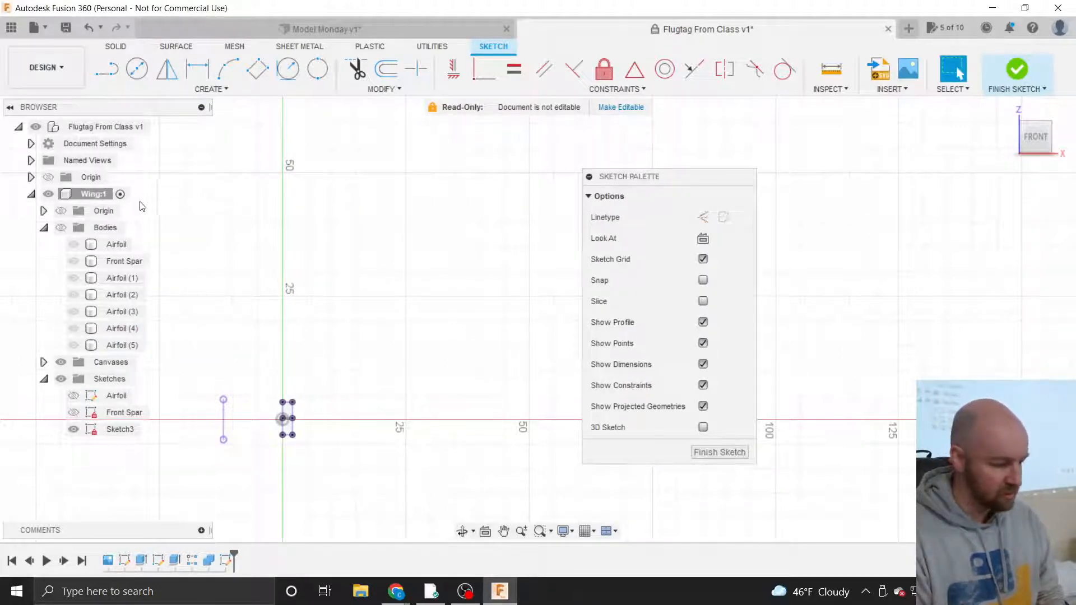
# Show all wing bodies to compare them with the projected sketch geometry, and hide them again.
pyautogui.click(61, 226)
pyautogui.click(64, 231)
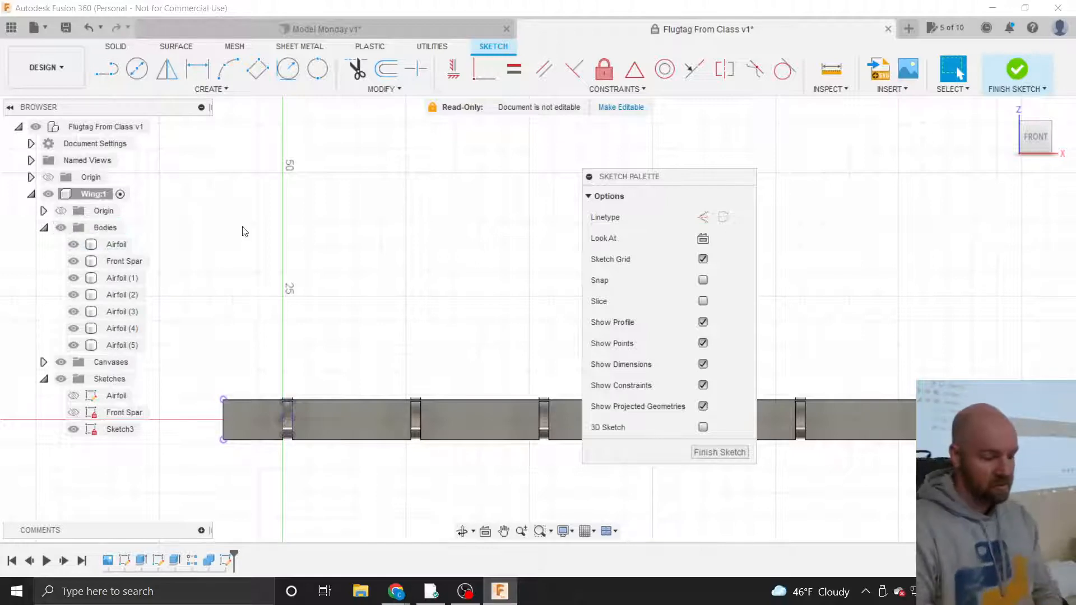
pyautogui.click(62, 228)
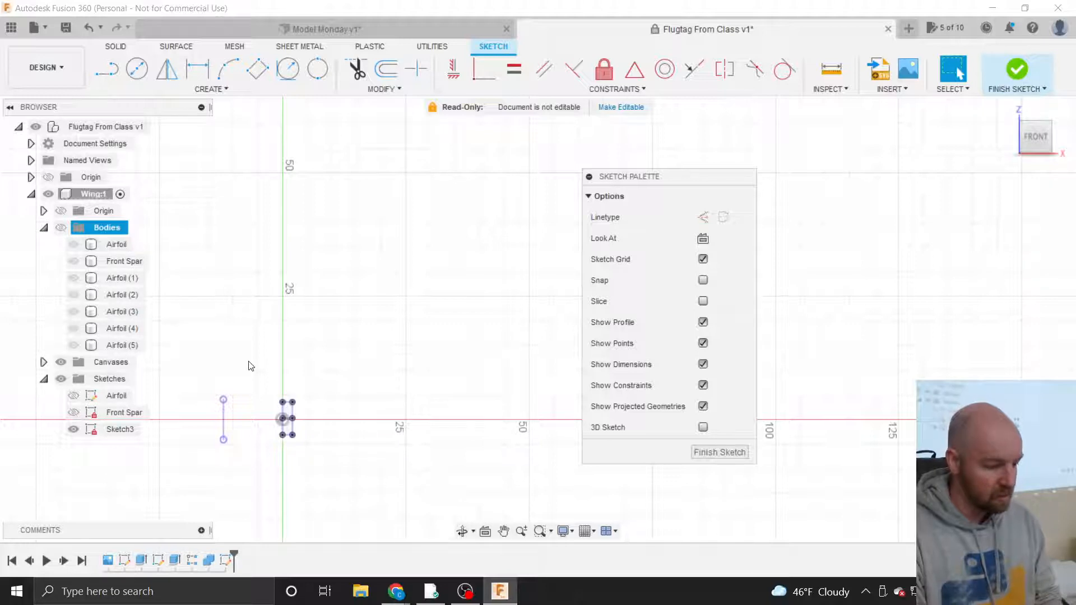
# Sketch a two-point rectangle along the wing span between the two projected end lines, loosely enclosing the intersected rib outline.
pyautogui.click(213, 90)
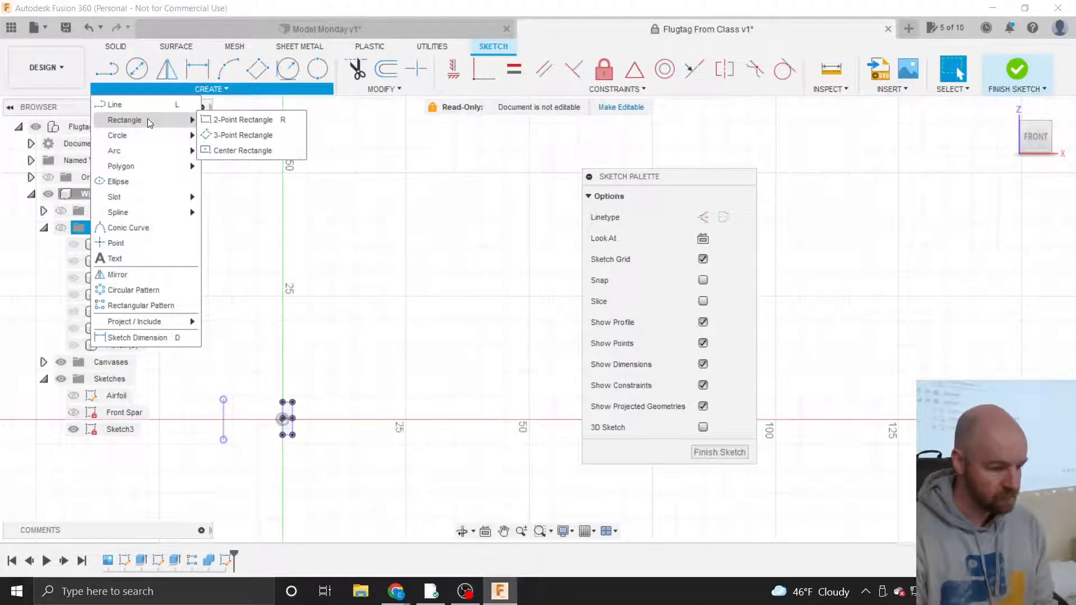
pyautogui.click(234, 119)
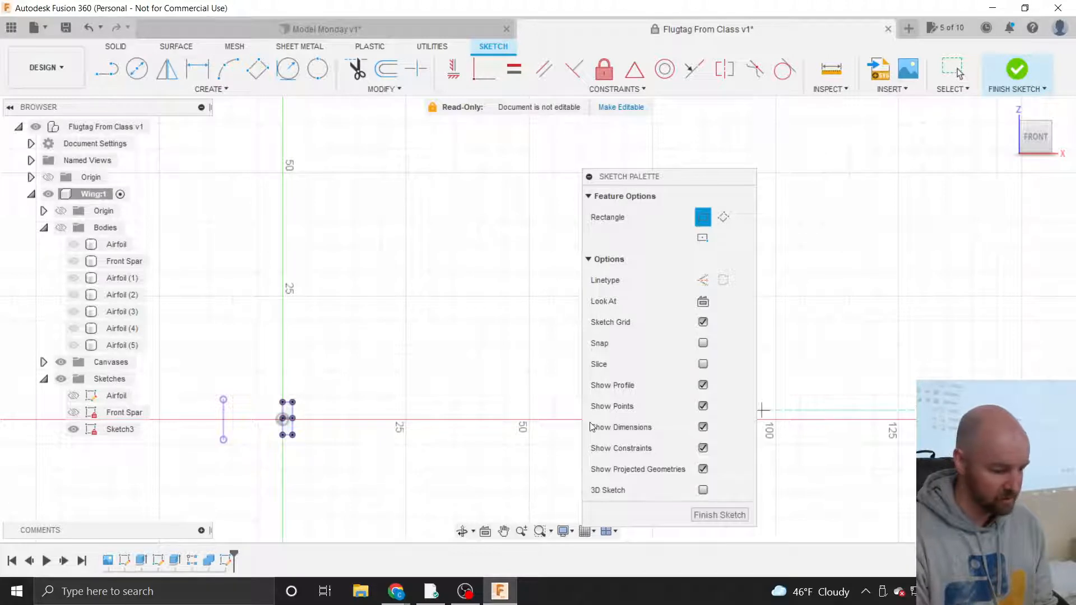
pyautogui.click(244, 386)
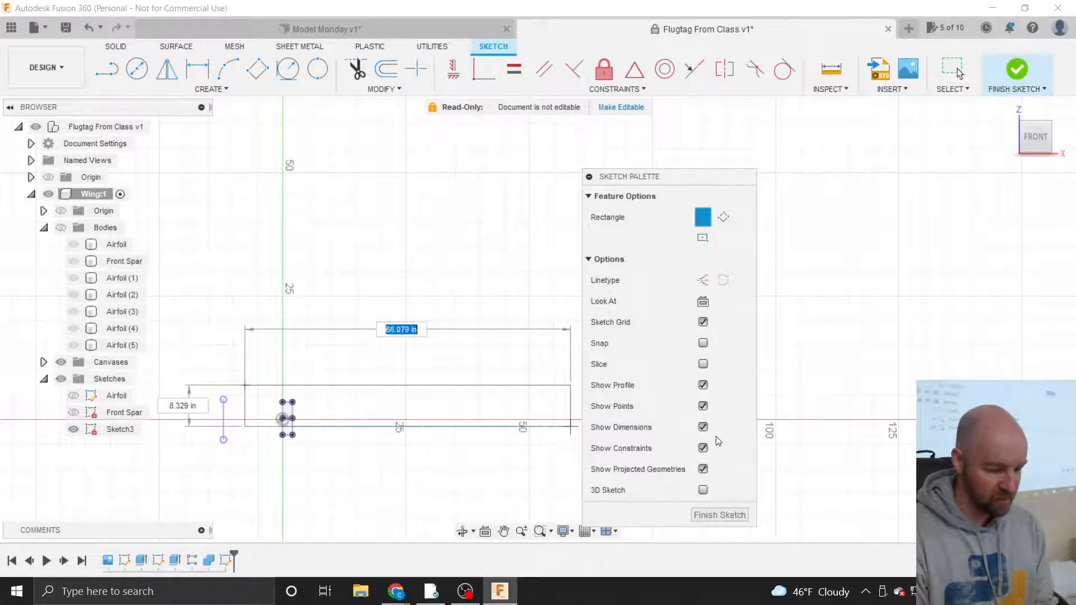
pyautogui.click(902, 455)
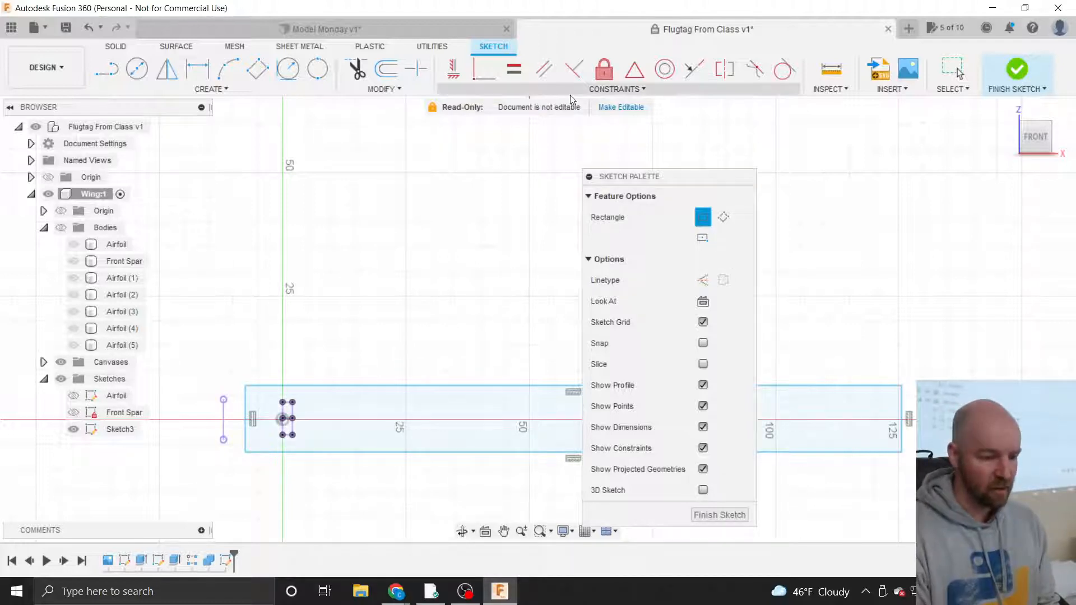
pyautogui.click(511, 86)
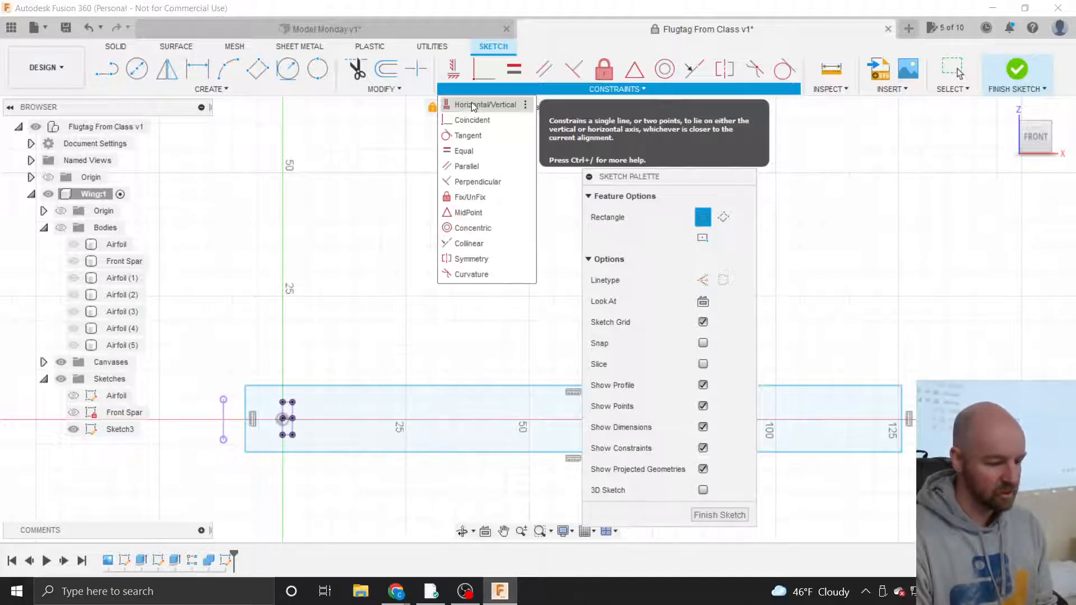
pyautogui.click(472, 104)
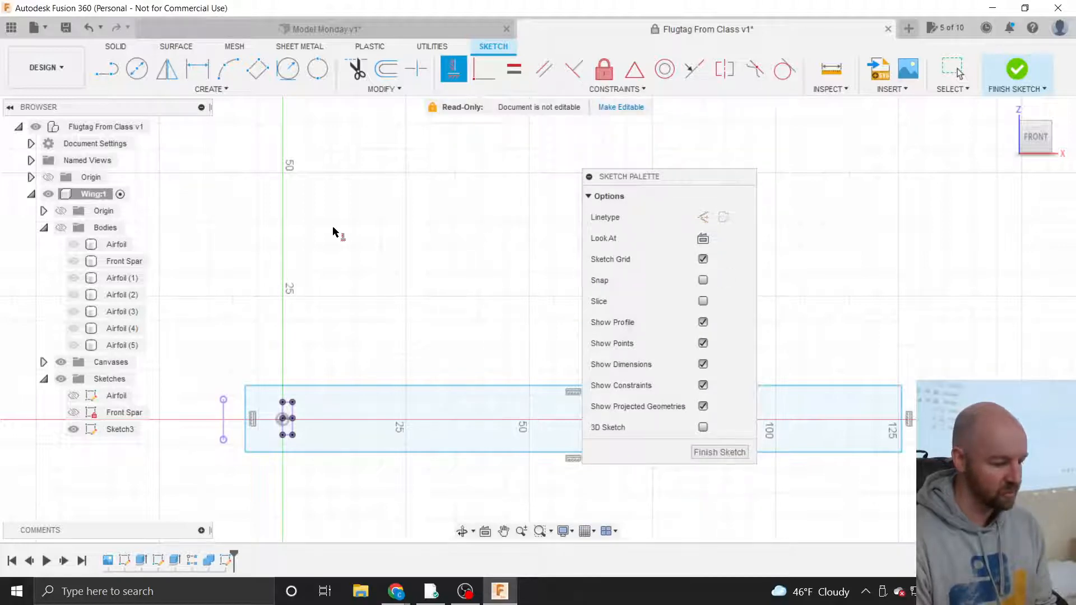
pyautogui.scroll(4, 275, 452)
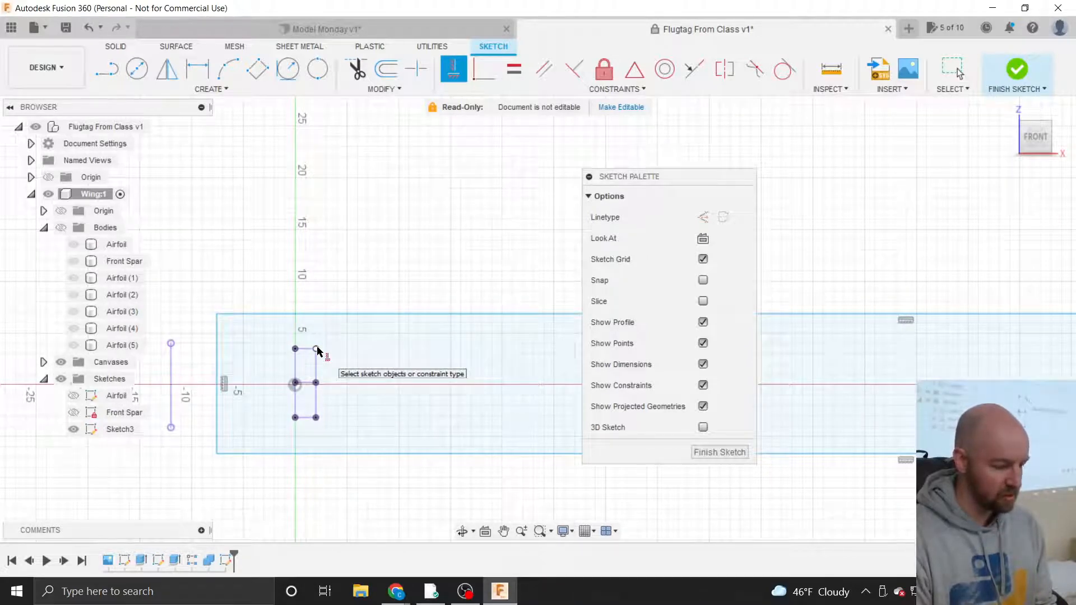
pyautogui.click(317, 350)
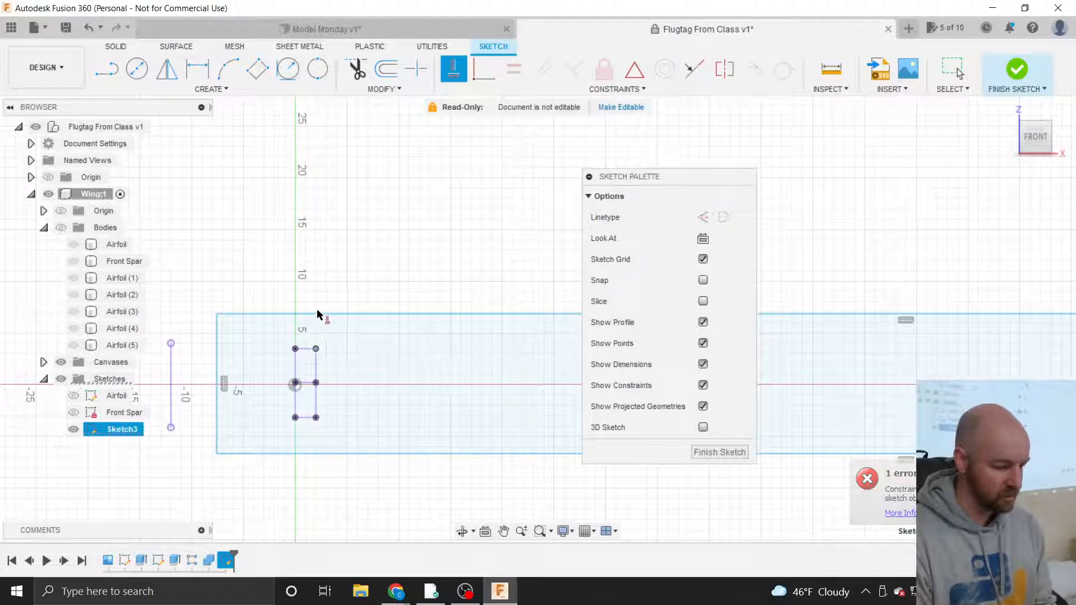
pyautogui.press('Escape')
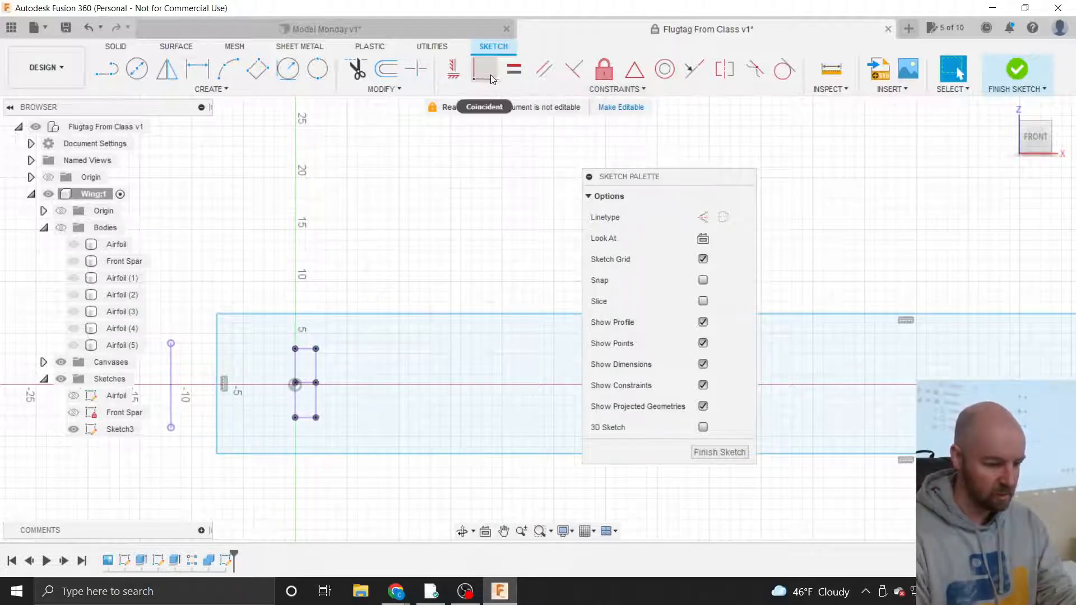
# Apply Coincident constraints so the rectangle's upper and lower long edges pass through the corresponding corner points of the intersected rib outline.
pyautogui.click(499, 90)
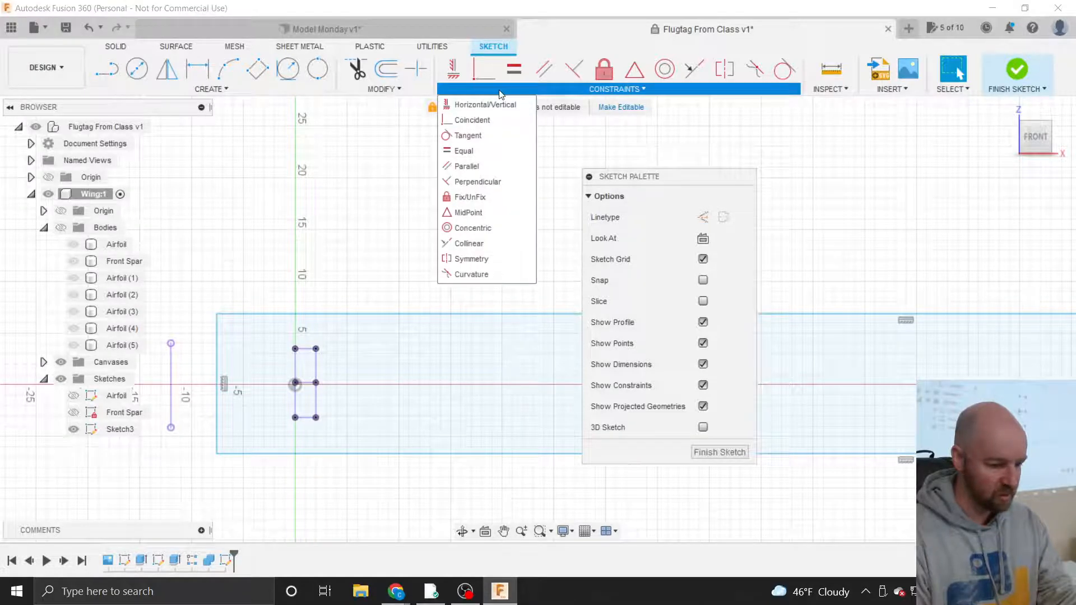
pyautogui.click(470, 122)
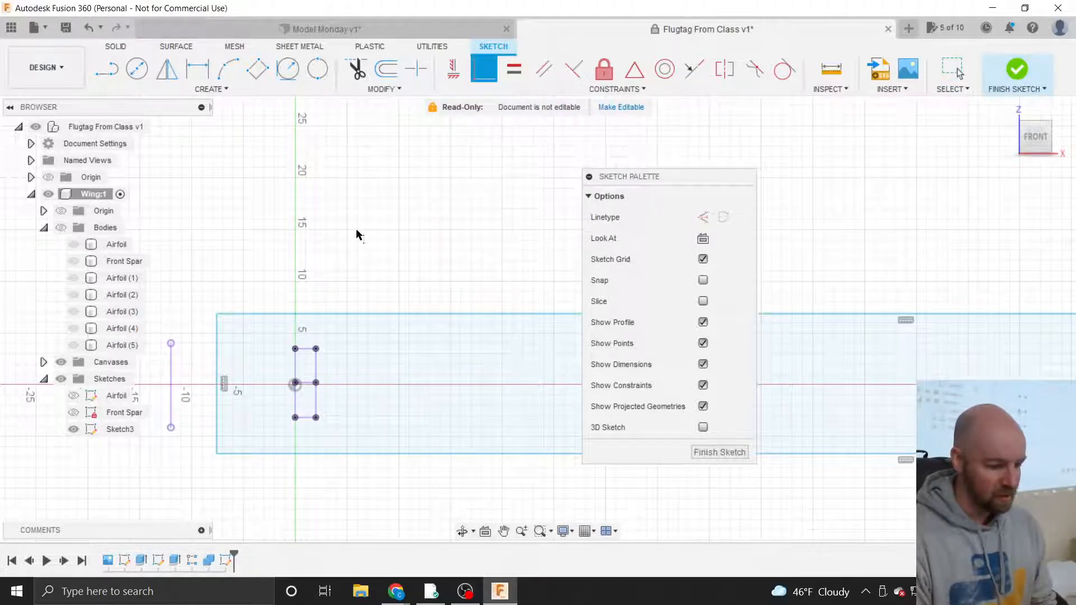
pyautogui.click(312, 313)
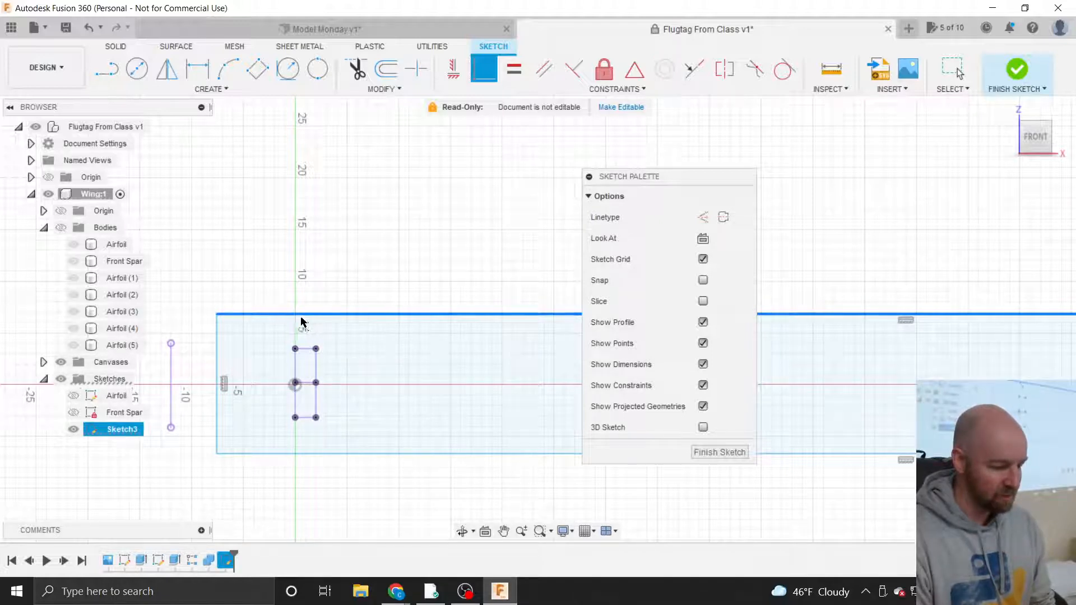
pyautogui.click(316, 350)
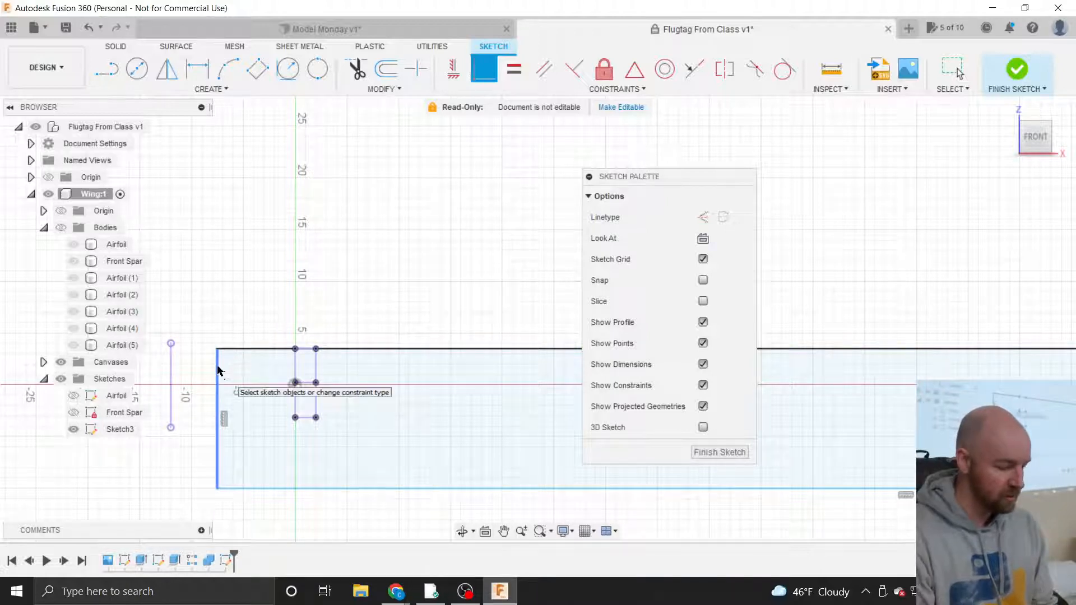
pyautogui.click(262, 489)
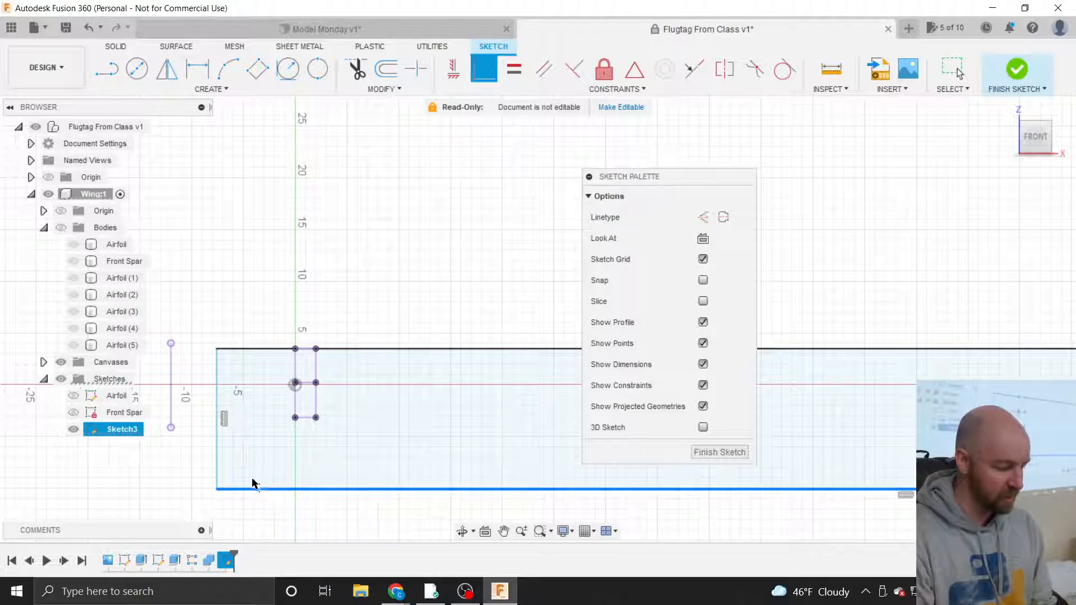
pyautogui.click(317, 418)
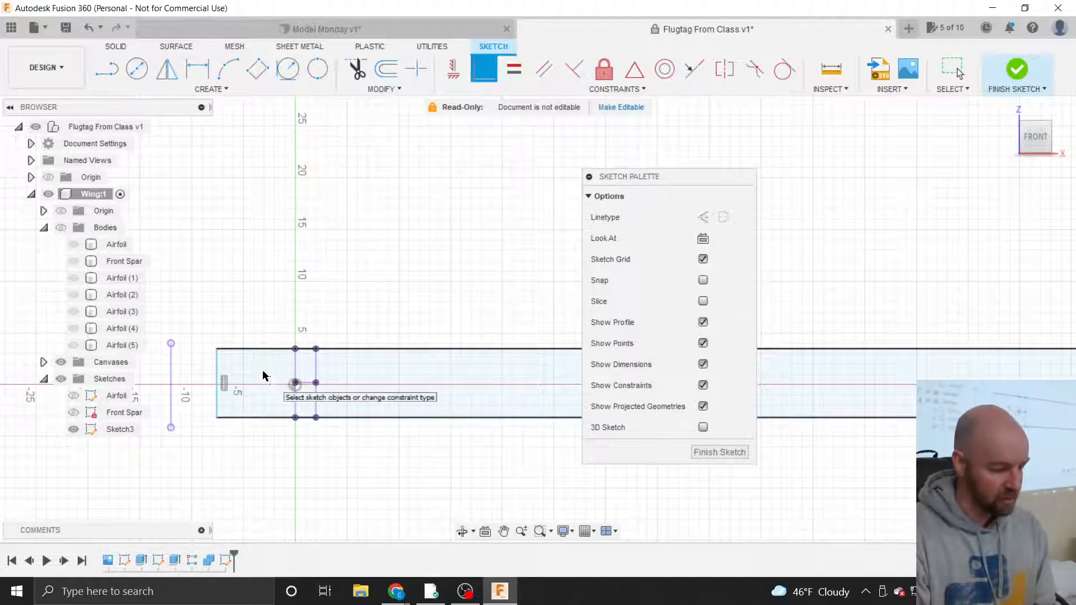
# Make the rectangle's upper corner at each end coincident with the projected front spar end line there.
pyautogui.click(218, 352)
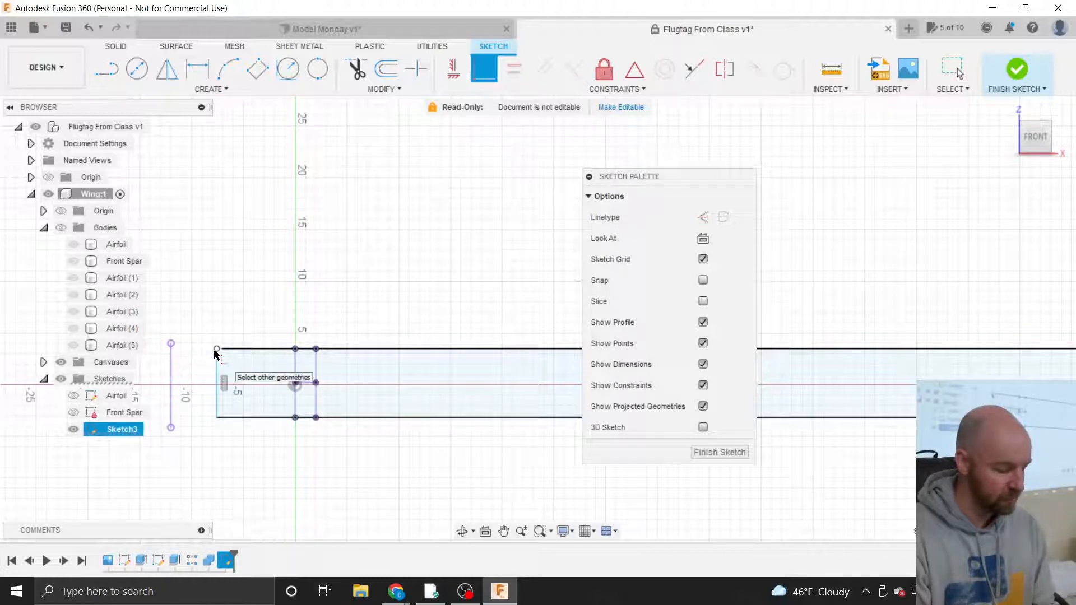
pyautogui.click(170, 361)
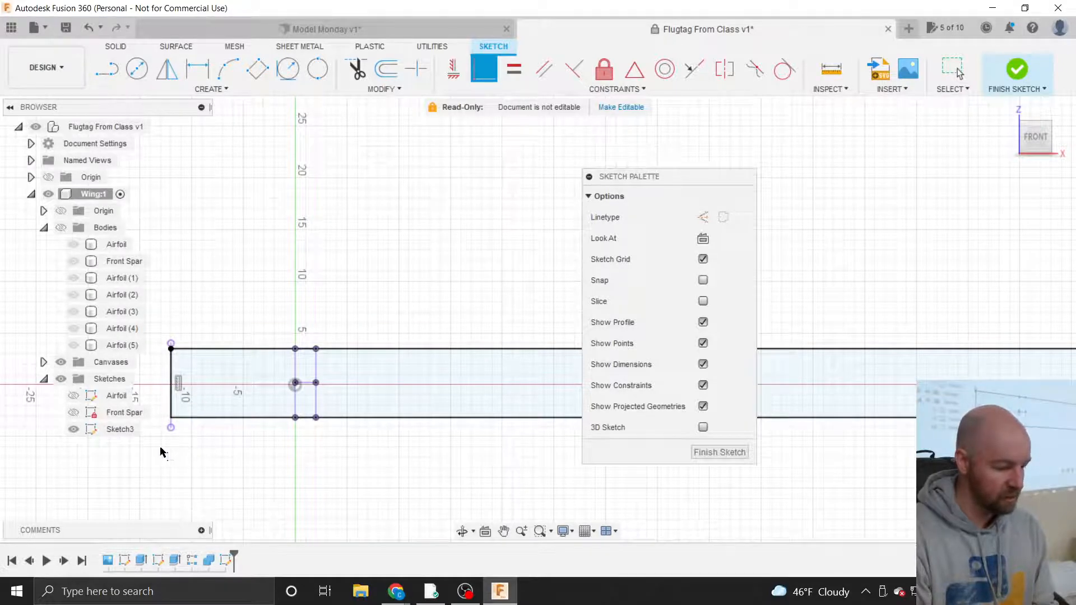
pyautogui.scroll(-10, 161, 452)
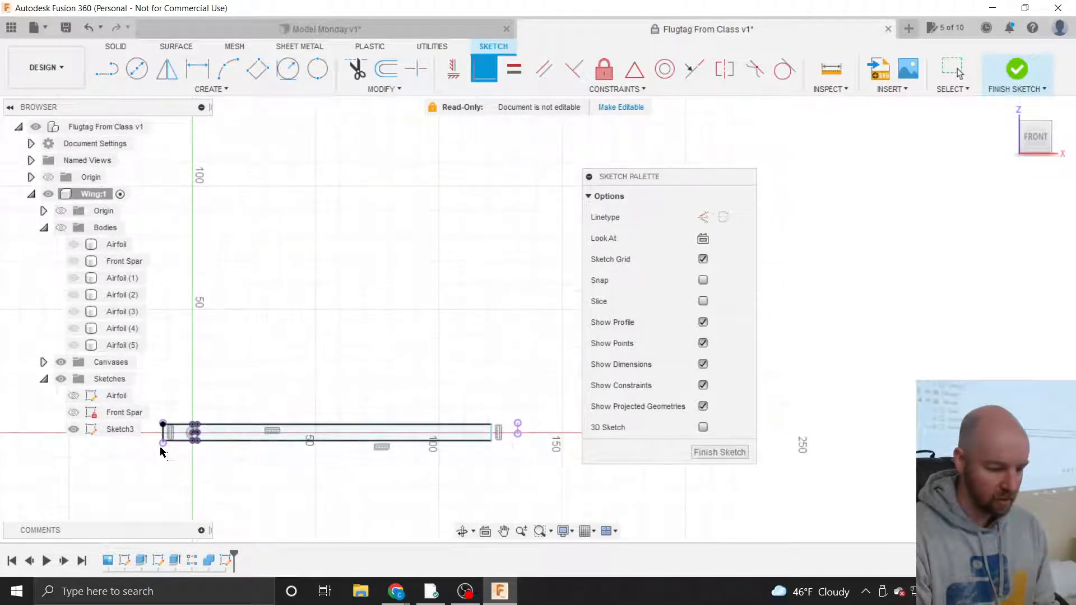
pyautogui.scroll(3, 529, 443)
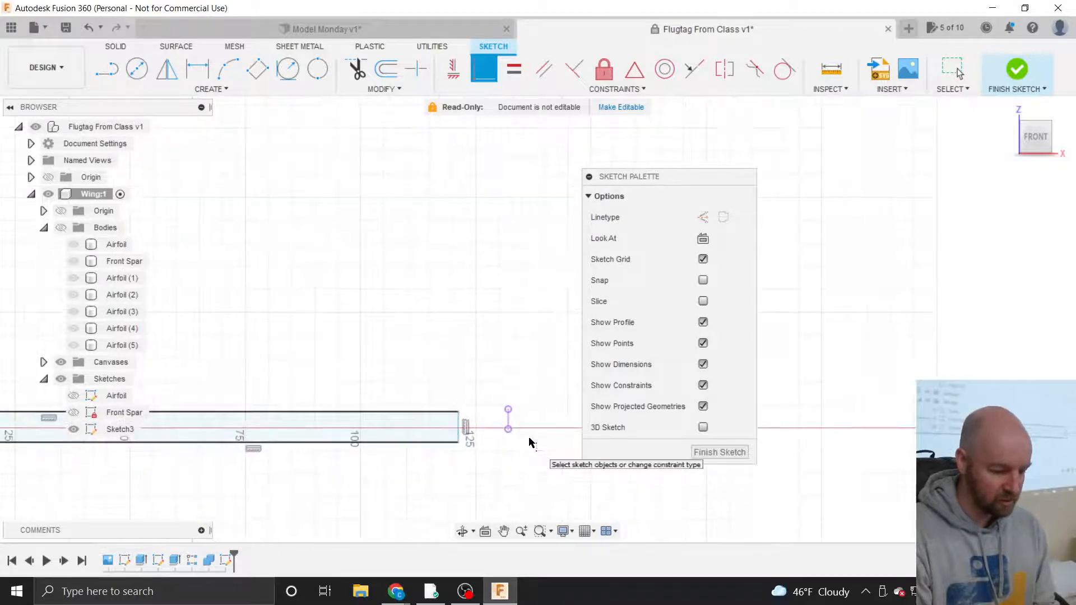
pyautogui.scroll(5, 530, 443)
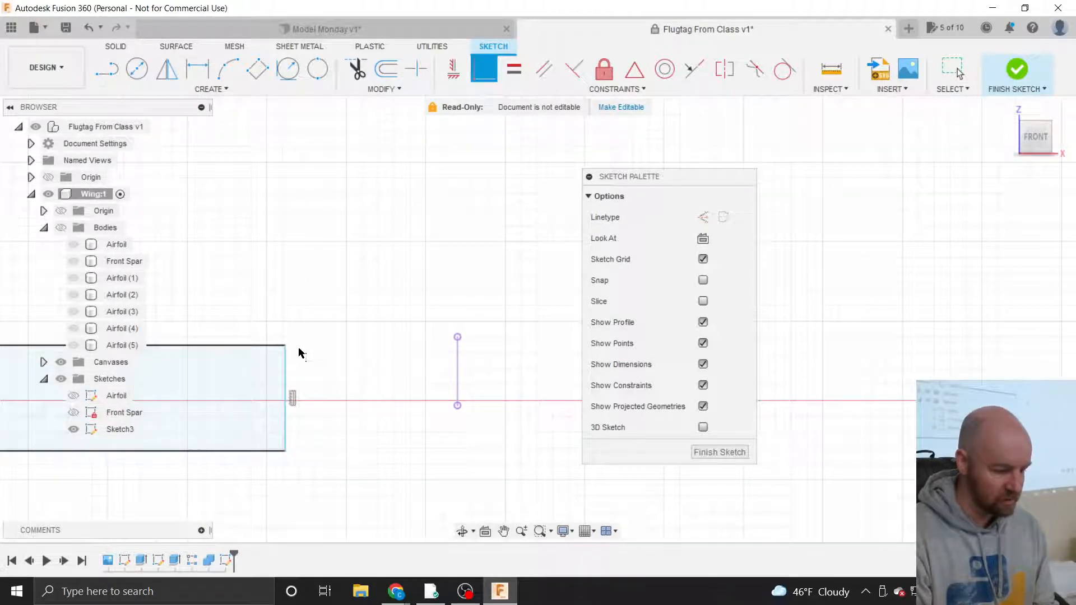
pyautogui.click(287, 347)
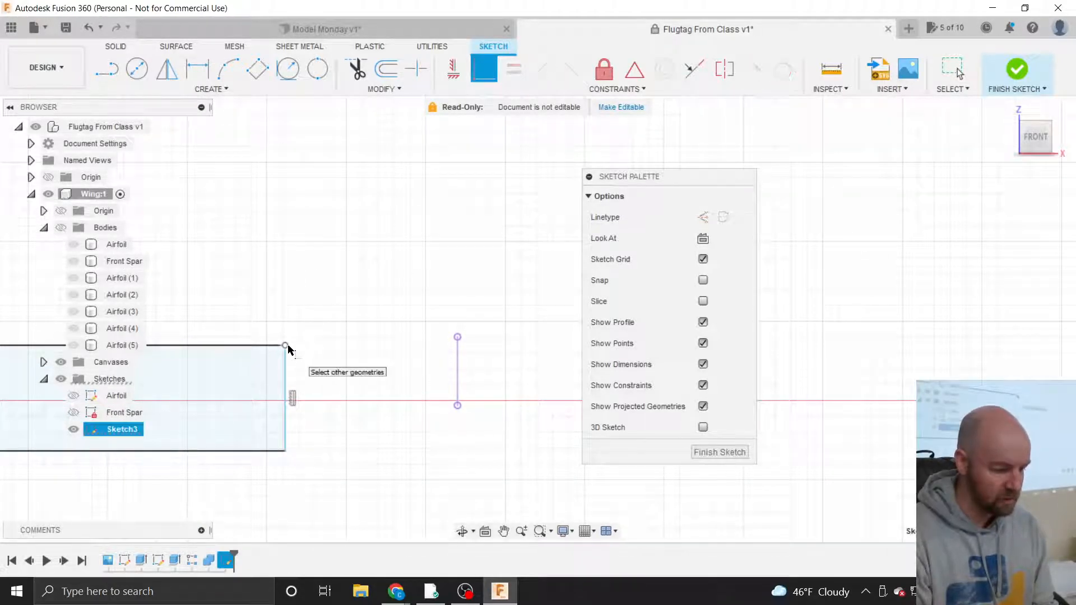
pyautogui.click(457, 356)
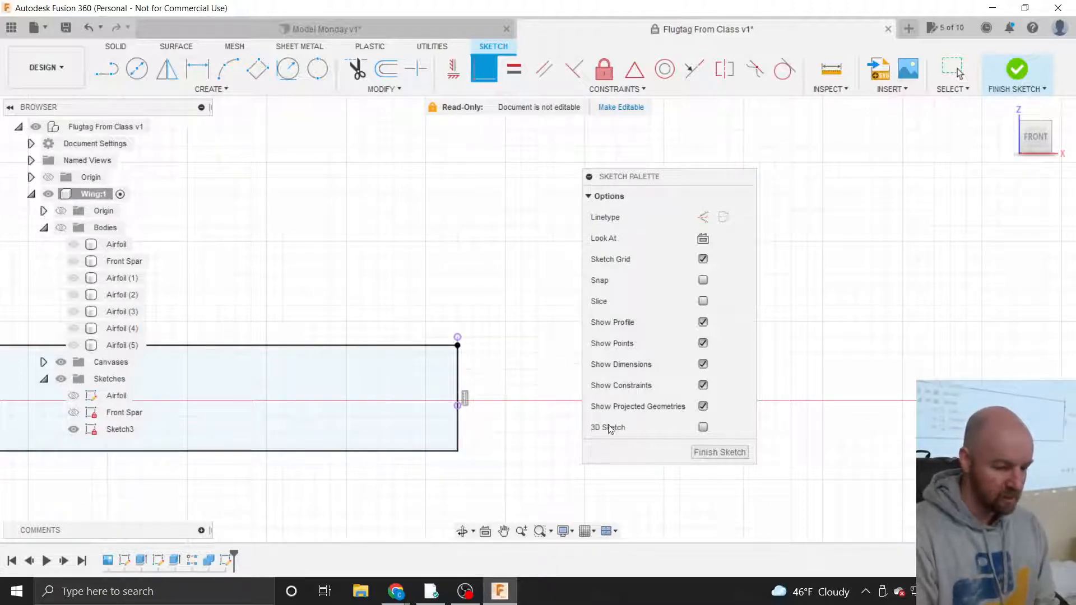
# Move the Sketch Palette clear of the constrained rectangle and finish the sketch.
pyautogui.scroll(-5, 882, 442)
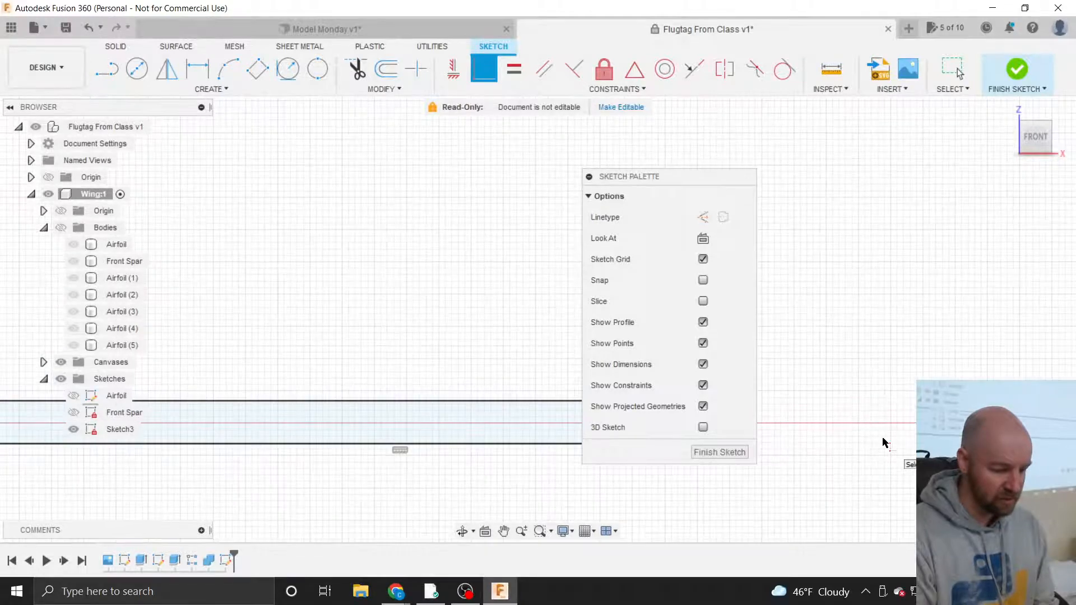
pyautogui.scroll(-5, 883, 442)
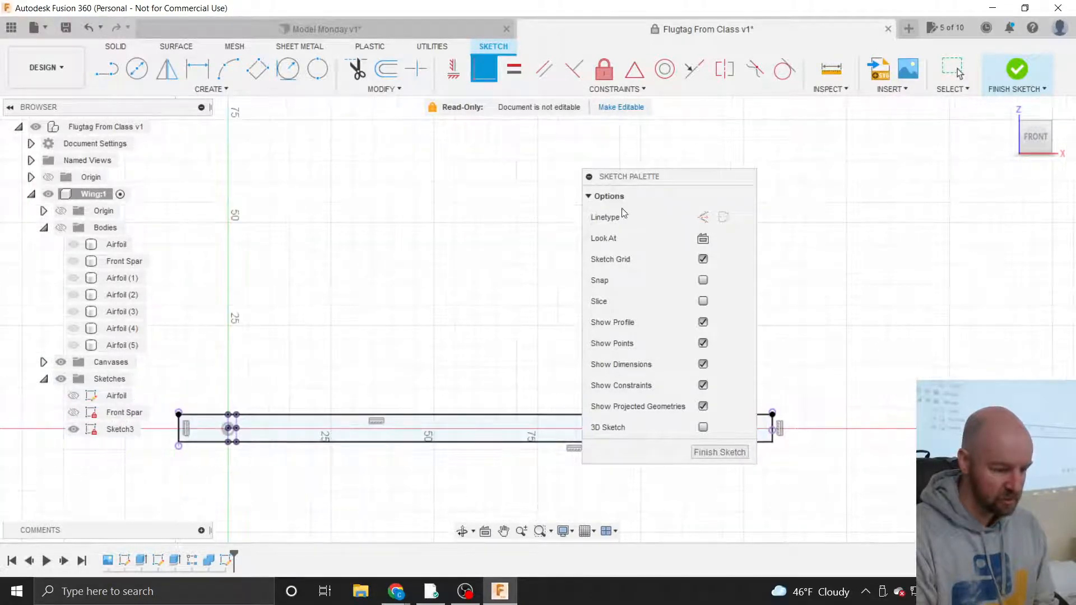
pyautogui.moveTo(635, 178)
pyautogui.mouseDown()
pyautogui.moveTo(928, 150)
pyautogui.moveTo(902, 191)
pyautogui.mouseUp()
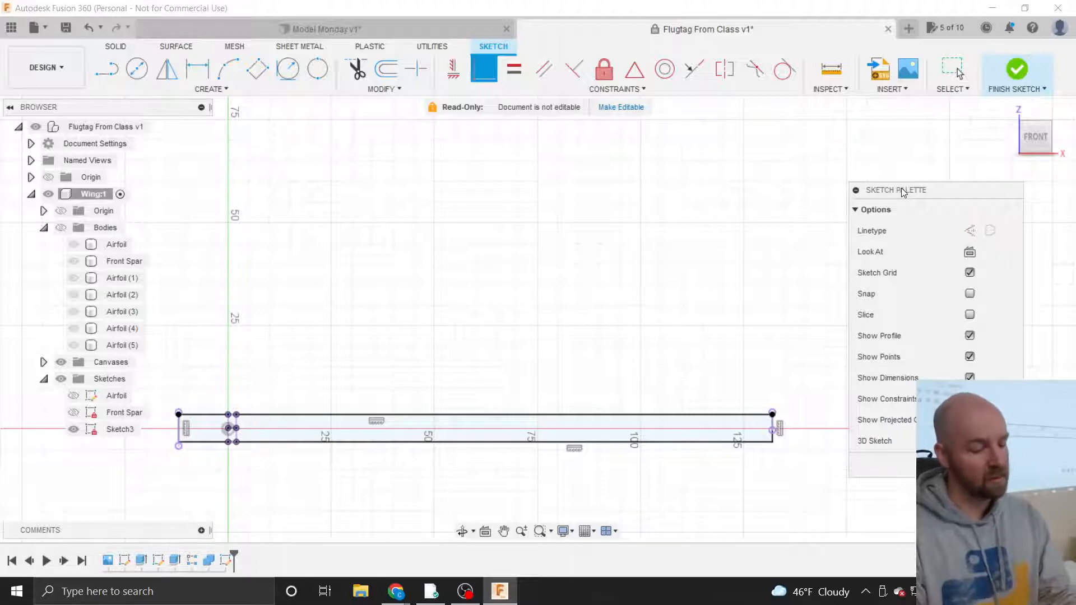
pyautogui.scroll(2, 185, 463)
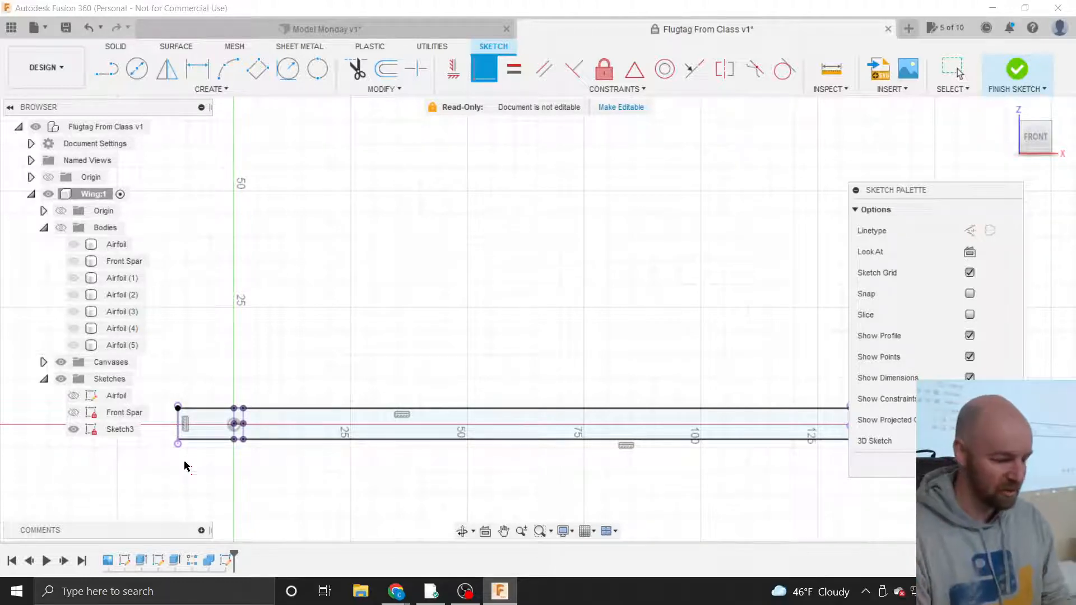
pyautogui.scroll(-1, 187, 465)
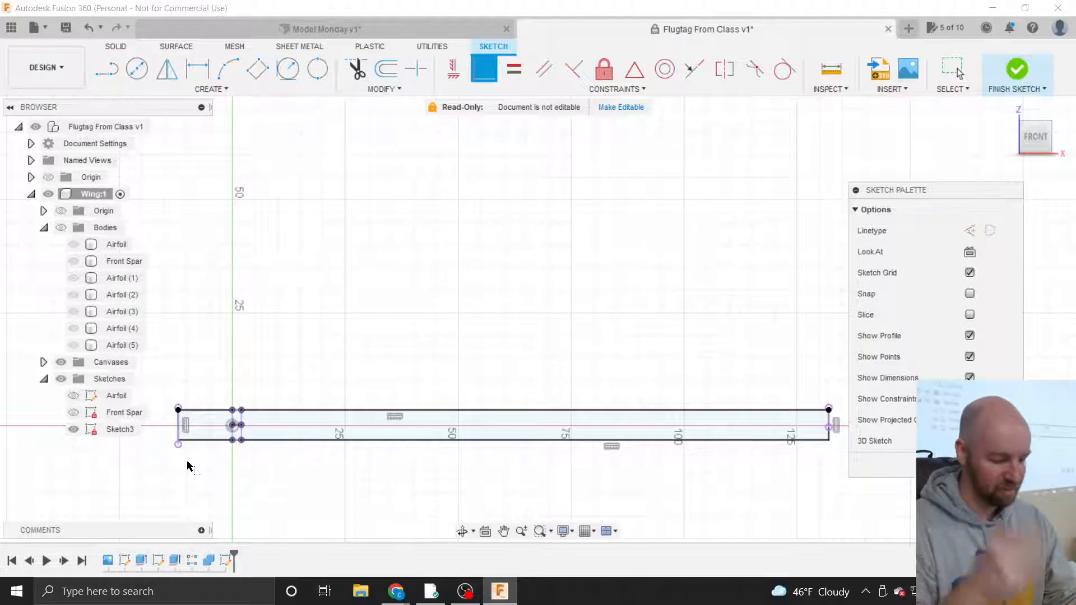
pyautogui.scroll(2, 200, 458)
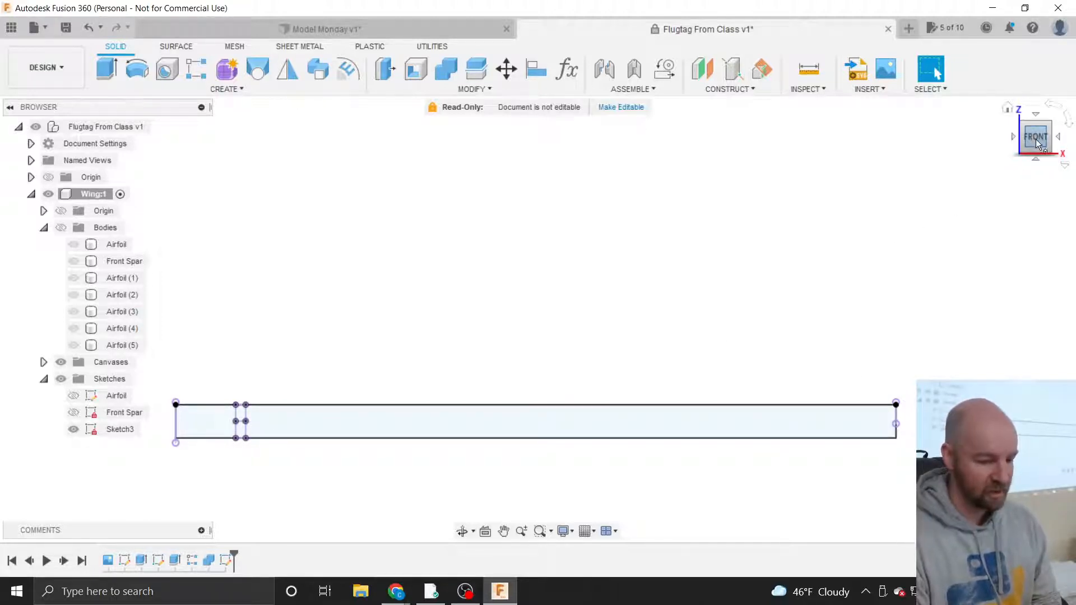
# Set up an extrusion of all four profile regions inside the spar rectangle with a distance of 2 in.
pyautogui.moveTo(1033, 138); pyautogui.dragTo(1001, 144)
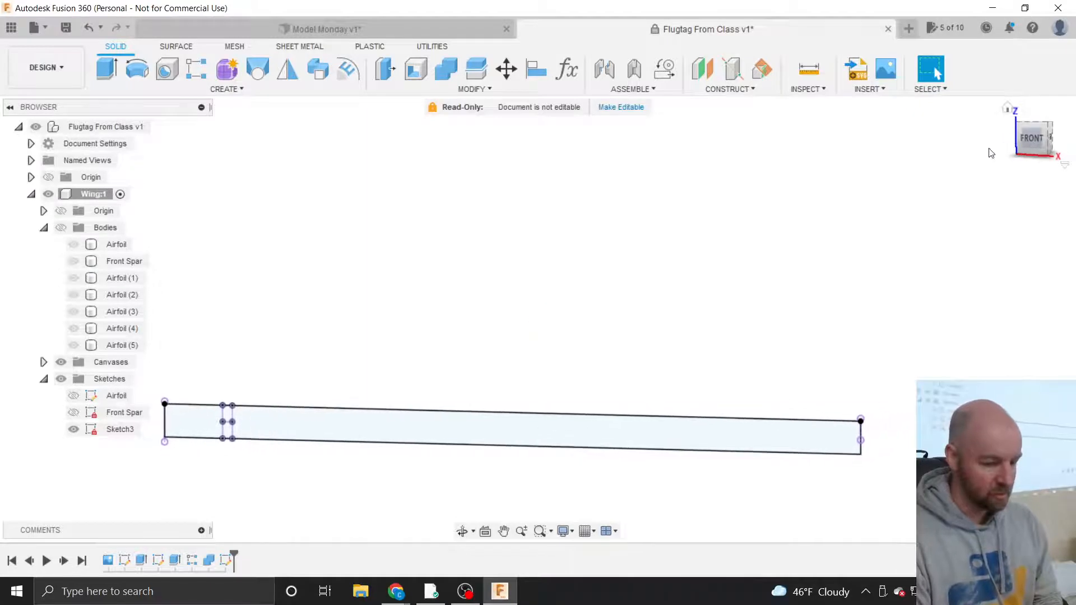
pyautogui.click(240, 89)
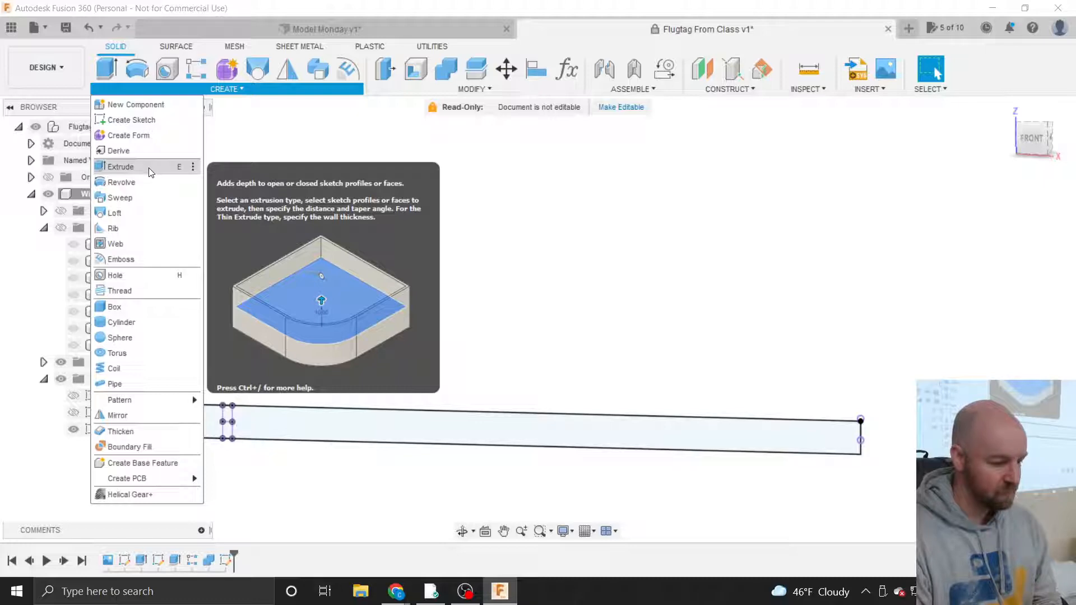
pyautogui.click(149, 167)
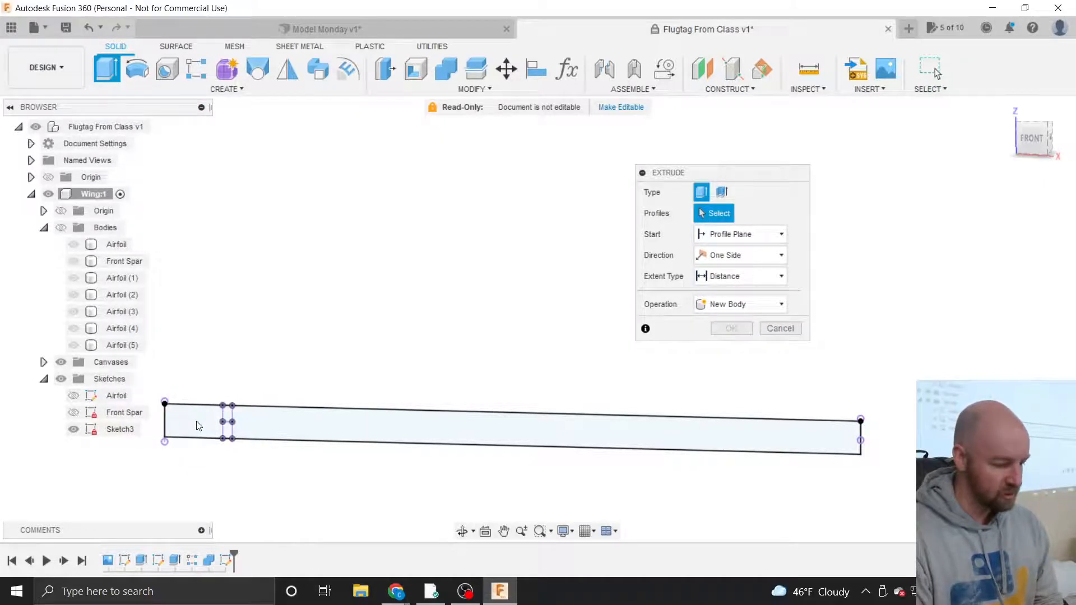
pyautogui.scroll(3, 193, 428)
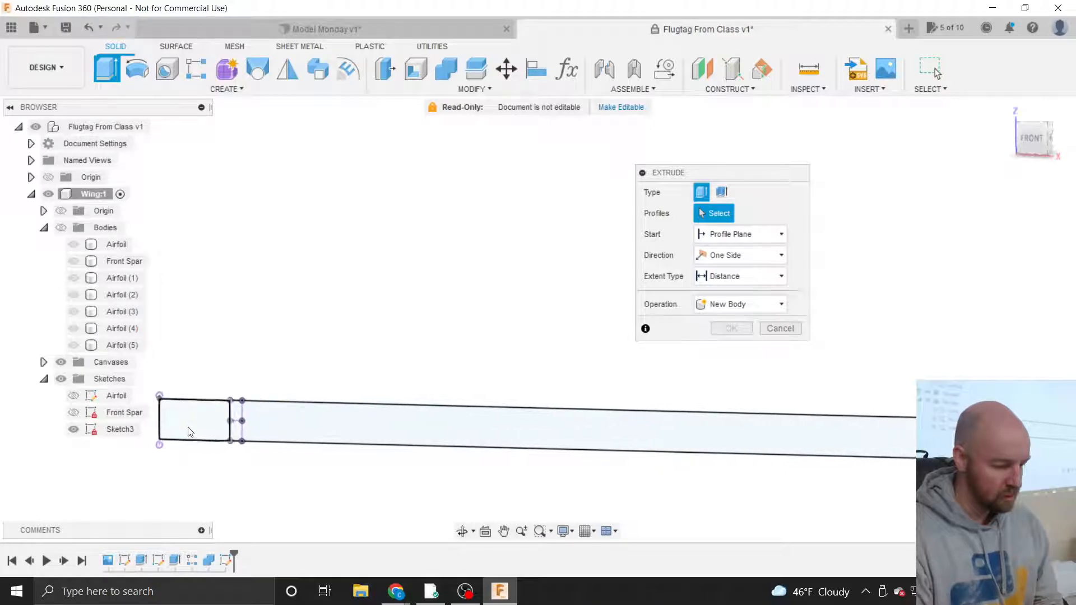
pyautogui.click(198, 418)
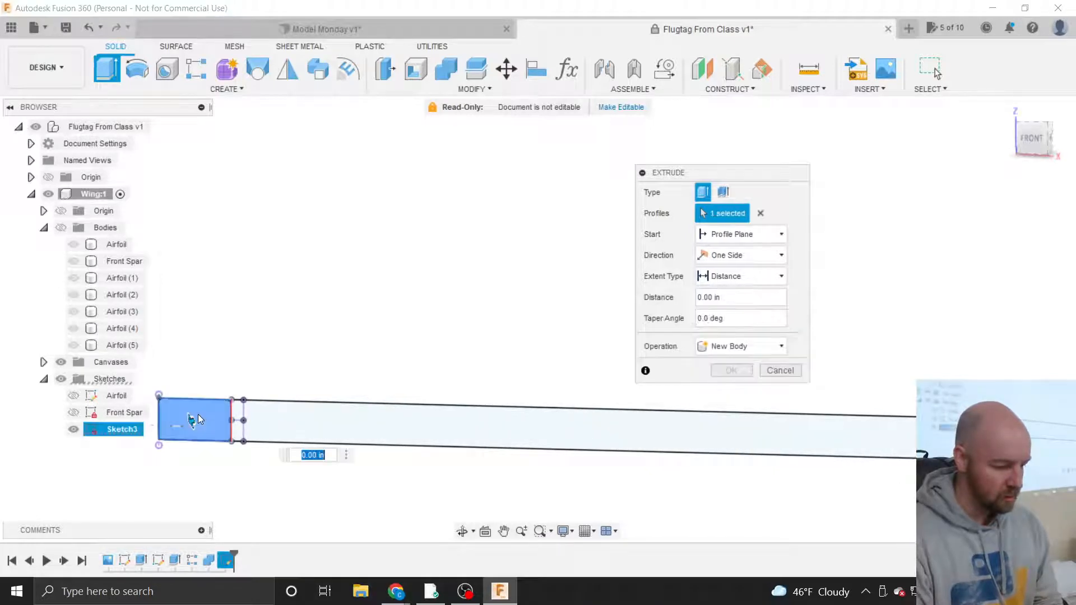
pyautogui.click(238, 412)
pyautogui.click(264, 431)
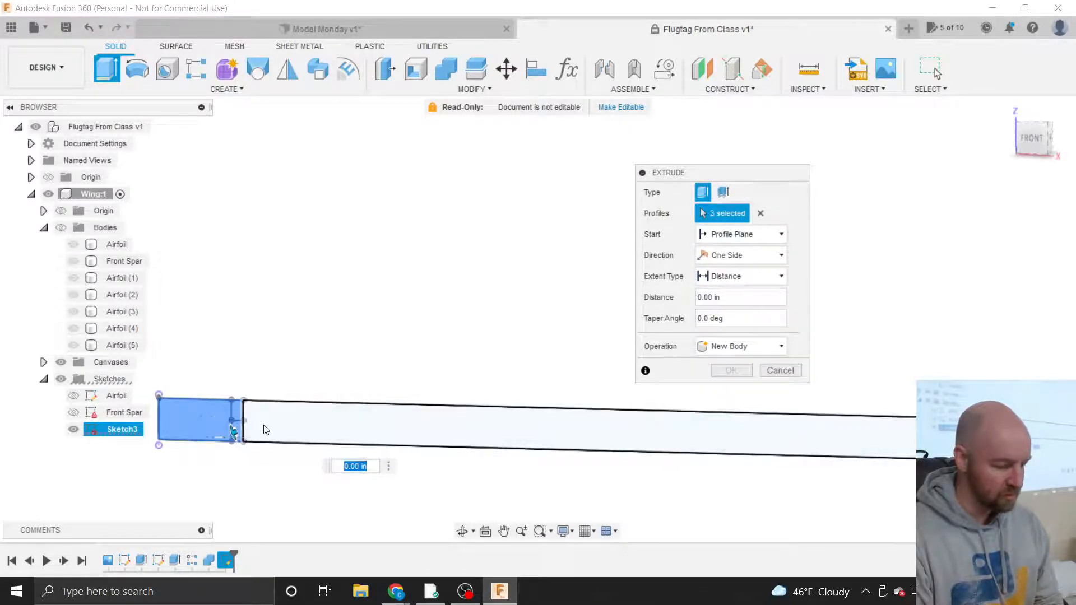
pyautogui.click(266, 430)
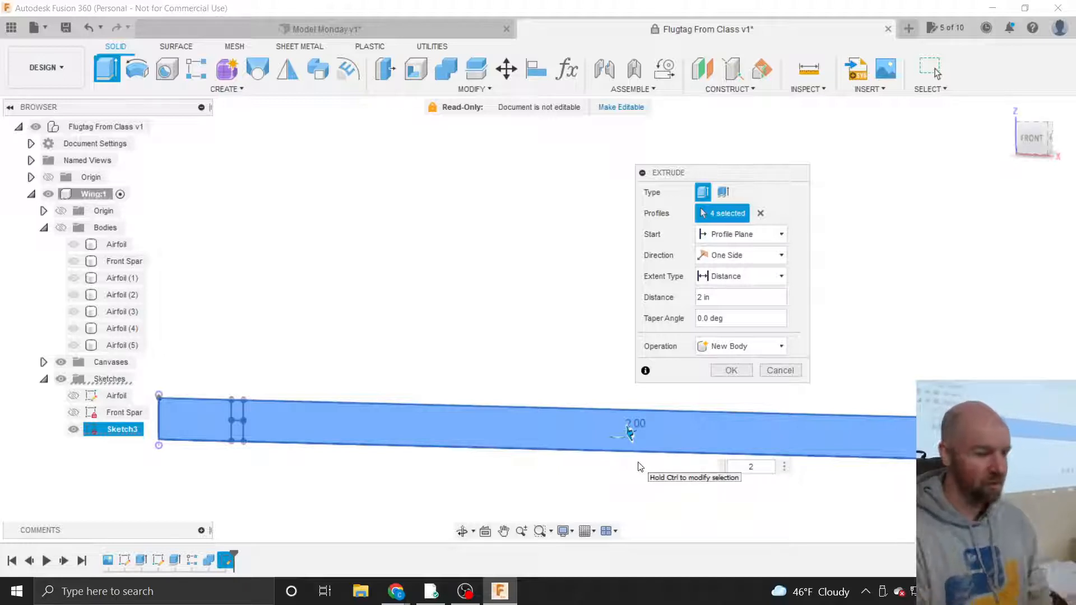
# Show all wing bodies, view the spar extrusion preview from an angle and move the Extrude dialog clear of it.
pyautogui.click(61, 229)
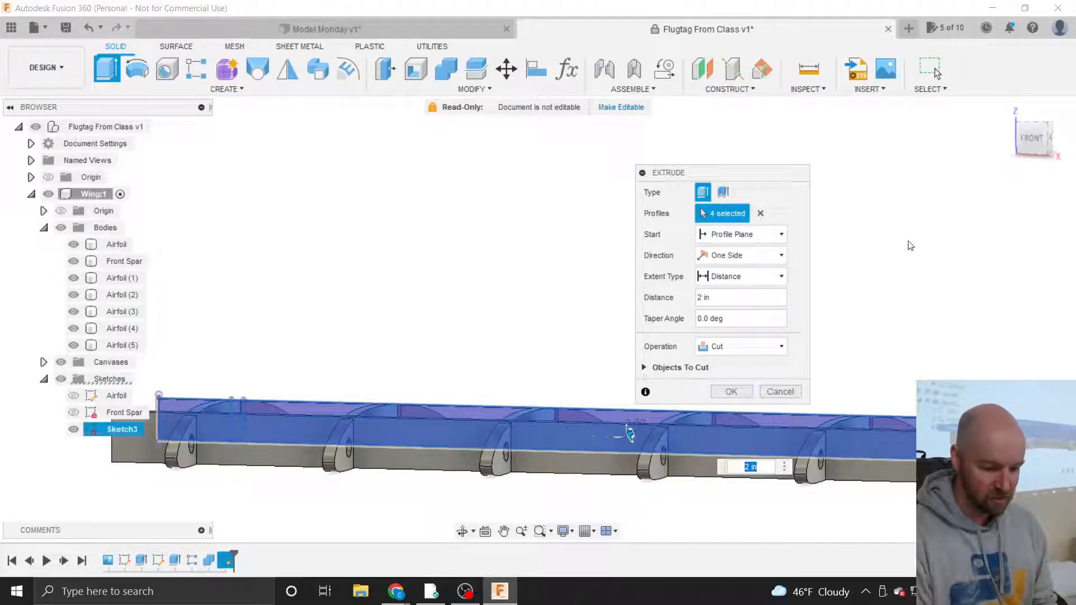
pyautogui.moveTo(1037, 143); pyautogui.dragTo(1002, 153)
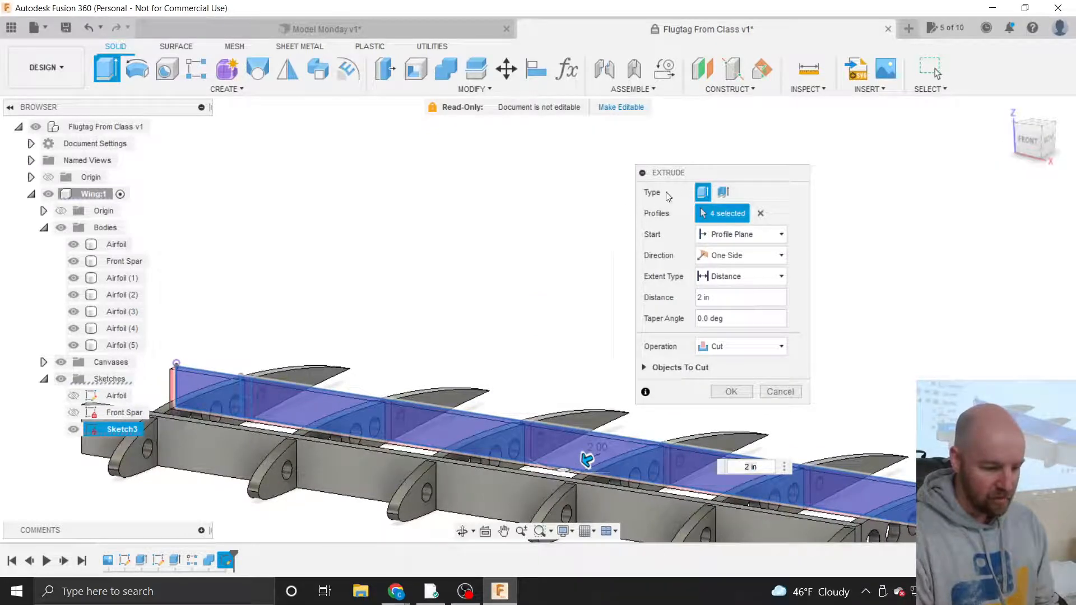
pyautogui.moveTo(680, 173); pyautogui.dragTo(637, 137)
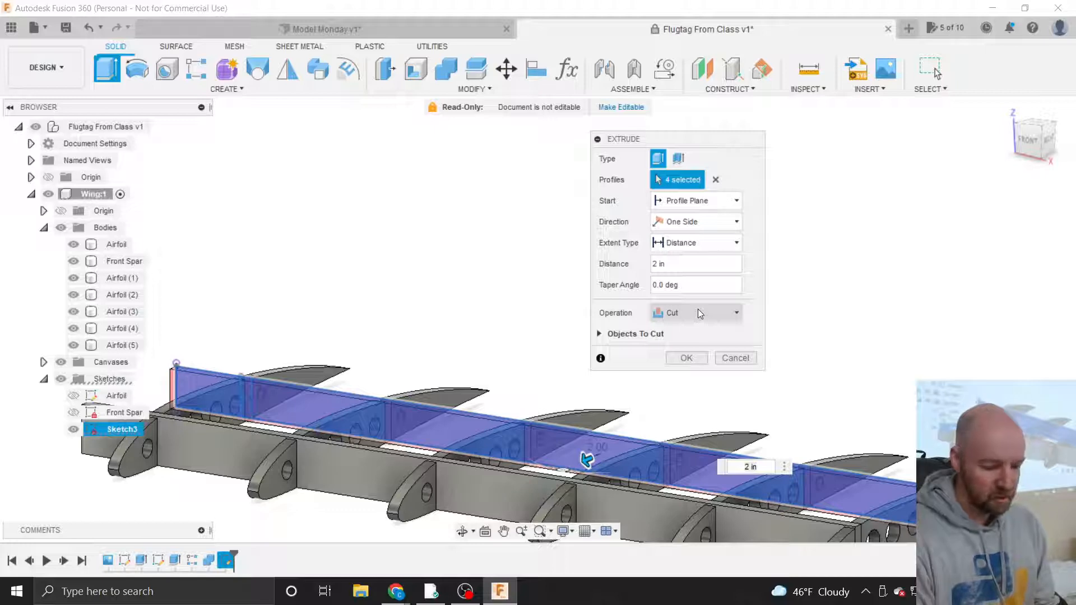
# Hide all six airfoil bodies during the spar extrusion, leaving only the front spar body shown.
pyautogui.click(74, 278)
pyautogui.click(72, 295)
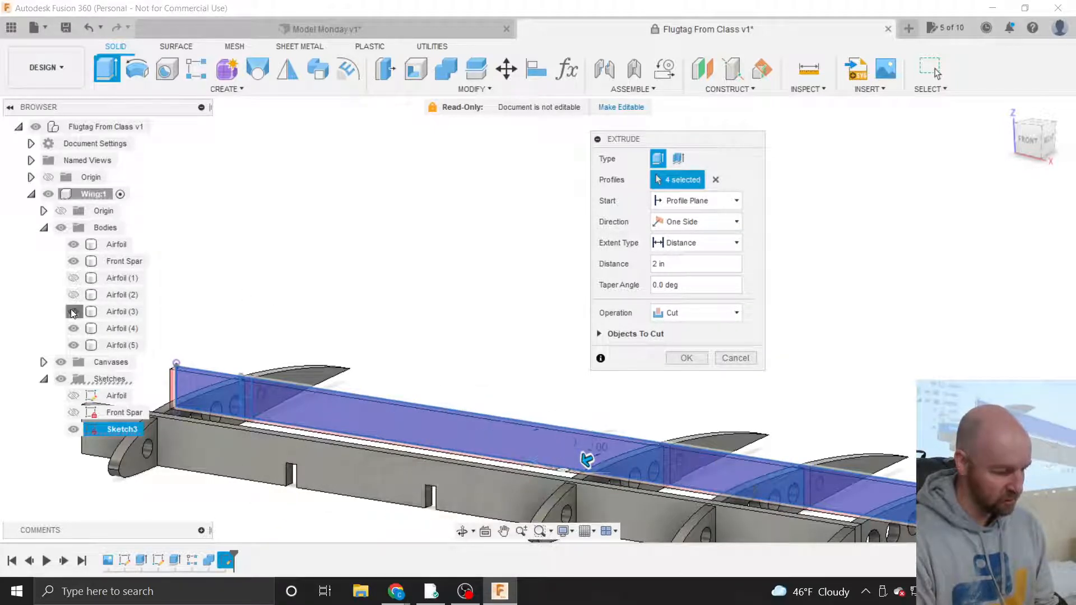
pyautogui.click(71, 311)
pyautogui.click(71, 328)
pyautogui.click(73, 345)
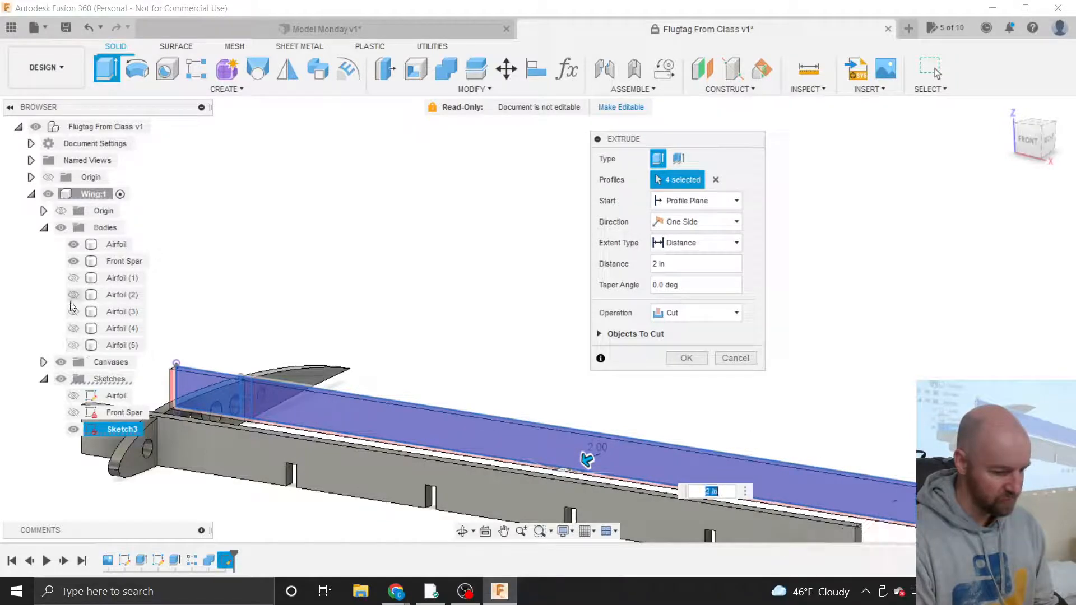
pyautogui.click(71, 243)
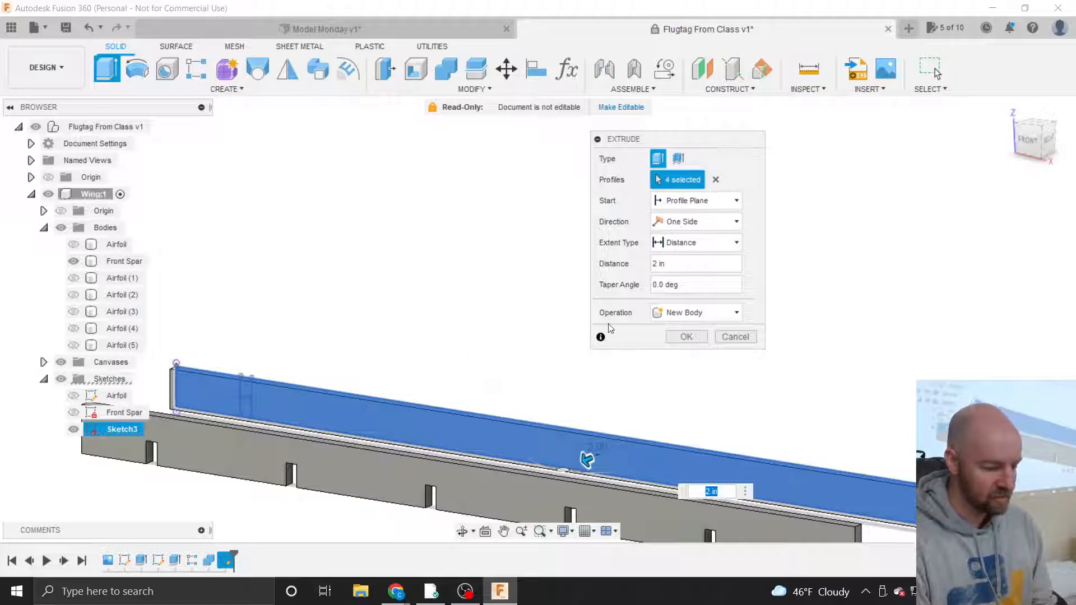
# Show all six airfoil bodies again while the spar extrusion is still being set up.
pyautogui.click(73, 278)
pyautogui.click(73, 295)
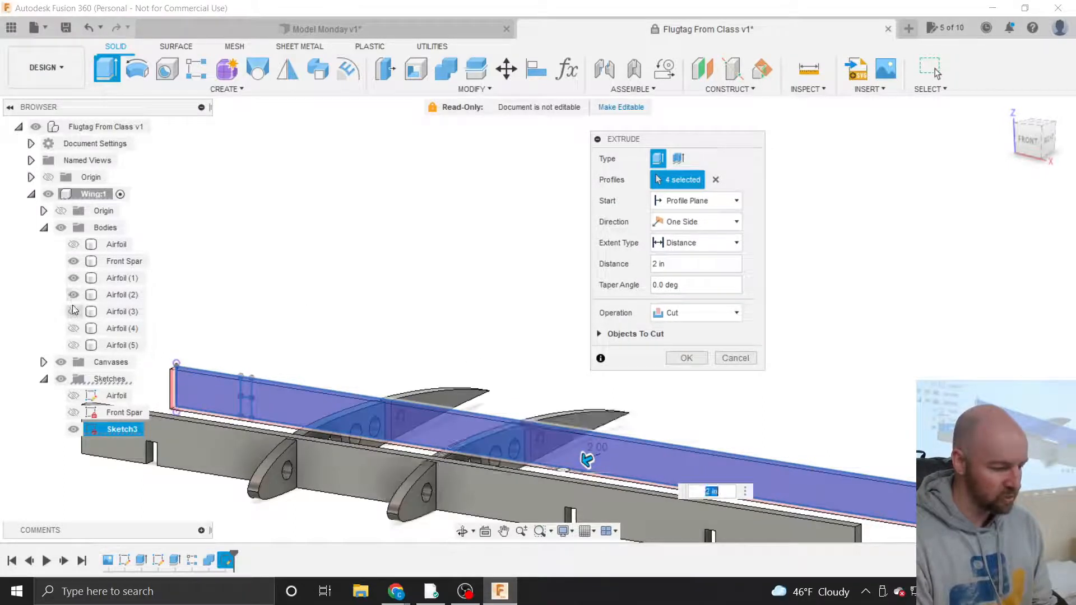
pyautogui.click(74, 311)
pyautogui.click(73, 328)
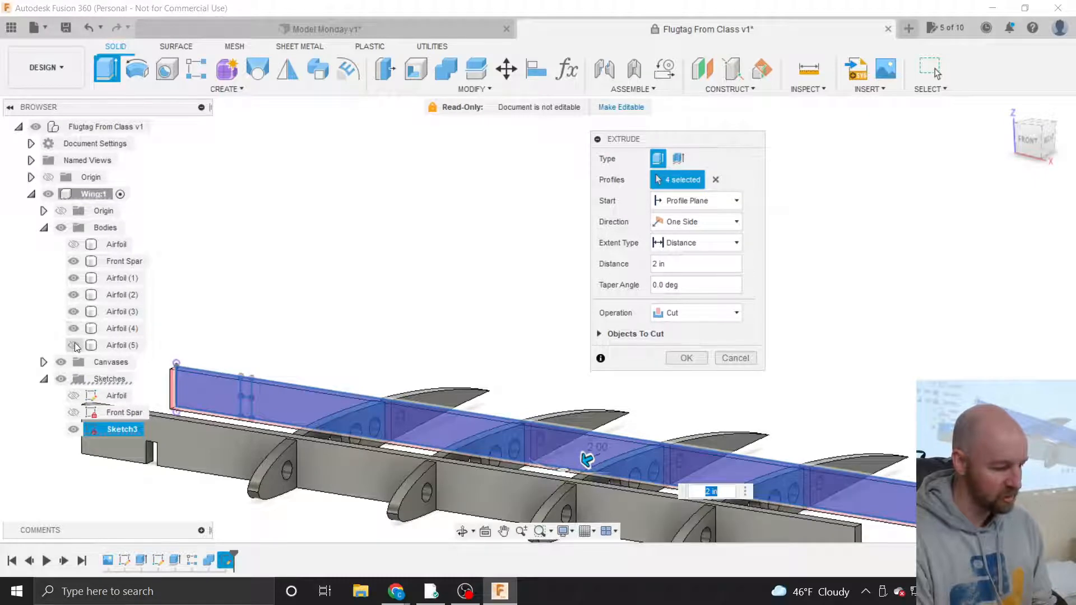
pyautogui.click(73, 346)
pyautogui.click(74, 245)
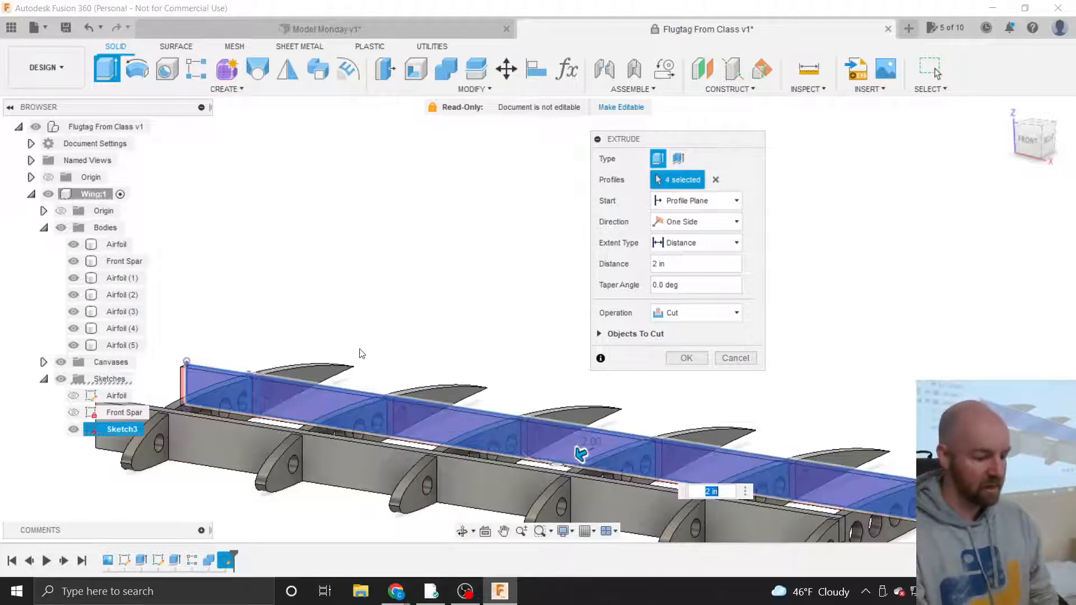
# Try the Intersect operation for the spar extrusion and examine its preview where the spar crosses the ribs.
pyautogui.scroll(-1, 403, 308)
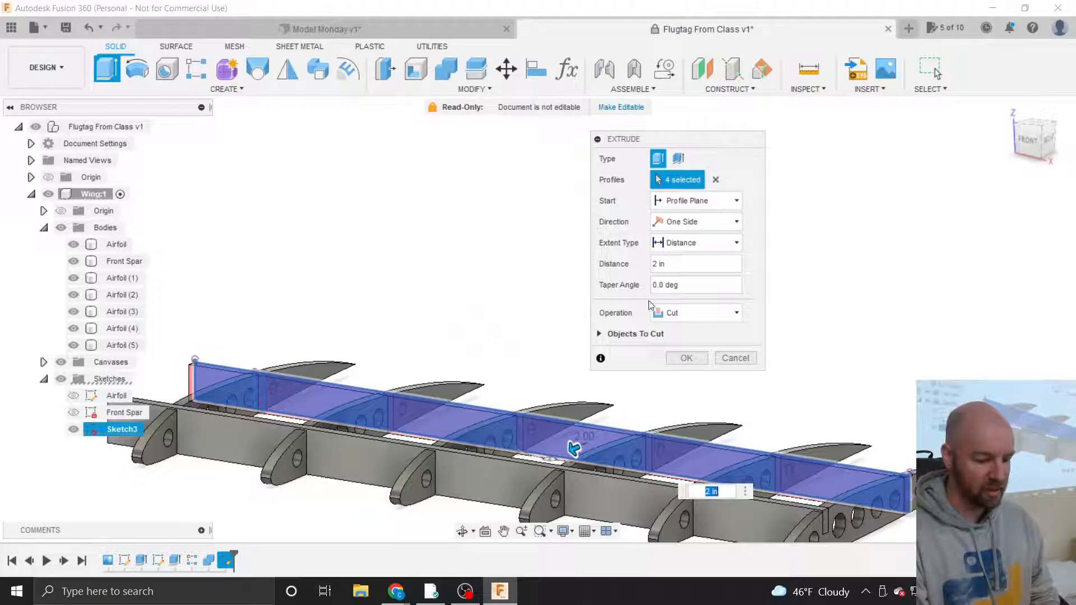
pyautogui.click(693, 312)
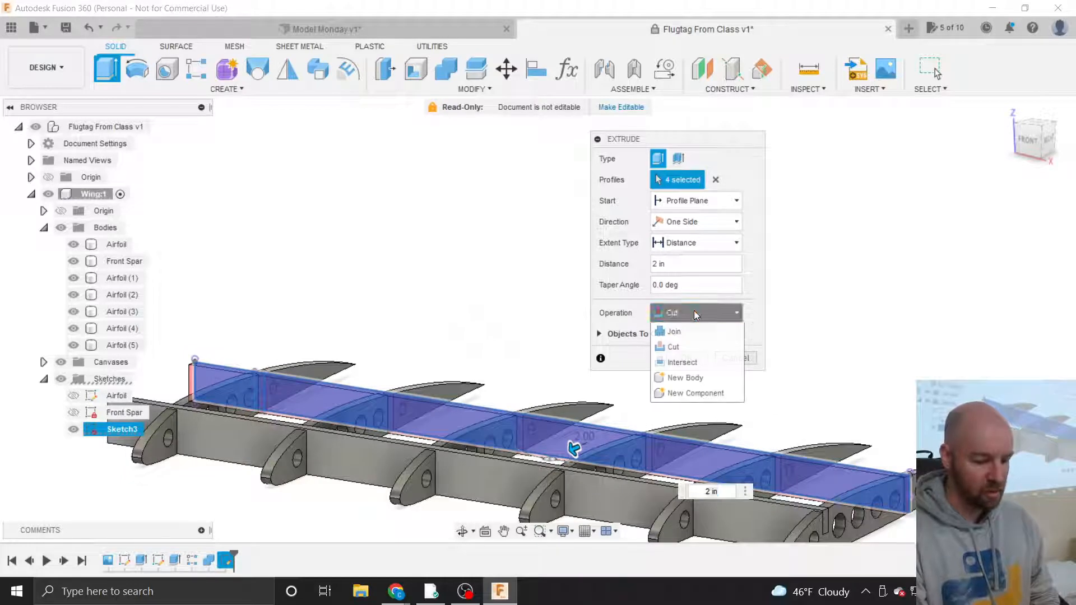
pyautogui.click(681, 364)
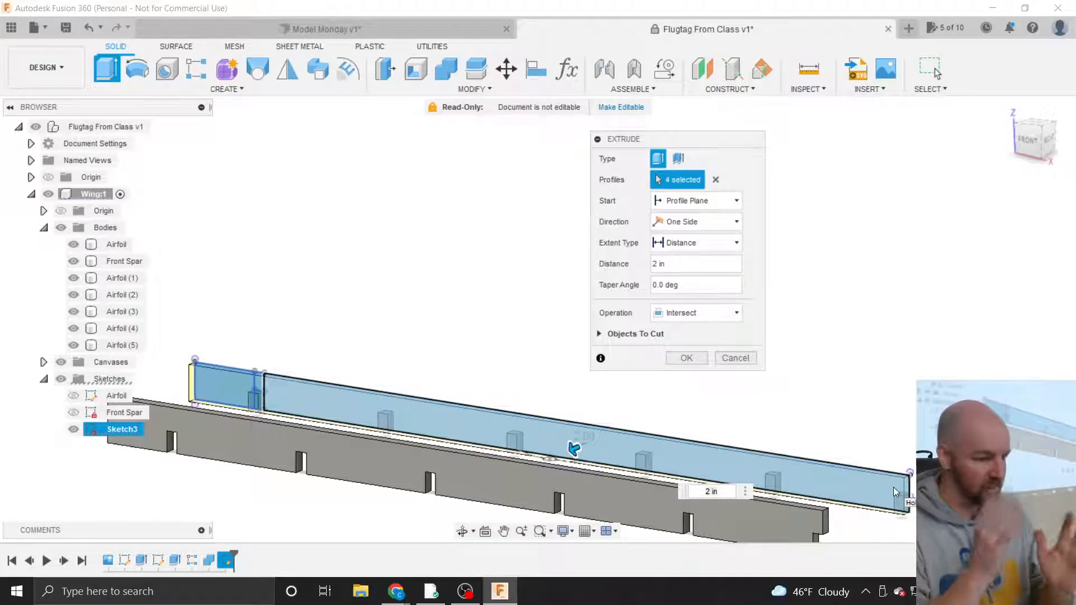
pyautogui.scroll(5, 899, 496)
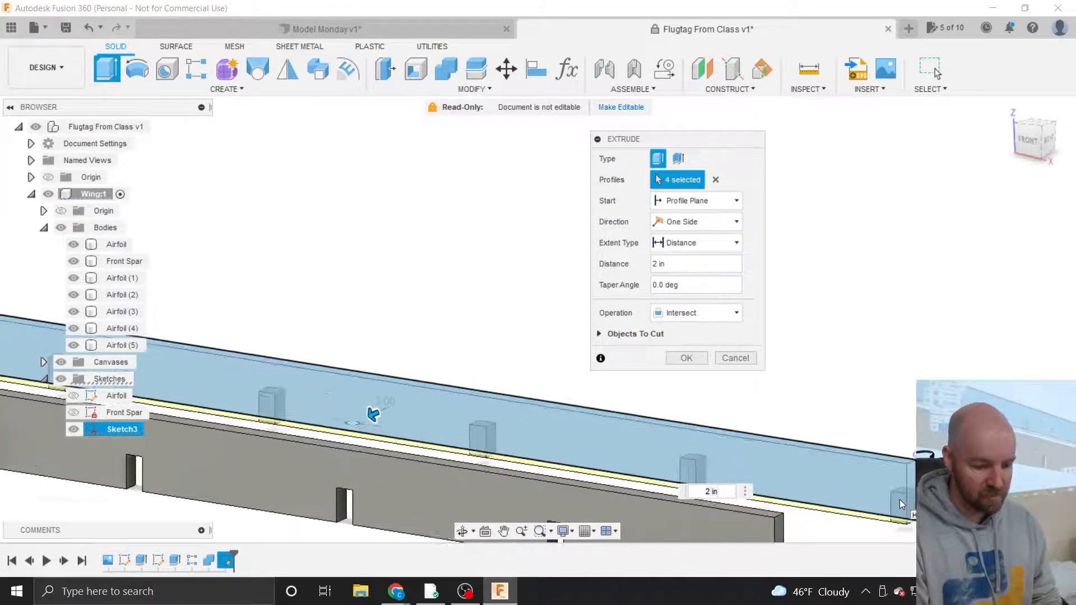
pyautogui.scroll(-5, 907, 498)
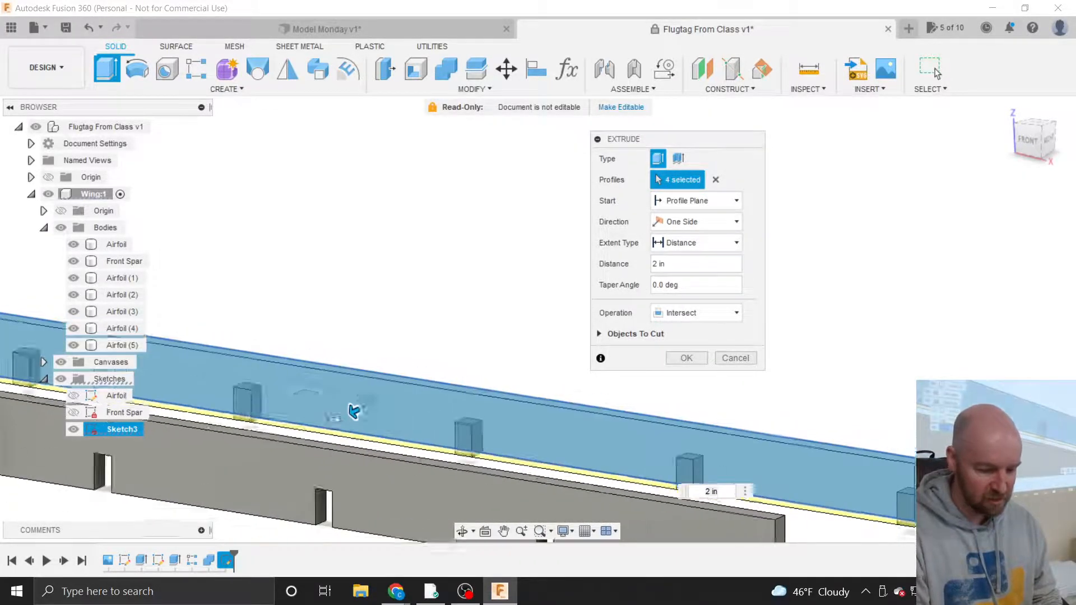
pyautogui.scroll(-2, 869, 456)
# Set the extrusion operation to New Body and complete the 2 in rear spar.
pyautogui.click(695, 313)
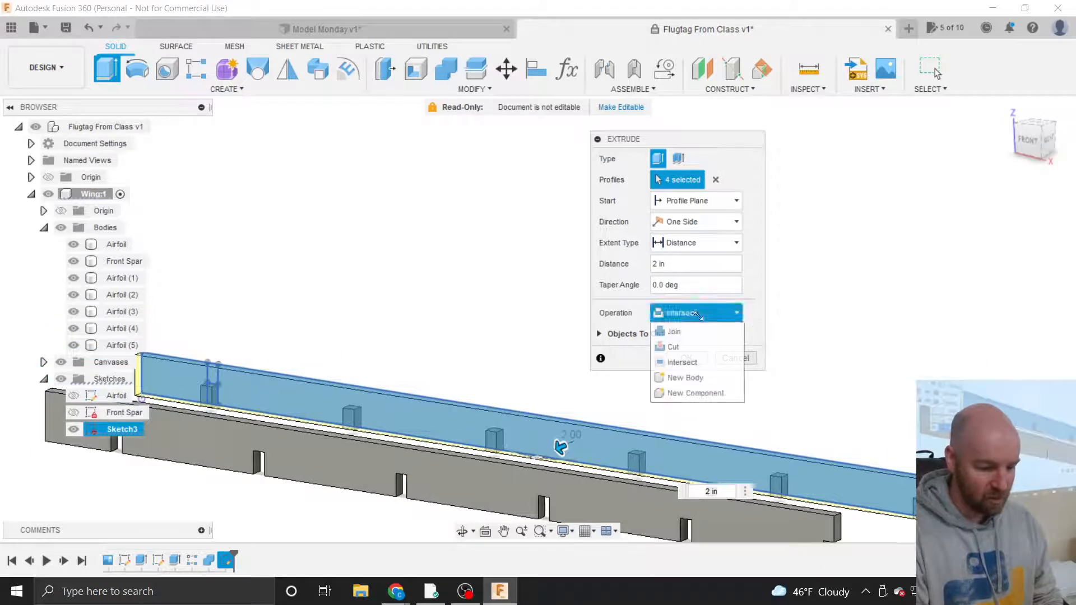
pyautogui.click(681, 379)
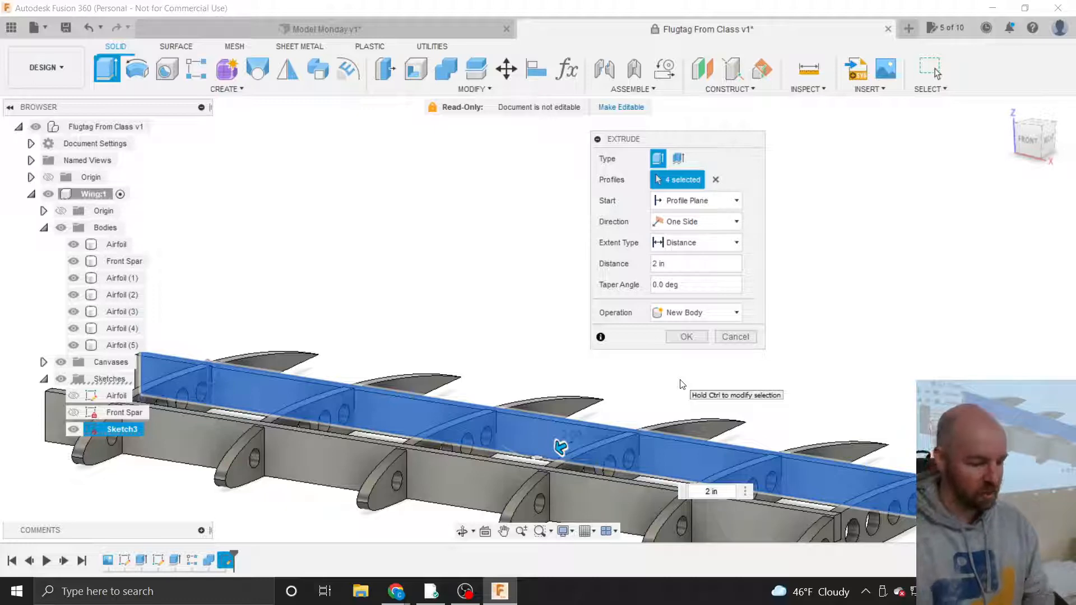
pyautogui.scroll(-1, 682, 384)
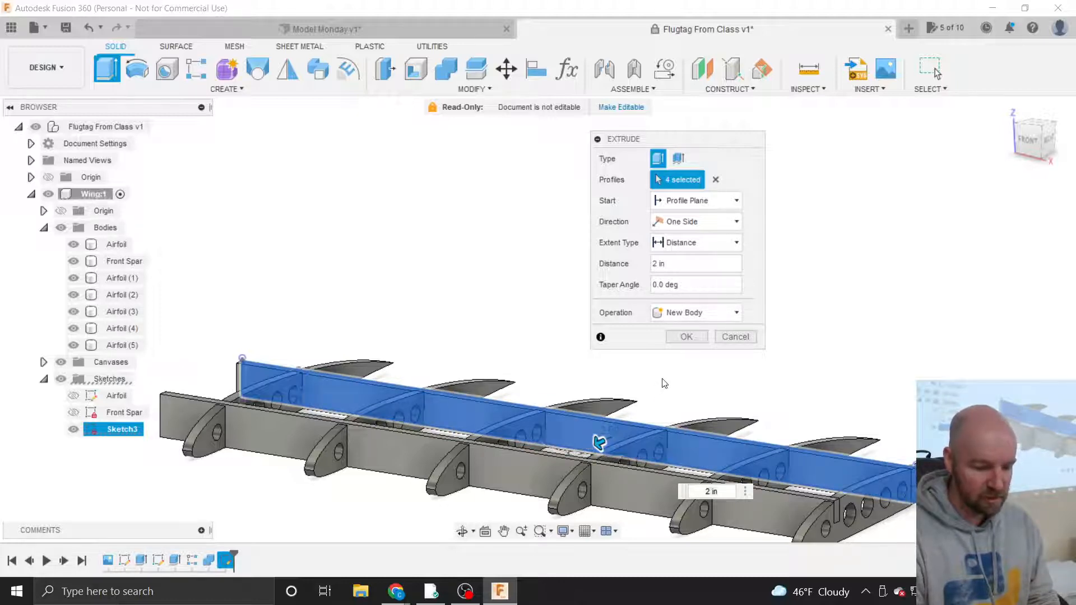
pyautogui.click(693, 337)
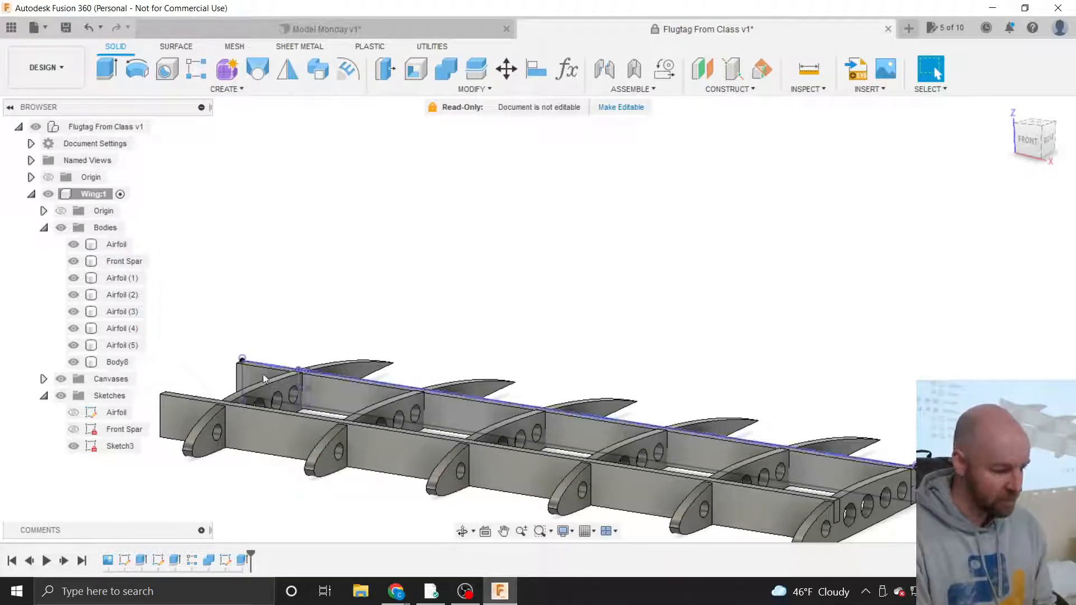
# Select the front spar, the new rear spar and the first airfoil rib in turn to compare how they intersect.
pyautogui.click(267, 430)
pyautogui.click(266, 431)
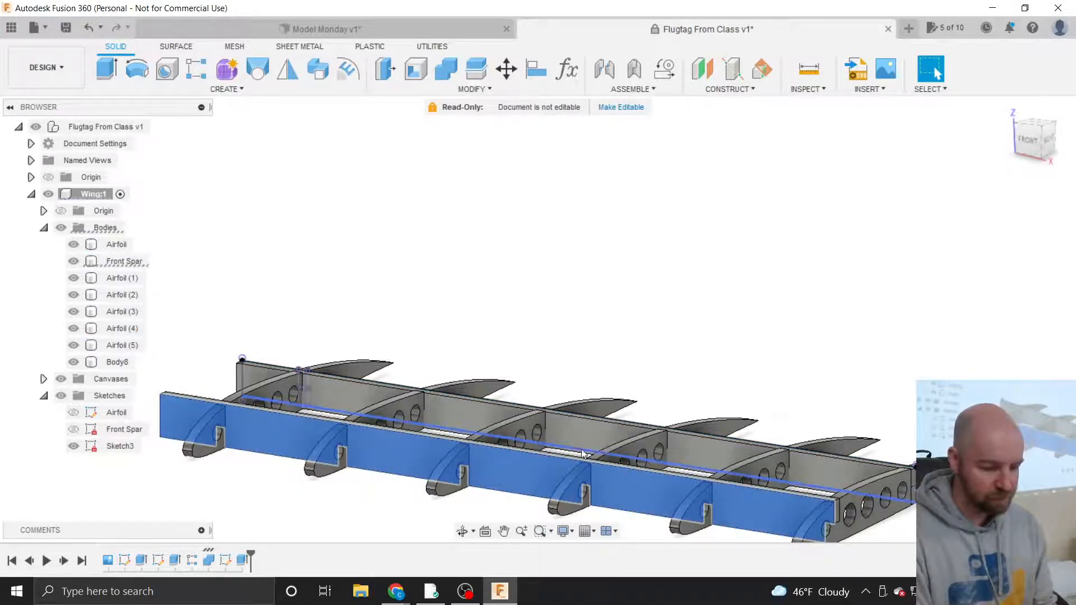
pyautogui.click(483, 409)
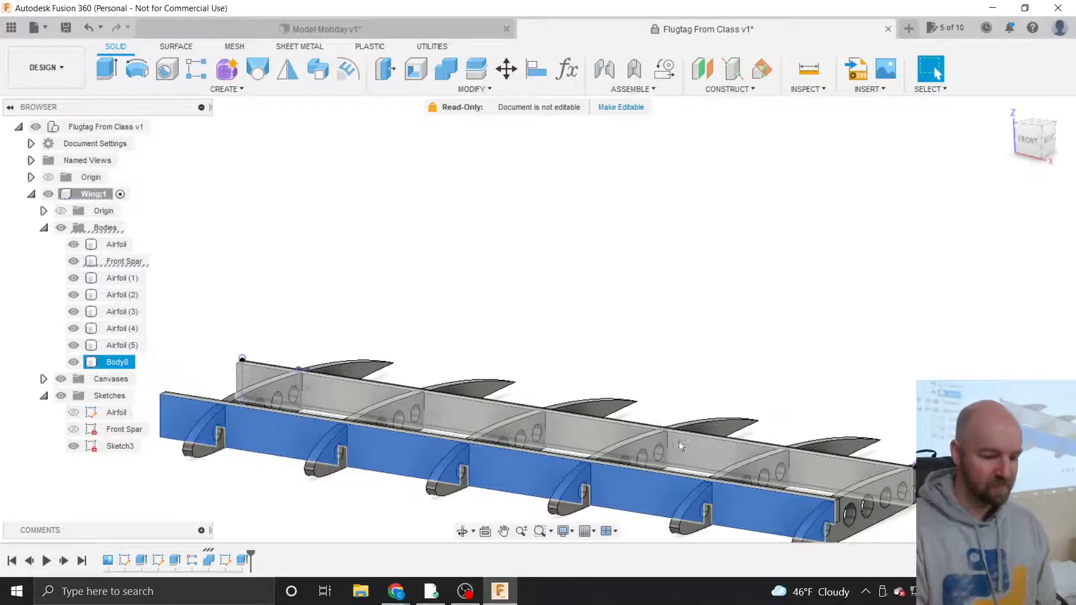
pyautogui.click(701, 442)
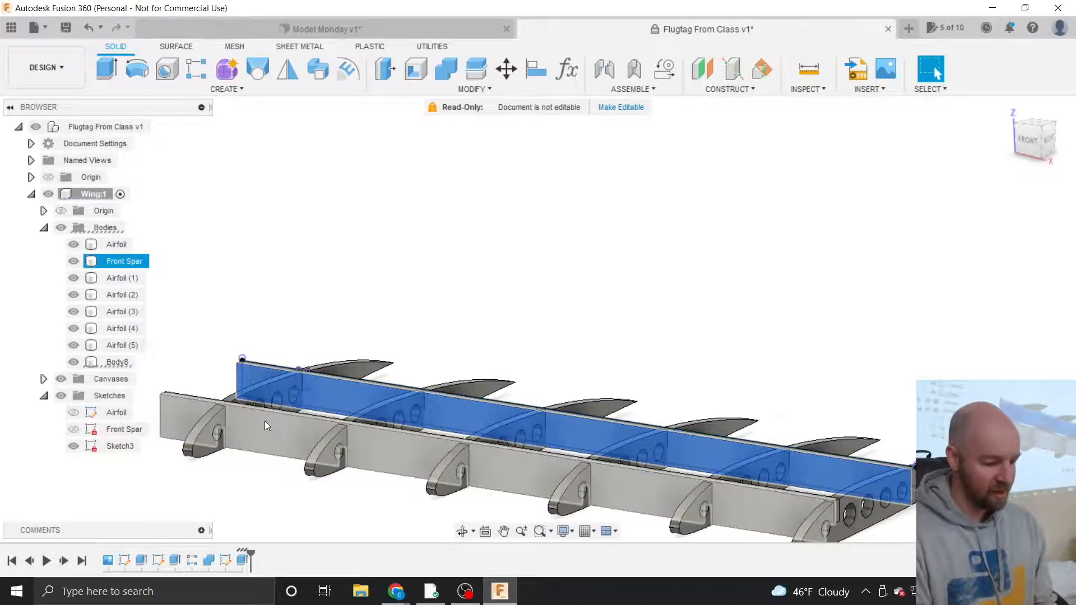
pyautogui.click(303, 397)
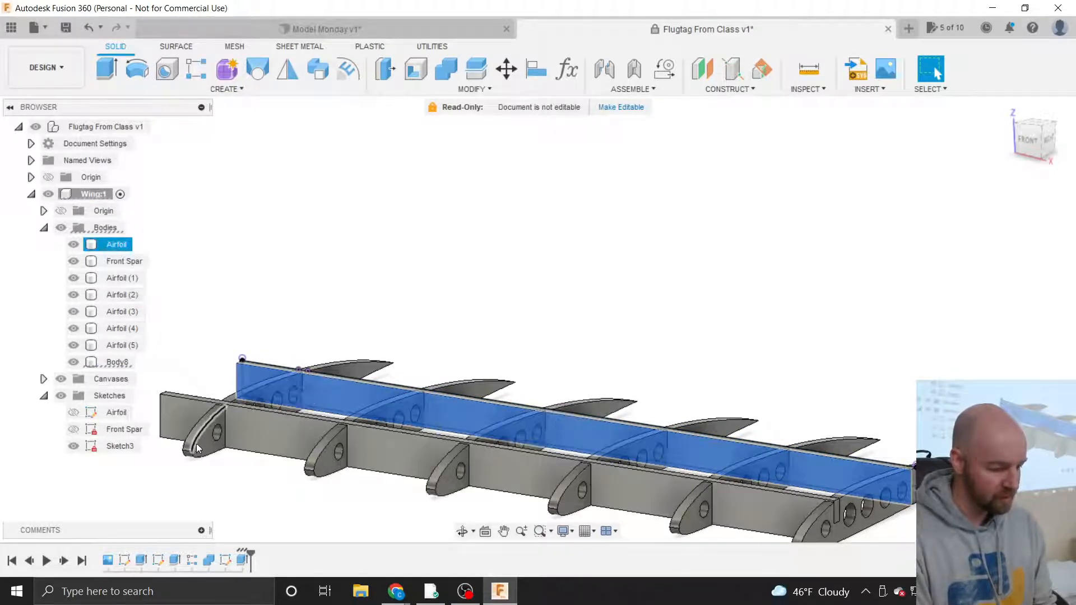
# Hide the first airfoil rib and examine the notch cut for it in the front spar.
pyautogui.click(73, 245)
pyautogui.click(73, 245)
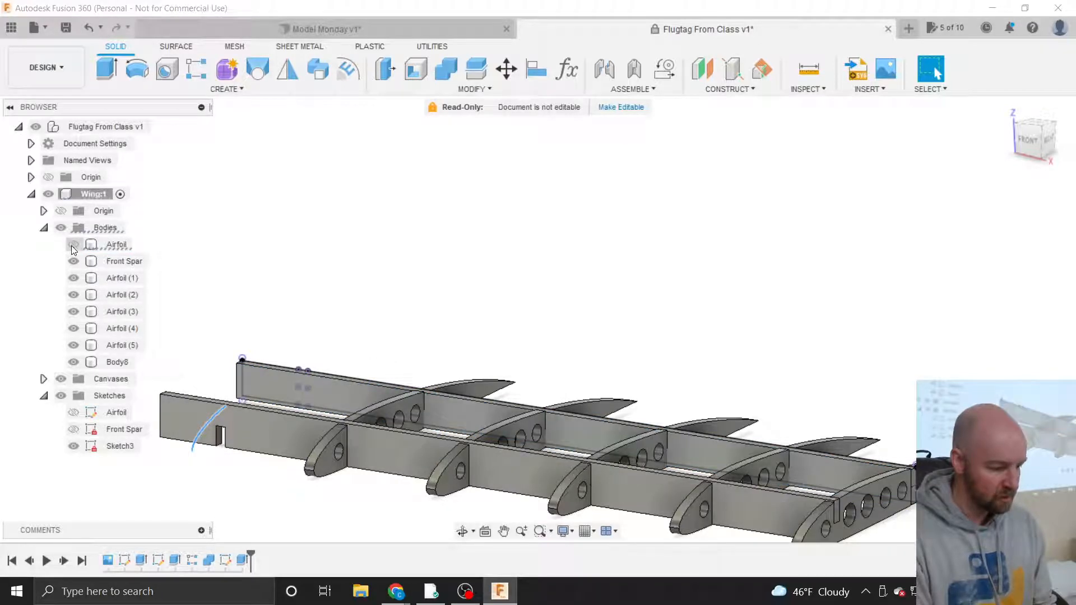
pyautogui.click(179, 414)
pyautogui.scroll(5, 183, 422)
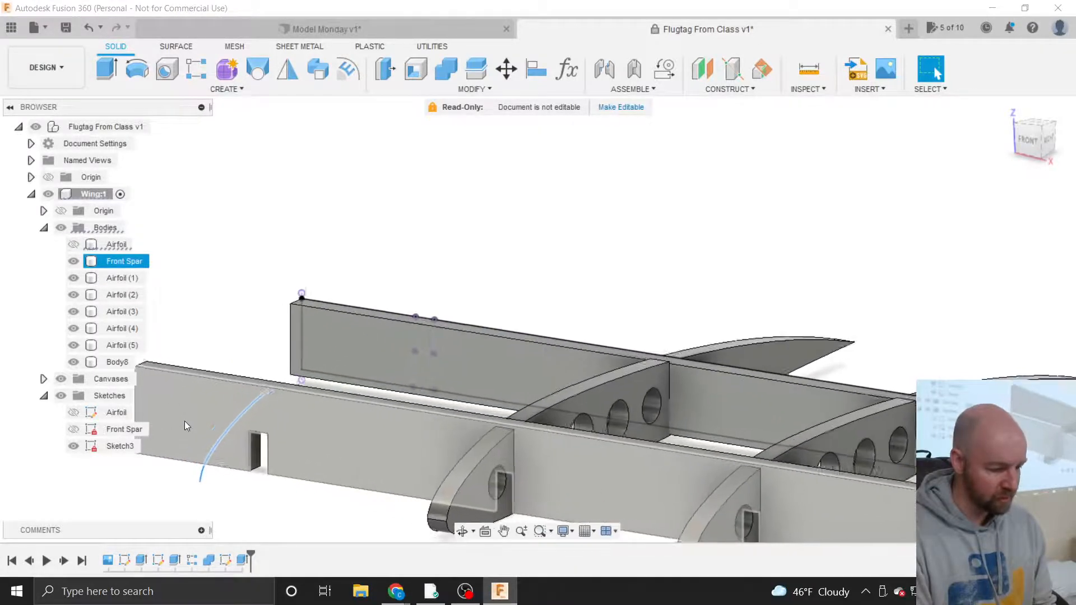
pyautogui.click(225, 279)
pyautogui.click(257, 442)
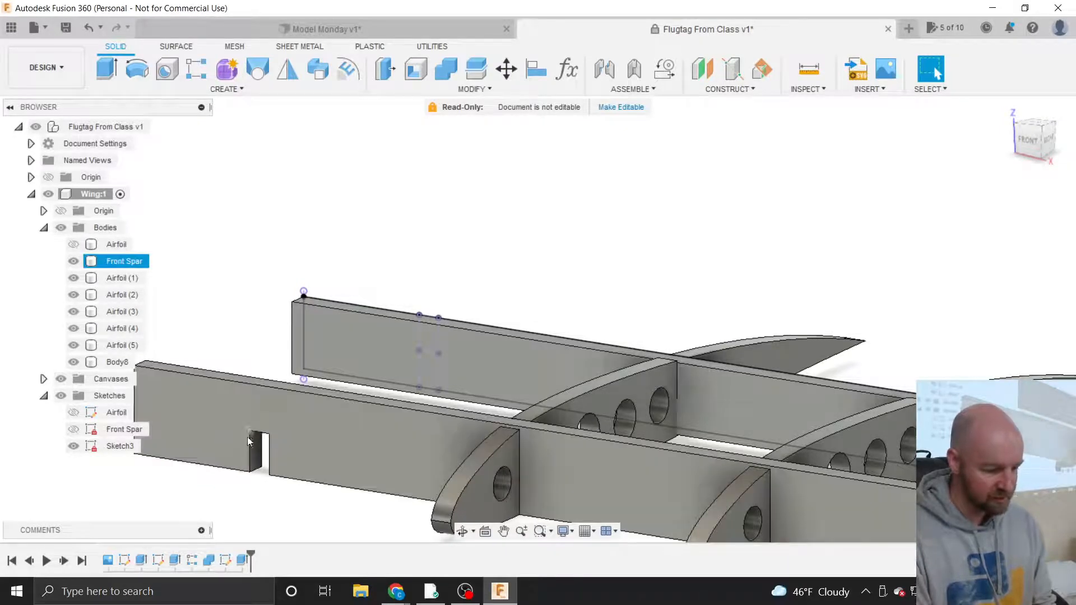
# Restore the first airfoil rib and temporarily hide the front spar to examine the matching notches in the ribs.
pyautogui.click(74, 244)
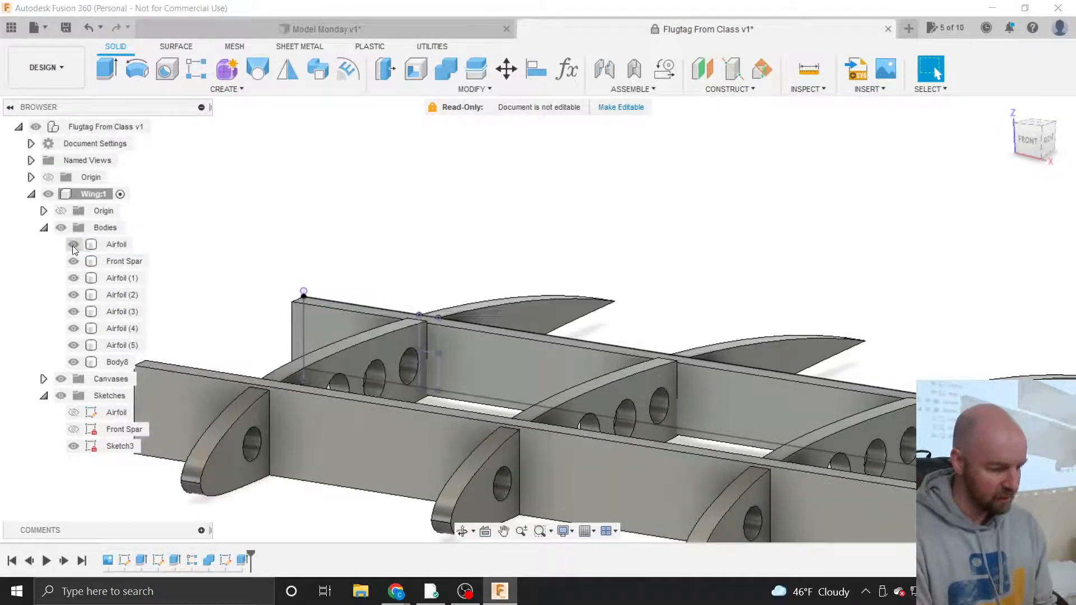
pyautogui.click(73, 261)
pyautogui.click(116, 244)
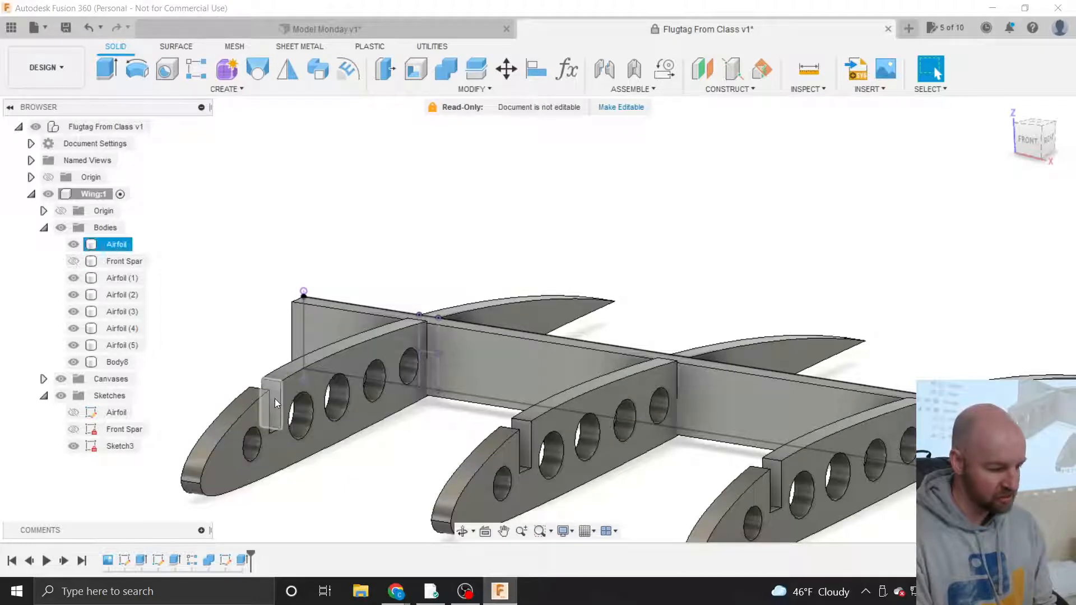
pyautogui.click(74, 261)
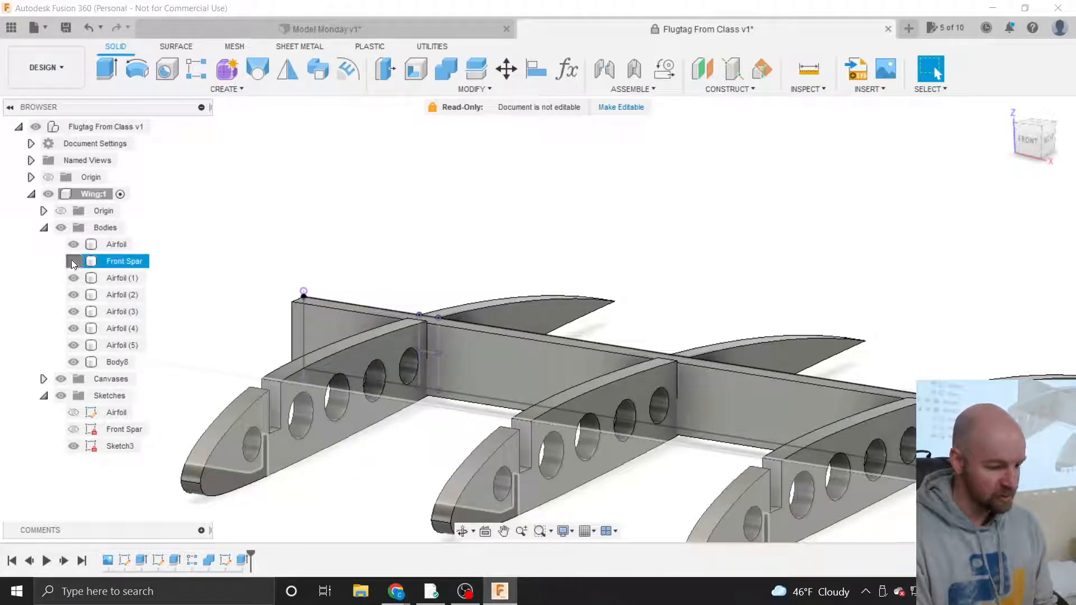
pyautogui.click(73, 261)
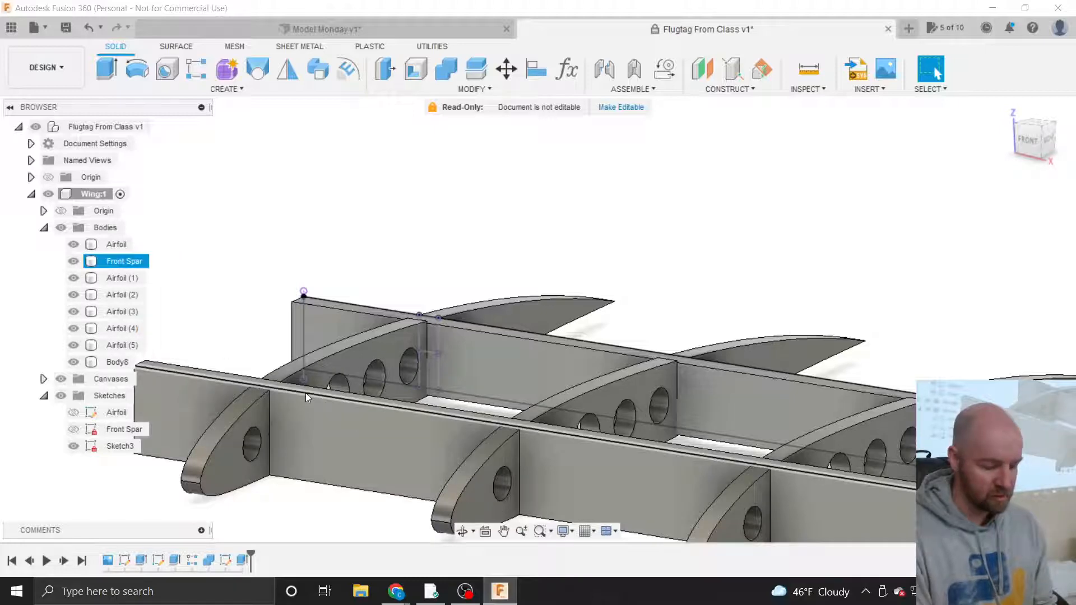
pyautogui.click(247, 459)
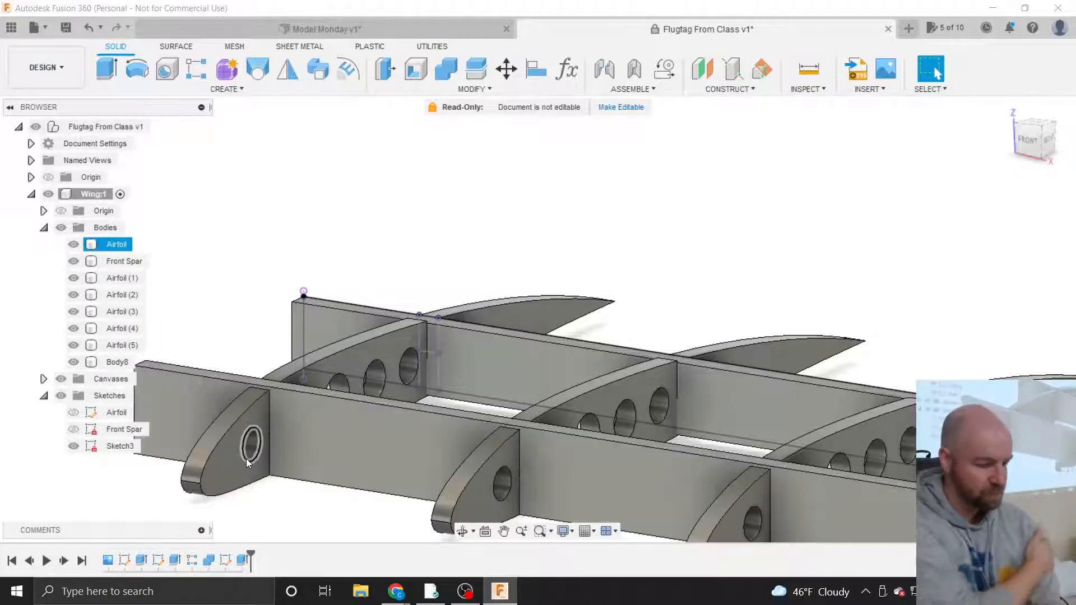
pyautogui.click(234, 370)
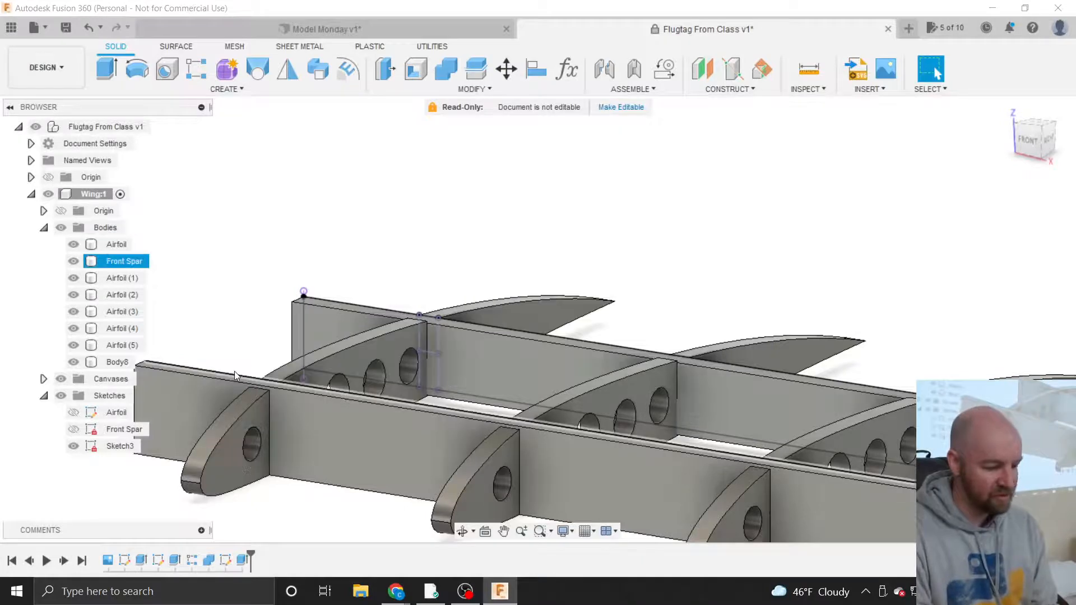
# Set up a Combine with the Cut operation, using the rear spar as target body and the first airfoil rib as tool body.
pyautogui.scroll(-4, 234, 371)
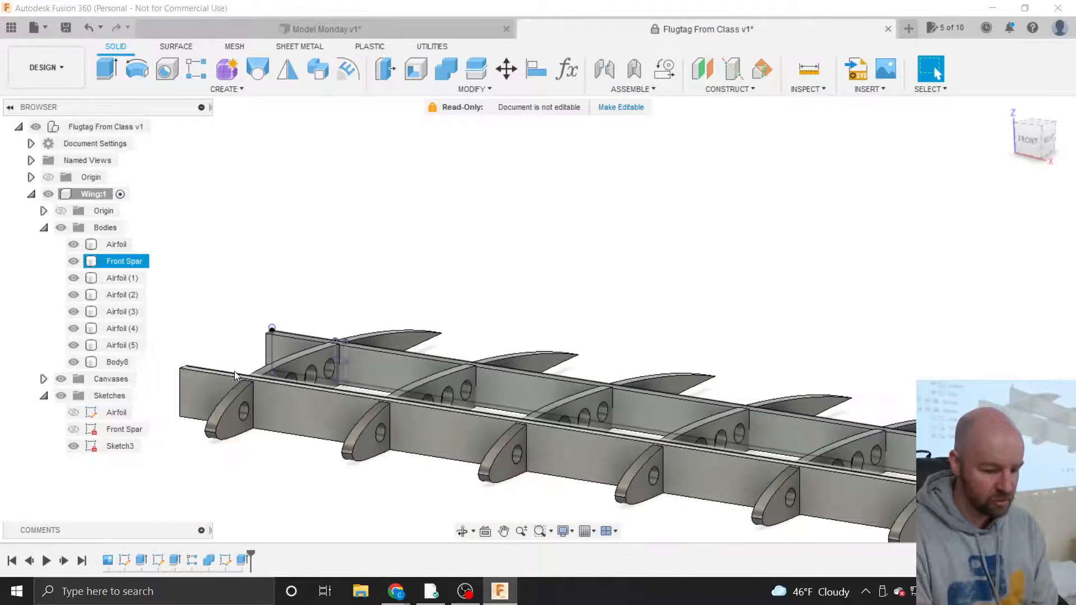
pyautogui.scroll(-2, 234, 371)
pyautogui.click(387, 291)
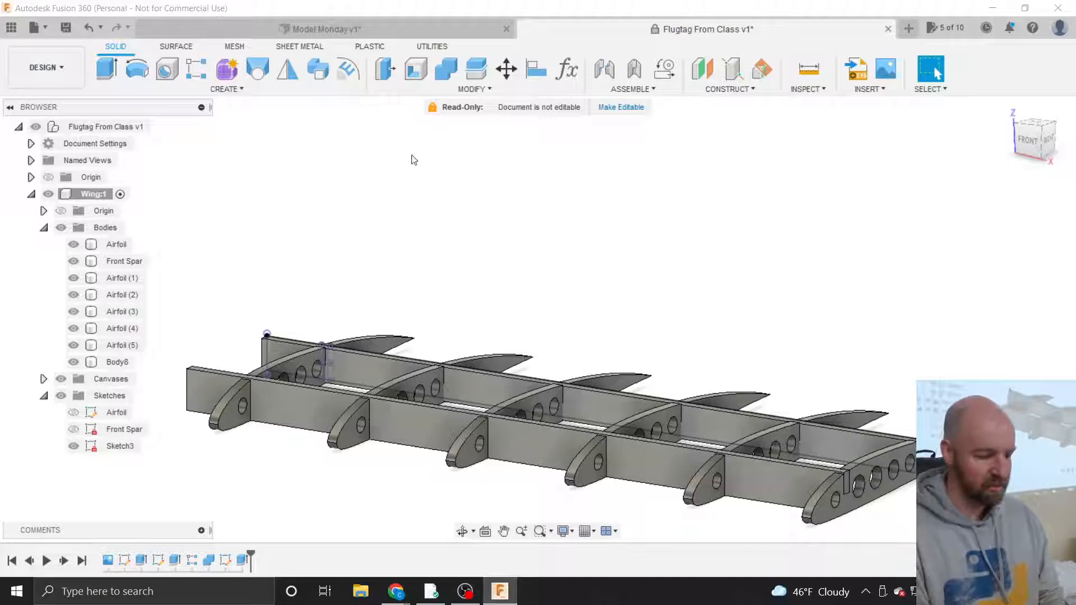
pyautogui.click(470, 89)
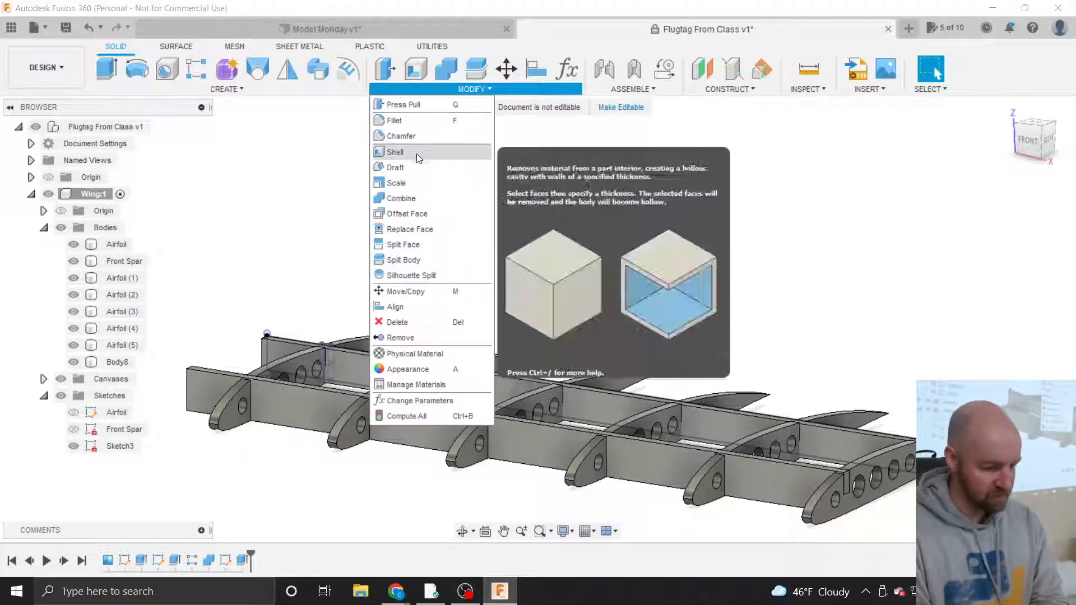
pyautogui.click(412, 199)
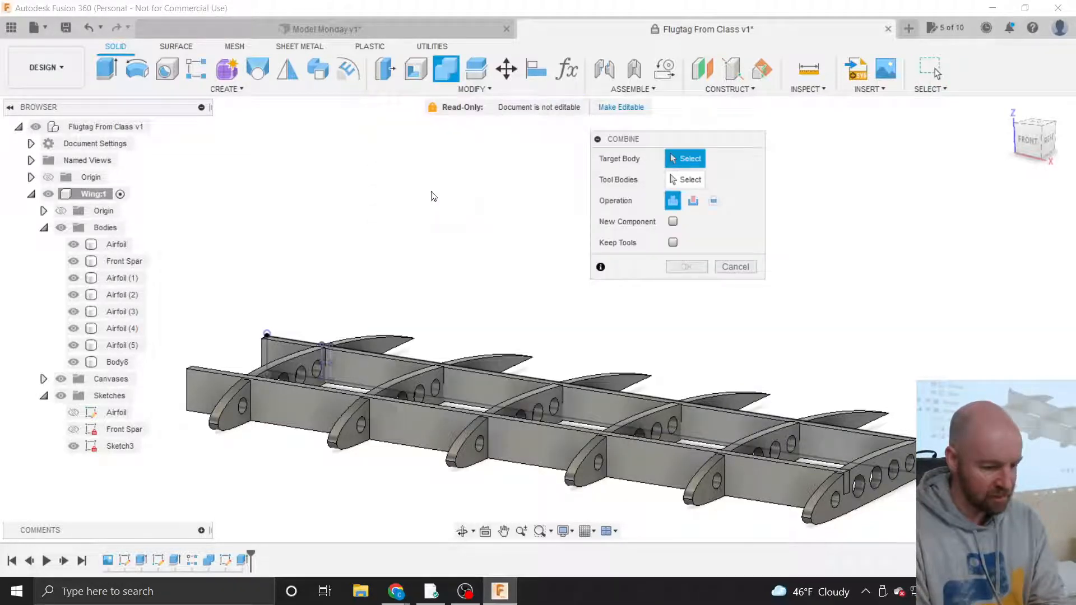
pyautogui.moveTo(628, 140); pyautogui.dragTo(664, 192)
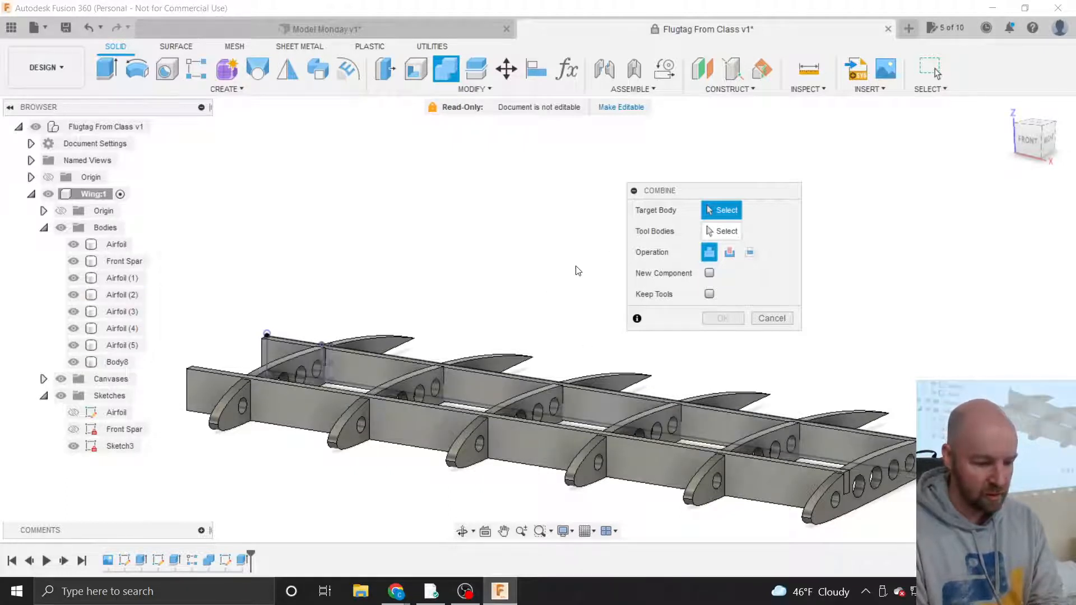
pyautogui.click(497, 380)
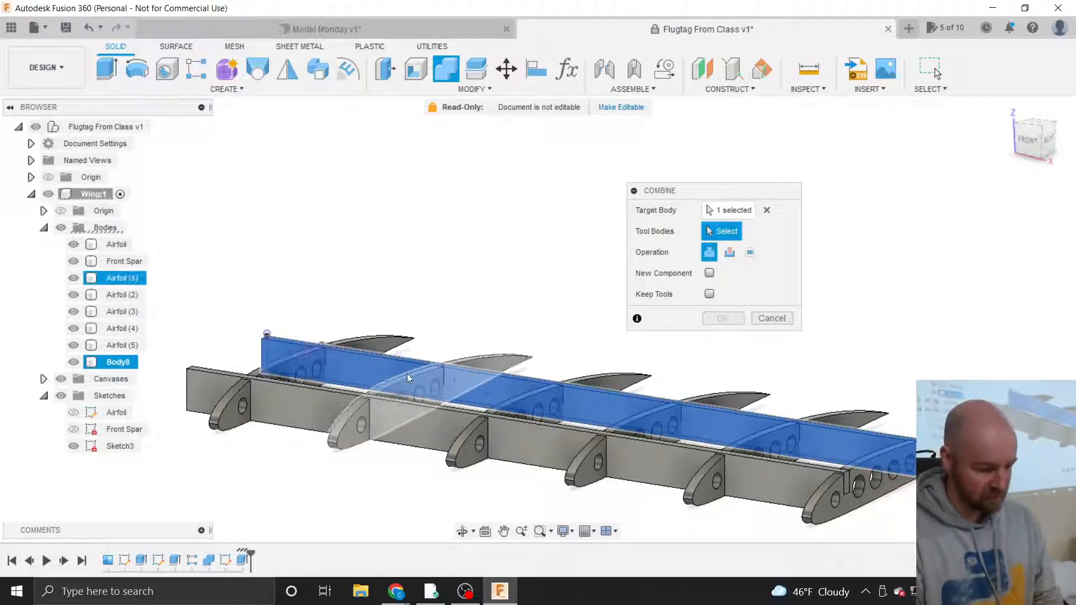
pyautogui.click(381, 343)
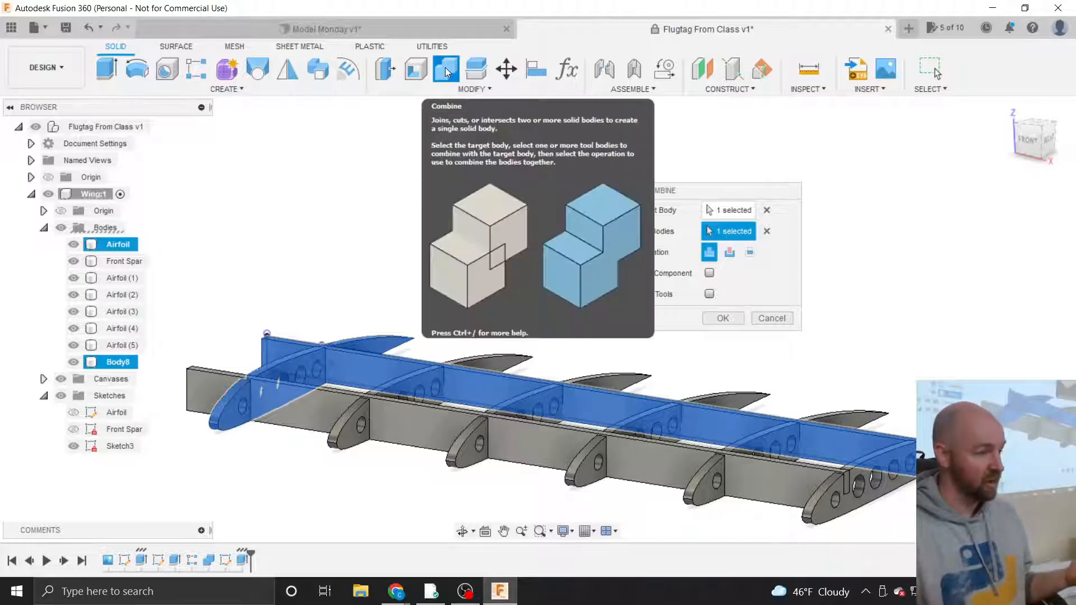
pyautogui.click(728, 253)
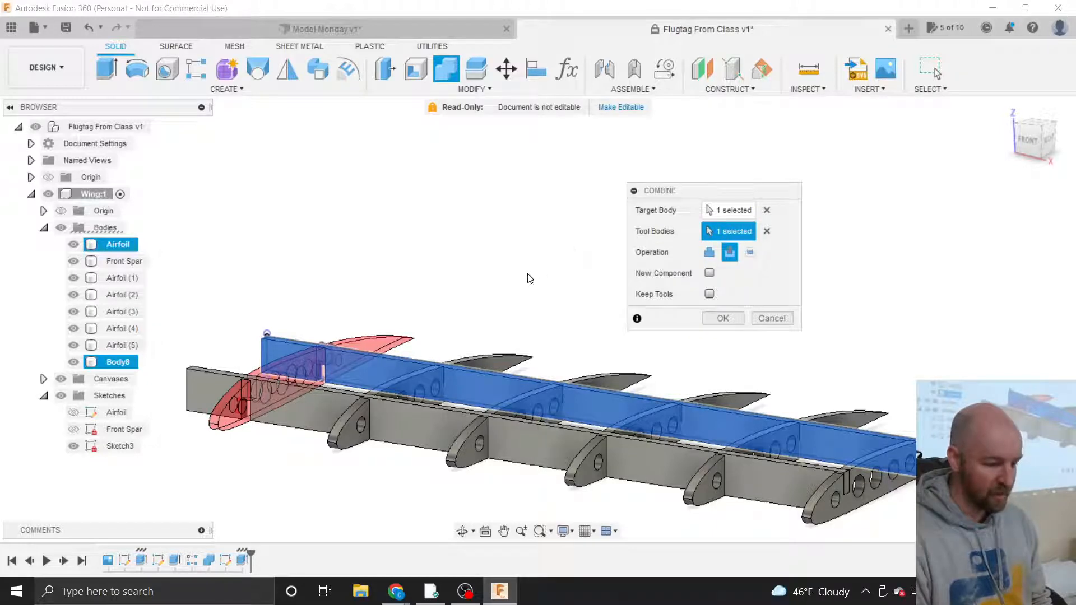
# Reselect the tool bodies so that all six ribs, Airfoil and Airfoil (1) through Airfoil (5), cut the rear spar.
pyautogui.click(495, 359)
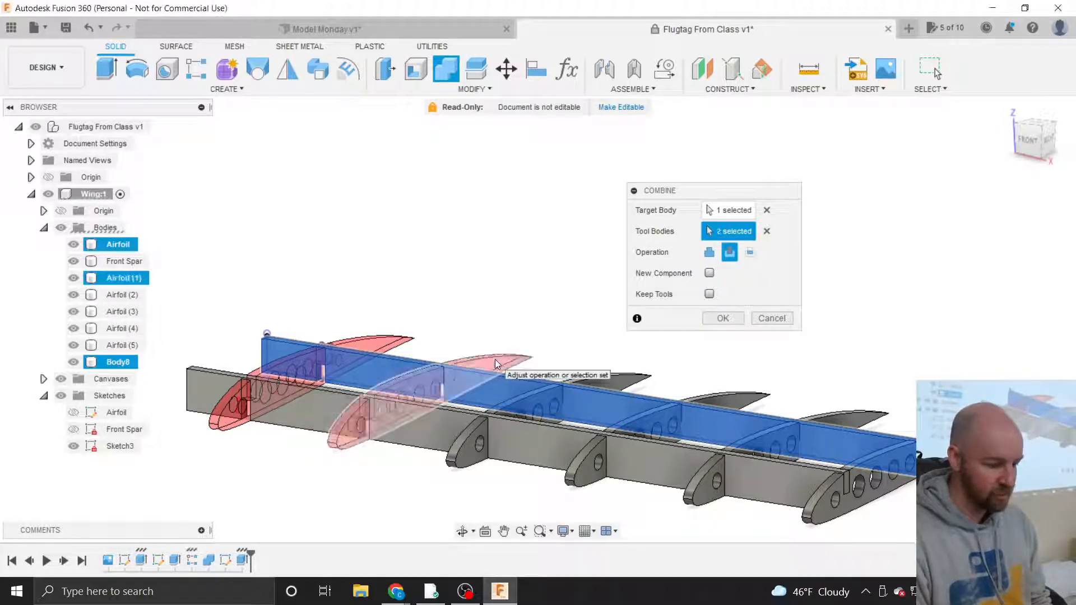
pyautogui.click(615, 382)
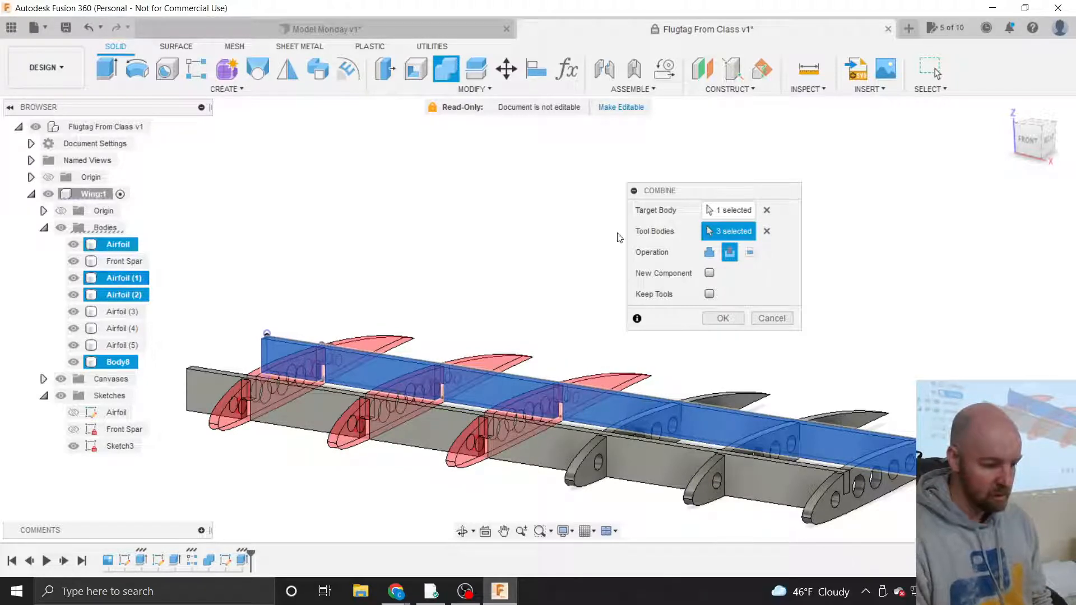
pyautogui.click(767, 231)
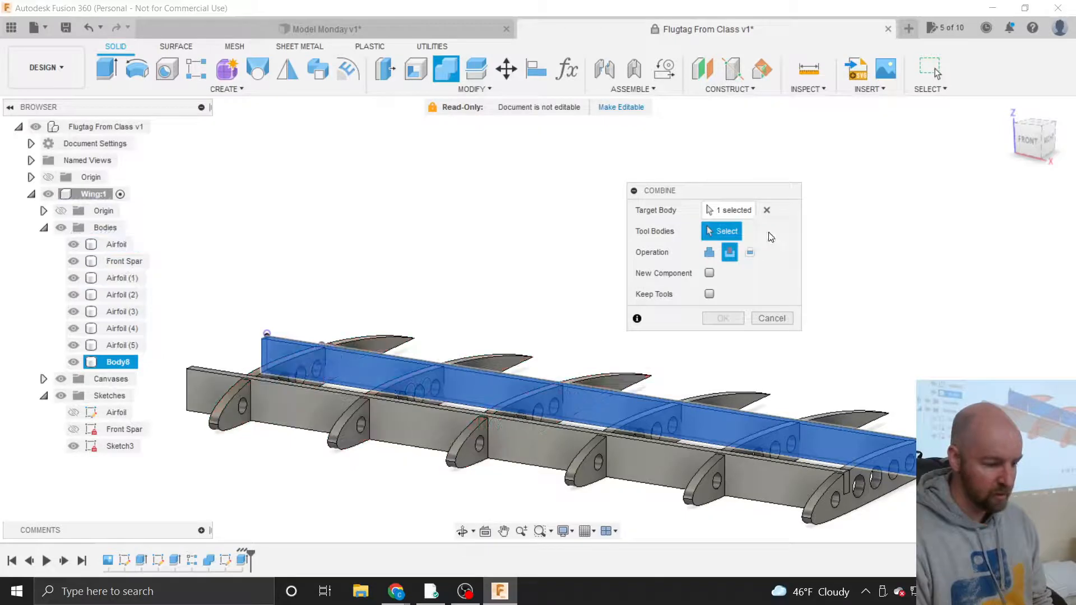
pyautogui.click(121, 278)
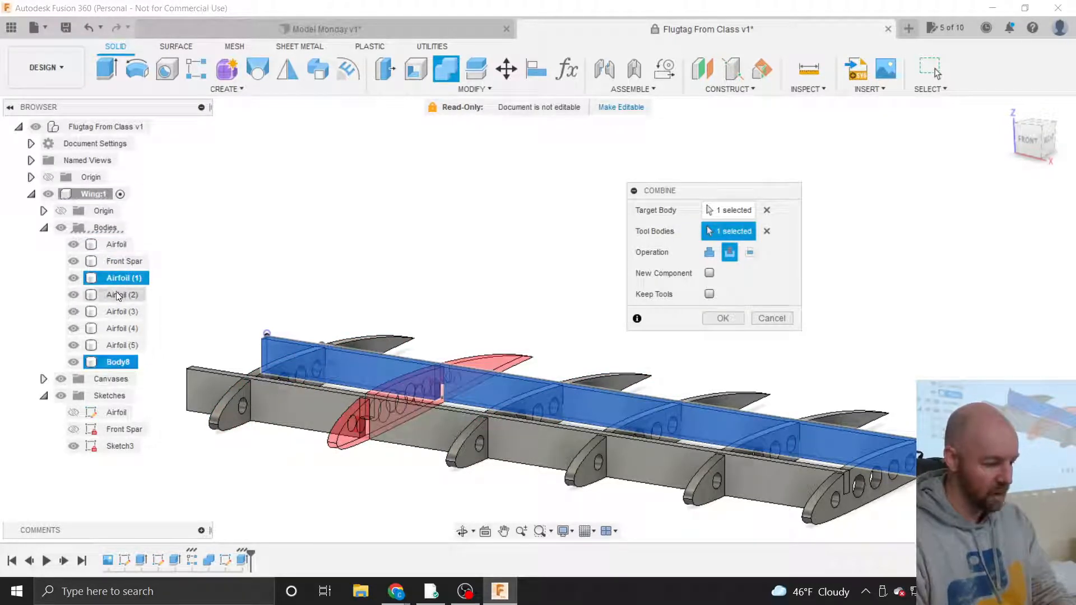
pyautogui.keyDown('shift'); pyautogui.click(117, 345); pyautogui.keyUp('shift')
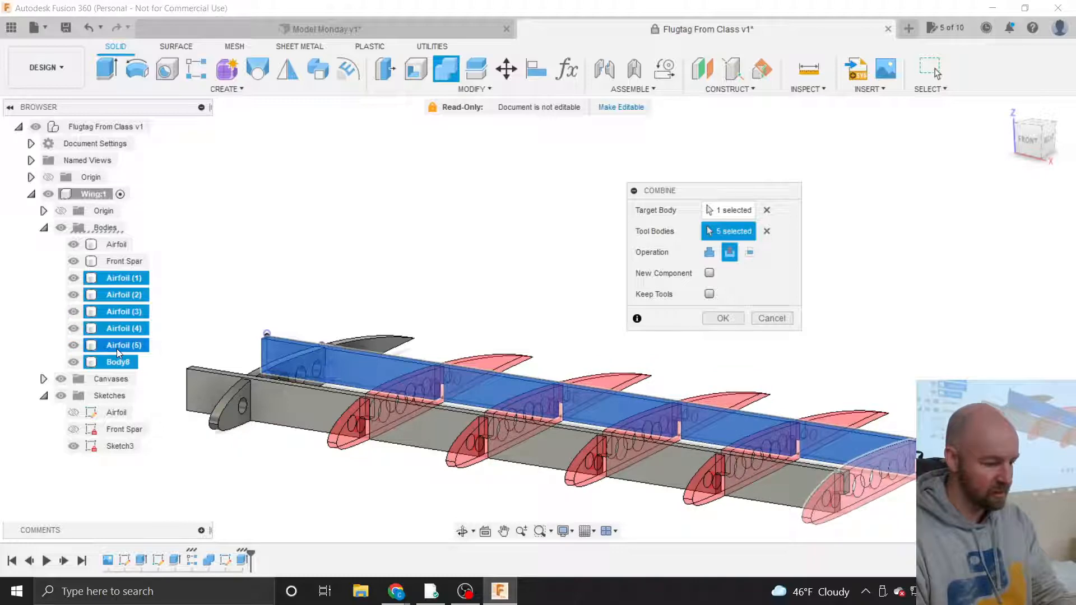
pyautogui.keyDown('ctrl'); pyautogui.click(111, 246); pyautogui.keyUp('ctrl')
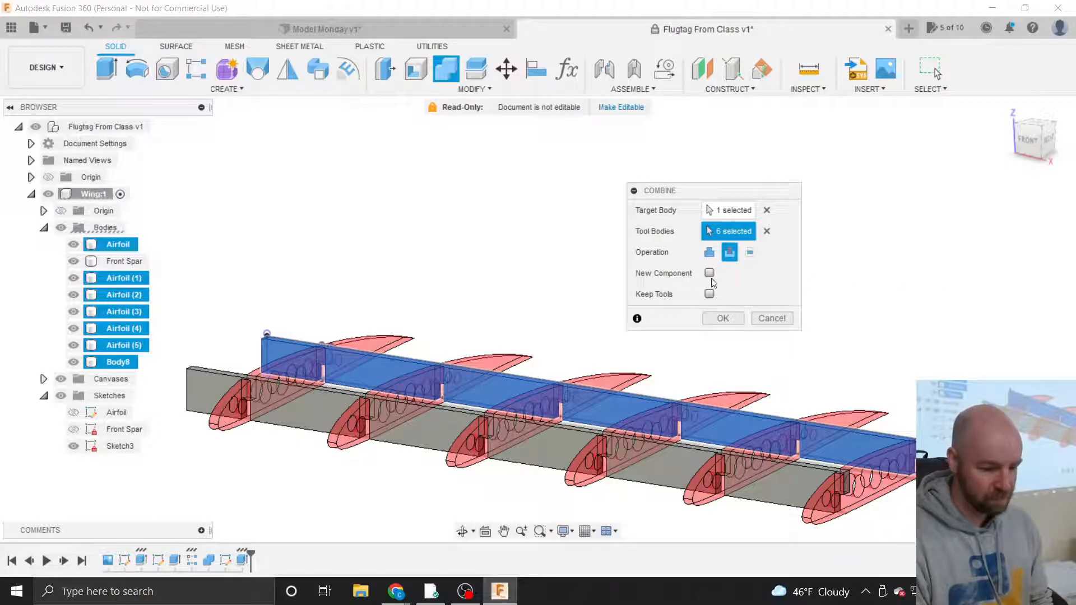
# Complete the rear spar cut with Keep Tools turned off.
pyautogui.moveTo(660, 188); pyautogui.dragTo(712, 193)
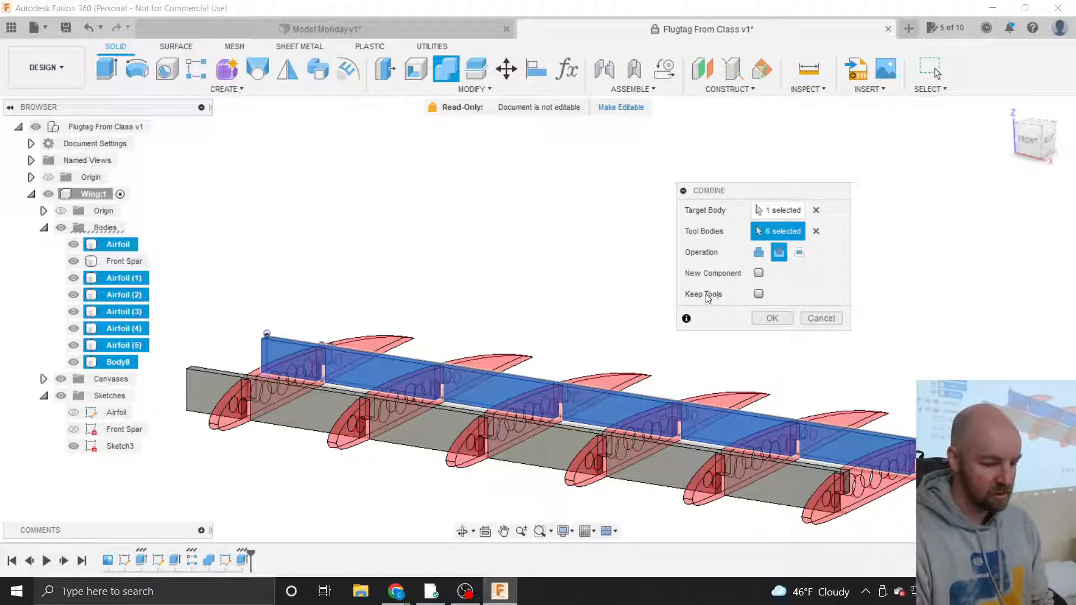
pyautogui.click(758, 293)
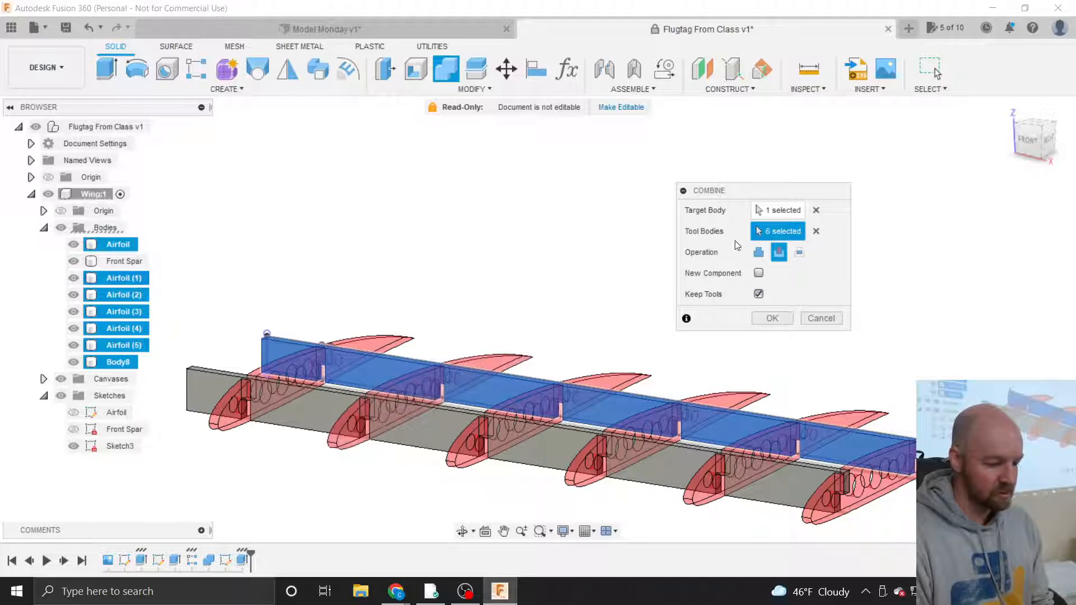
pyautogui.click(759, 294)
pyautogui.click(772, 320)
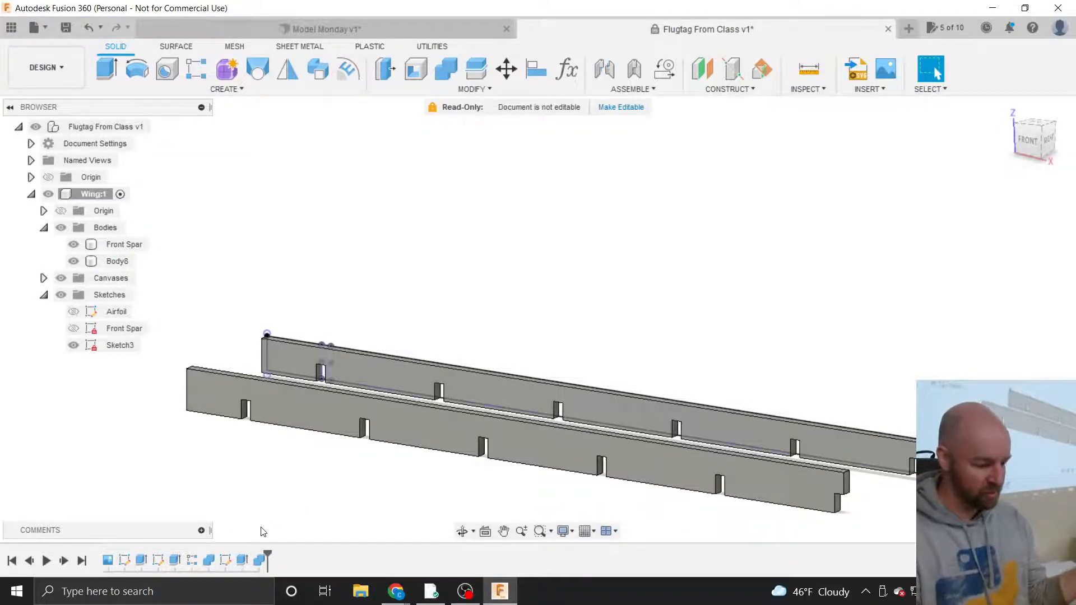
# Edit the last Combine feature to turn on Keep Tools for the six airfoil ribs.
pyautogui.rightClick(260, 559)
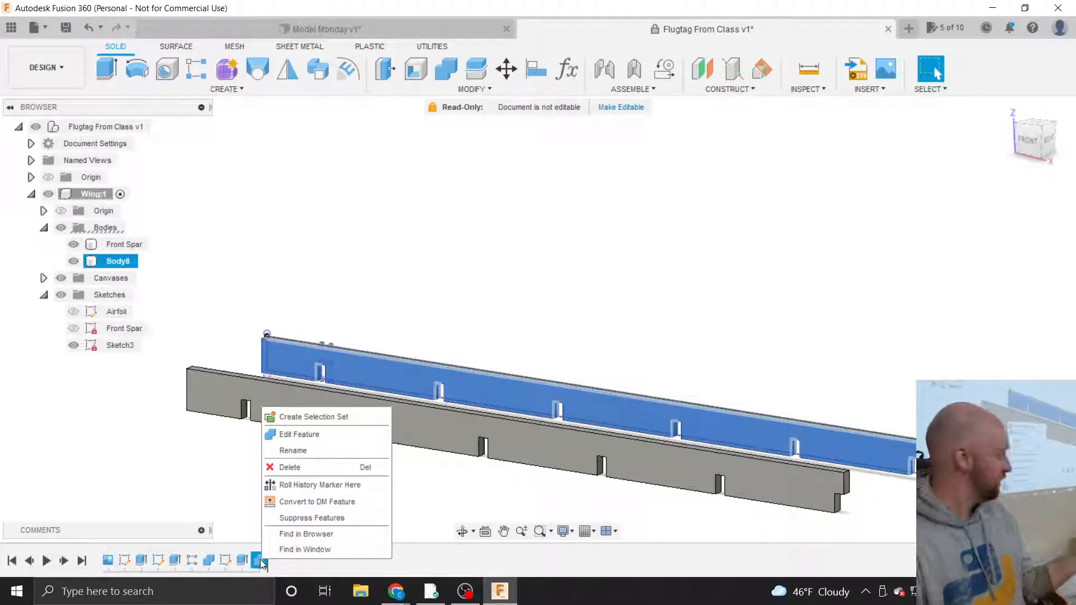
pyautogui.click(299, 434)
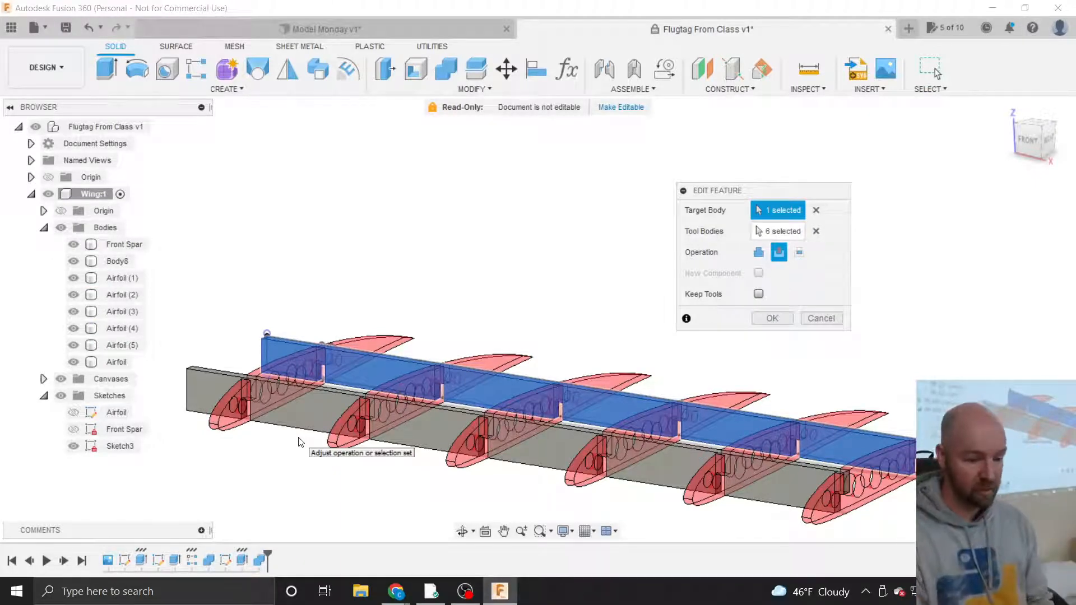
pyautogui.click(759, 294)
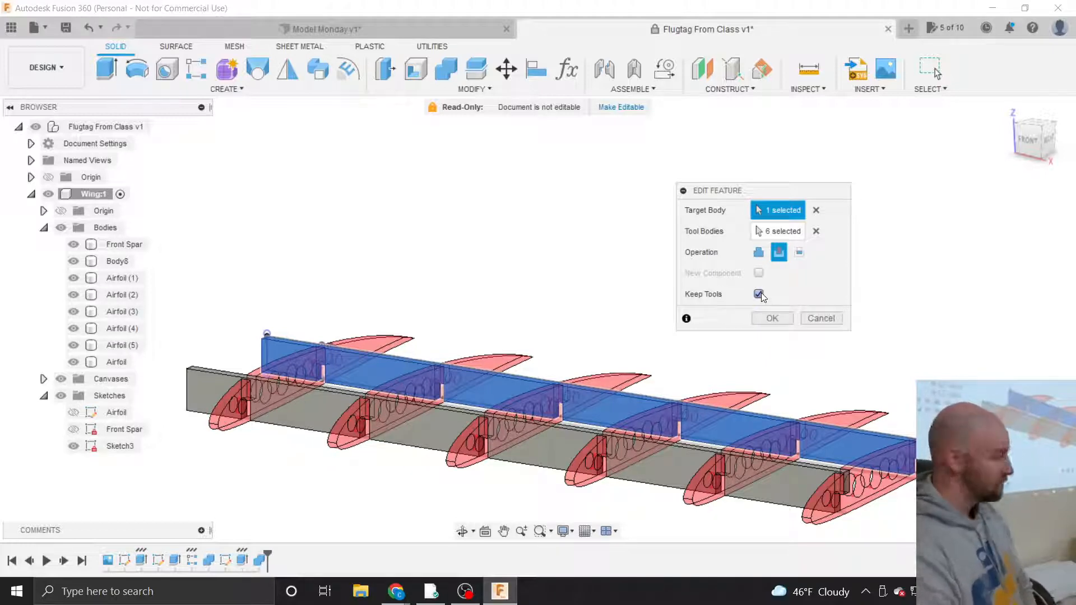
pyautogui.click(772, 319)
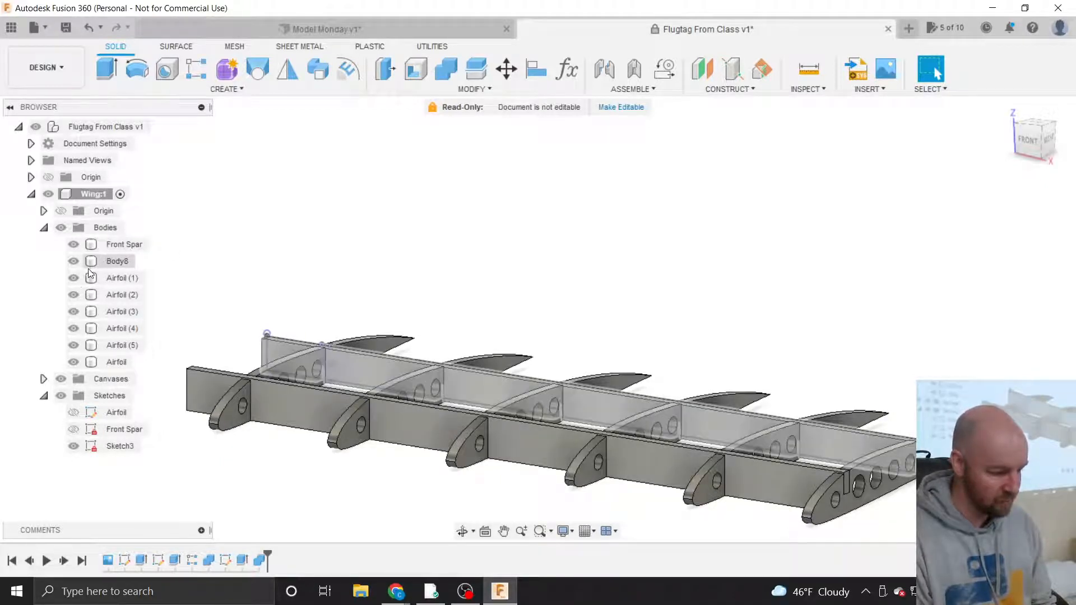
# Temporarily hide the Airfoil (1) rib to examine the notches in the front and rear spars.
pyautogui.click(71, 278)
pyautogui.click(429, 409)
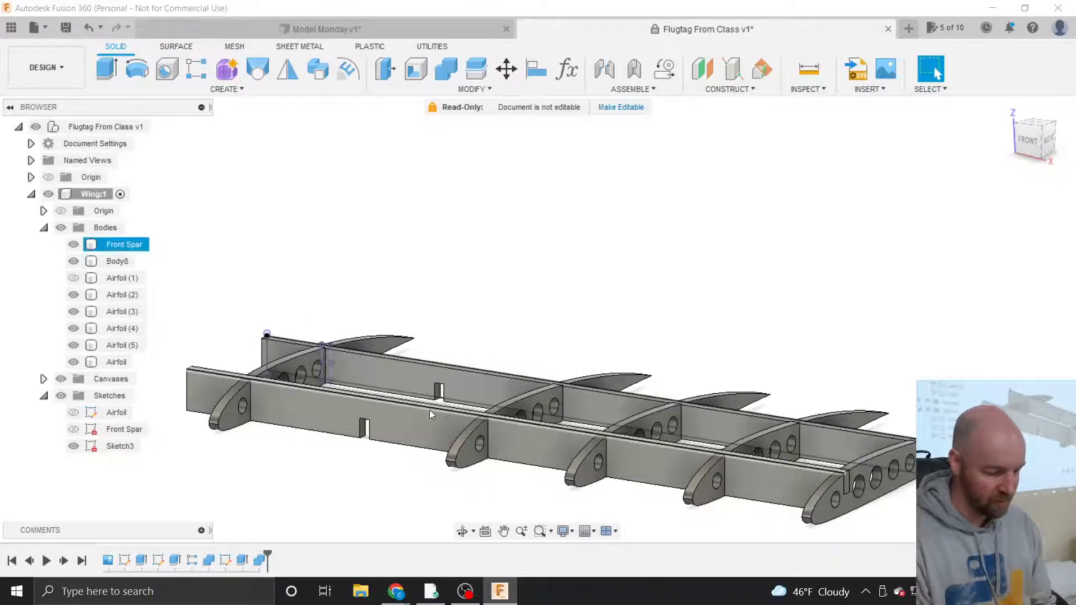
pyautogui.scroll(5, 430, 409)
pyautogui.click(463, 327)
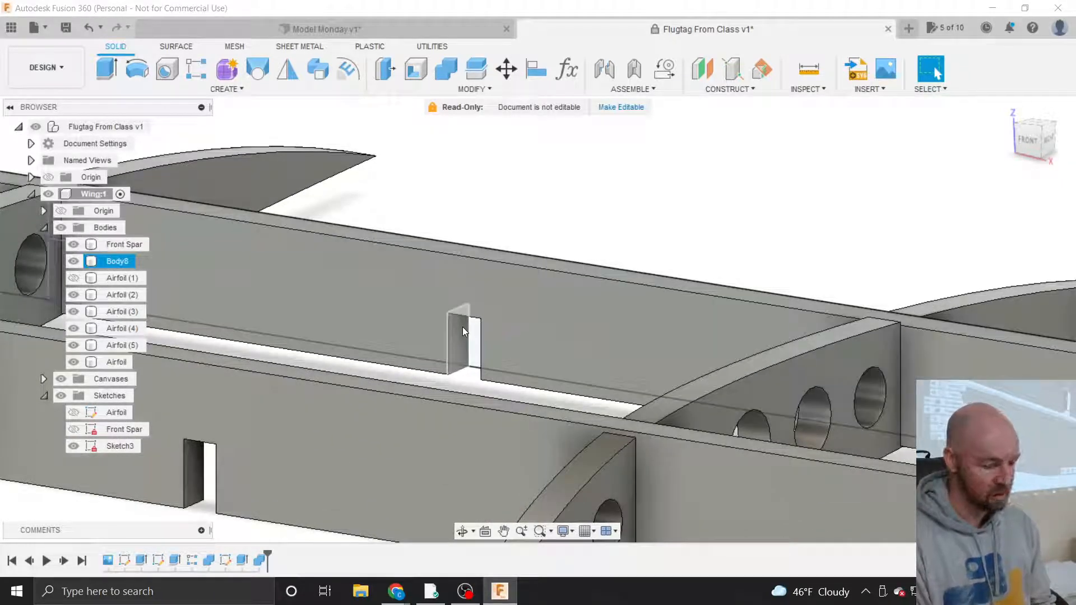
pyautogui.scroll(-8, 491, 328)
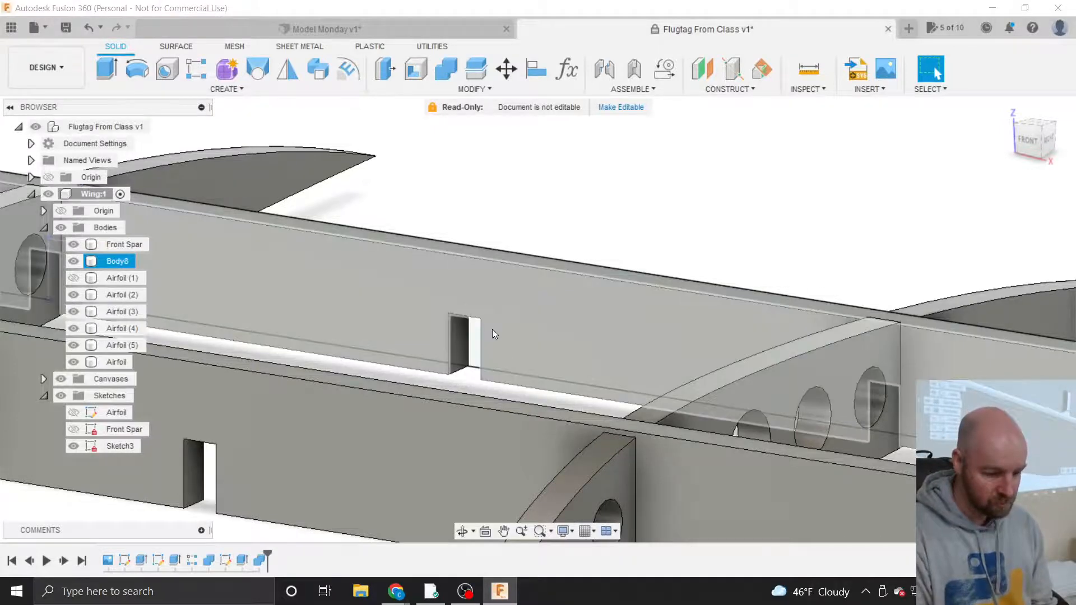
pyautogui.scroll(-2, 492, 328)
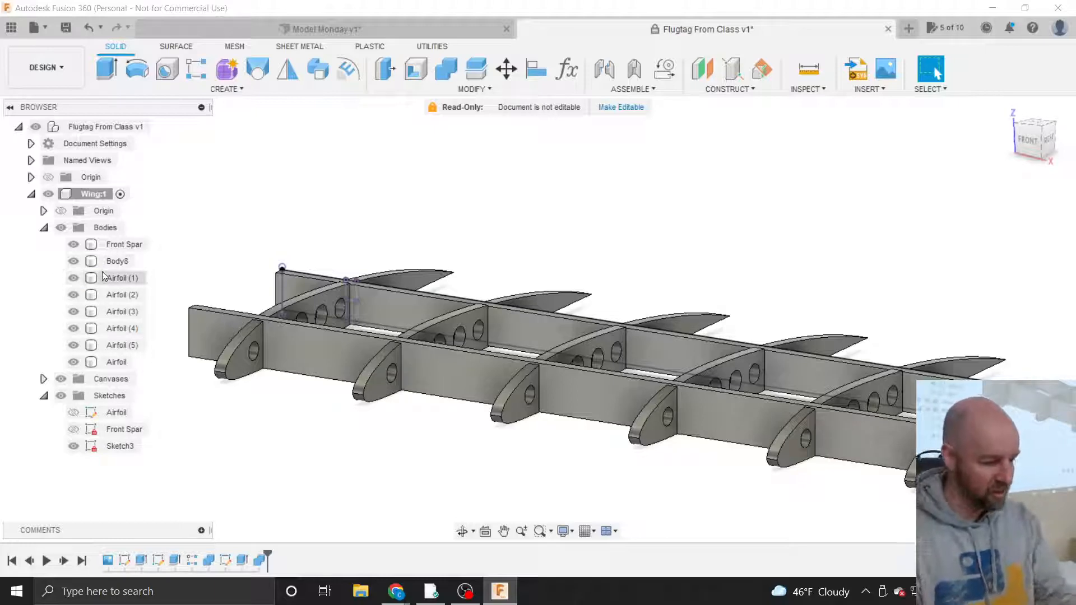
# Rename the rear spar's body, Body8, as Rear Spar.
pyautogui.click(116, 261)
pyautogui.click(116, 261)
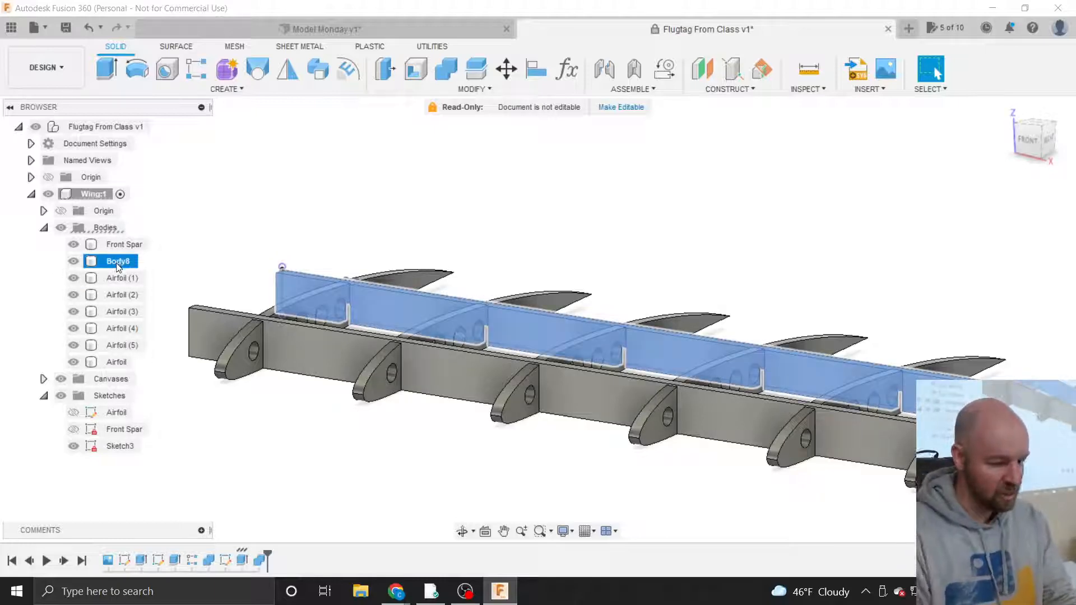
pyautogui.doubleClick(118, 262)
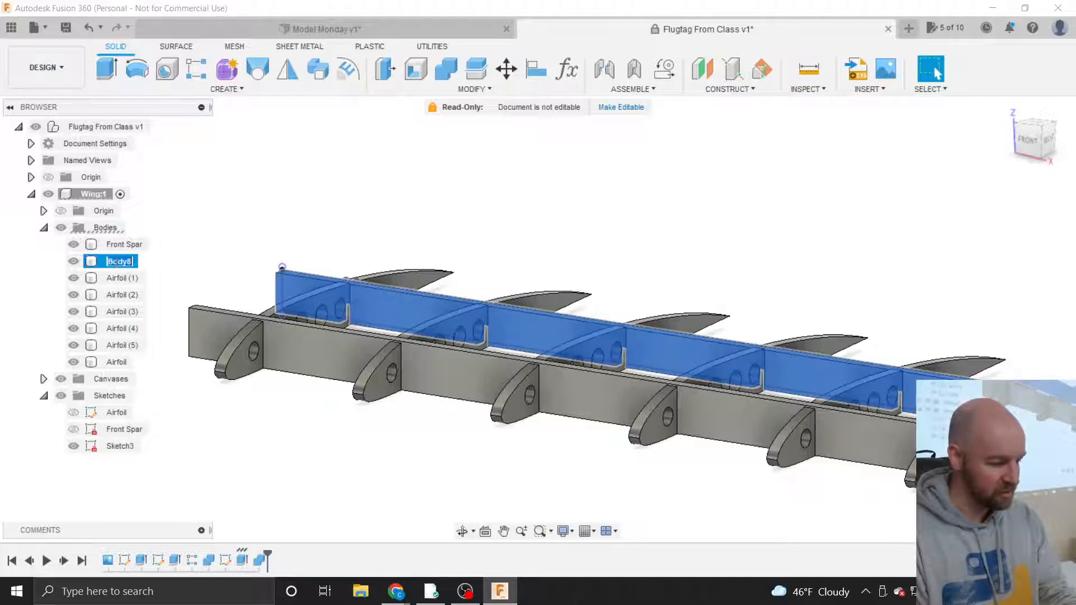
pyautogui.write('Rear')
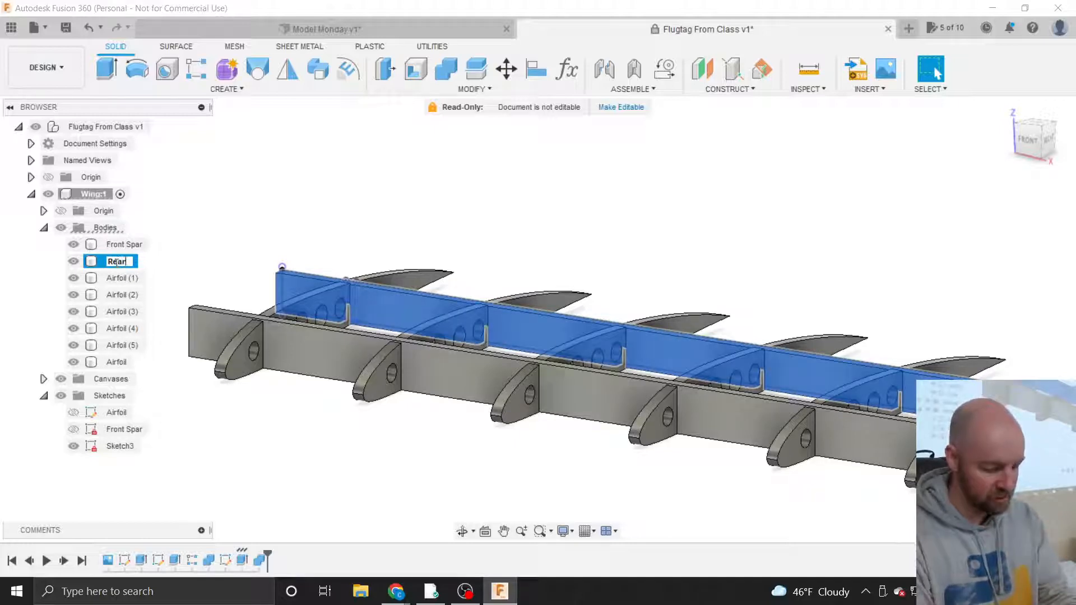
pyautogui.write(' Spar')
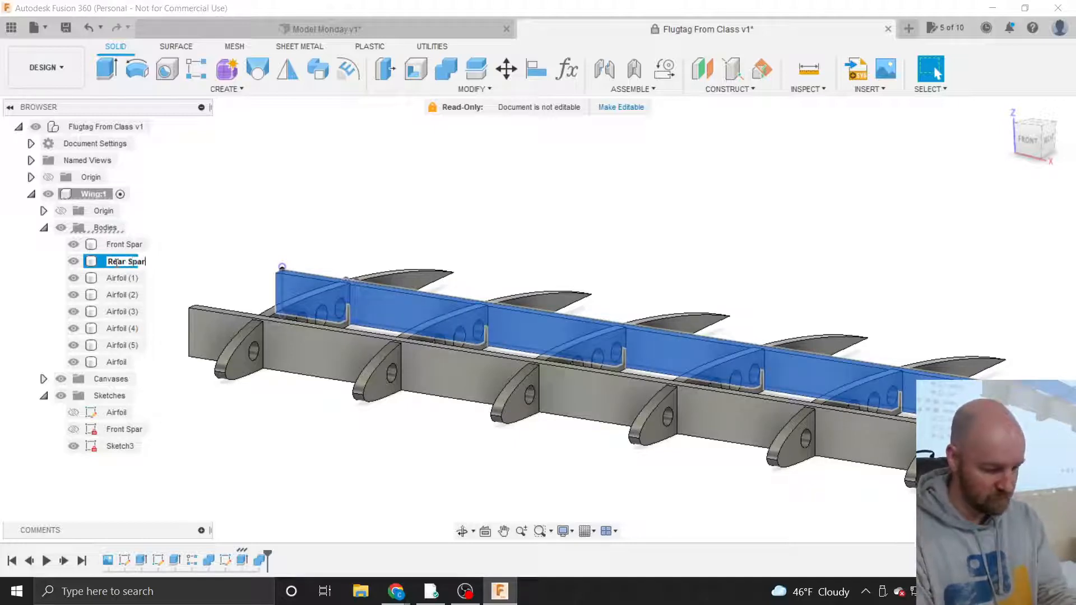
pyautogui.press('Return')
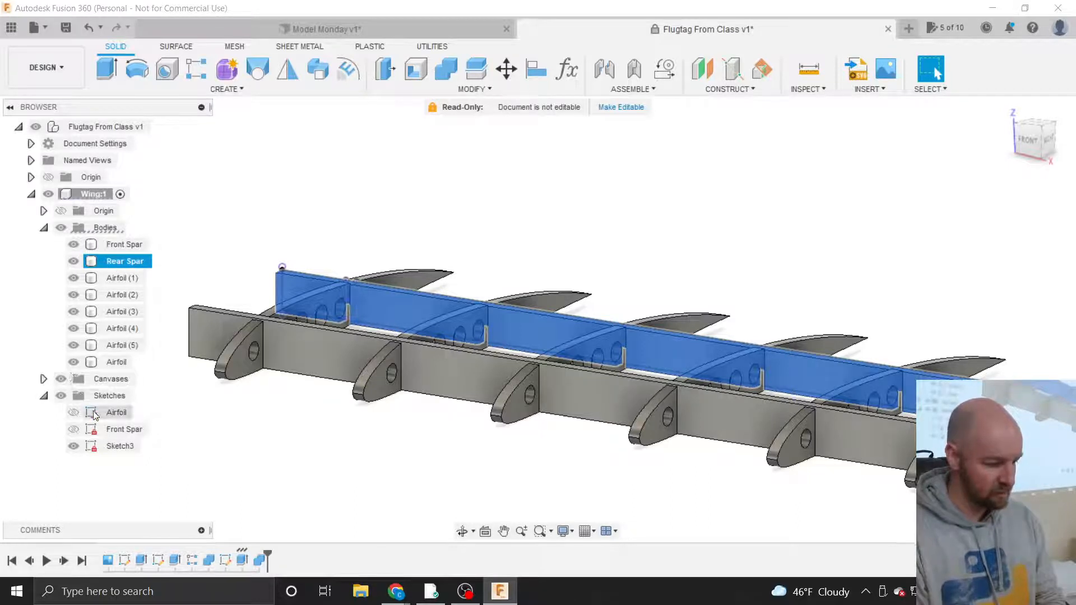
# Rename Sketch3 as Rear Spar and clear the selection.
pyautogui.click(119, 452)
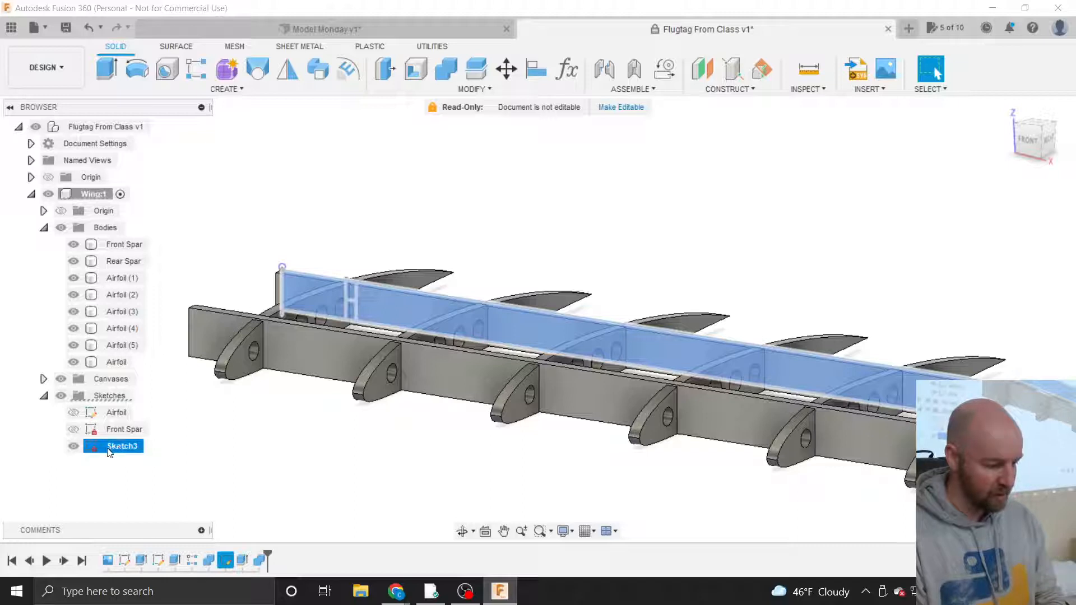
pyautogui.click(115, 447)
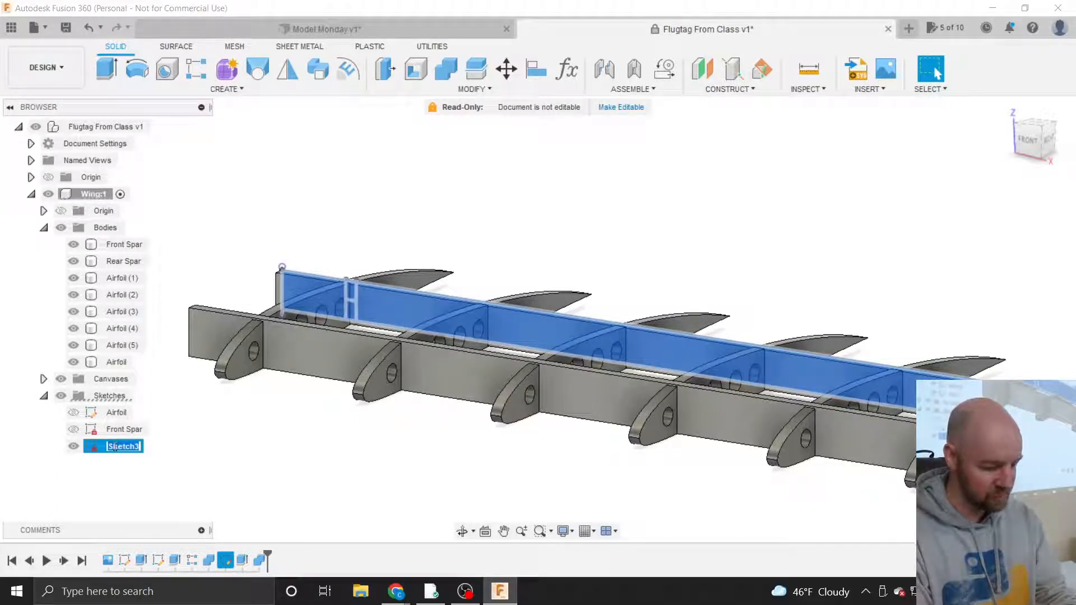
pyautogui.write('Rear Spar')
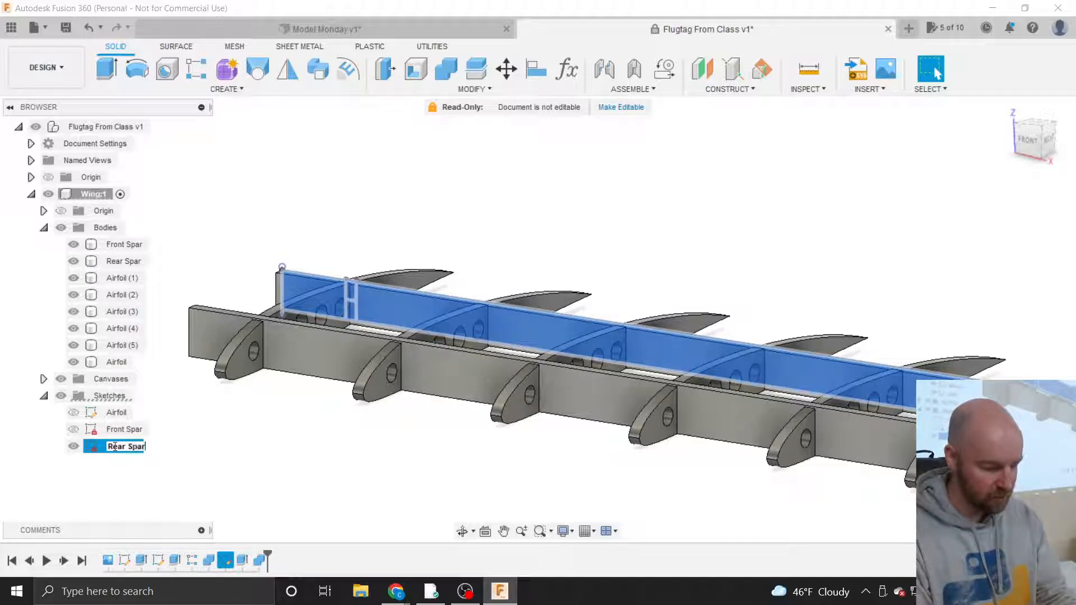
pyautogui.press('Return')
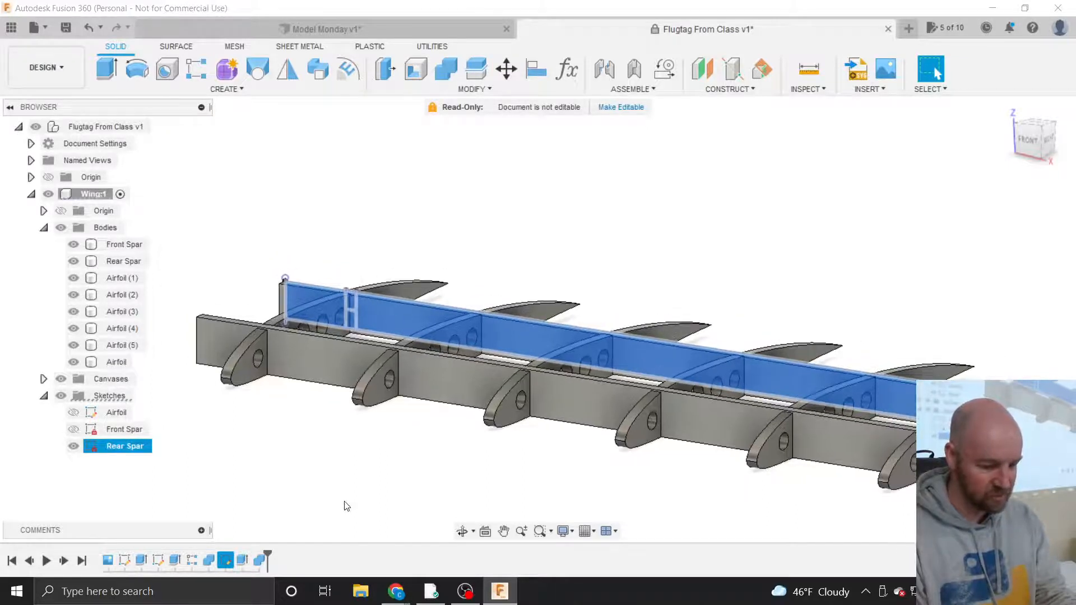
pyautogui.click(334, 256)
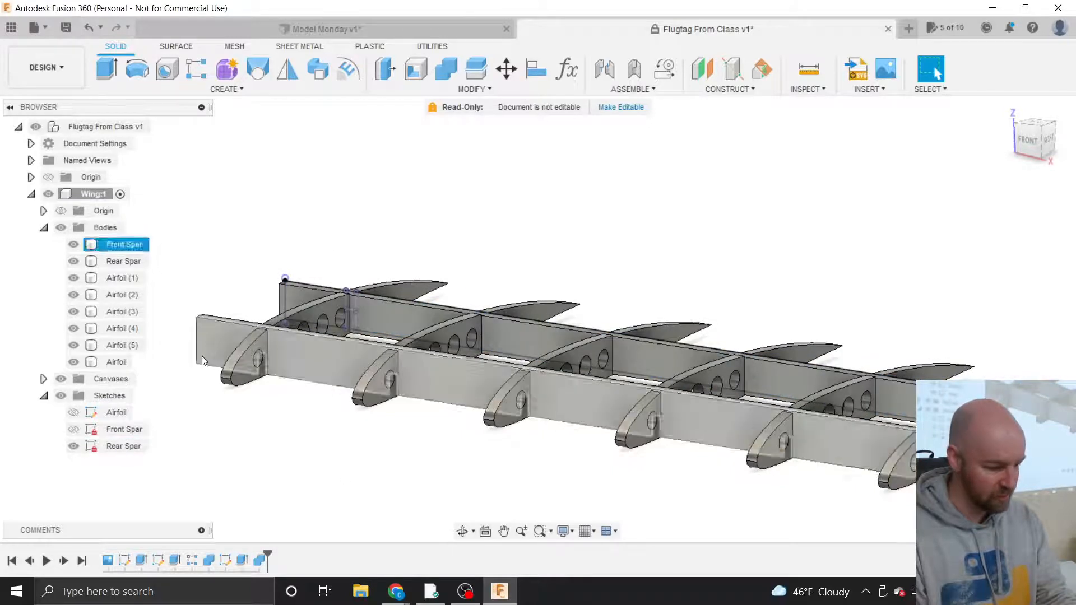
# Hide the Rear Spar sketch and check the contents of the wing's Canvases folder.
pyautogui.click(75, 446)
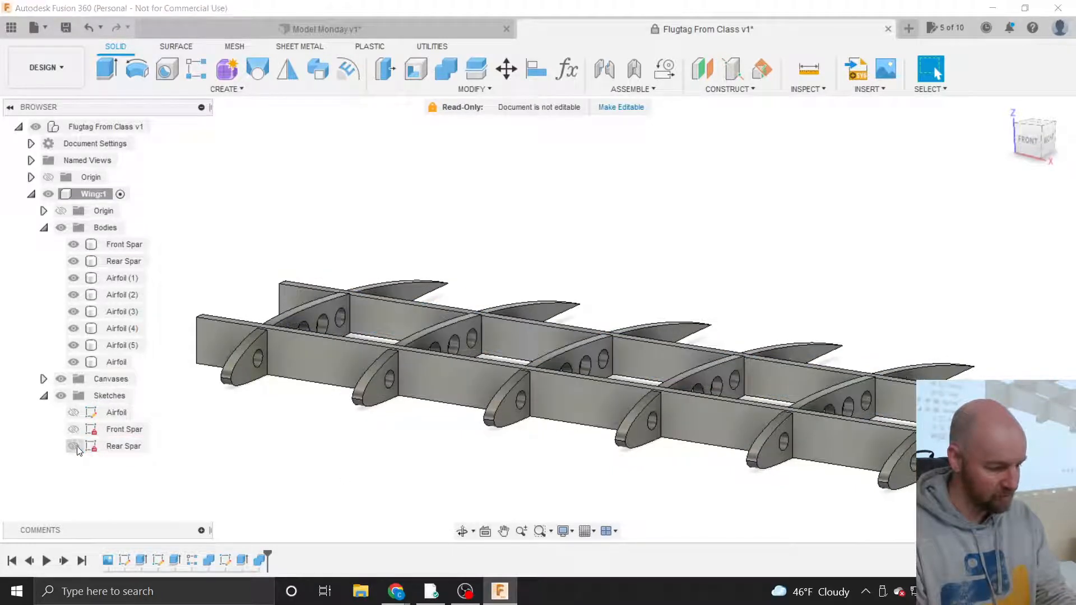
pyautogui.click(43, 380)
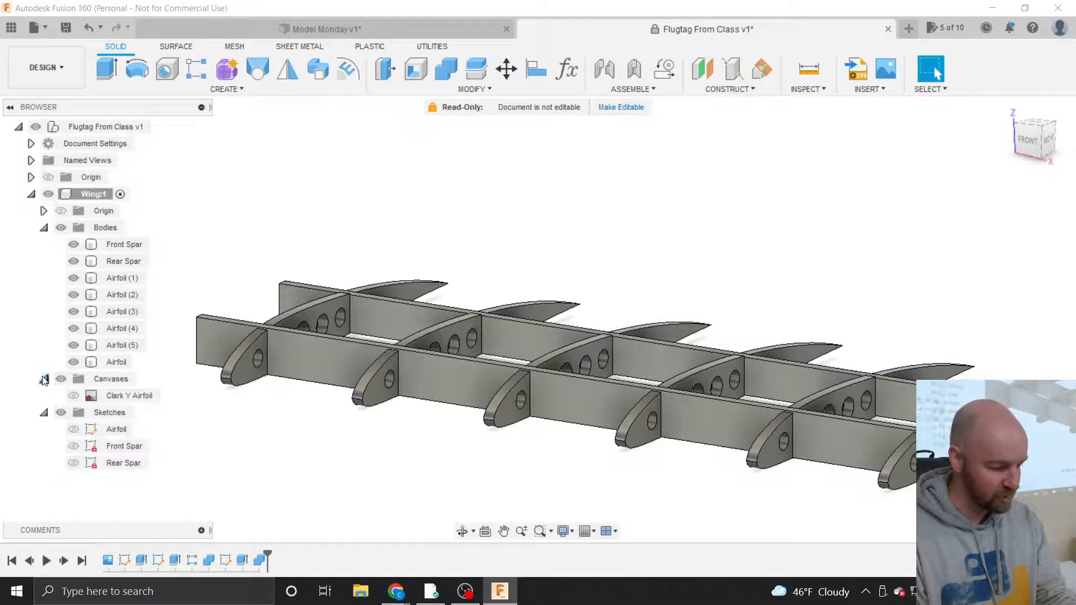
pyautogui.click(43, 379)
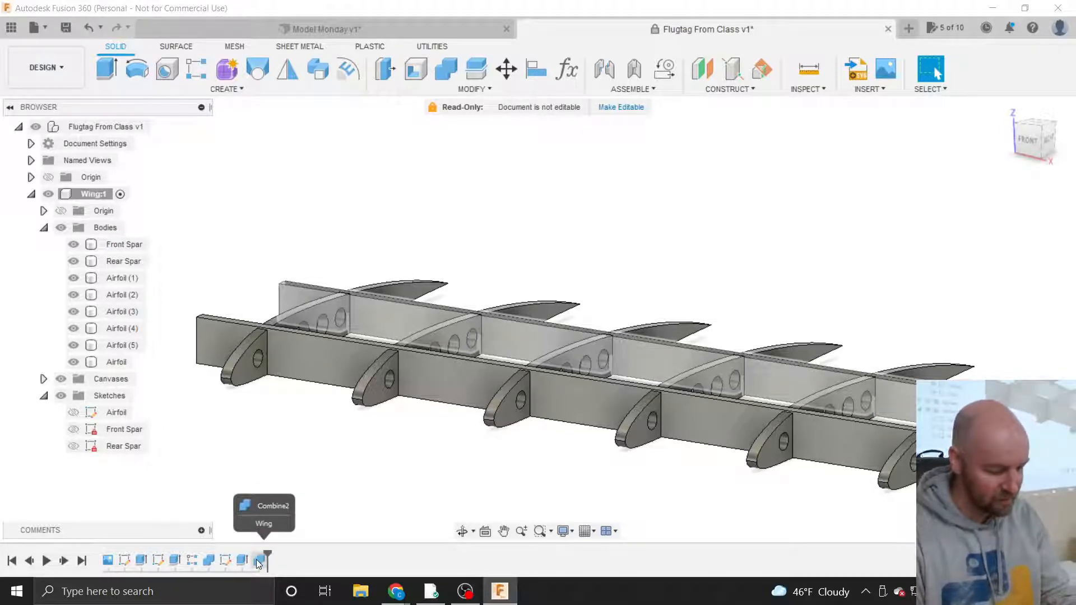
# Rename the Combine2 feature in the timeline as Rear Spar Notches and clear the selection.
pyautogui.rightClick(259, 561)
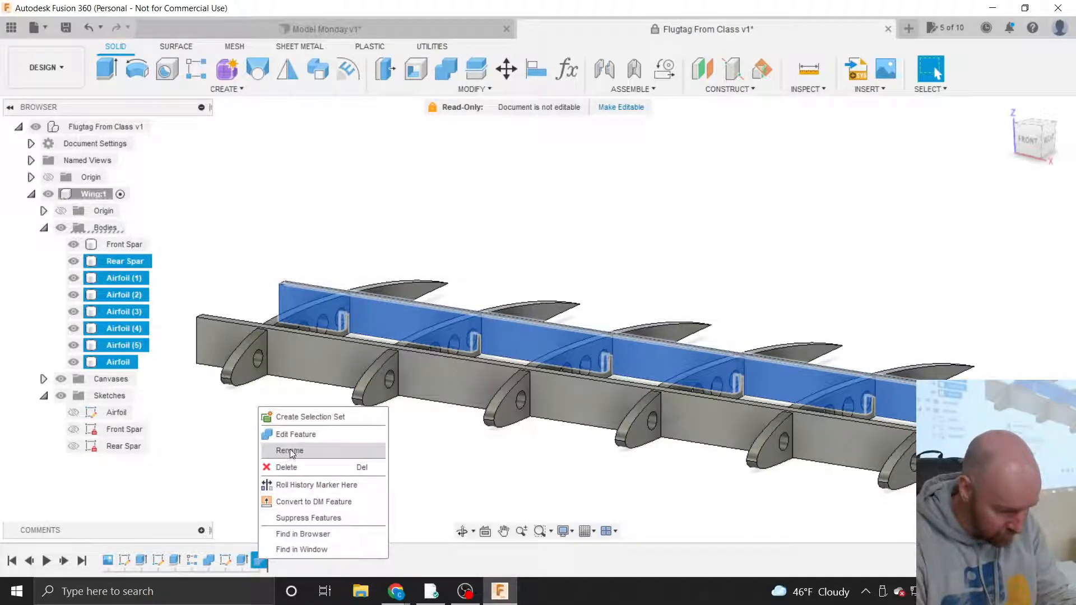
pyautogui.click(241, 460)
pyautogui.click(260, 561)
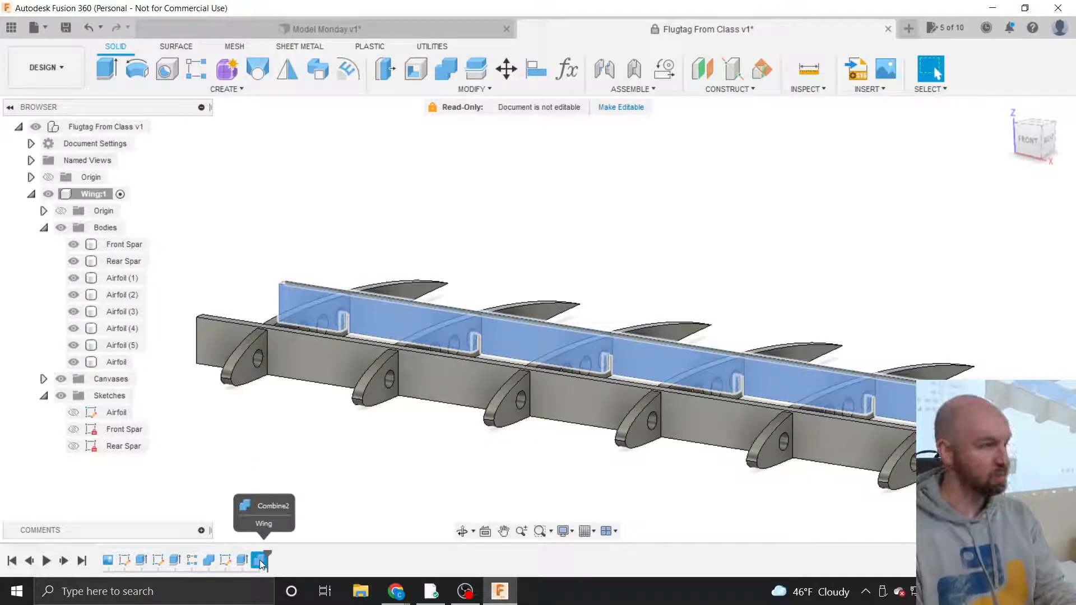
pyautogui.rightClick(260, 559)
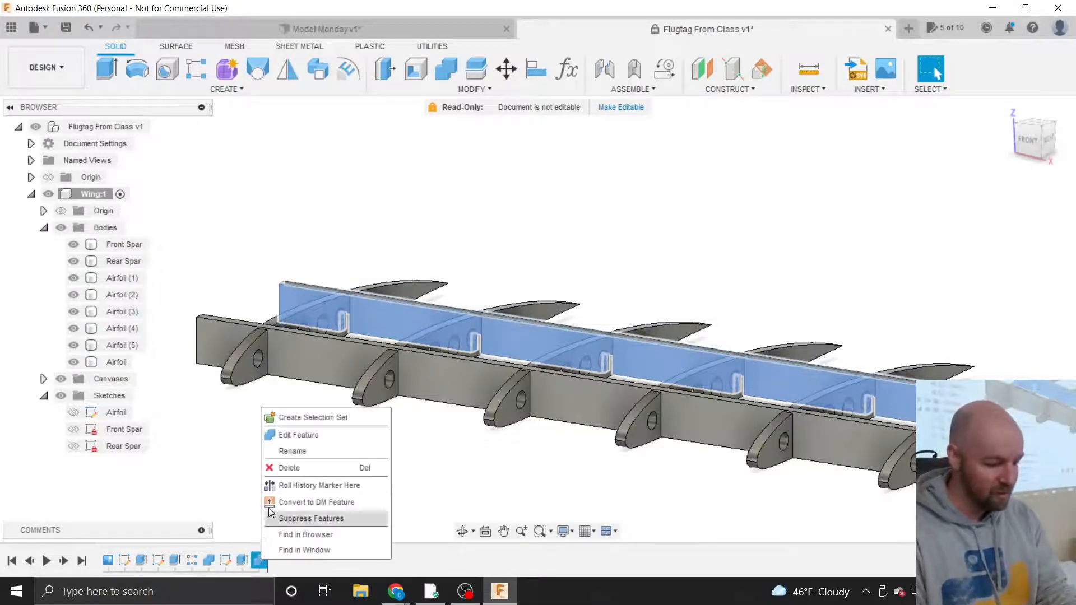
pyautogui.click(289, 451)
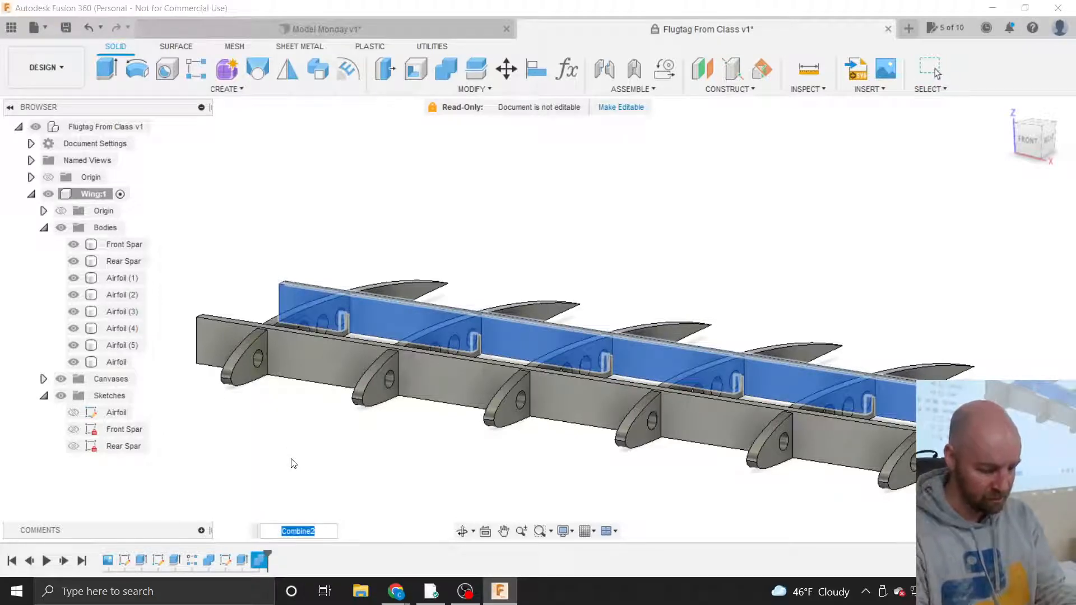
pyautogui.write('Rear')
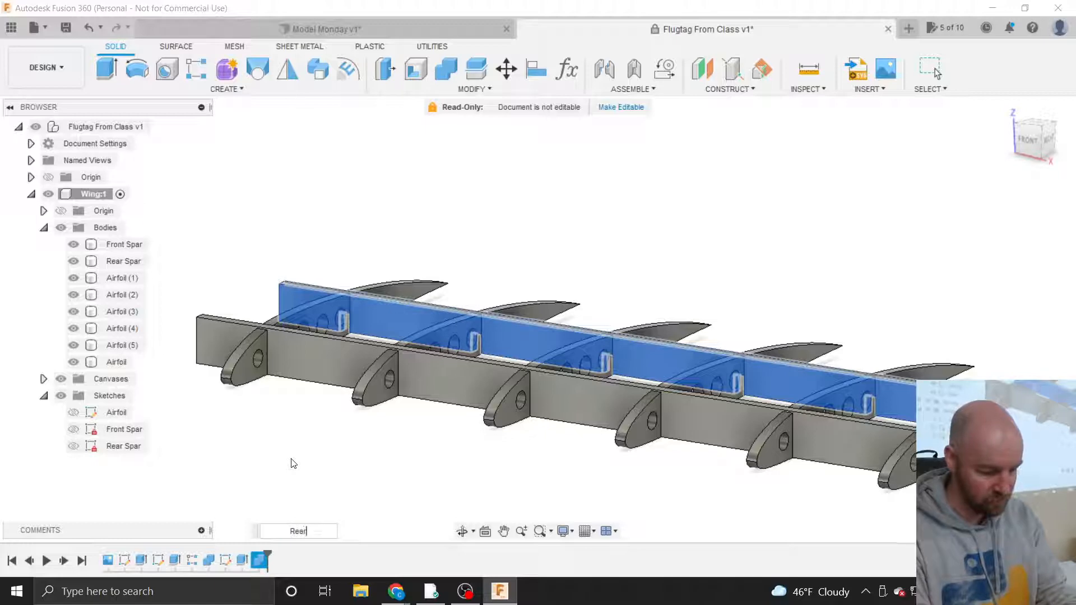
pyautogui.write(' Spar ')
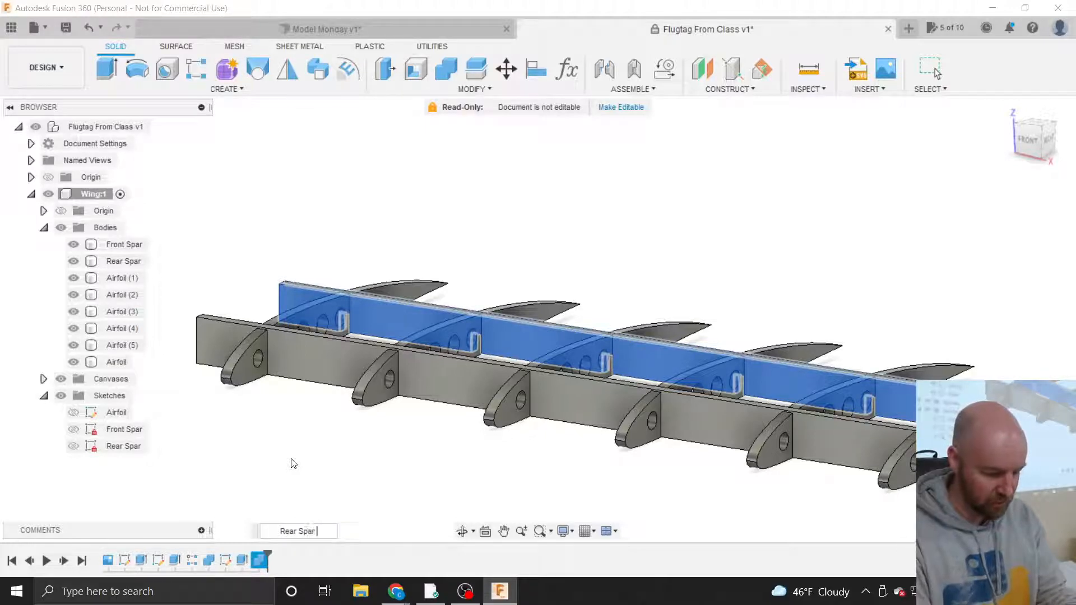
pyautogui.write('Notches')
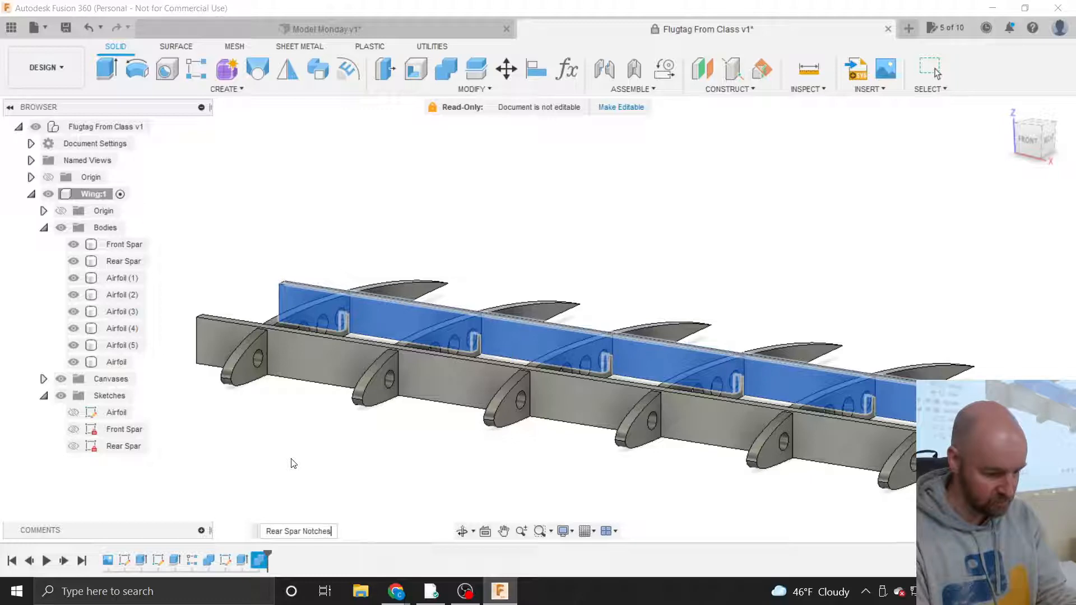
pyautogui.press('Return')
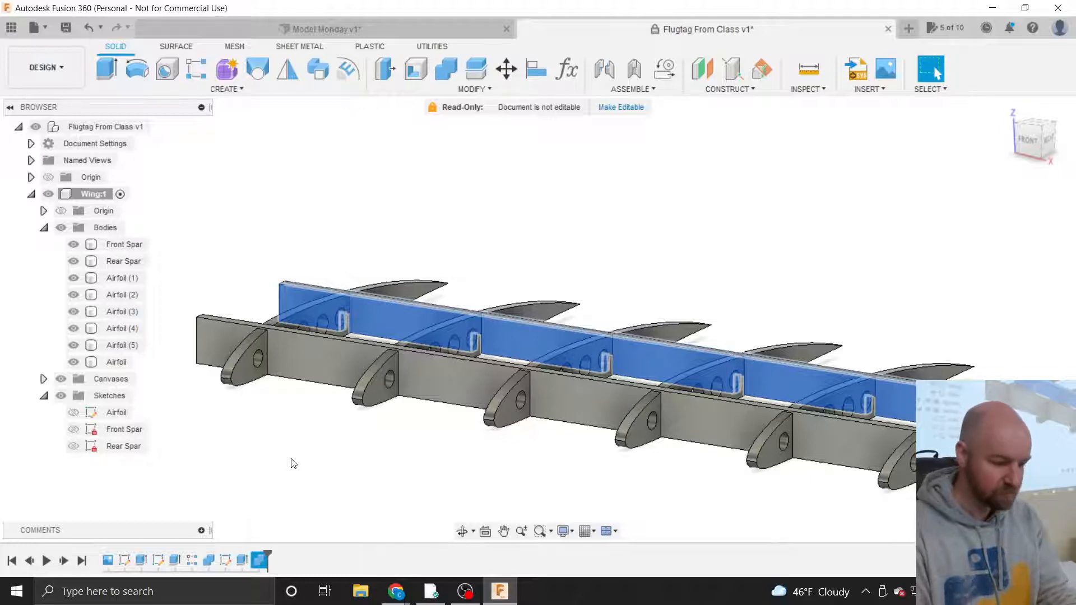
pyautogui.click(286, 454)
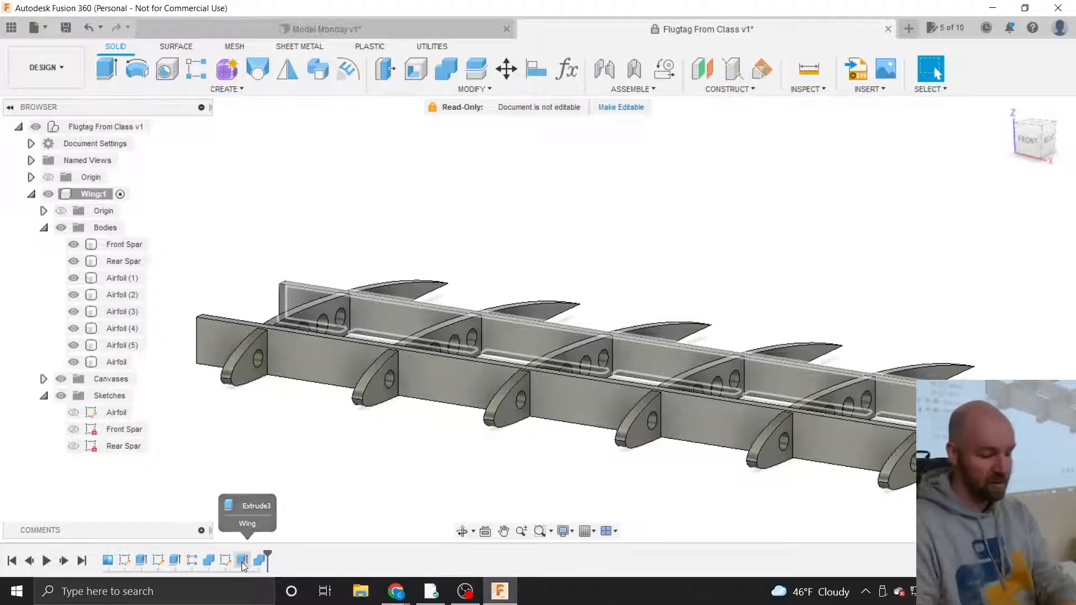
# Rename the Extrude3 feature in the timeline as Rear Spar Extrusion and clear the selection.
pyautogui.rightClick(243, 563)
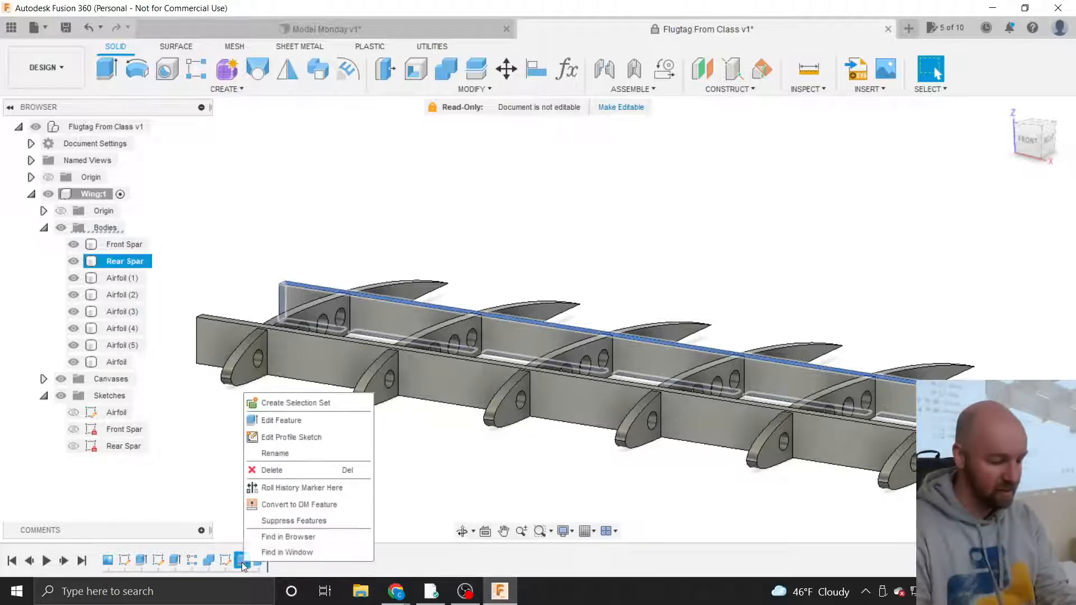
pyautogui.click(277, 453)
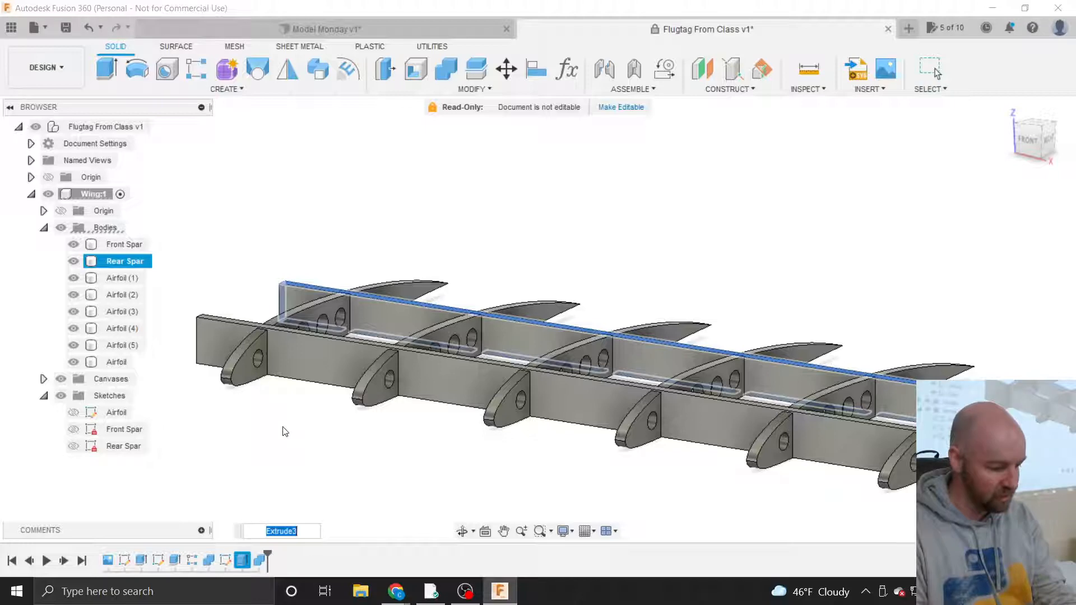
pyautogui.write('Rear ')
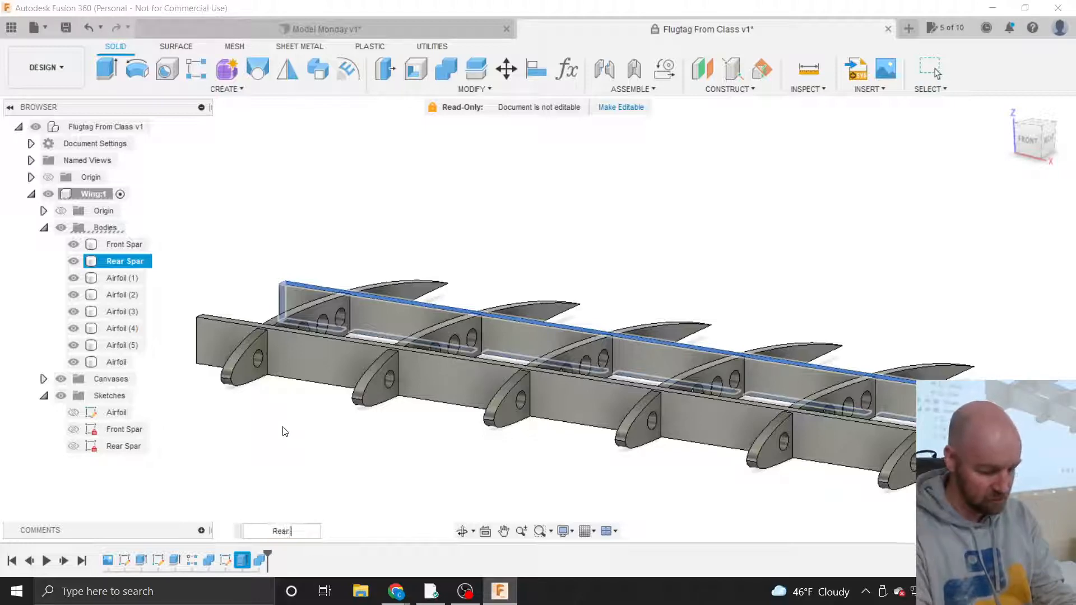
pyautogui.write('Spar')
pyautogui.write(' Ext')
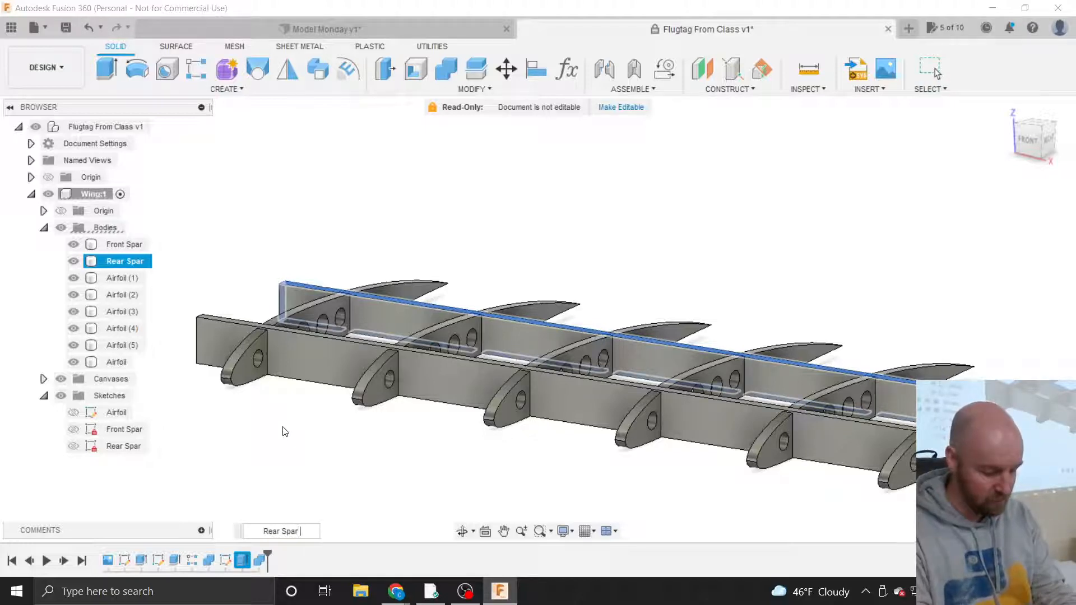
pyautogui.write('rusion')
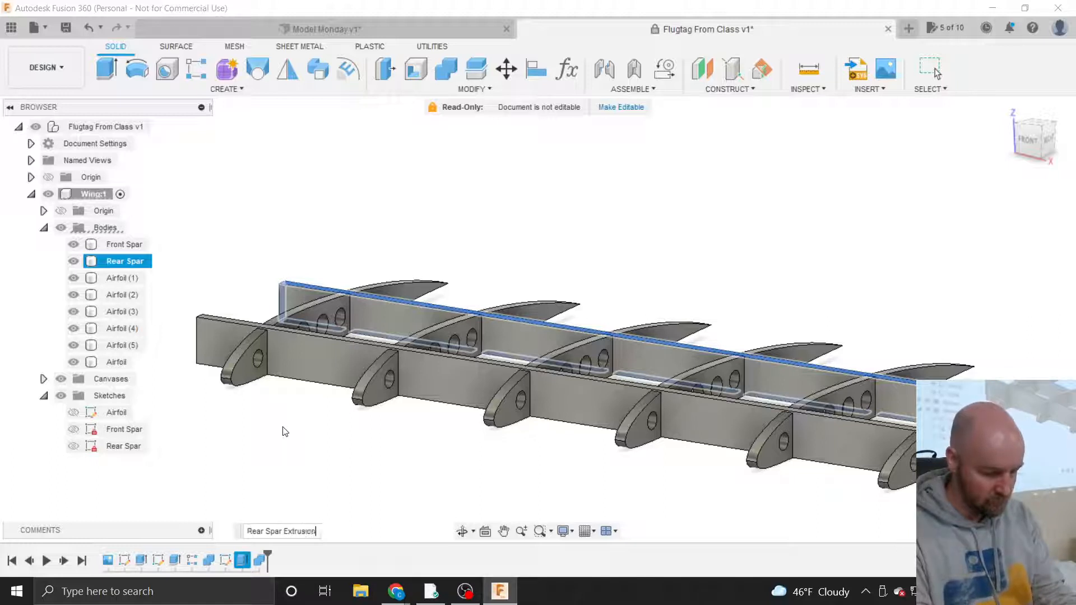
pyautogui.press('Return')
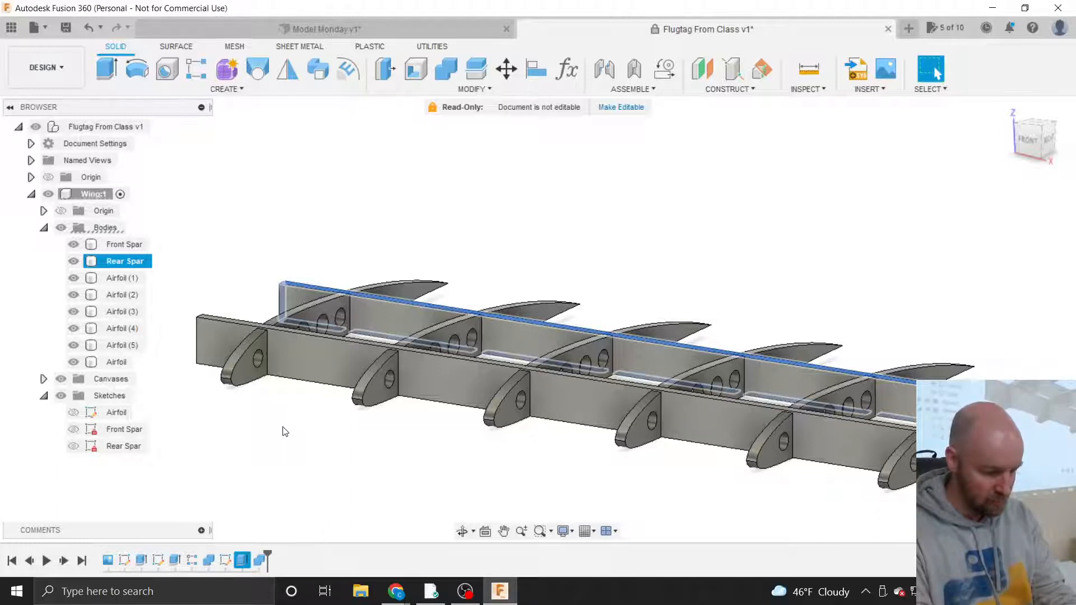
pyautogui.click(288, 447)
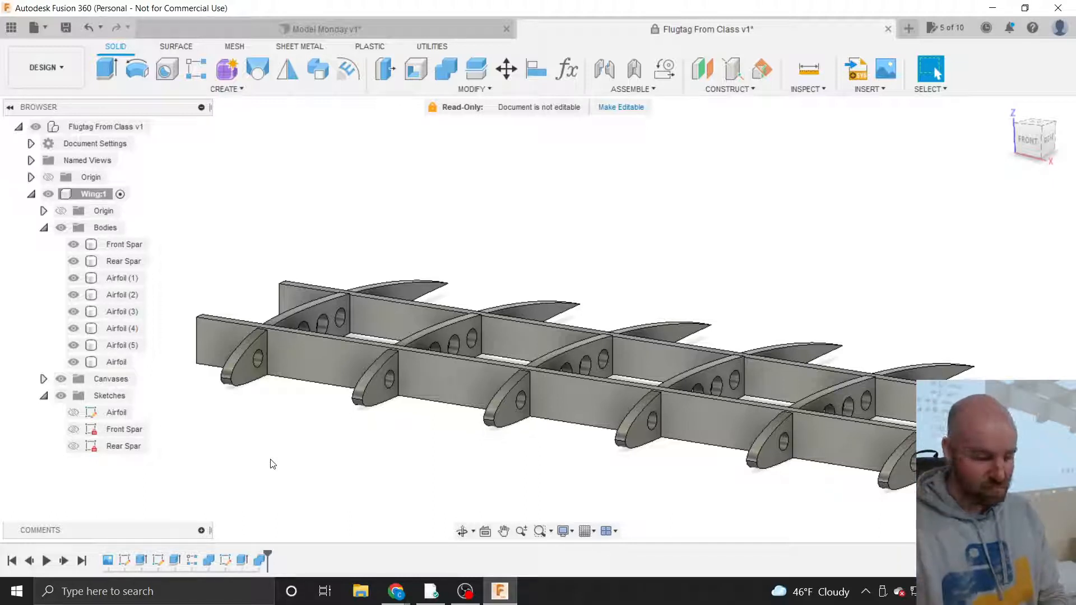
# Collapse the wing component's Sketches and Bodies folders.
pyautogui.scroll(-1, 334, 434)
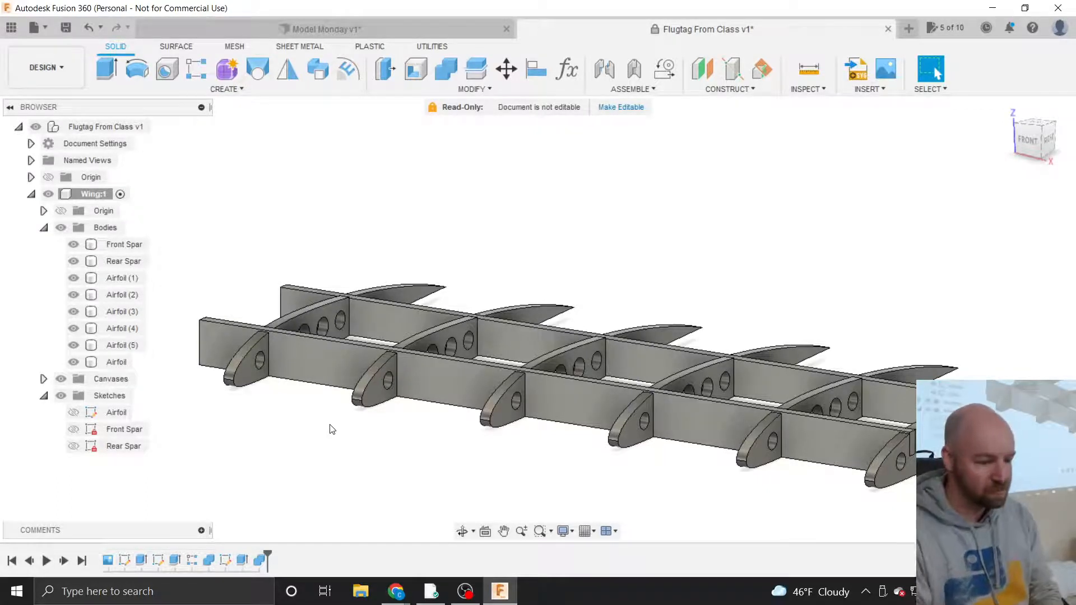
pyautogui.scroll(-2, 313, 421)
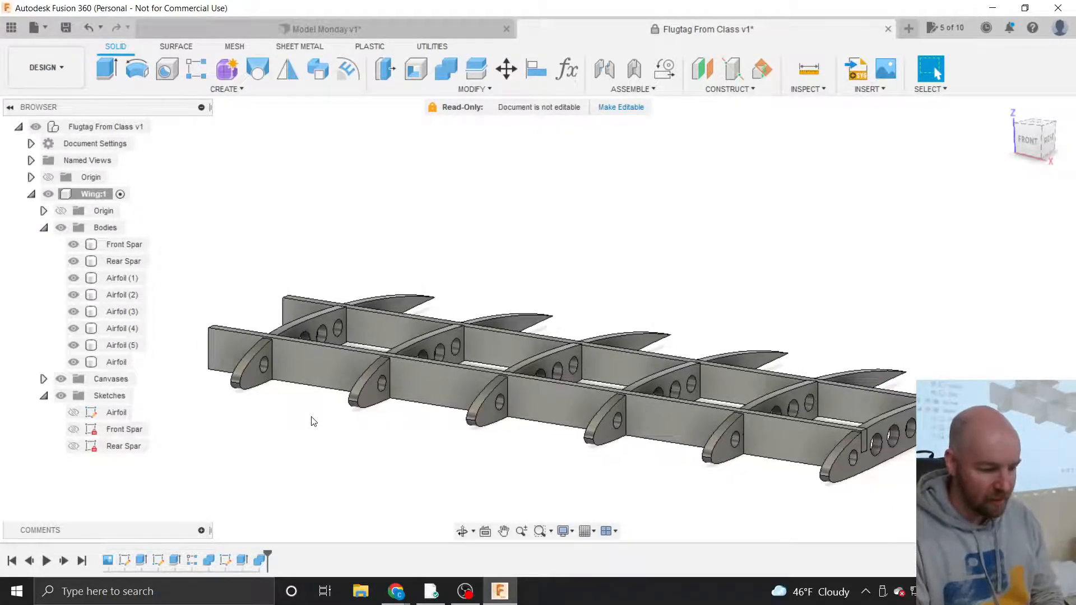
pyautogui.click(44, 396)
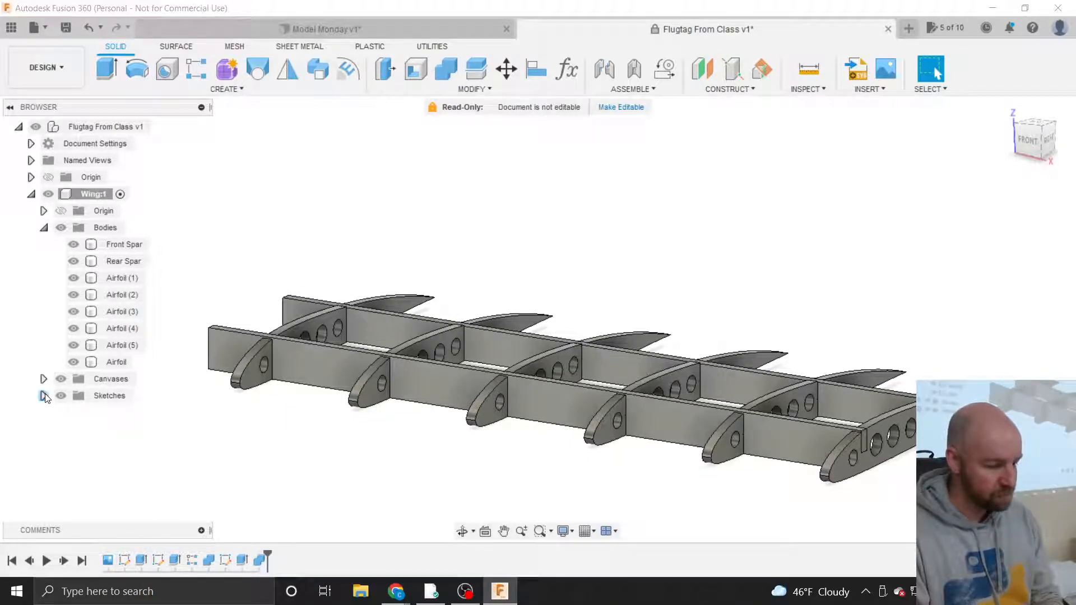
pyautogui.click(44, 227)
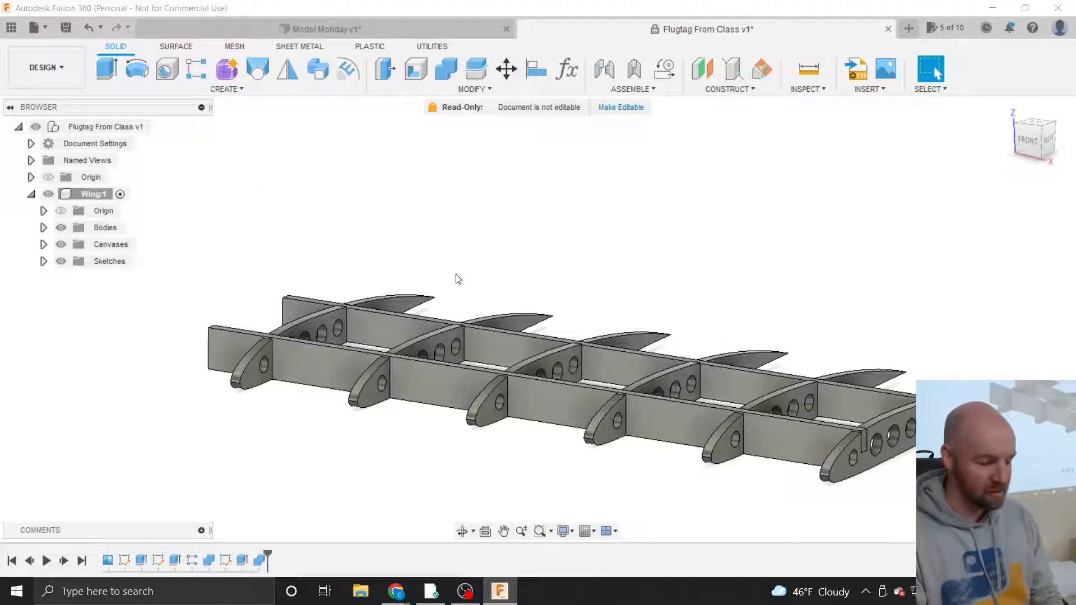
pyautogui.click(174, 47)
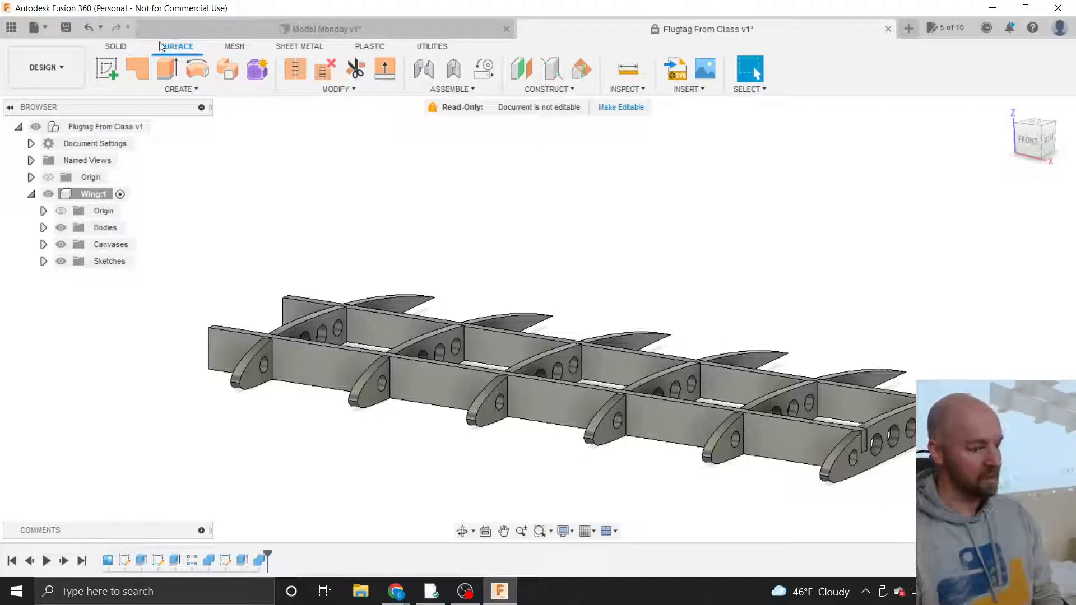
pyautogui.click(116, 46)
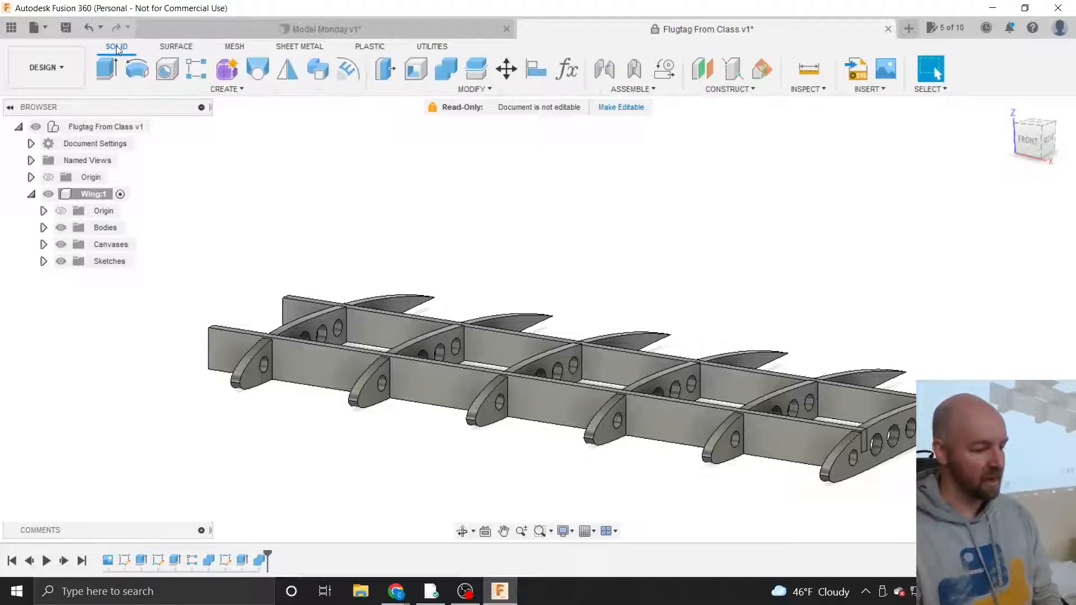
pyautogui.click(174, 48)
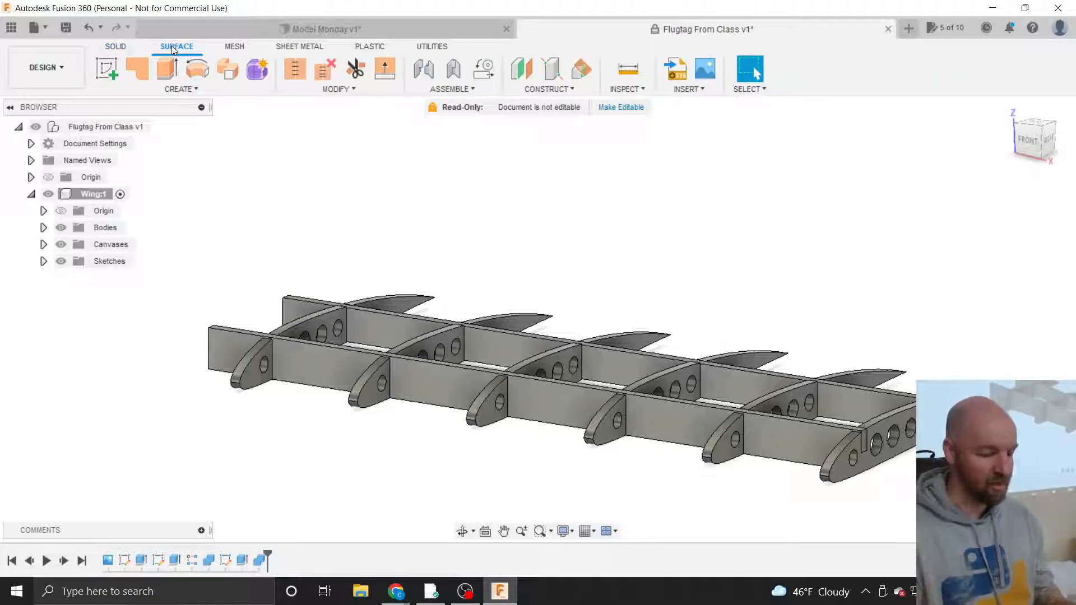
pyautogui.click(323, 365)
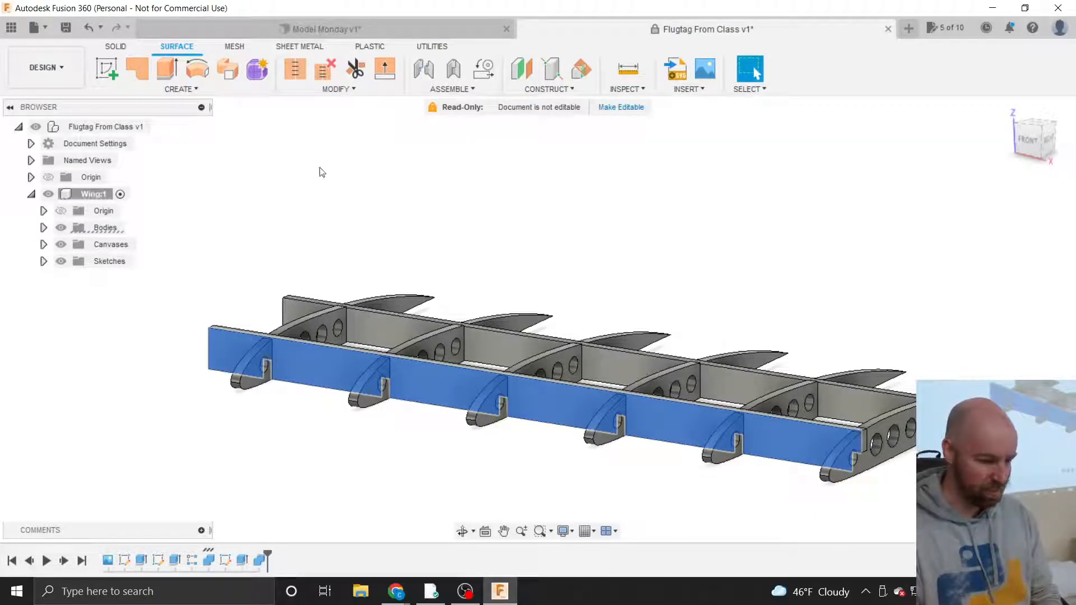
pyautogui.click(338, 261)
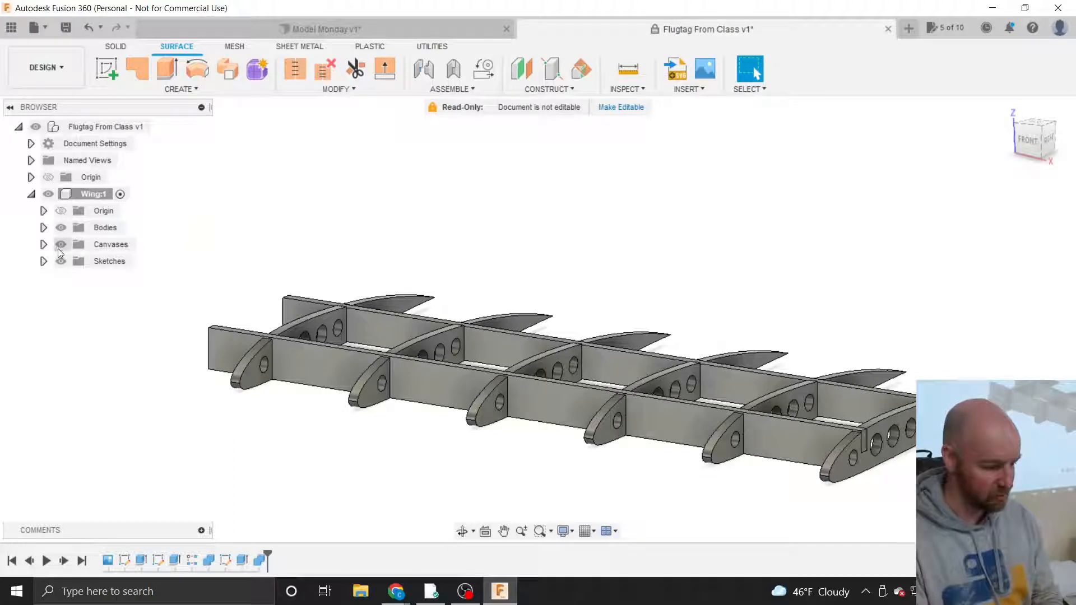
# Show the Airfoil sketch and hide all of the wing's bodies.
pyautogui.click(43, 261)
pyautogui.click(74, 278)
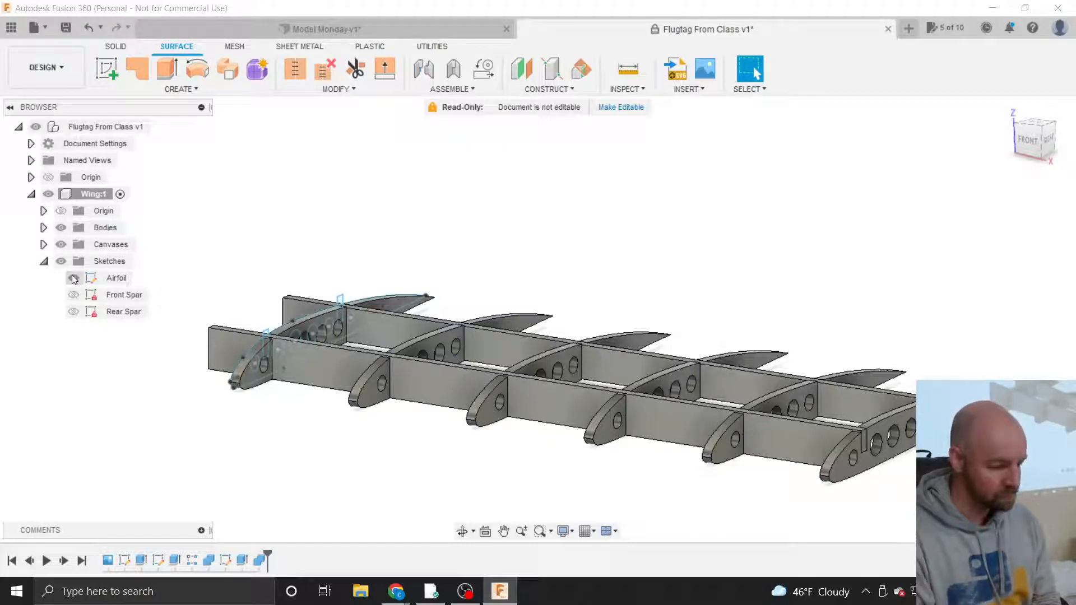
pyautogui.click(59, 229)
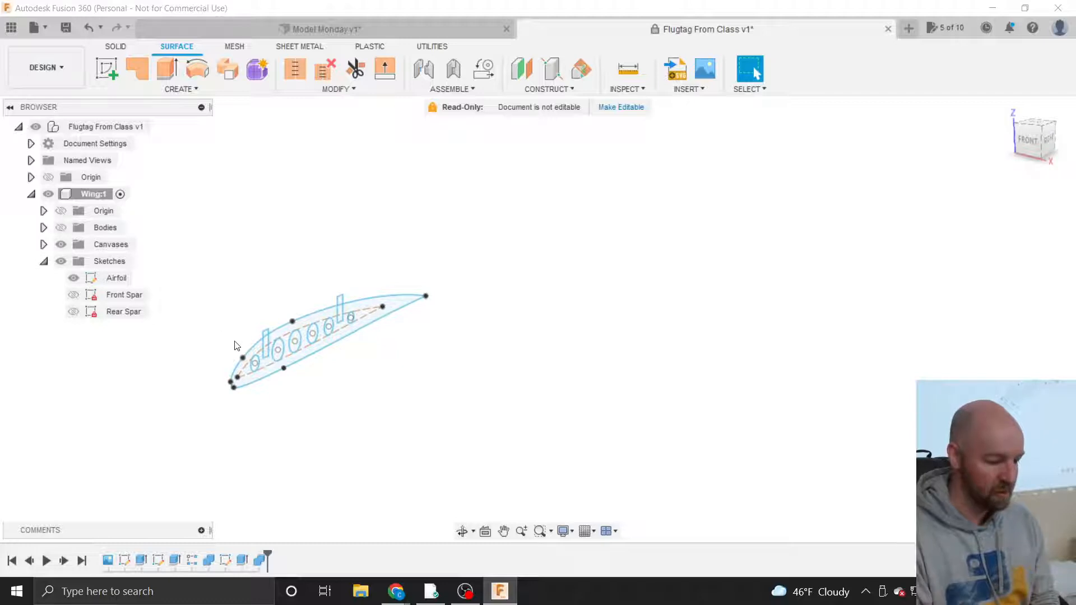
pyautogui.scroll(6, 236, 346)
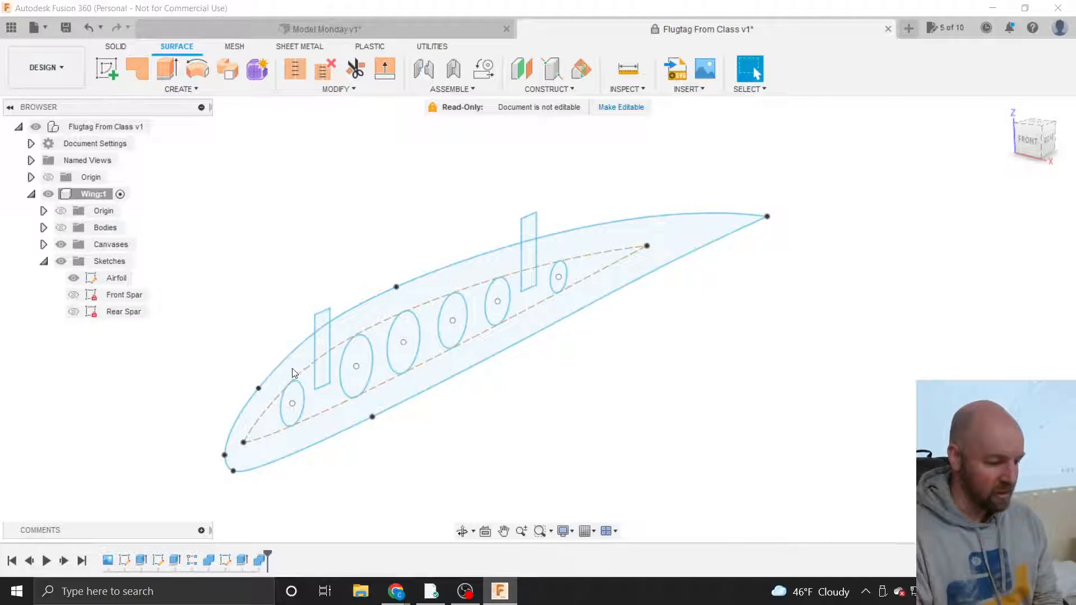
pyautogui.click(116, 47)
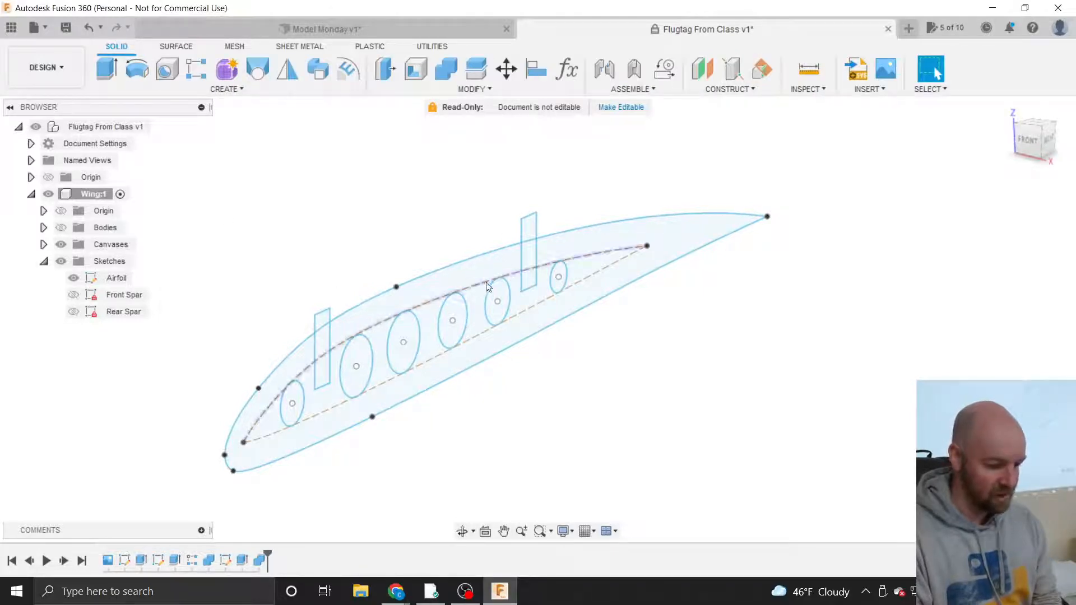
pyautogui.click(571, 247)
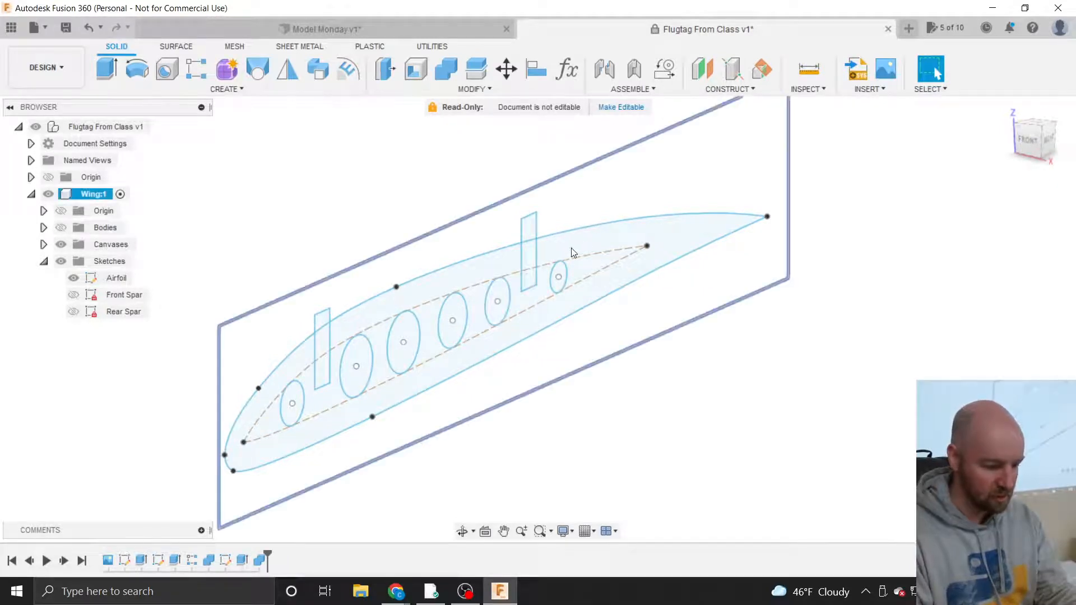
pyautogui.click(229, 237)
pyautogui.press('e')
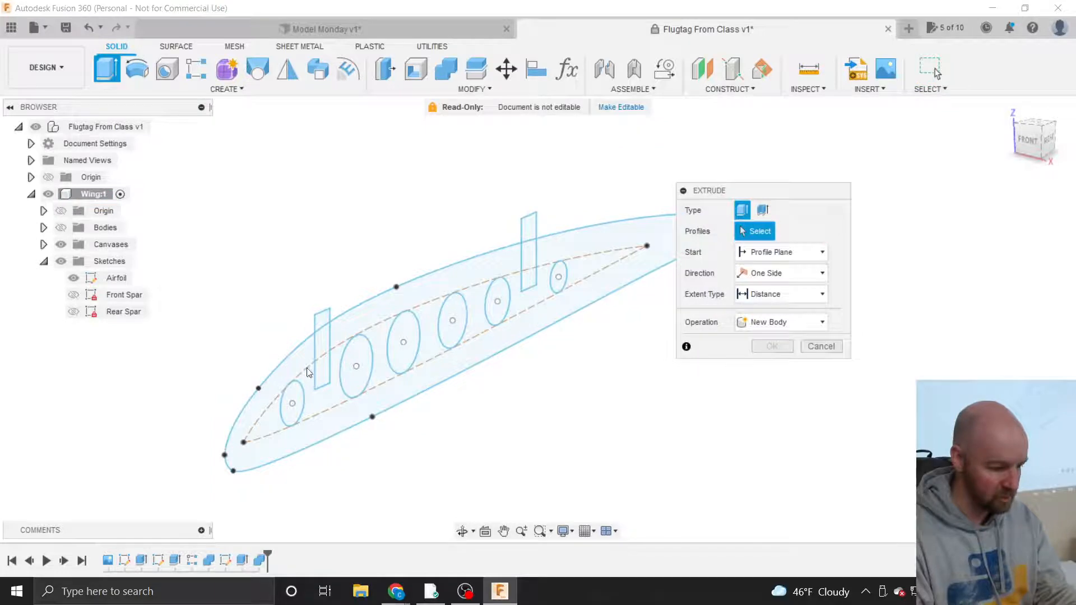
pyautogui.click(306, 365)
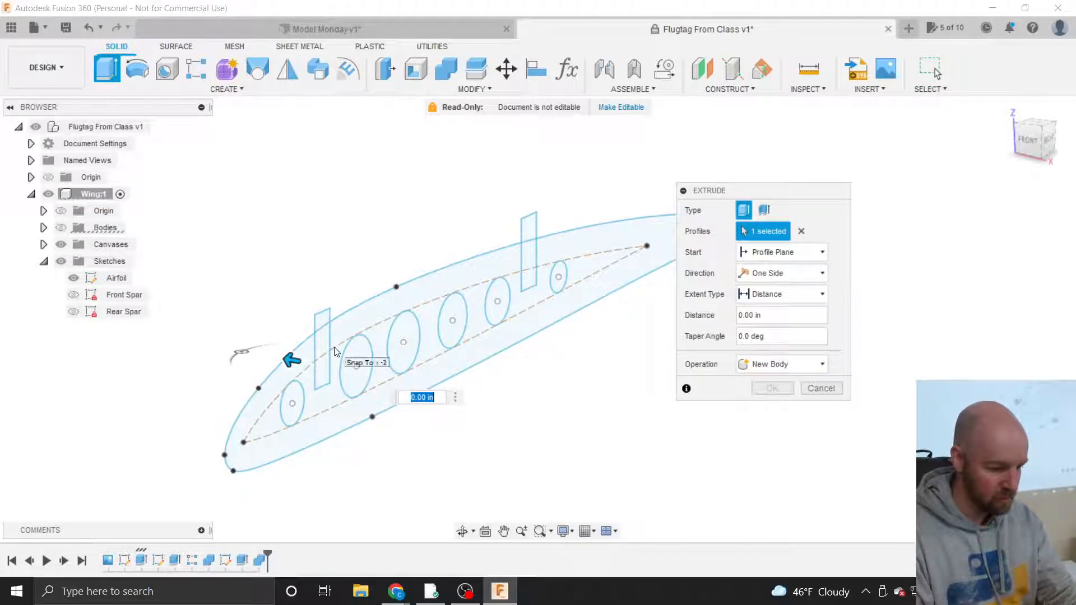
pyautogui.press('Escape')
# Expand the wing's Bodies folder and hide the original Airfoil body, leaving all of the wing's bodies hidden for surface modelling.
pyautogui.click(61, 228)
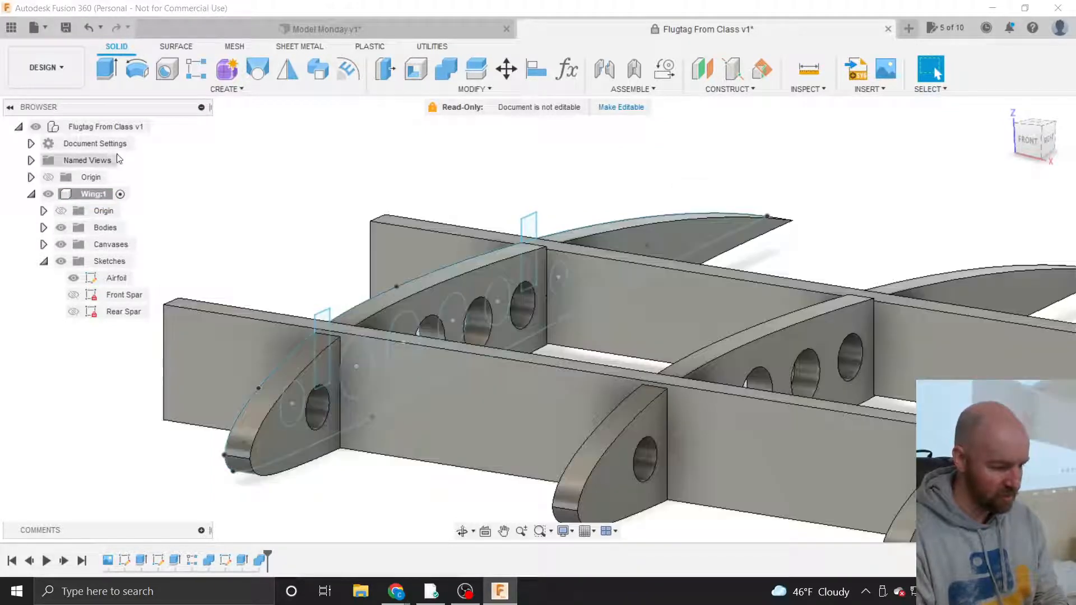
pyautogui.click(44, 228)
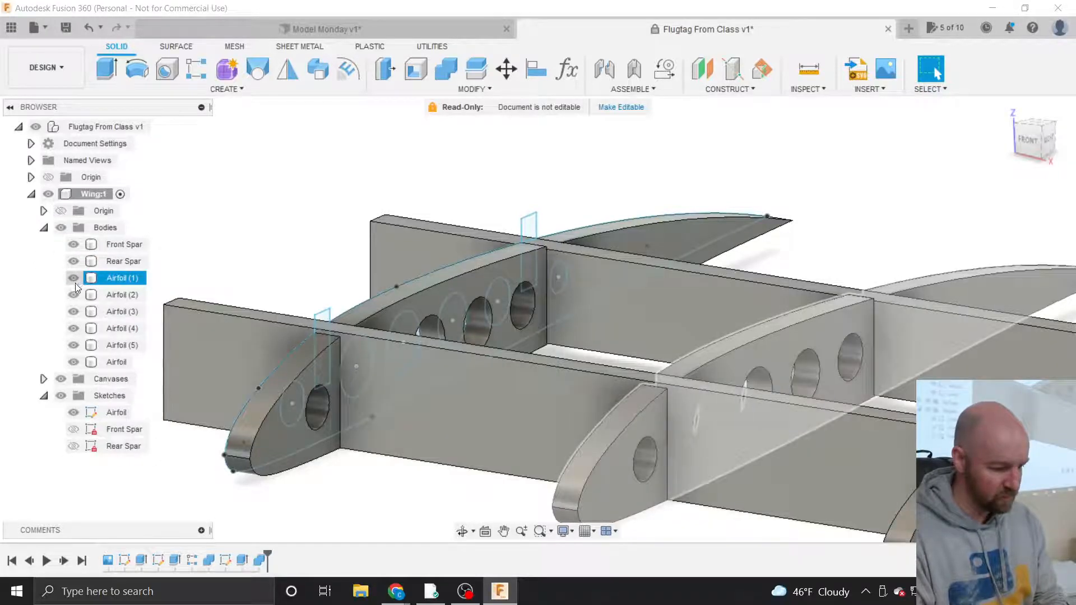
pyautogui.click(73, 361)
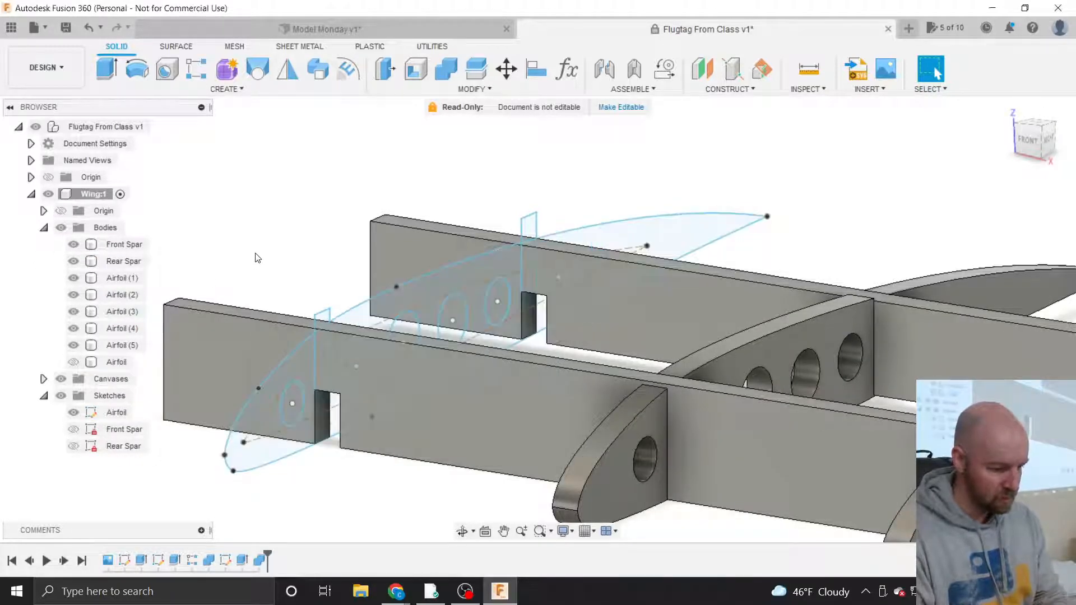
pyautogui.press('e')
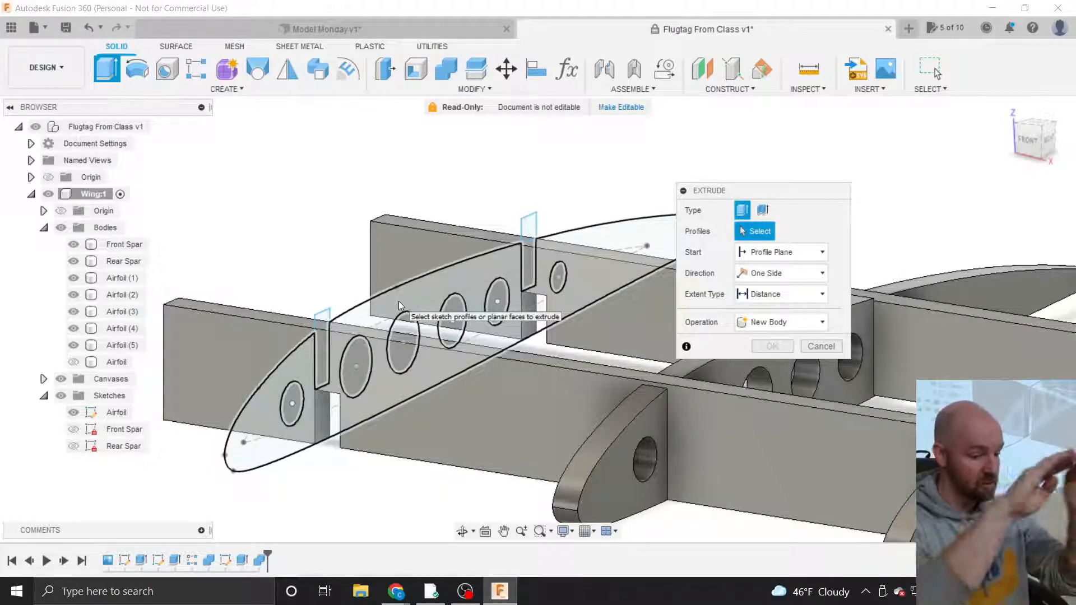
pyautogui.press('Escape')
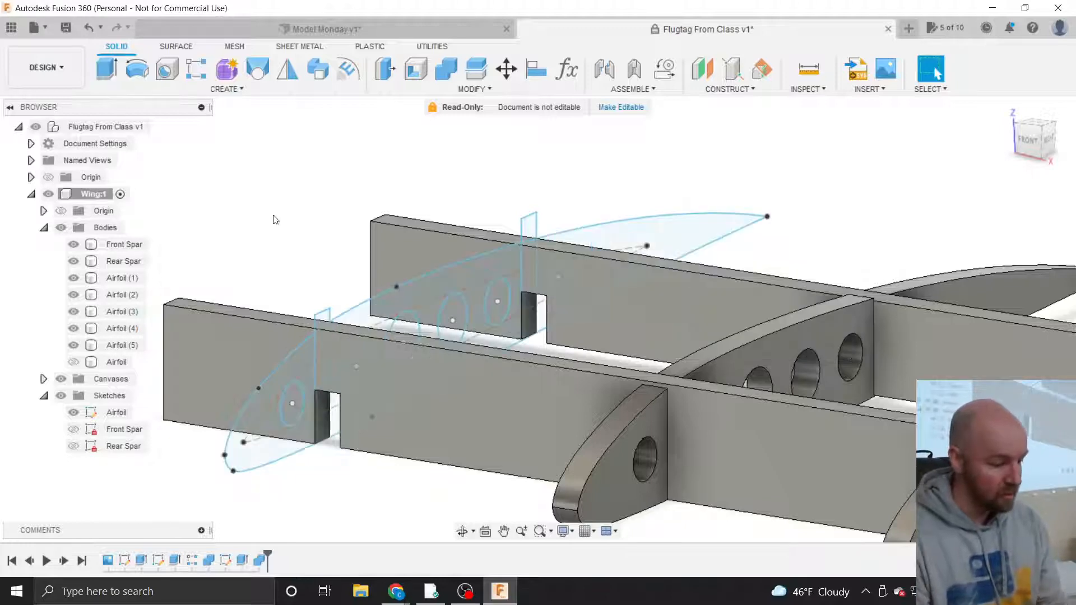
pyautogui.click(173, 46)
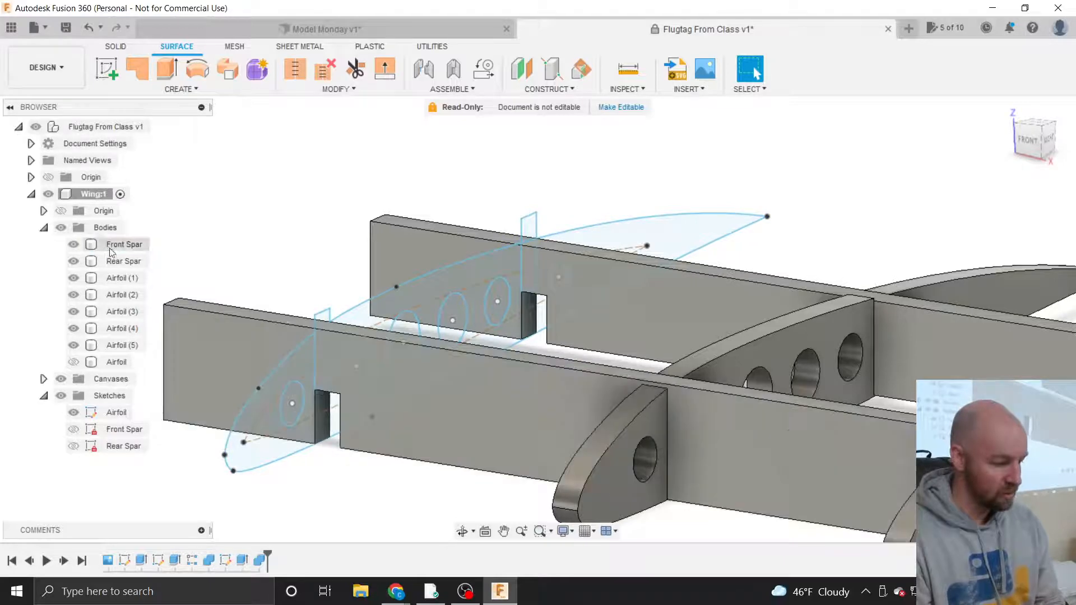
pyautogui.click(61, 228)
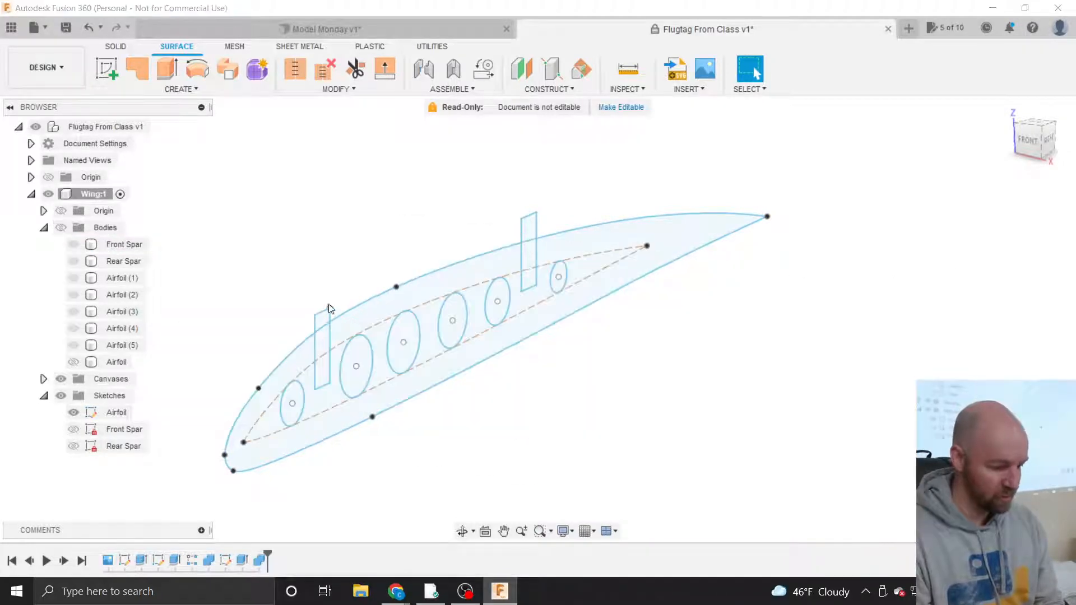
# Examine which curves form the outer outline of the Airfoil sketch by selecting them, and clear the selection.
pyautogui.click(351, 309)
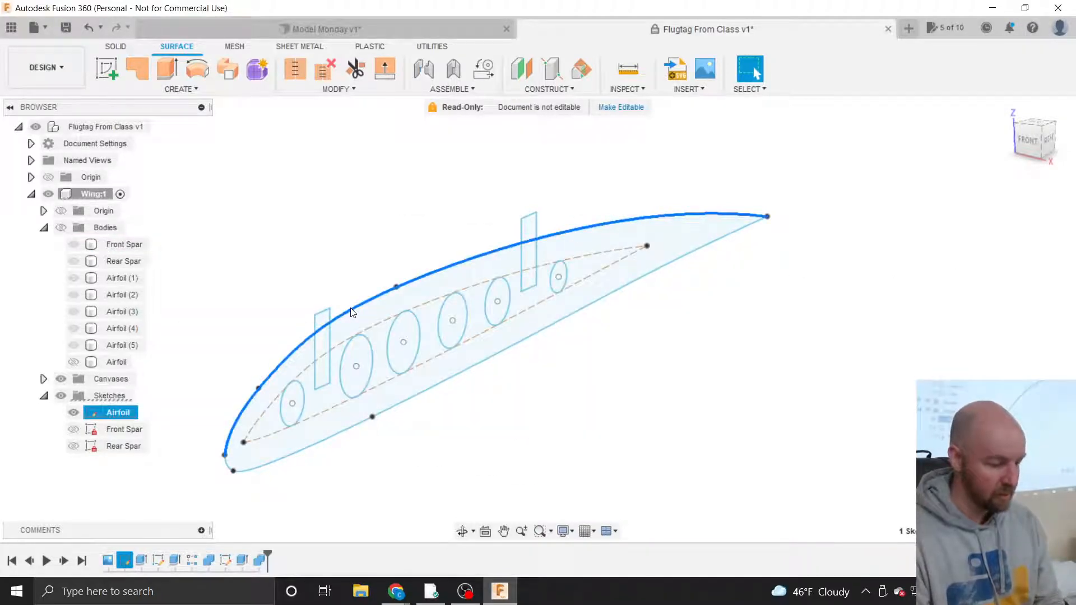
pyautogui.click(228, 466)
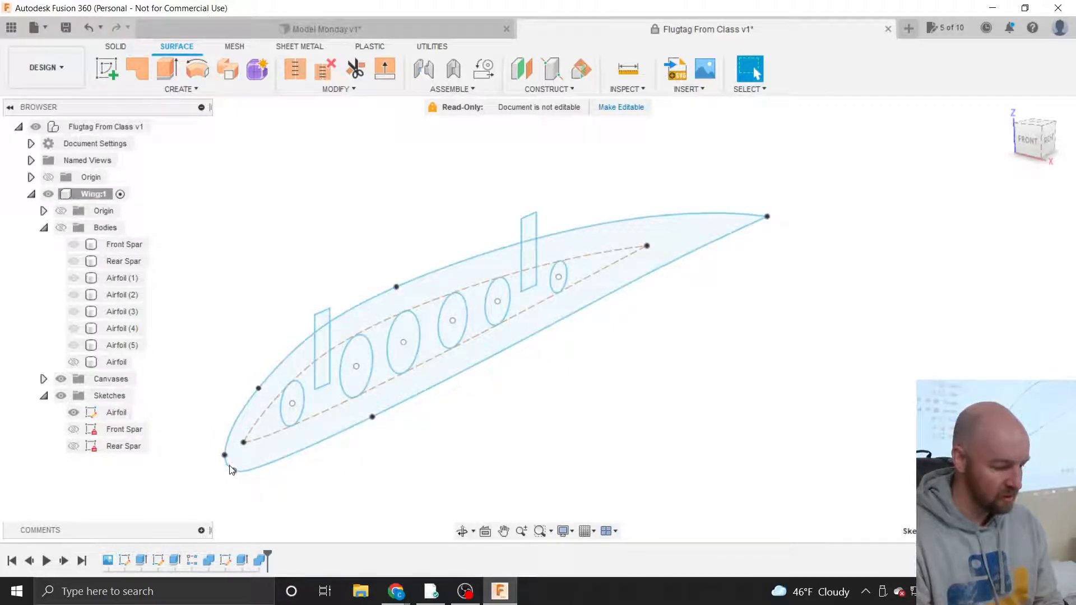
pyautogui.doubleClick(249, 466)
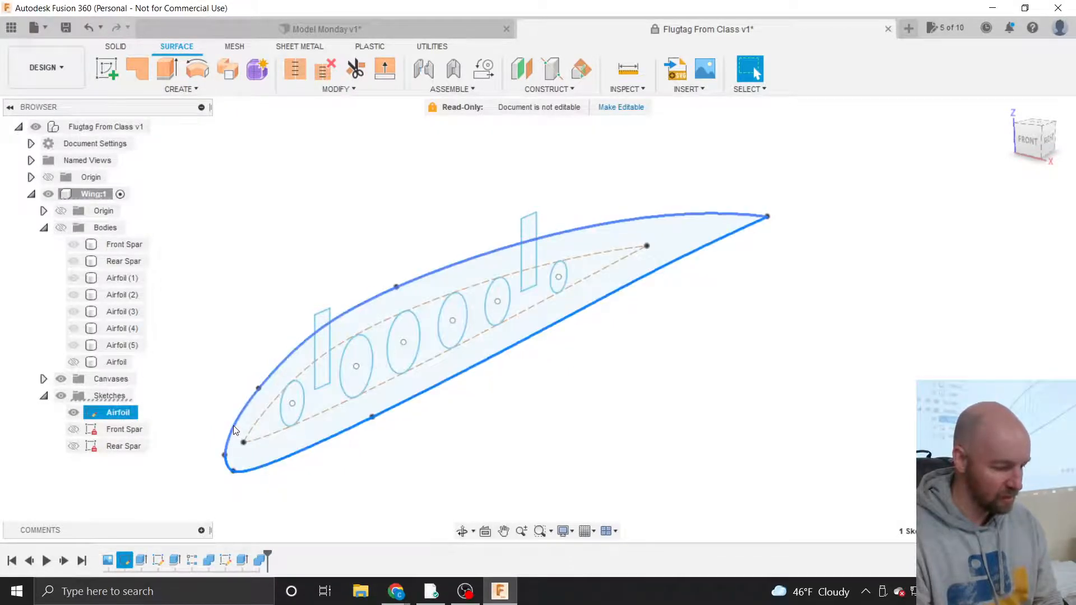
pyautogui.click(231, 469)
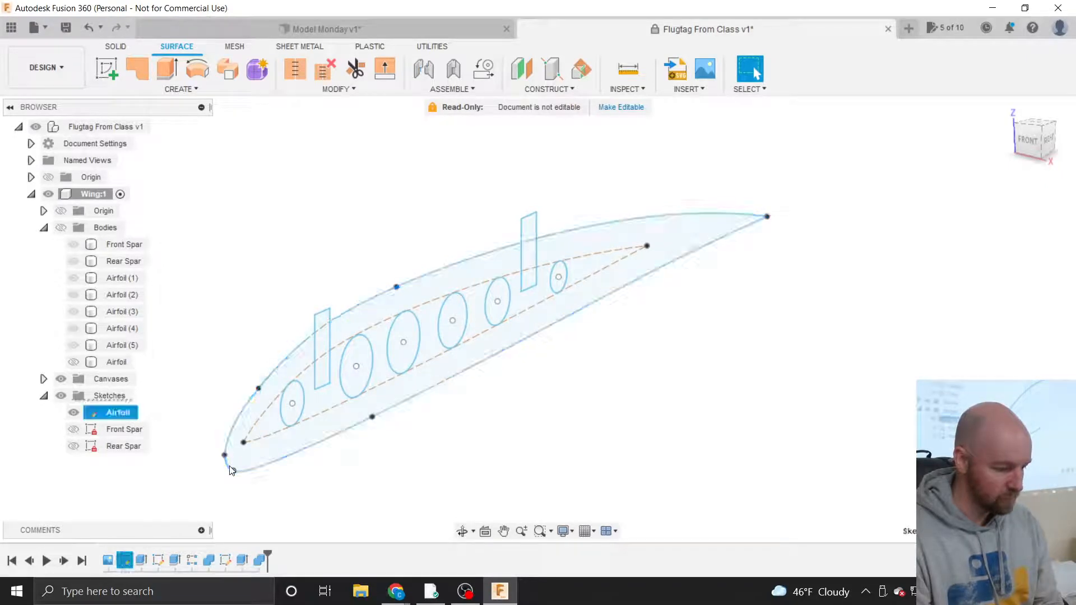
pyautogui.click(317, 444)
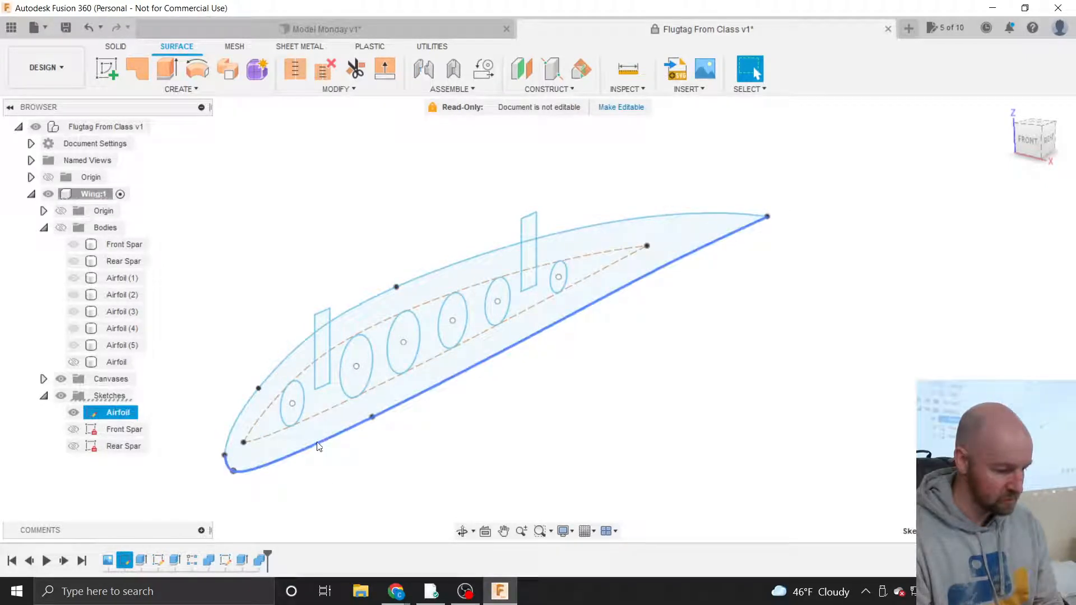
pyautogui.click(292, 354)
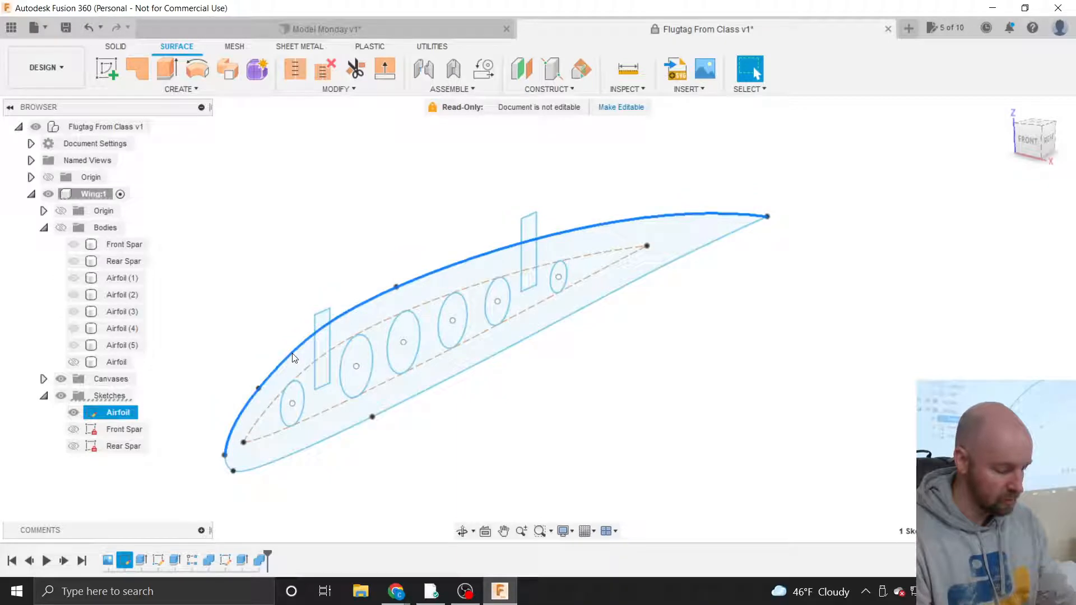
pyautogui.press('Escape')
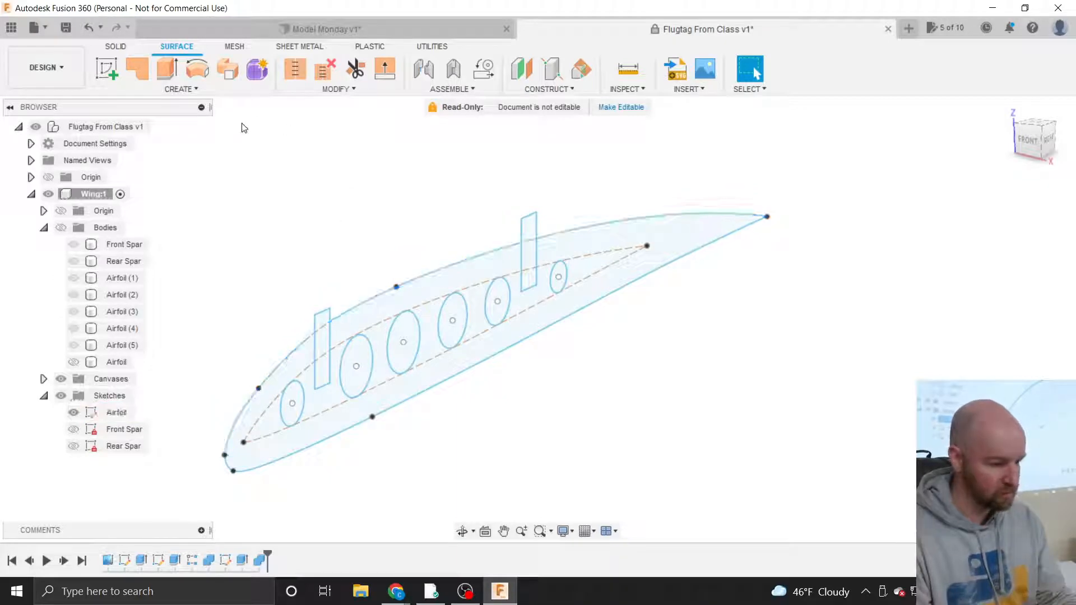
# Start a surface Extrude of the chained outer outline of the Airfoil sketch with a distance of 11 in.
pyautogui.click(185, 89)
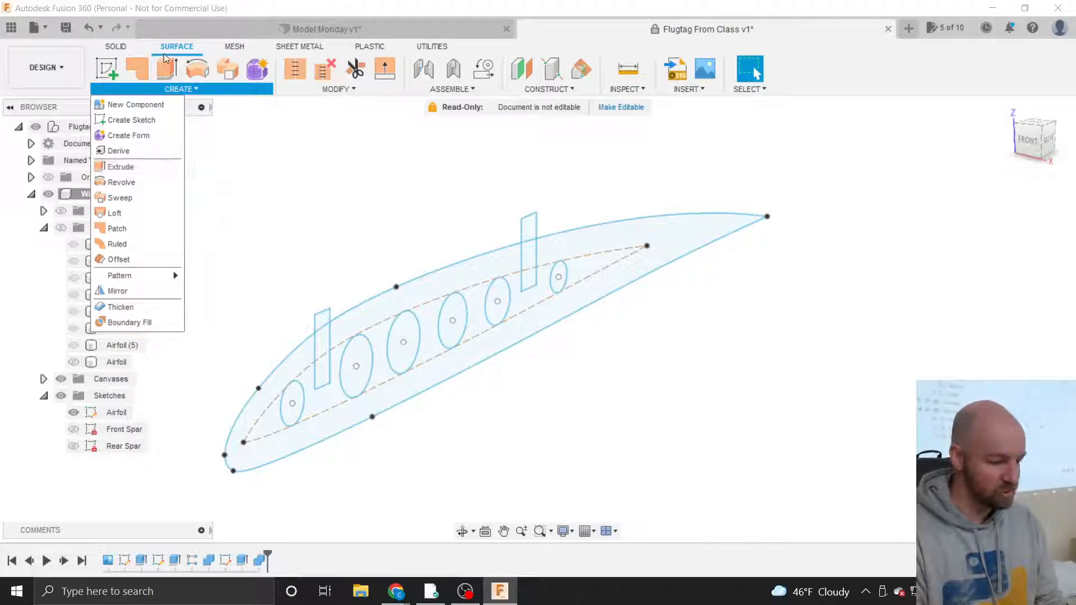
pyautogui.click(119, 167)
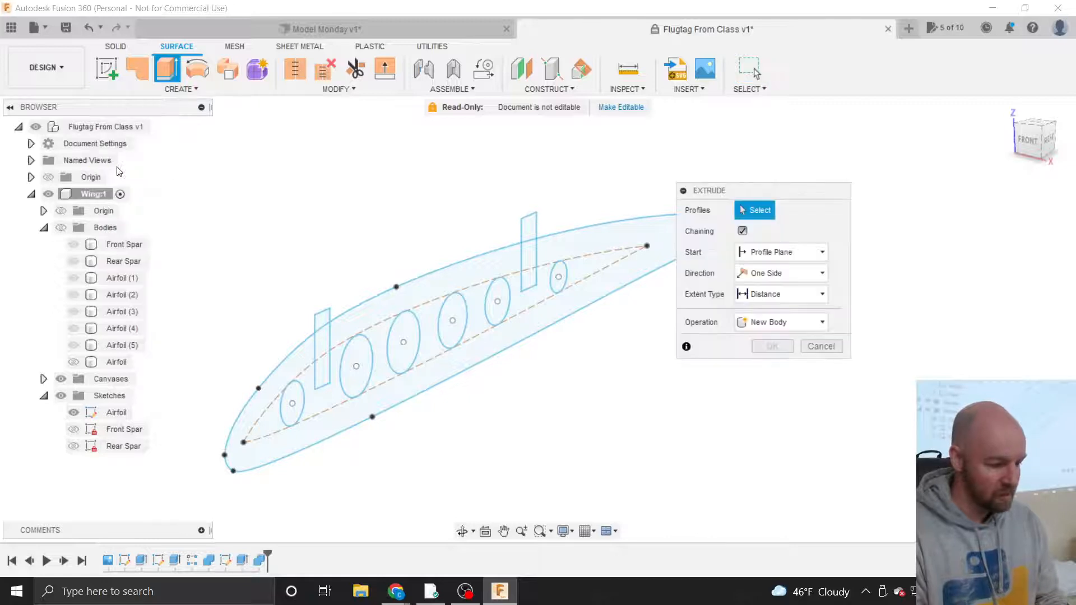
pyautogui.click(360, 309)
pyautogui.scroll(-3, 227, 280)
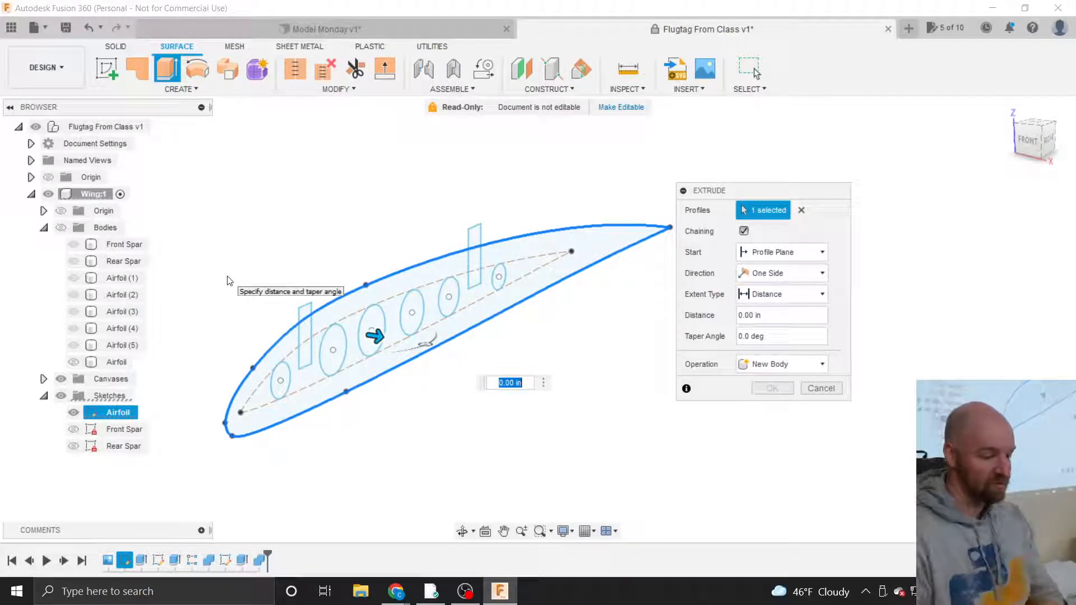
pyautogui.scroll(-1, 250, 281)
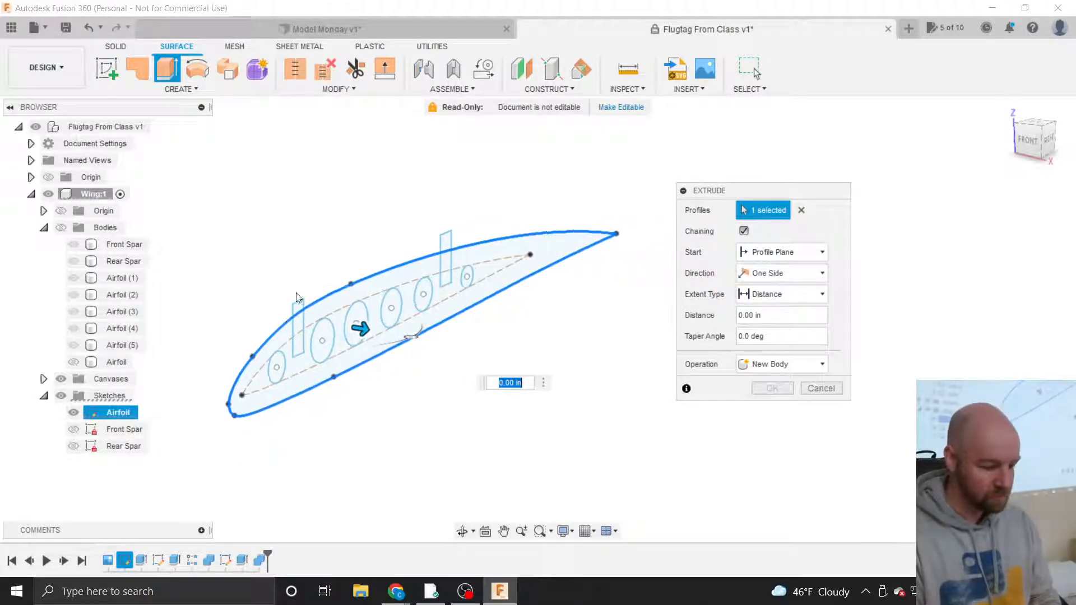
pyautogui.moveTo(360, 328); pyautogui.dragTo(461, 343)
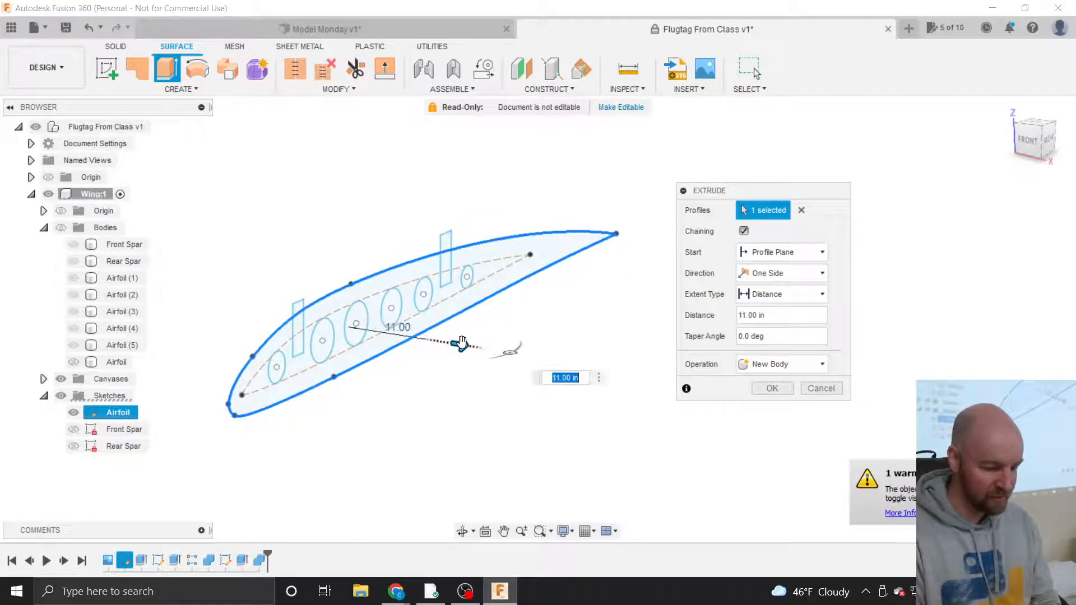
# Show the wing's bodies and lengthen the airfoil surface extrusion to 16 in along the spars.
pyautogui.click(61, 227)
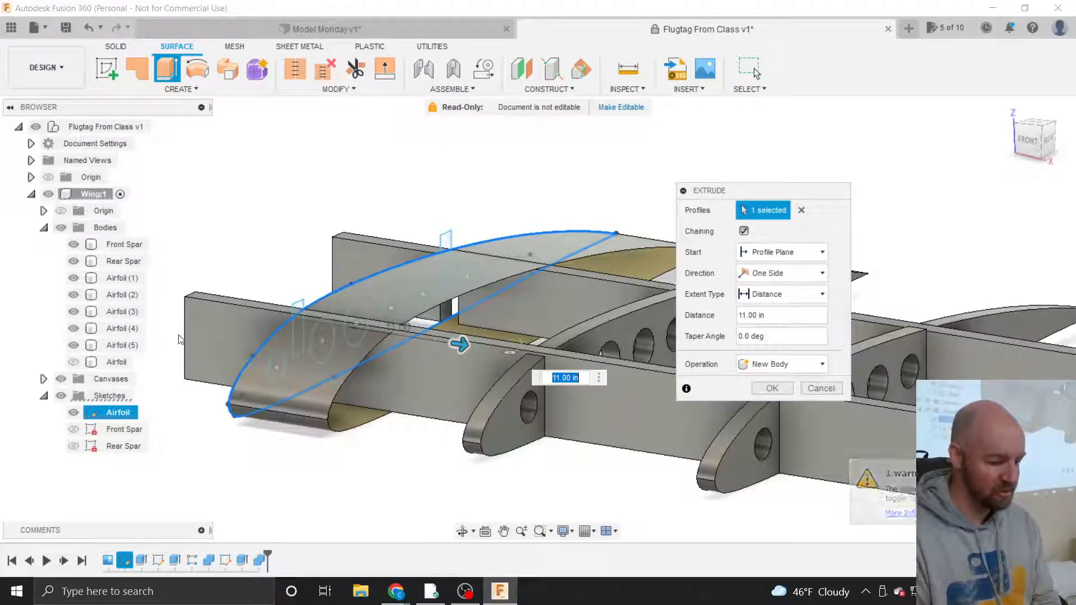
pyautogui.scroll(-2, 185, 342)
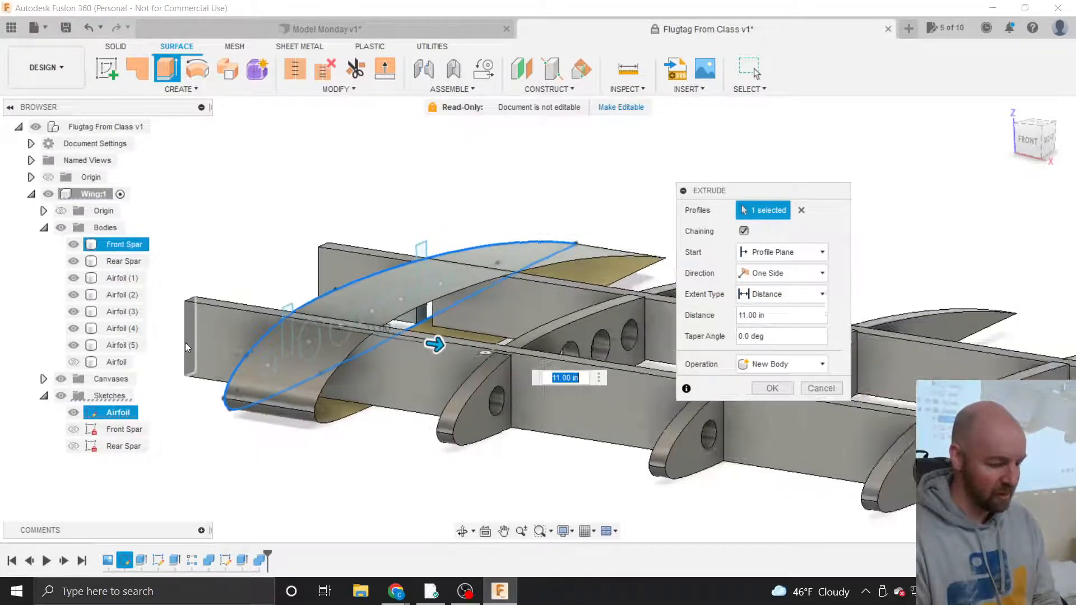
pyautogui.moveTo(395, 344); pyautogui.dragTo(432, 351)
pyautogui.scroll(2, 338, 374)
pyautogui.scroll(3, 339, 374)
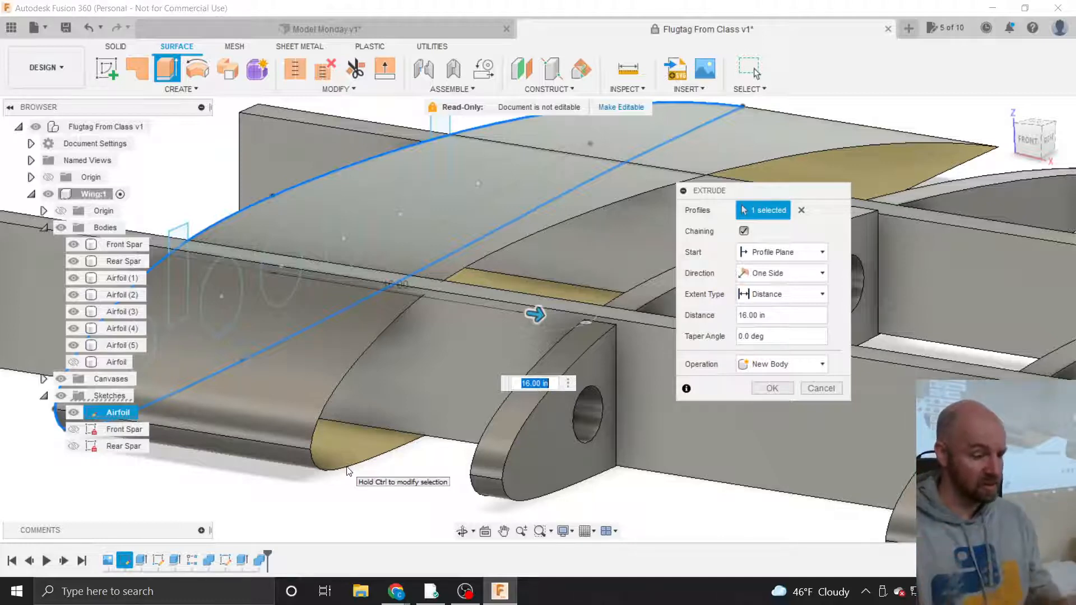
pyautogui.scroll(-4, 341, 445)
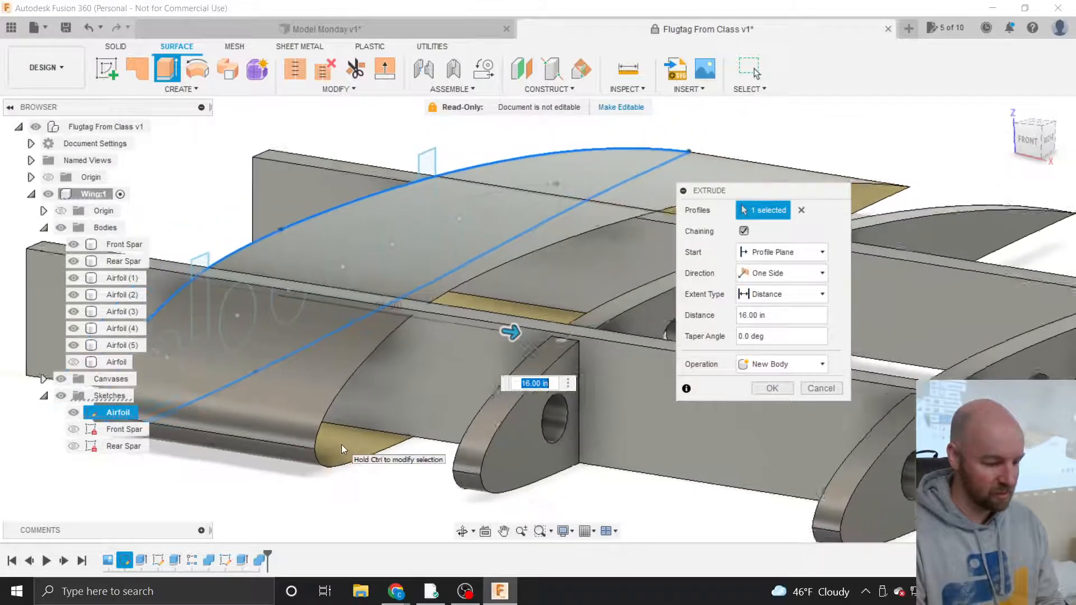
pyautogui.scroll(-3, 305, 165)
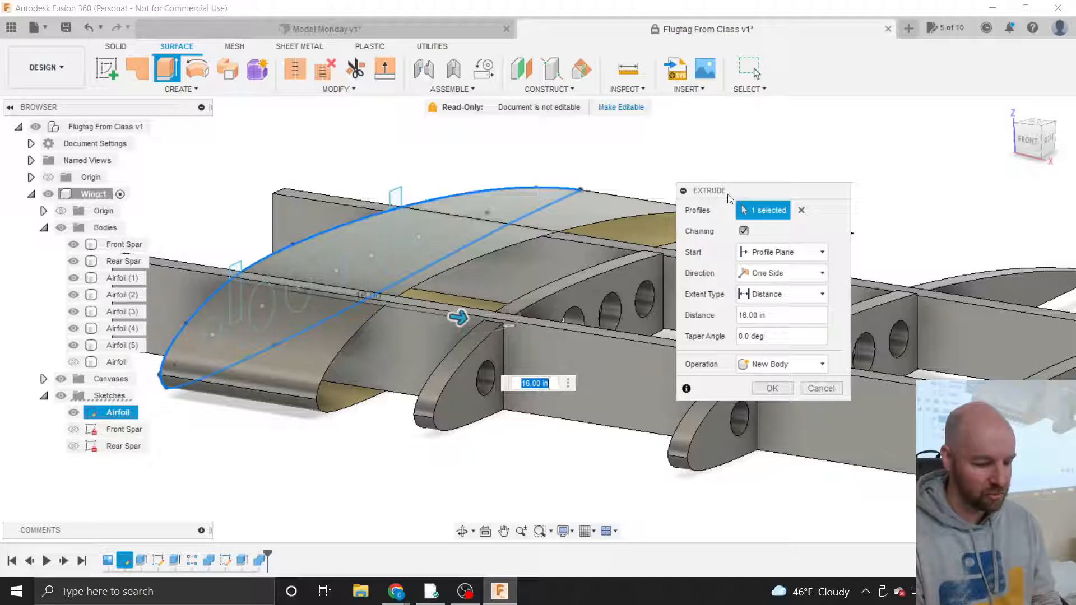
# Set the surface extrusion's direction to Symmetric and increase its distance to 23 in.
pyautogui.moveTo(727, 194); pyautogui.dragTo(664, 165)
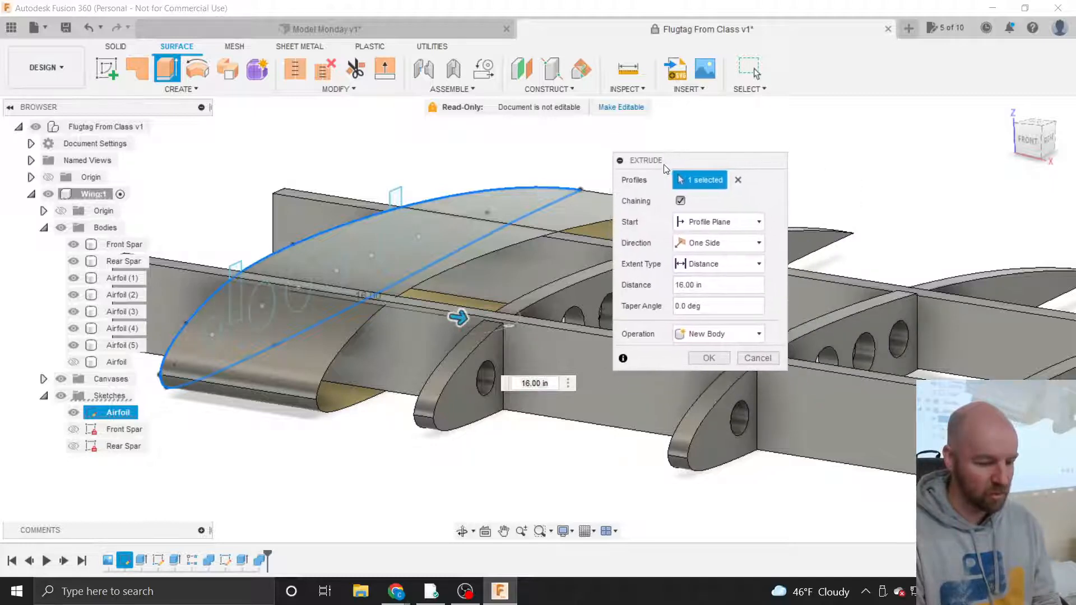
pyautogui.click(715, 247)
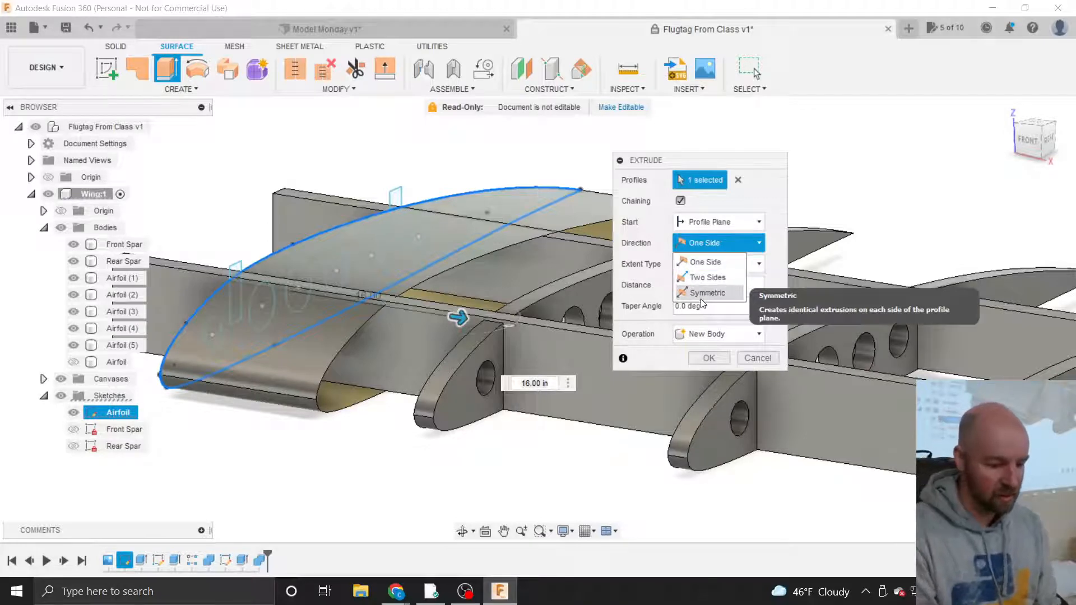
pyautogui.click(704, 293)
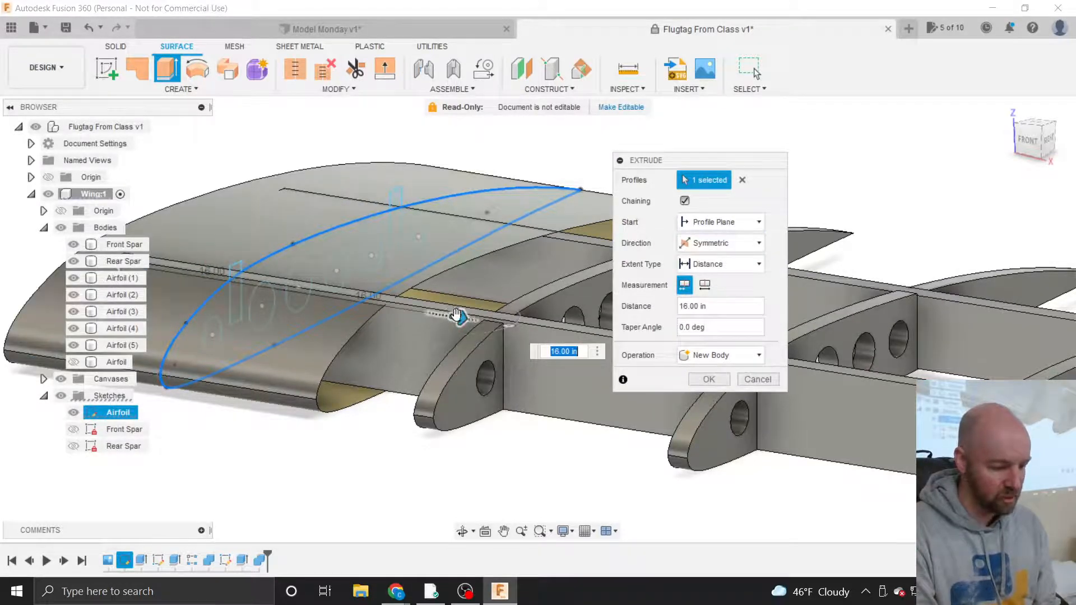
pyautogui.moveTo(456, 313); pyautogui.dragTo(519, 330)
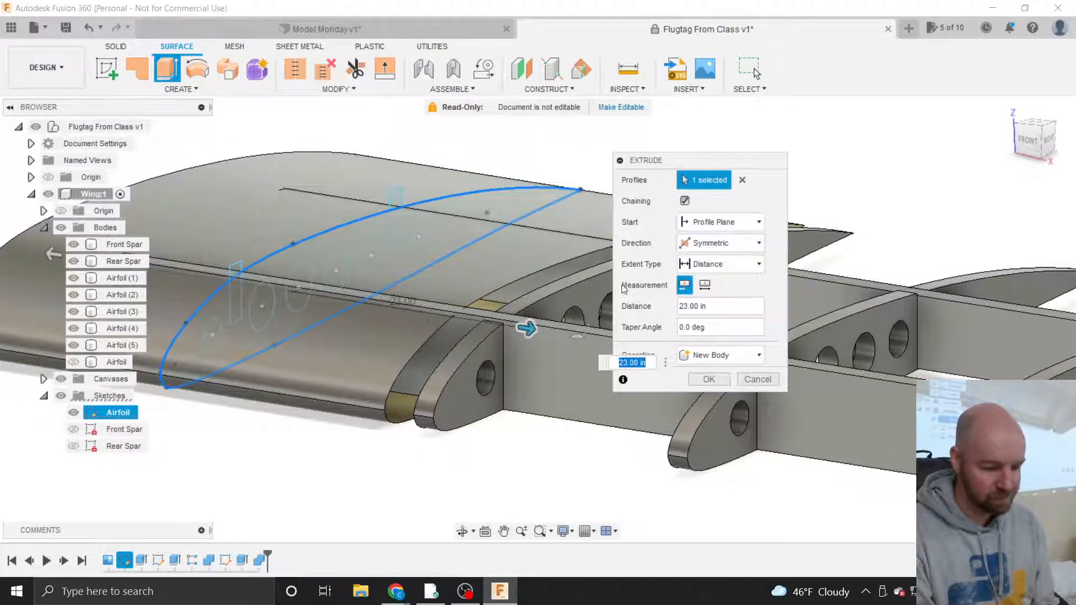
# Set the surface extrusion's direction to Two Sides, with distances of 33 in for Side 1 and 9 in for Side 2.
pyautogui.click(728, 245)
pyautogui.click(724, 277)
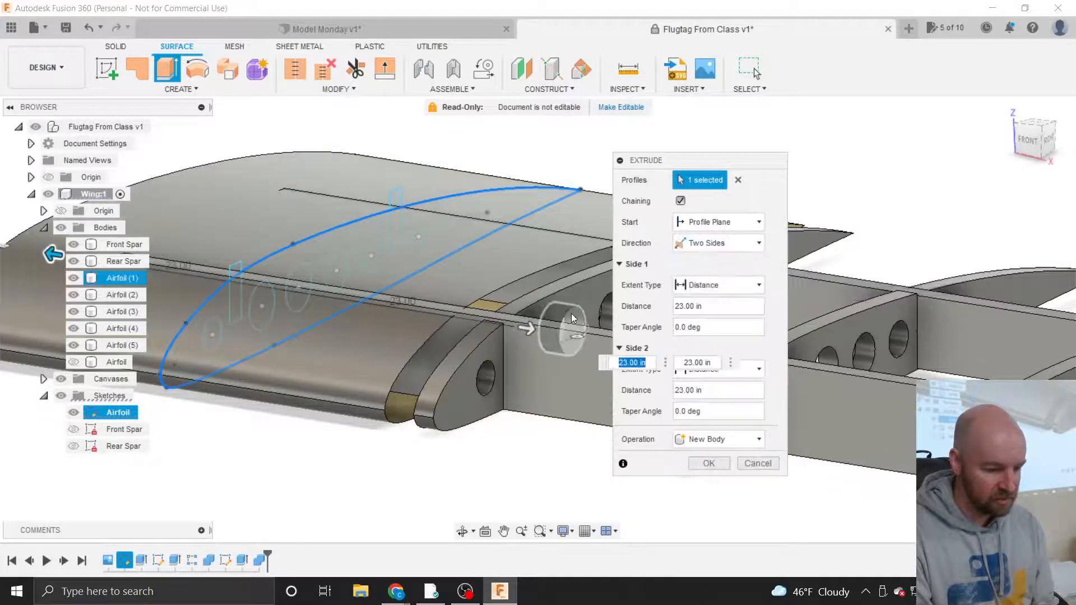
pyautogui.scroll(-3, 291, 435)
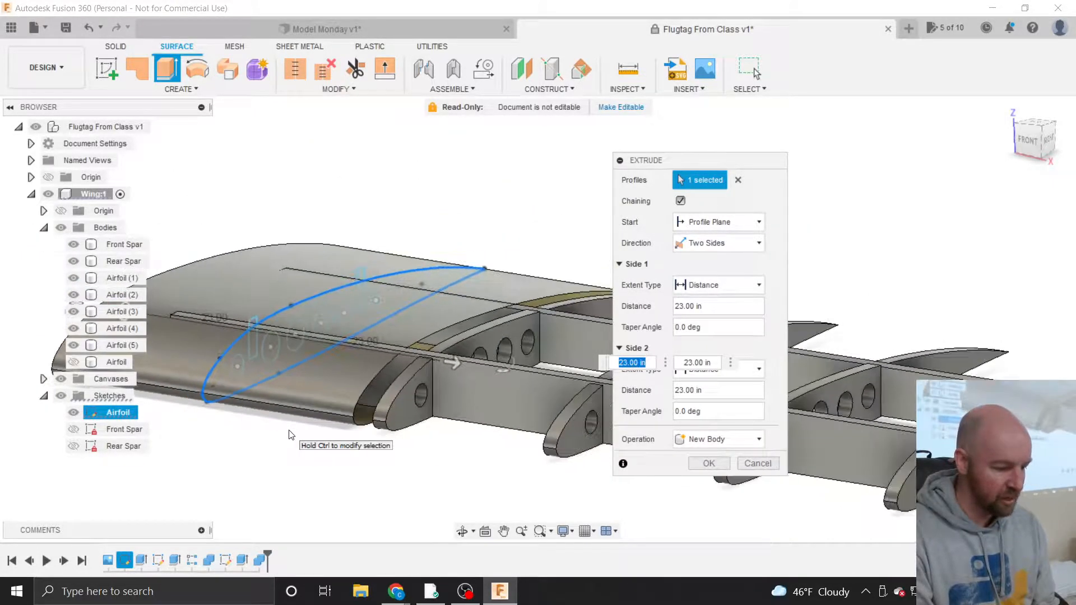
pyautogui.rightClick(289, 436)
pyautogui.click(512, 464)
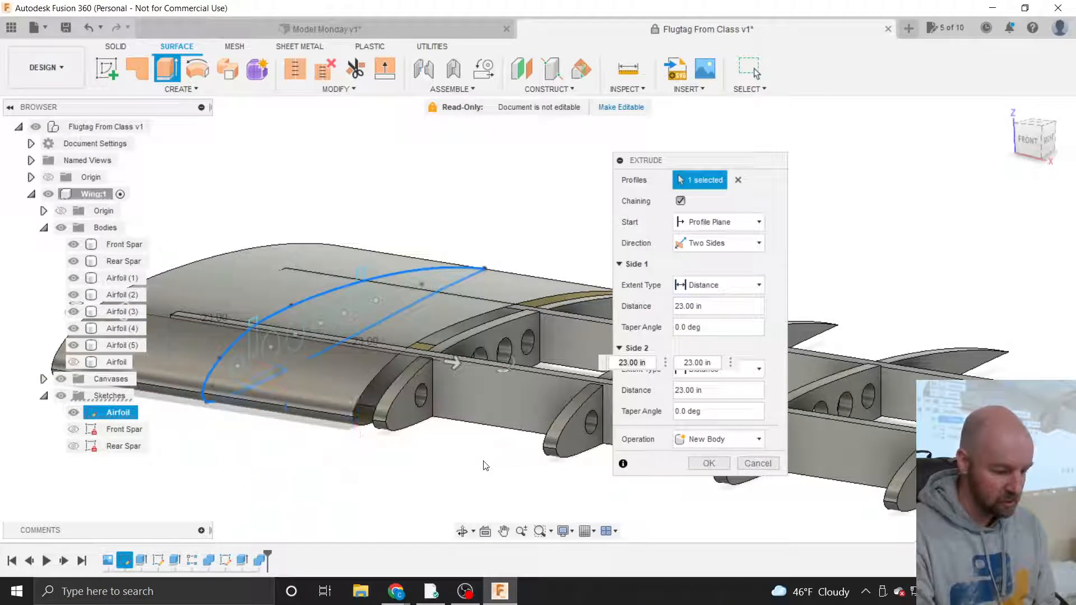
pyautogui.scroll(-2, 404, 422)
pyautogui.moveTo(448, 371); pyautogui.dragTo(501, 378)
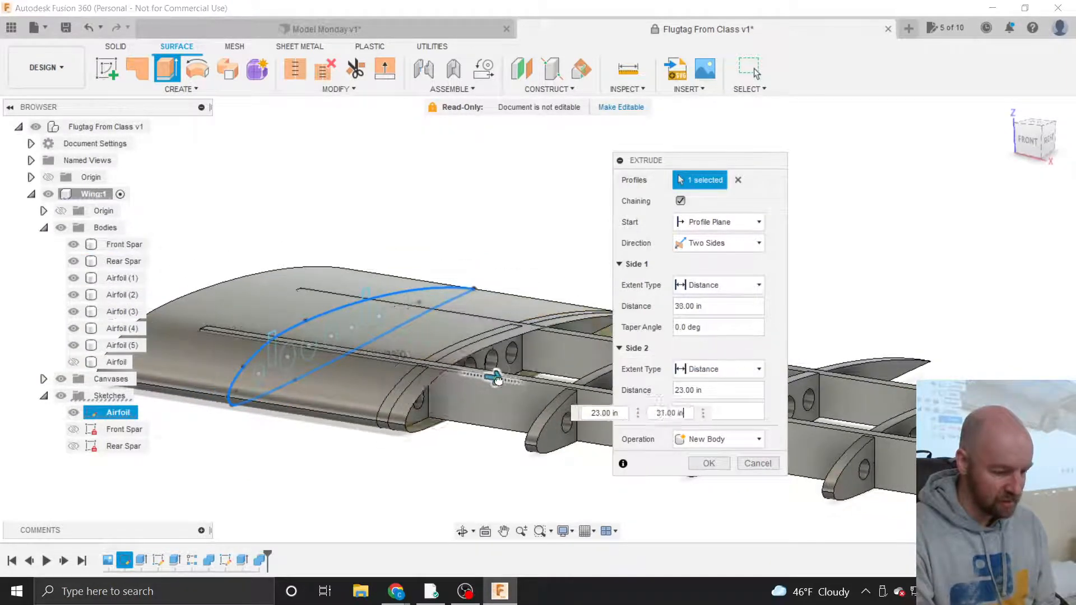
pyautogui.moveTo(161, 325); pyautogui.dragTo(239, 344)
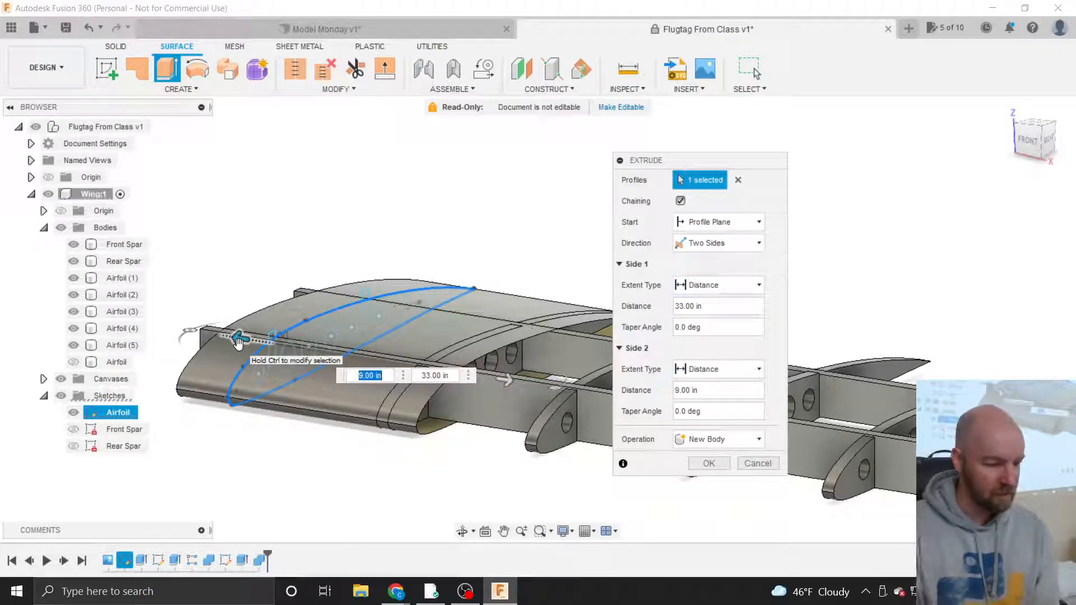
# Set the Side 1 extent type to To Object and end it at the front spar's end face at the far end of the wing.
pyautogui.click(719, 284)
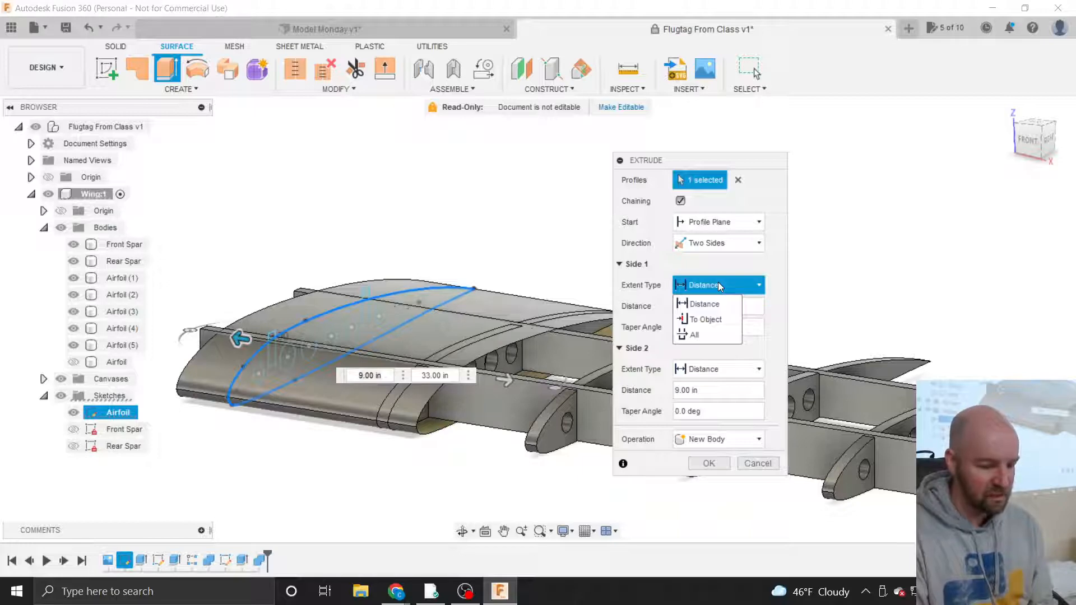
pyautogui.click(694, 320)
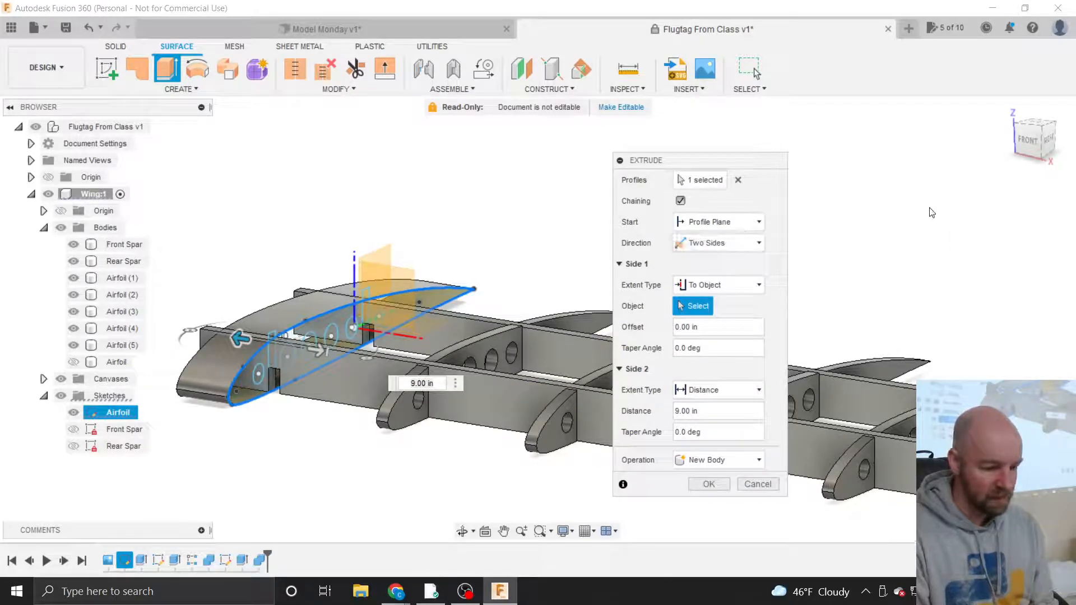
pyautogui.moveTo(1023, 142); pyautogui.dragTo(1011, 129)
pyautogui.scroll(-2, 314, 391)
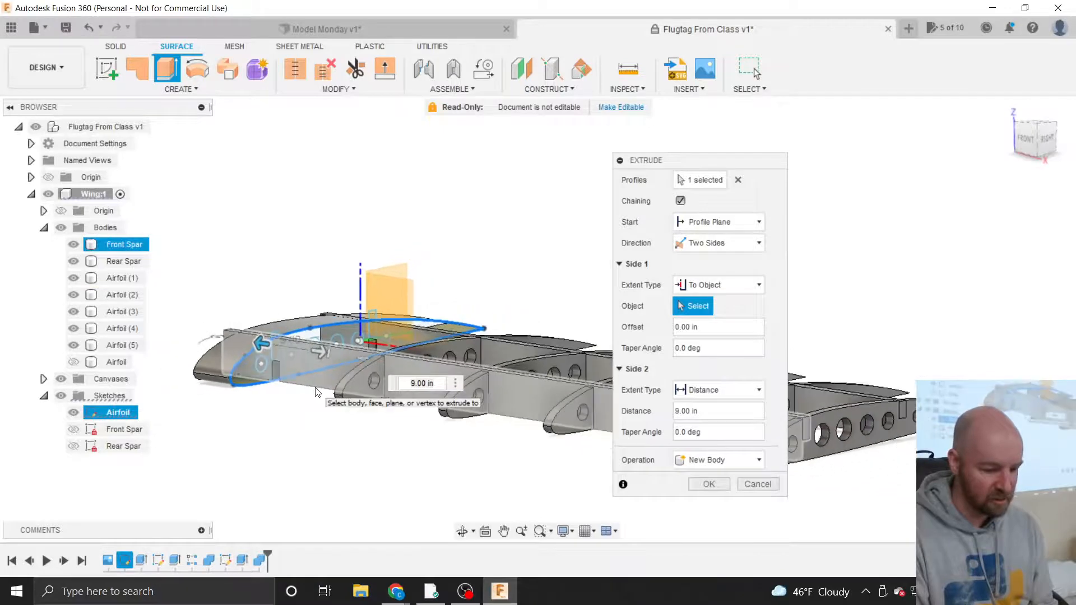
pyautogui.moveTo(647, 165); pyautogui.dragTo(900, 190)
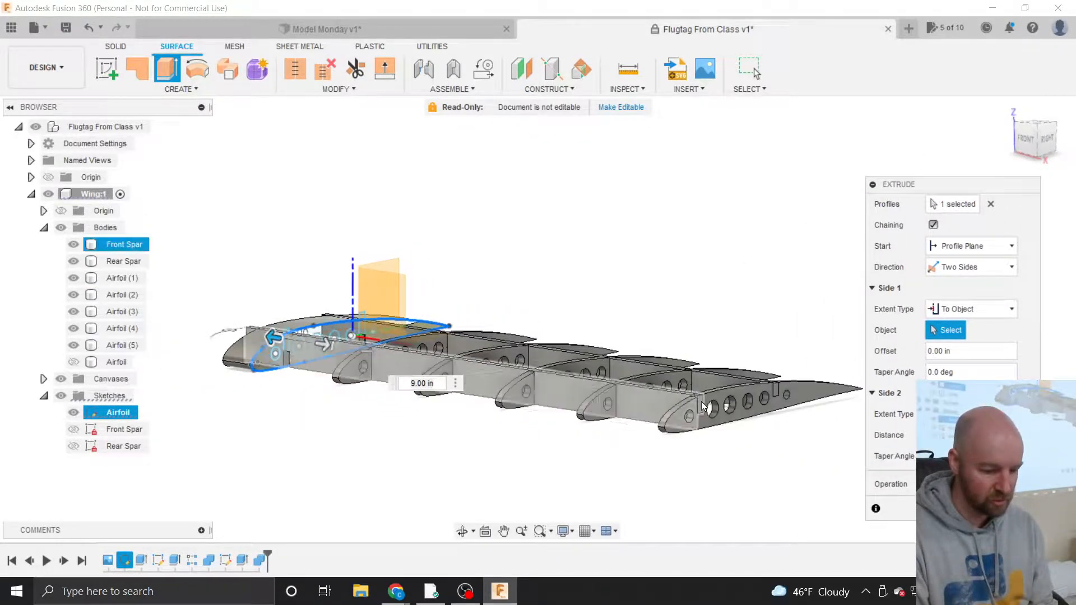
pyautogui.scroll(5, 701, 402)
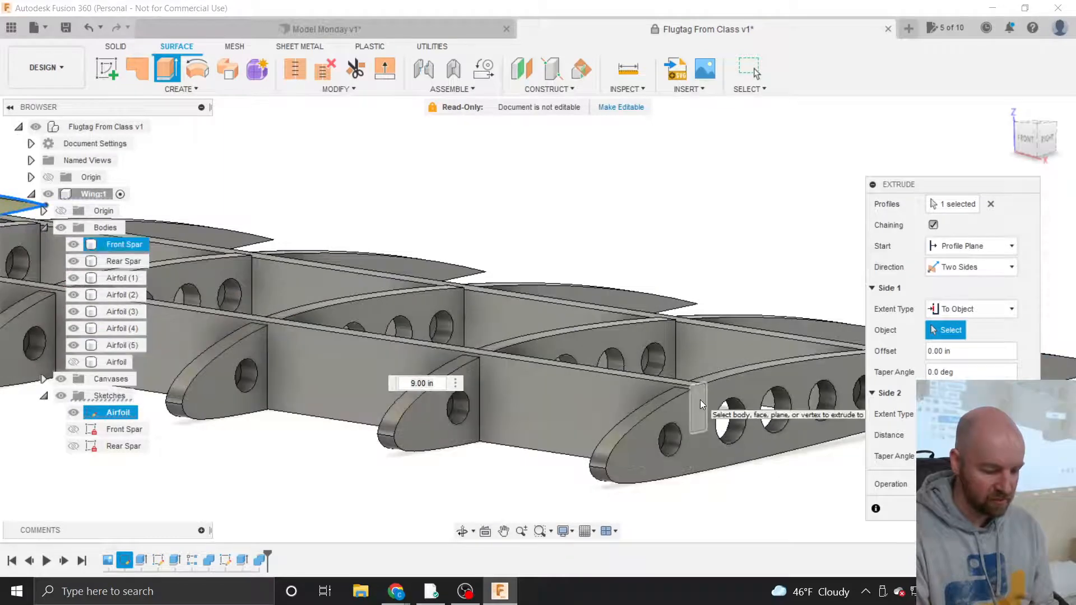
pyautogui.click(700, 400)
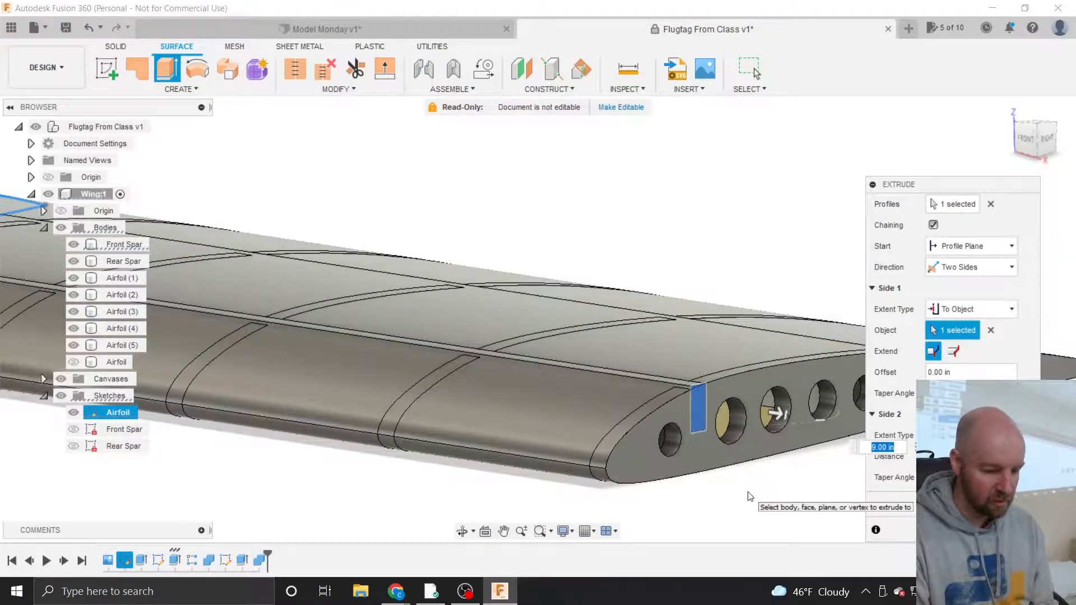
# Set the Side 2 extent type to To Object and end it at the front spar's opposite end face, near the Airfoil sketch.
pyautogui.scroll(-3, 750, 495)
pyautogui.scroll(-2, 750, 496)
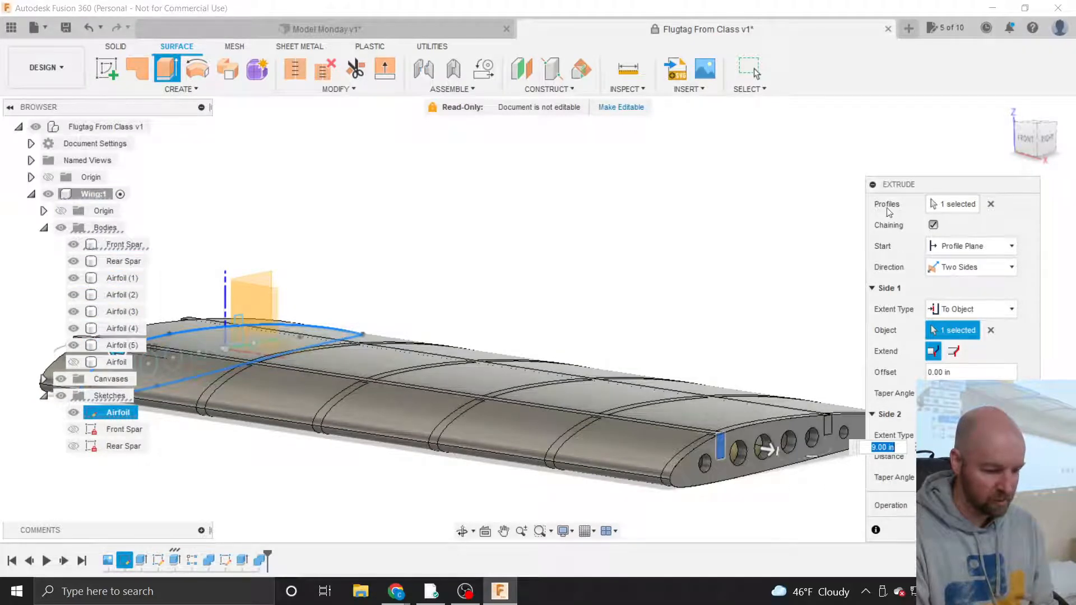
pyautogui.click(1021, 149)
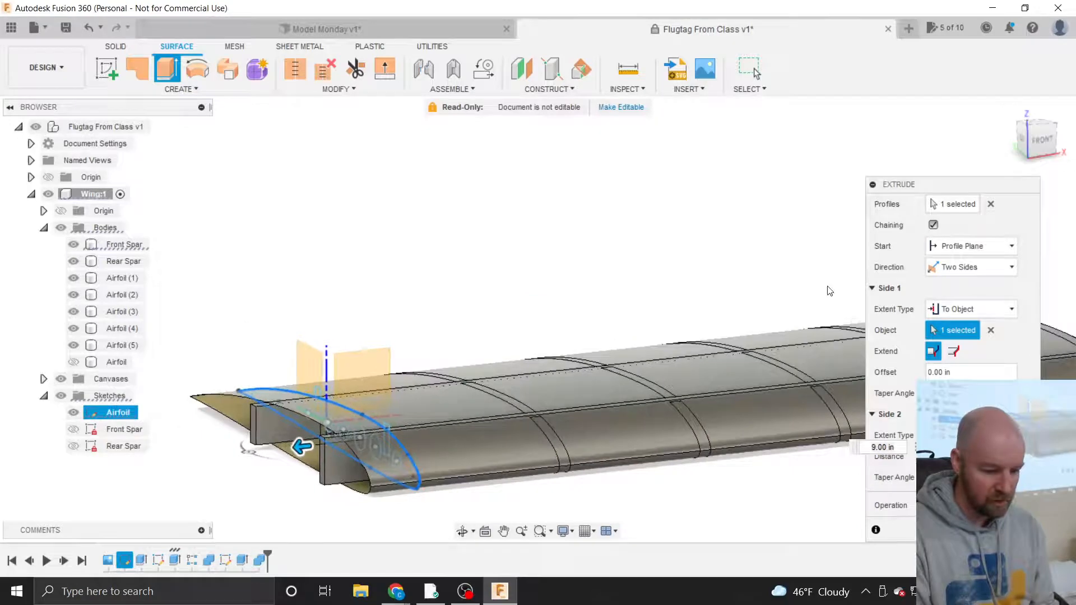
pyautogui.moveTo(926, 185); pyautogui.dragTo(861, 99)
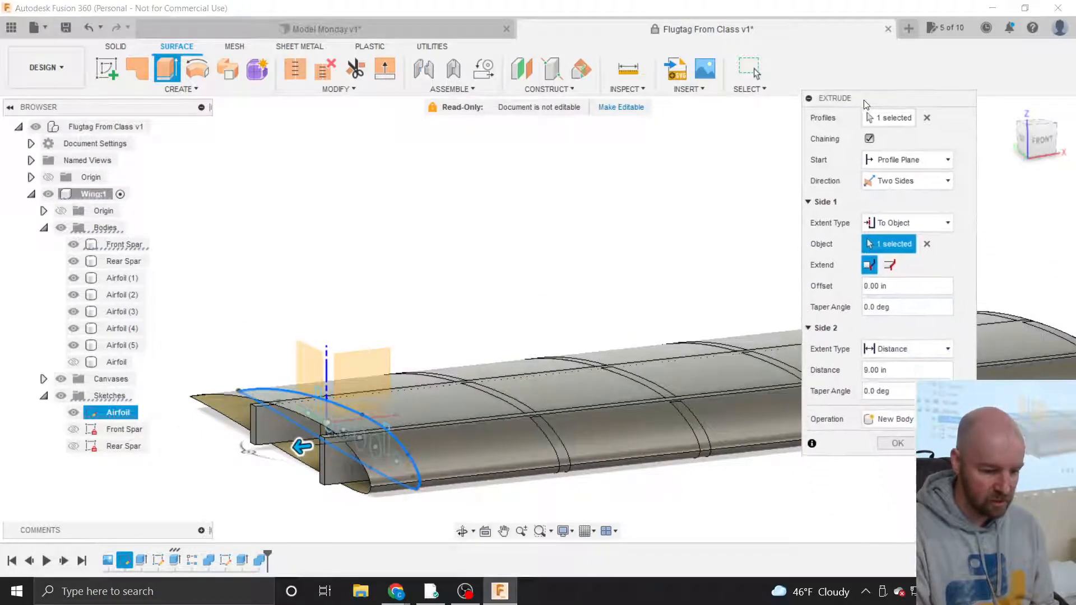
pyautogui.click(893, 352)
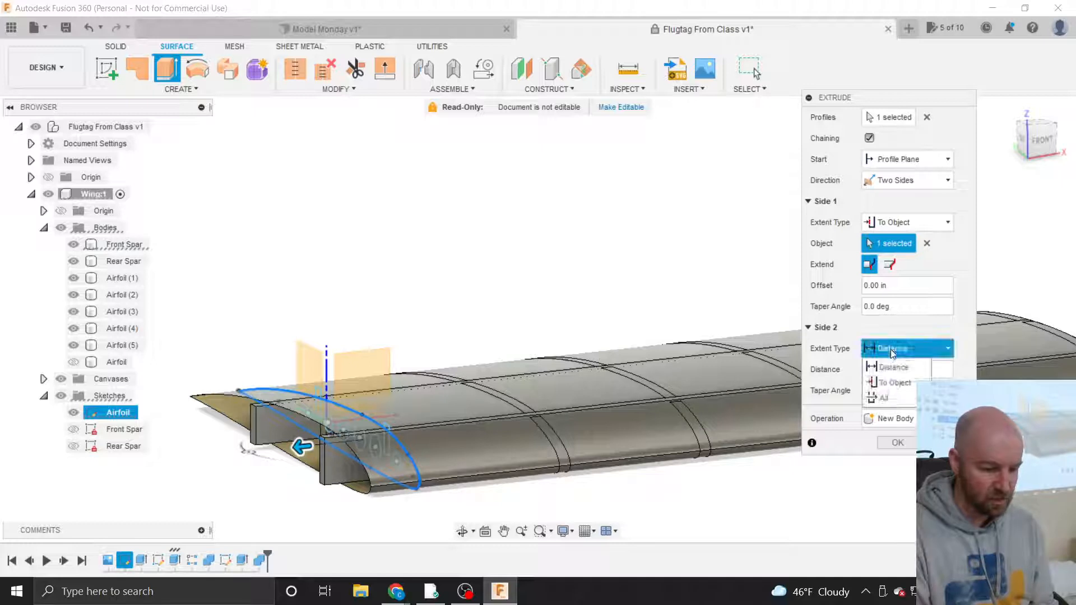
pyautogui.click(899, 383)
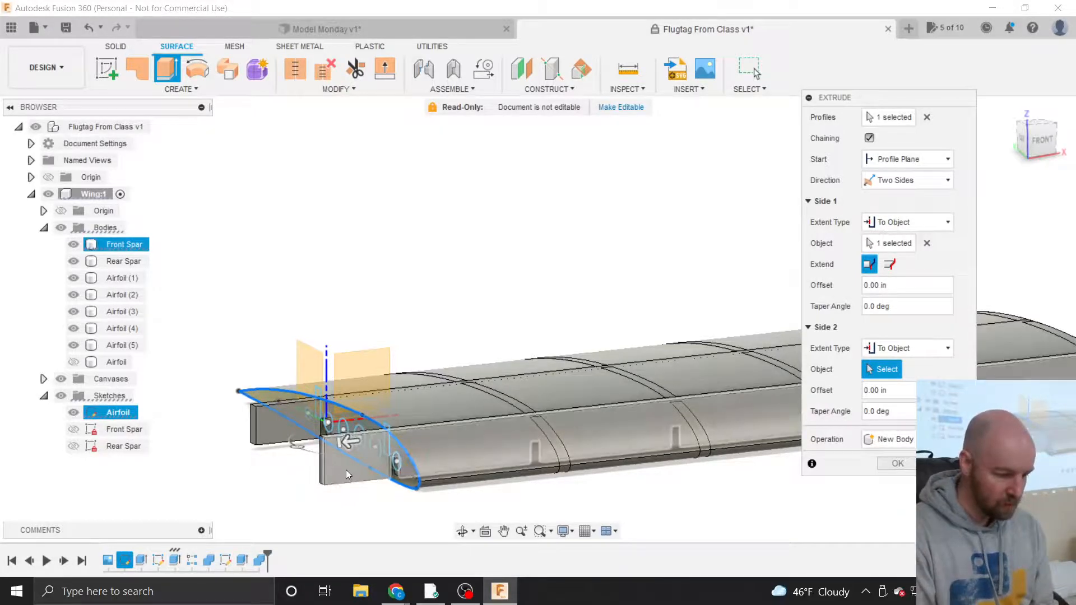
pyautogui.scroll(5, 318, 463)
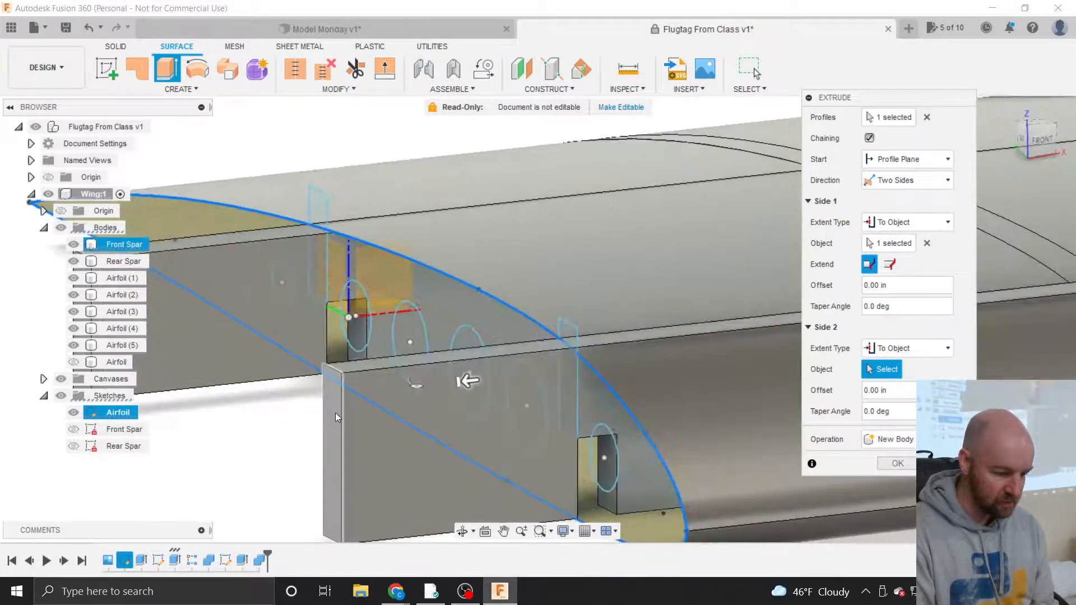
pyautogui.click(335, 412)
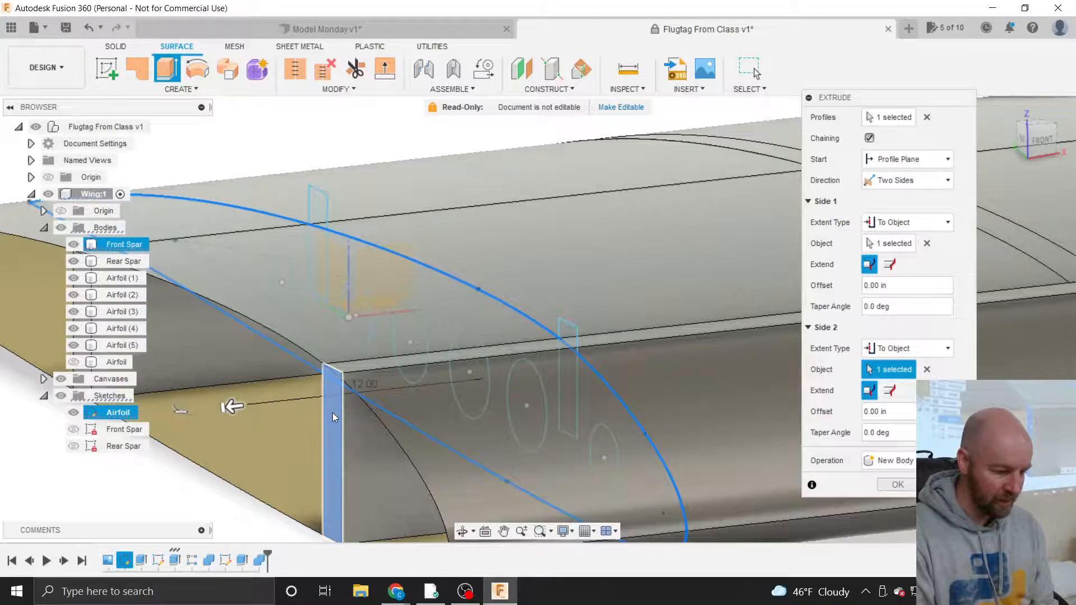
# Keep New Body as the operation and complete the surface extrusion of the wing skin.
pyautogui.scroll(-5, 328, 414)
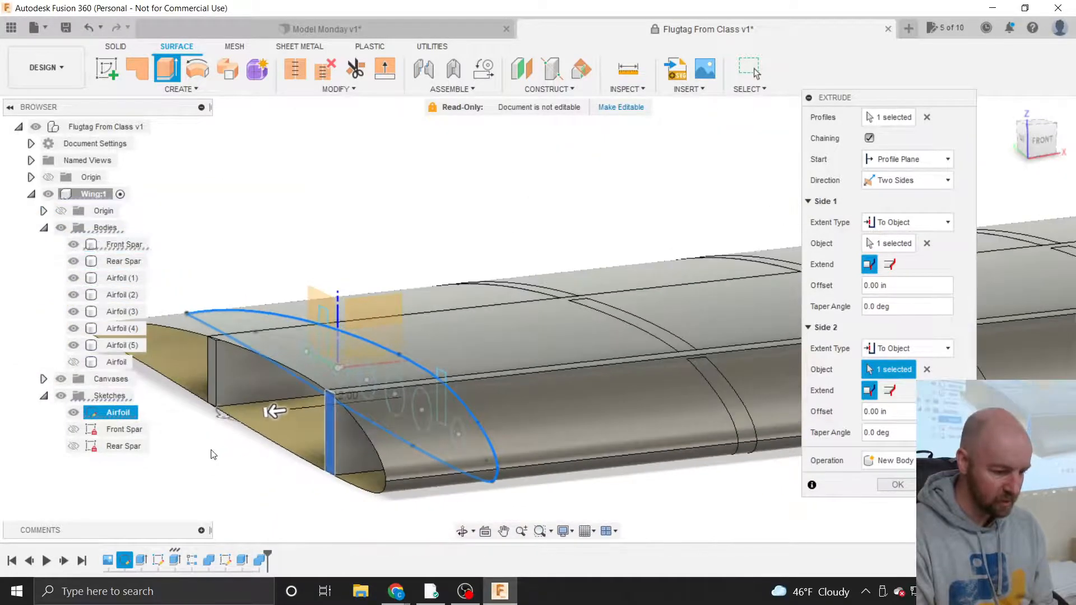
pyautogui.scroll(-4, 213, 454)
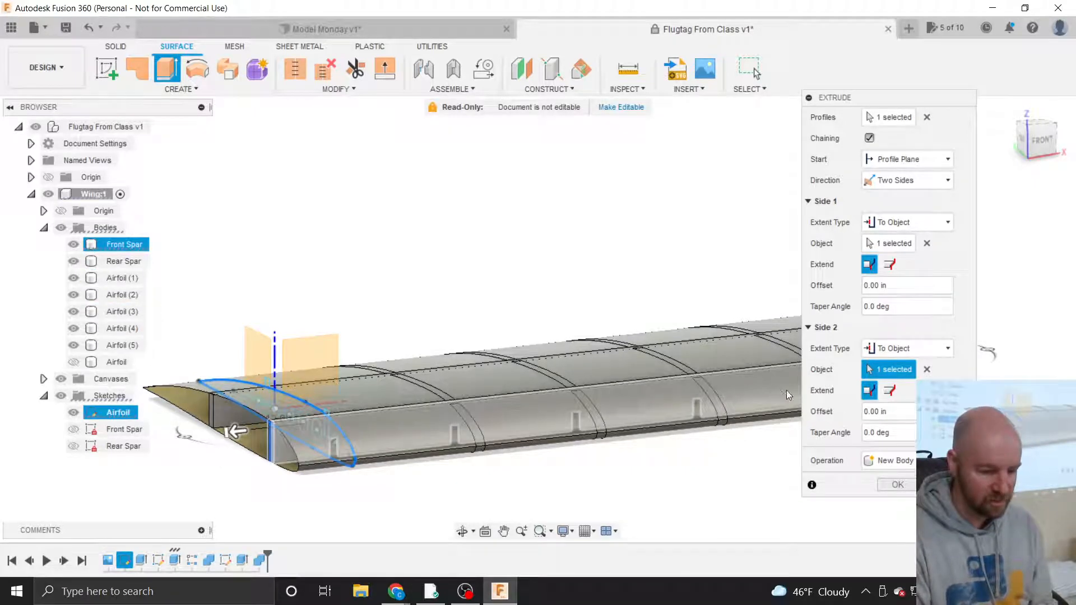
pyautogui.click(899, 457)
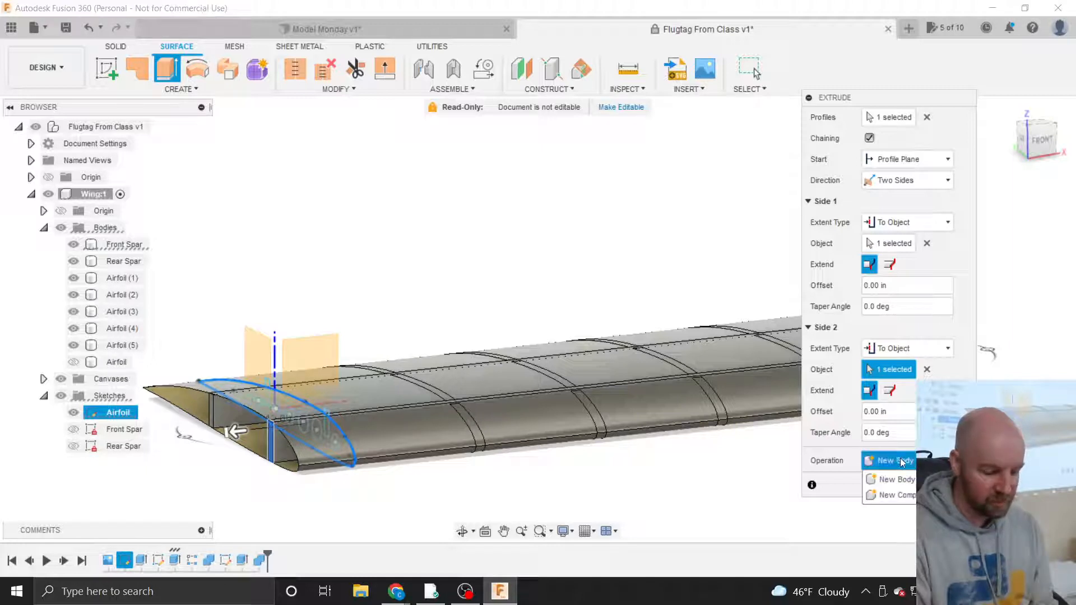
pyautogui.click(899, 459)
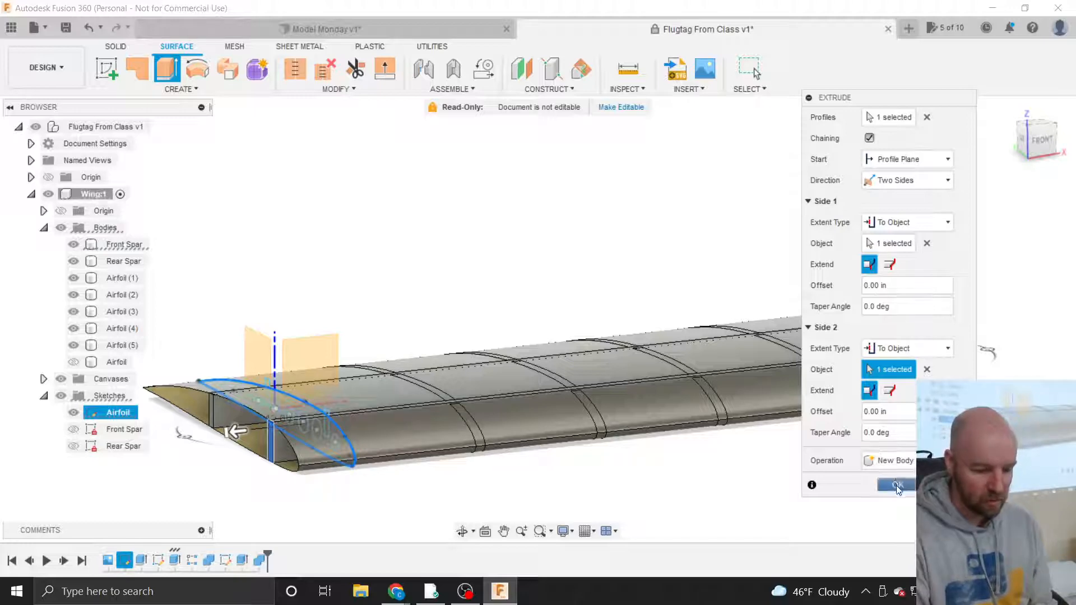
pyautogui.click(896, 483)
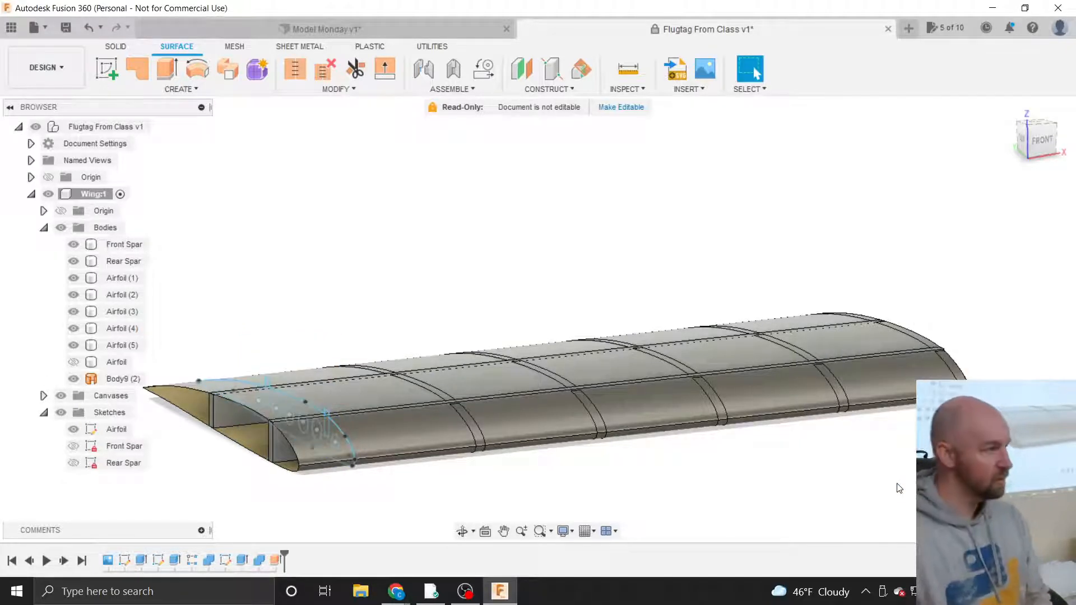
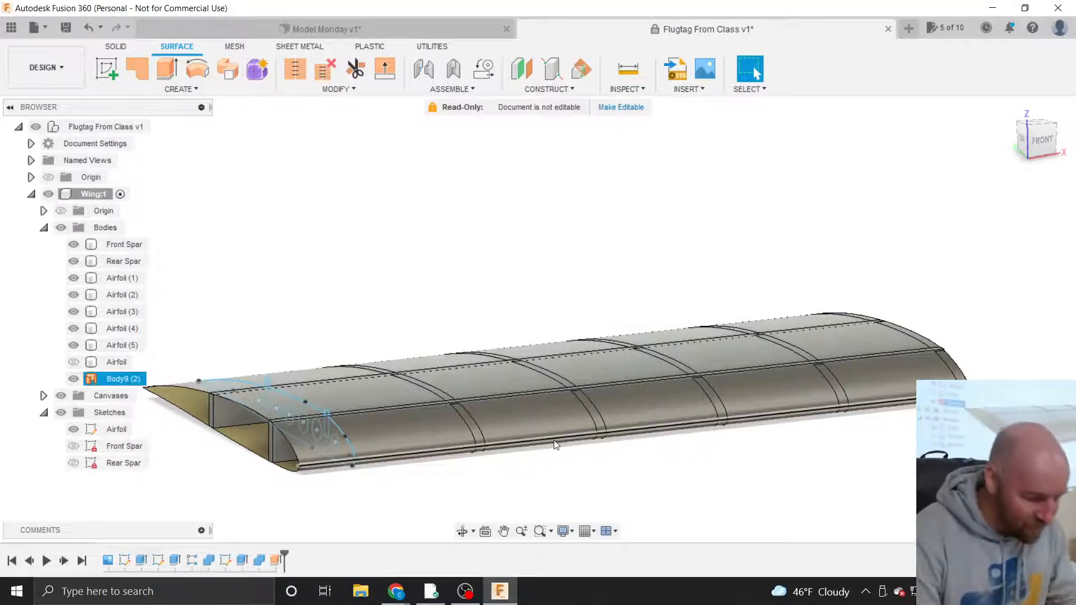
# Examine how the skin surface fits over the spars at the open end of the wing.
pyautogui.scroll(1, 265, 383)
pyautogui.scroll(5, 262, 380)
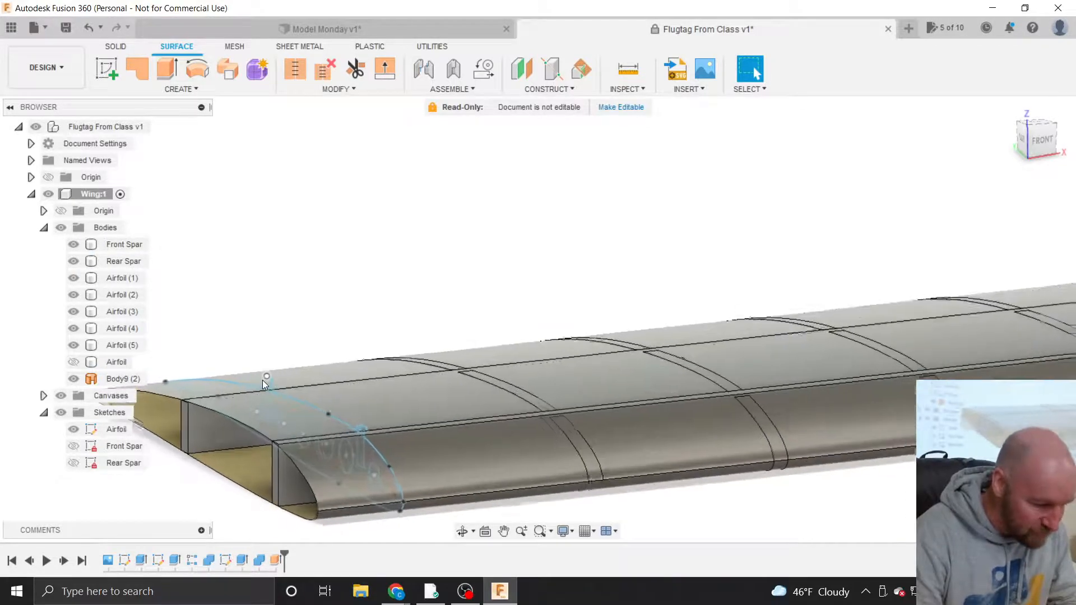
pyautogui.scroll(3, 262, 380)
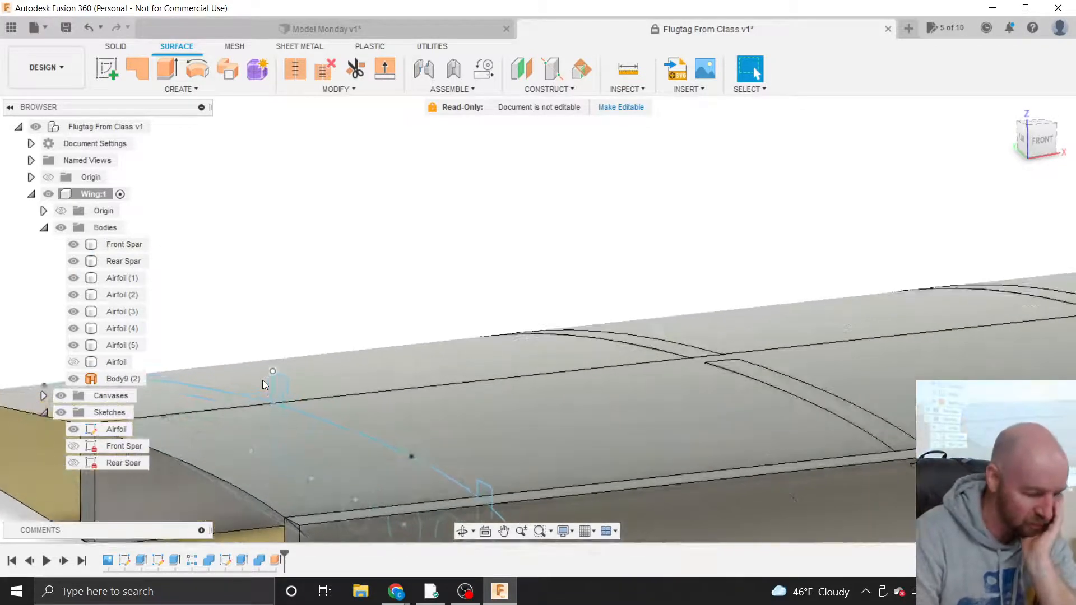
pyautogui.scroll(-3, 576, 412)
pyautogui.scroll(-2, 575, 413)
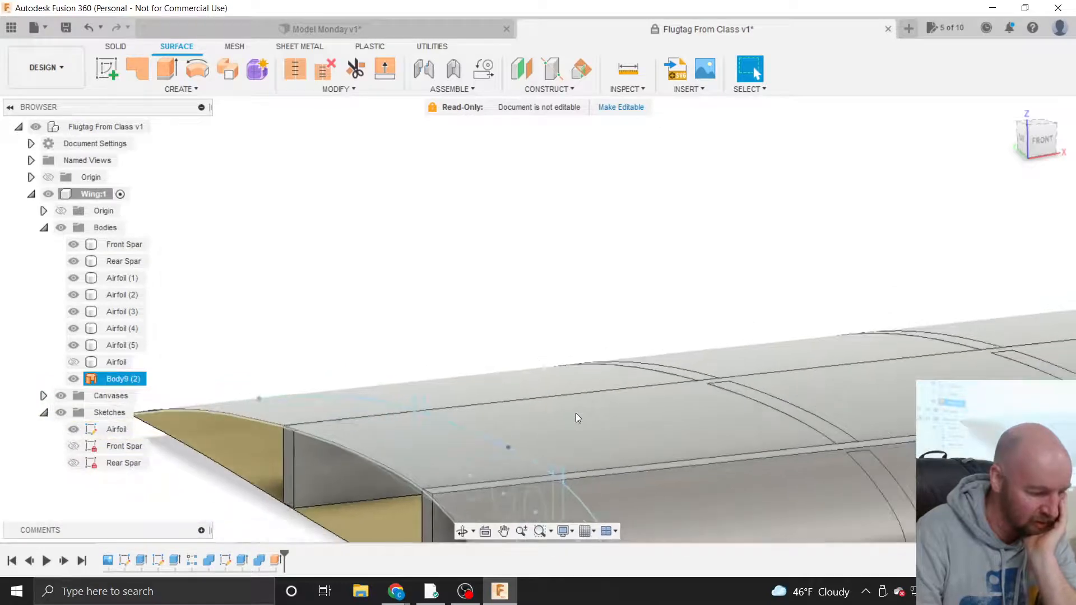
pyautogui.scroll(5, 239, 432)
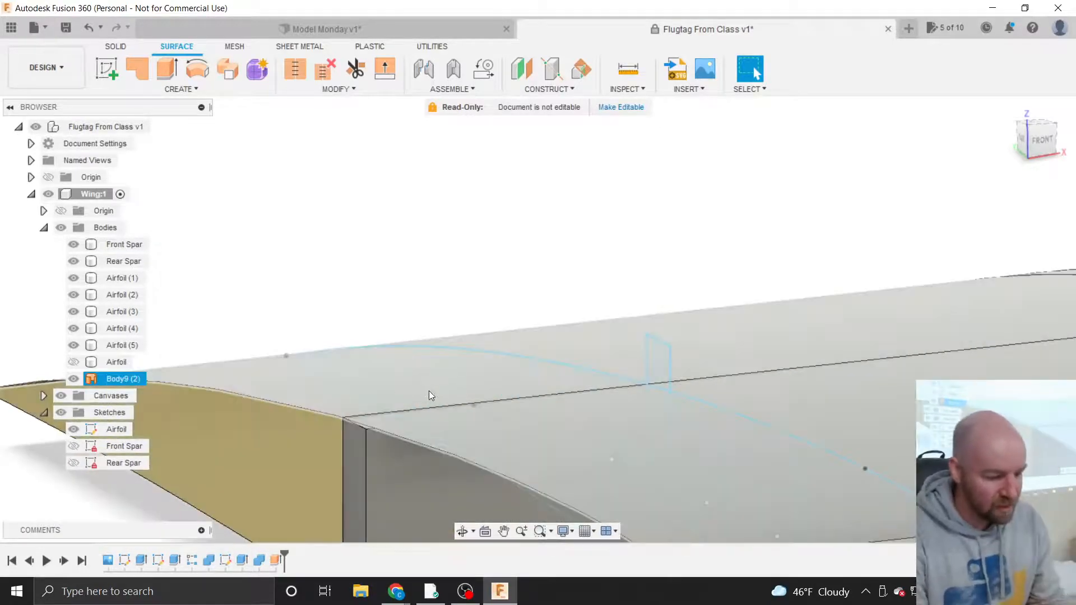
pyautogui.scroll(-4, 451, 409)
pyautogui.scroll(-5, 334, 374)
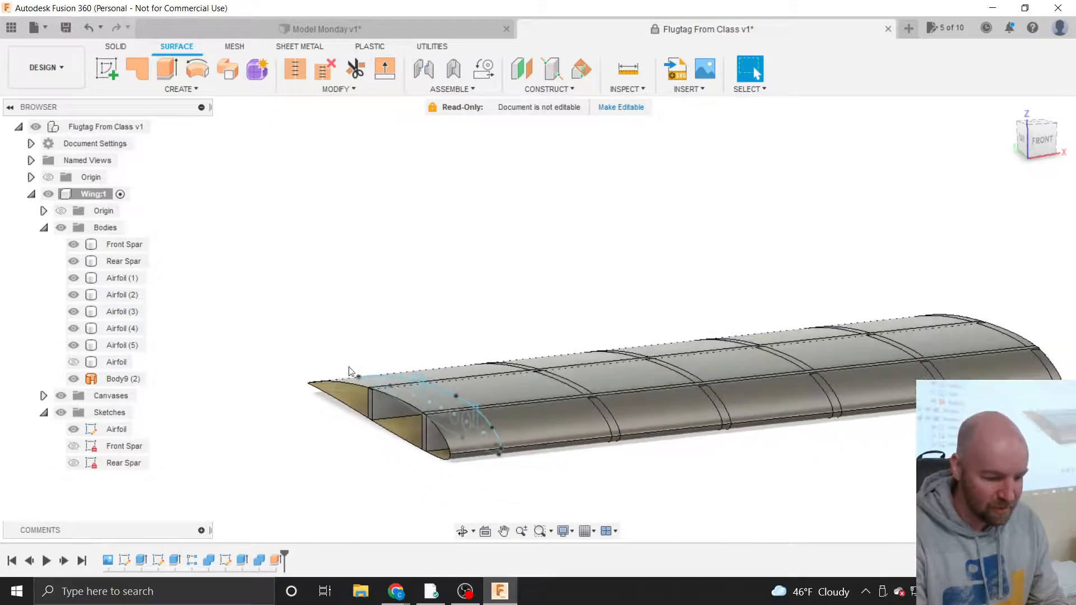
# Inspect the skin surface, the rear spar's upper edge and the Airfoil sketch's upper curve by selecting them near the wing's open end.
pyautogui.scroll(1, 690, 315)
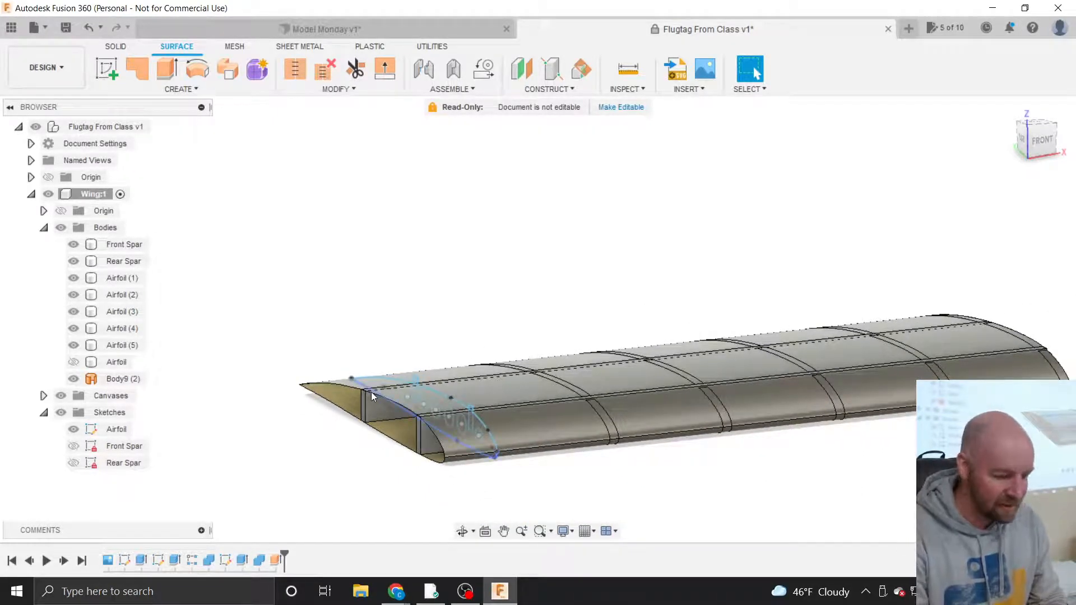
pyautogui.scroll(5, 370, 391)
pyautogui.scroll(4, 371, 391)
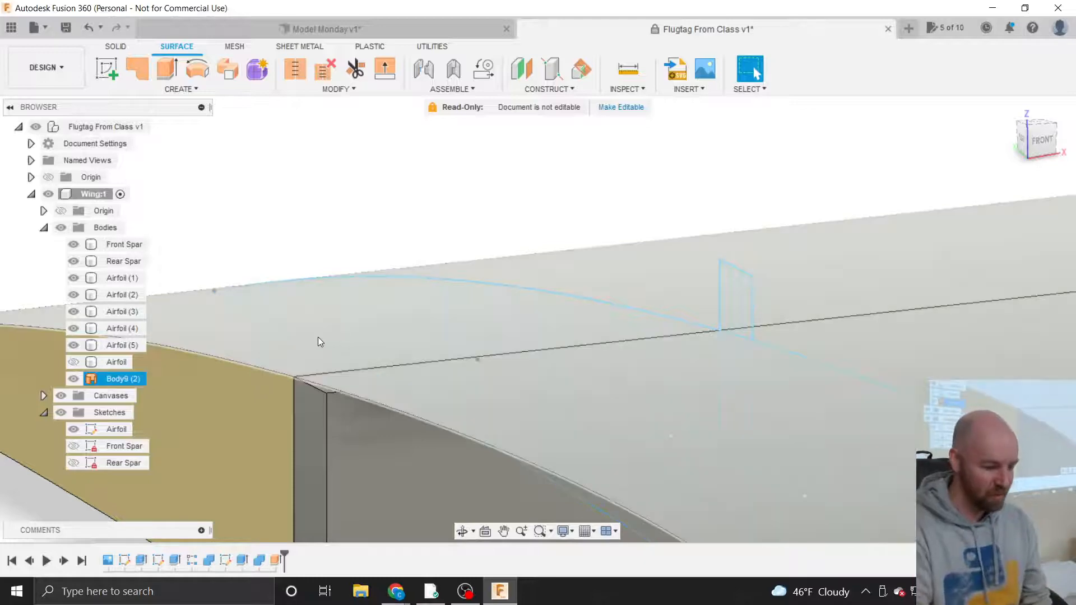
pyautogui.click(318, 337)
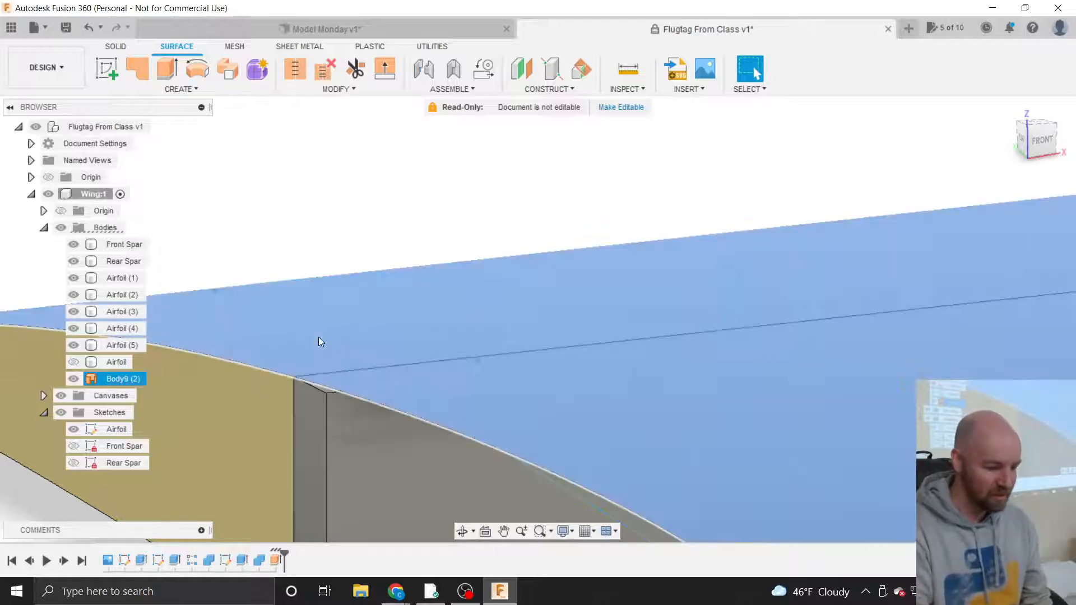
pyautogui.click(329, 378)
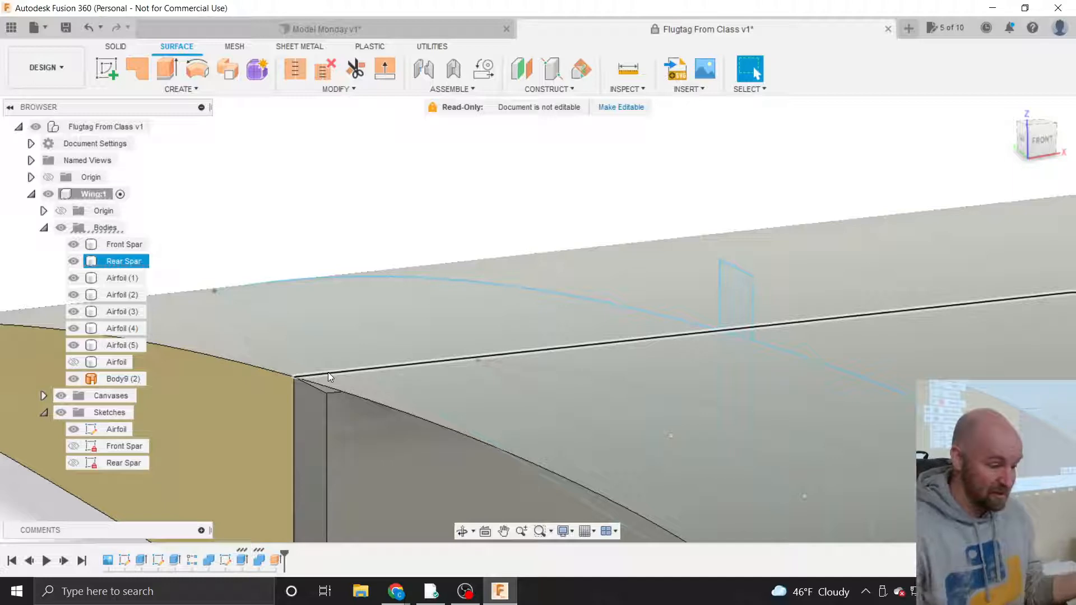
pyautogui.click(275, 277)
pyautogui.scroll(-3, 274, 278)
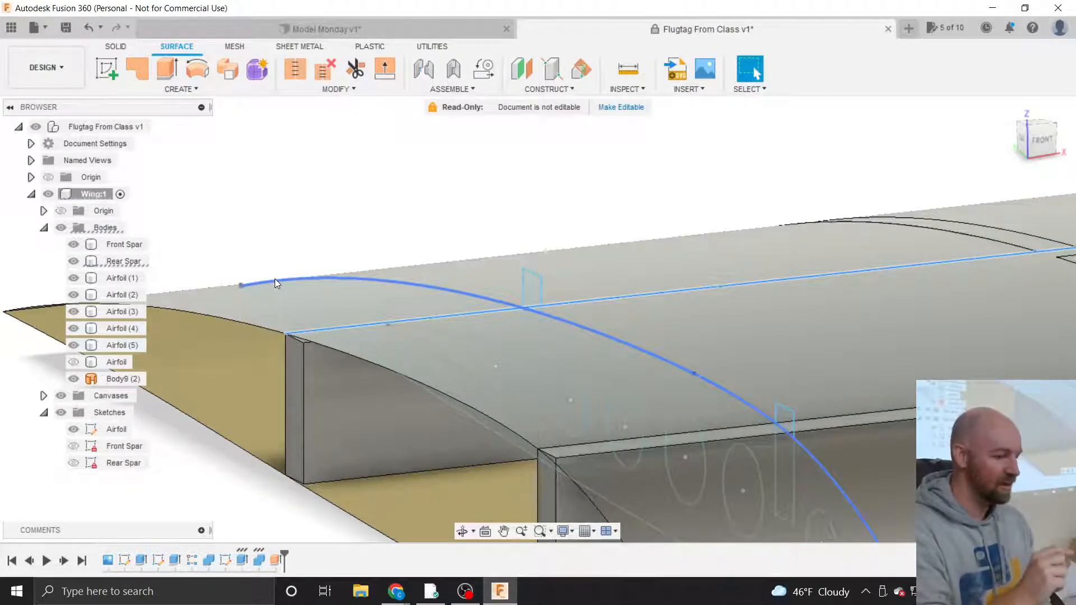
pyautogui.scroll(-5, 233, 268)
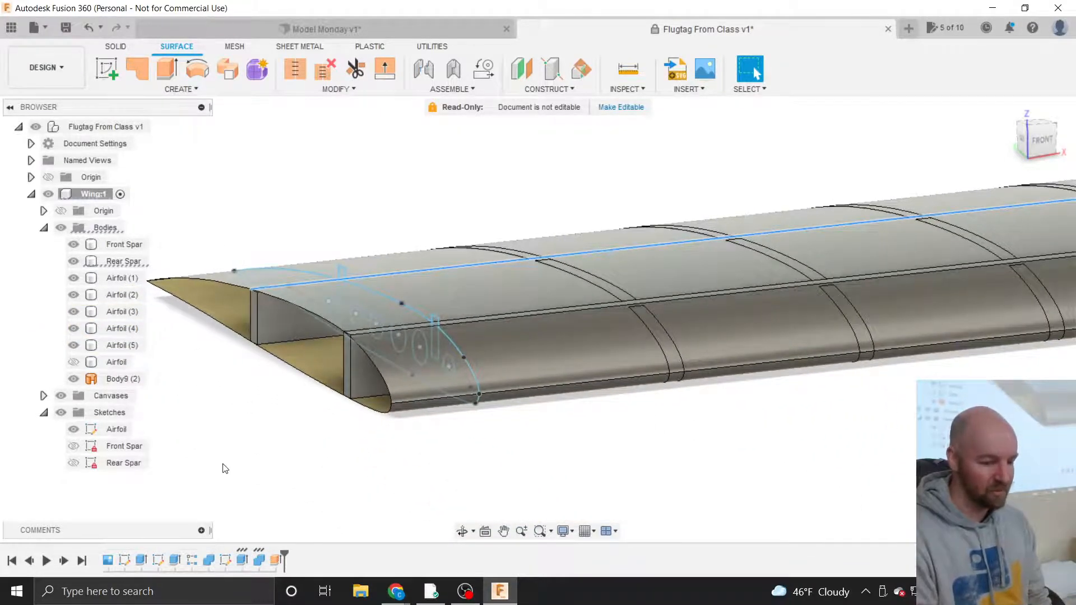
# Examine how the skin surface fits over the first rib by selecting both edges of the rib's front section.
pyautogui.scroll(-4, 224, 468)
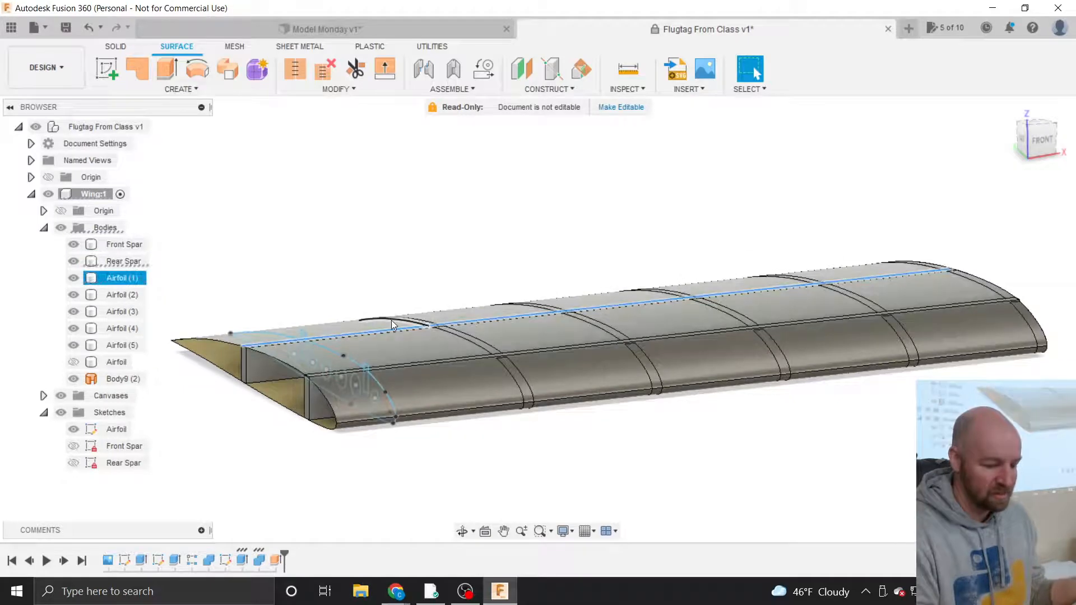
pyautogui.scroll(2, 391, 320)
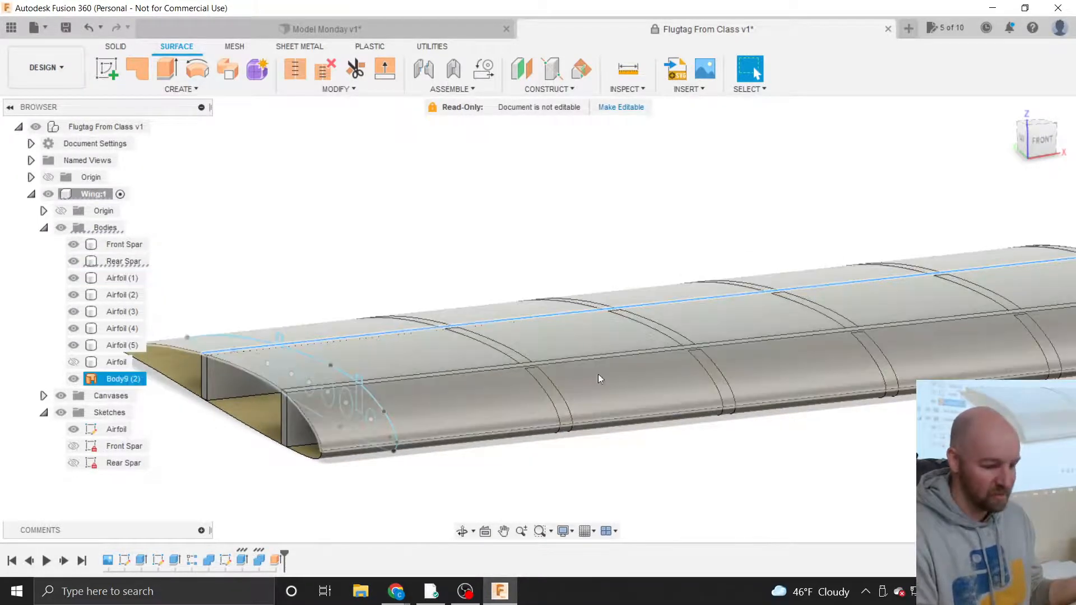
pyautogui.scroll(3, 573, 399)
pyautogui.scroll(3, 573, 398)
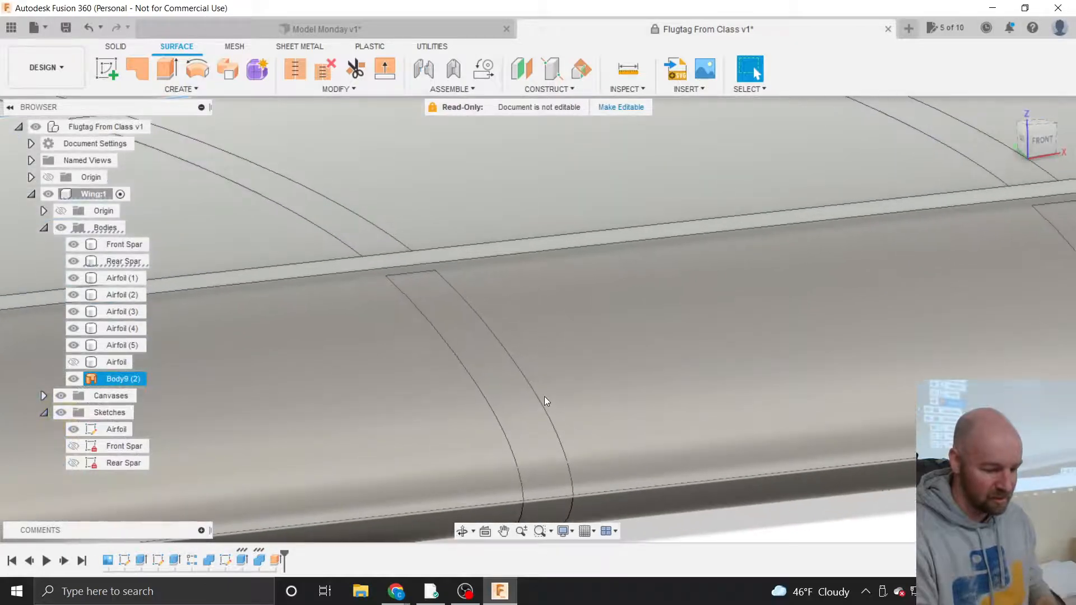
pyautogui.scroll(2, 543, 395)
pyautogui.click(537, 397)
pyautogui.scroll(-1, 525, 395)
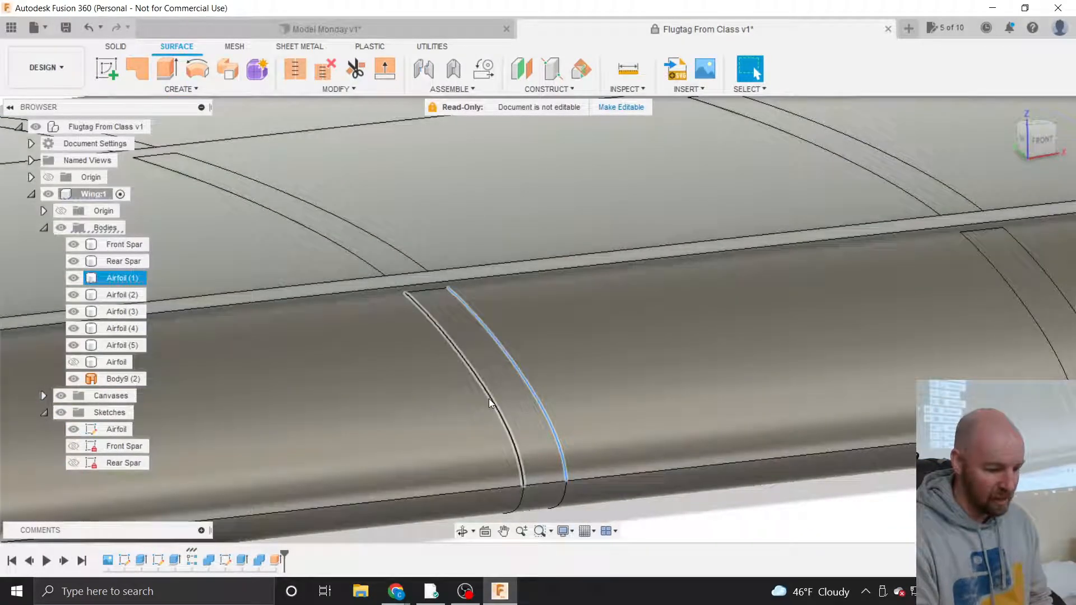
pyautogui.click(489, 398)
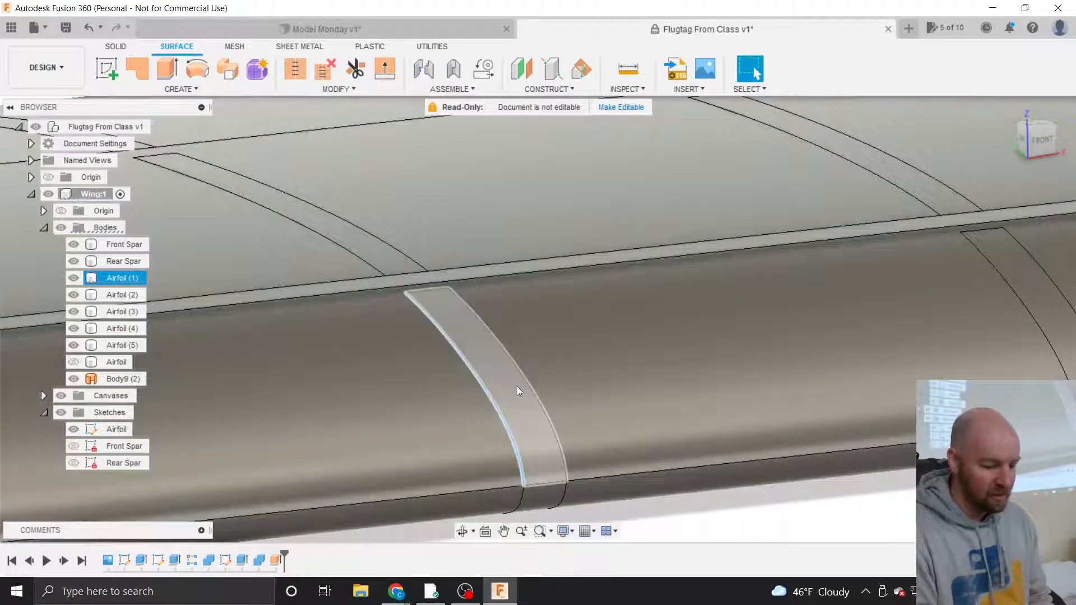
pyautogui.scroll(-2, 664, 446)
pyautogui.scroll(-3, 665, 446)
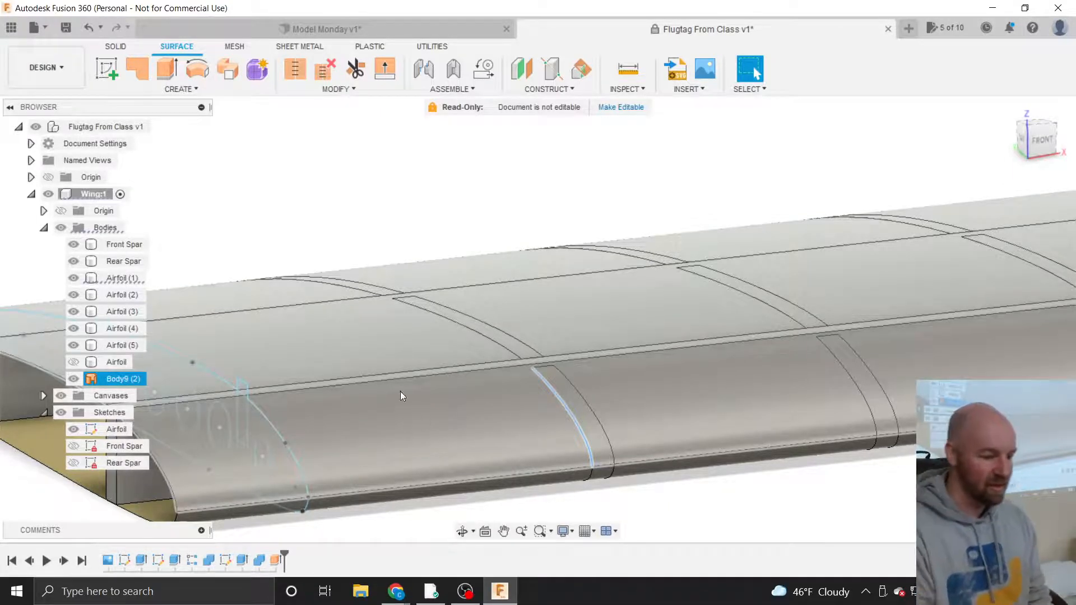
pyautogui.scroll(-2, 361, 207)
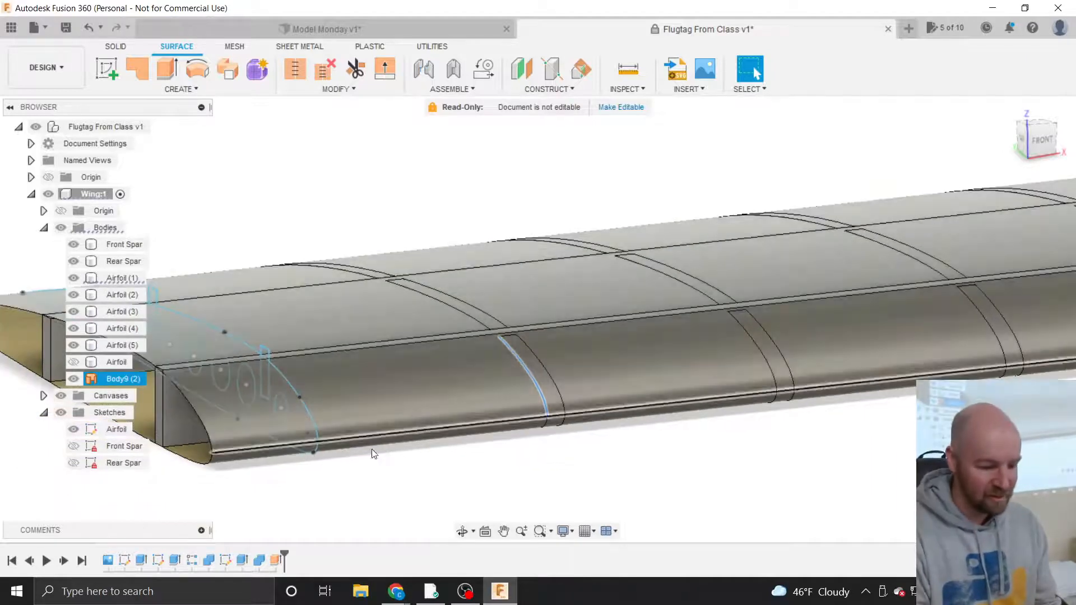
pyautogui.scroll(-2, 402, 478)
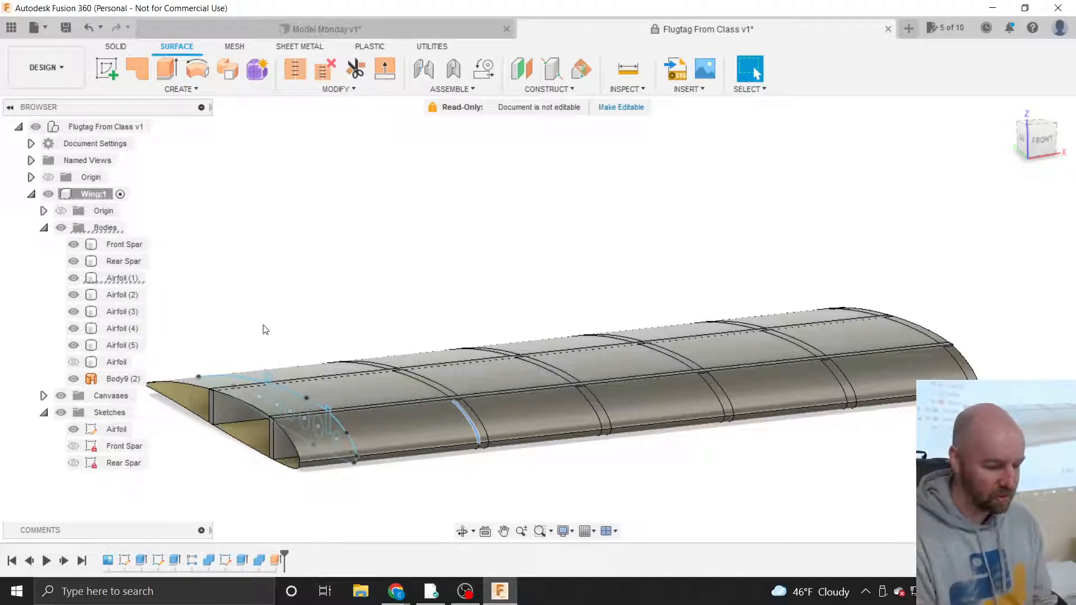
# Rename the wing skin's surface body as "wing coving surface".
pyautogui.click(382, 435)
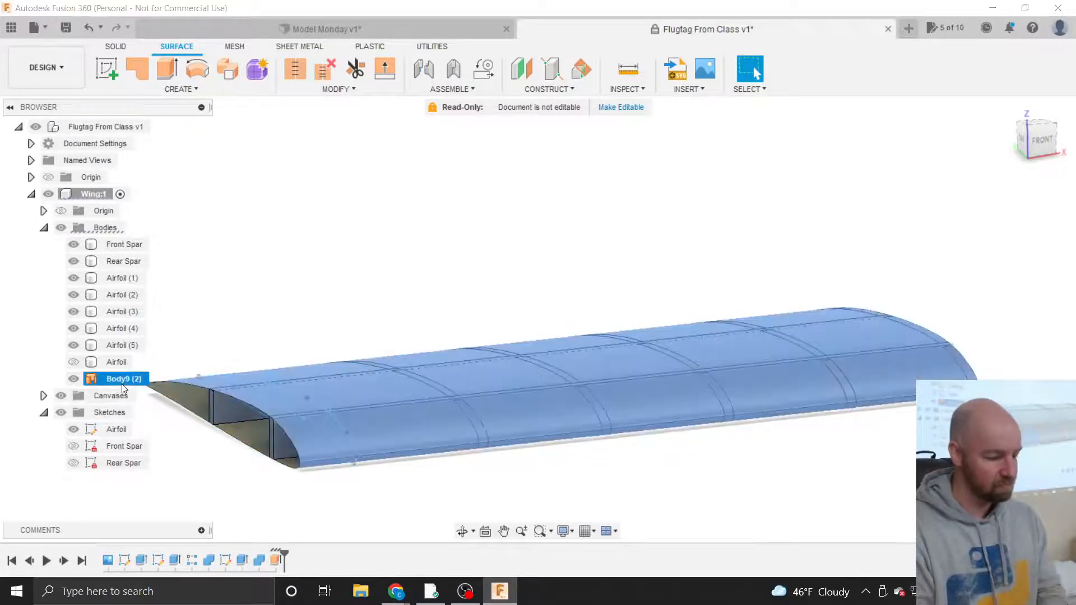
pyautogui.doubleClick(115, 380)
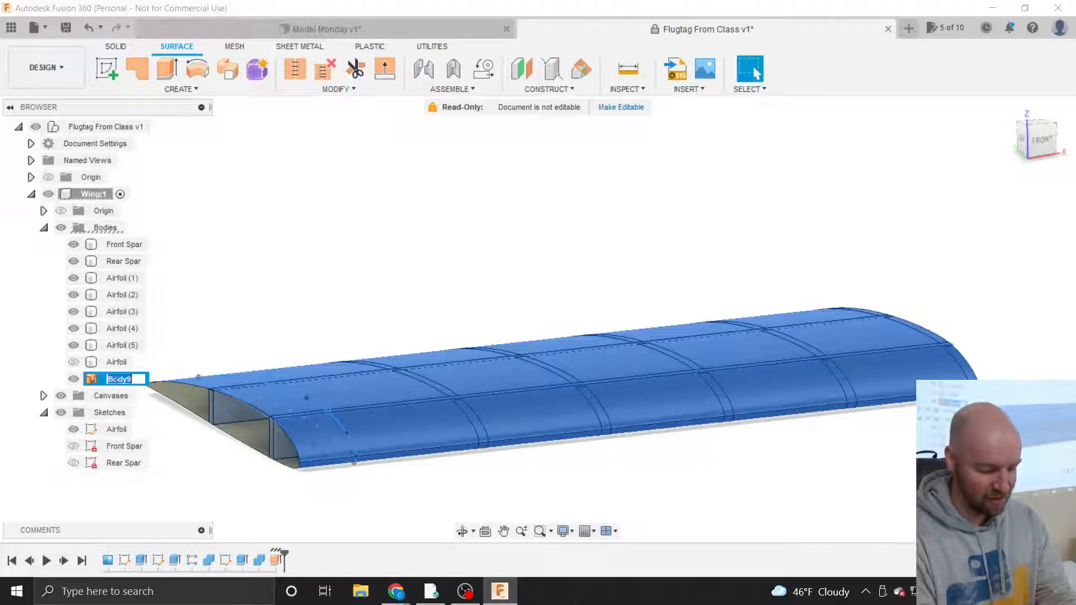
pyautogui.write('wing')
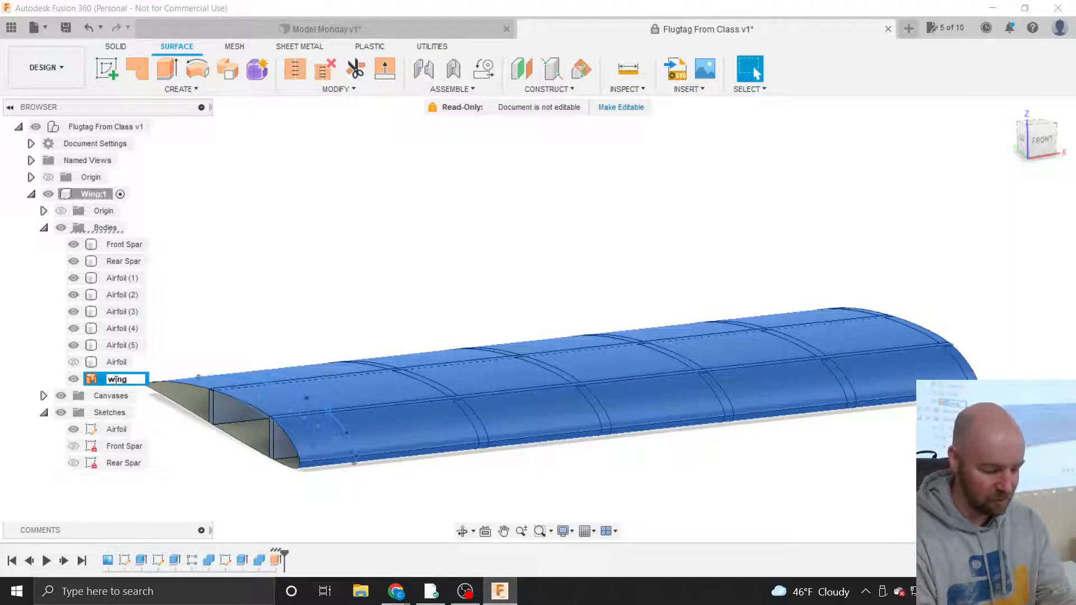
pyautogui.write(' coving ')
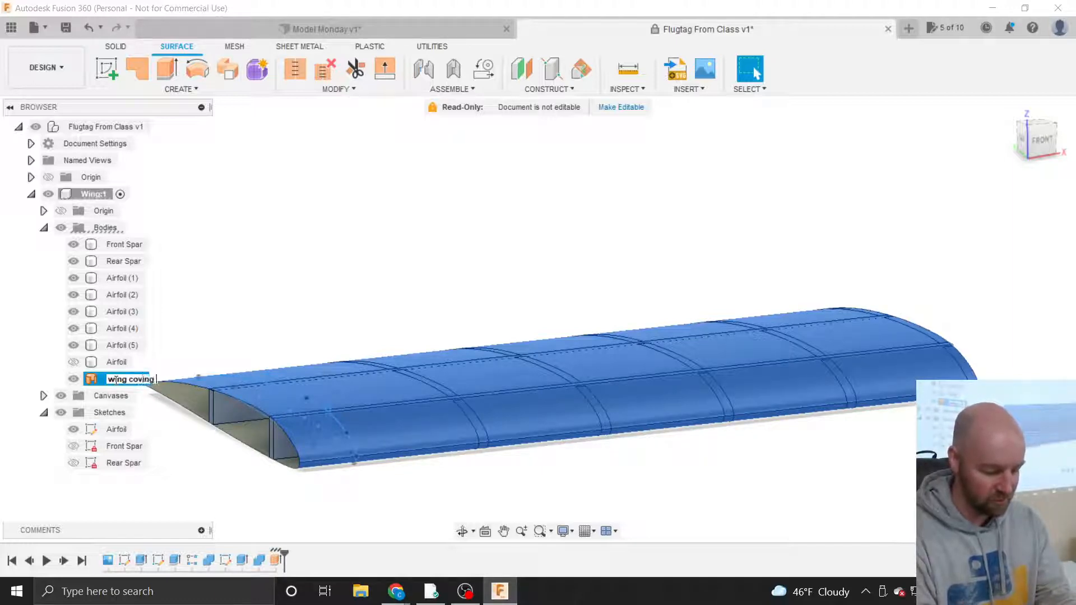
pyautogui.write('surface')
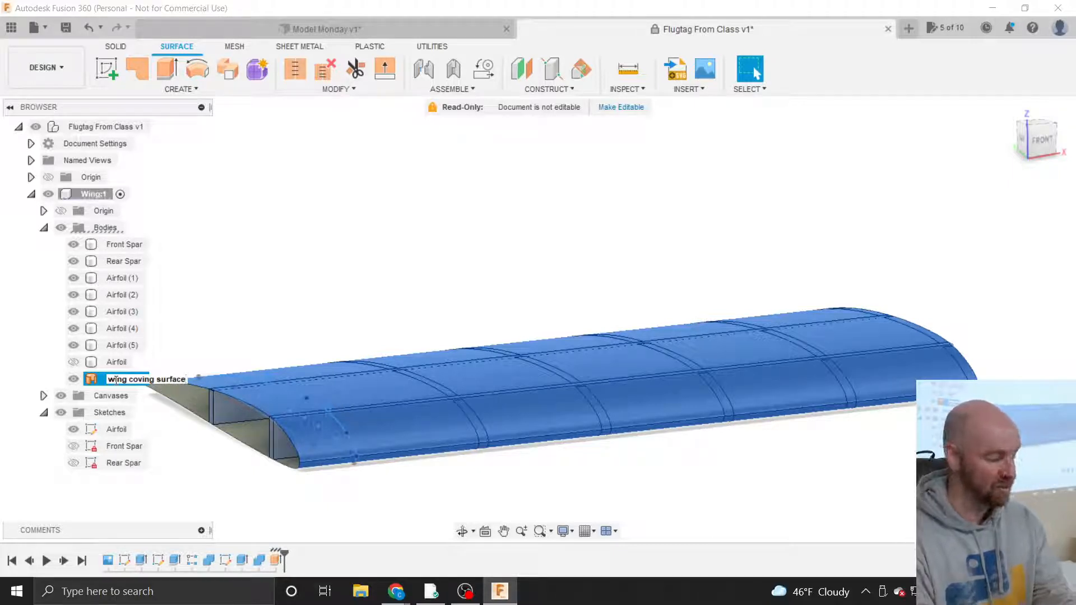
pyautogui.press('Return')
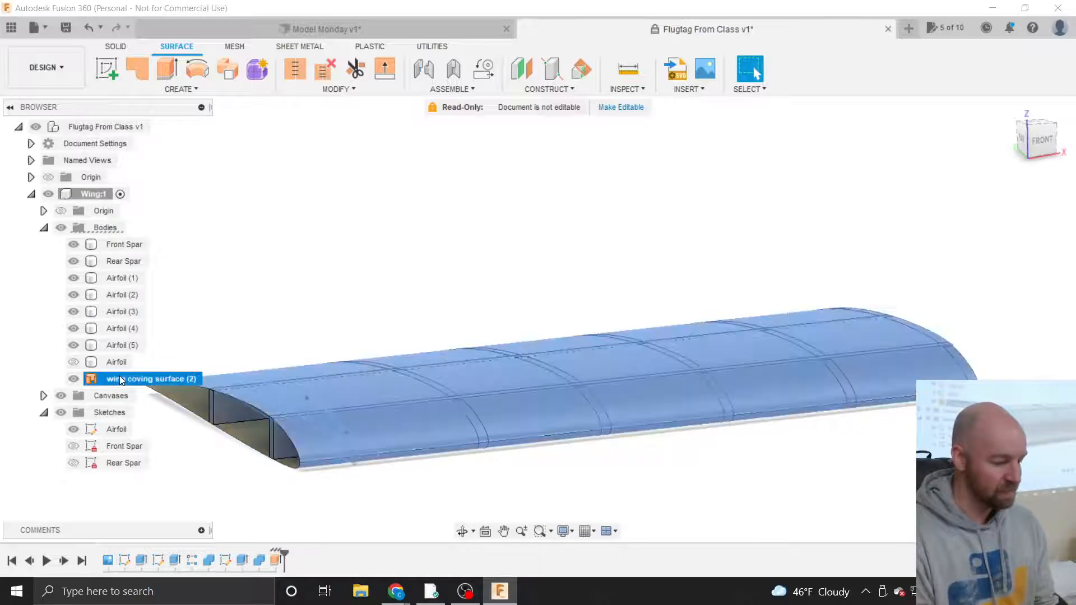
pyautogui.click(244, 294)
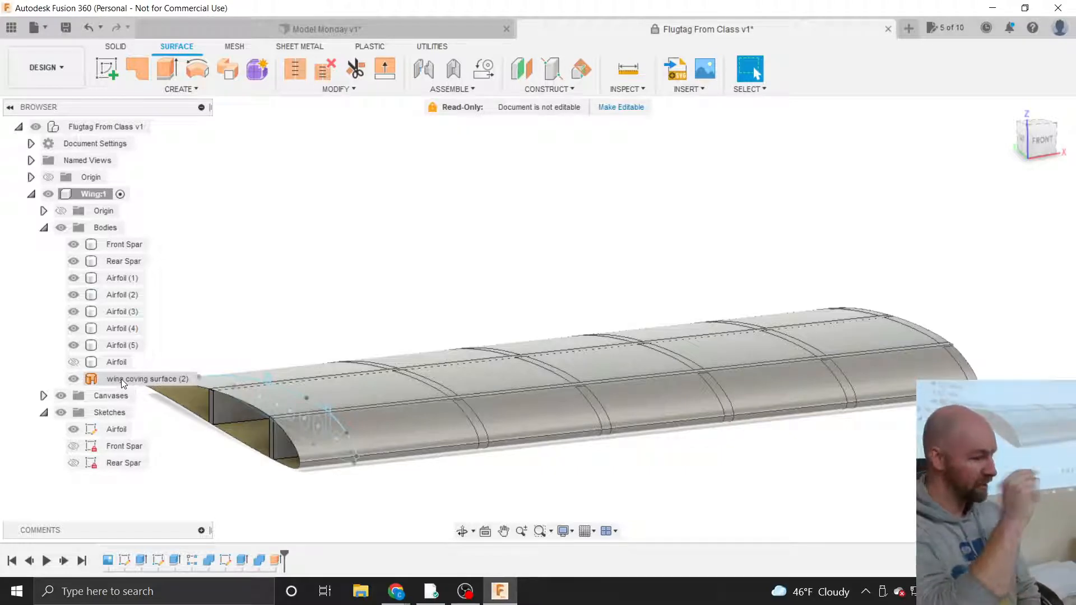
# Hide the Airfoil sketch at the wing's open end.
pyautogui.click(121, 379)
pyautogui.click(508, 448)
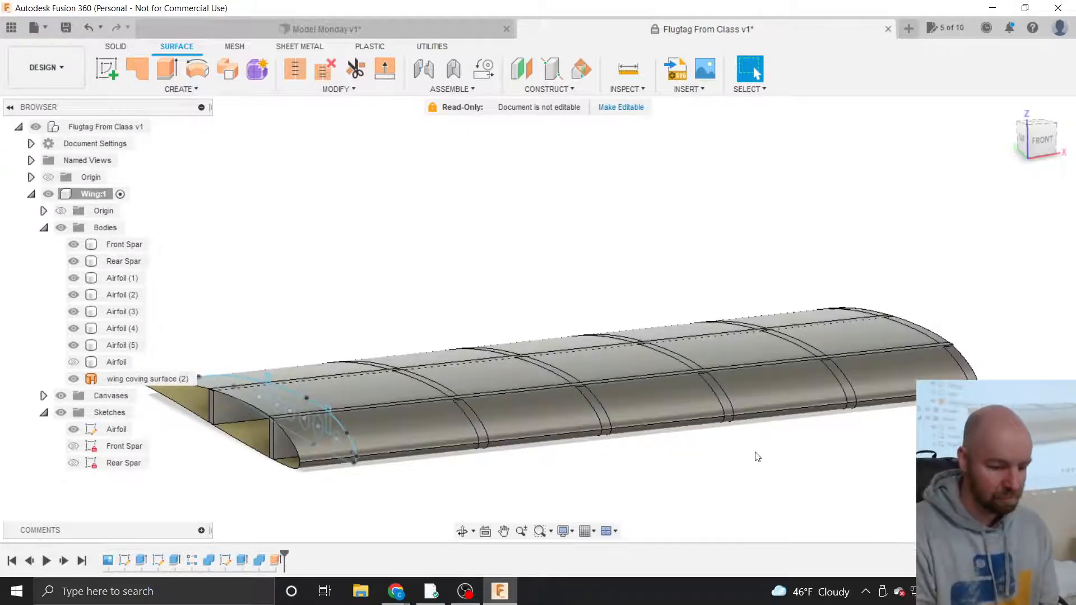
pyautogui.scroll(-1, 756, 455)
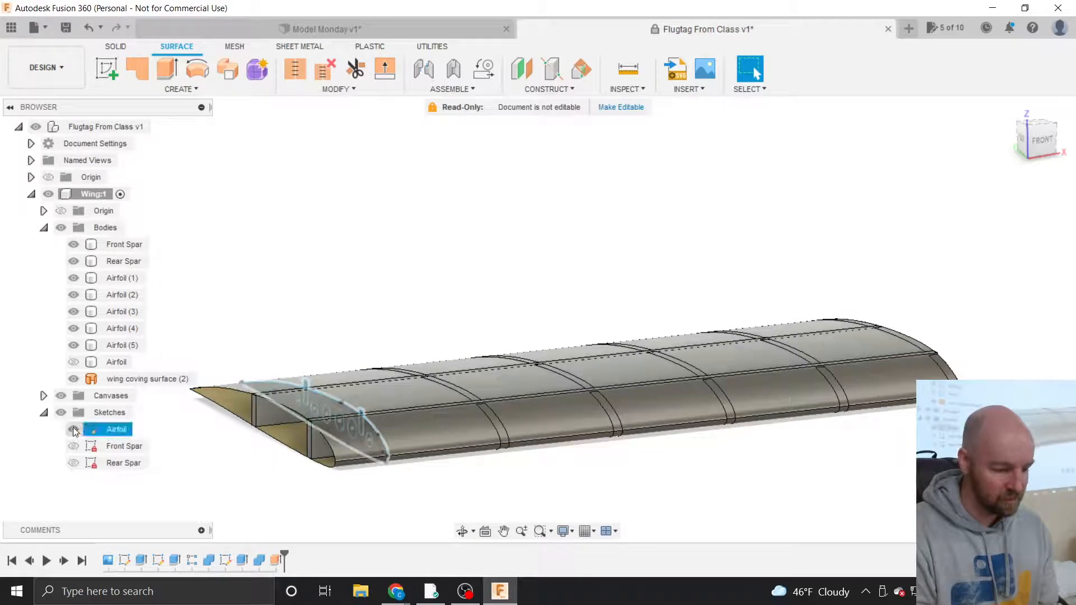
pyautogui.click(74, 430)
pyautogui.scroll(3, 255, 434)
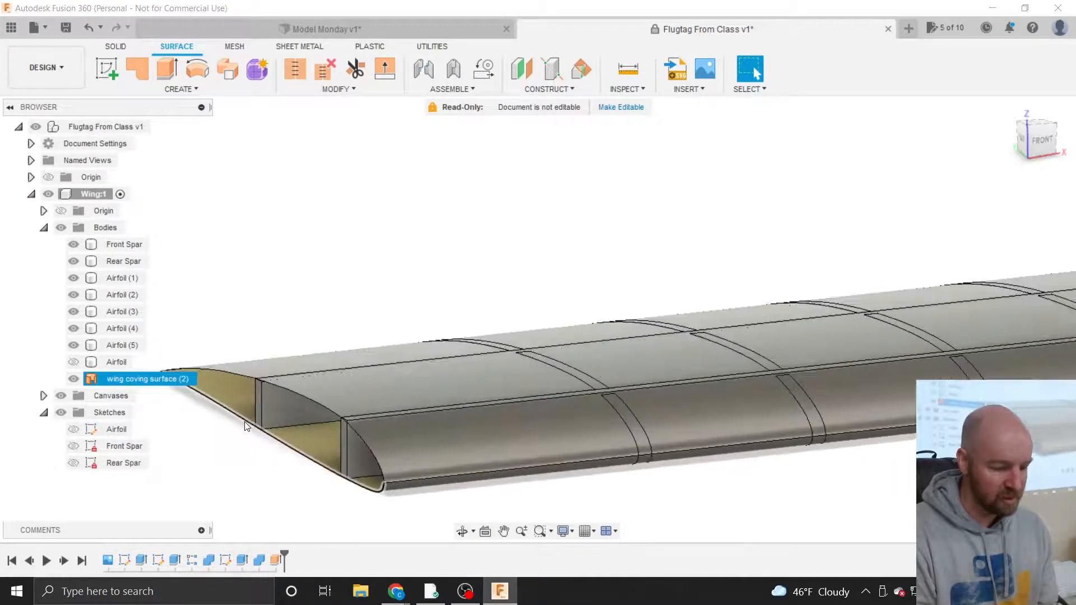
pyautogui.scroll(-1, 268, 480)
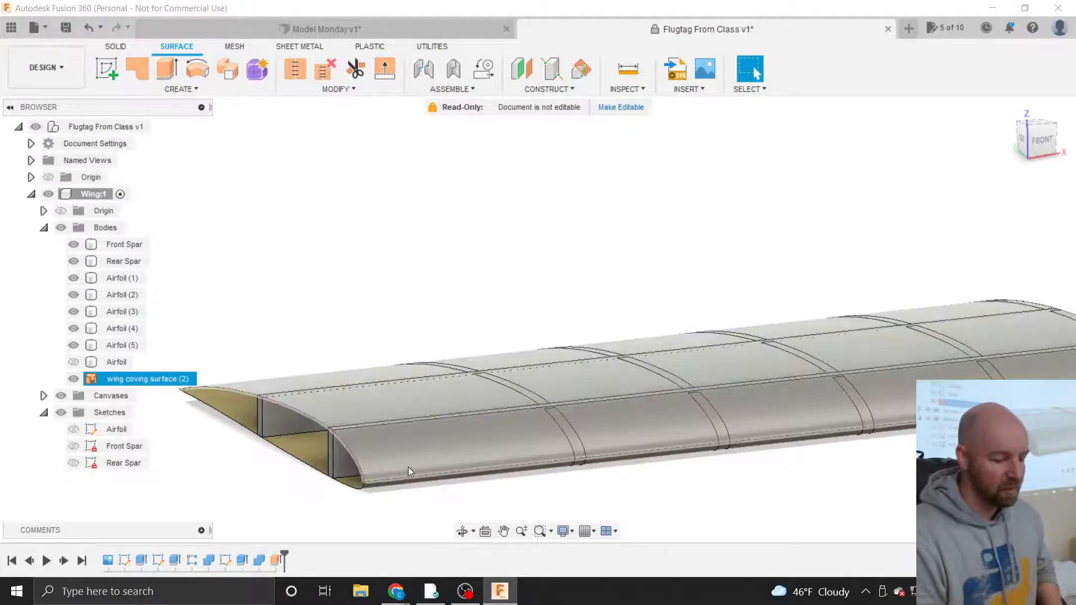
# Inspect the inner and outer sides of the wing skin surface by selecting them near the open end.
pyautogui.click(298, 451)
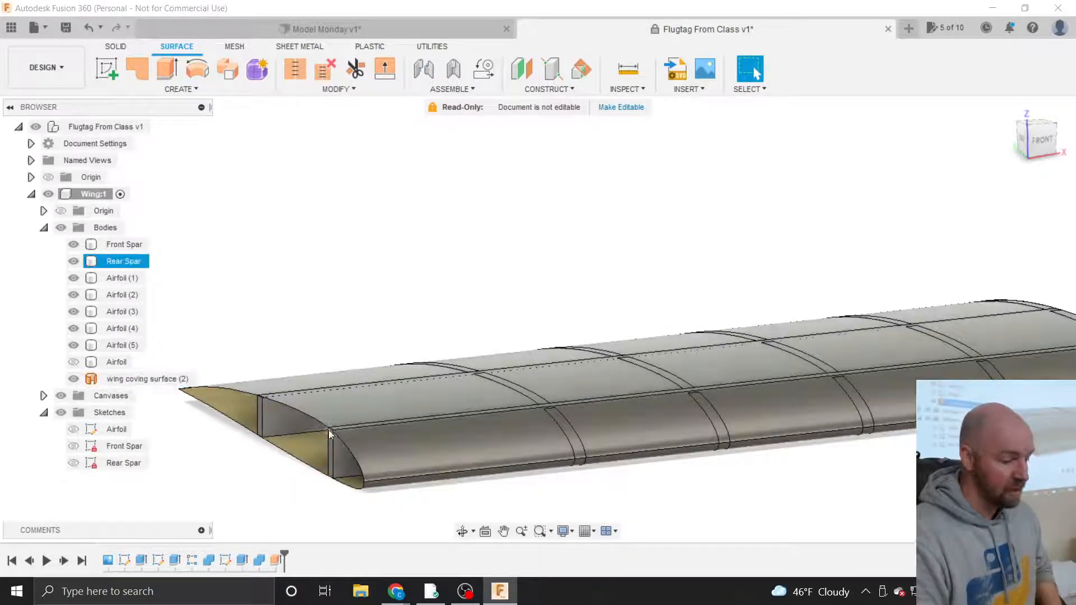
pyautogui.click(365, 413)
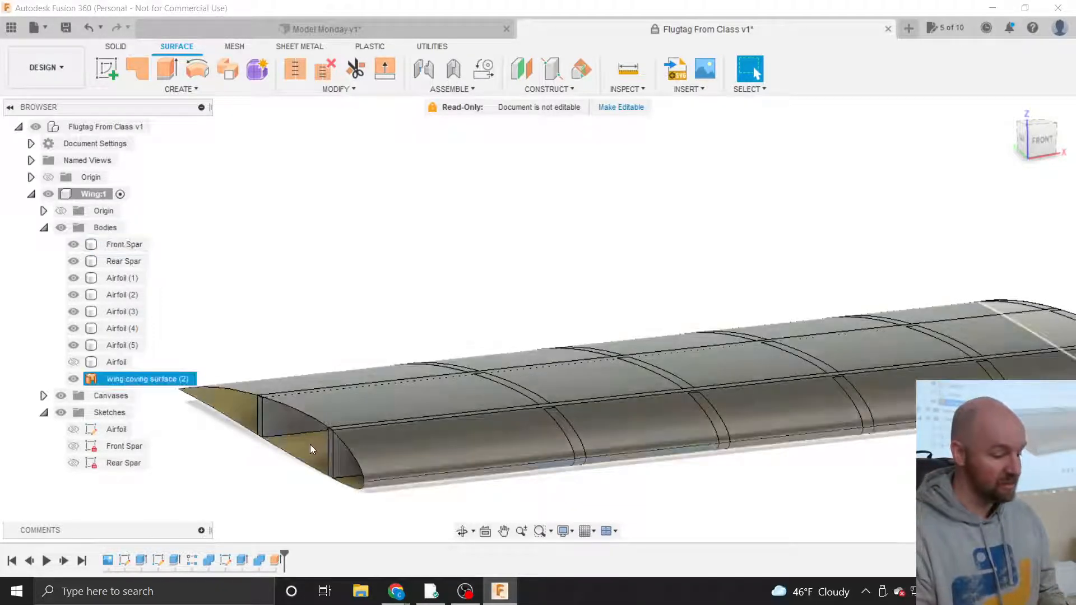
pyautogui.scroll(-2, 233, 486)
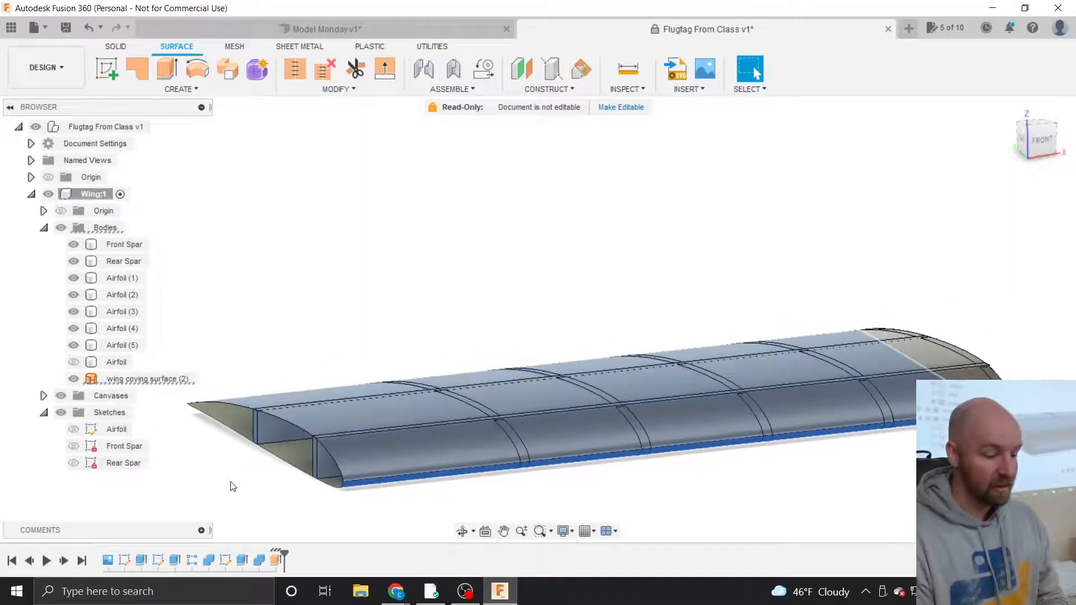
pyautogui.click(289, 355)
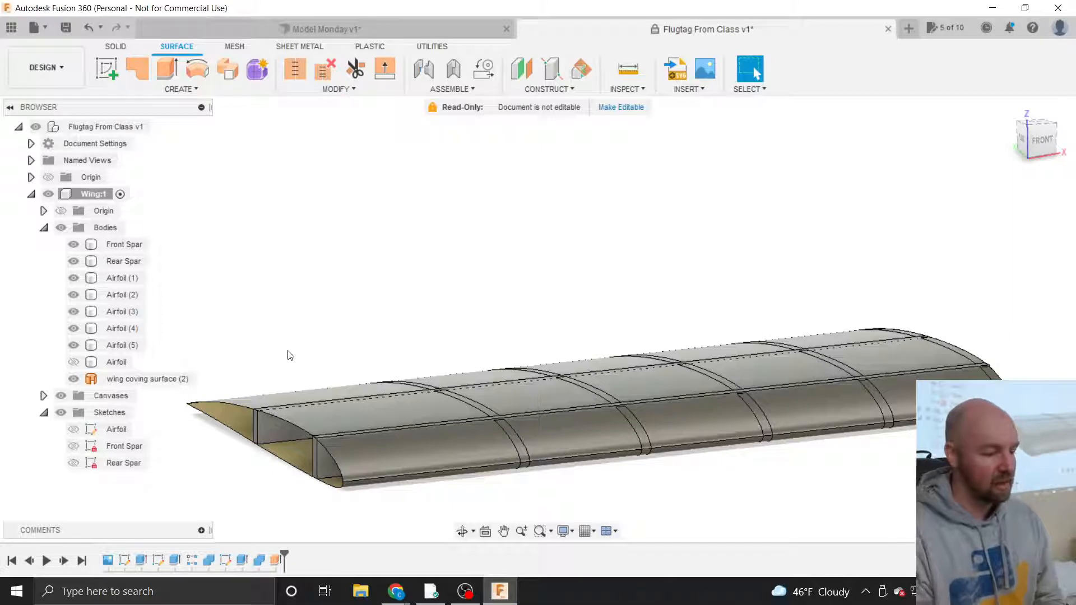
pyautogui.click(190, 90)
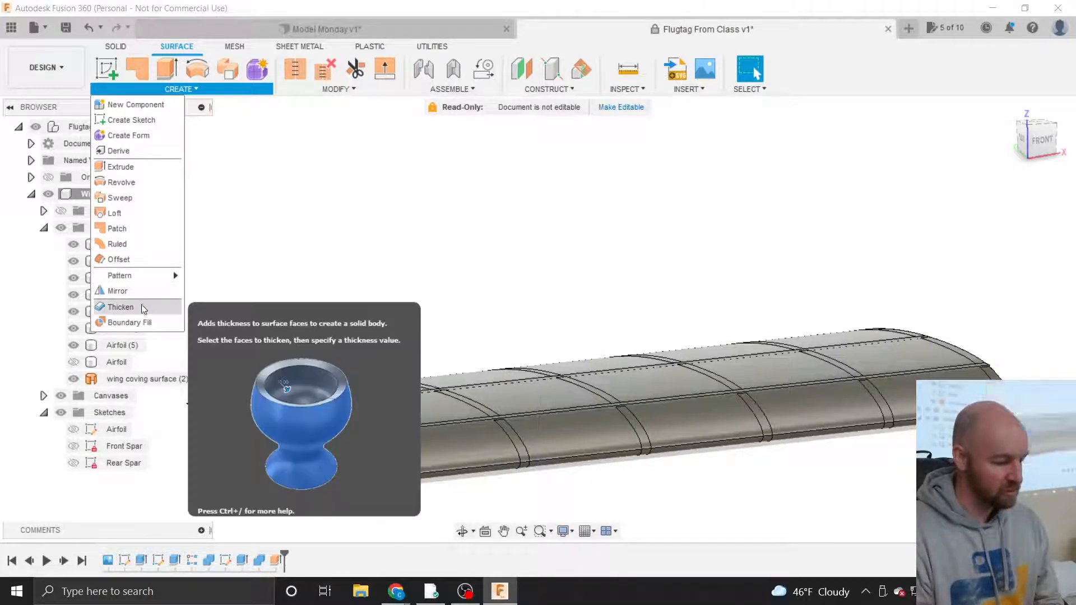
pyautogui.click(241, 266)
pyautogui.click(327, 417)
pyautogui.click(333, 421)
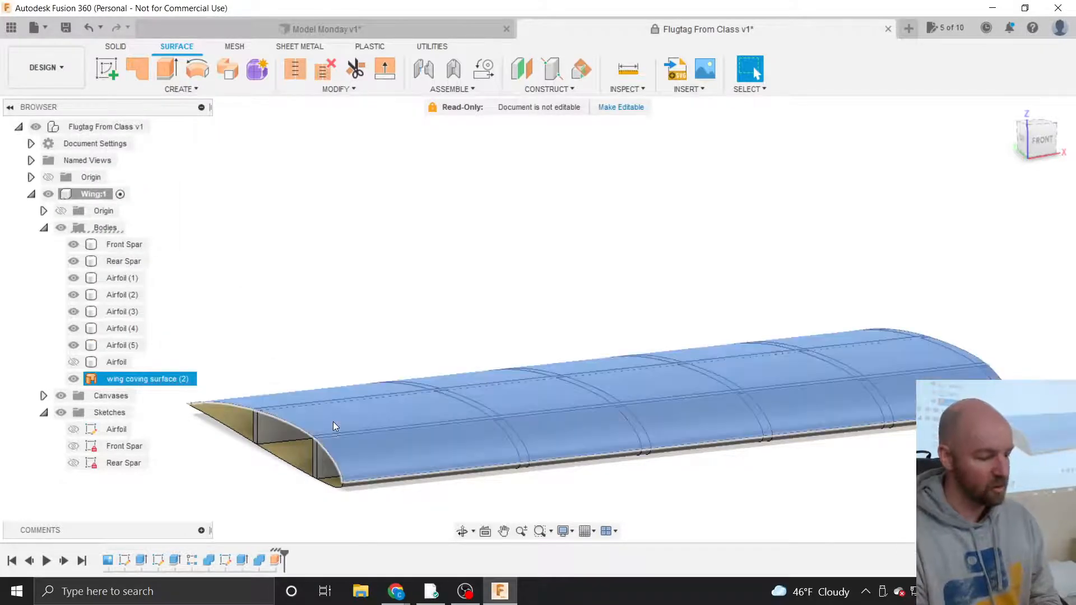
pyautogui.click(301, 367)
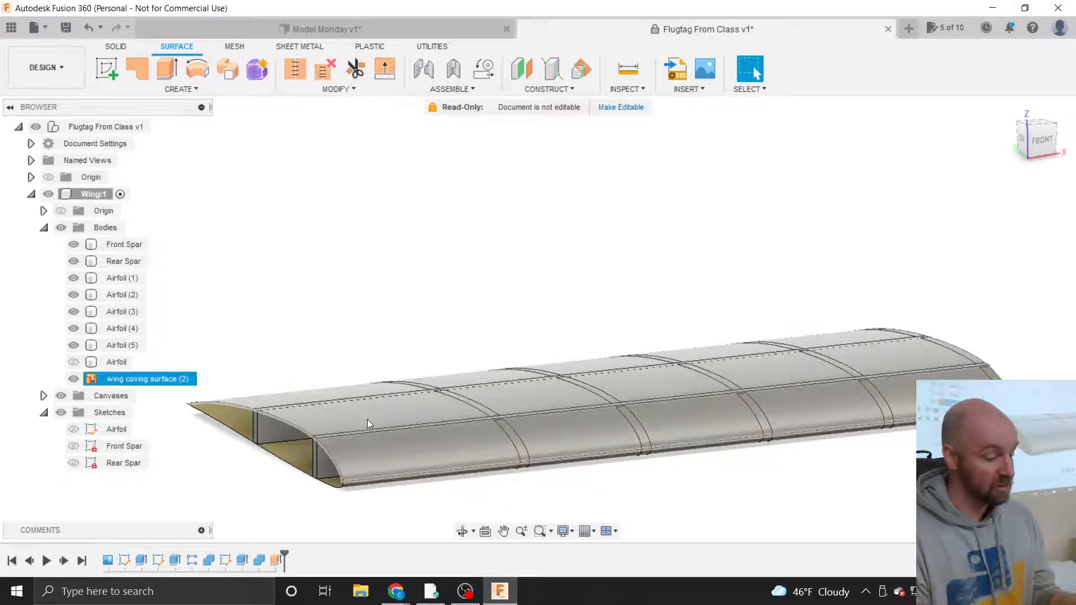
# Reverse the normal of the wing skin's surface face.
pyautogui.click(351, 89)
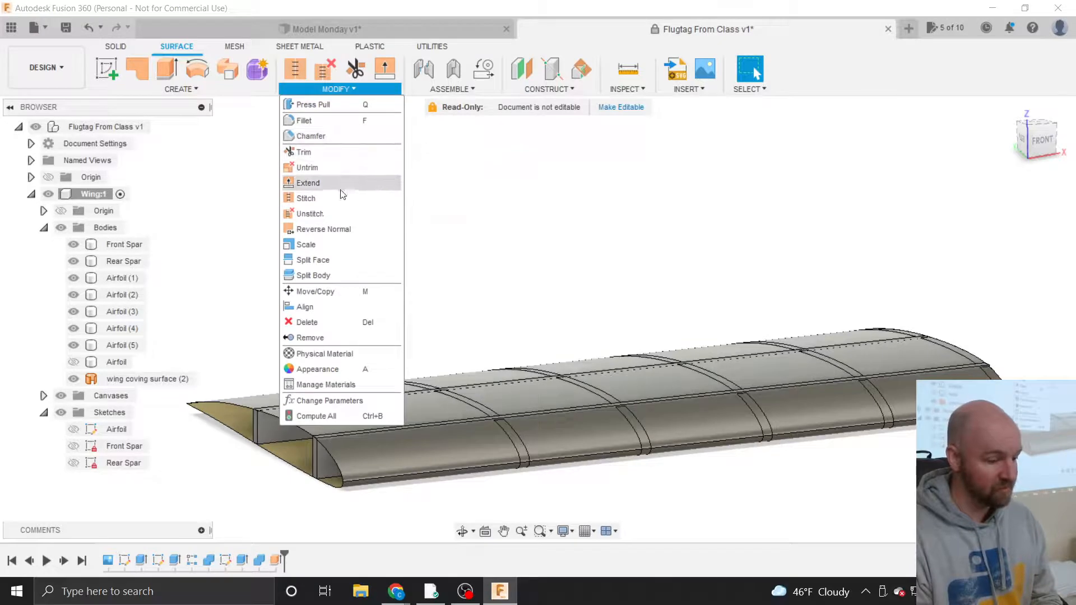
pyautogui.click(329, 231)
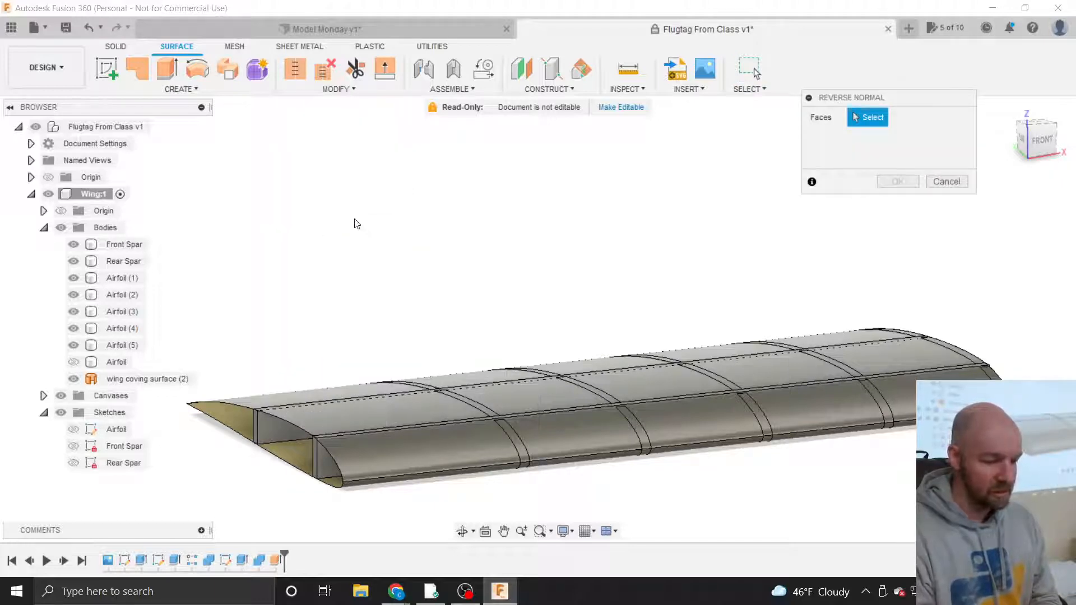
pyautogui.moveTo(840, 100); pyautogui.dragTo(408, 240)
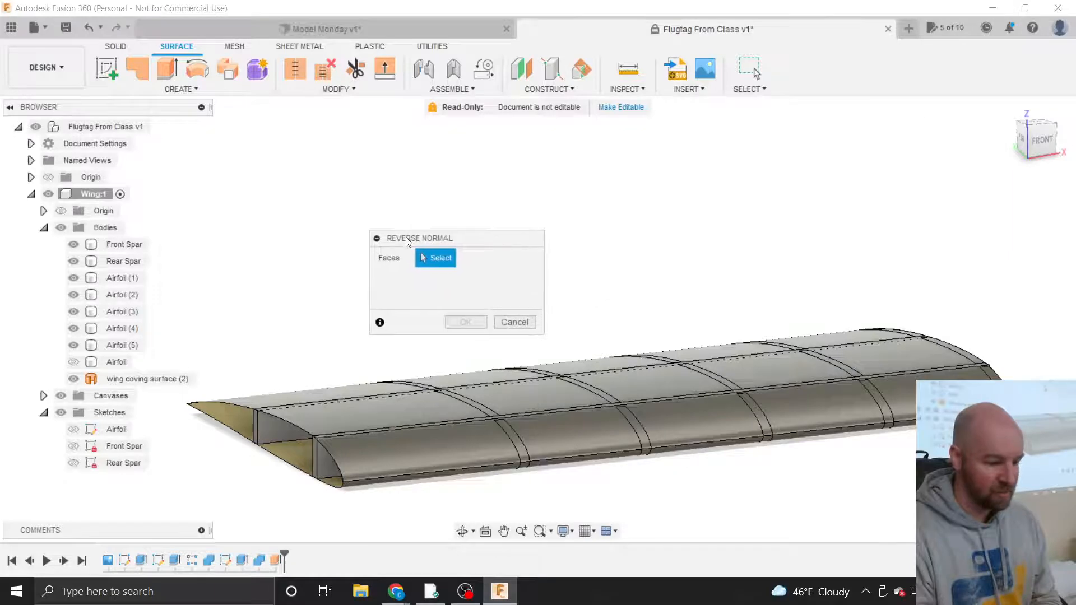
pyautogui.click(371, 418)
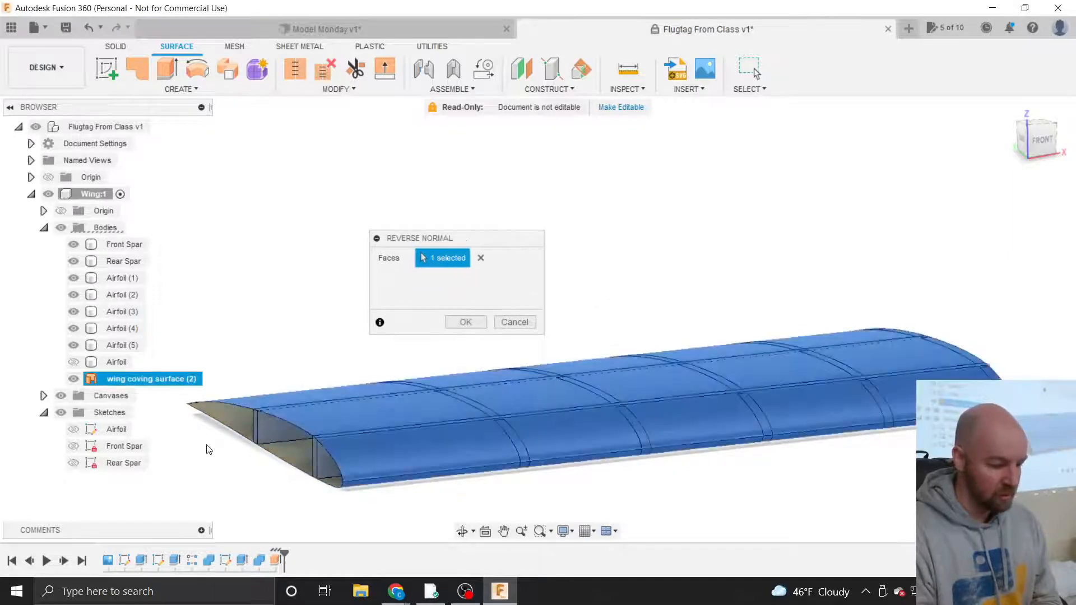
pyautogui.click(463, 323)
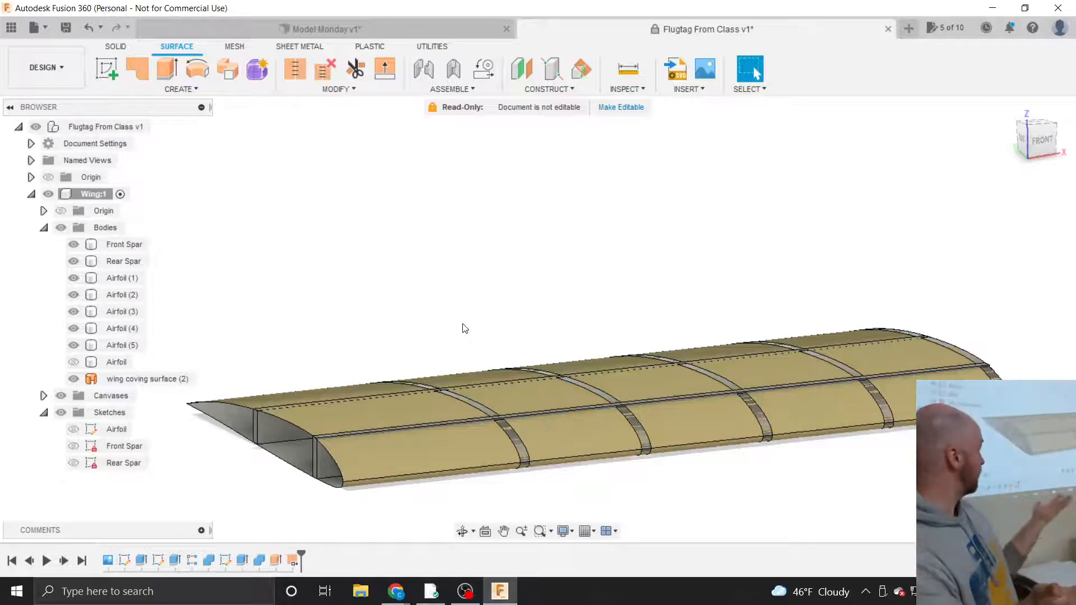
pyautogui.rightClick(291, 560)
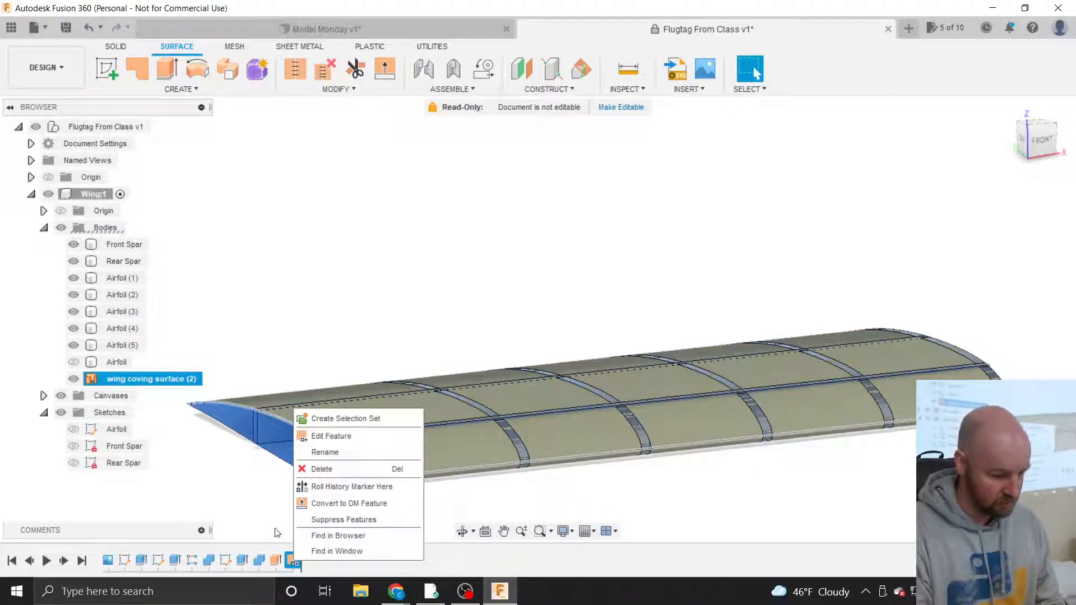
pyautogui.click(368, 440)
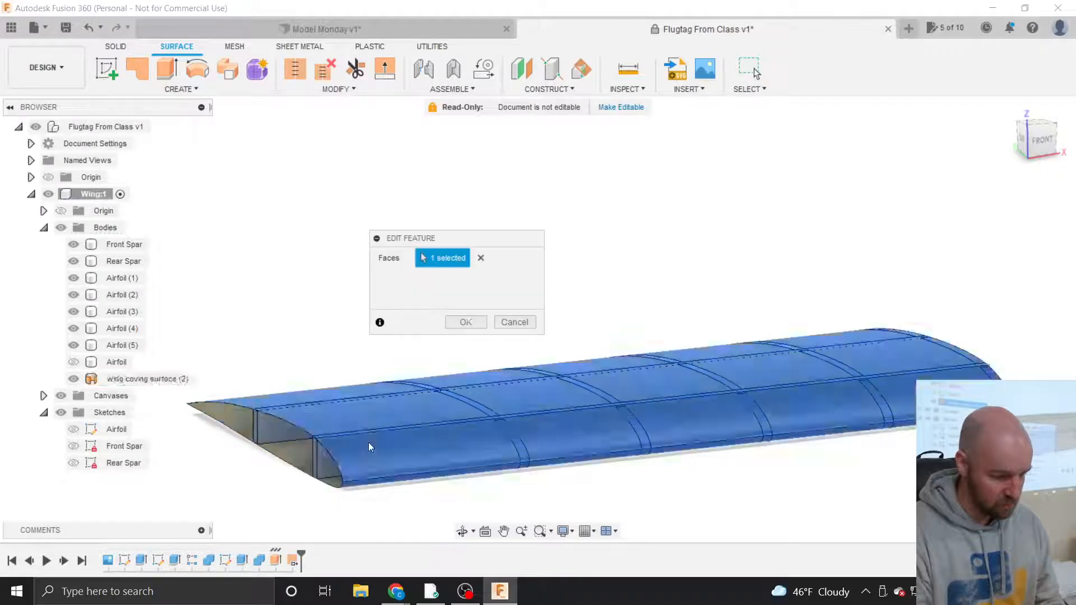
pyautogui.click(515, 322)
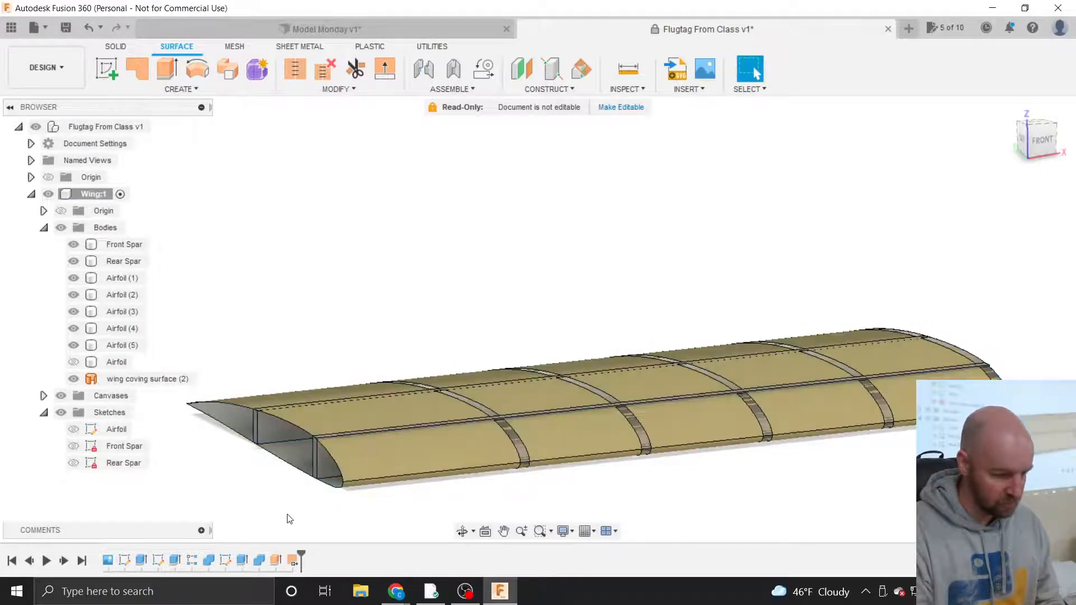
# Delete the reverse-normal feature applied to the wing coving surface from the design history.
pyautogui.rightClick(291, 559)
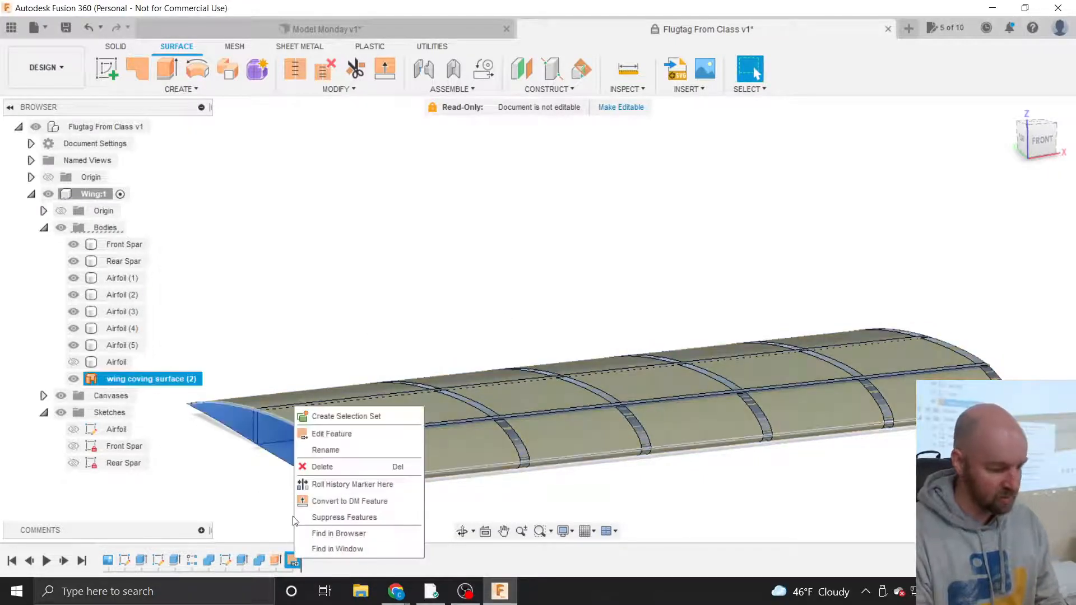
pyautogui.click(315, 464)
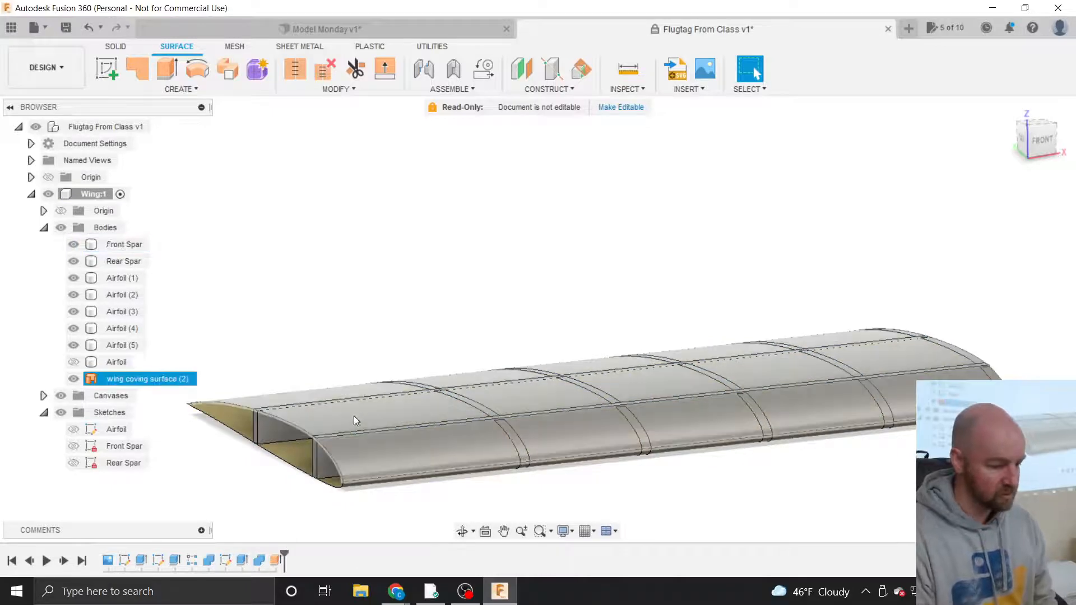
# Start a Thicken operation on the wing skin, try its upper face as the selection, and clear that face selection.
pyautogui.click(196, 89)
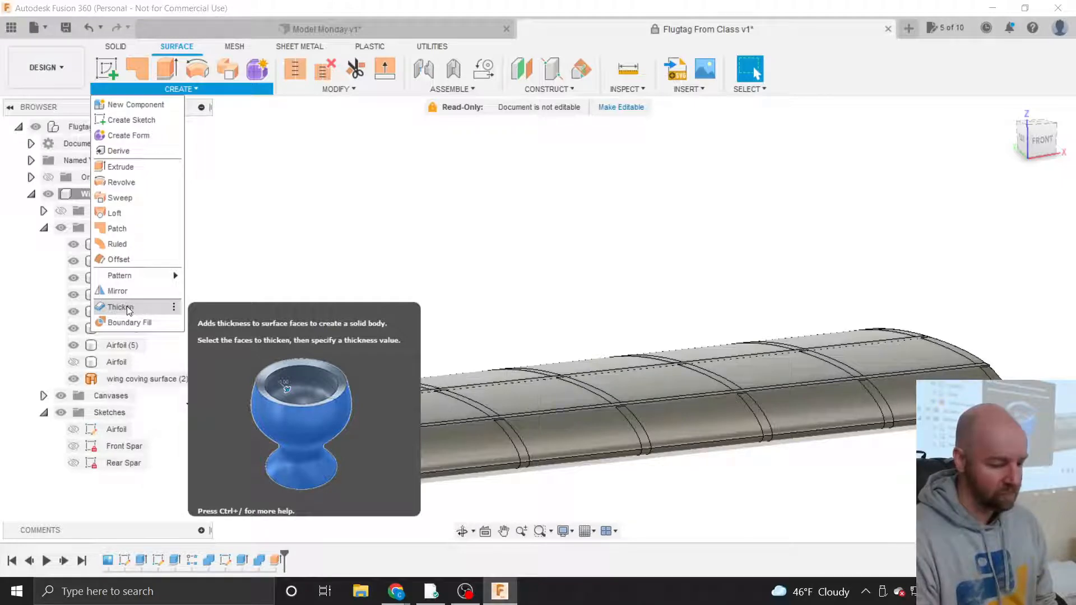
pyautogui.click(127, 306)
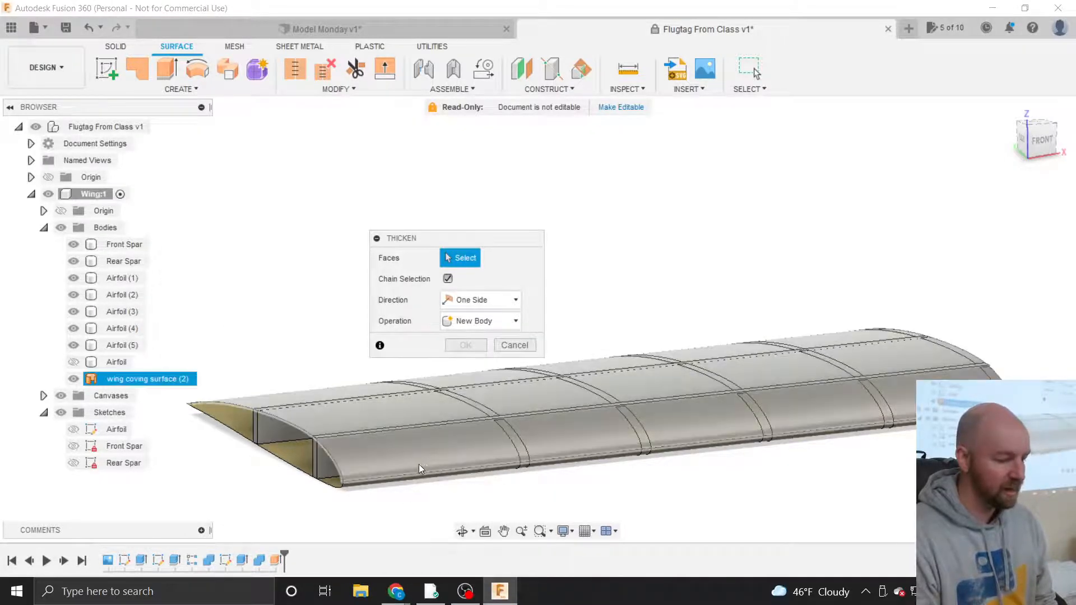
pyautogui.moveTo(434, 242); pyautogui.dragTo(456, 189)
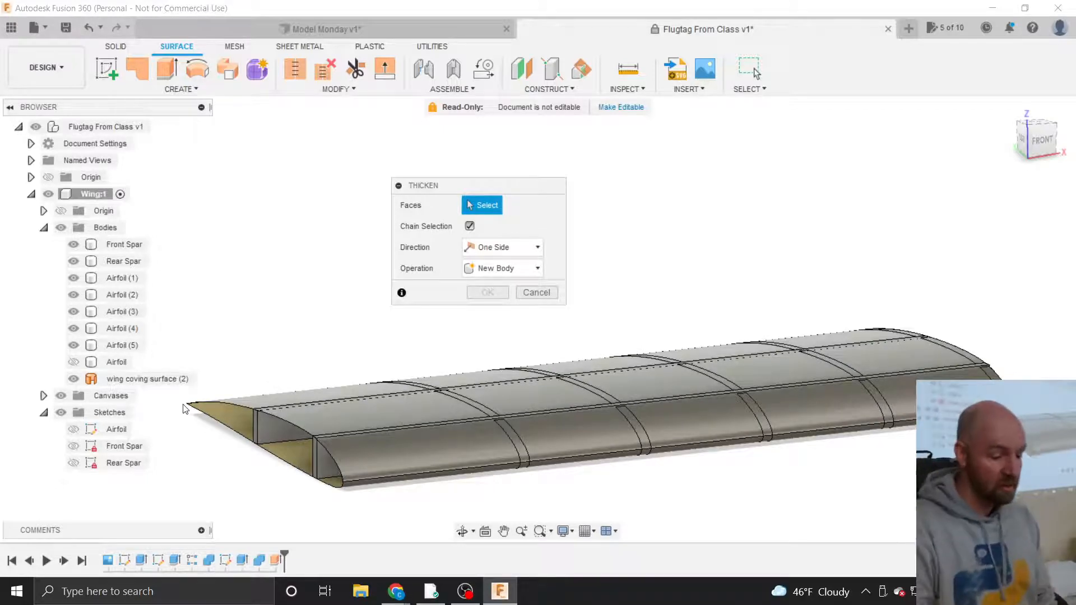
pyautogui.click(388, 445)
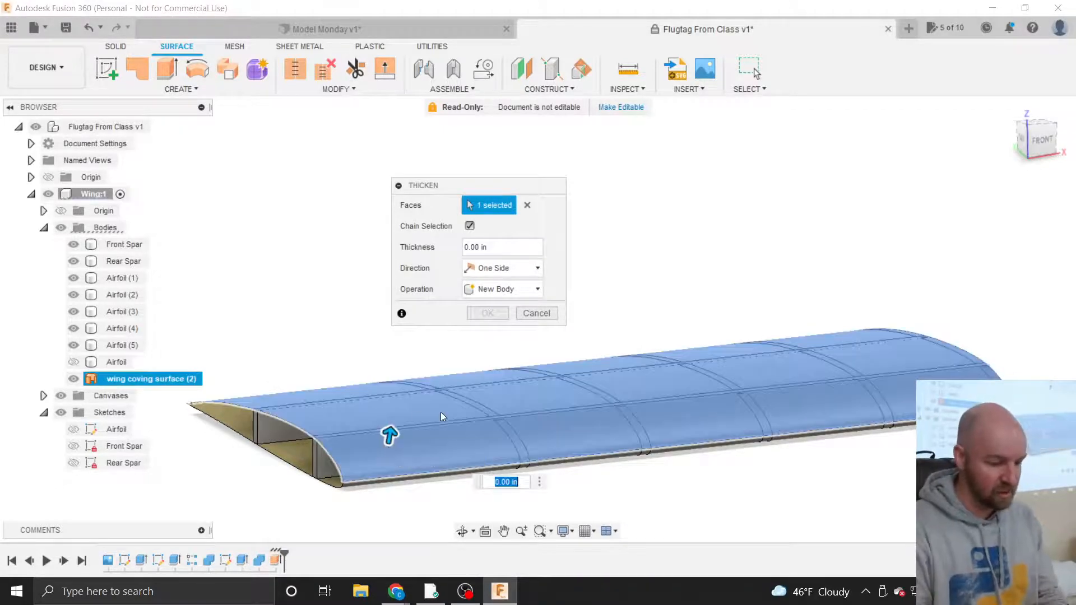
pyautogui.moveTo(1037, 142)
pyautogui.mouseDown()
pyautogui.moveTo(1039, 102)
pyautogui.moveTo(1034, 124)
pyautogui.moveTo(1016, 120)
pyautogui.moveTo(1043, 132)
pyautogui.moveTo(1037, 140)
pyautogui.mouseUp()
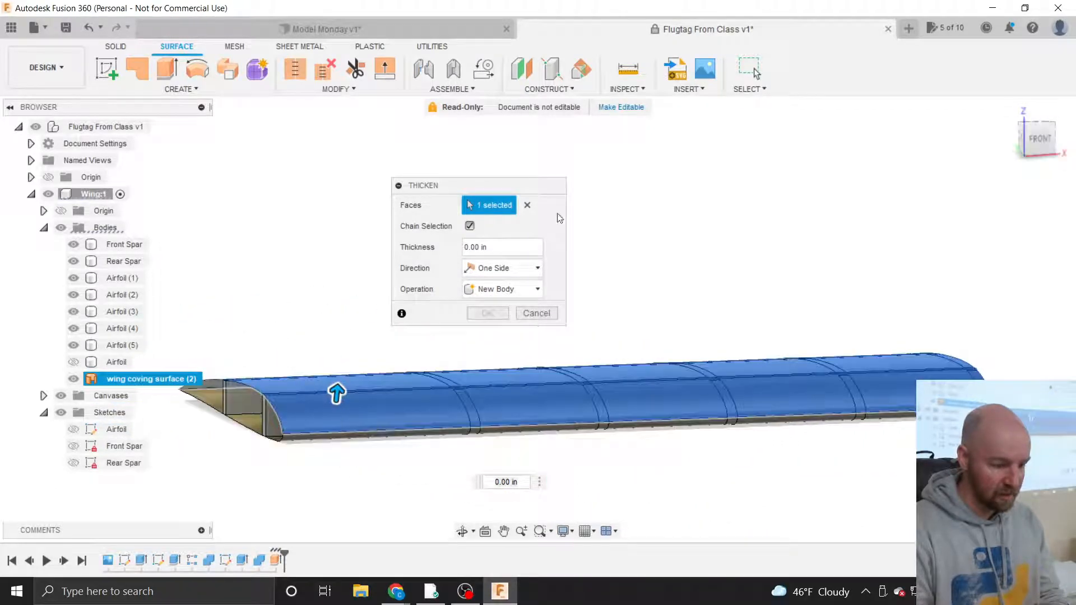
pyautogui.click(527, 204)
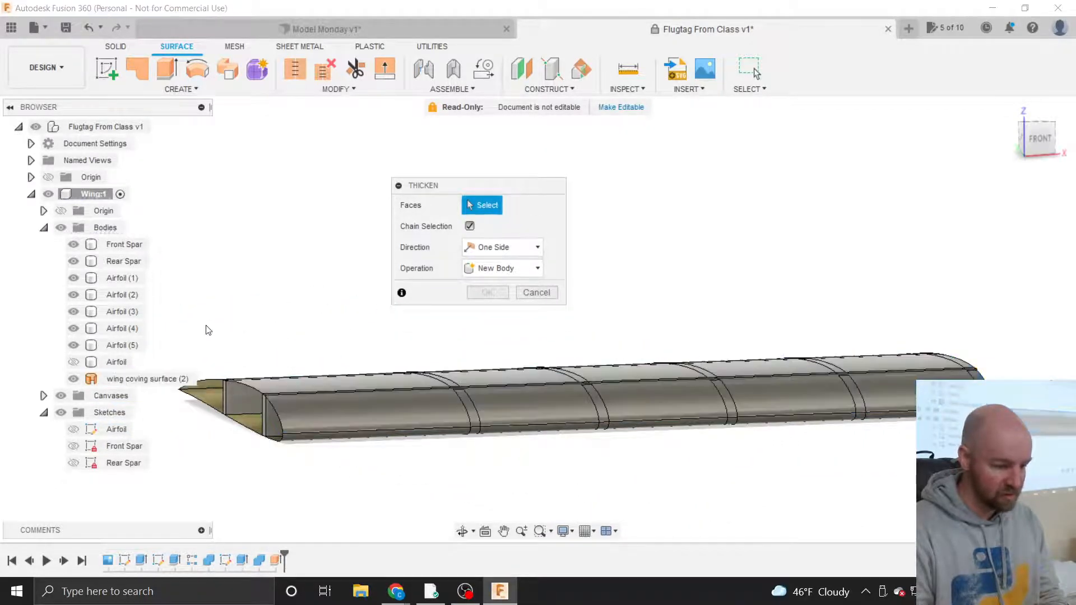
# Select the wing coving surface (2) body as the face to thicken.
pyautogui.click(149, 378)
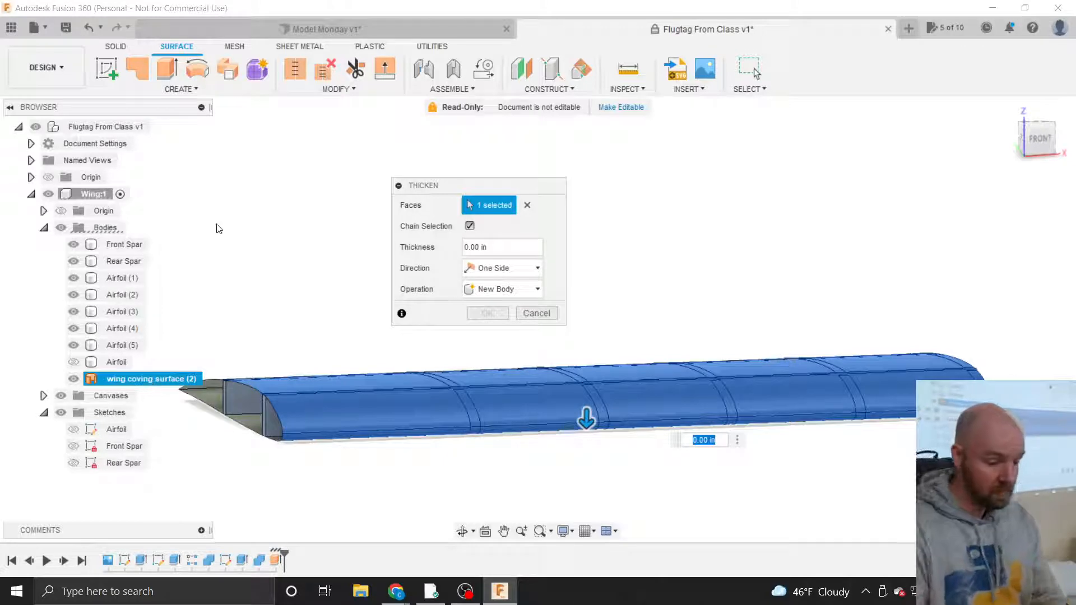
pyautogui.moveTo(1028, 150); pyautogui.dragTo(1002, 150)
pyautogui.click(1023, 137)
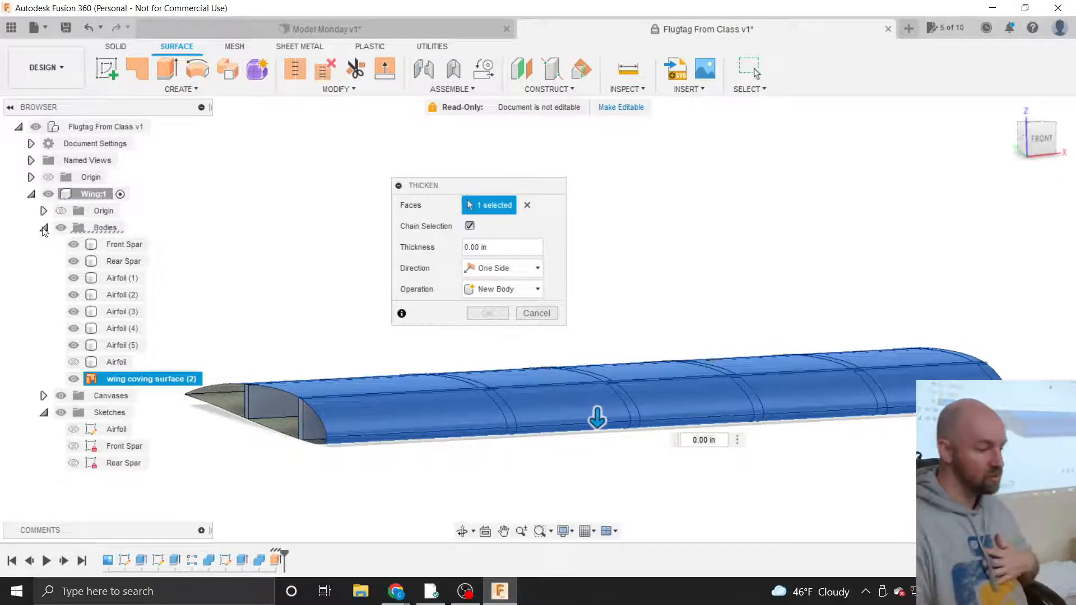
pyautogui.click(527, 205)
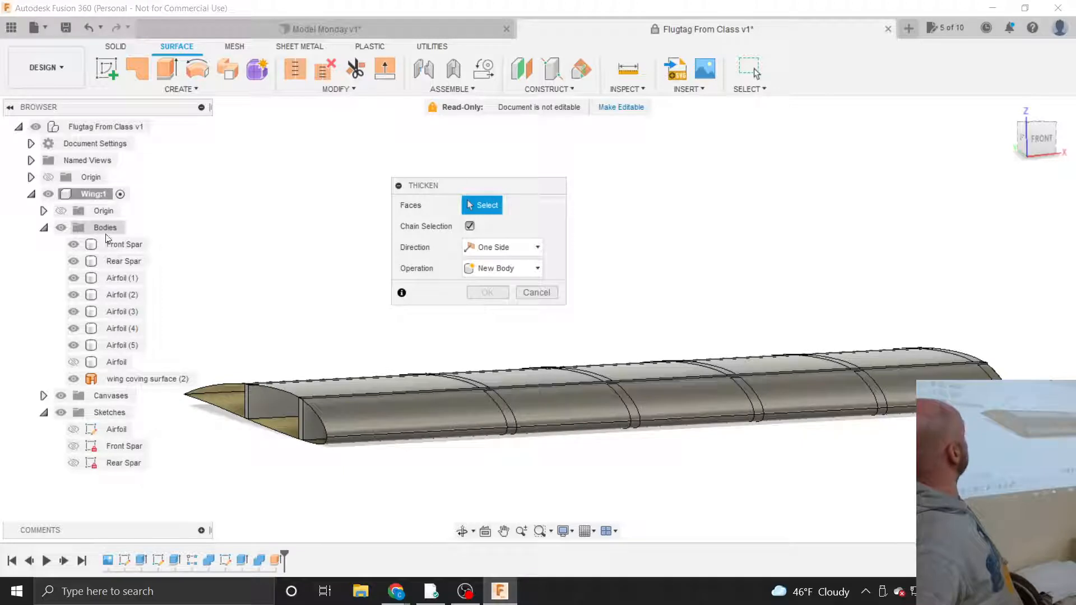
pyautogui.click(119, 378)
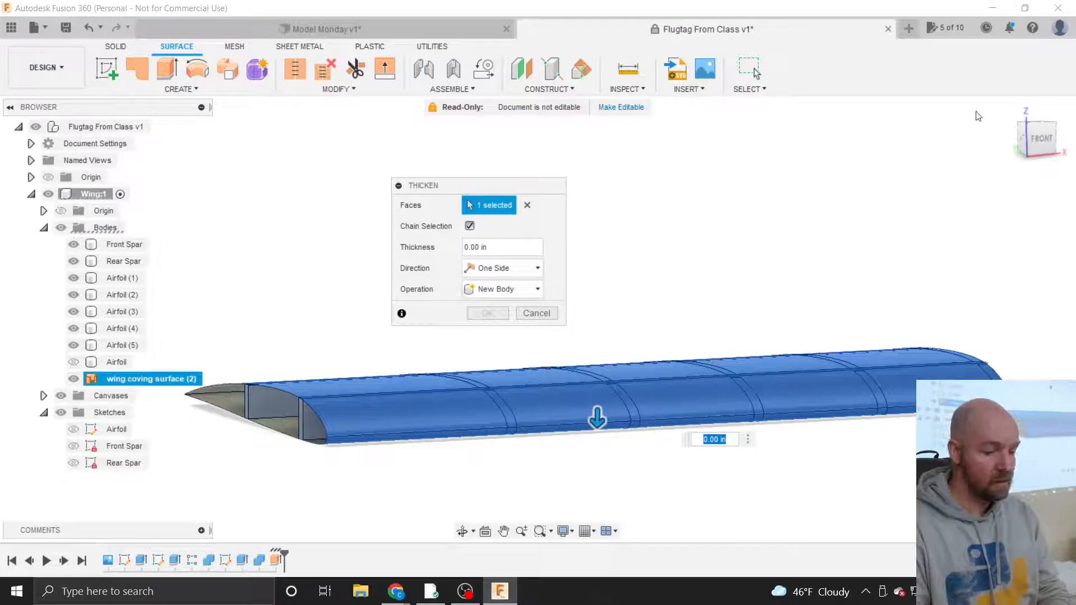
pyautogui.click(1033, 136)
pyautogui.moveTo(1033, 137)
pyautogui.mouseDown()
pyautogui.moveTo(997, 128)
pyautogui.moveTo(1033, 139)
pyautogui.mouseUp()
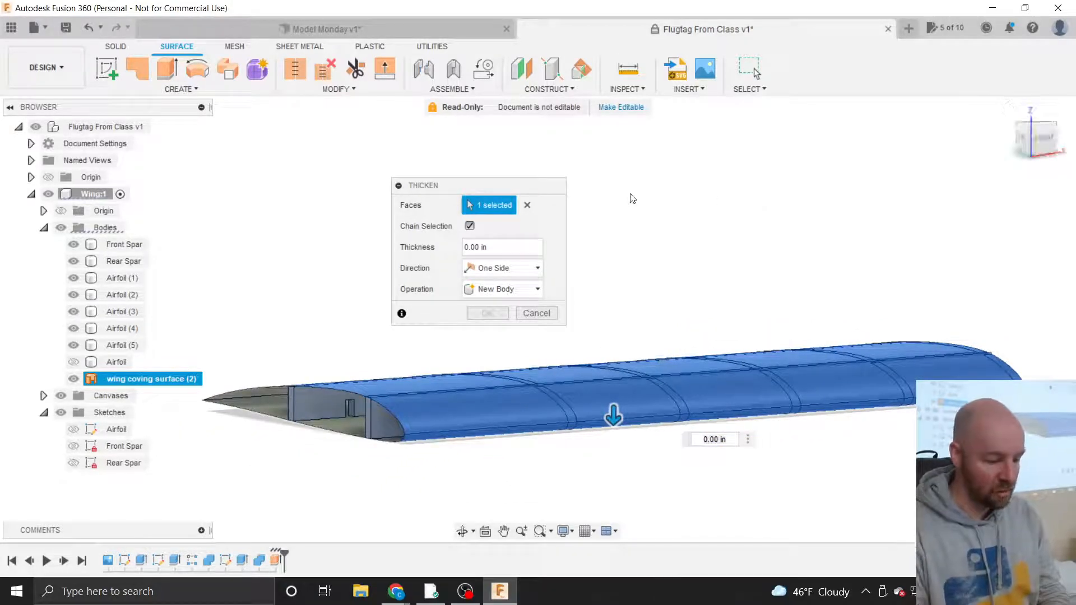
pyautogui.moveTo(523, 180); pyautogui.dragTo(543, 189)
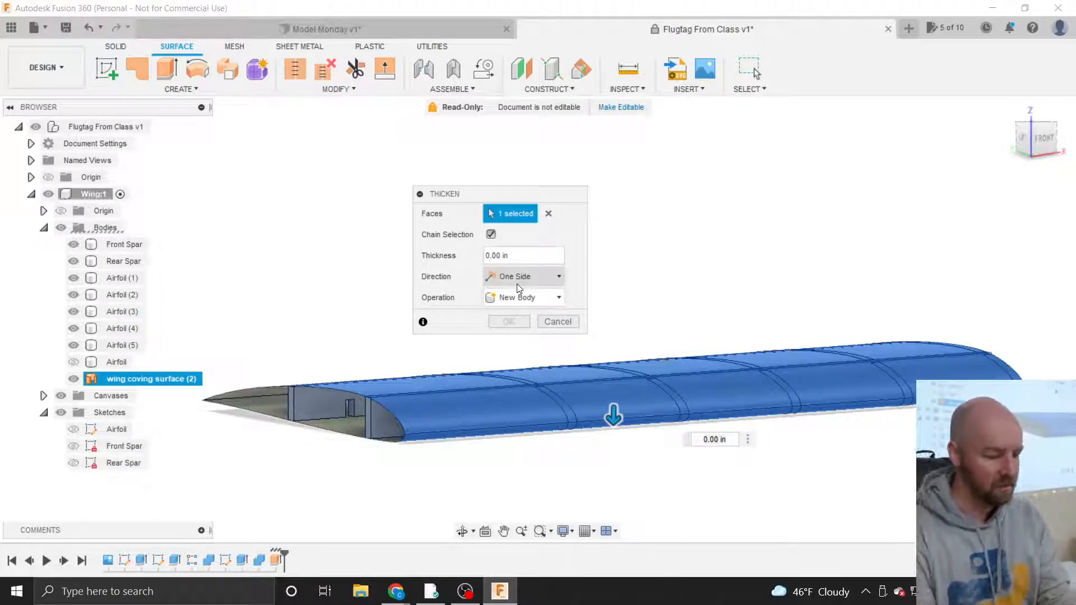
# Try thicknesses of 0.05 in, 0.010 in, 0.001 in and 0.01 in for the wing coving surface.
pyautogui.press('Right')
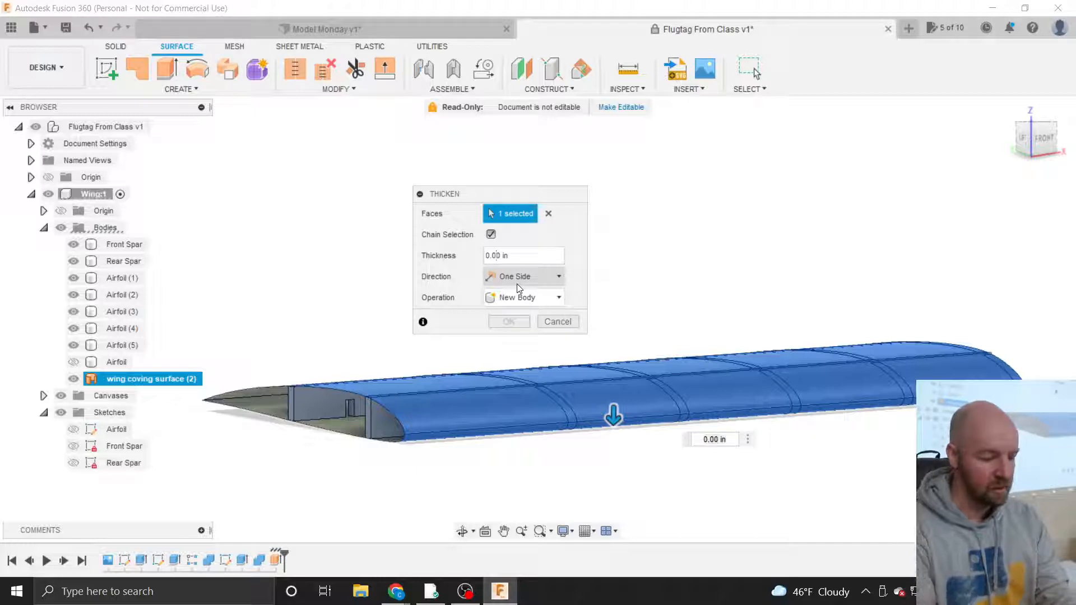
pyautogui.press('Right')
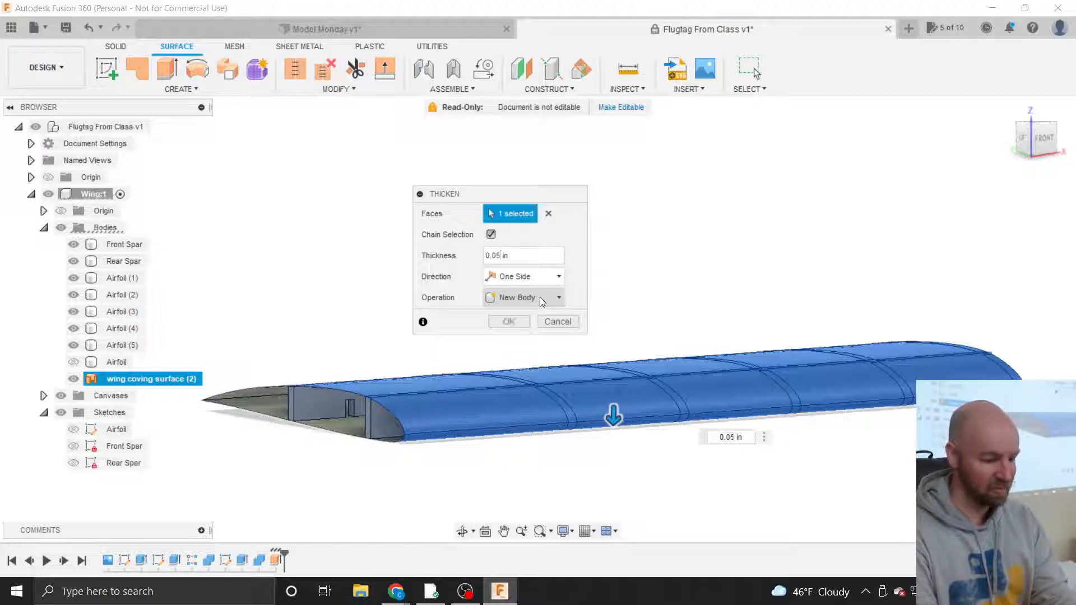
pyautogui.press('BackSpace')
pyautogui.write('5')
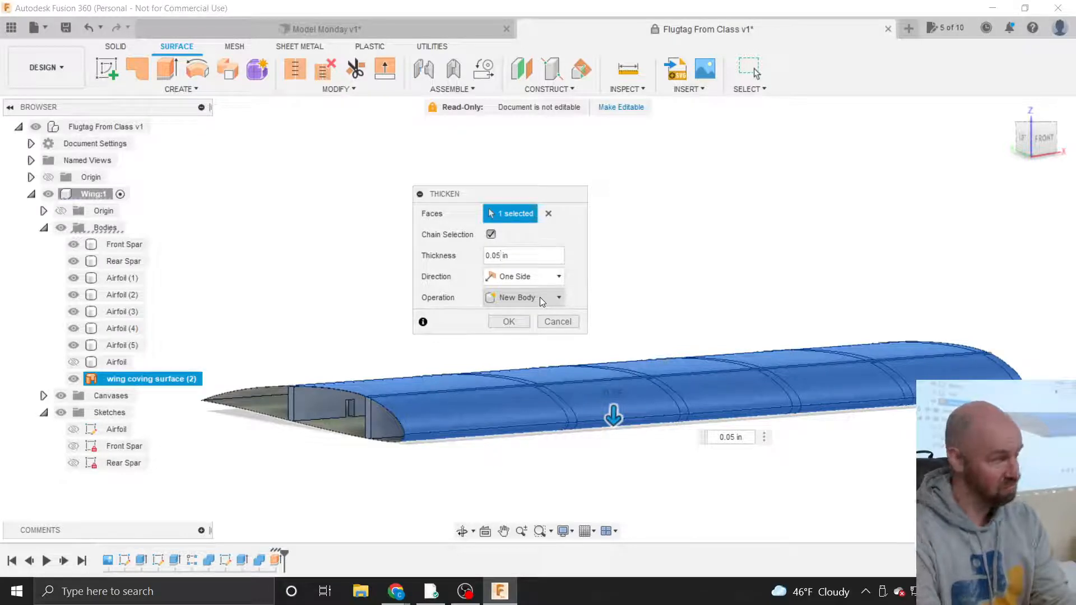
pyautogui.press('BackSpace')
pyautogui.write('10')
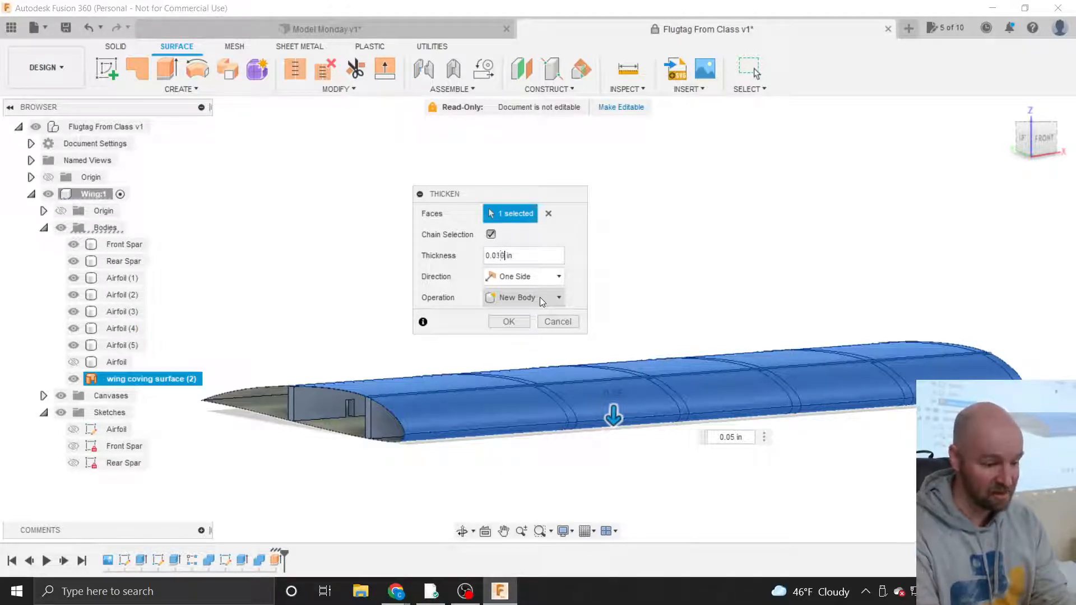
pyautogui.press('BackSpace')
pyautogui.press('BackSpace')
pyautogui.write('01')
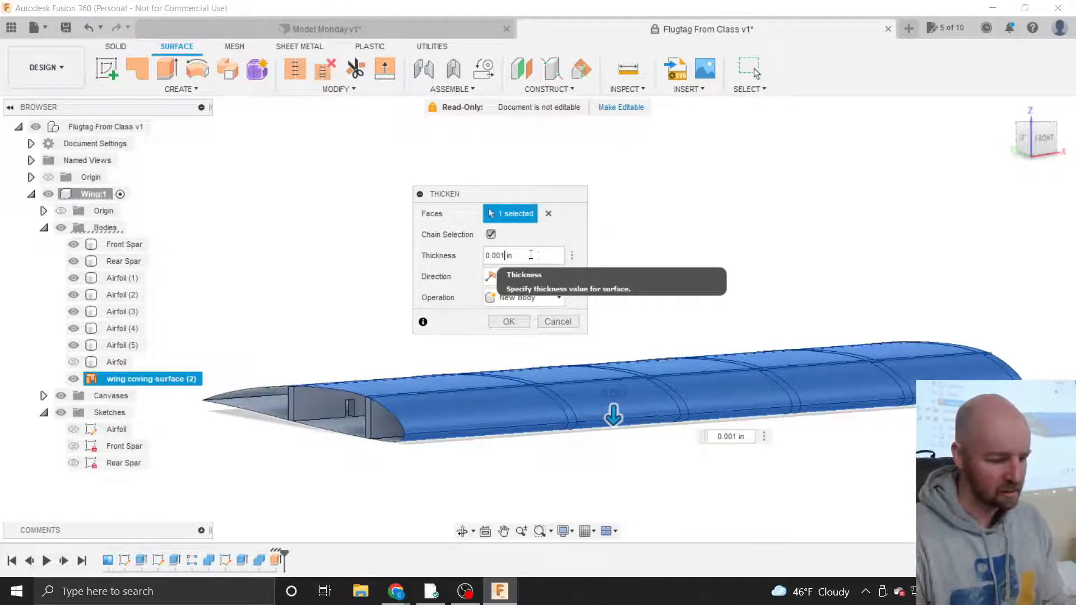
pyautogui.press('BackSpace')
pyautogui.press('BackSpace')
pyautogui.write('1')
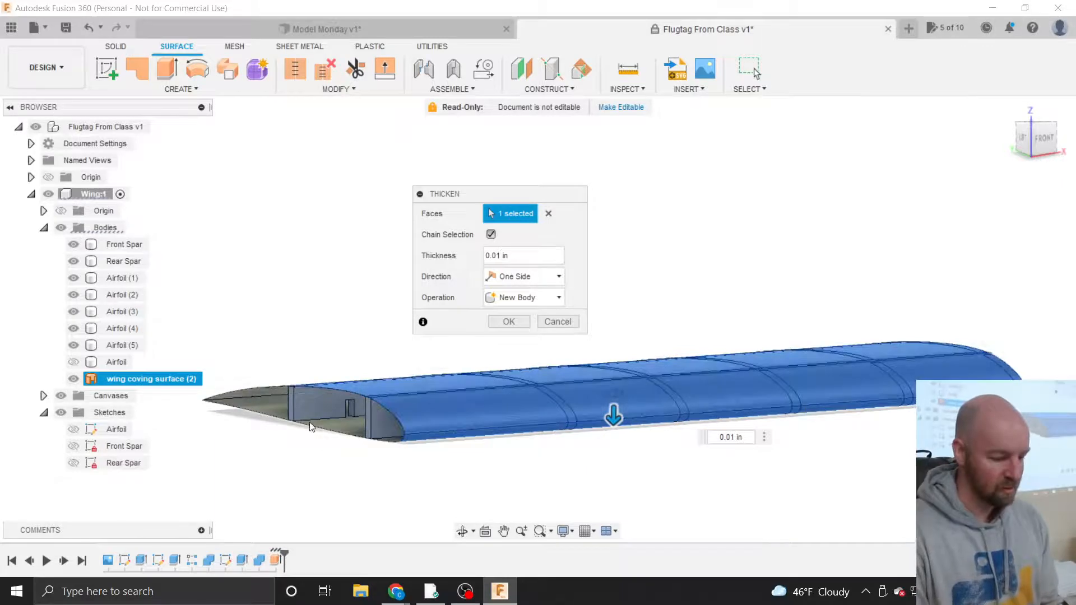
# Preview a 1 in thickness on the wing coving surface and set the thickness back to .001 in.
pyautogui.scroll(3, 309, 425)
pyautogui.scroll(2, 310, 422)
pyautogui.scroll(-2, 324, 434)
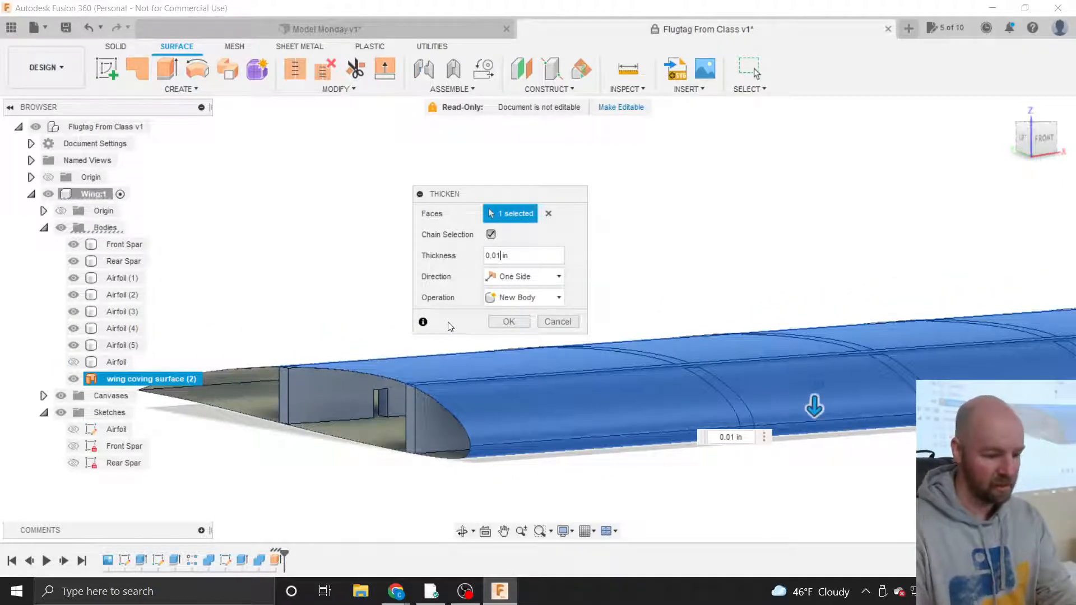
pyautogui.press('BackSpace')
pyautogui.press('BackSpace')
pyautogui.press('BackSpace')
pyautogui.press('BackSpace')
pyautogui.write('1')
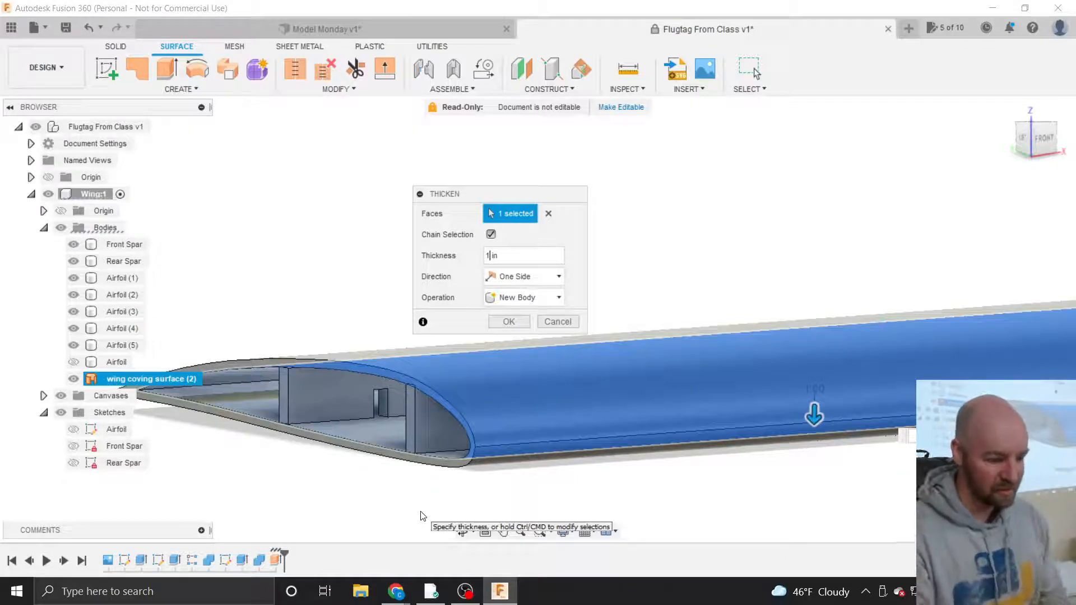
pyautogui.press('BackSpace')
pyautogui.write('.00')
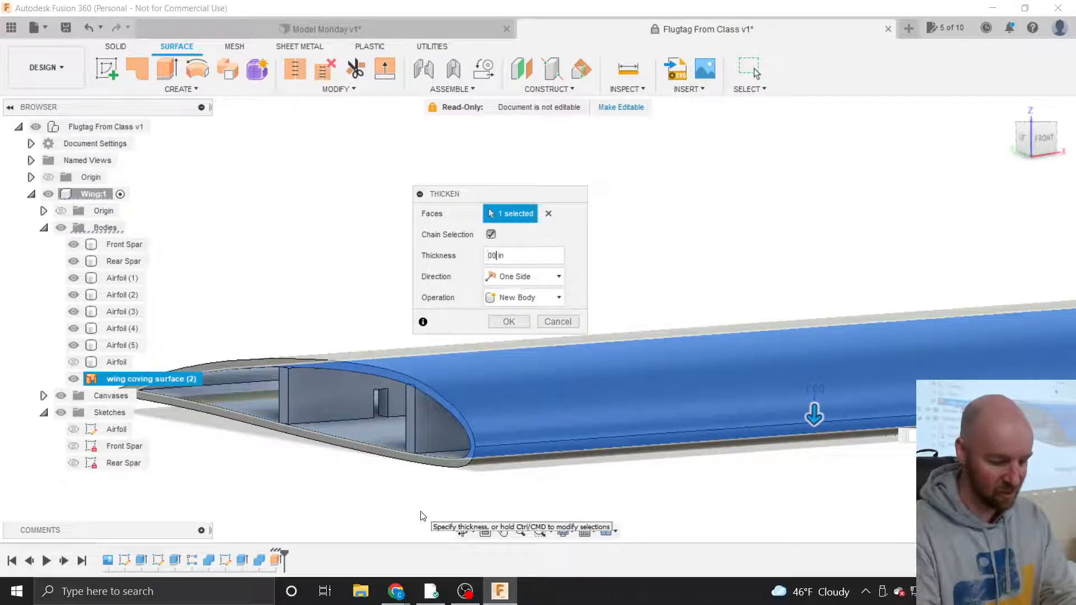
pyautogui.write('1')
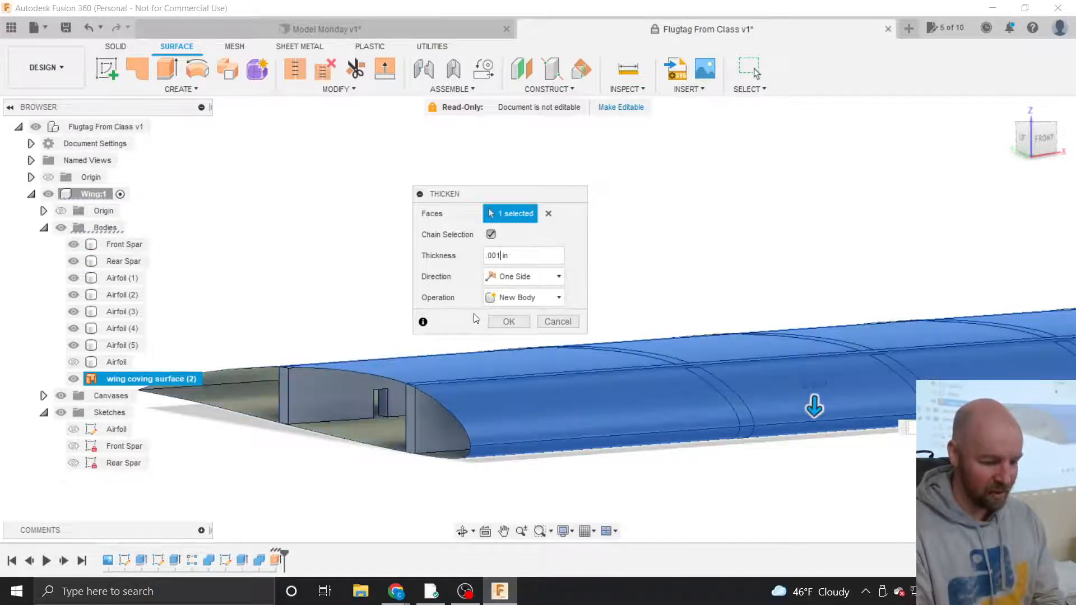
# Thicken the wing coving surface by 1 in on One Side as a new body, previewing the Symmetric direction before confirming.
pyautogui.click(503, 276)
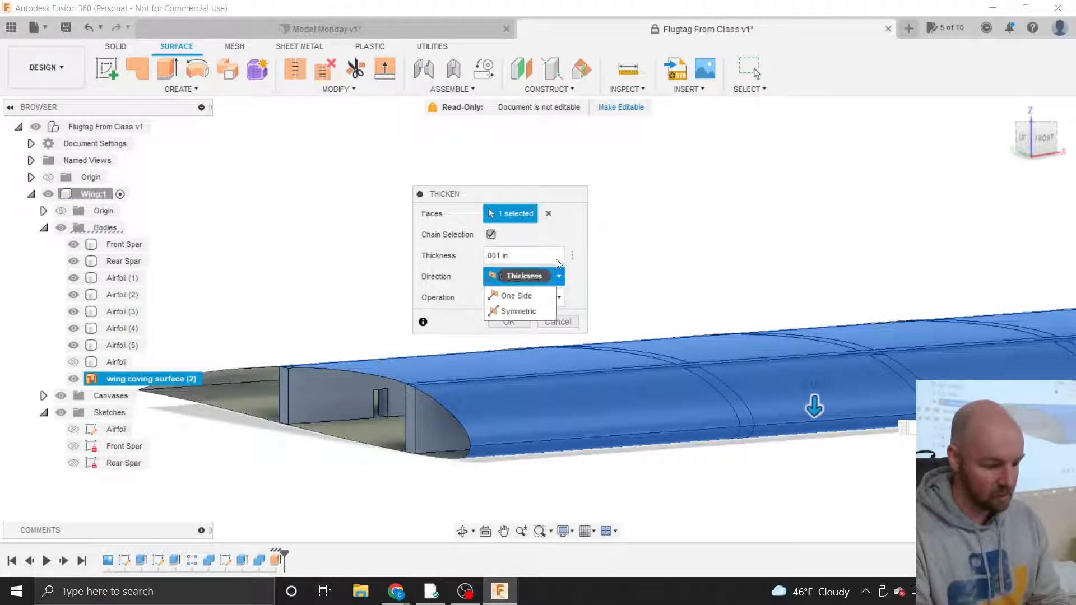
pyautogui.click(570, 234)
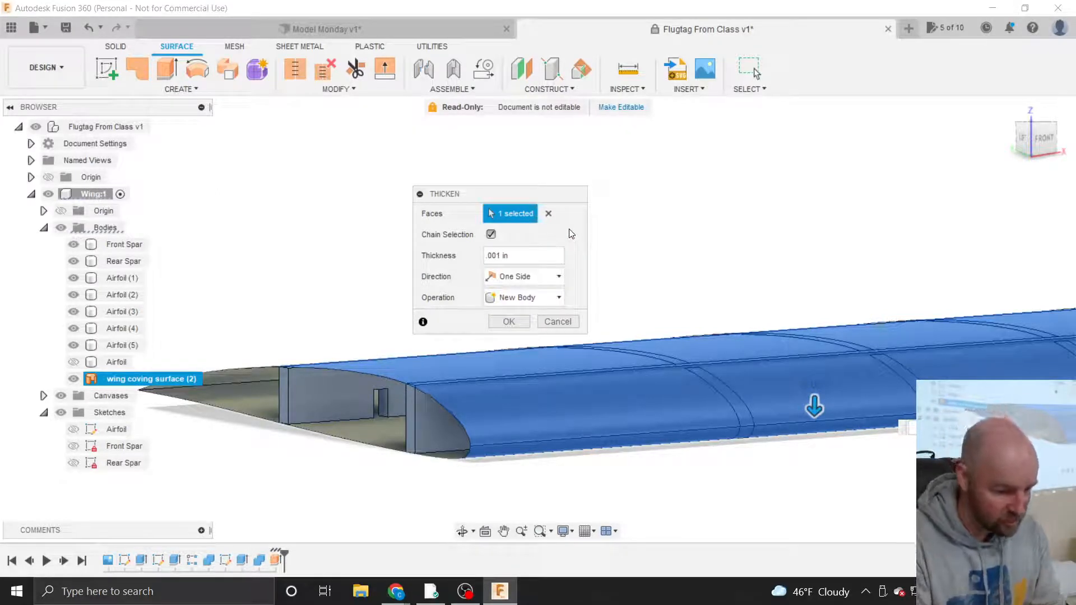
pyautogui.click(534, 276)
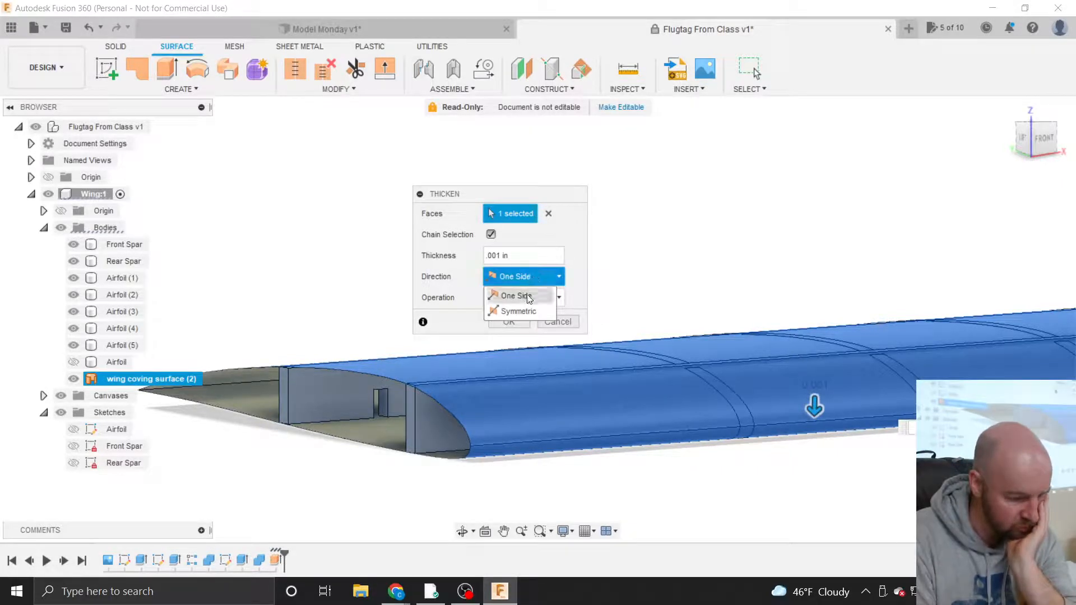
pyautogui.click(527, 295)
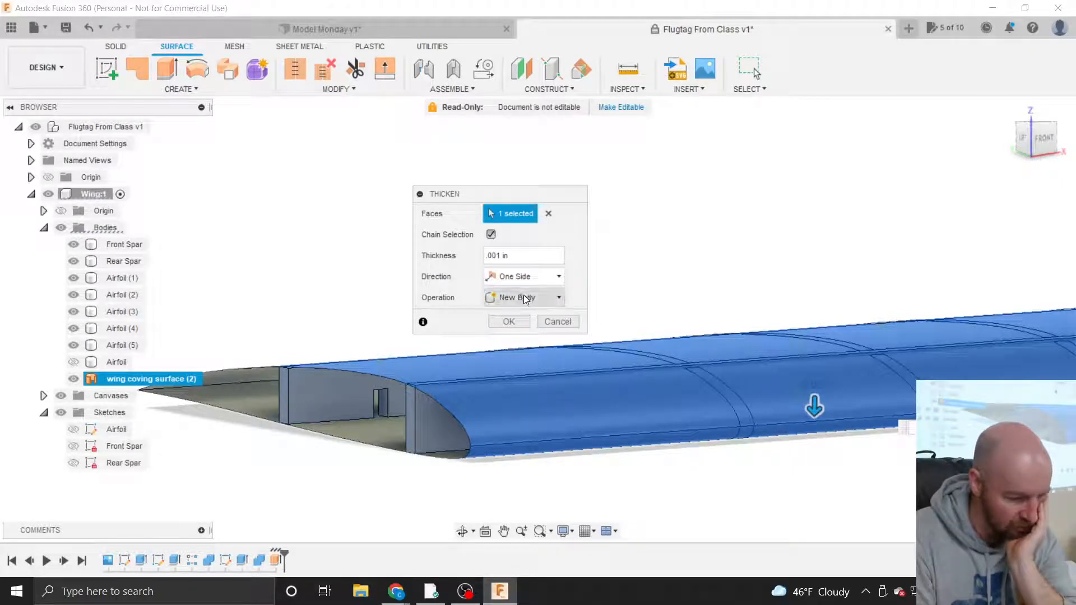
pyautogui.doubleClick(507, 256)
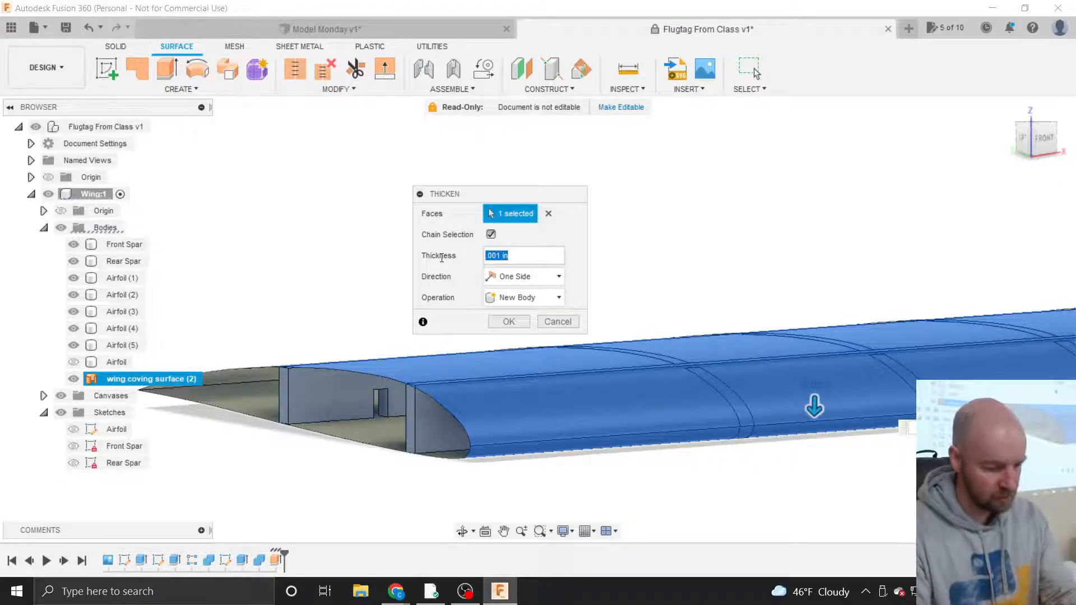
pyautogui.write('1')
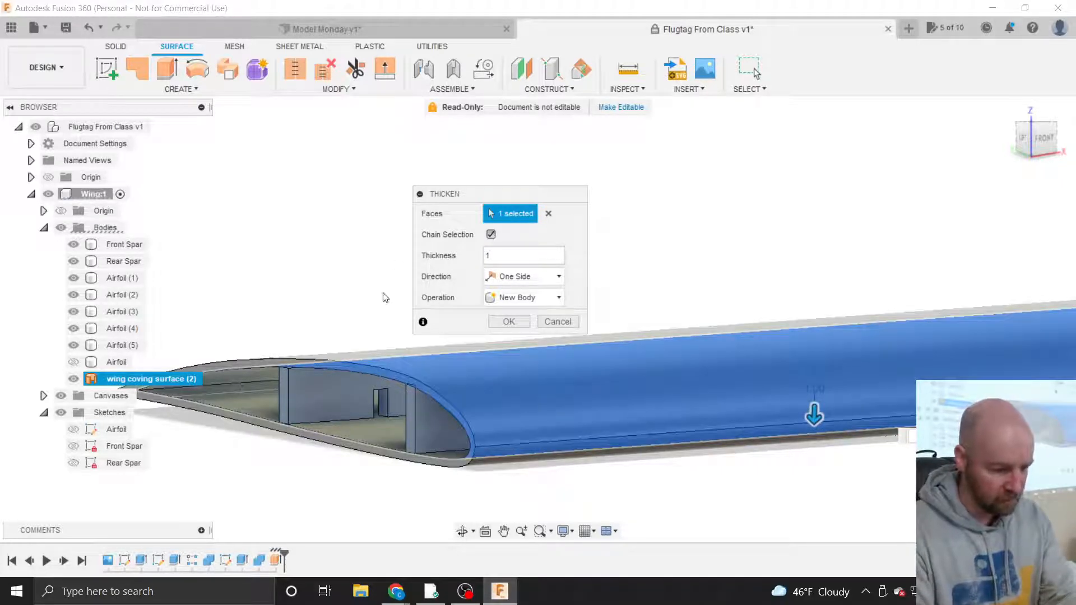
pyautogui.click(510, 277)
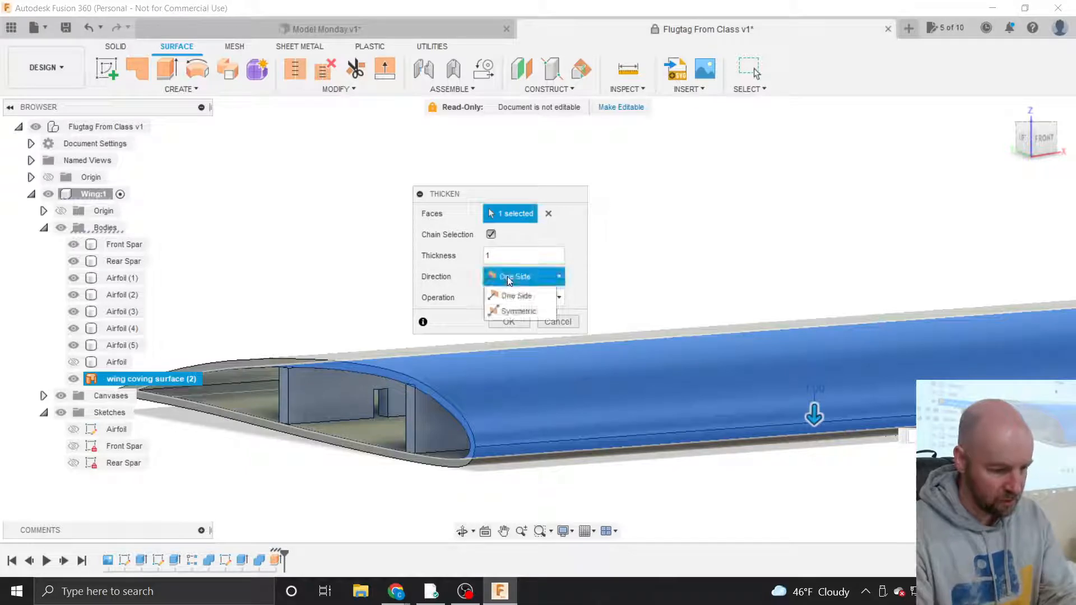
pyautogui.click(511, 308)
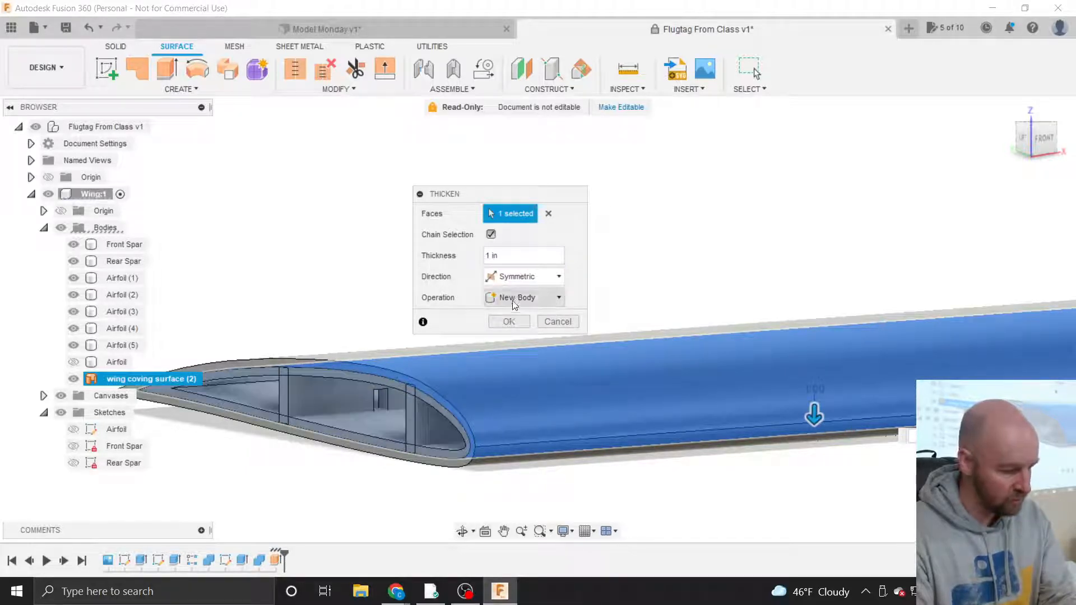
pyautogui.click(516, 278)
pyautogui.click(516, 295)
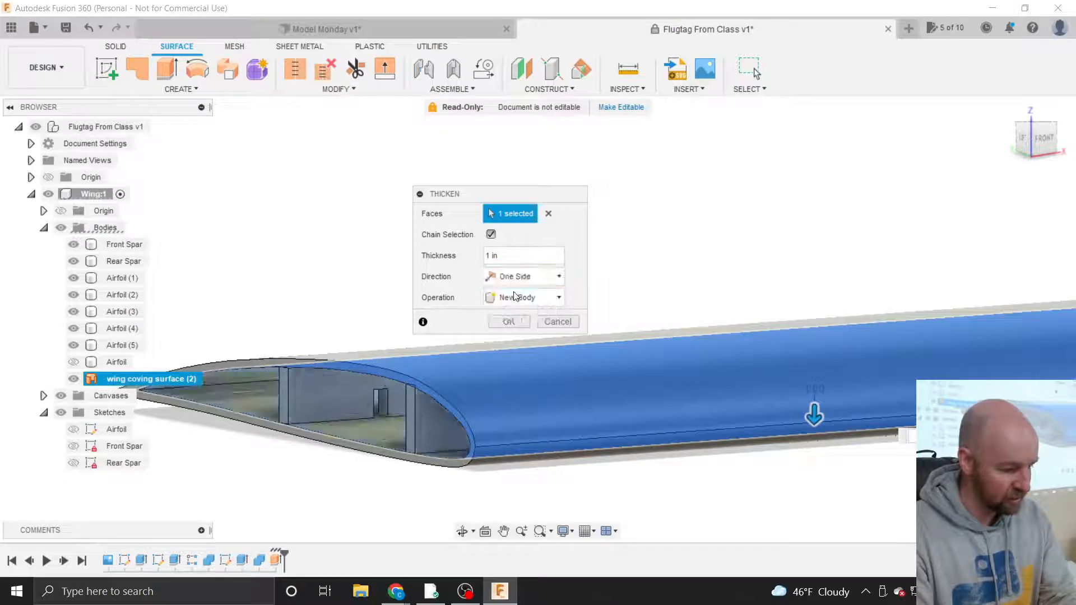
pyautogui.click(508, 321)
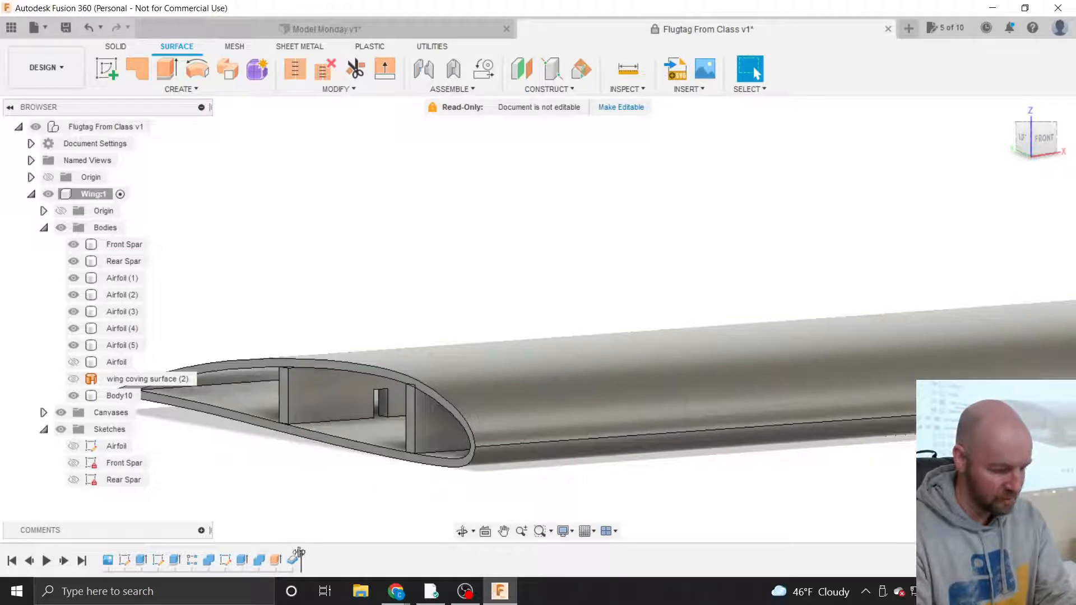
# Try reversing the wing coving surface's normal ahead of the Thicken feature in the design history.
pyautogui.moveTo(288, 553); pyautogui.dragTo(283, 553)
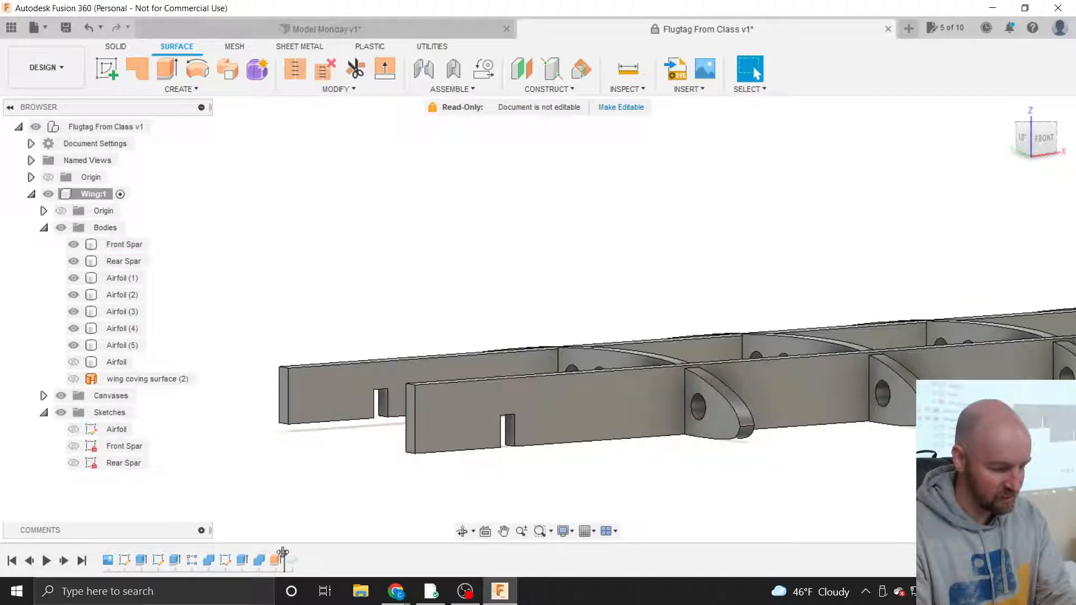
pyautogui.click(74, 379)
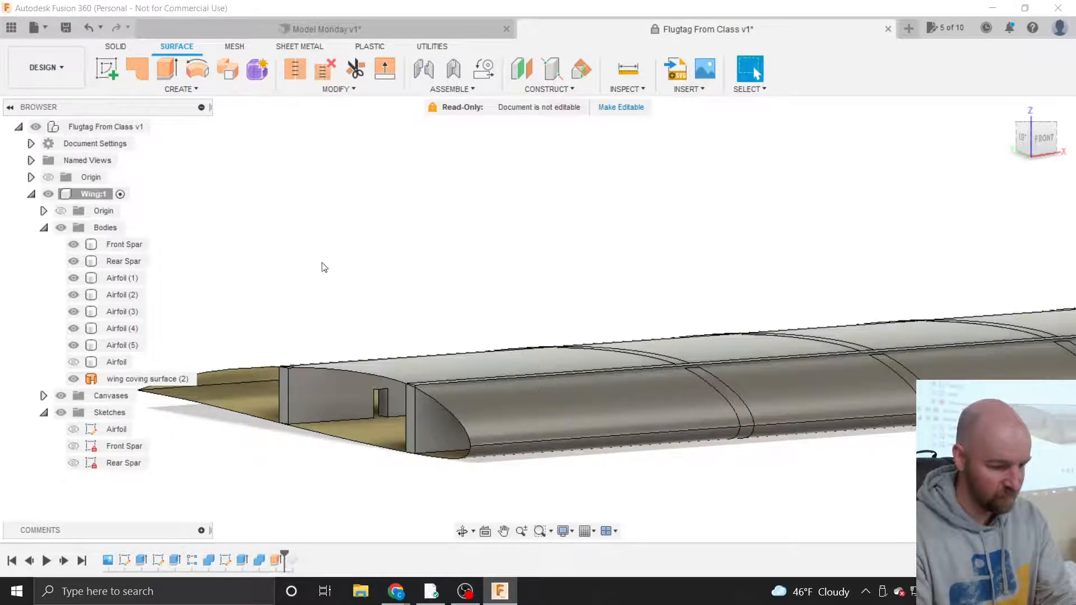
pyautogui.click(330, 89)
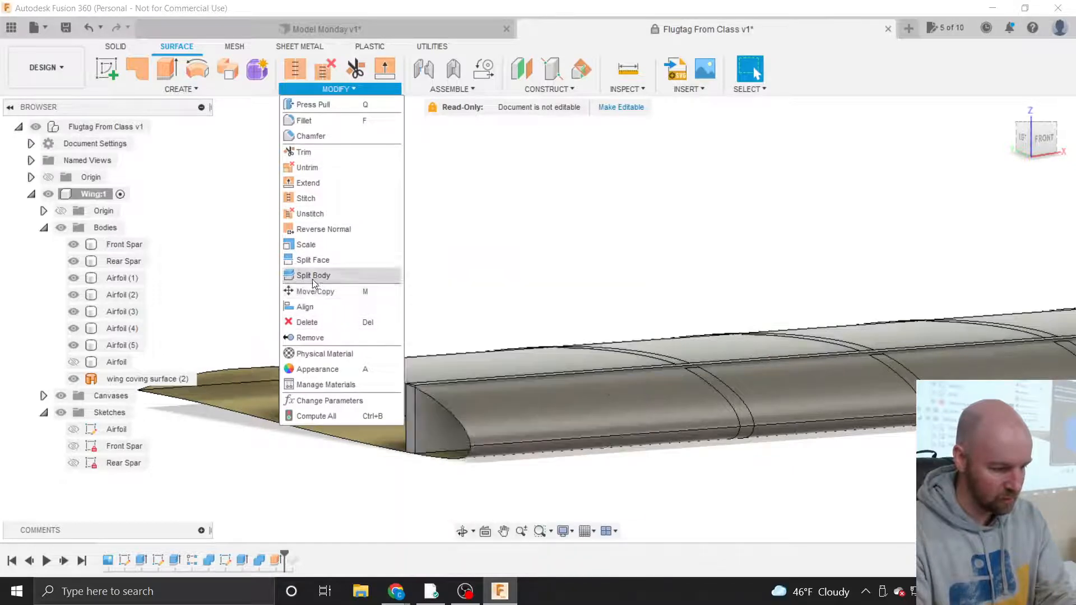
pyautogui.click(314, 231)
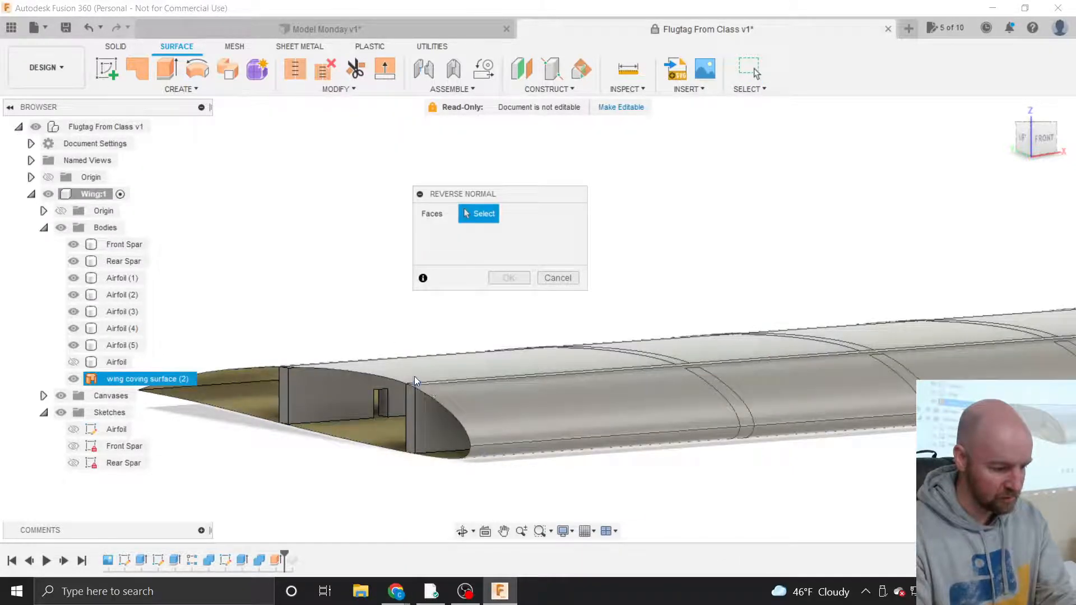
pyautogui.click(415, 375)
pyautogui.click(508, 278)
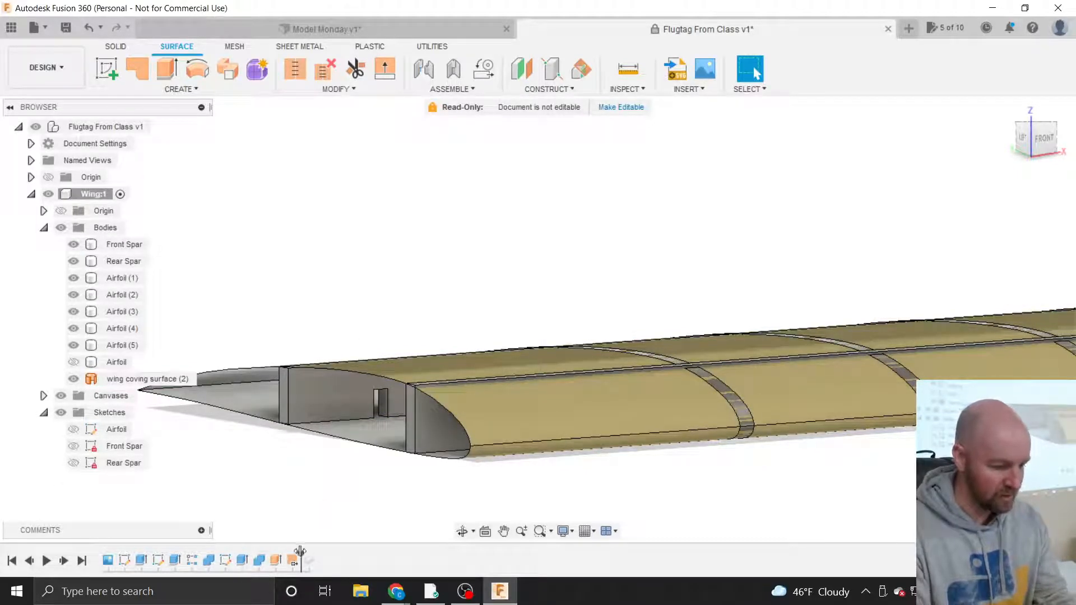
pyautogui.moveTo(300, 552); pyautogui.dragTo(315, 555)
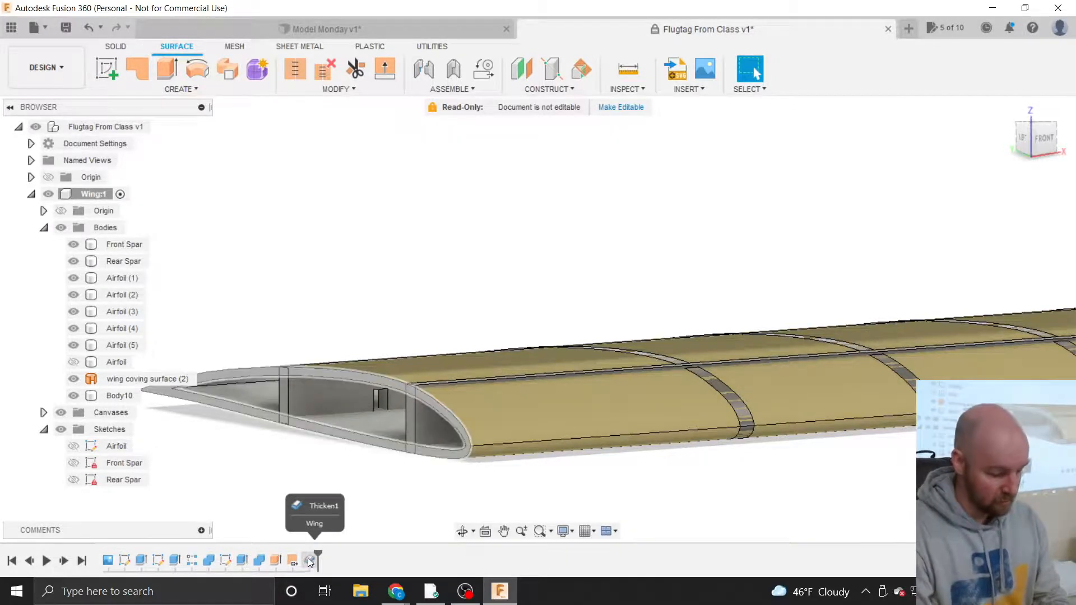
# Undo the normal reversal and roll the design history forward past the Thicken feature.
pyautogui.hotkey('ctrl', 'z')
pyautogui.hotkey('ctrl', 'z')
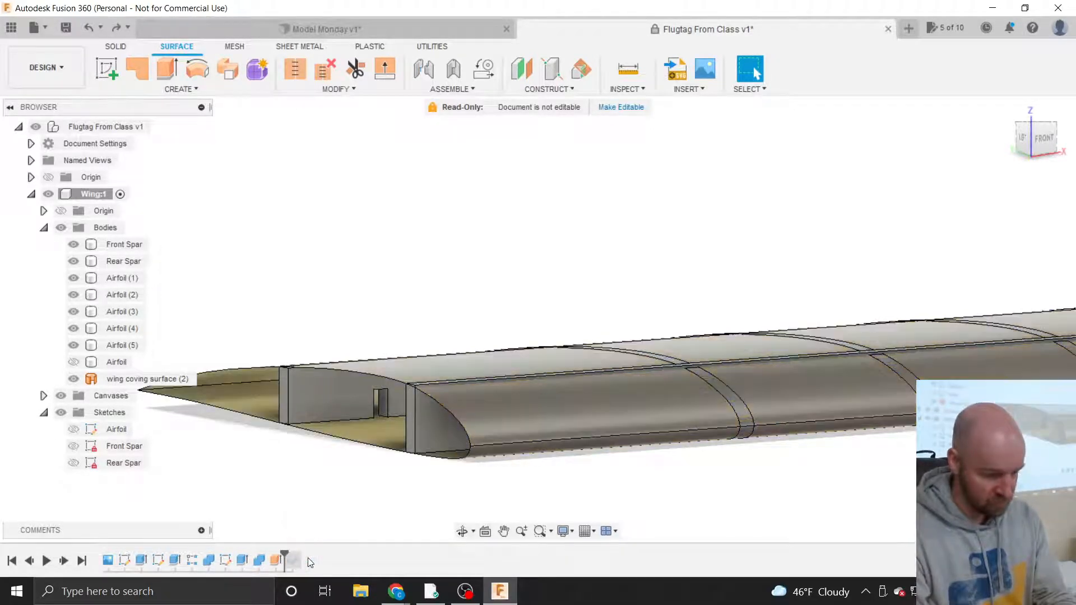
pyautogui.moveTo(284, 555); pyautogui.dragTo(300, 558)
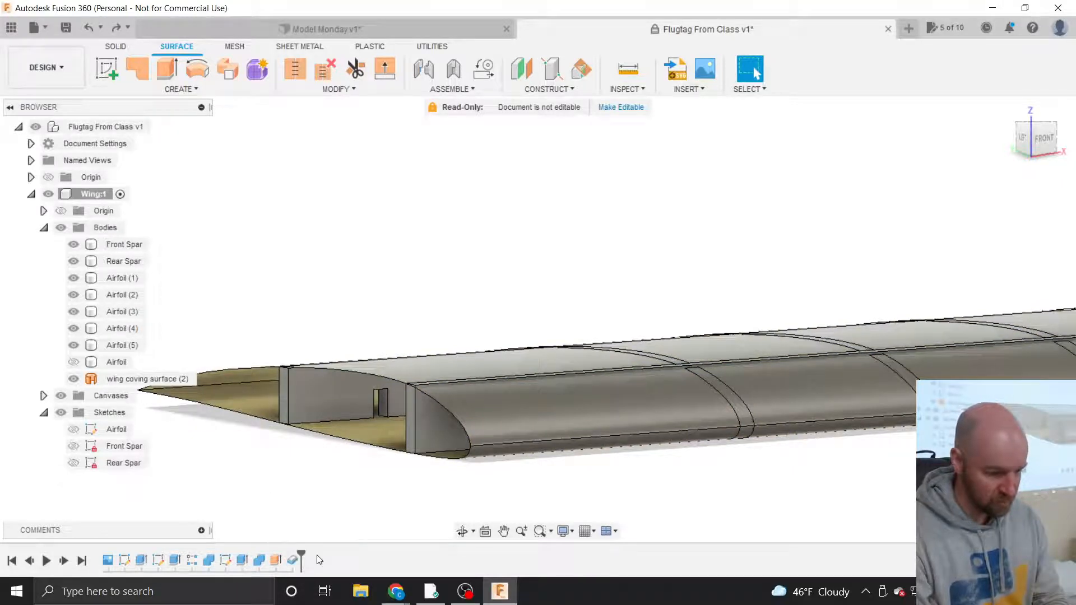
# Edit the Thicken feature of the wing coving surface and set its thickness to 0.01 in.
pyautogui.rightClick(290, 560)
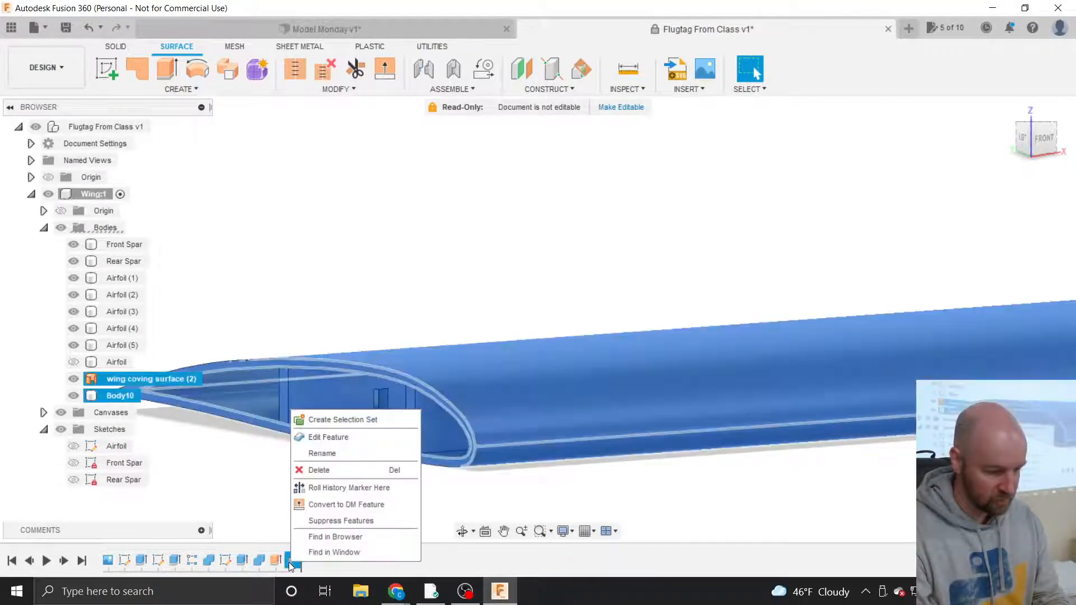
pyautogui.click(322, 436)
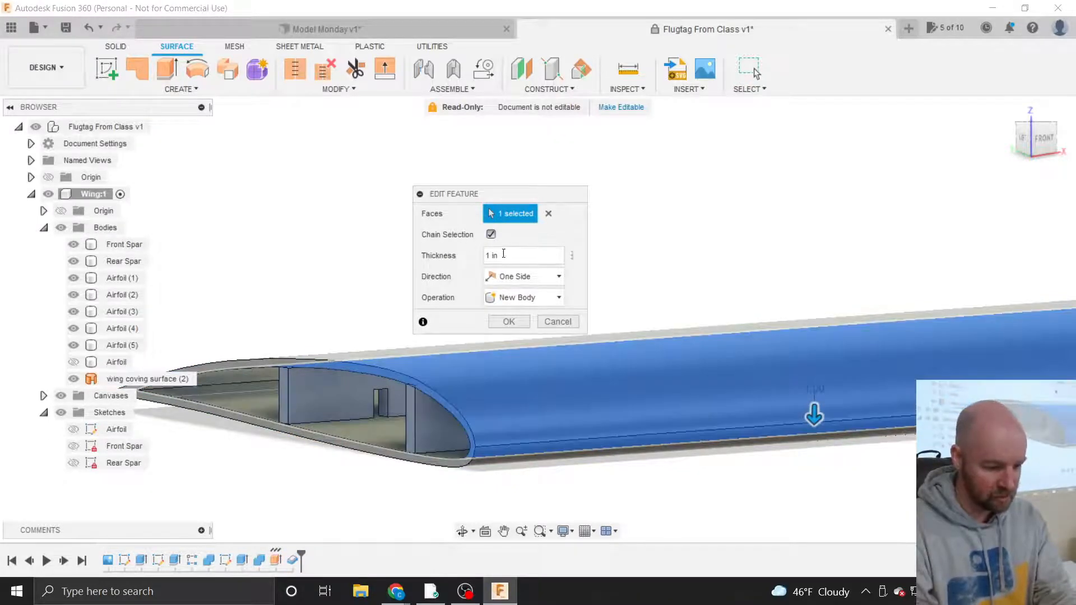
pyautogui.doubleClick(497, 255)
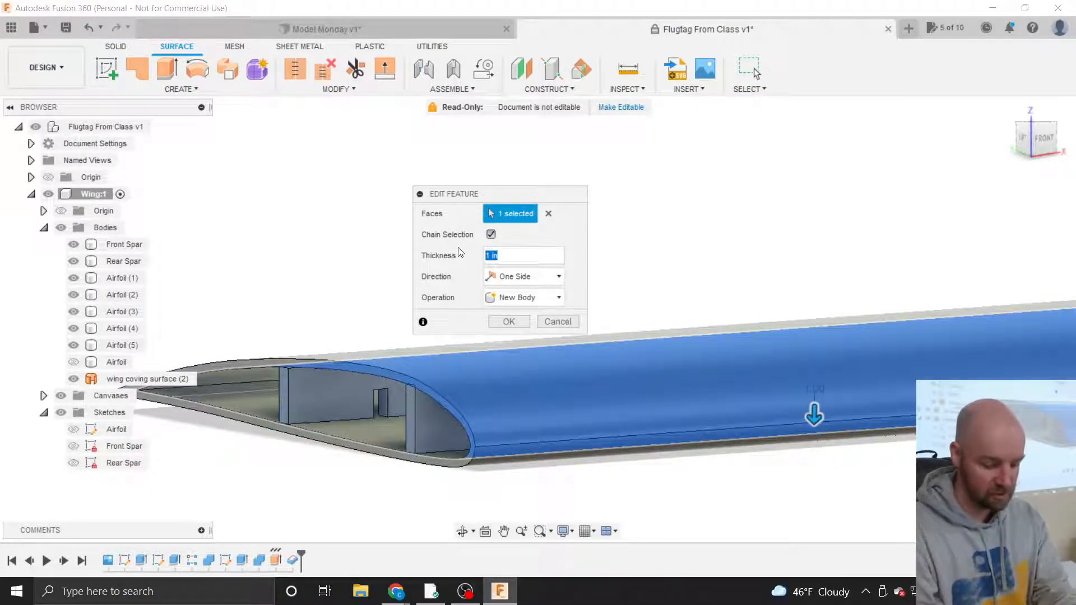
pyautogui.write('.001')
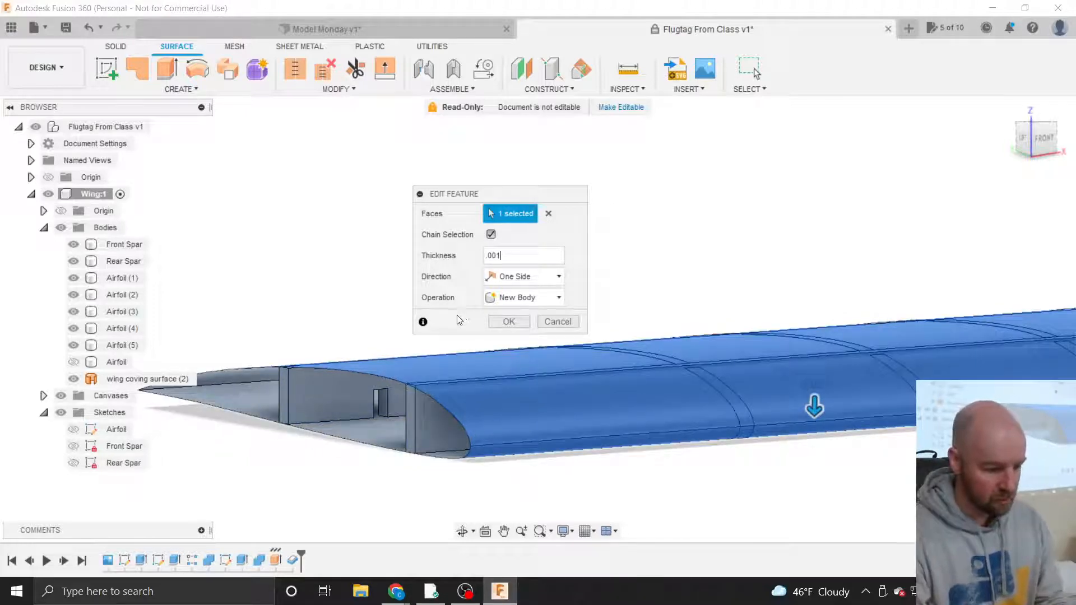
pyautogui.press('BackSpace')
pyautogui.press('BackSpace')
pyautogui.write('1')
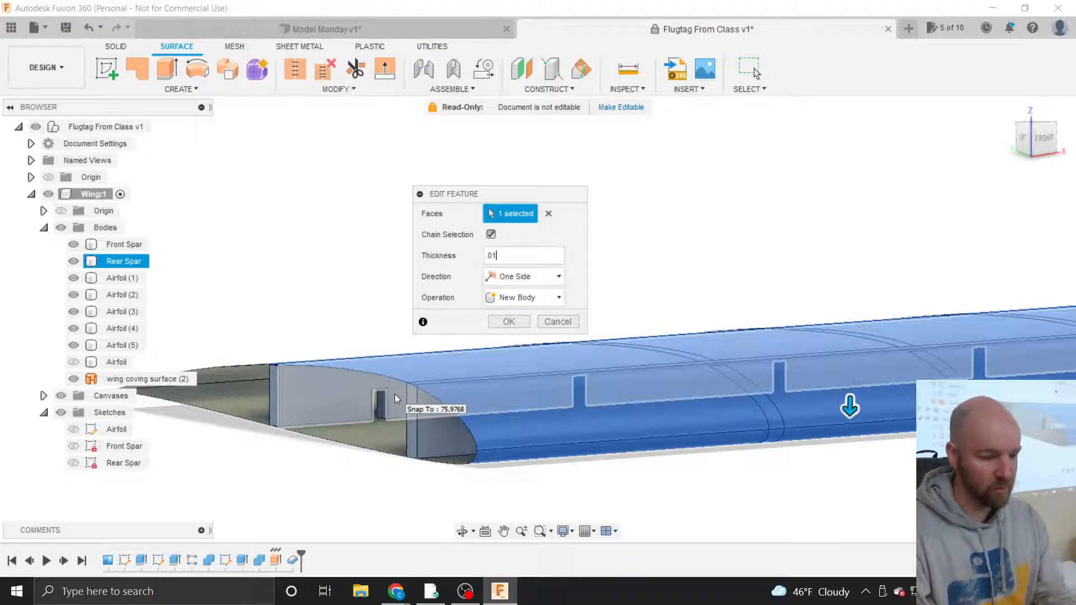
pyautogui.press('Home')
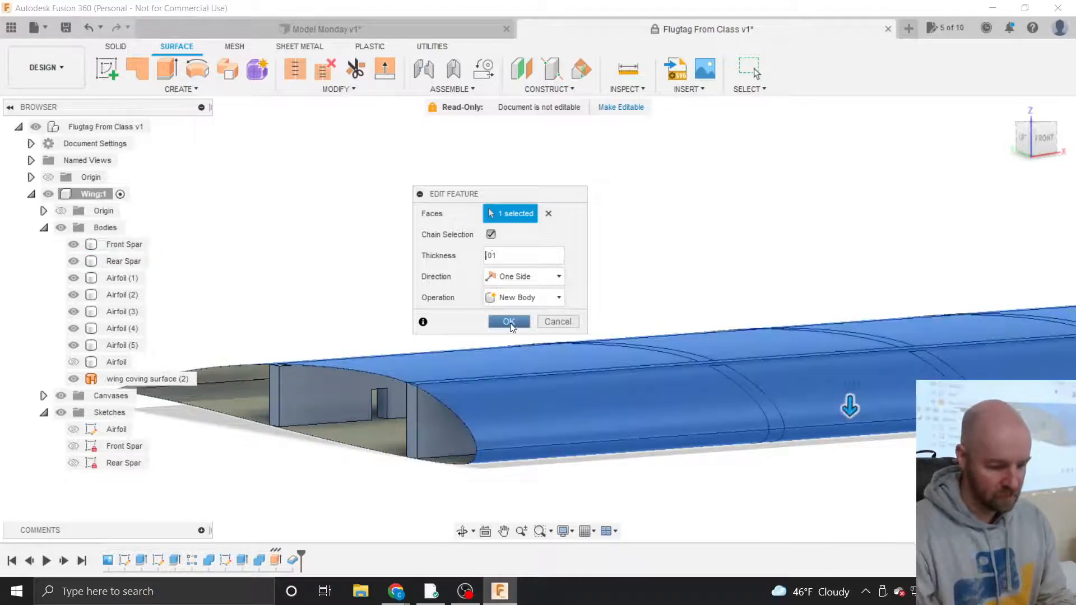
pyautogui.write('0')
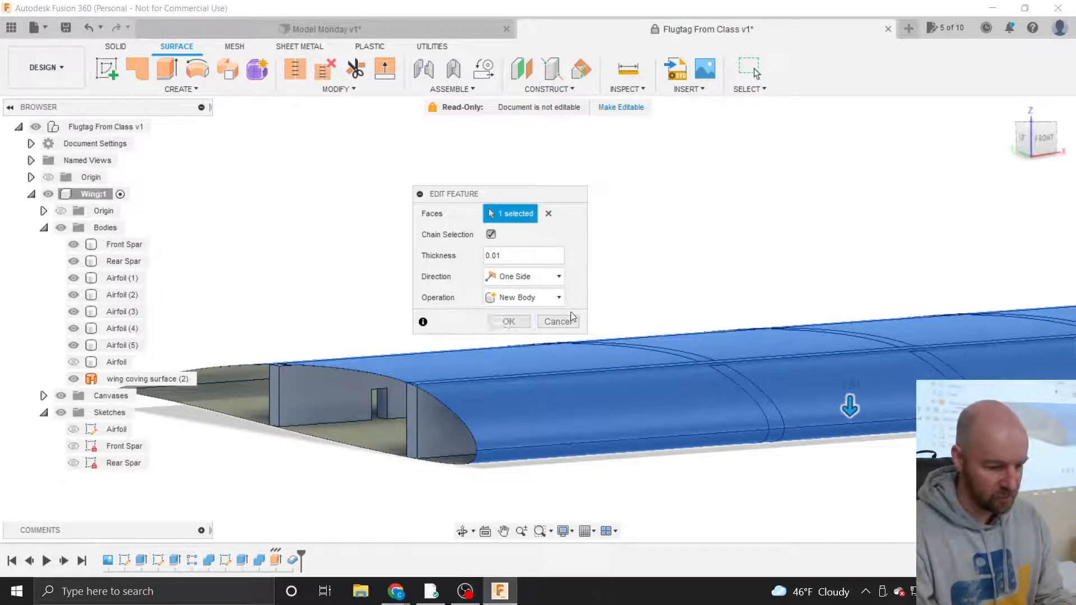
pyautogui.click(512, 321)
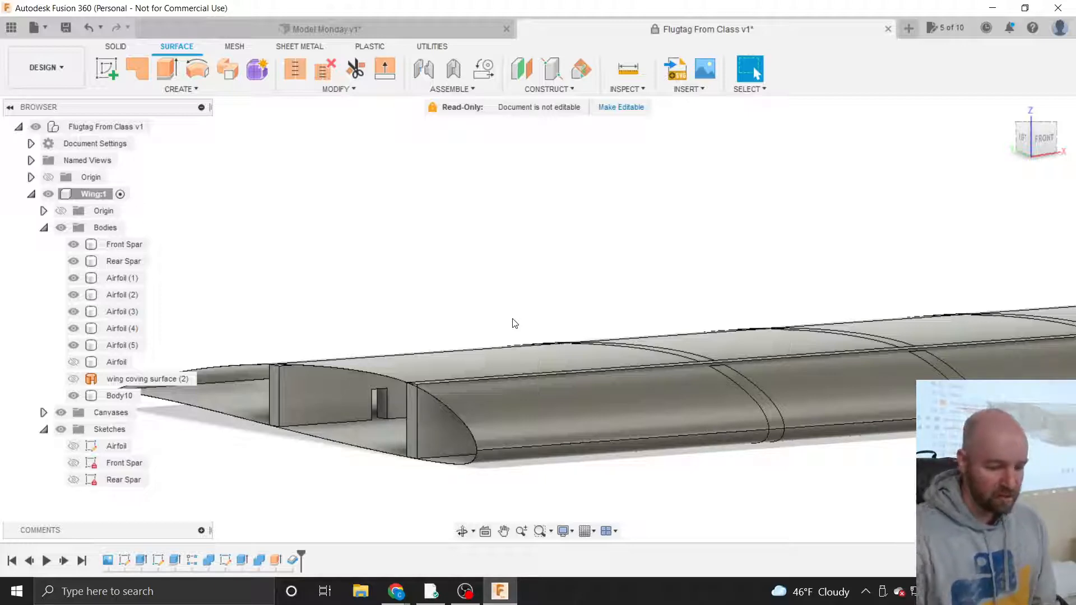
# Examine how the upper edge of the front spar meets the thickened wing skin.
pyautogui.click(484, 385)
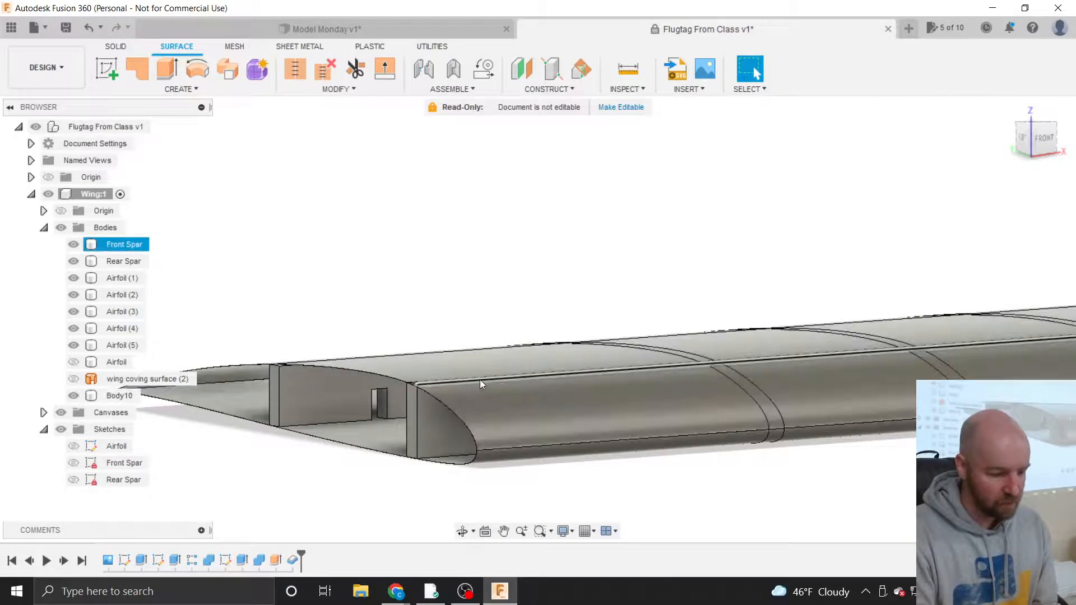
pyautogui.press('Escape')
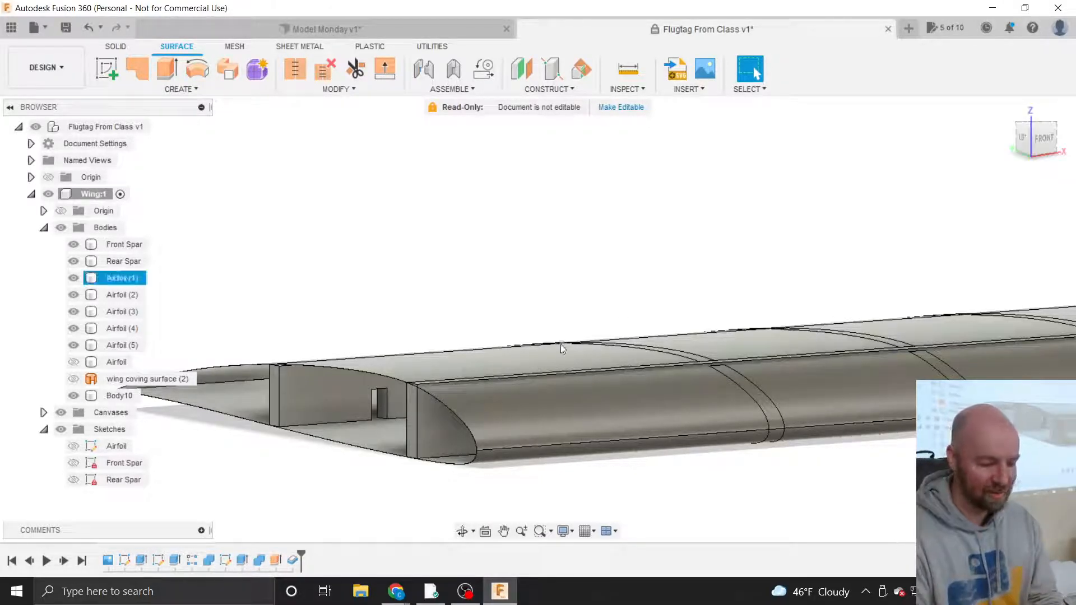
pyautogui.scroll(5, 533, 378)
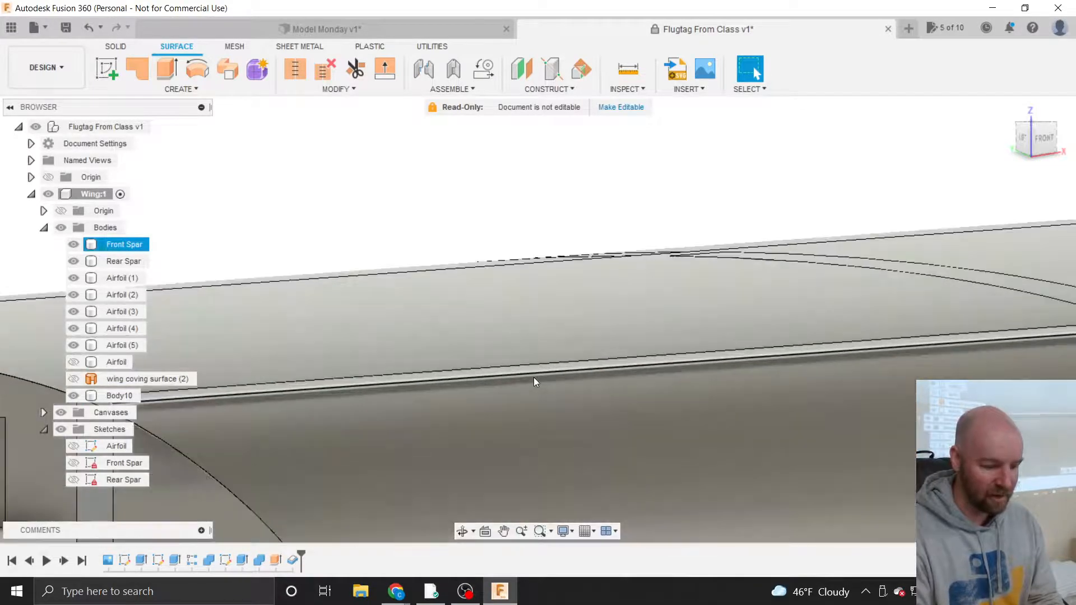
pyautogui.scroll(-1, 517, 374)
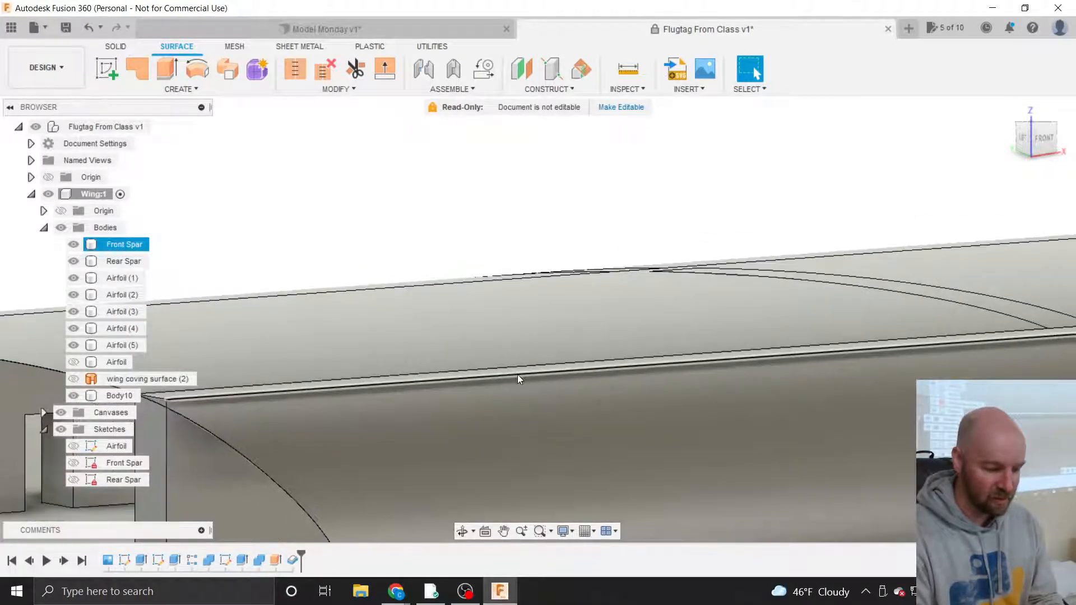
pyautogui.scroll(-1, 516, 374)
pyautogui.scroll(-3, 633, 375)
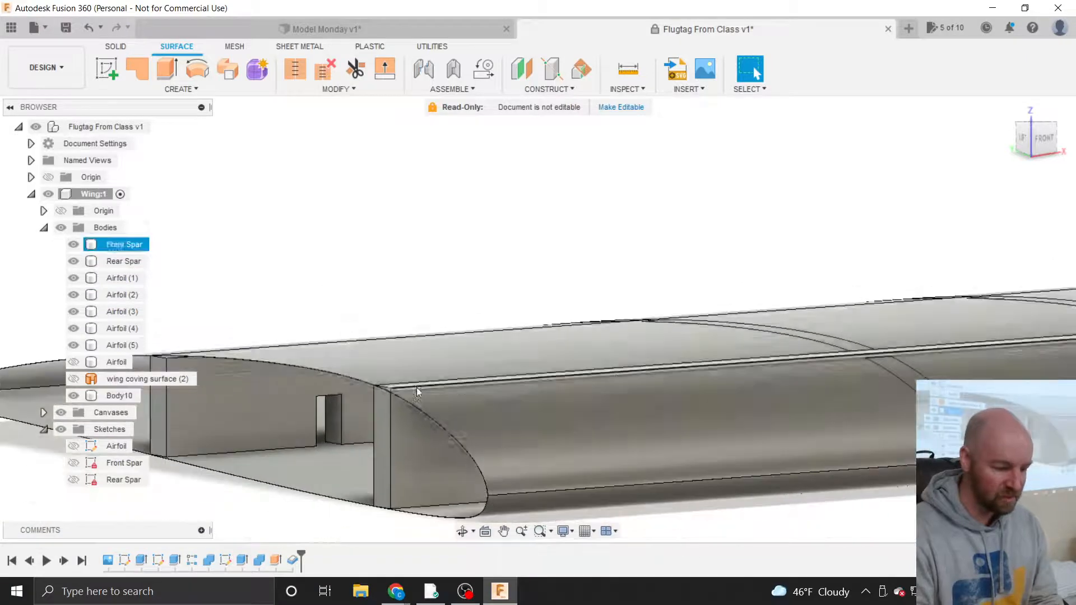
pyautogui.scroll(3, 365, 389)
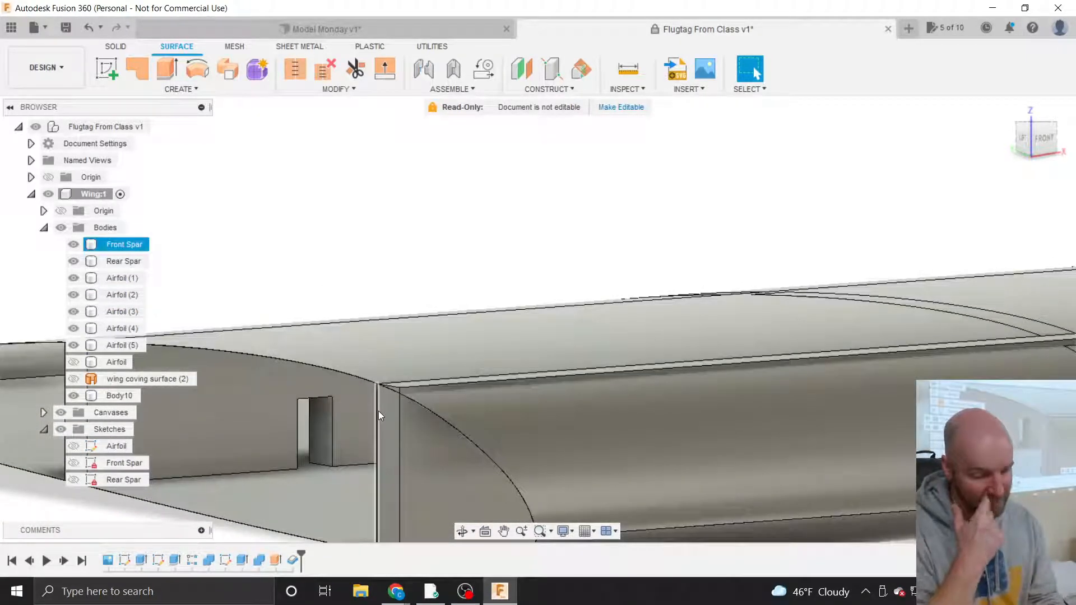
pyautogui.scroll(-4, 385, 414)
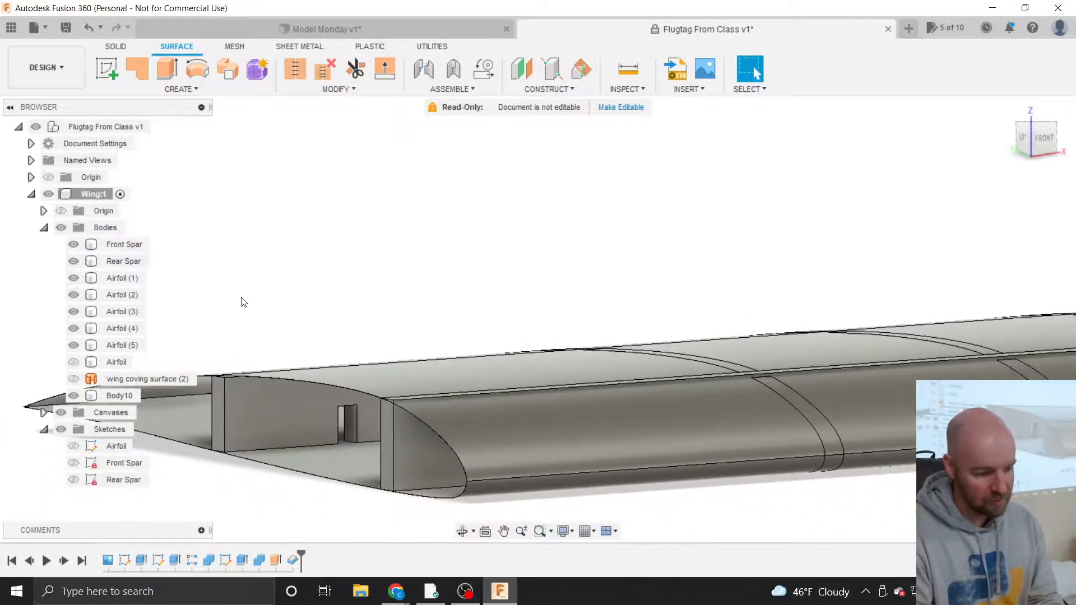
# Hide the thickened skin body and examine the joint between the front spar's top face and the airfoil ribs.
pyautogui.click(73, 396)
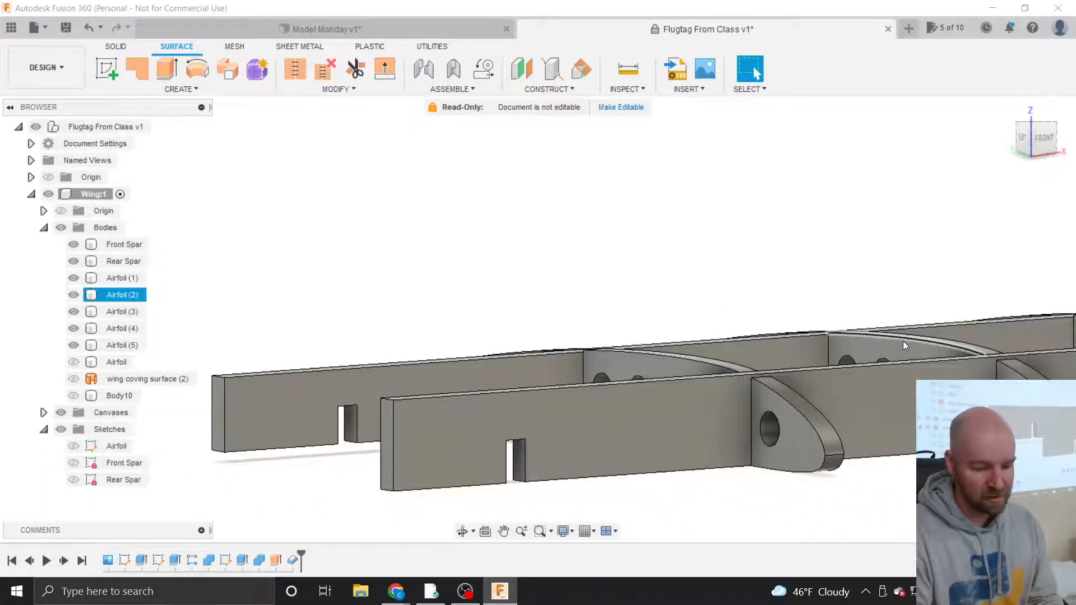
pyautogui.click(810, 365)
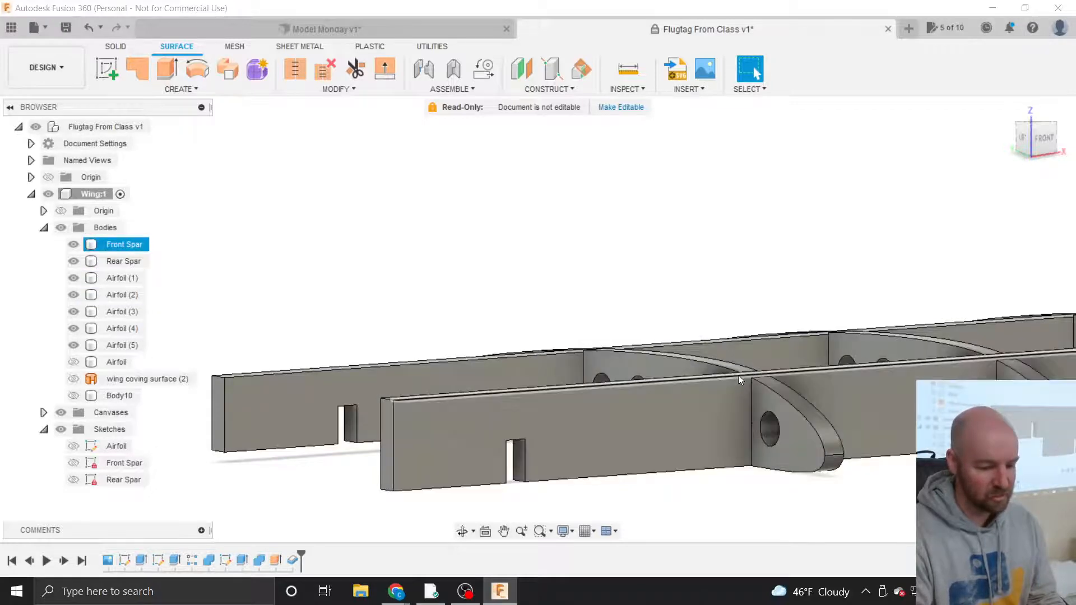
pyautogui.keyDown('shift'); pyautogui.moveTo(1037, 149); pyautogui.dragTo(896, 164, button='middle'); pyautogui.keyUp('shift')
pyautogui.scroll(-4, 682, 153)
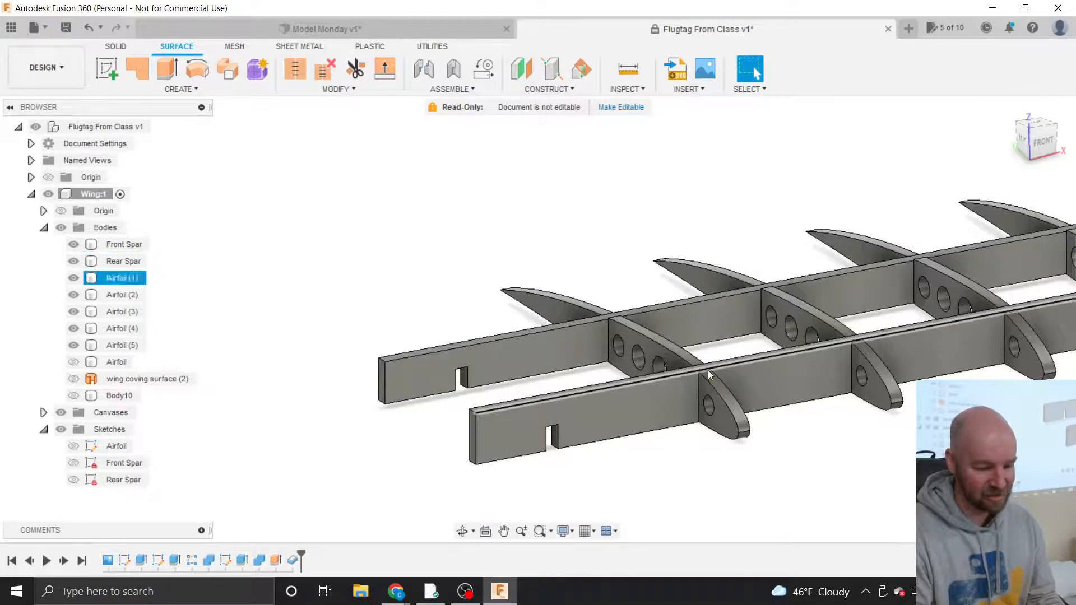
pyautogui.scroll(2, 708, 371)
pyautogui.scroll(5, 707, 371)
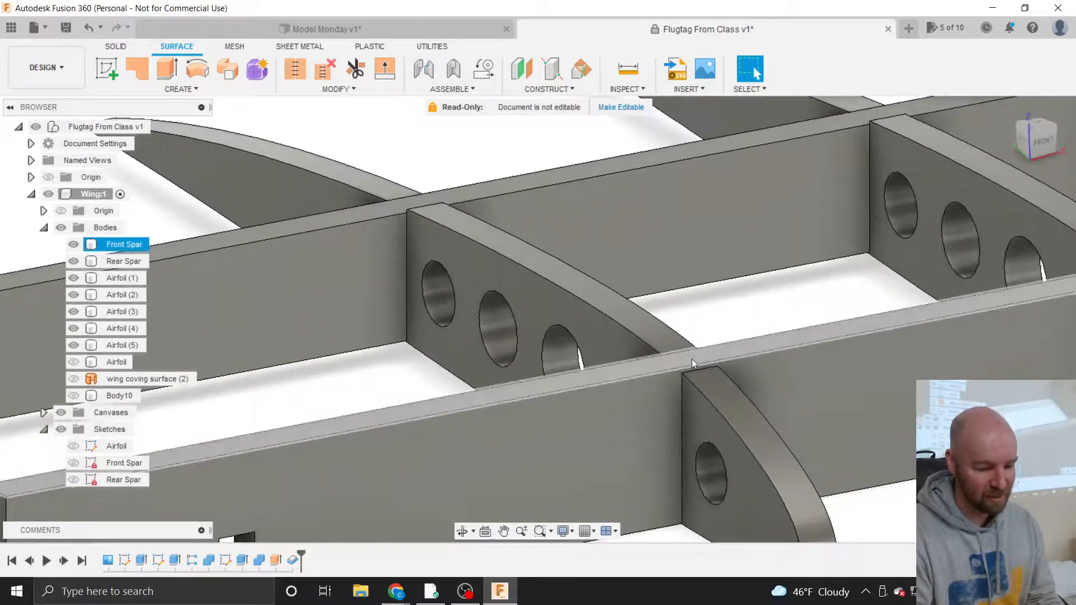
pyautogui.press('e')
pyautogui.click(688, 359)
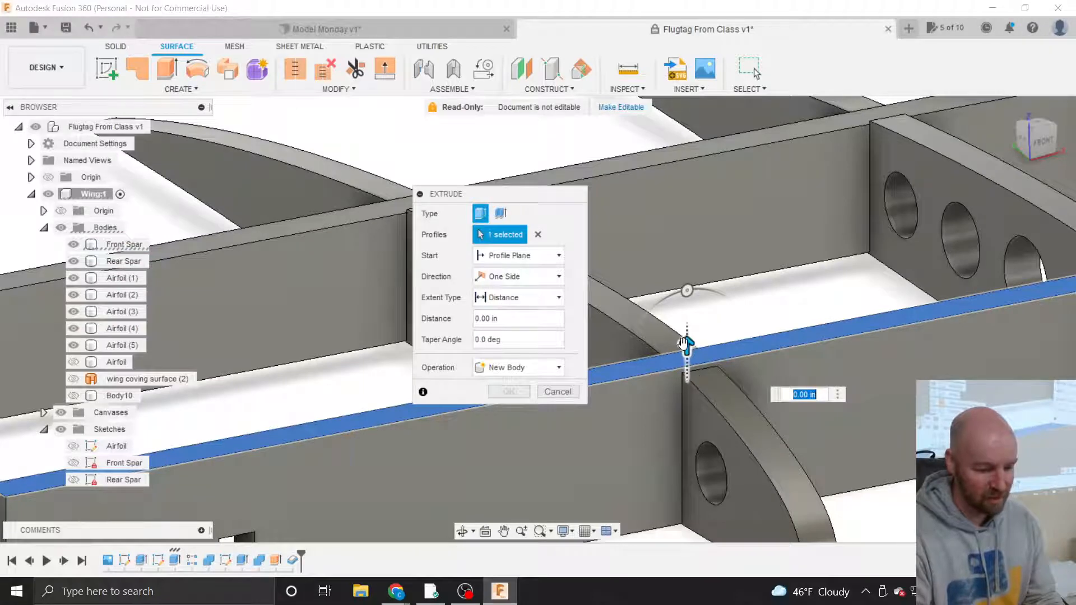
pyautogui.write('-1')
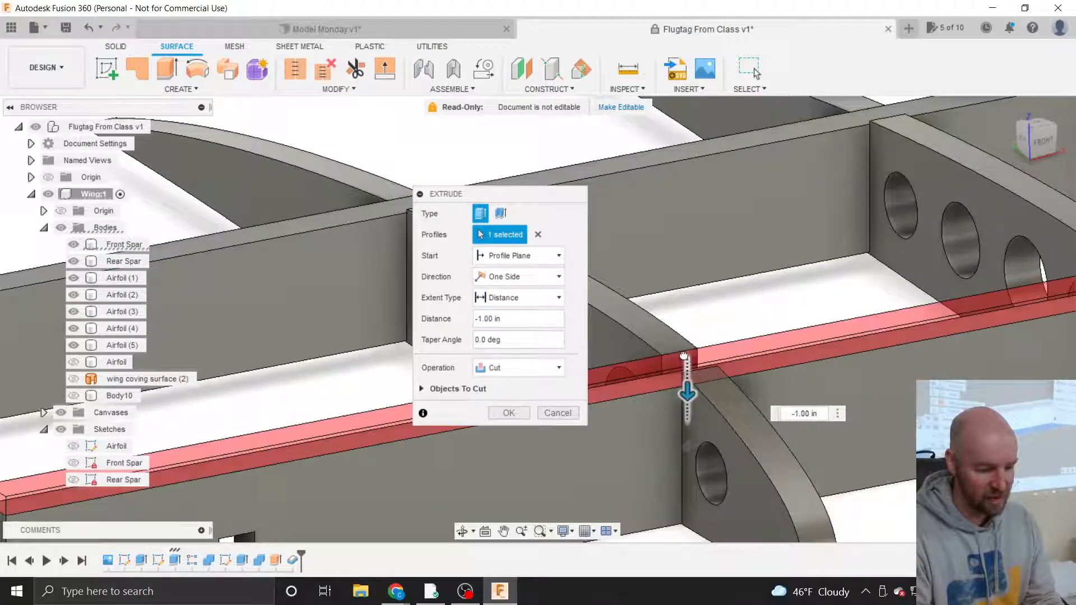
pyautogui.click(552, 413)
# Make the hidden Airfoil rib visible at the near end of the spars.
pyautogui.click(637, 341)
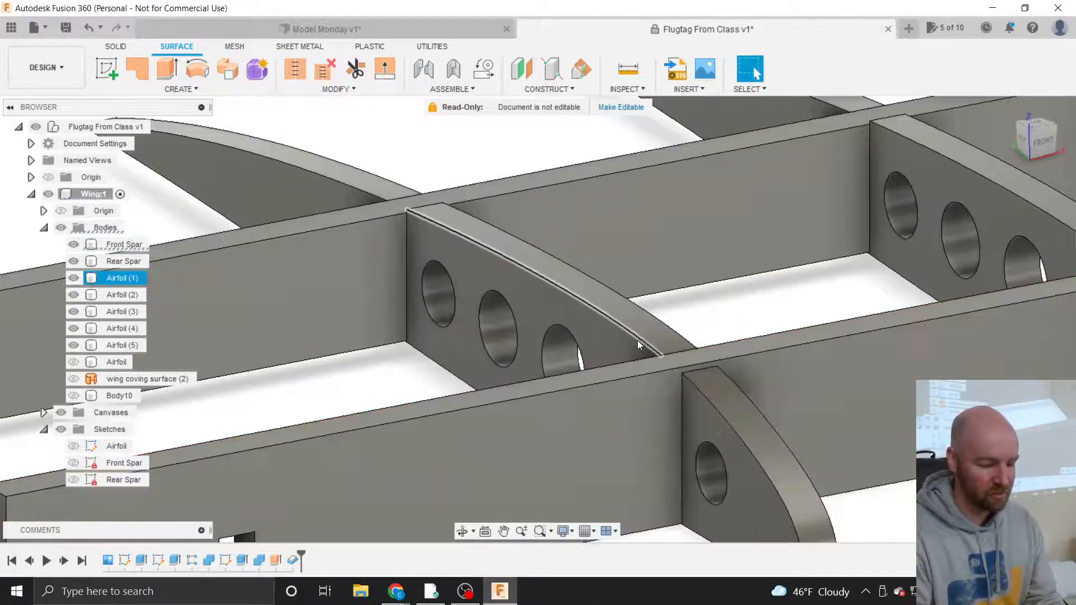
pyautogui.click(663, 362)
pyautogui.scroll(-5, 663, 361)
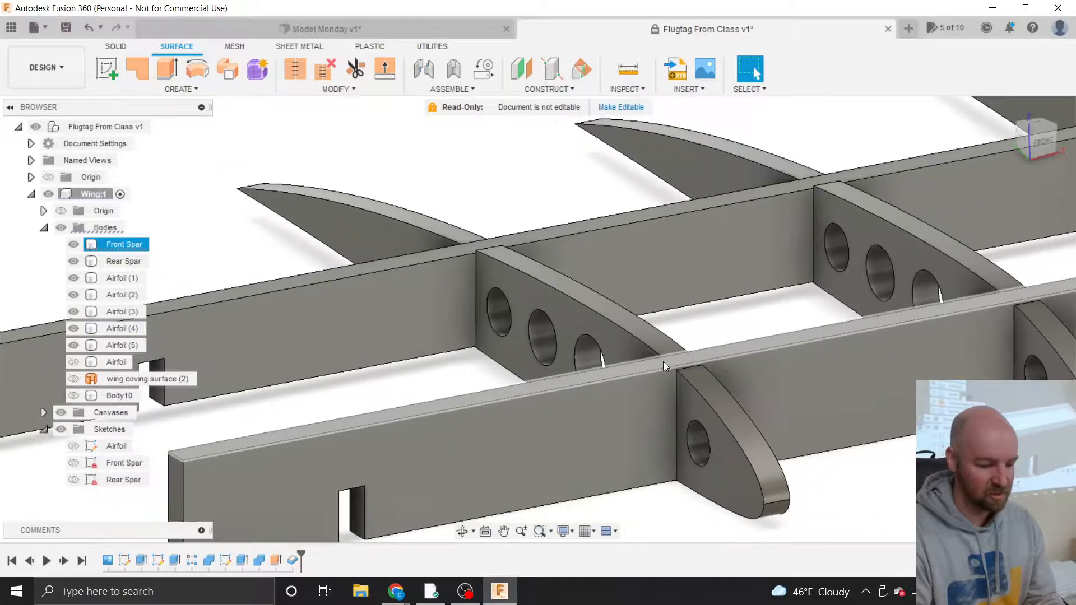
pyautogui.click(118, 362)
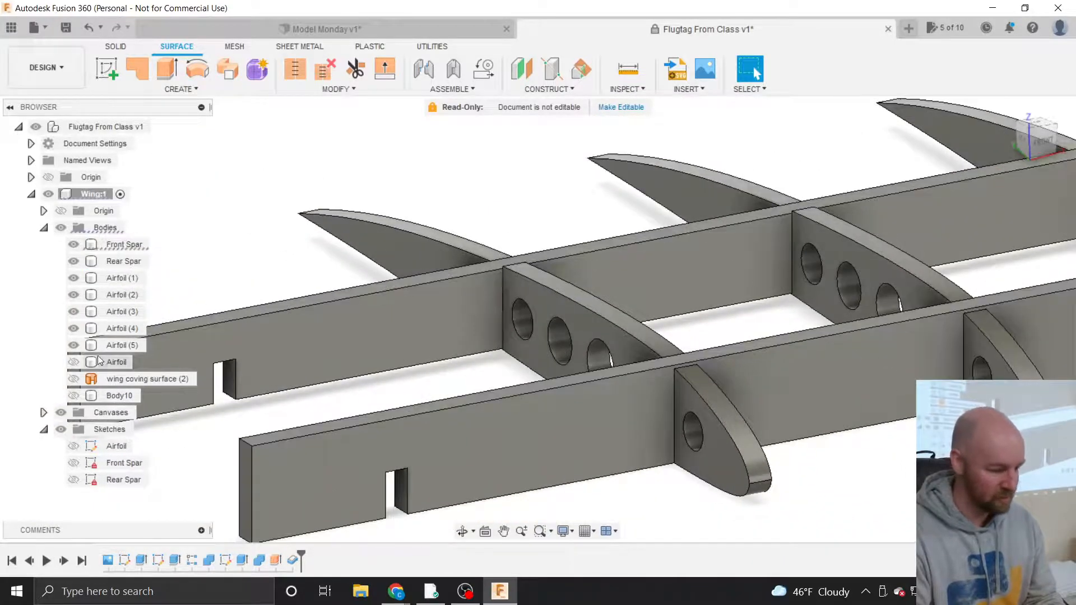
pyautogui.click(74, 362)
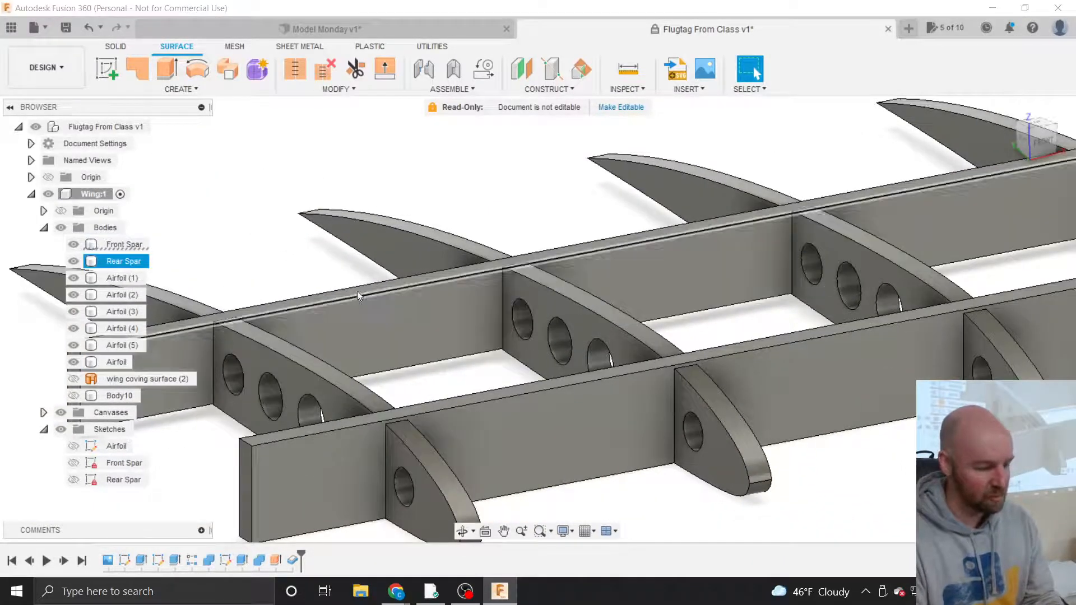
# Show the wing coving surface and keep the thickened skin body hidden.
pyautogui.click(74, 396)
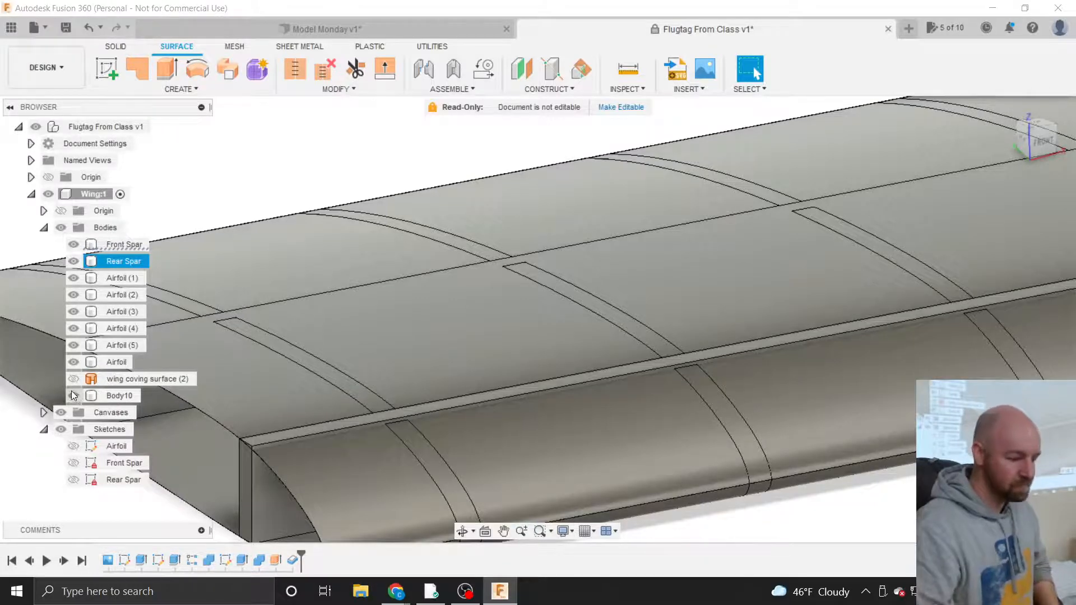
pyautogui.click(74, 379)
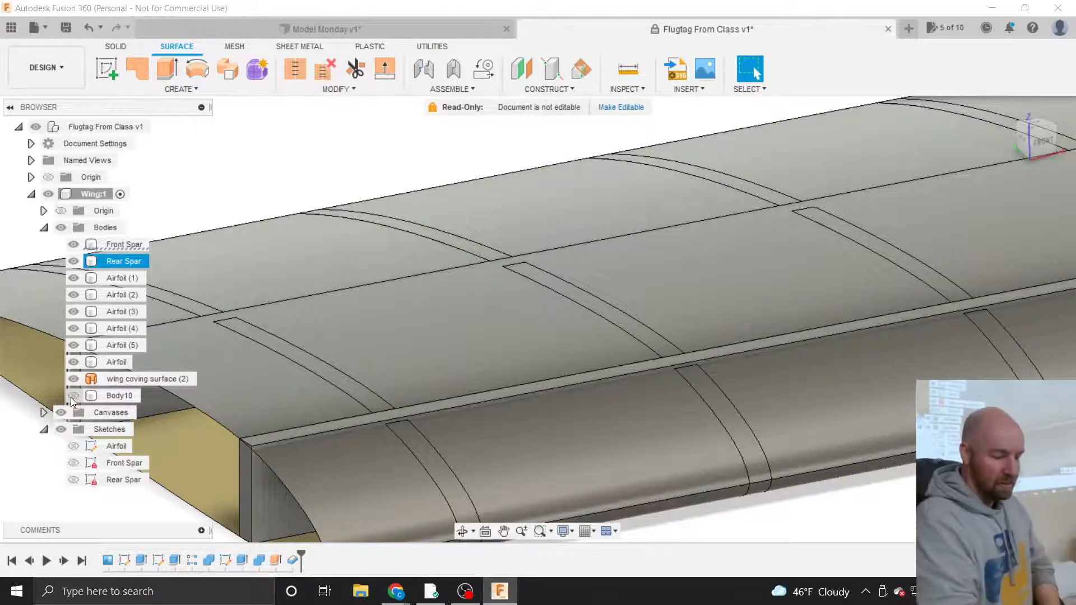
pyautogui.click(74, 395)
pyautogui.click(163, 378)
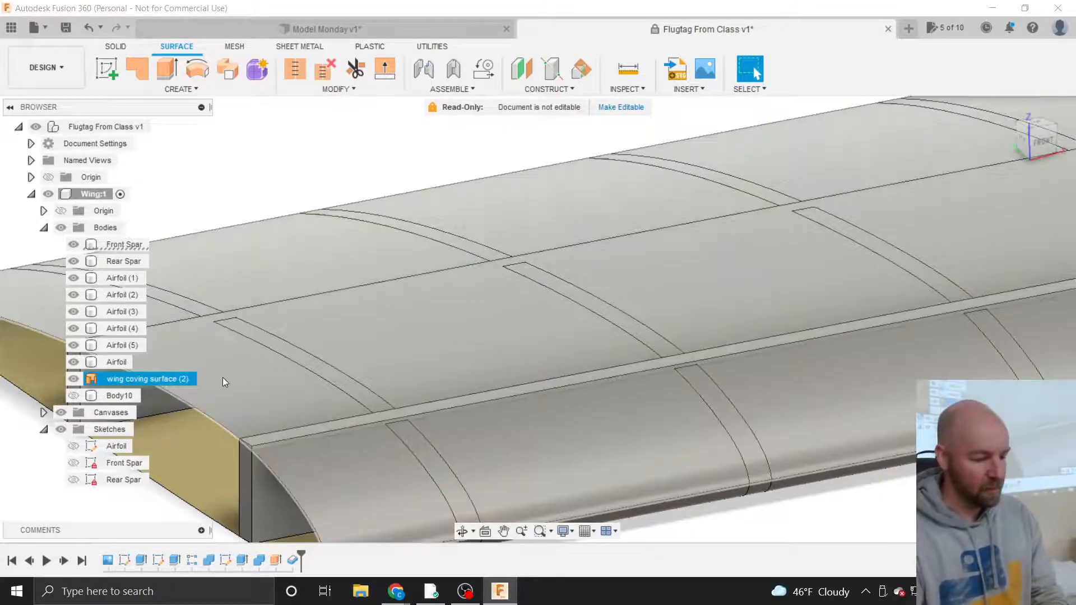
pyautogui.scroll(-3, 294, 384)
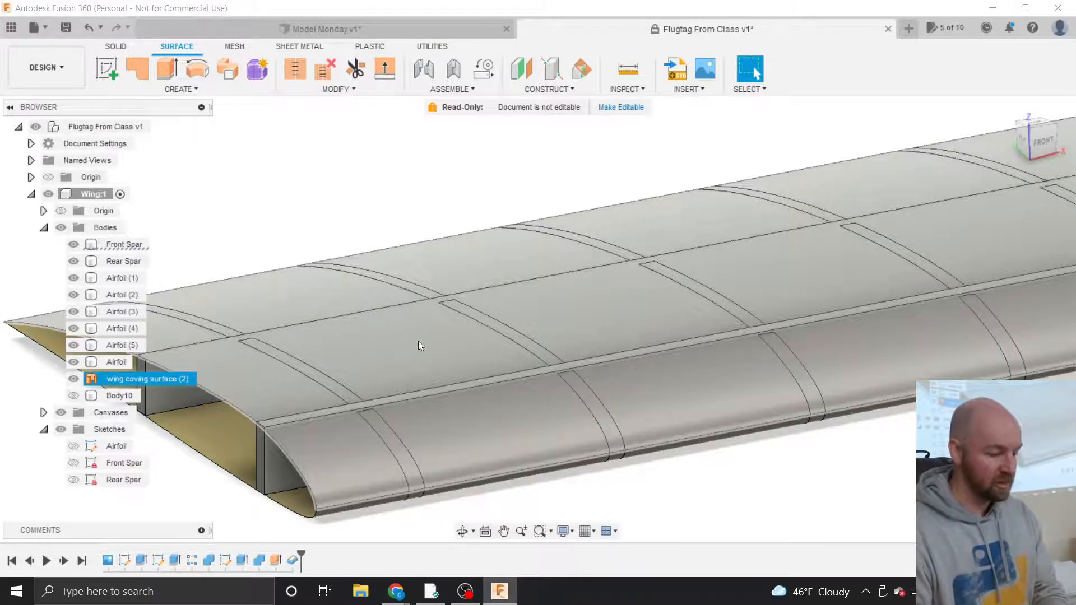
pyautogui.press('Escape')
# Set up a Split Body operation on the Front Spar body, using the wing coving surface as the splitting tool.
pyautogui.click(198, 89)
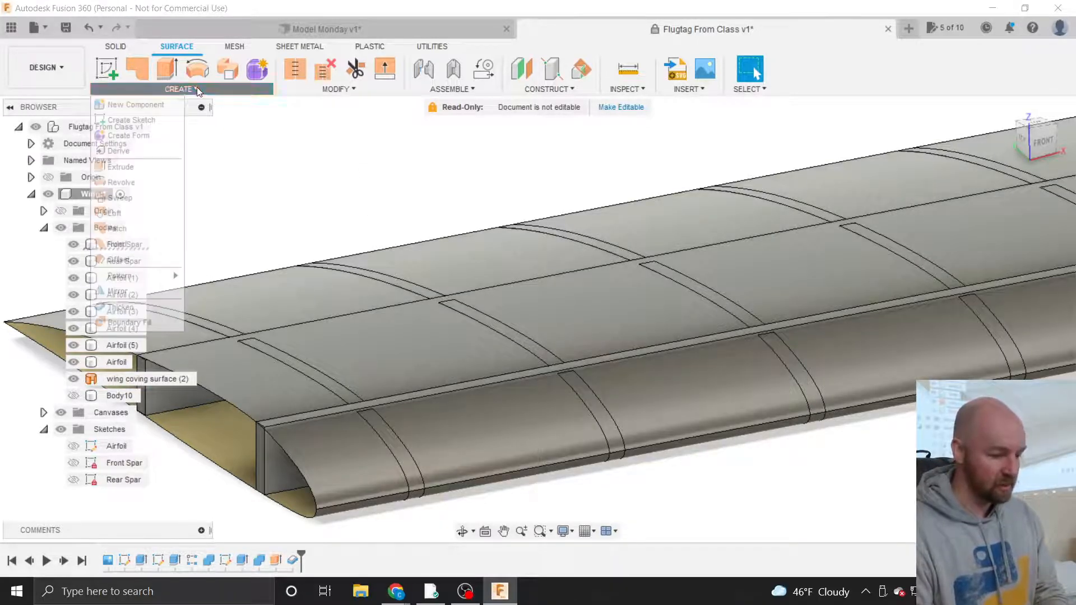
pyautogui.click(116, 46)
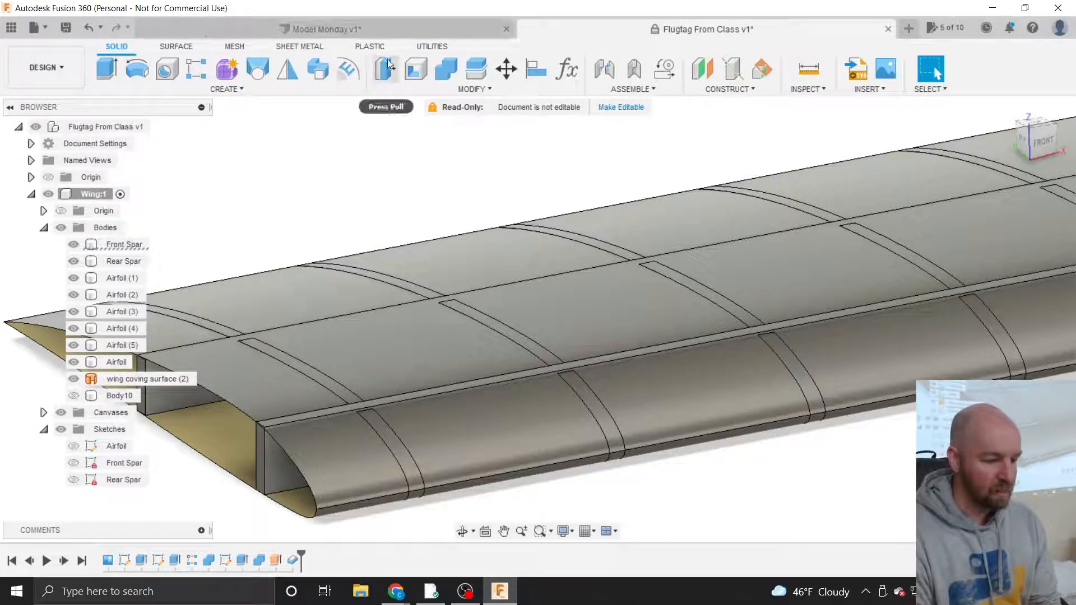
pyautogui.click(471, 89)
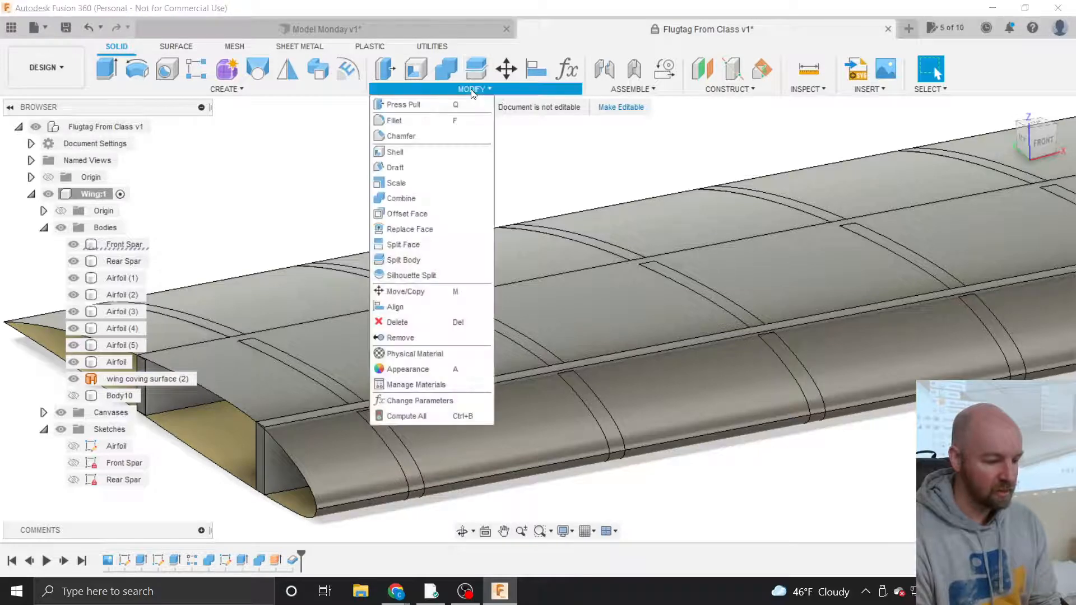
pyautogui.click(403, 260)
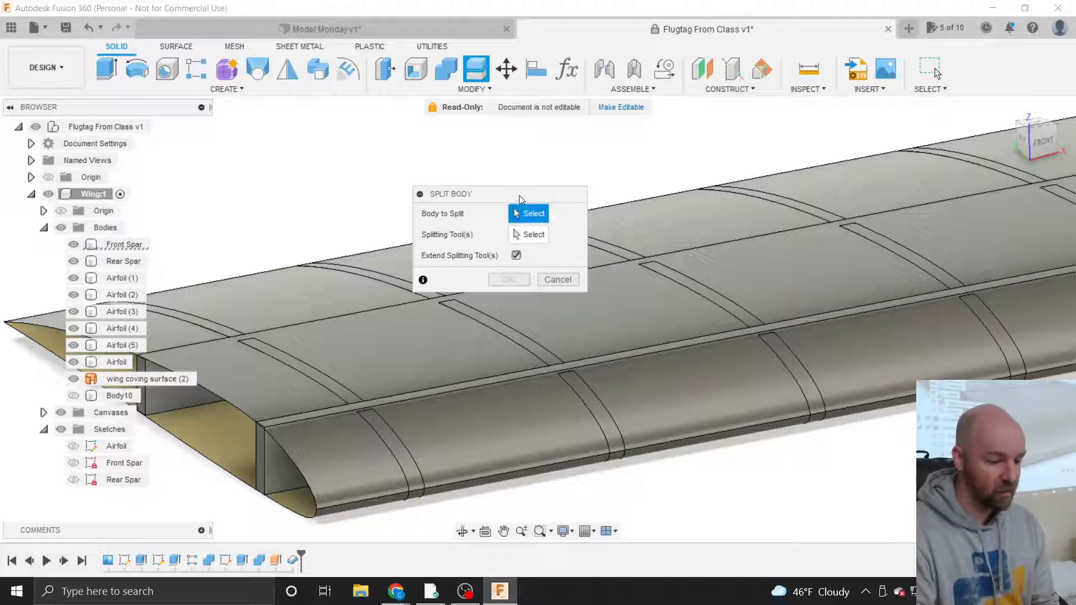
pyautogui.moveTo(521, 199); pyautogui.dragTo(475, 172)
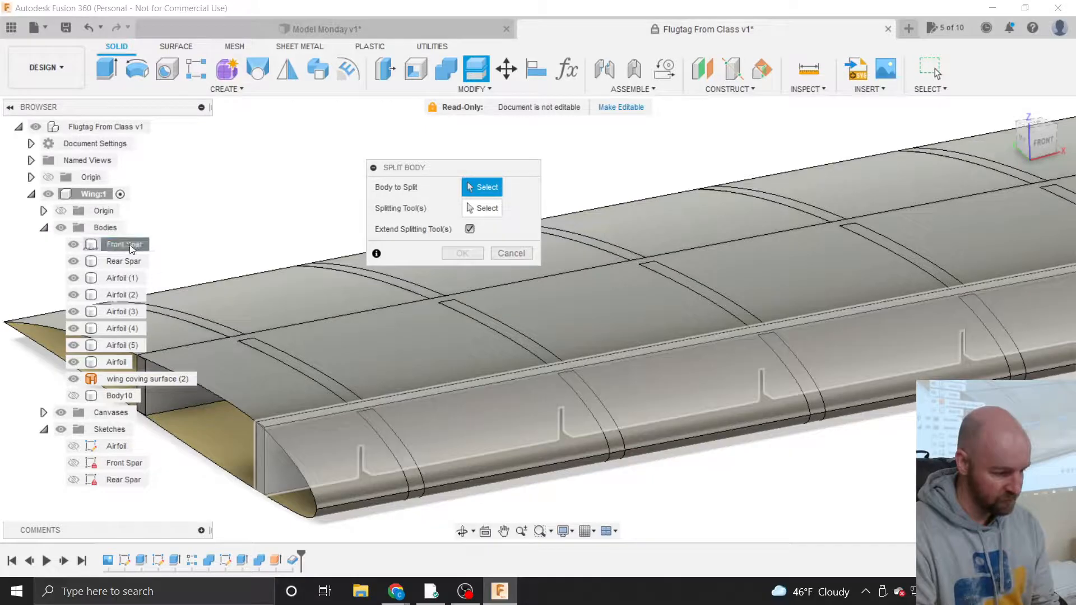
pyautogui.click(126, 245)
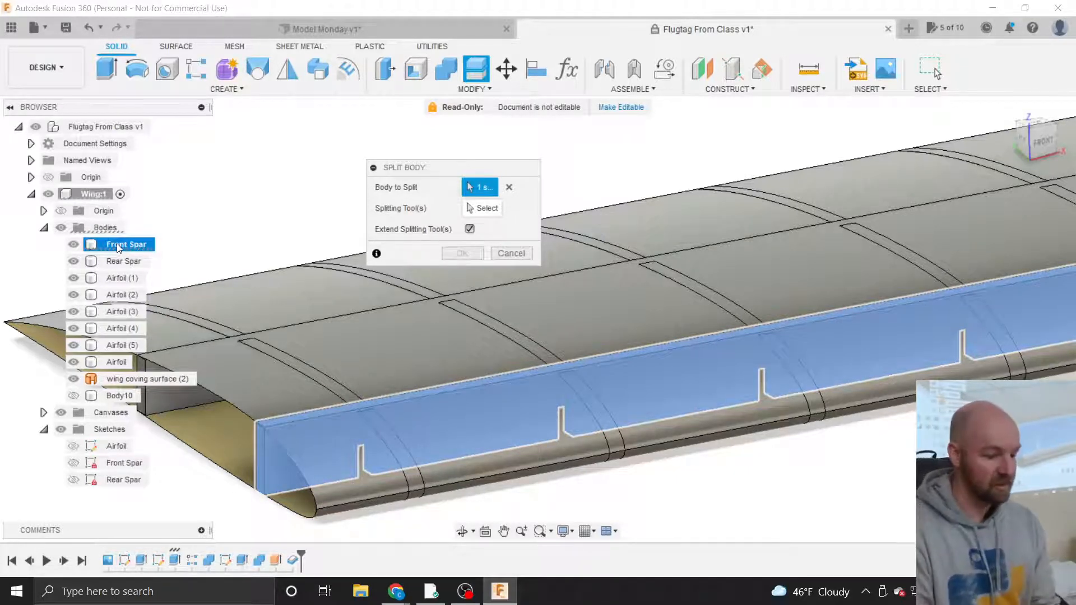
pyautogui.click(484, 210)
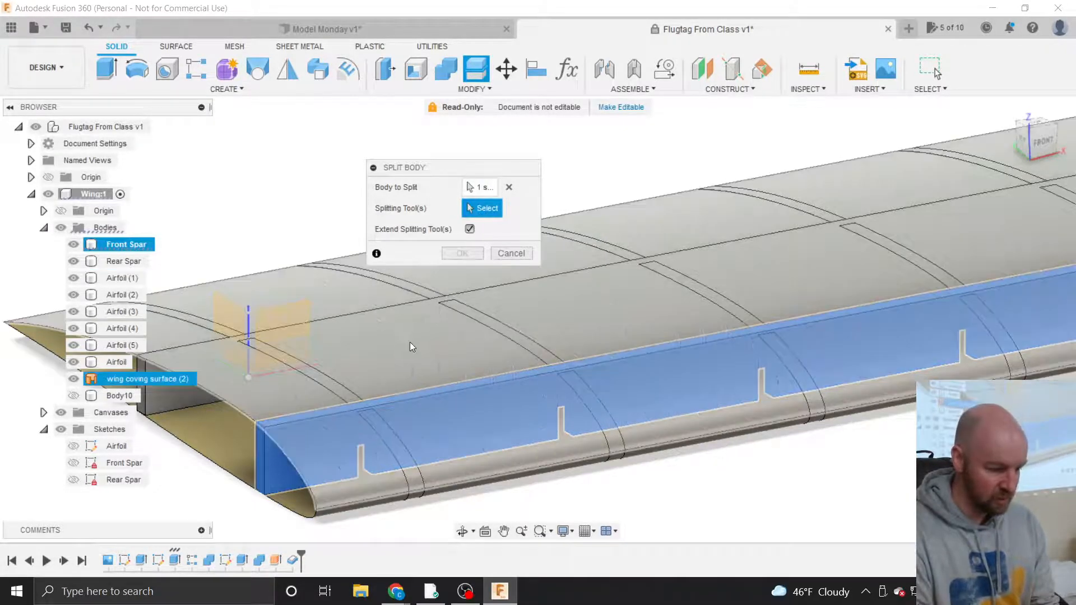
pyautogui.click(377, 346)
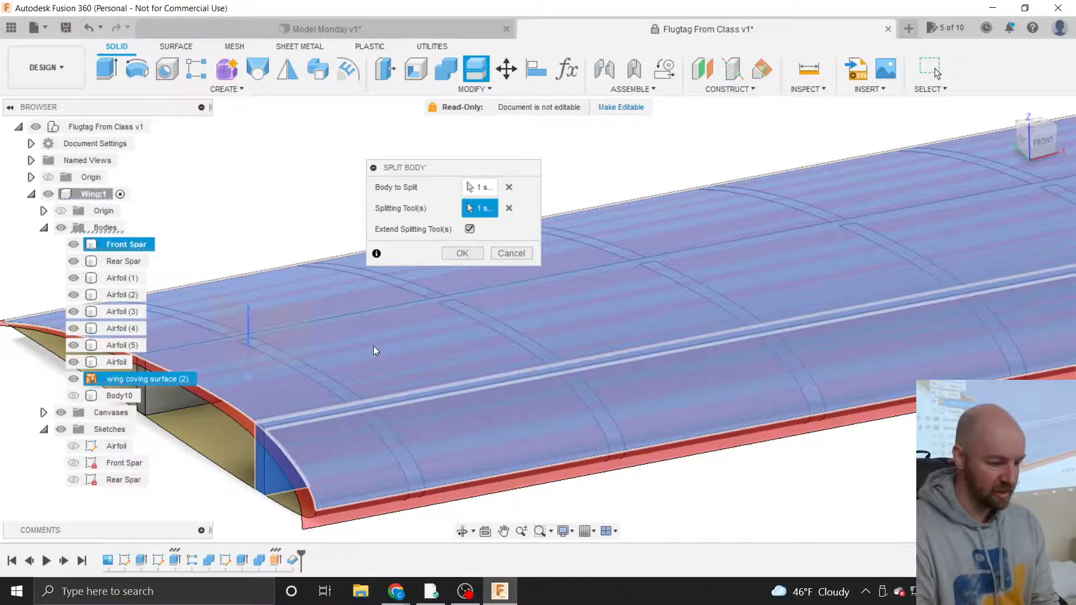
# Compare the split preview with and without extended splitting tools, and complete the front spar split with the extension enabled.
pyautogui.scroll(-3, 283, 236)
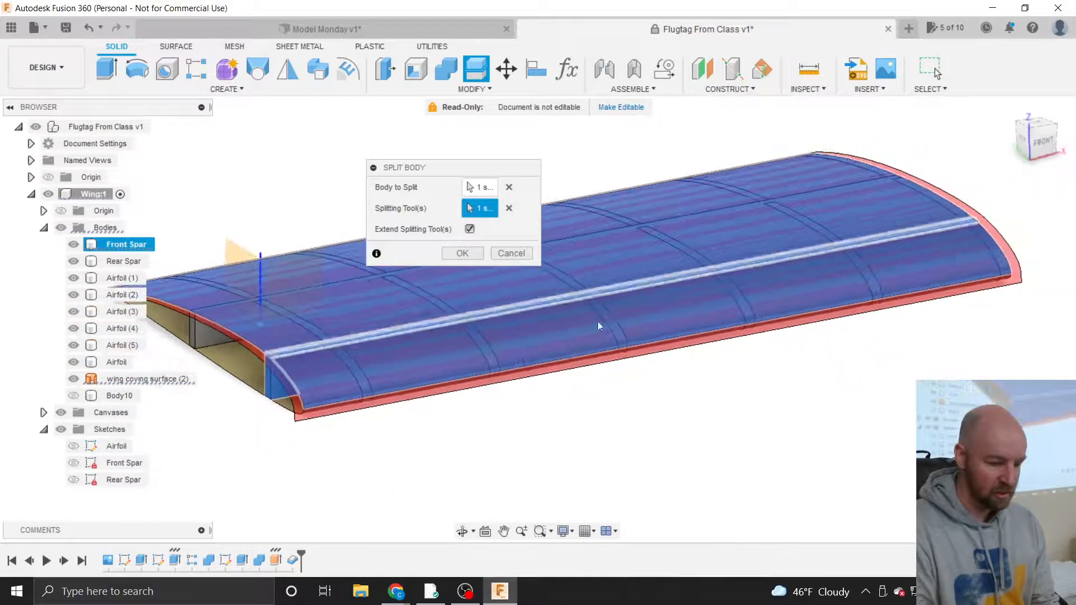
pyautogui.scroll(-2, 751, 378)
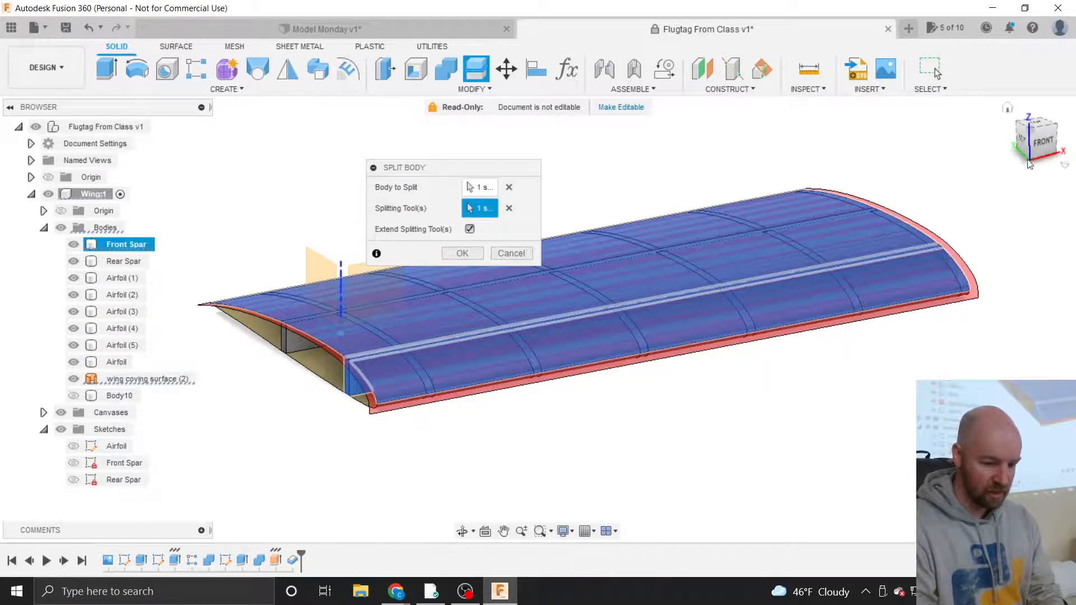
pyautogui.moveTo(1029, 146)
pyautogui.mouseDown()
pyautogui.moveTo(1056, 162)
pyautogui.moveTo(1032, 165)
pyautogui.mouseUp()
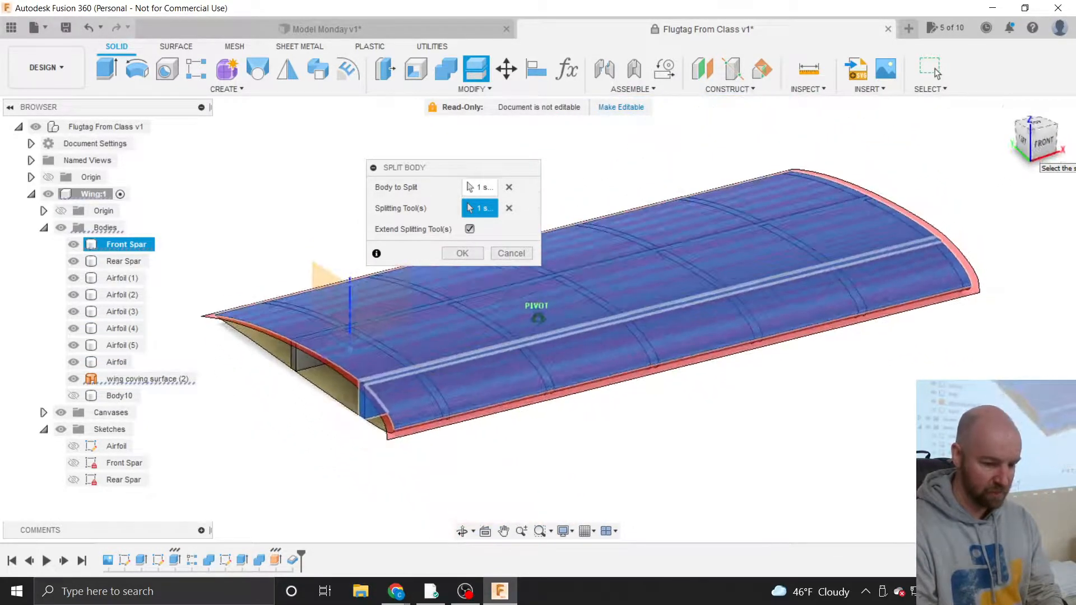
pyautogui.click(470, 230)
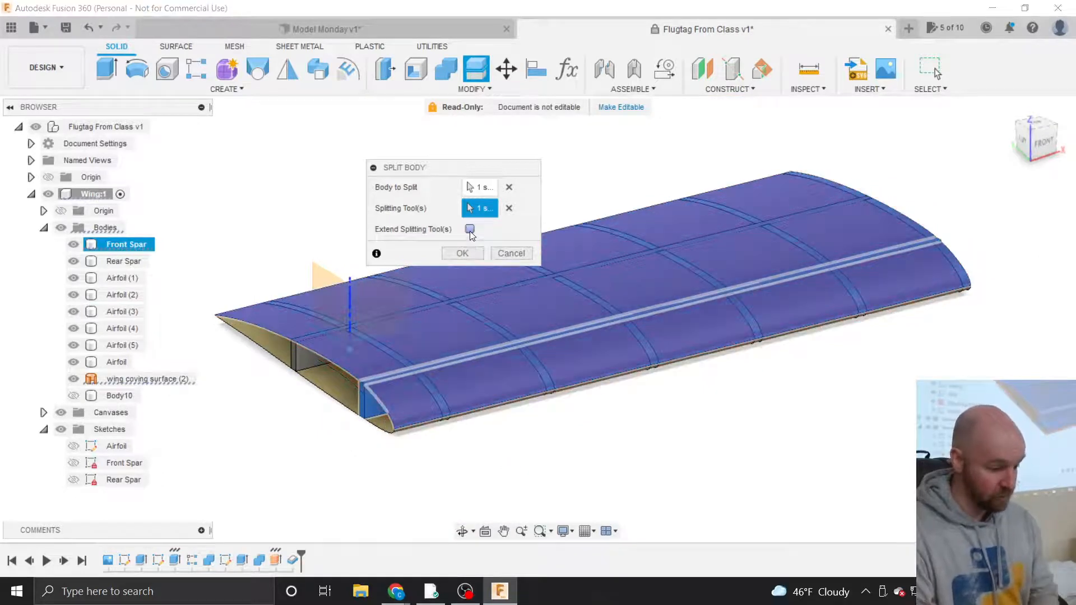
pyautogui.click(470, 230)
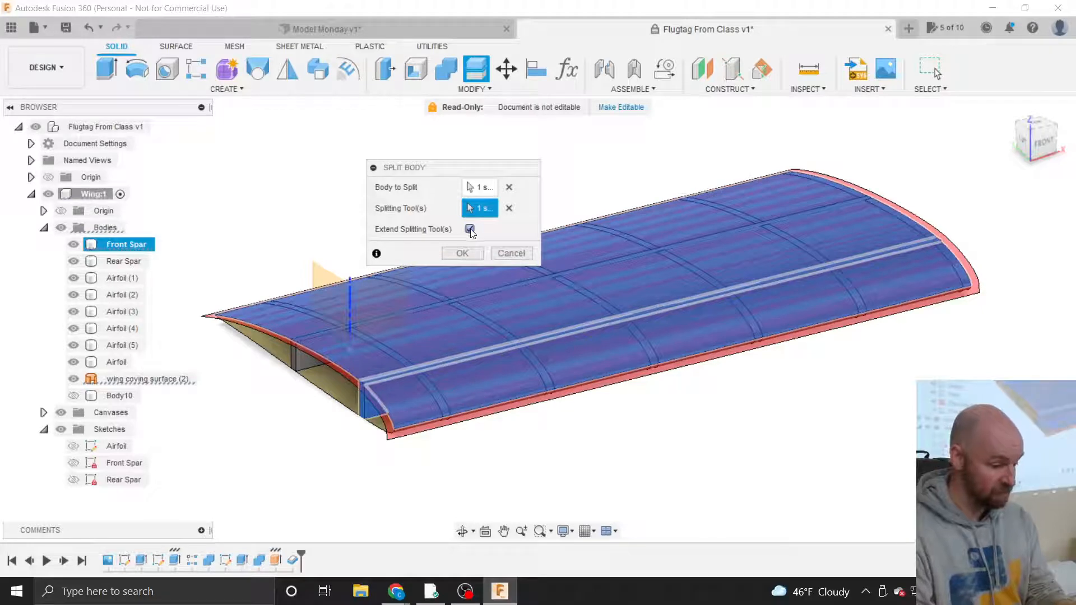
pyautogui.click(470, 230)
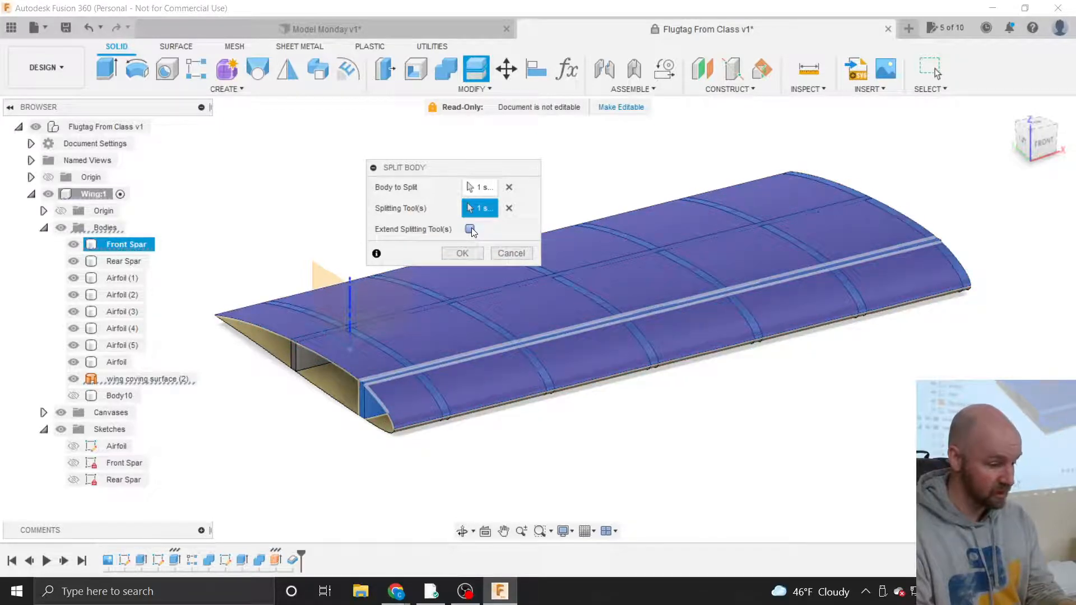
pyautogui.click(470, 230)
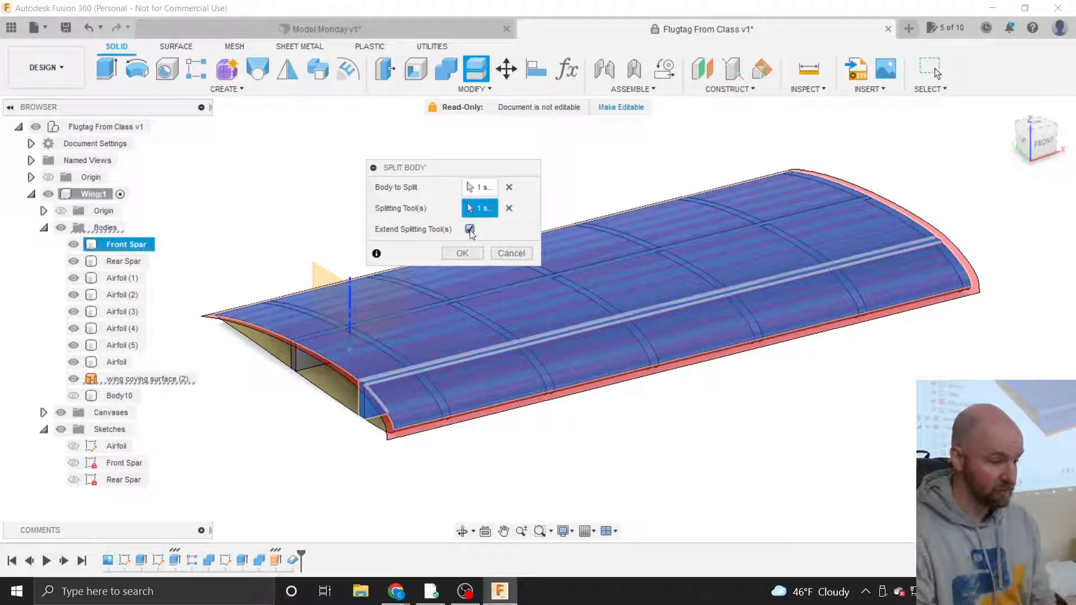
pyautogui.click(467, 254)
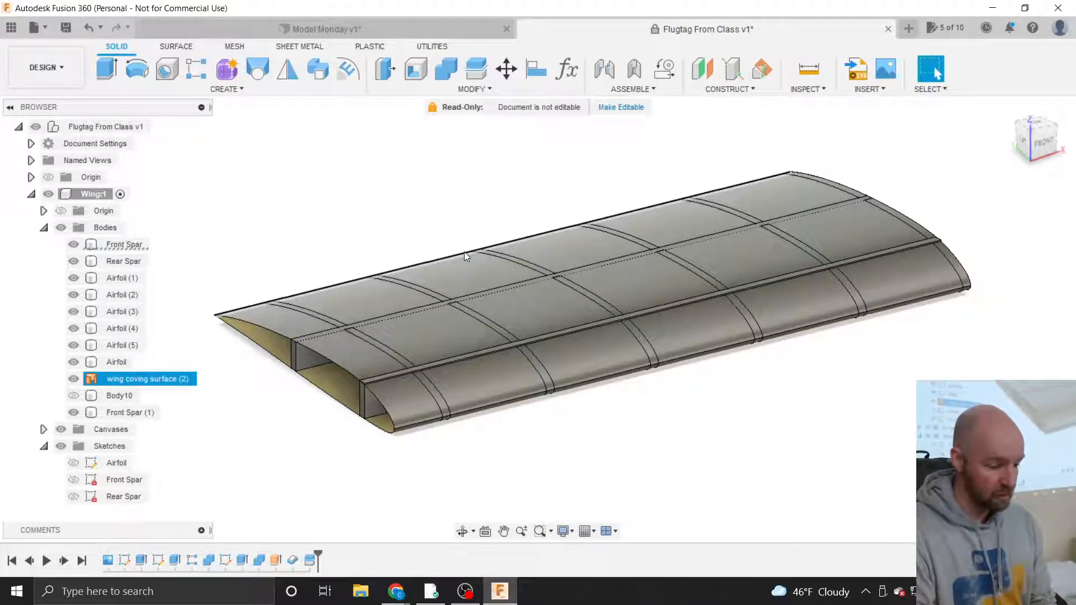
# Examine where the split line meets the wing coving surface at the near end of the front spar.
pyautogui.click(362, 380)
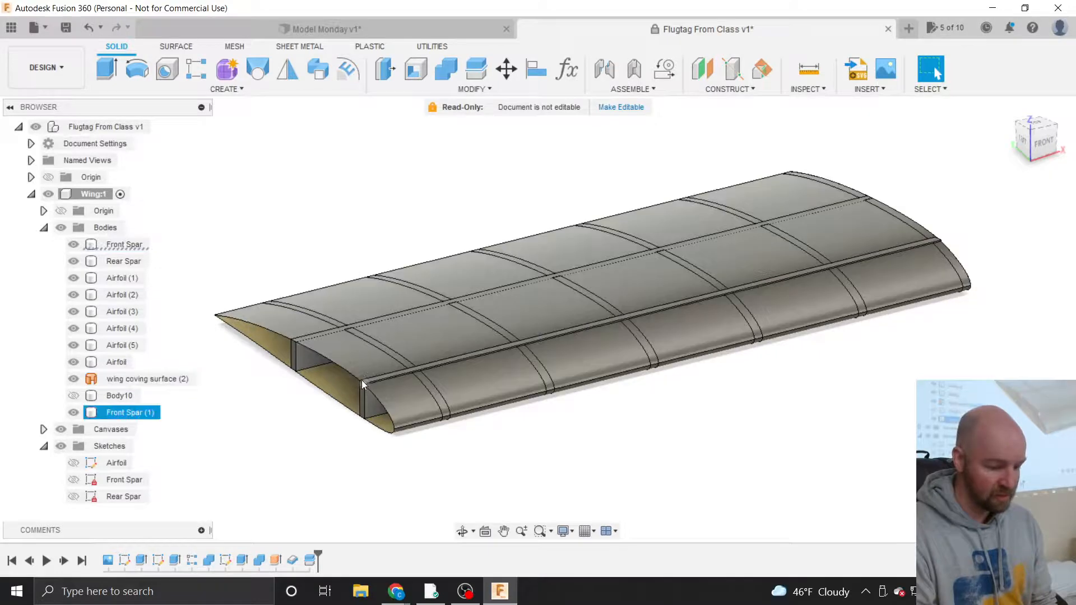
pyautogui.scroll(5, 361, 380)
pyautogui.click(343, 436)
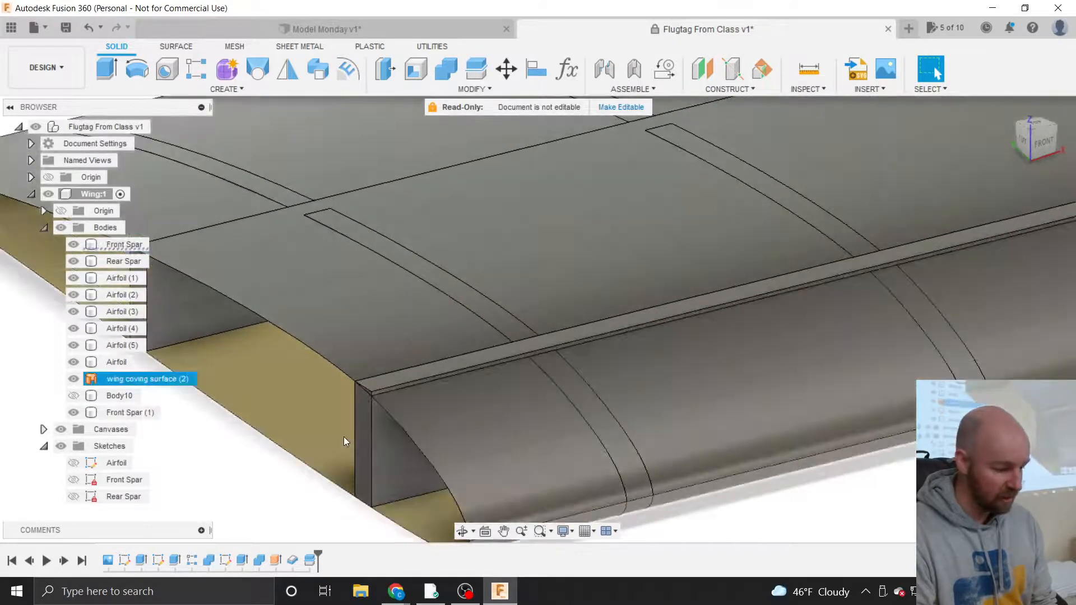
pyautogui.click(233, 418)
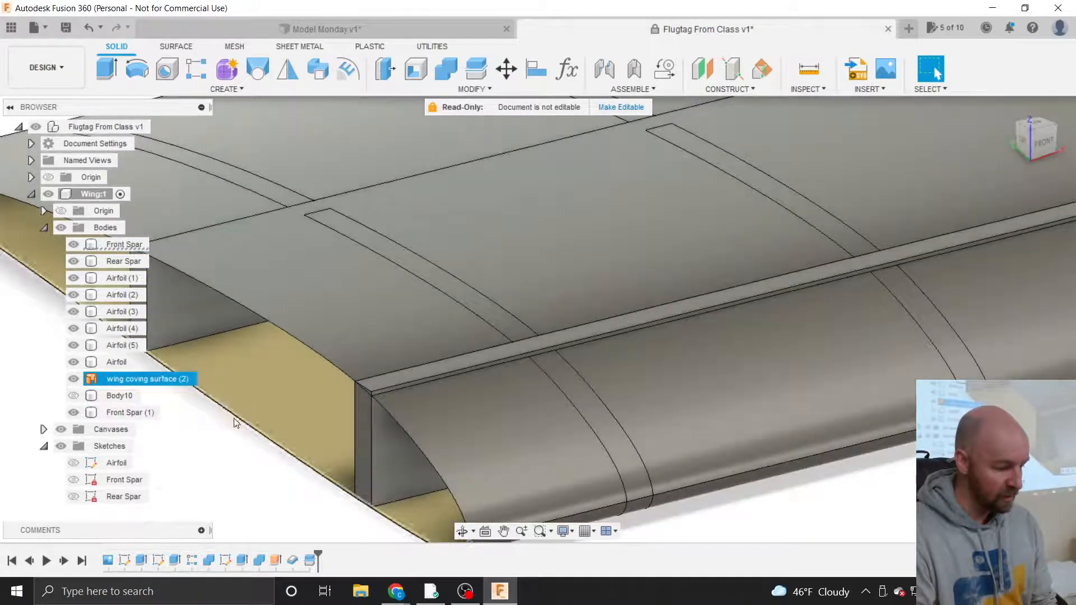
# Toggle the visibility of the split-off Front Spar (1) strip to compare the spar's upper edge with and without it, leaving it shown.
pyautogui.click(127, 415)
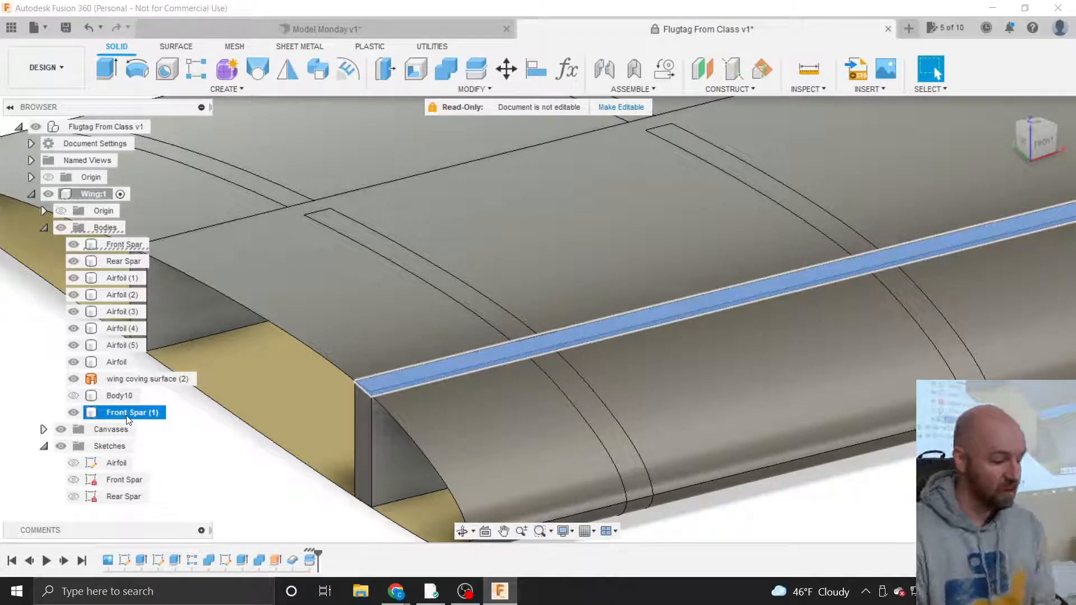
pyautogui.click(74, 412)
pyautogui.click(240, 468)
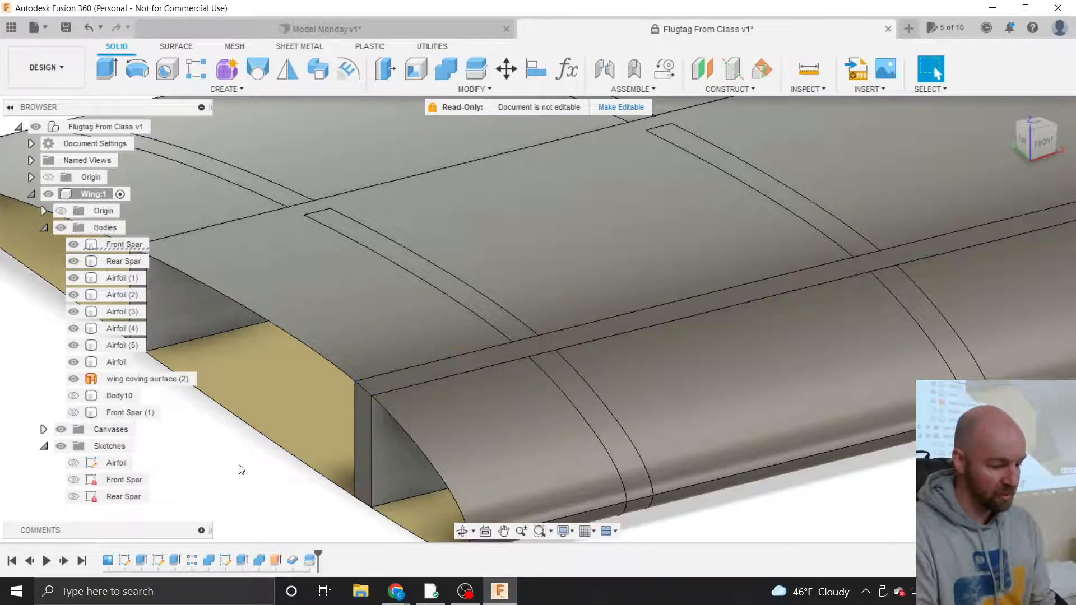
pyautogui.click(420, 360)
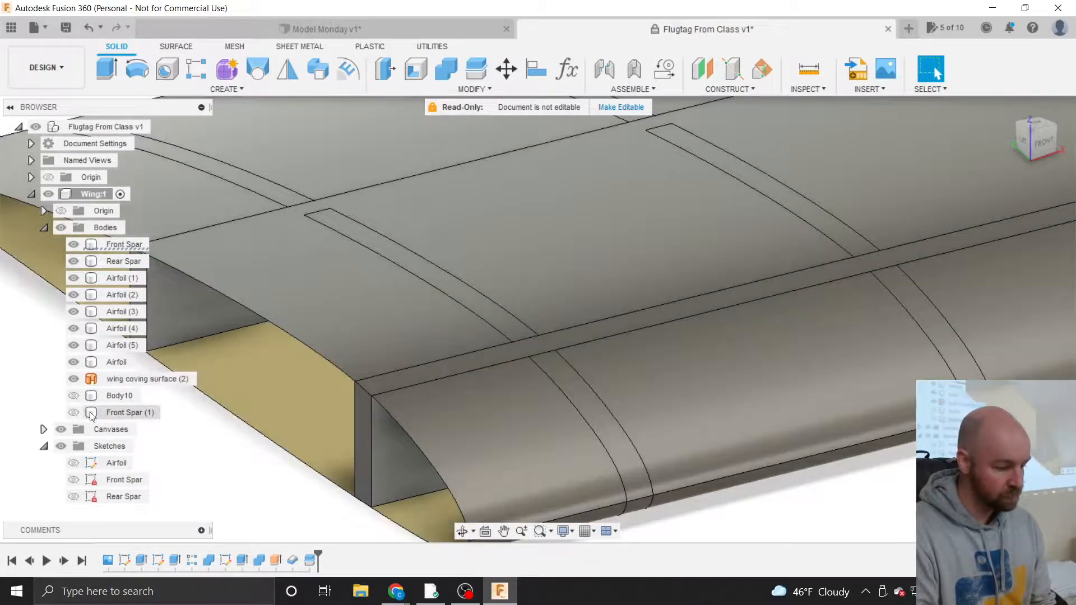
pyautogui.click(74, 413)
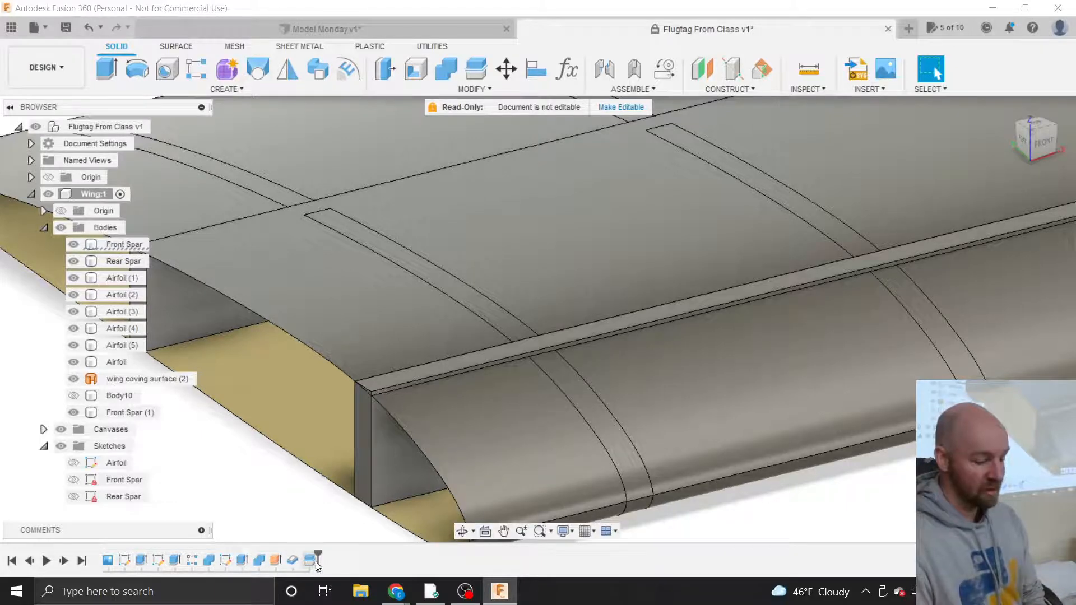
pyautogui.moveTo(238, 567)
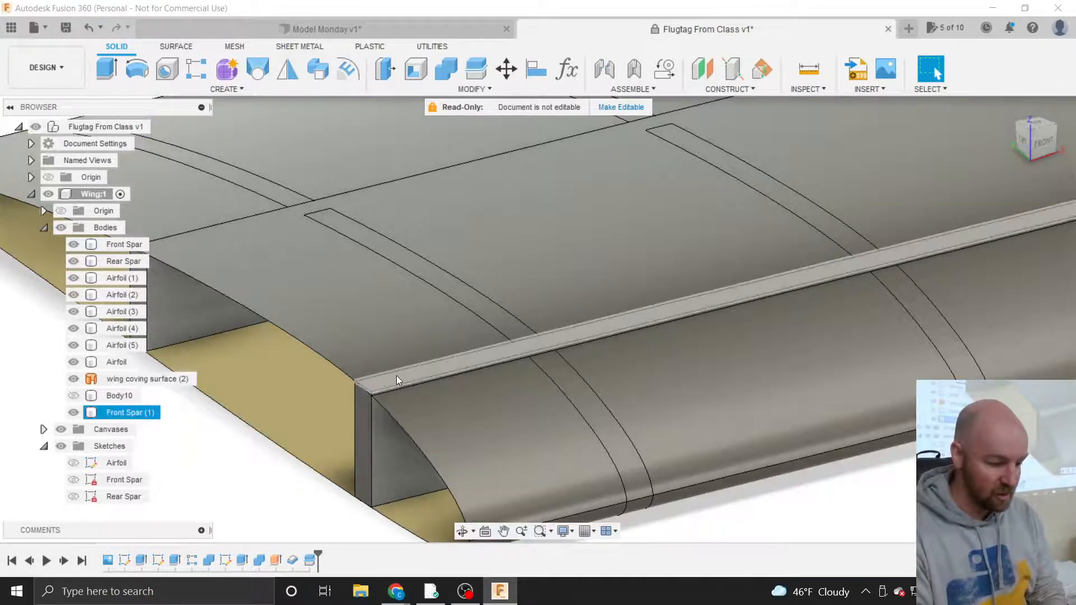
pyautogui.click(396, 379)
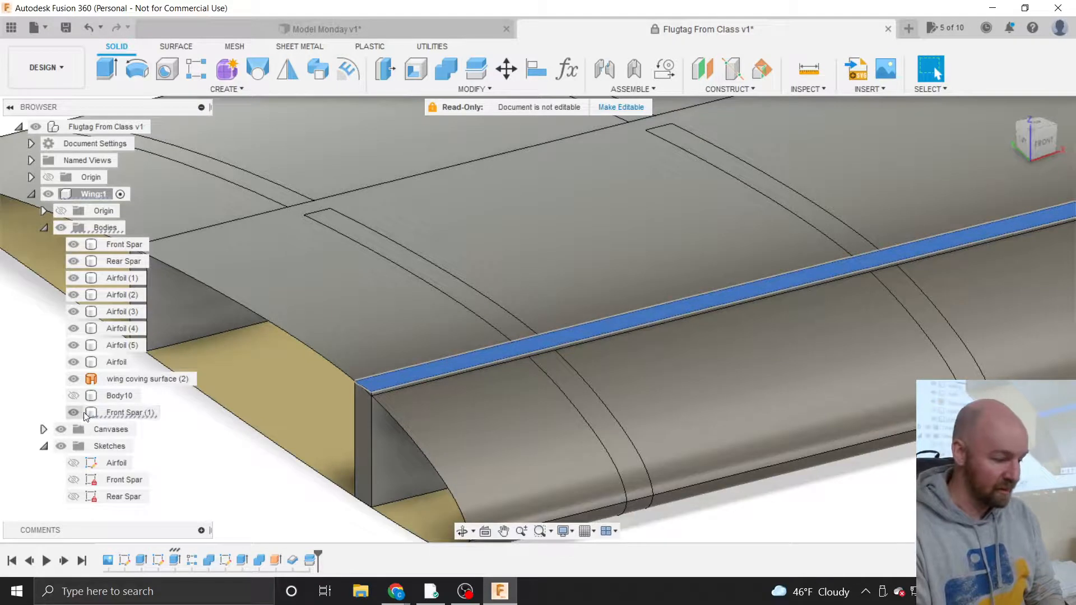
pyautogui.click(74, 413)
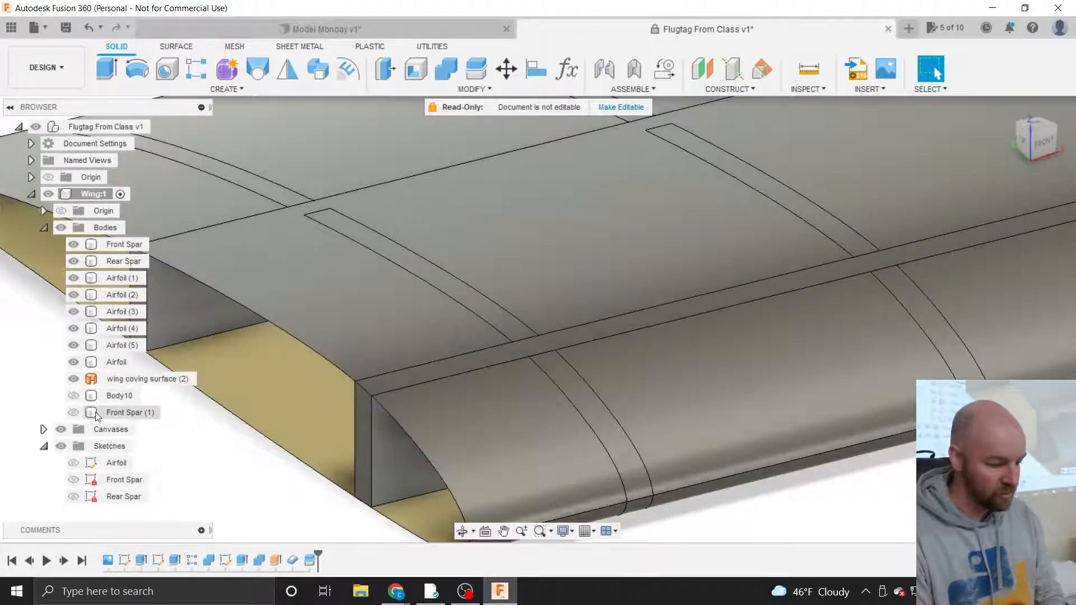
pyautogui.click(73, 413)
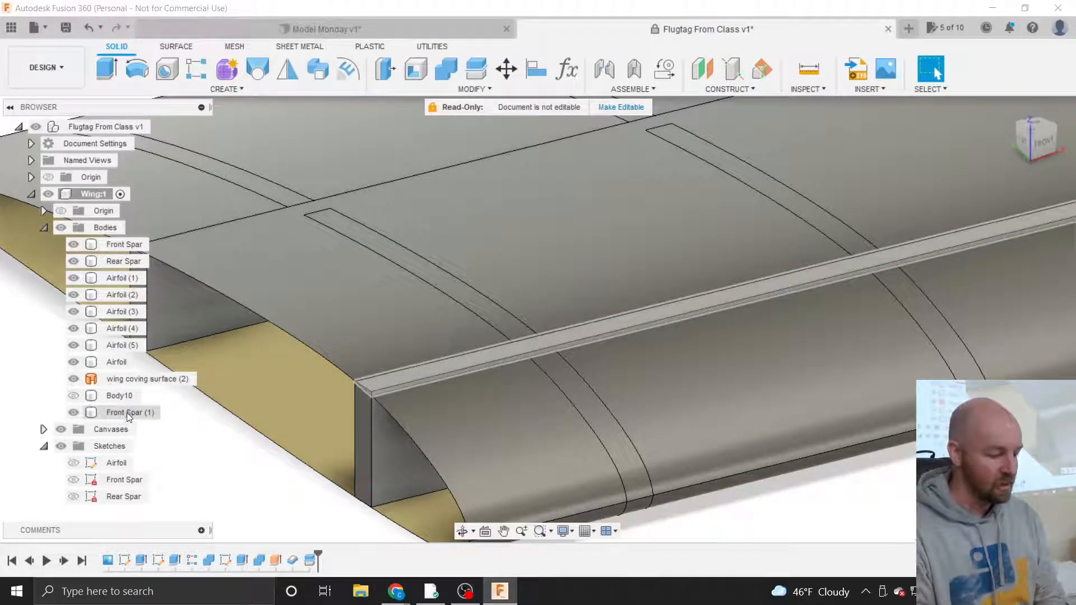
pyautogui.click(73, 413)
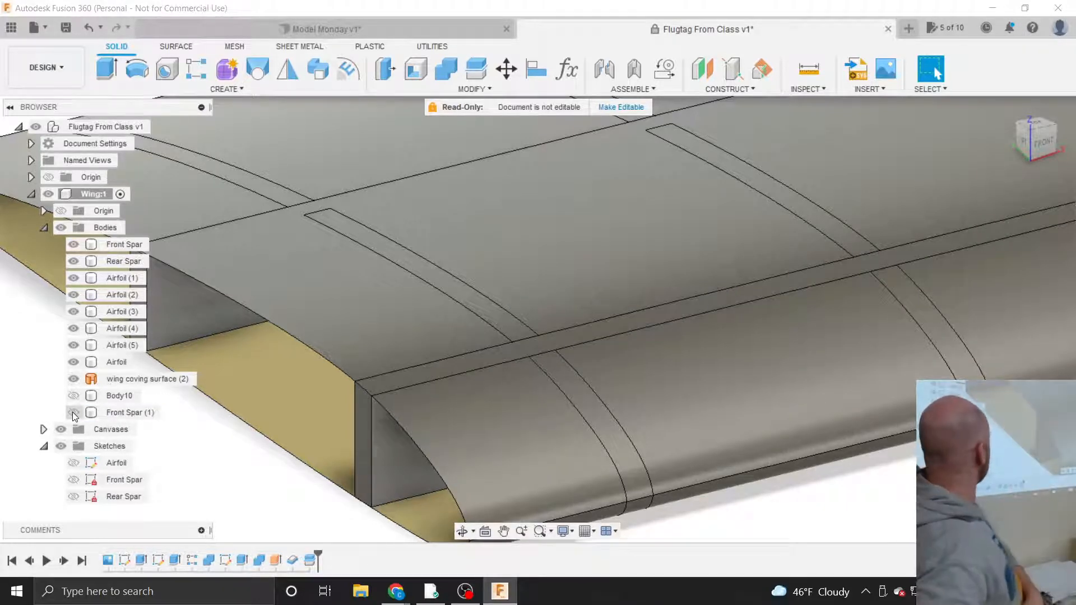
pyautogui.click(74, 413)
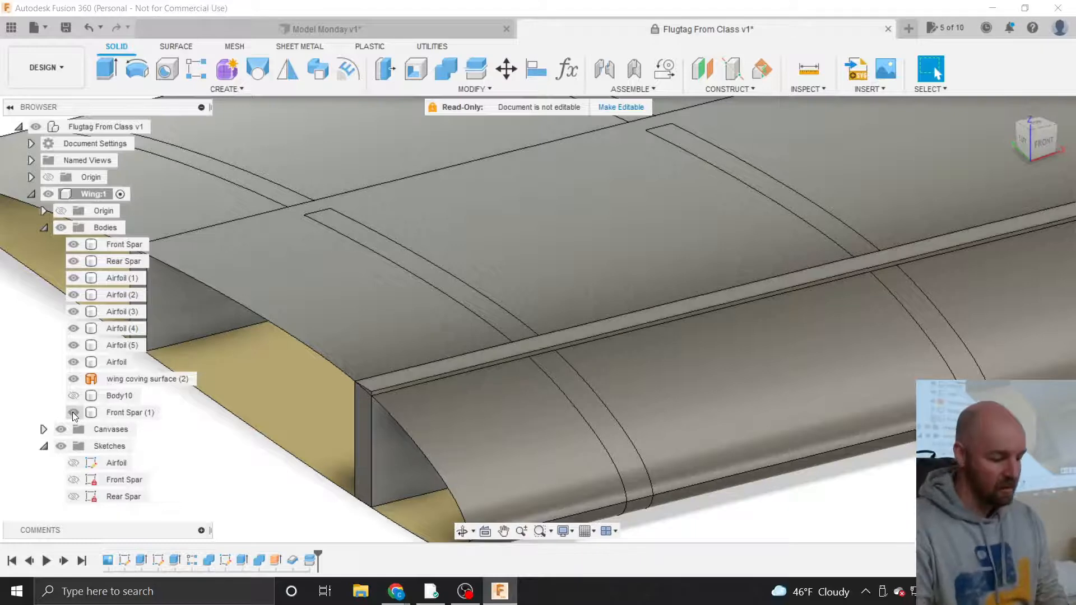
# Remove the Front Spar (1) strip with the Remove command and select that Remove feature in the timeline.
pyautogui.rightClick(121, 415)
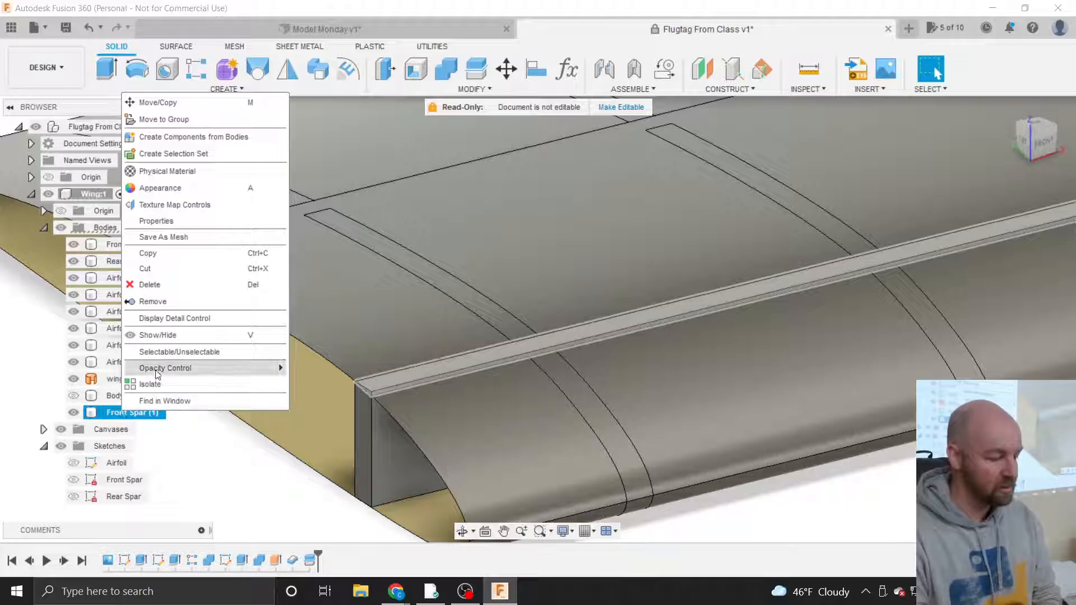
pyautogui.click(156, 301)
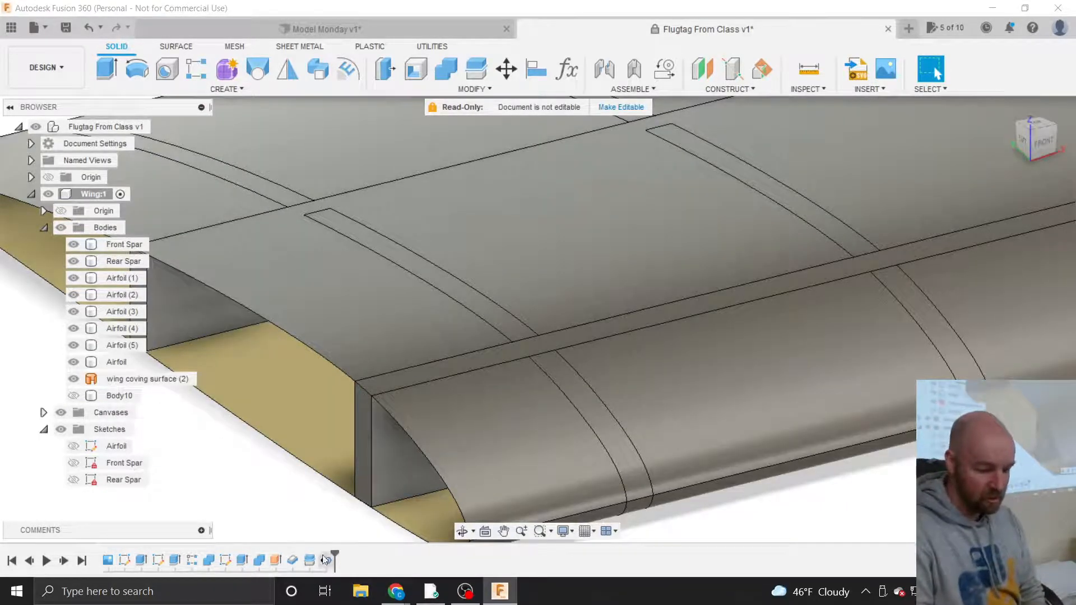
pyautogui.click(324, 560)
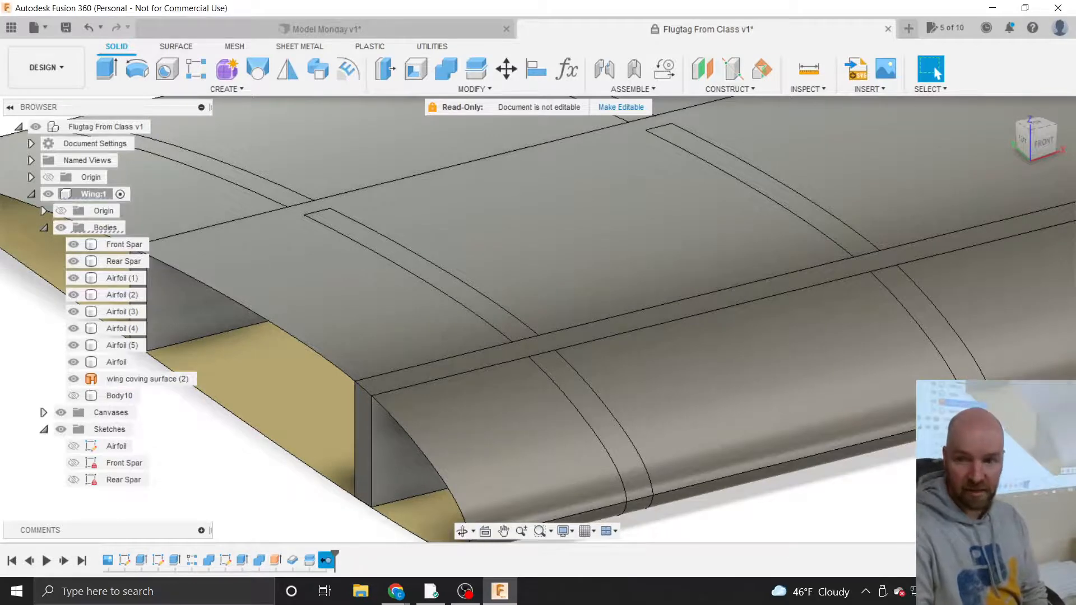
# Roll the timeline back before the Front Spar (1) Remove feature and forward past it again to compare the spar with and without the strip.
pyautogui.click(395, 591)
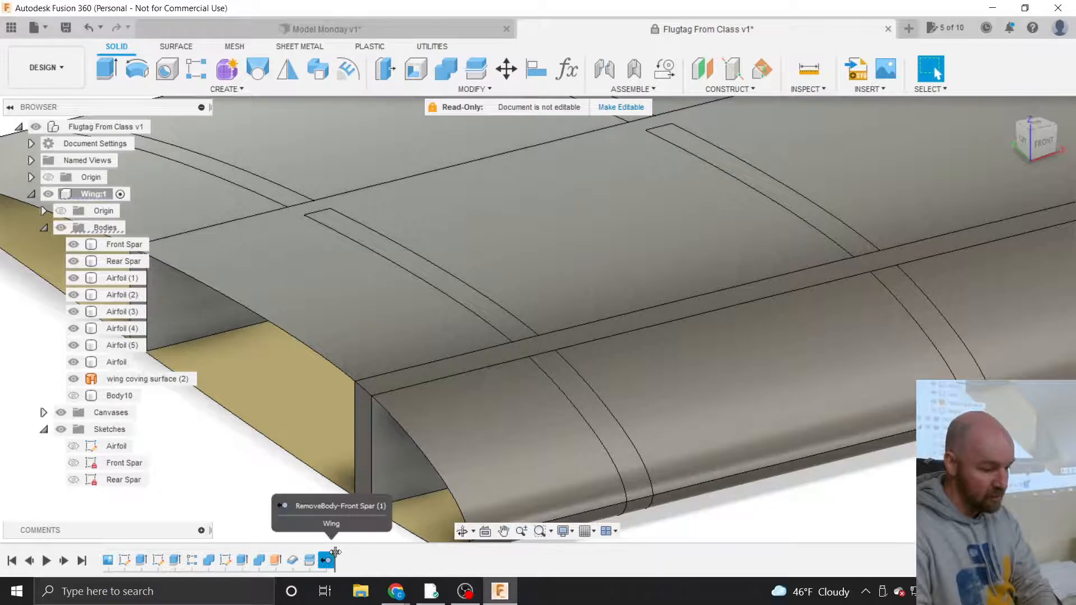
pyautogui.moveTo(335, 551); pyautogui.dragTo(317, 551)
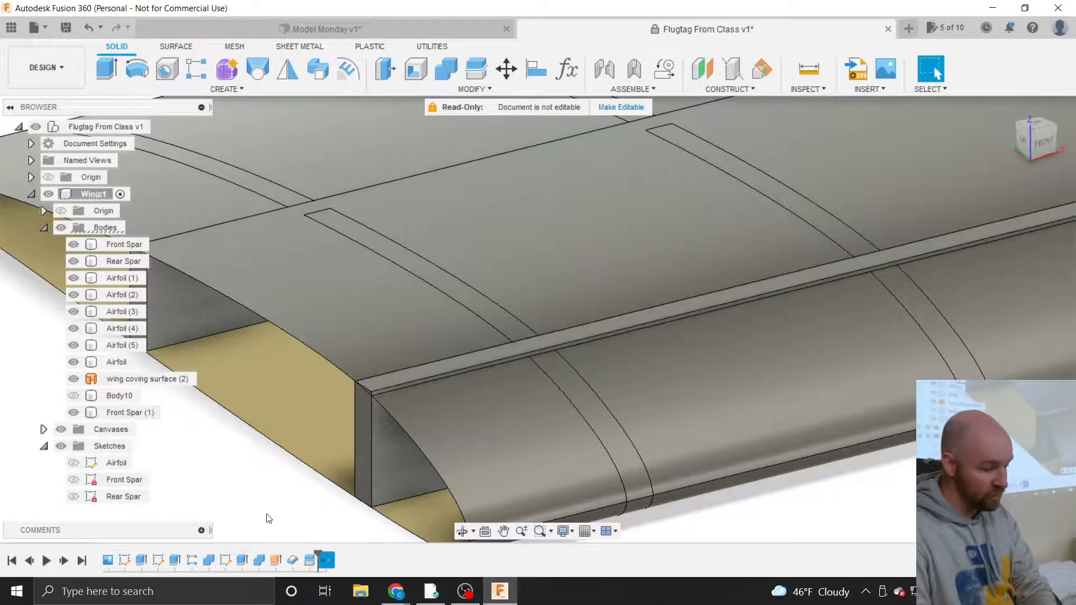
pyautogui.moveTo(317, 554); pyautogui.dragTo(334, 555)
# Delete the Front Spar (1) Remove feature from the timeline and remove the restored strip again with the Remove command.
pyautogui.rightClick(326, 560)
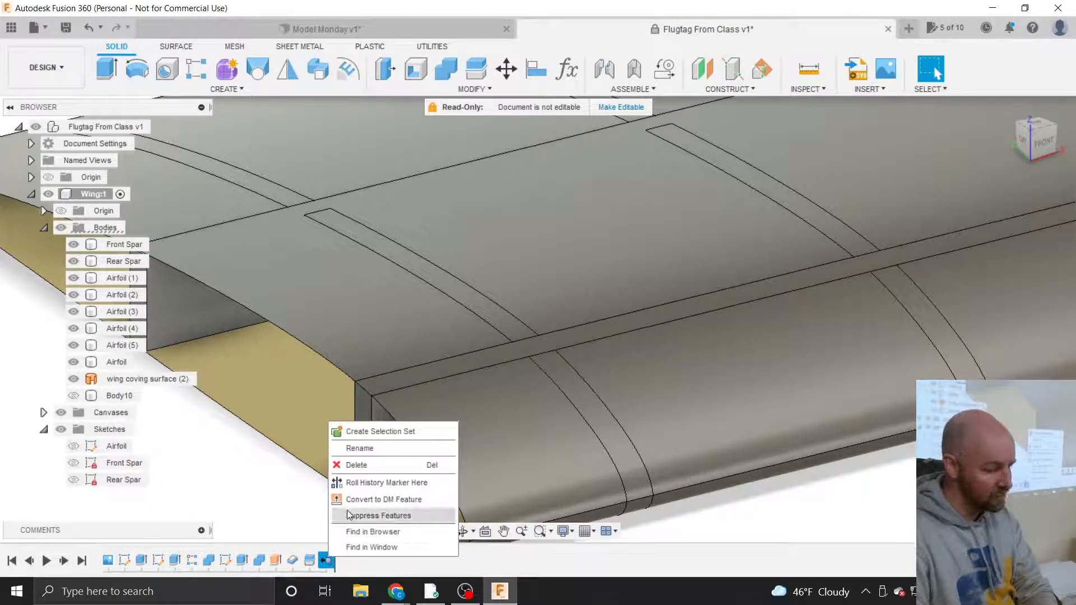
pyautogui.click(355, 465)
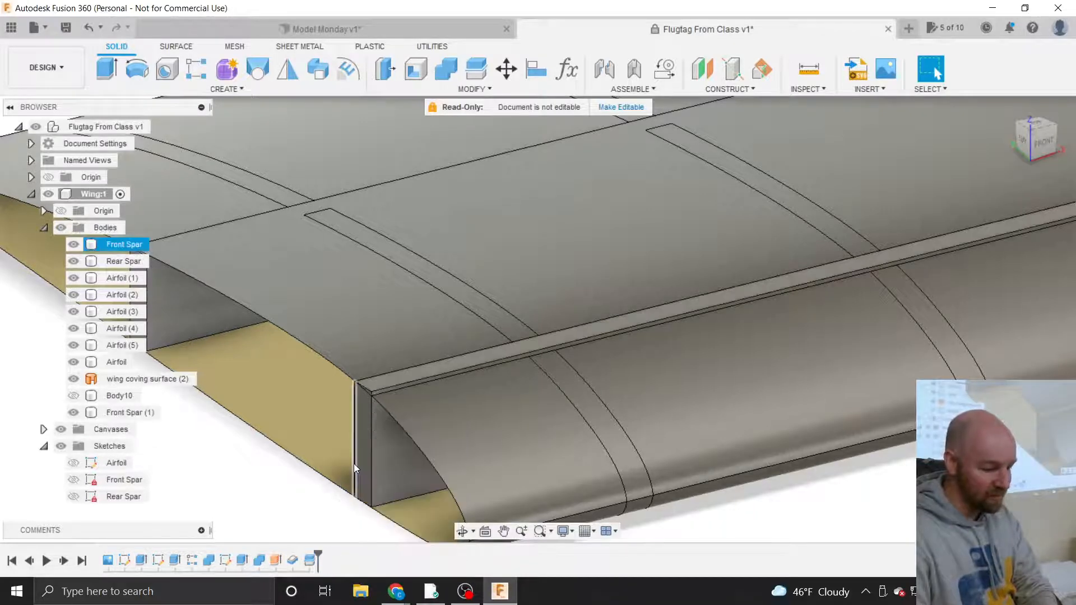
pyautogui.click(254, 359)
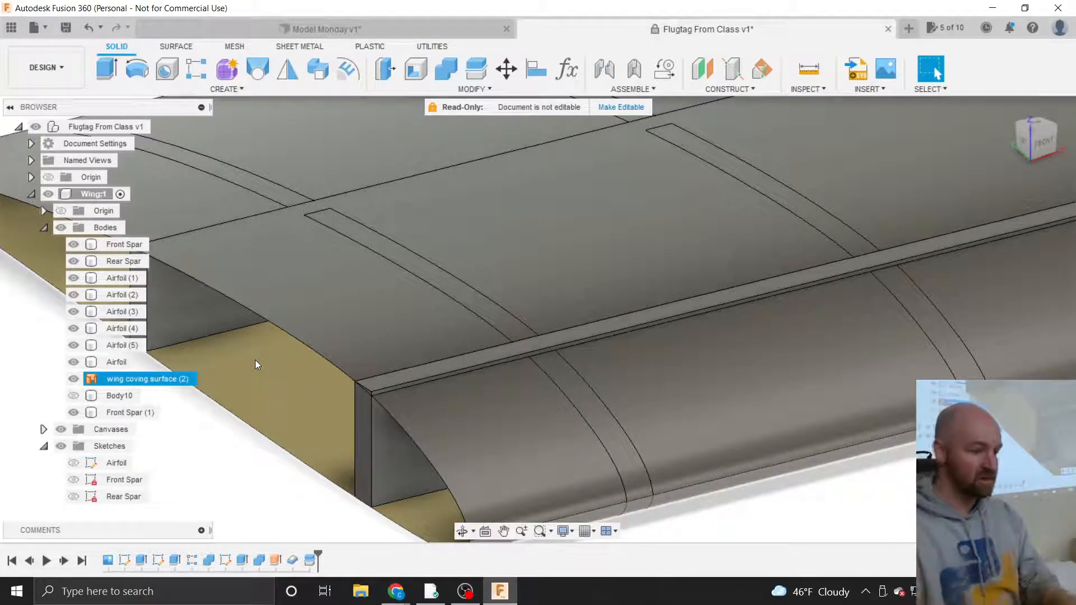
pyautogui.click(306, 536)
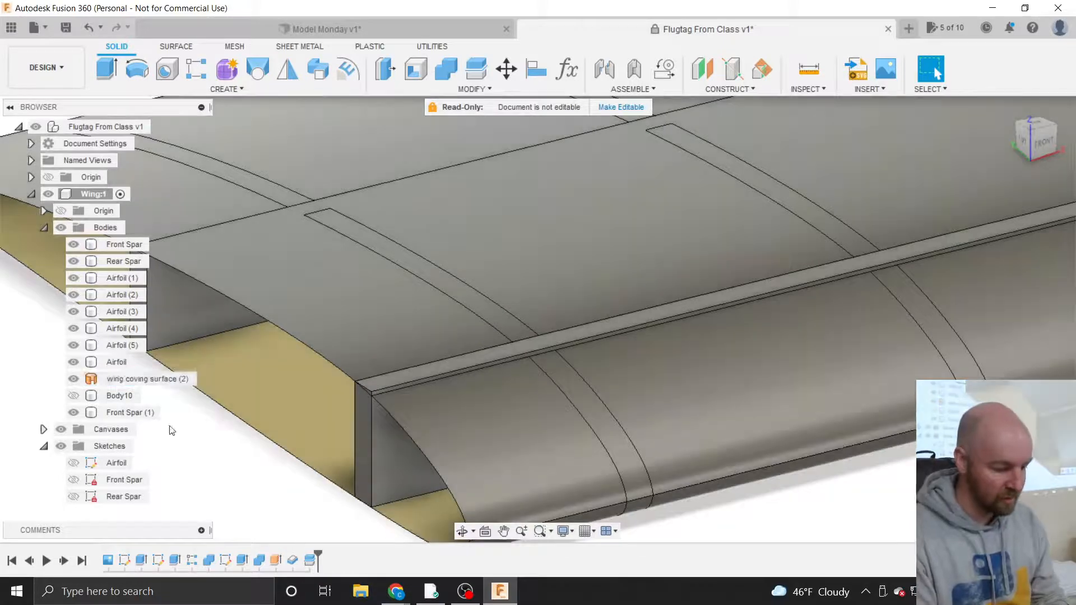
pyautogui.rightClick(114, 414)
pyautogui.click(153, 304)
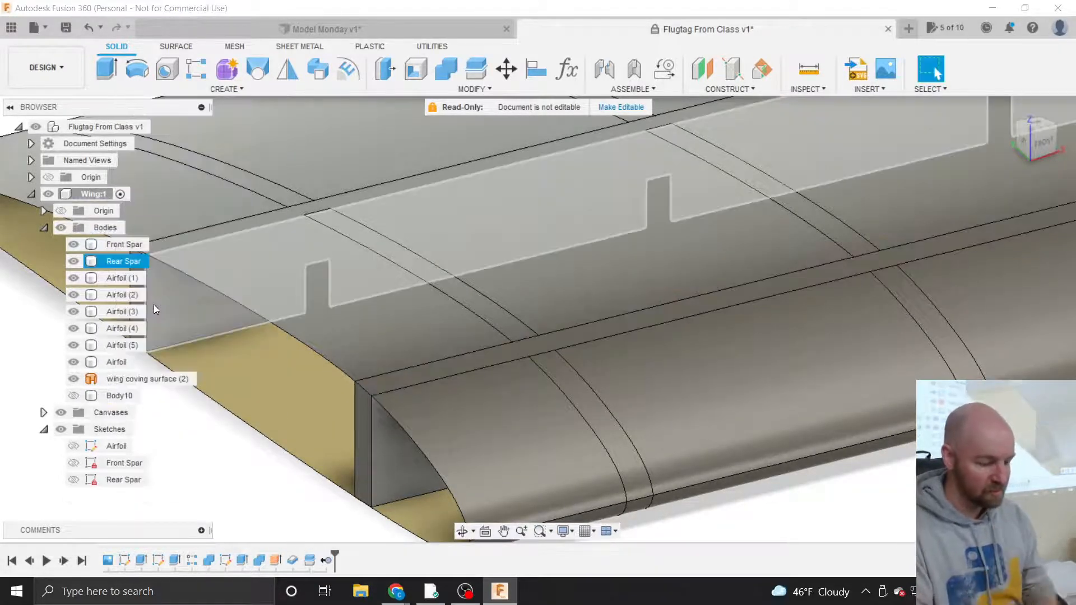
pyautogui.press('super+s')
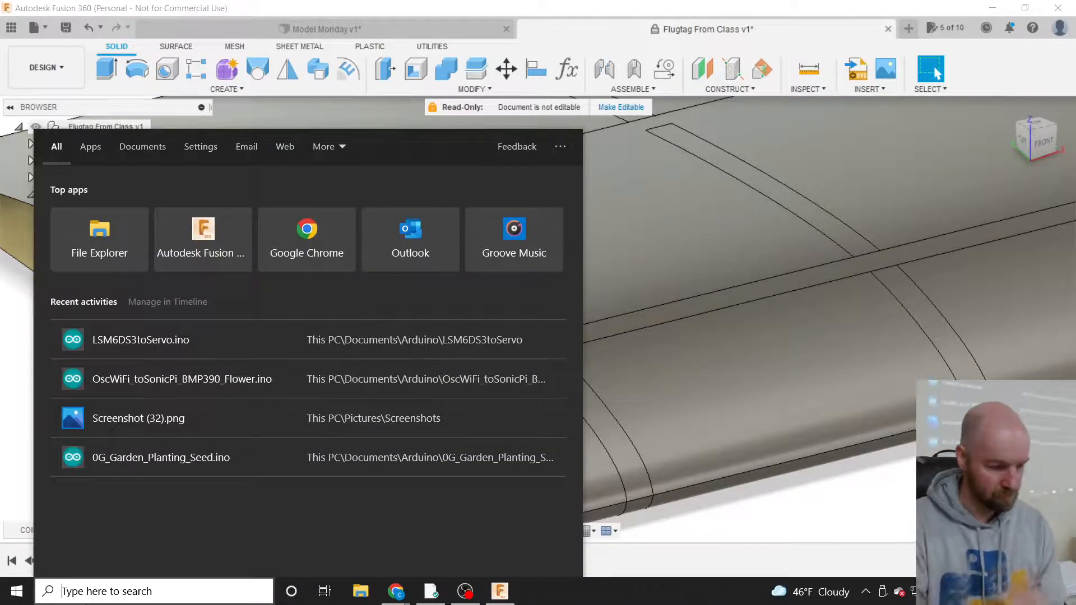
pyautogui.click(874, 513)
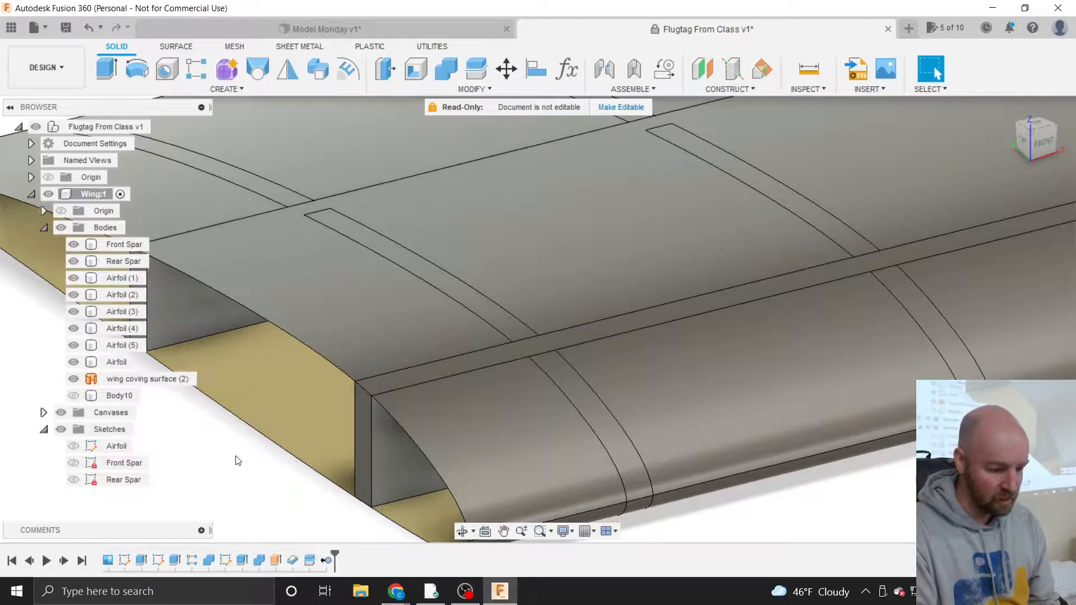
# Hide the wing coving surface (2) body and show the solid Body10 covering in its place.
pyautogui.scroll(-1, 239, 461)
pyautogui.scroll(-1, 239, 461)
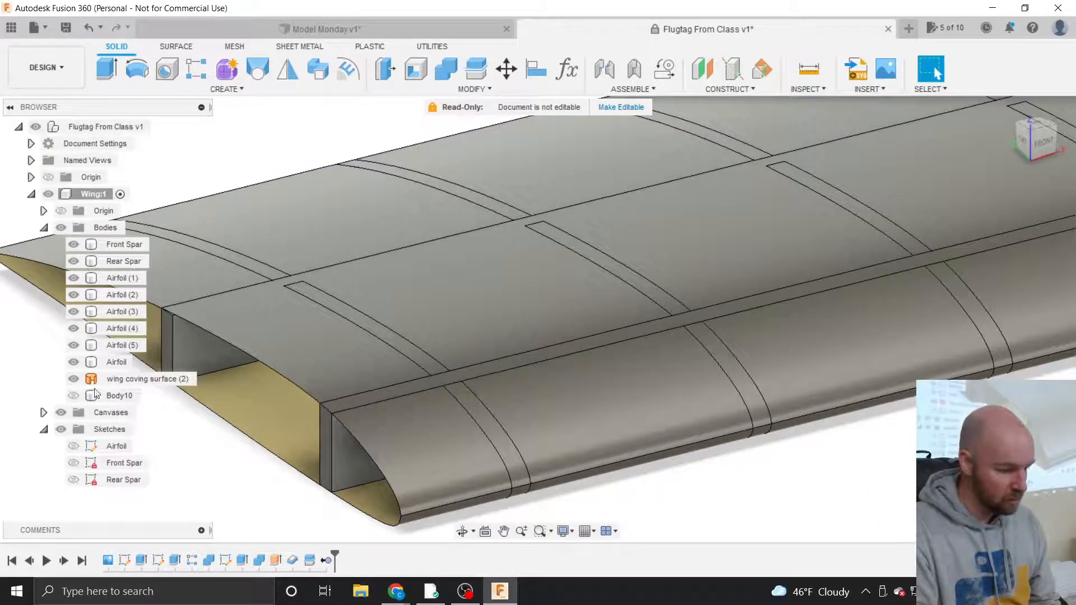
pyautogui.click(77, 380)
pyautogui.click(76, 381)
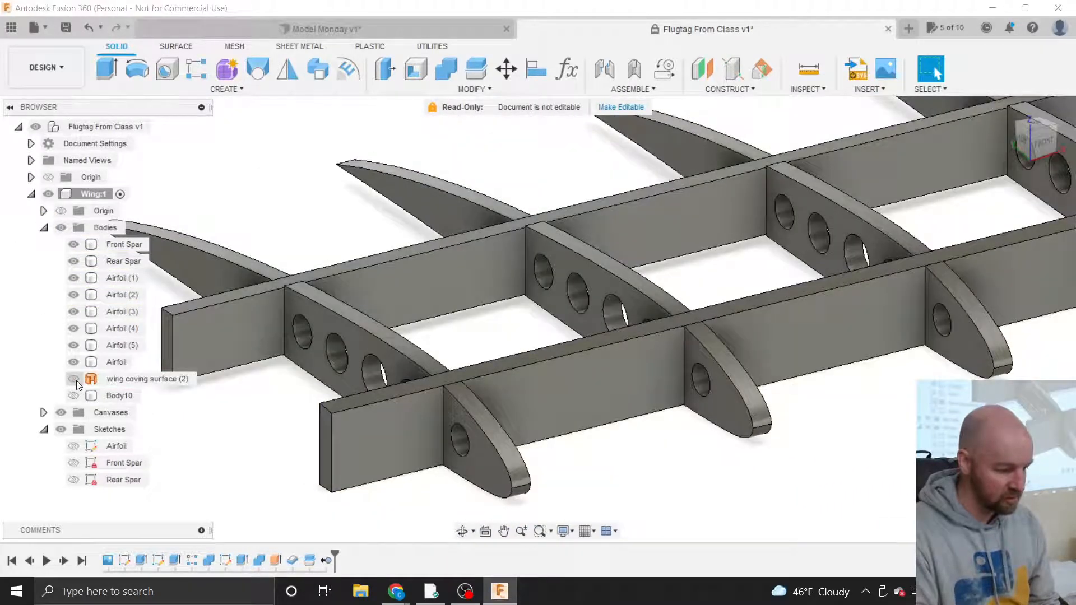
pyautogui.click(76, 395)
pyautogui.click(74, 396)
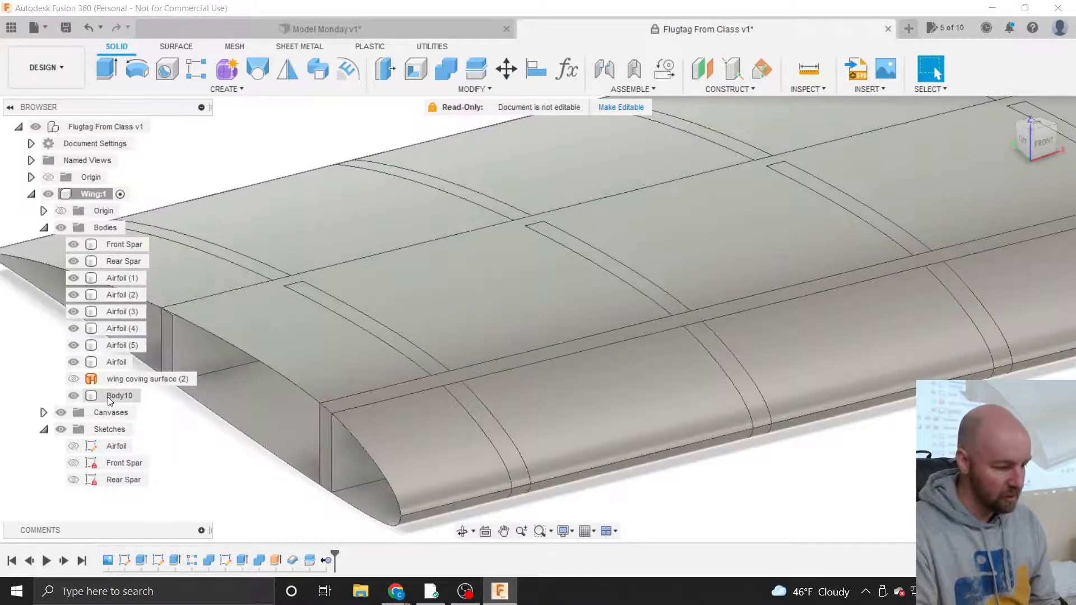
# Rename Body10 as Monokote.
pyautogui.click(108, 396)
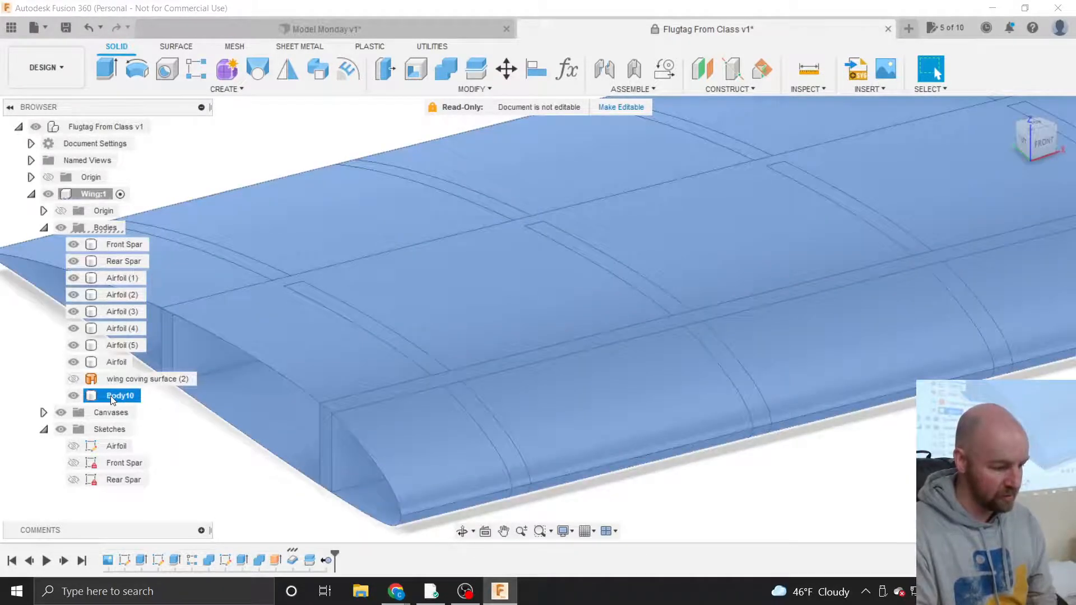
pyautogui.doubleClick(110, 395)
pyautogui.write('Wing')
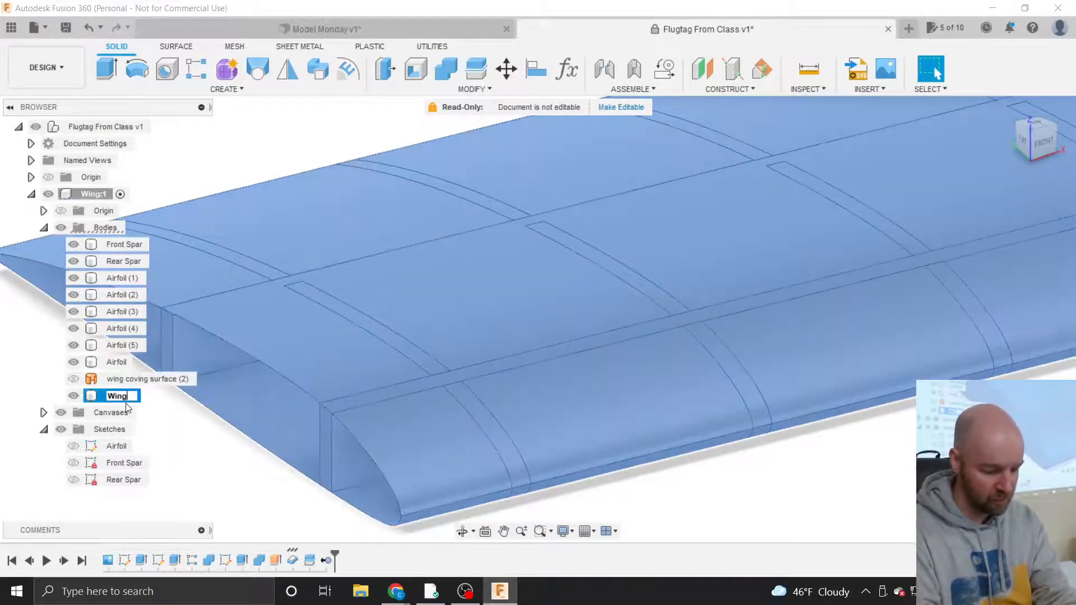
pyautogui.write(' Covering')
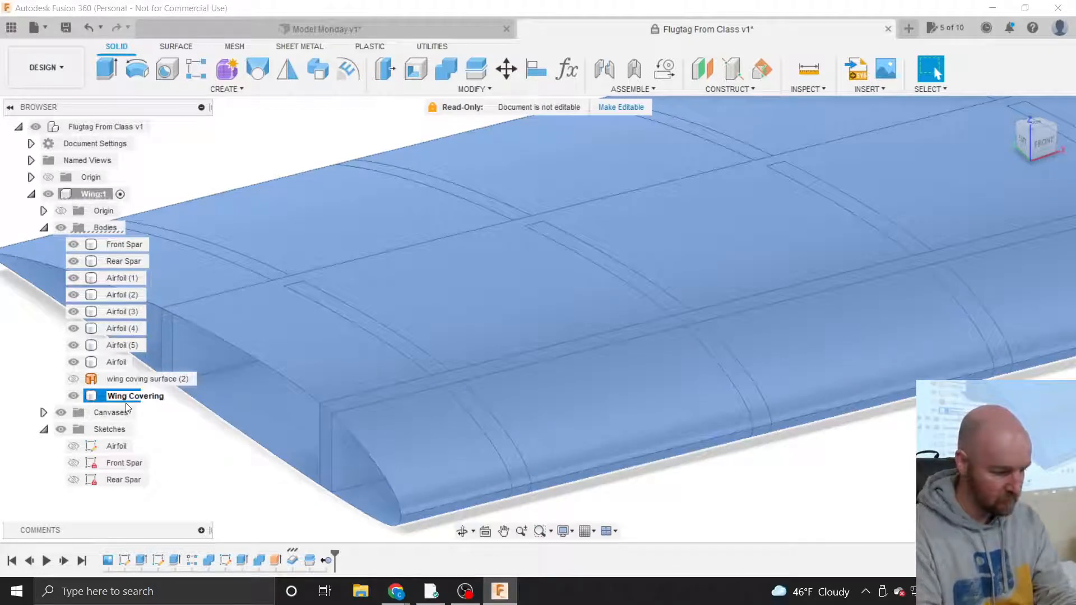
pyautogui.hotkey('ctrl', 'a')
pyautogui.press('BackSpace')
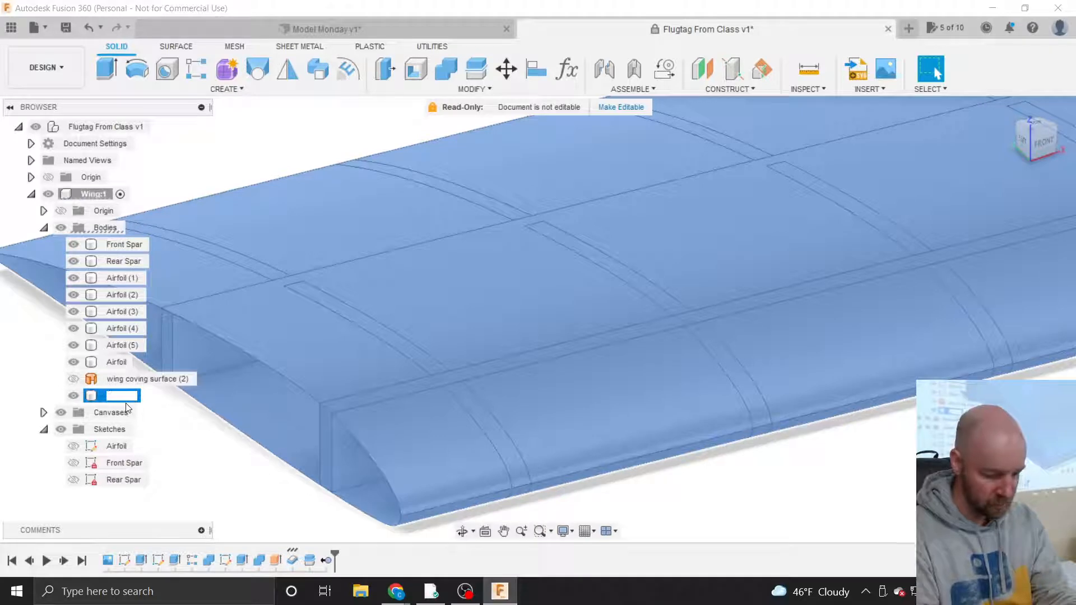
pyautogui.write('Mono')
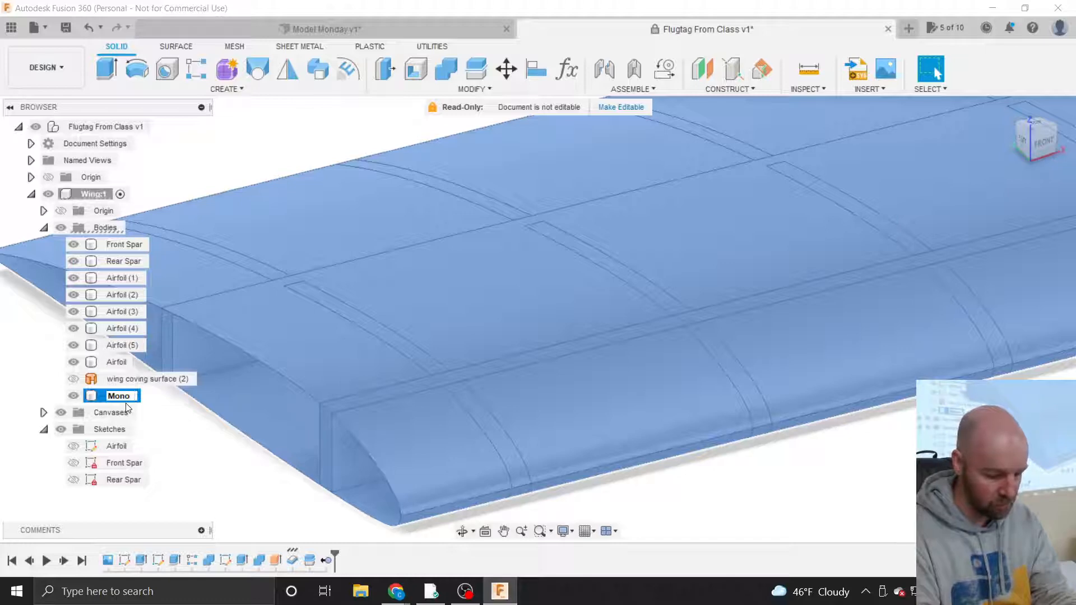
pyautogui.write('kote')
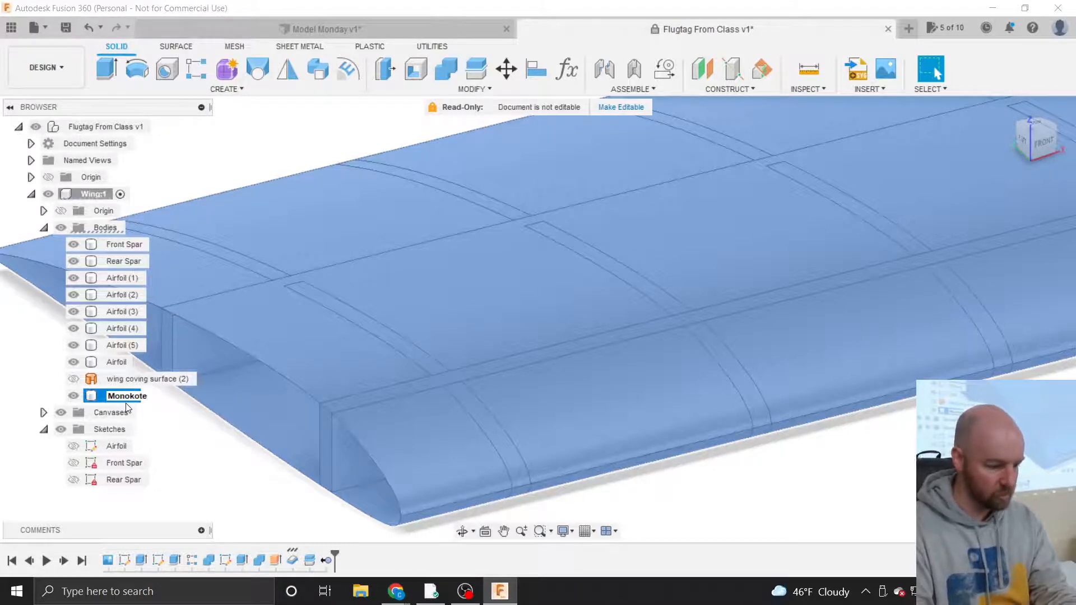
pyautogui.press('Return')
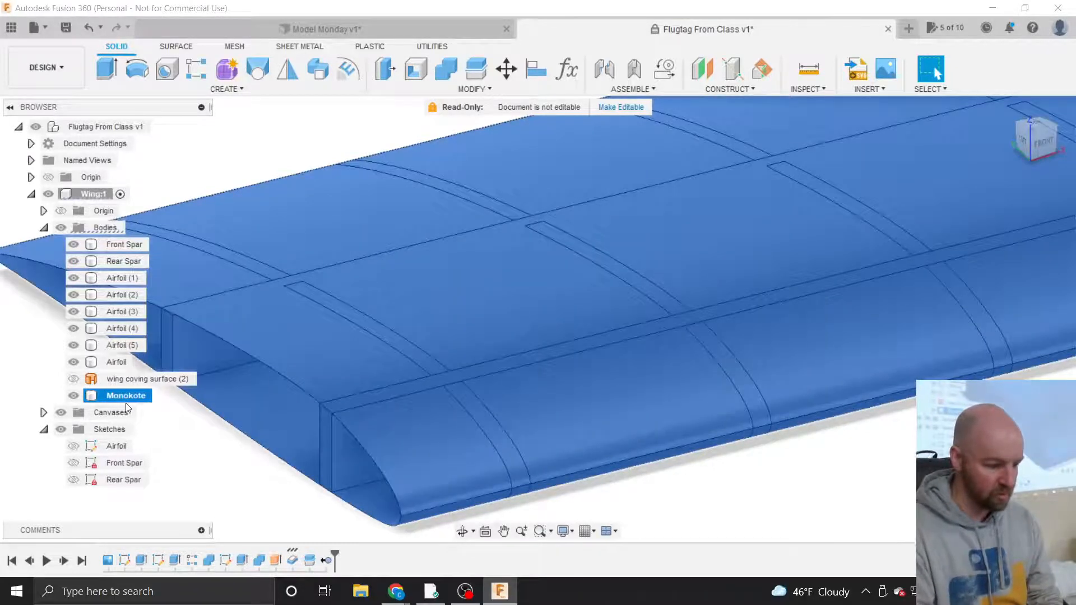
# Examine the complete covered wing from both ends, including the open spar end and the end airfoil with its holes.
pyautogui.click(174, 420)
pyautogui.scroll(-3, 246, 437)
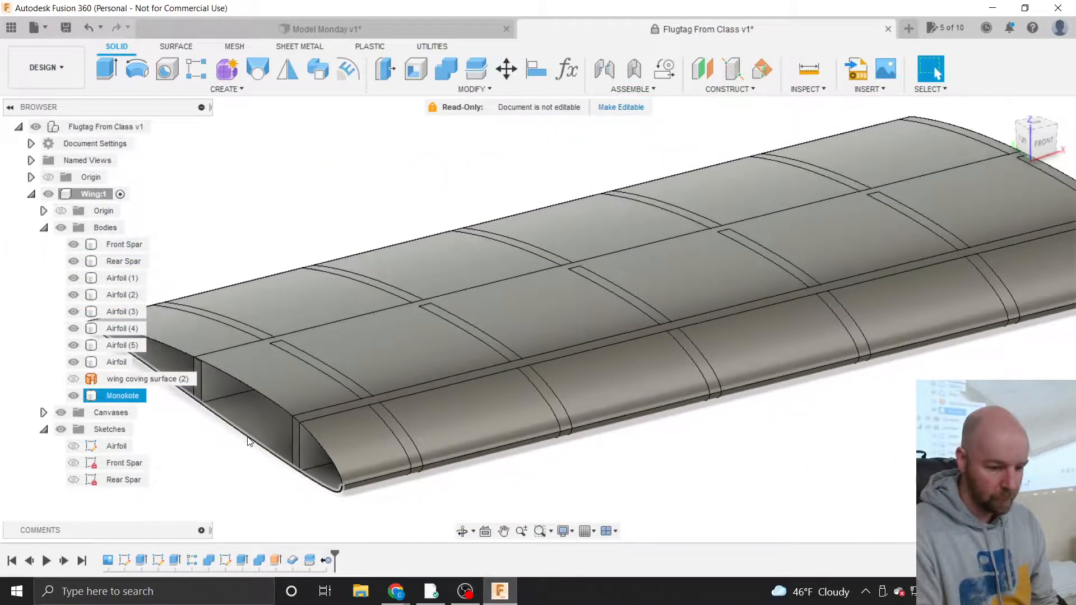
pyautogui.scroll(-3, 287, 514)
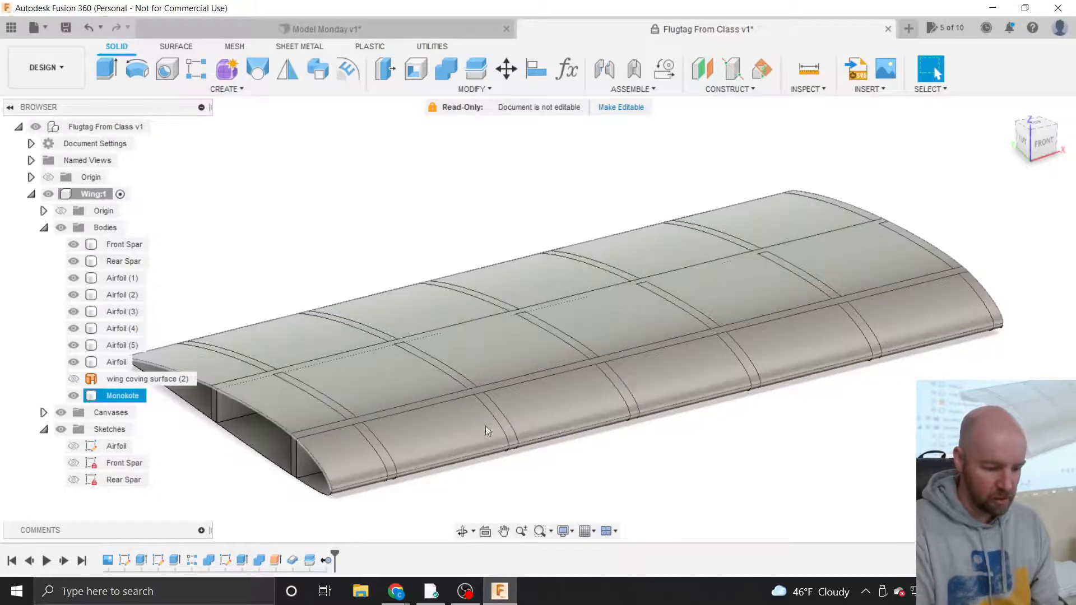
pyautogui.click(1035, 150)
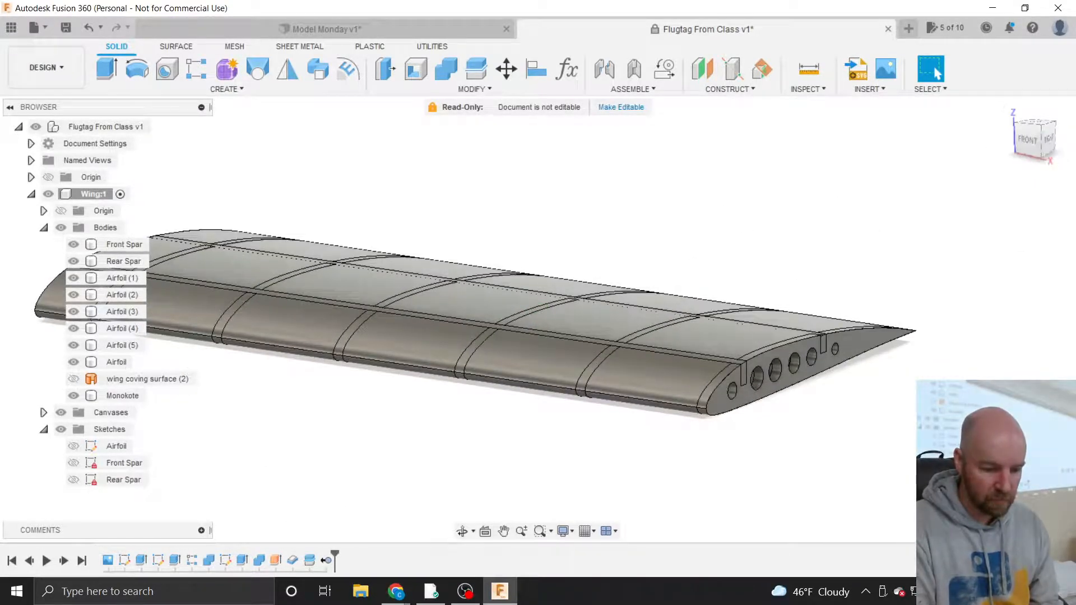
pyautogui.scroll(-3, 986, 434)
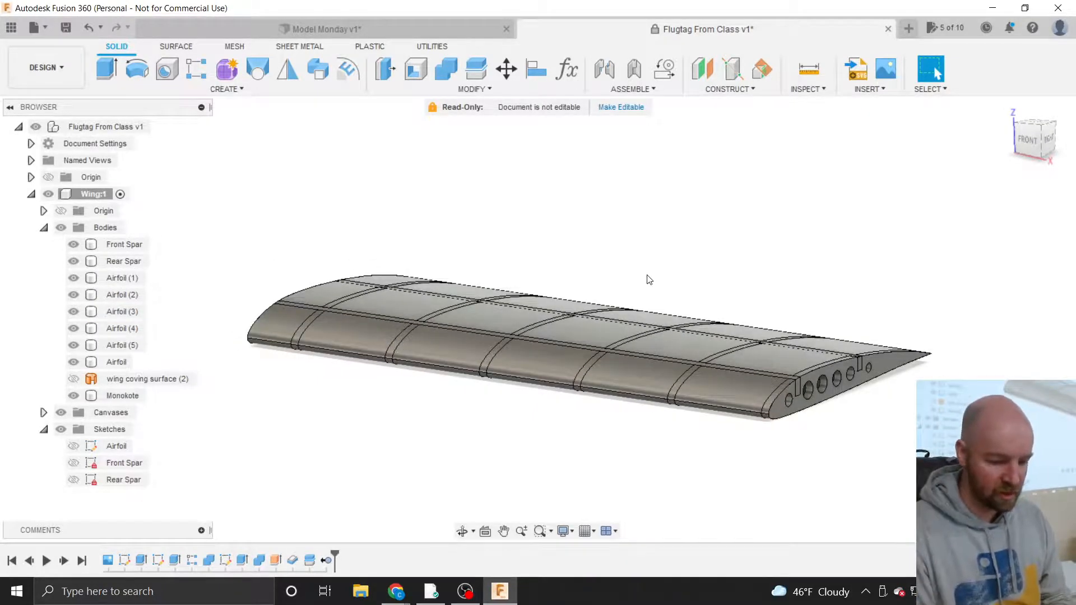
pyautogui.scroll(1, 649, 280)
pyautogui.scroll(1, 649, 279)
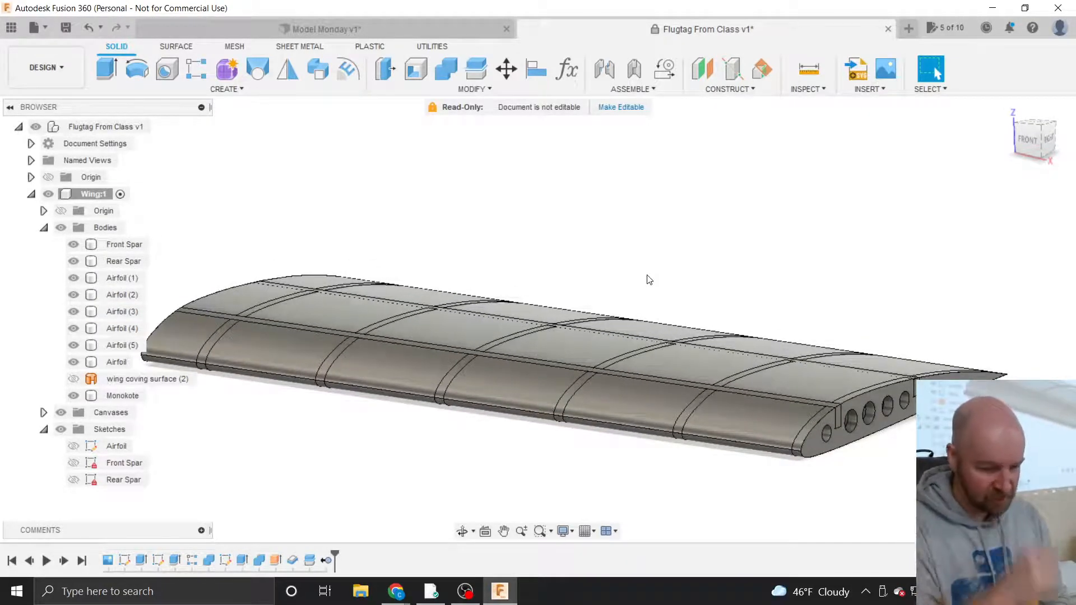
pyautogui.scroll(-2, 981, 439)
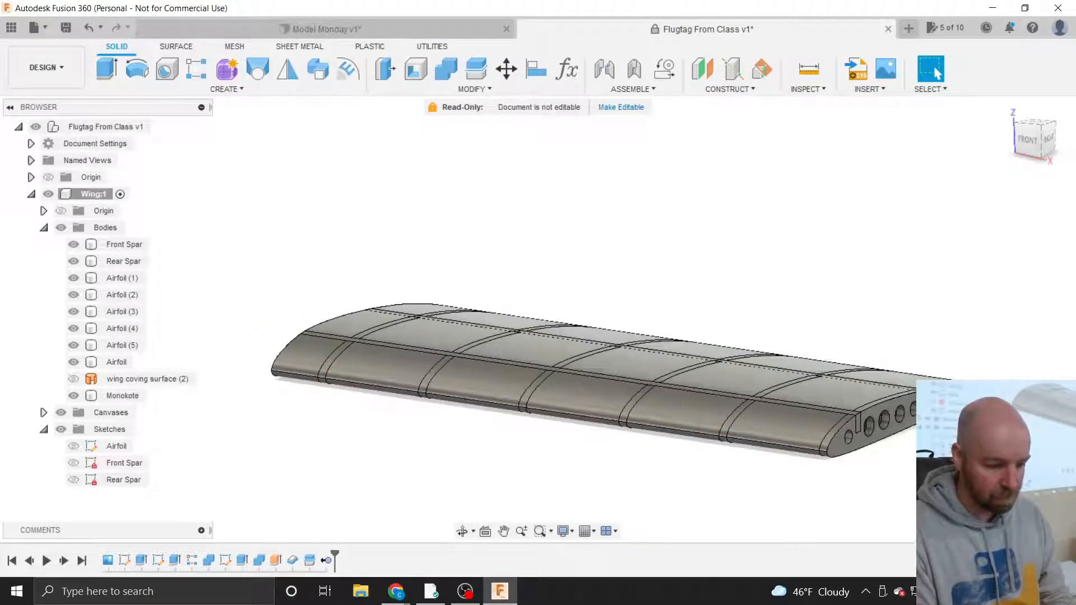
pyautogui.click(1029, 140)
pyautogui.moveTo(1029, 140); pyautogui.dragTo(1046, 140)
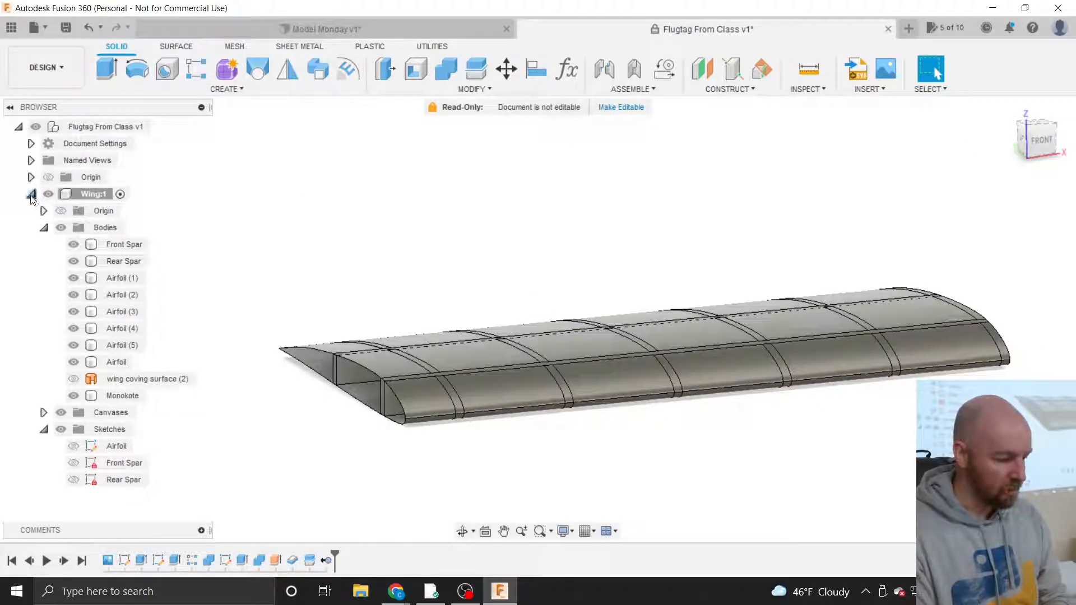
# Activate the top-level Flugtag From Class v1 component and collapse the Wing component with its Bodies and Sketches folders.
pyautogui.click(44, 228)
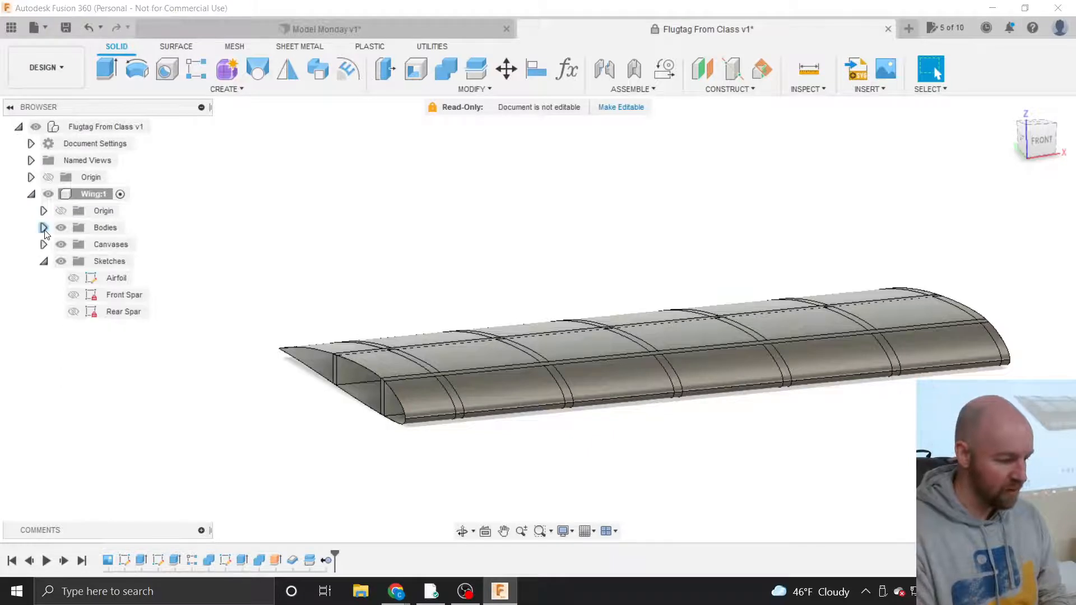
pyautogui.click(44, 262)
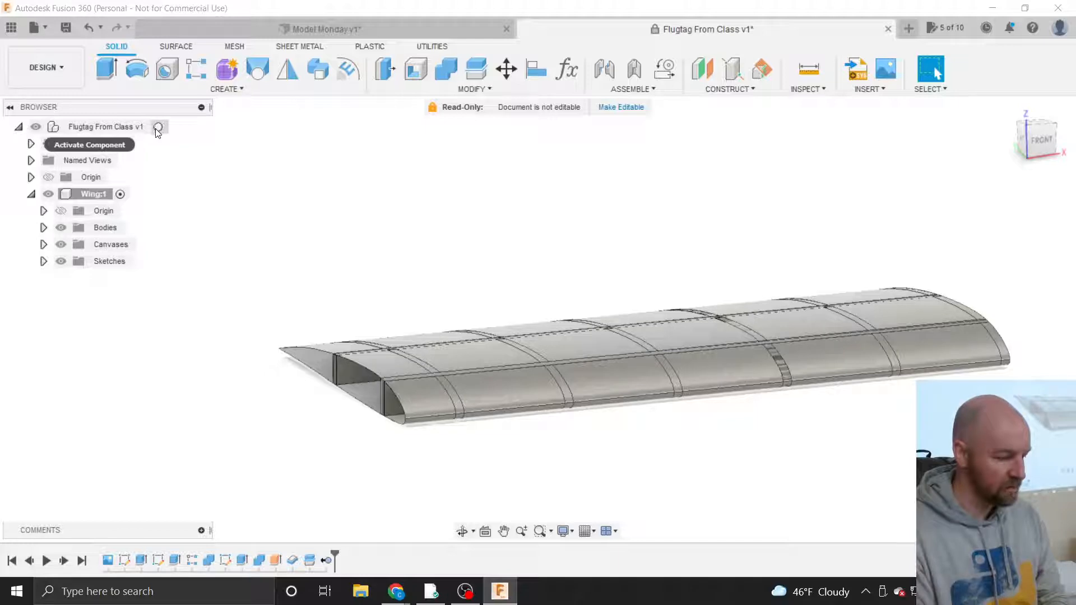
pyautogui.click(159, 129)
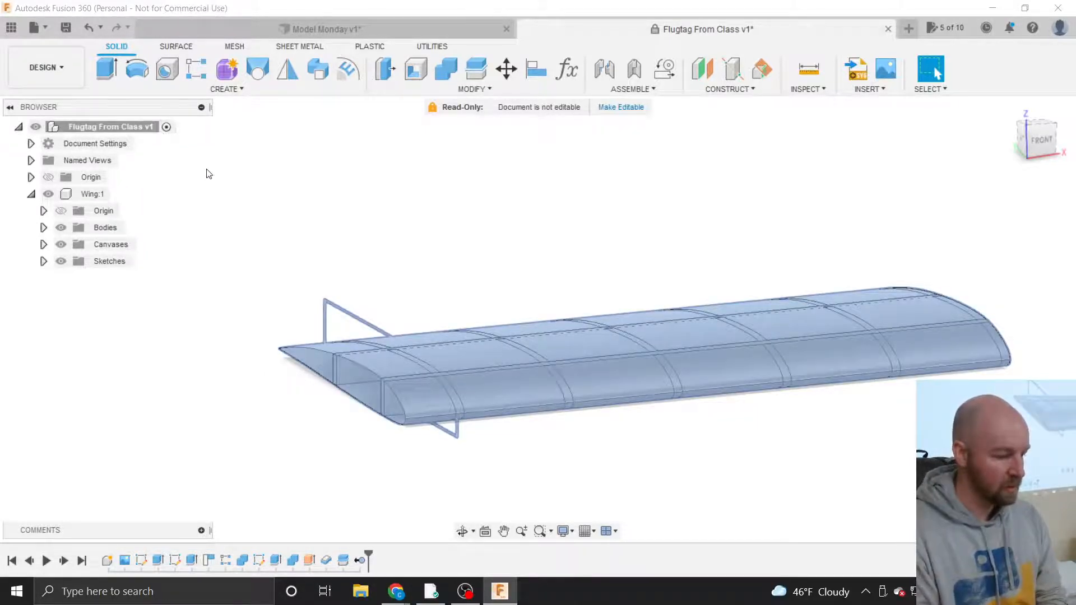
pyautogui.click(32, 195)
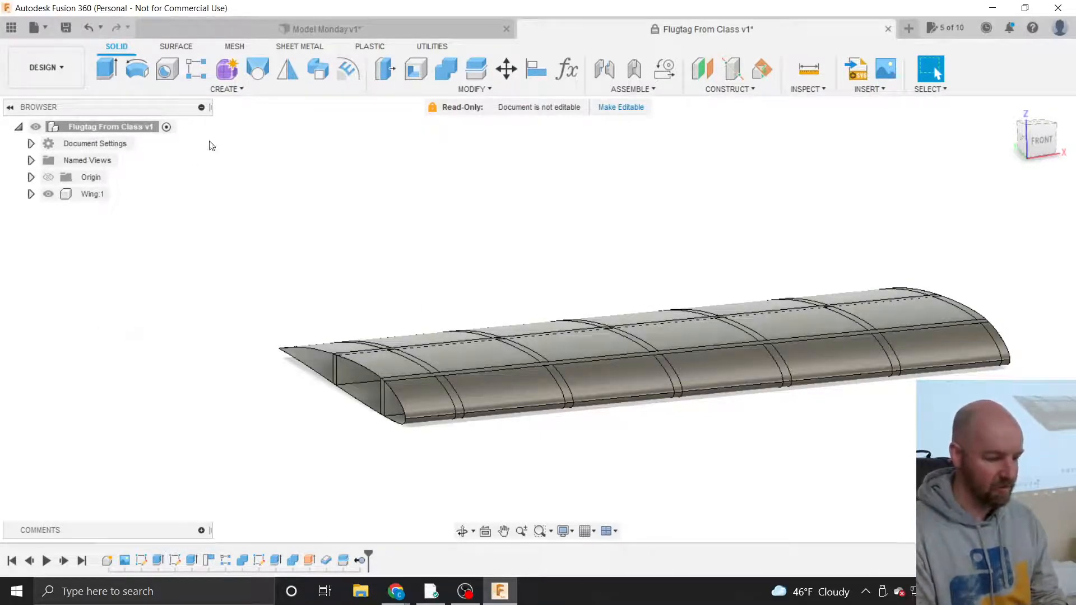
# Try mirroring the Wing component about the end face of the front spar, and undo the mirror.
pyautogui.click(248, 90)
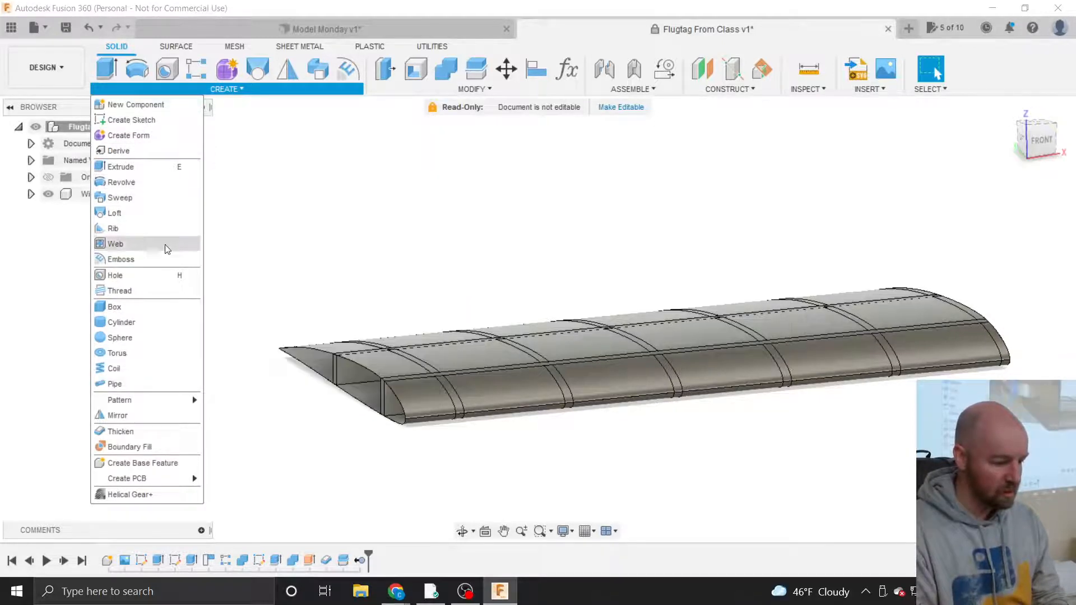
pyautogui.click(133, 415)
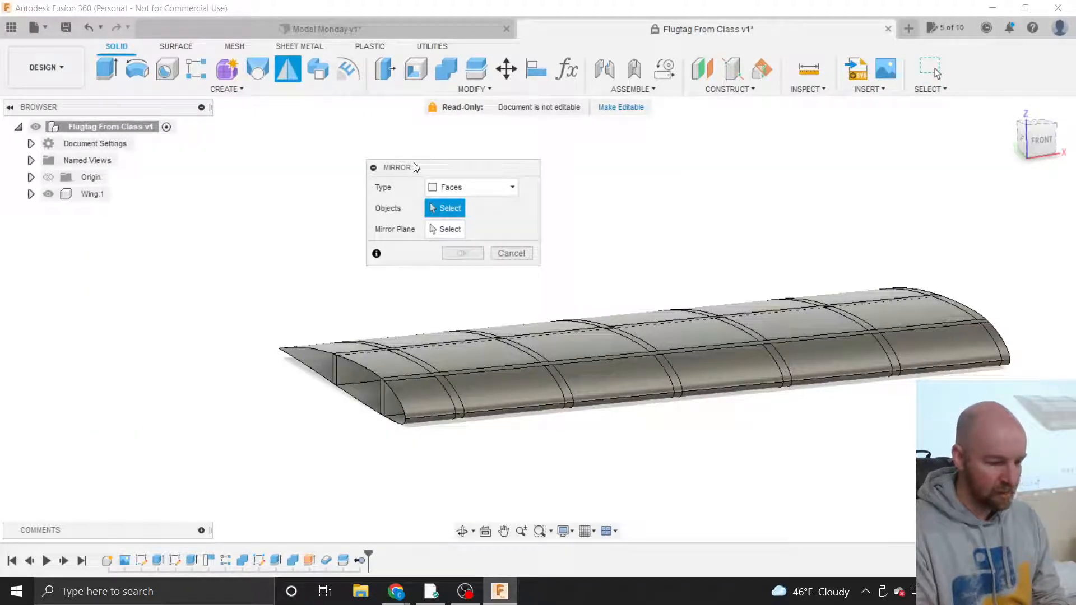
pyautogui.moveTo(415, 168); pyautogui.dragTo(383, 161)
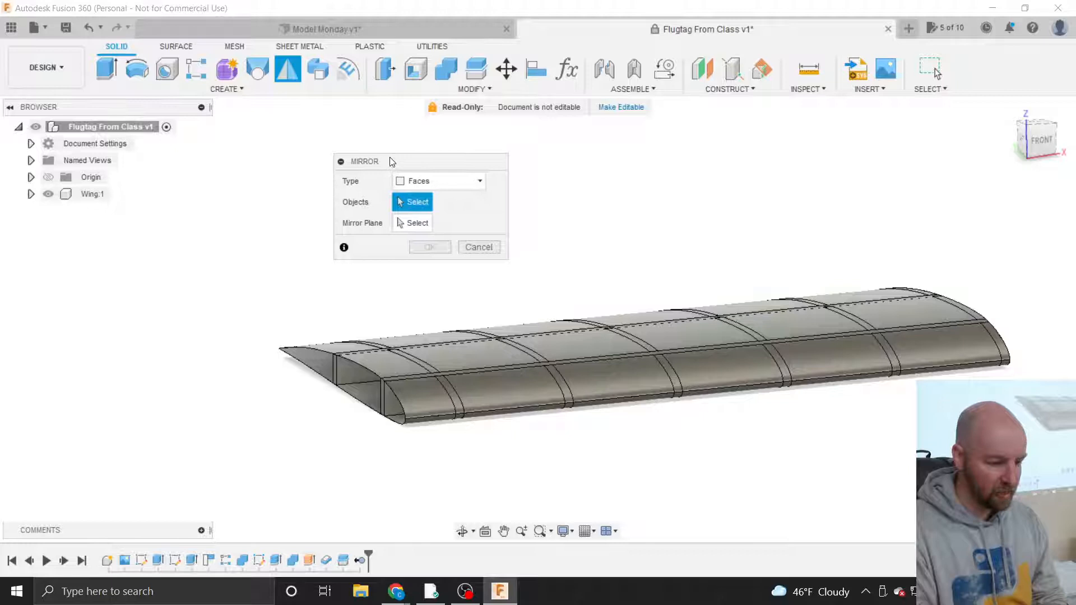
pyautogui.click(444, 184)
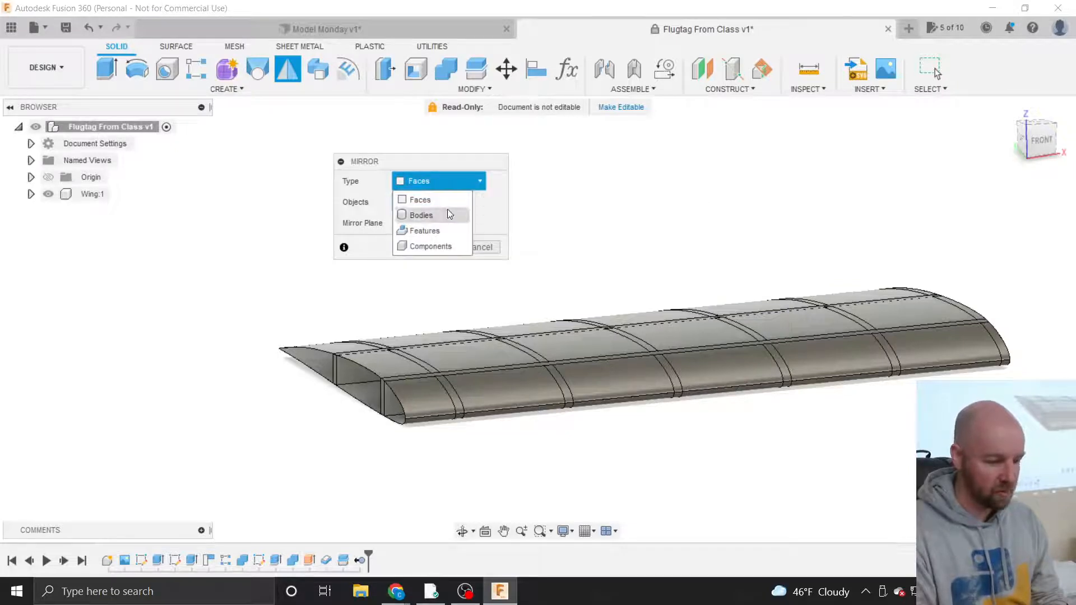
pyautogui.click(438, 246)
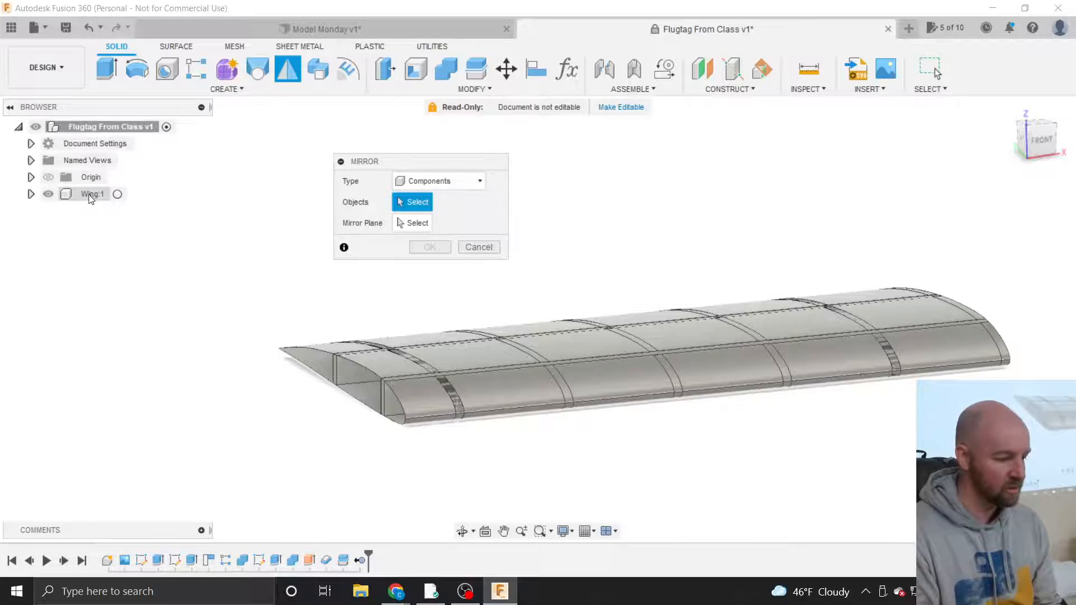
pyautogui.click(90, 194)
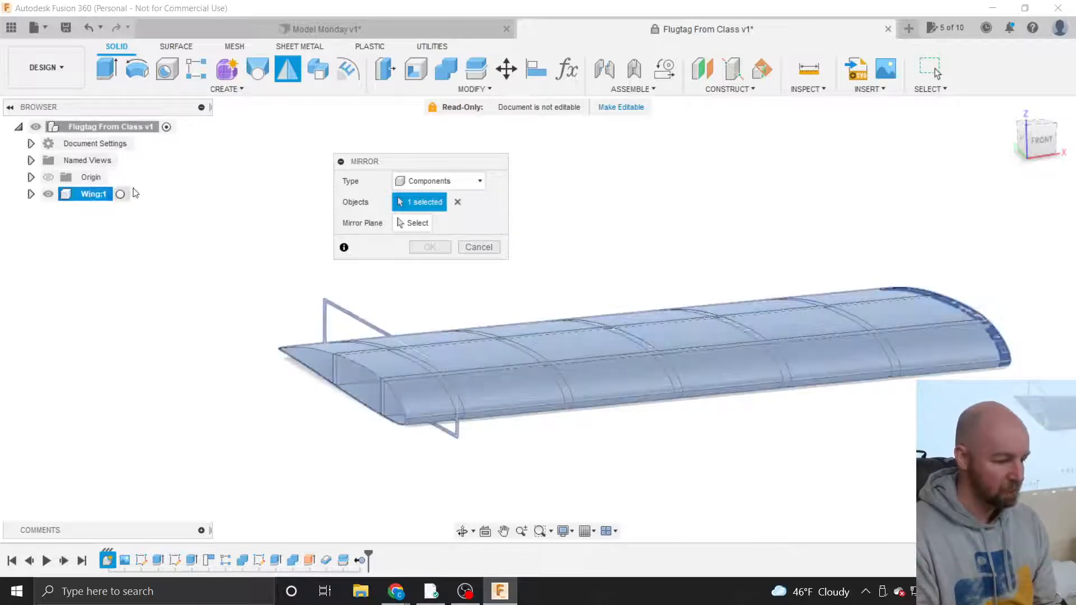
pyautogui.click(415, 223)
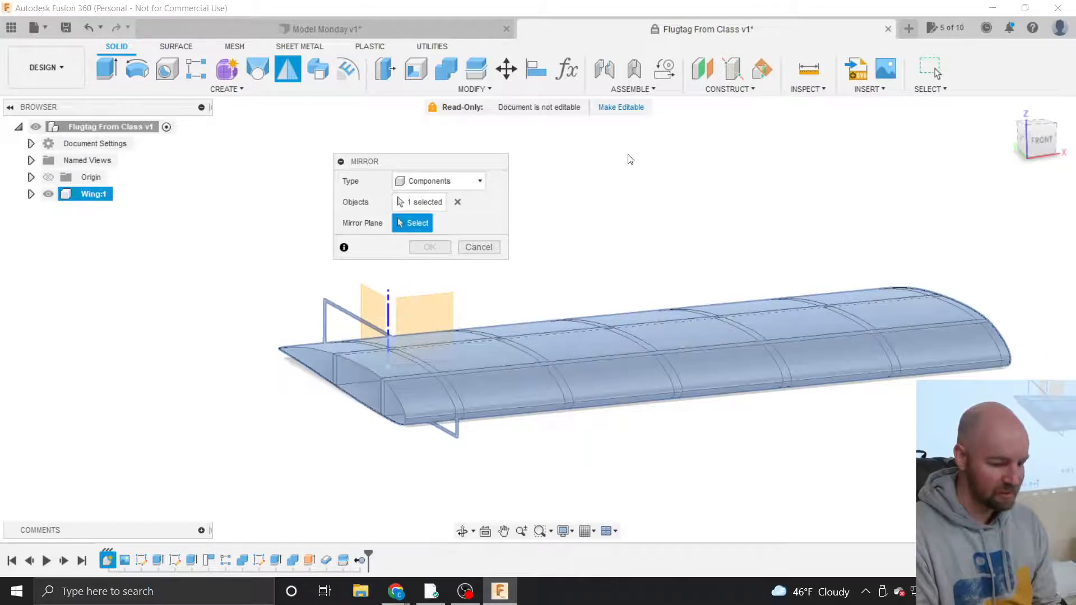
pyautogui.scroll(5, 382, 402)
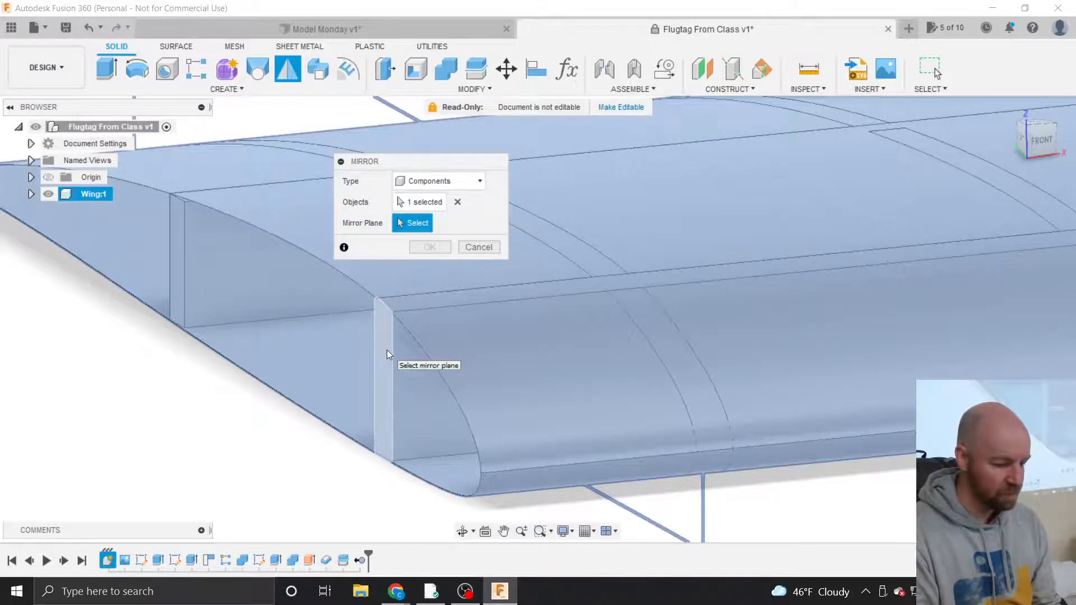
pyautogui.click(386, 350)
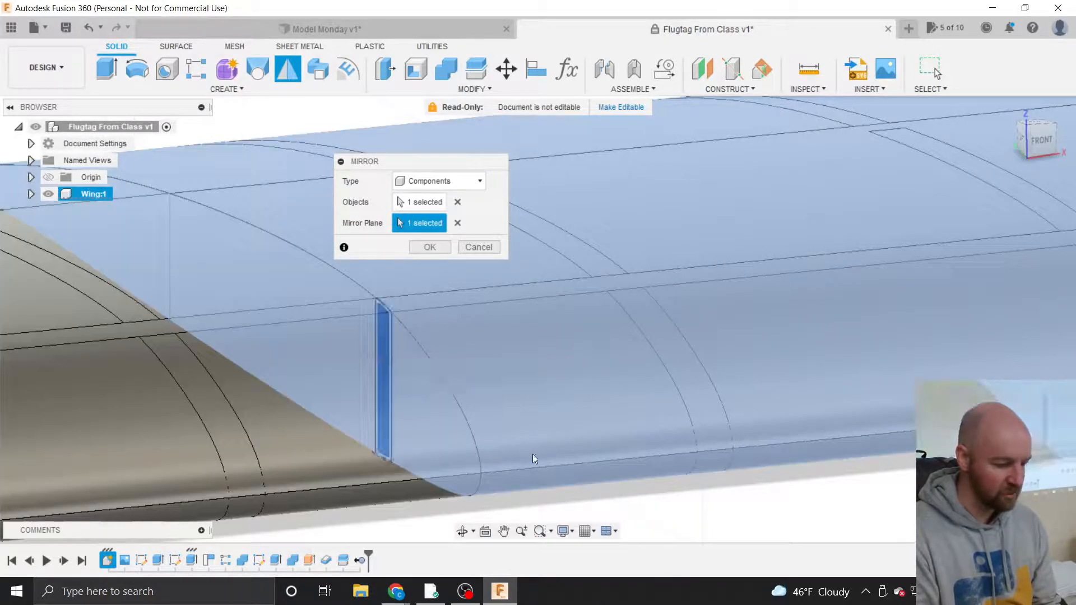
pyautogui.scroll(-6, 533, 455)
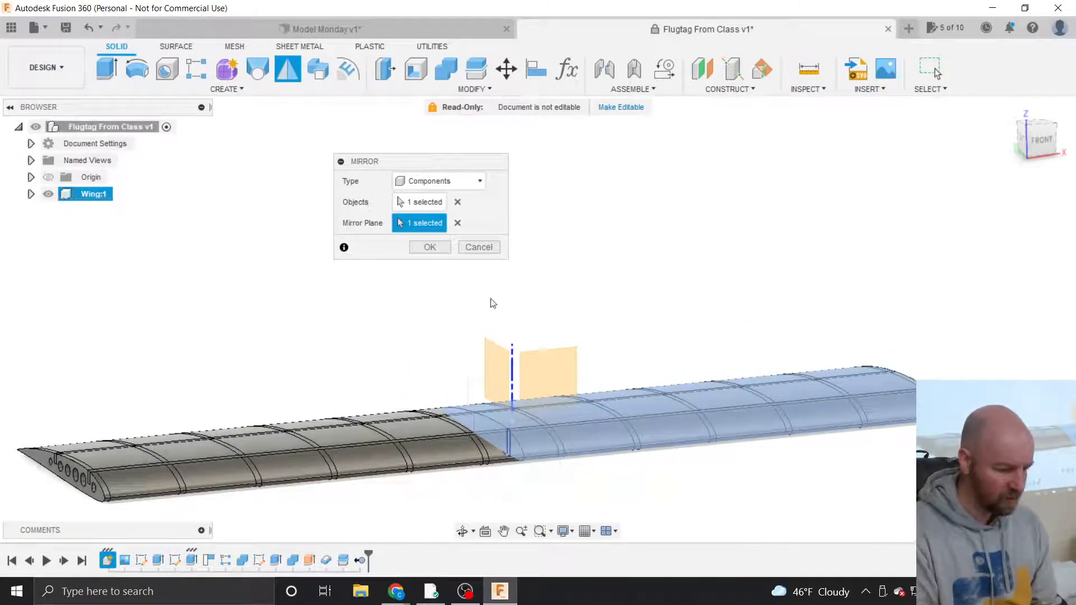
pyautogui.click(428, 247)
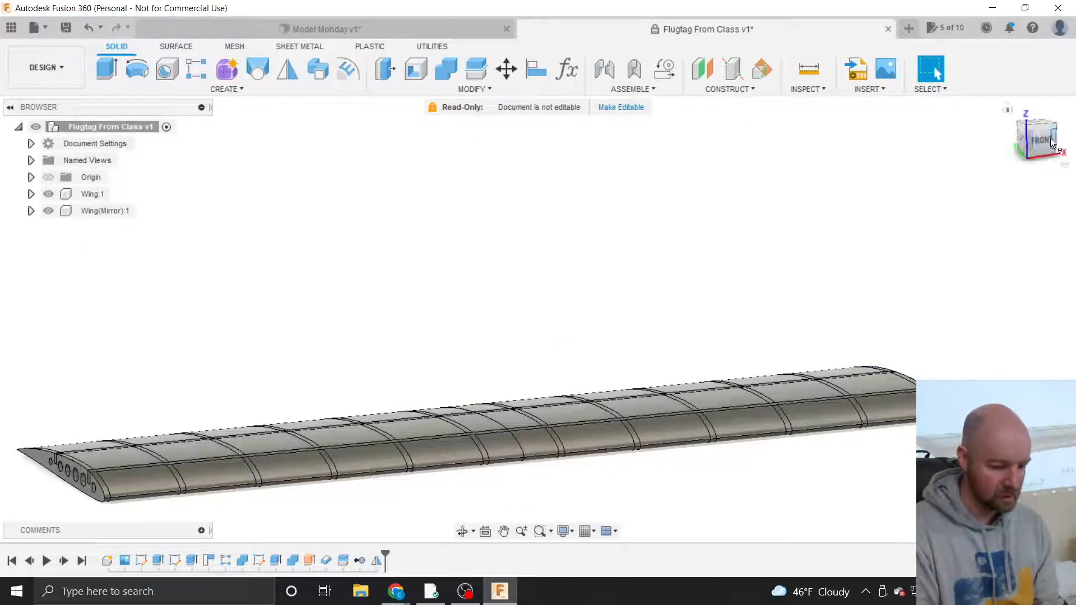
pyautogui.moveTo(1044, 144)
pyautogui.mouseDown()
pyautogui.moveTo(1026, 138)
pyautogui.moveTo(1044, 144)
pyautogui.mouseUp()
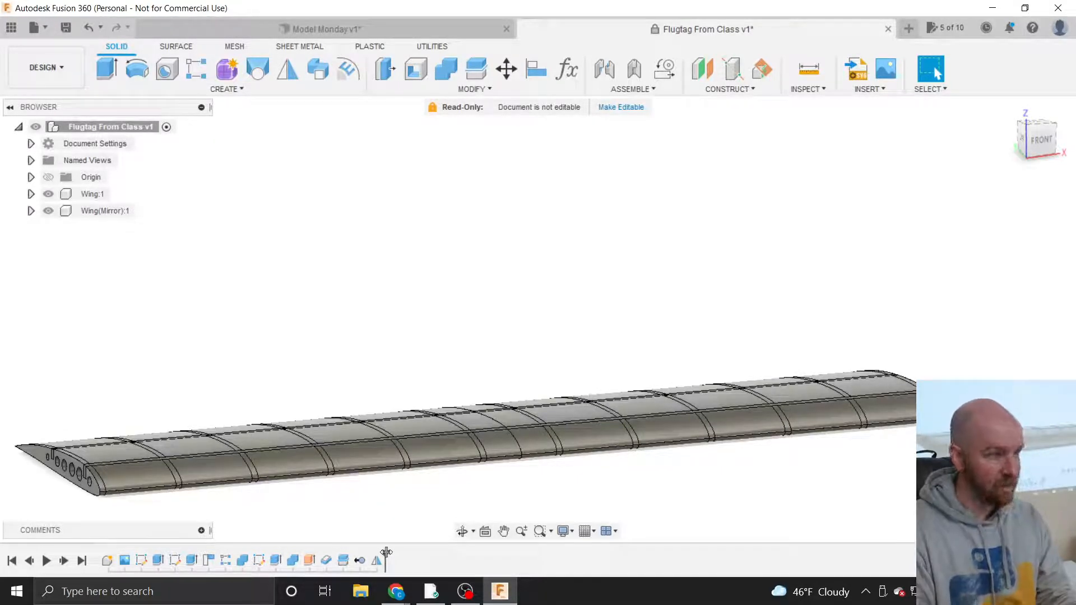
pyautogui.hotkey('ctrl', 'z')
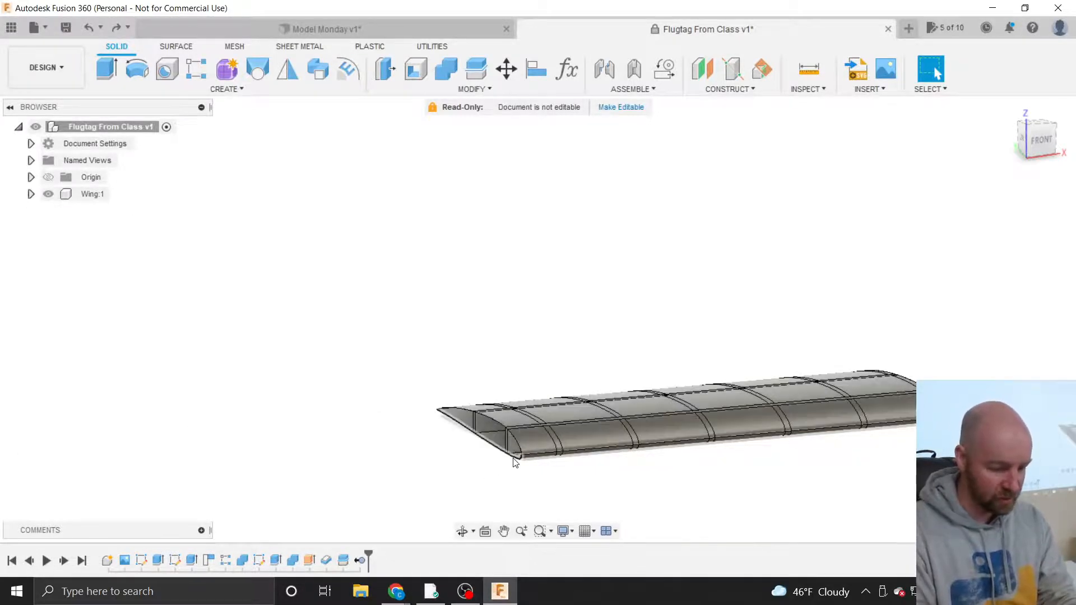
# Start a plane at an angle through the bottom edge of the front spar's open end, rotated to -100 degrees.
pyautogui.scroll(3, 514, 462)
pyautogui.scroll(2, 514, 462)
pyautogui.scroll(-5, 440, 467)
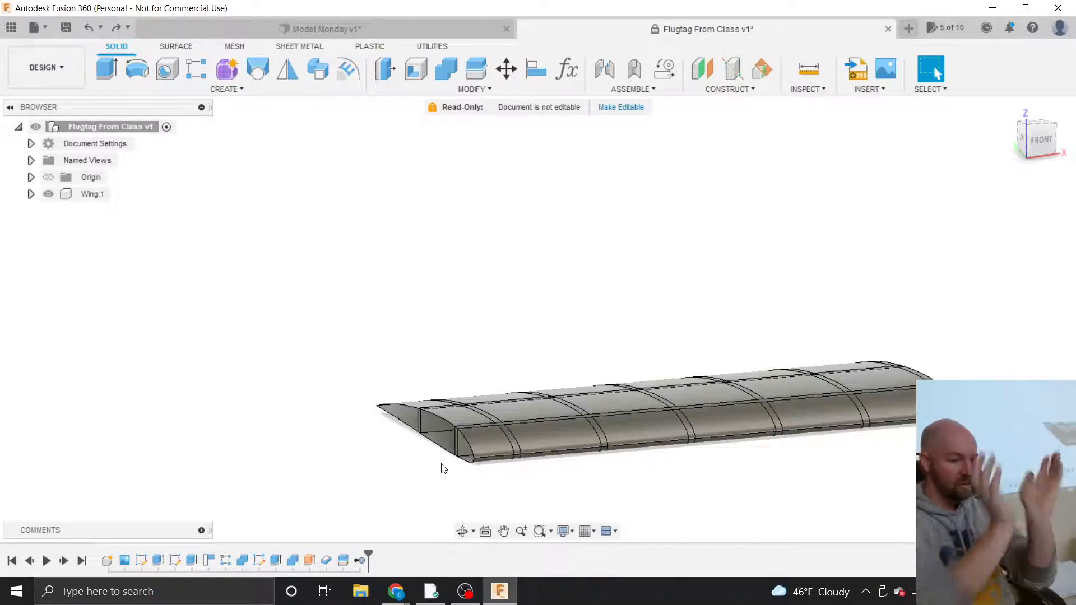
pyautogui.scroll(5, 452, 468)
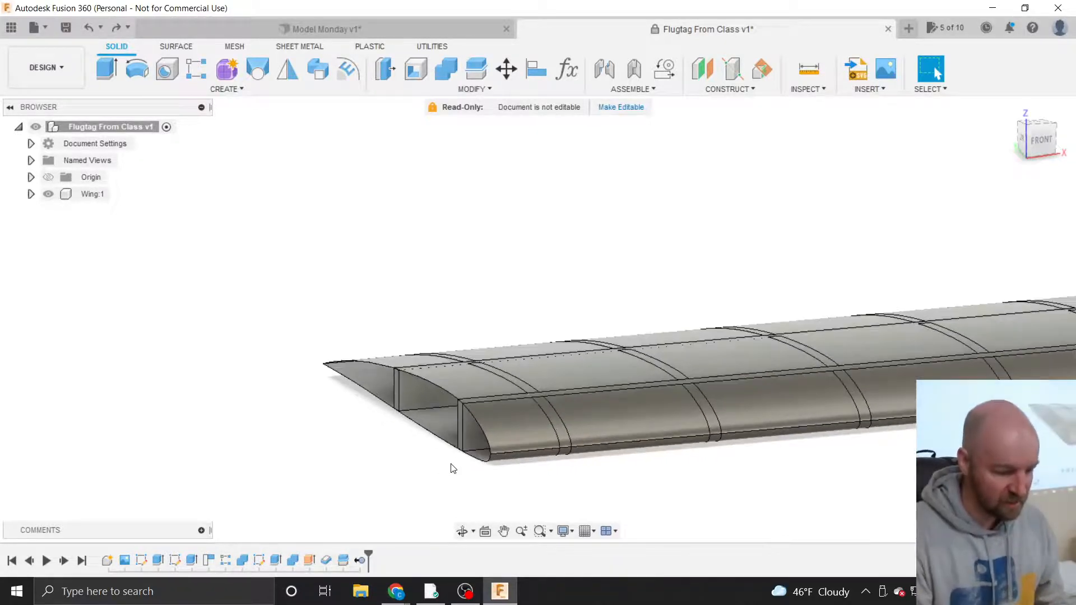
pyautogui.scroll(3, 451, 468)
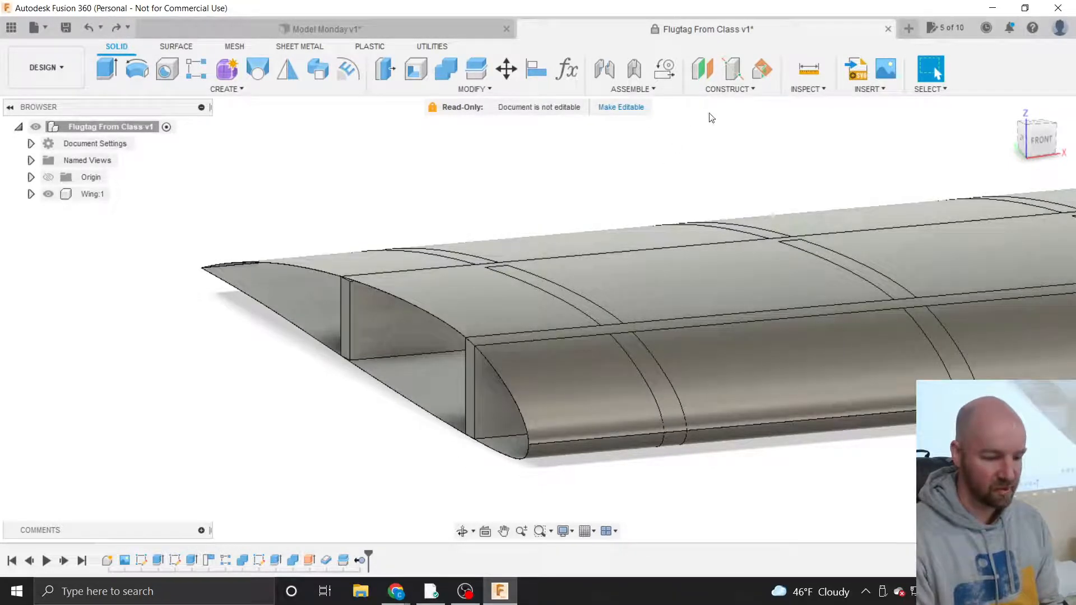
pyautogui.click(722, 92)
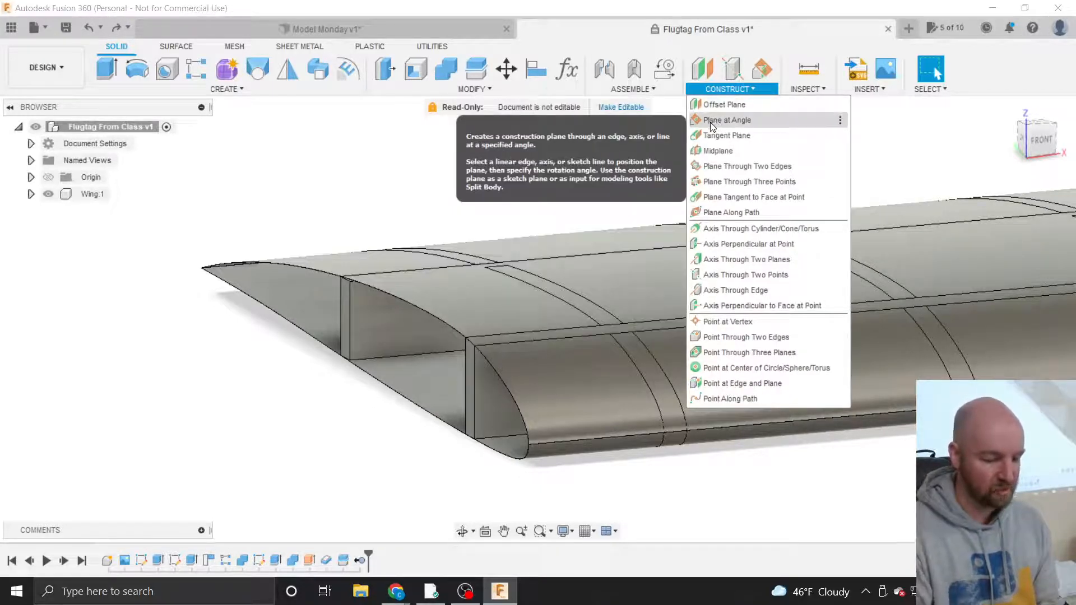
pyautogui.click(710, 120)
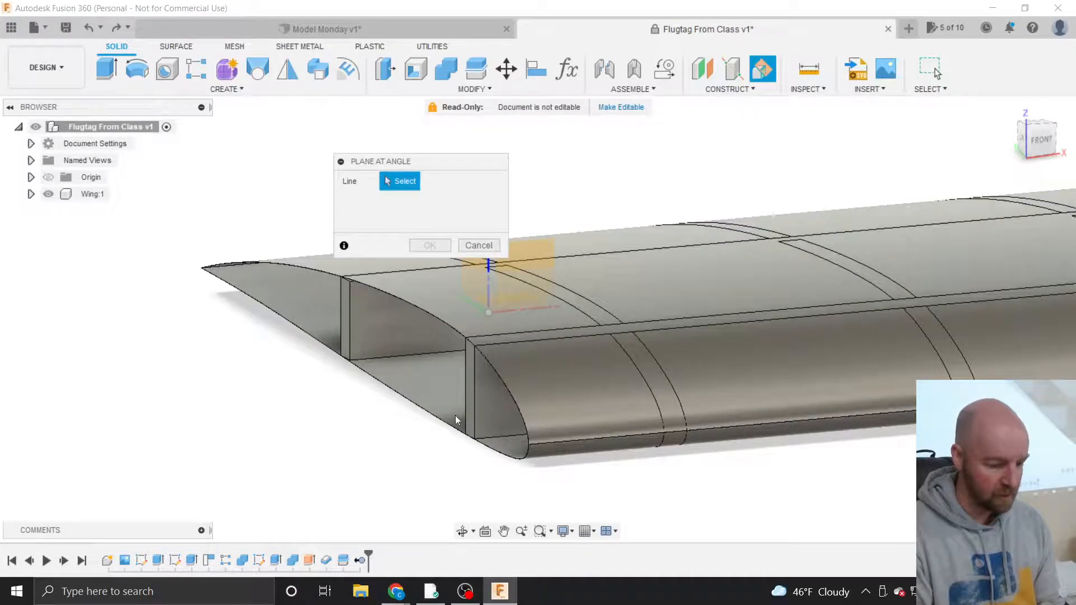
pyautogui.scroll(5, 469, 442)
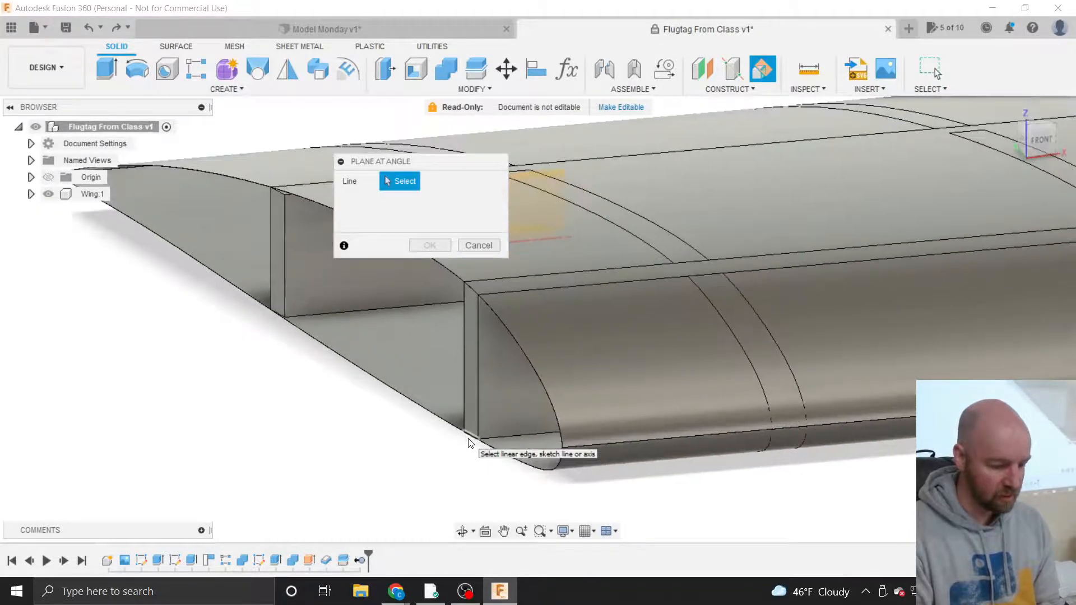
pyautogui.click(472, 431)
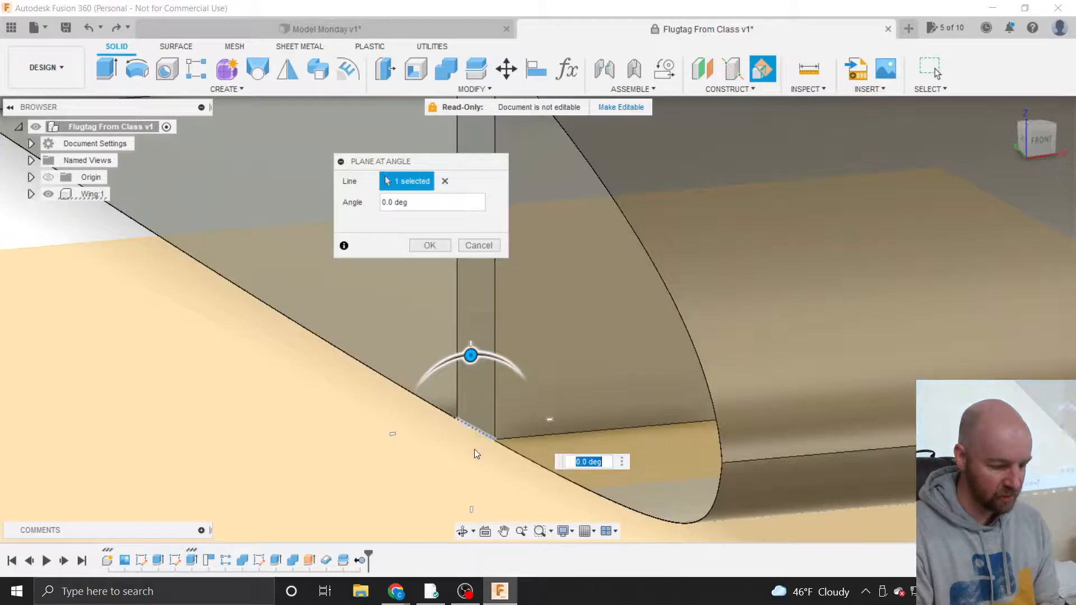
pyautogui.scroll(-5, 474, 452)
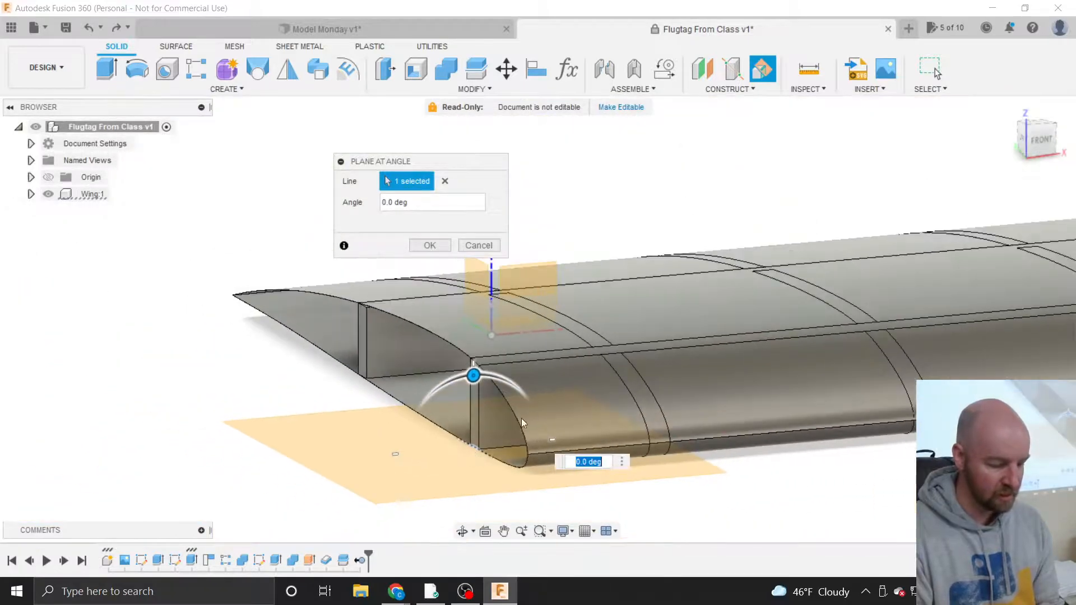
pyautogui.moveTo(472, 375); pyautogui.dragTo(560, 452)
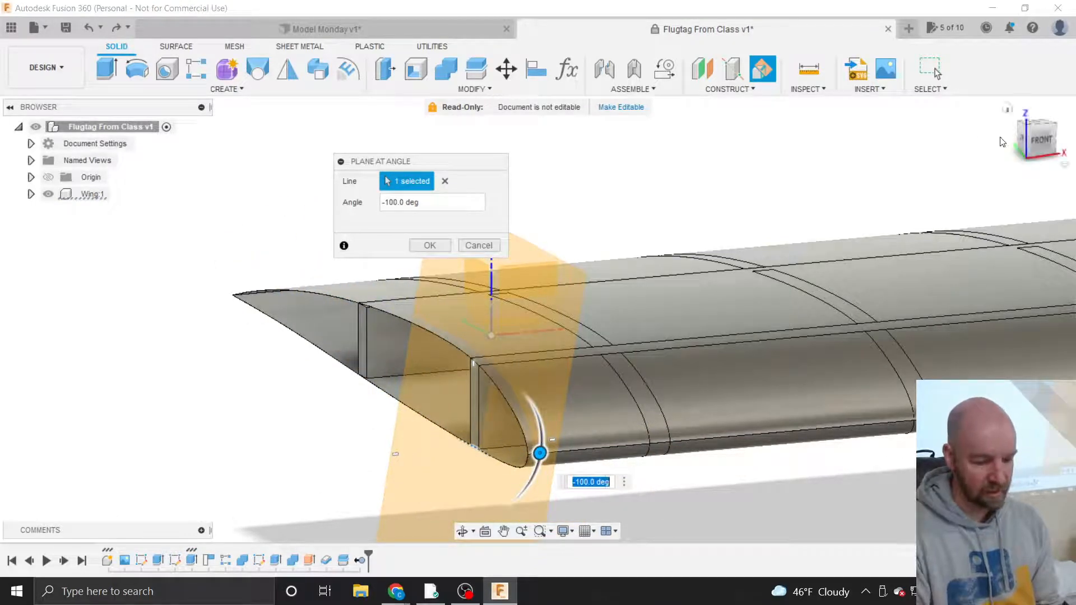
# Viewing the wing from the front, set the construction plane's angle to -95 degrees and create the plane.
pyautogui.click(1040, 139)
pyautogui.scroll(-2, 784, 308)
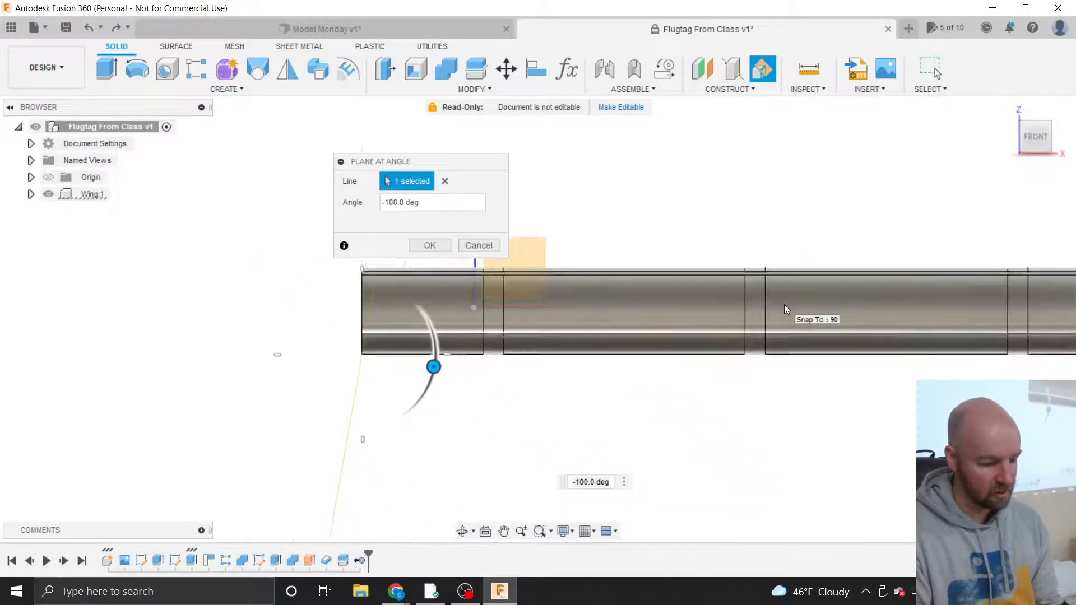
pyautogui.scroll(-2, 790, 390)
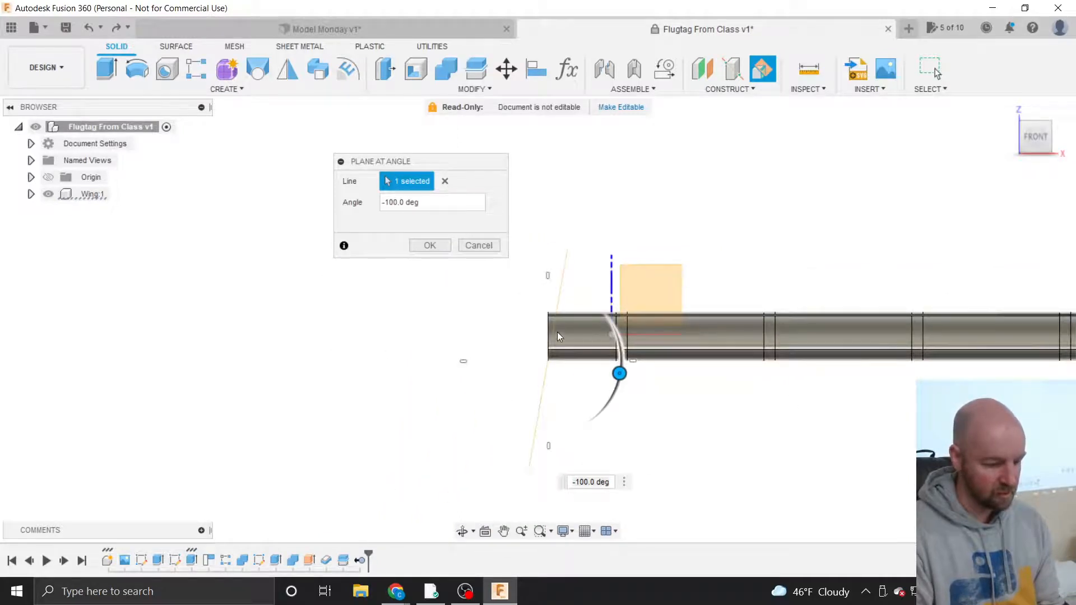
pyautogui.scroll(5, 557, 327)
pyautogui.moveTo(603, 428); pyautogui.dragTo(601, 421)
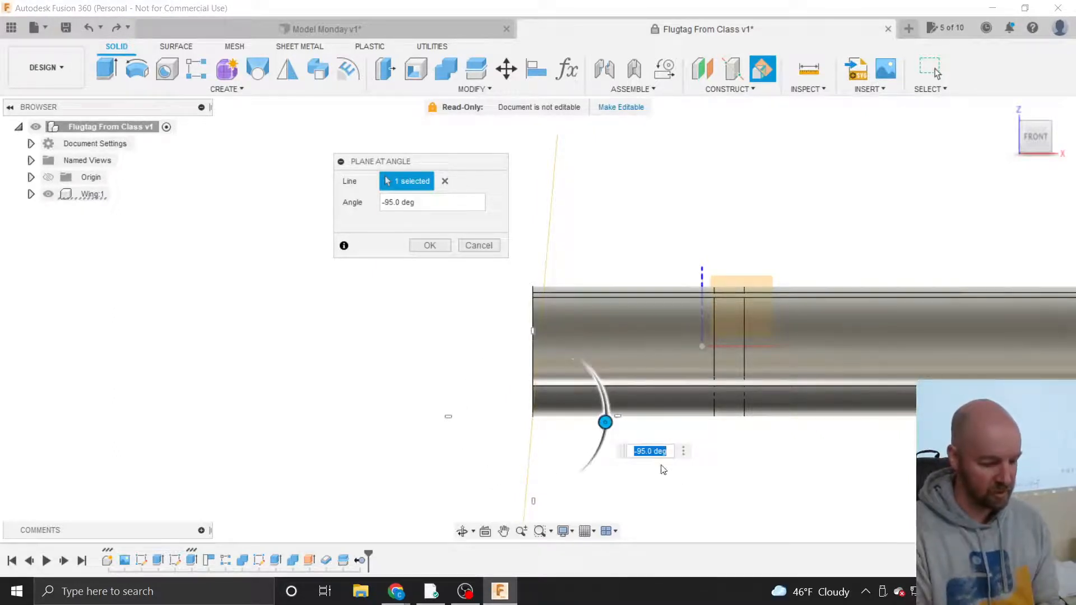
pyautogui.press('Return')
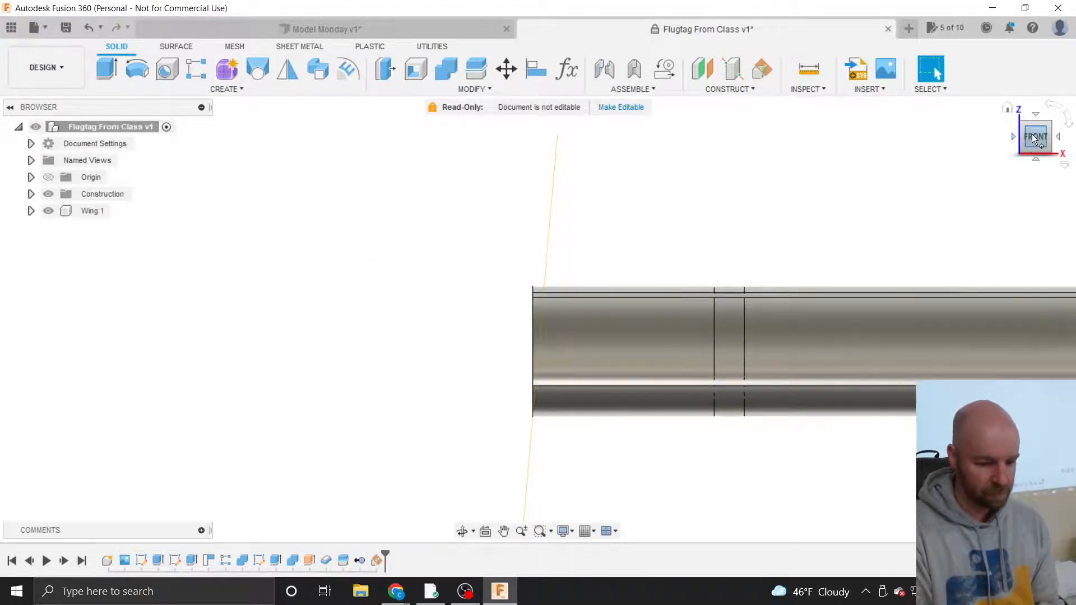
# Mirror the Wing component about the angled construction plane at its open end and view both wings from the front.
pyautogui.moveTo(1032, 135); pyautogui.dragTo(1065, 149)
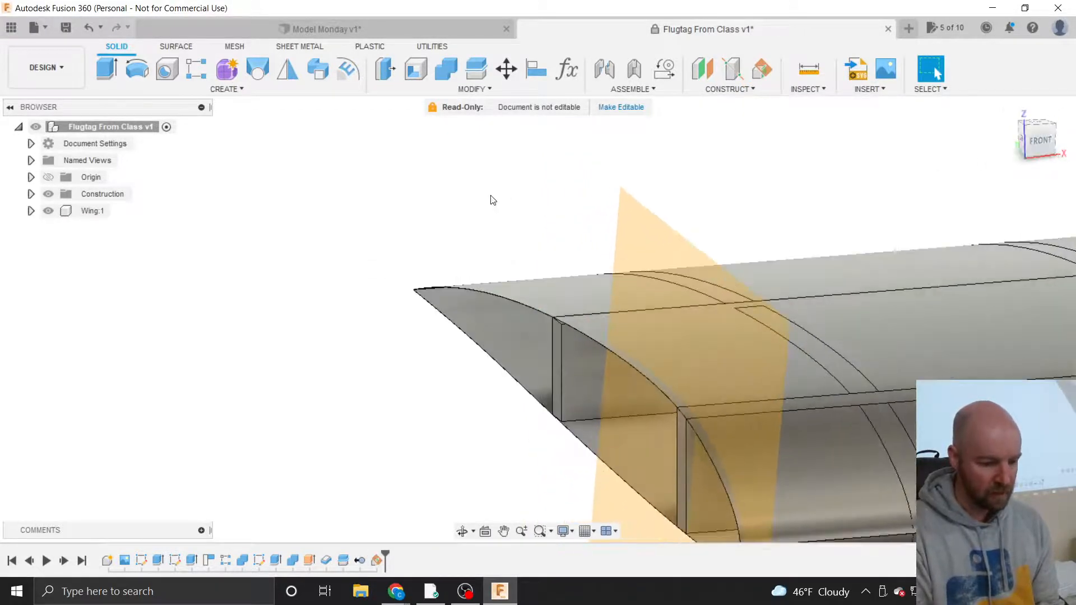
pyautogui.scroll(-3, 490, 197)
pyautogui.scroll(-3, 372, 427)
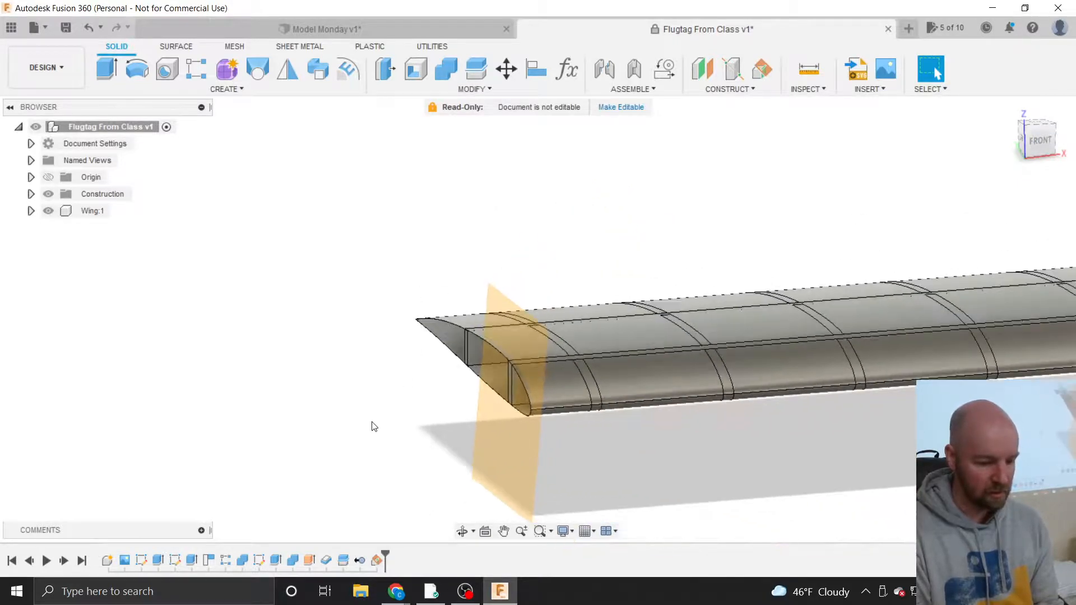
pyautogui.click(236, 88)
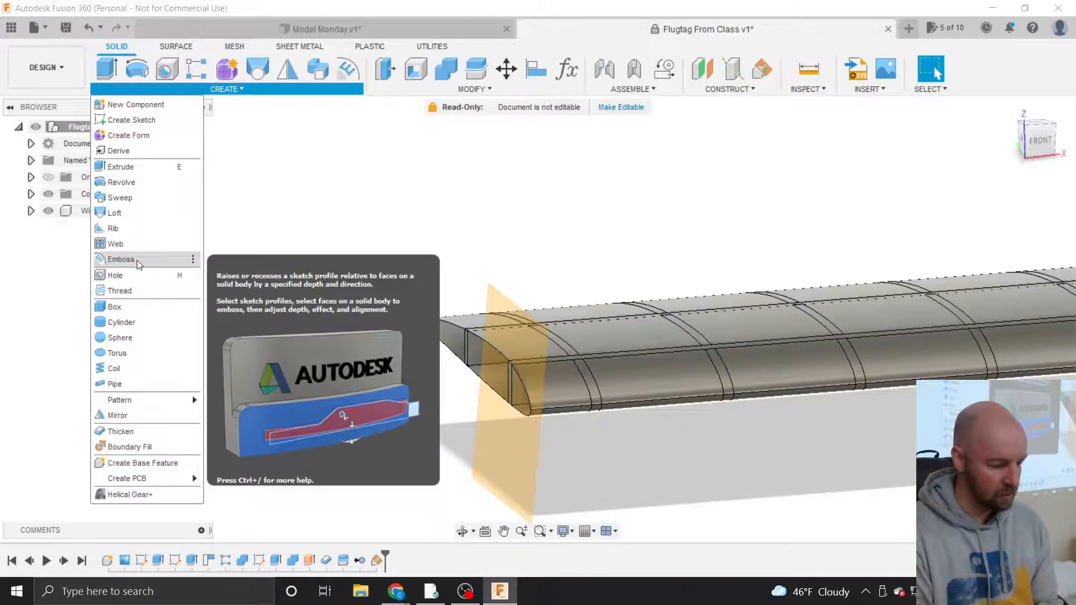
pyautogui.click(148, 415)
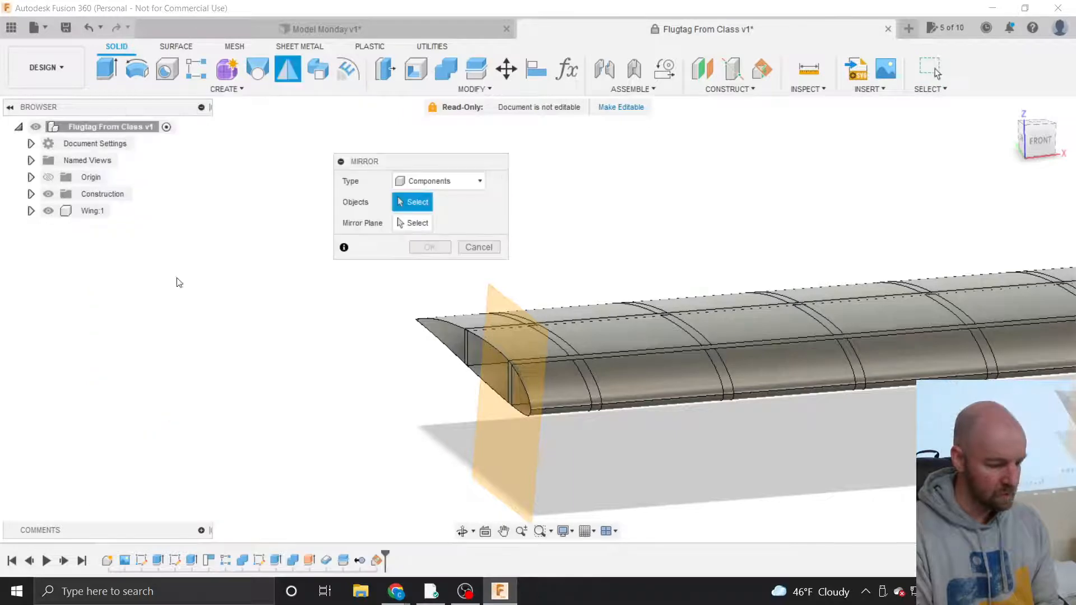
pyautogui.click(92, 211)
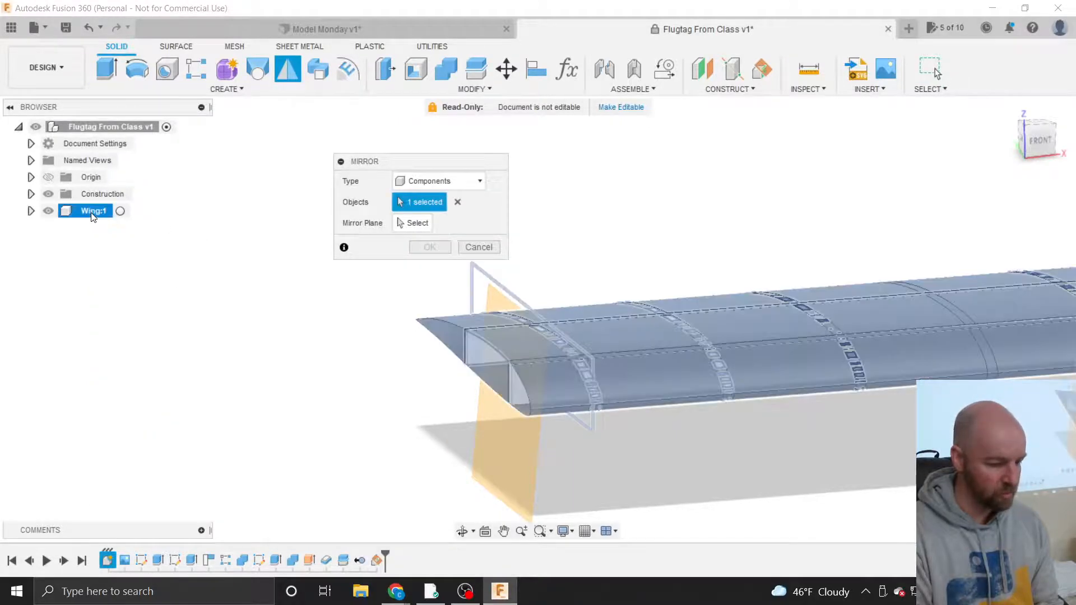
pyautogui.click(407, 223)
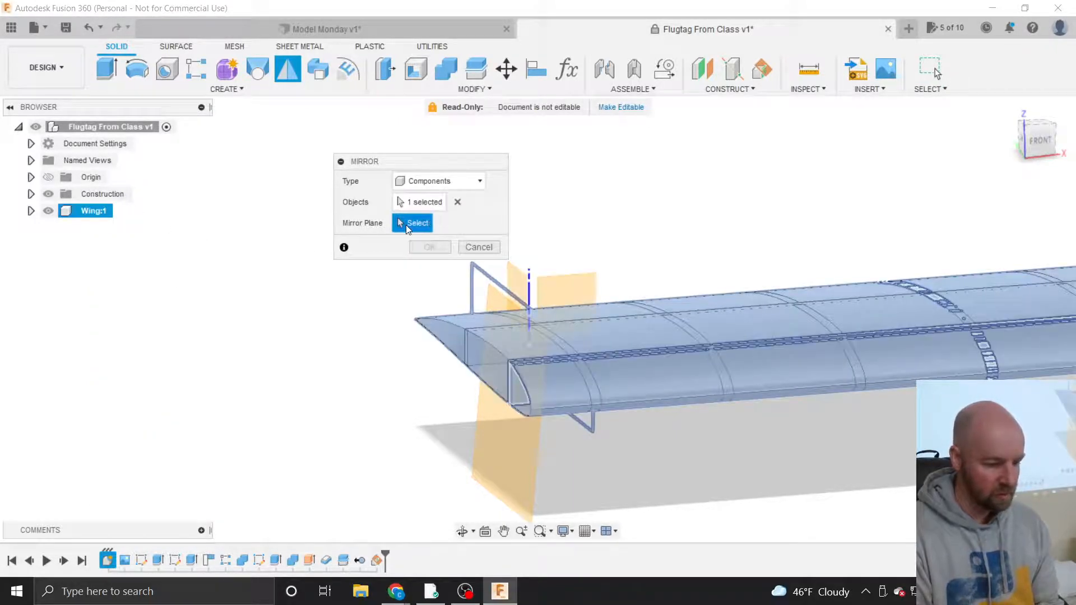
pyautogui.click(509, 445)
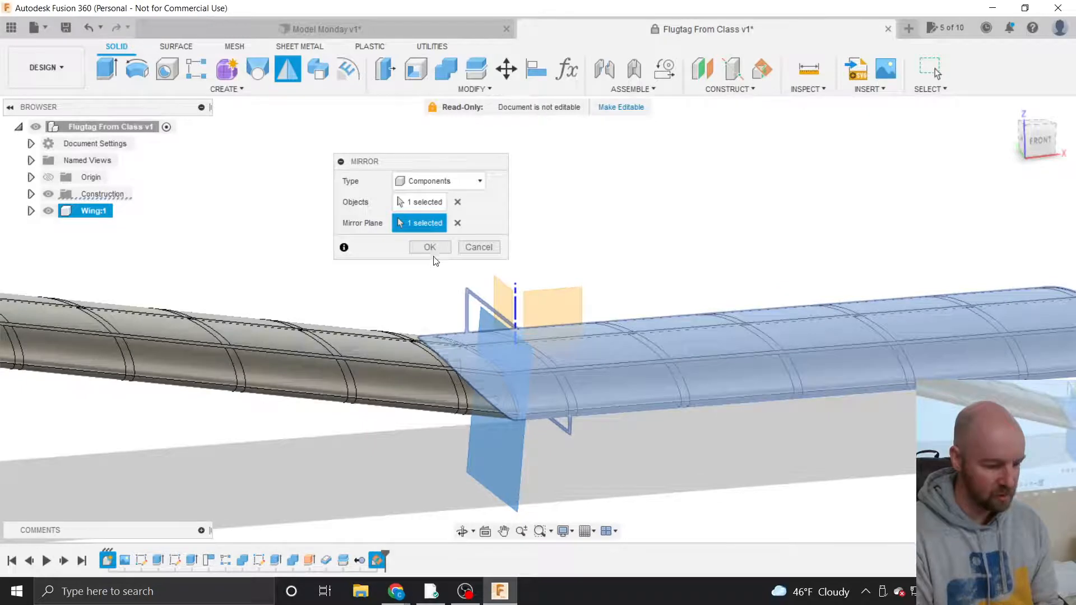
pyautogui.click(430, 247)
pyautogui.scroll(-2, 405, 426)
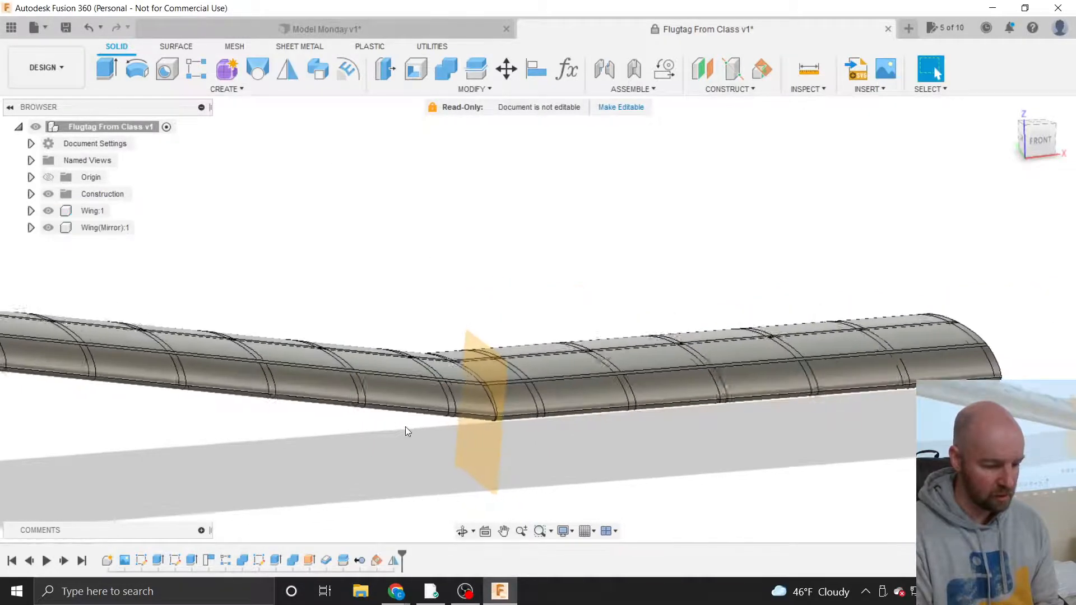
pyautogui.click(1036, 144)
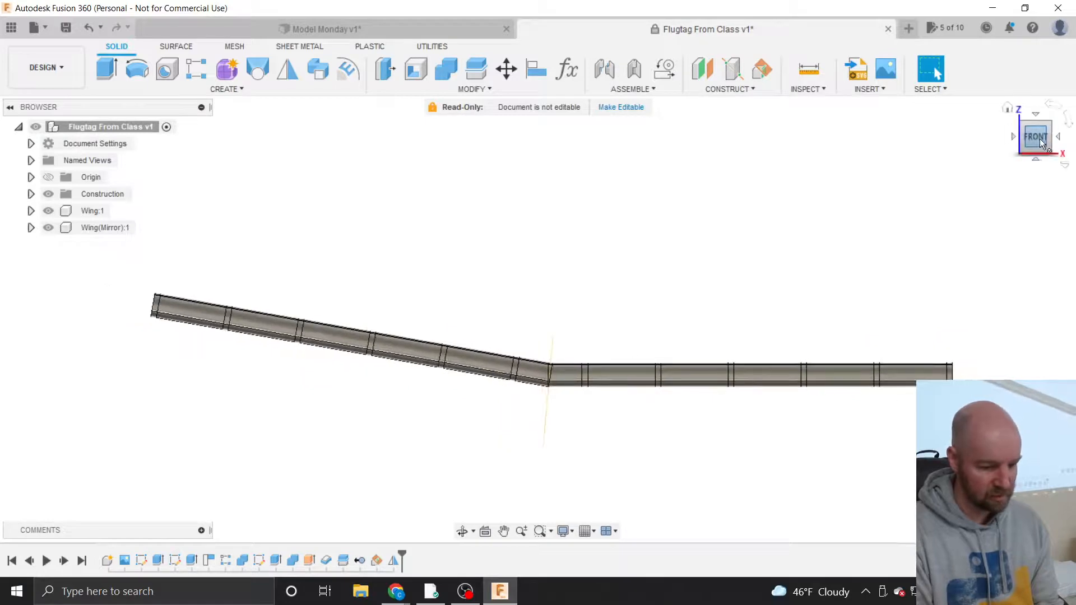
# Open the Appearance settings for bodies and components with both wings in an angled view.
pyautogui.moveTo(1037, 136)
pyautogui.mouseDown()
pyautogui.moveTo(1028, 142)
pyautogui.moveTo(1059, 148)
pyautogui.moveTo(1039, 143)
pyautogui.mouseUp()
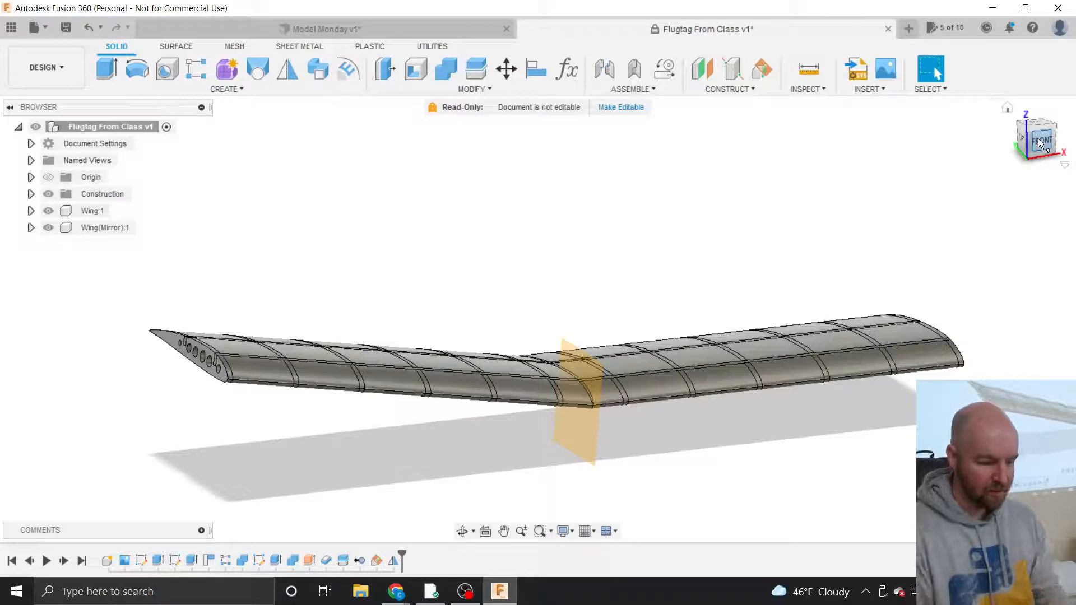
pyautogui.scroll(2, 521, 440)
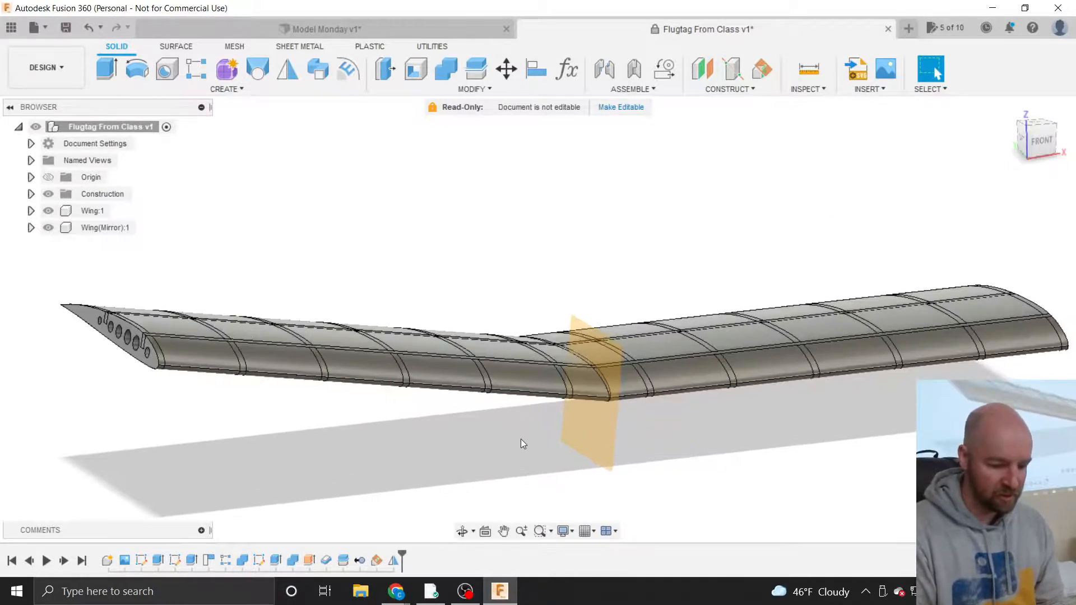
pyautogui.scroll(1, 520, 440)
pyautogui.scroll(-1, 520, 440)
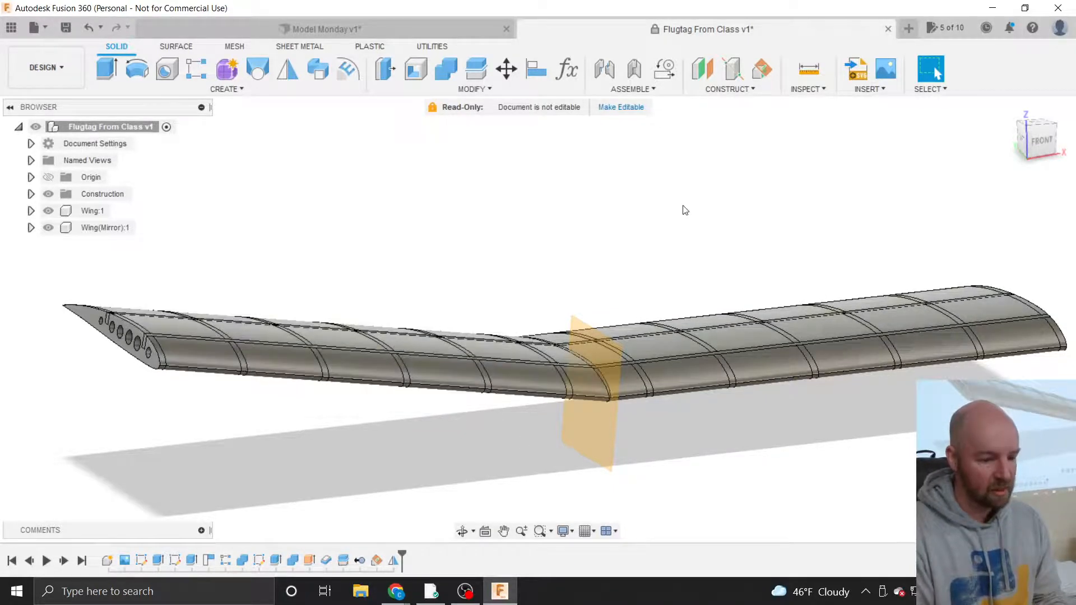
pyautogui.click(485, 90)
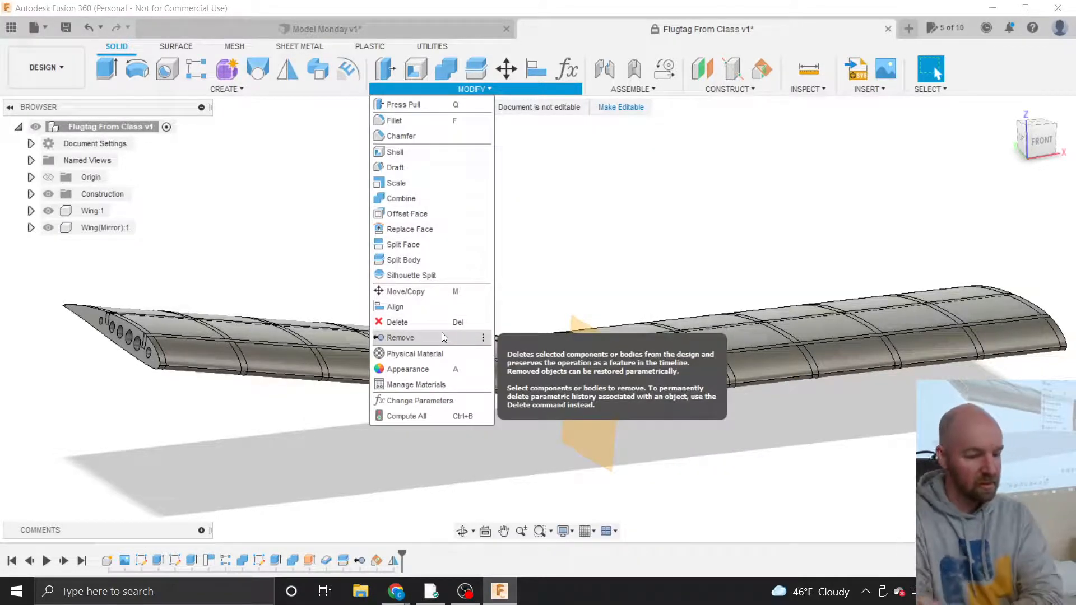
pyautogui.click(411, 368)
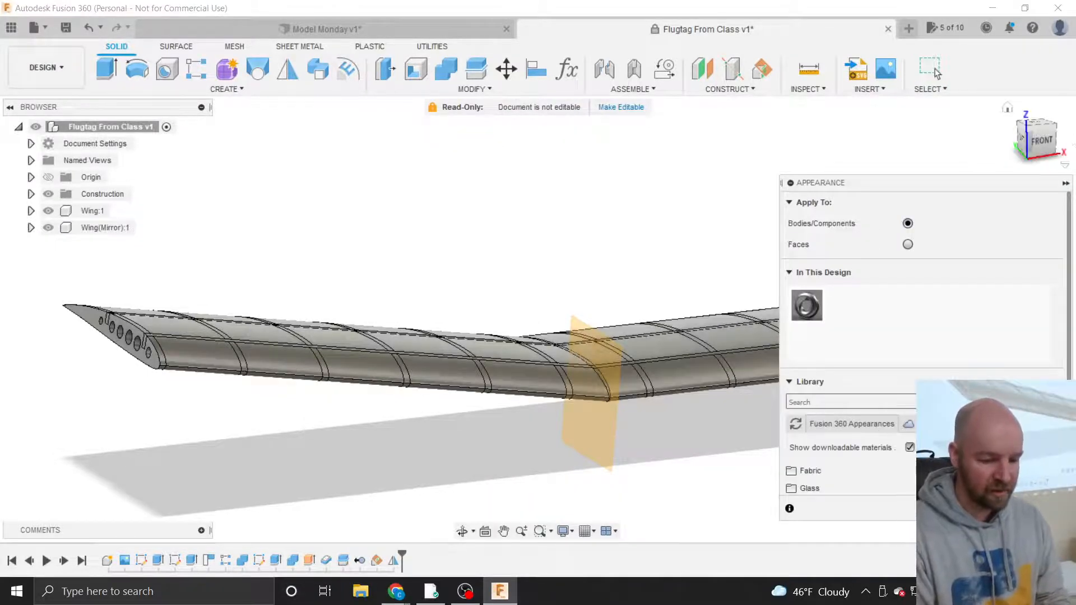
pyautogui.moveTo(1056, 145); pyautogui.dragTo(1064, 147)
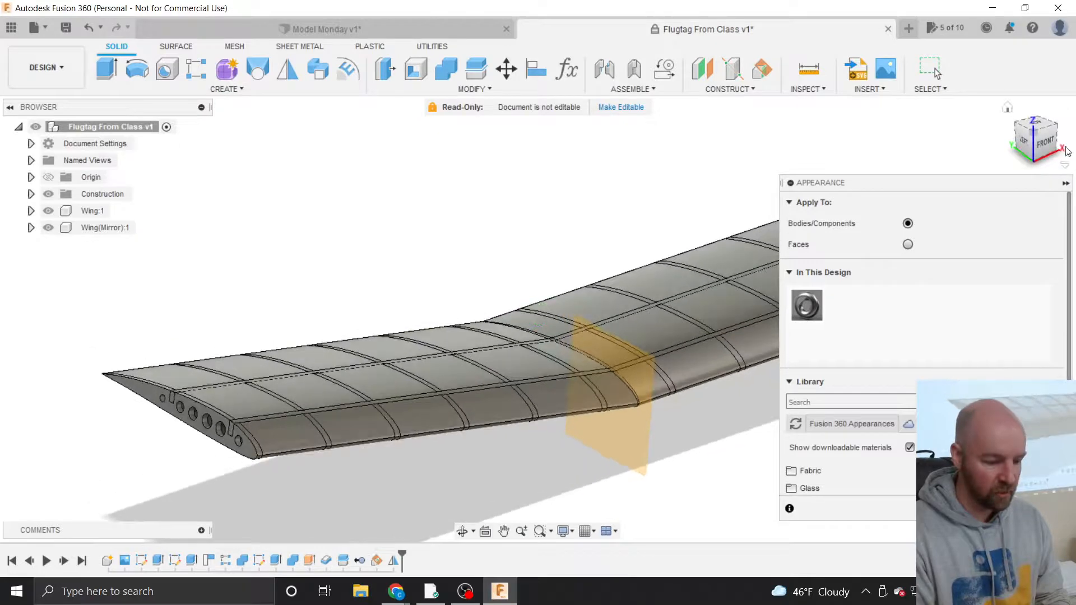
# Apply the transparent plastic appearance Acrylic (Clear) to the mirrored wing's Monokote covering.
pyautogui.click(880, 402)
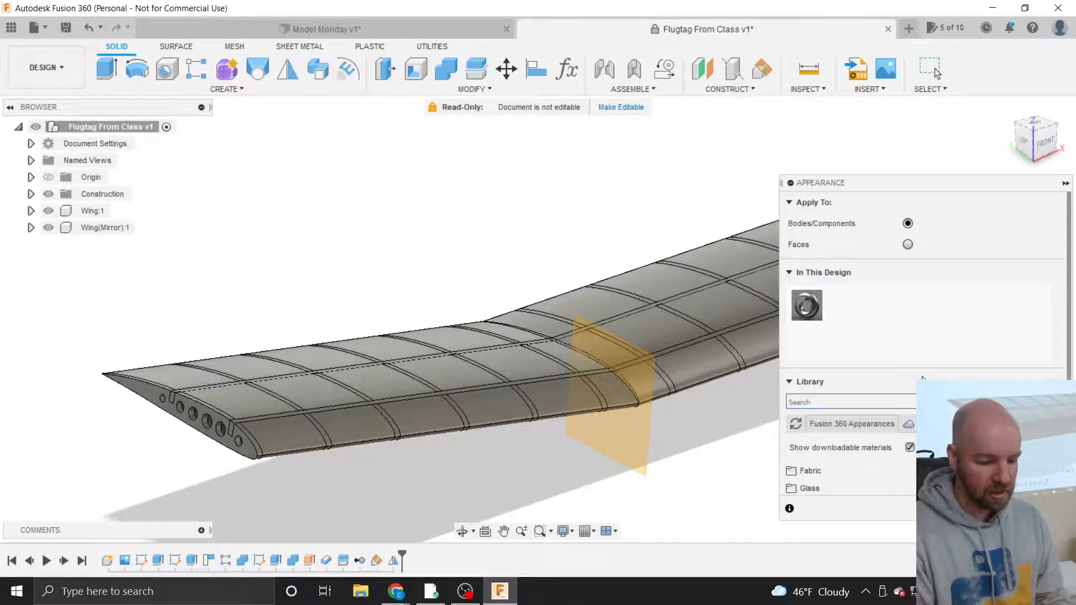
pyautogui.scroll(-3, 920, 368)
pyautogui.scroll(-3, 920, 368)
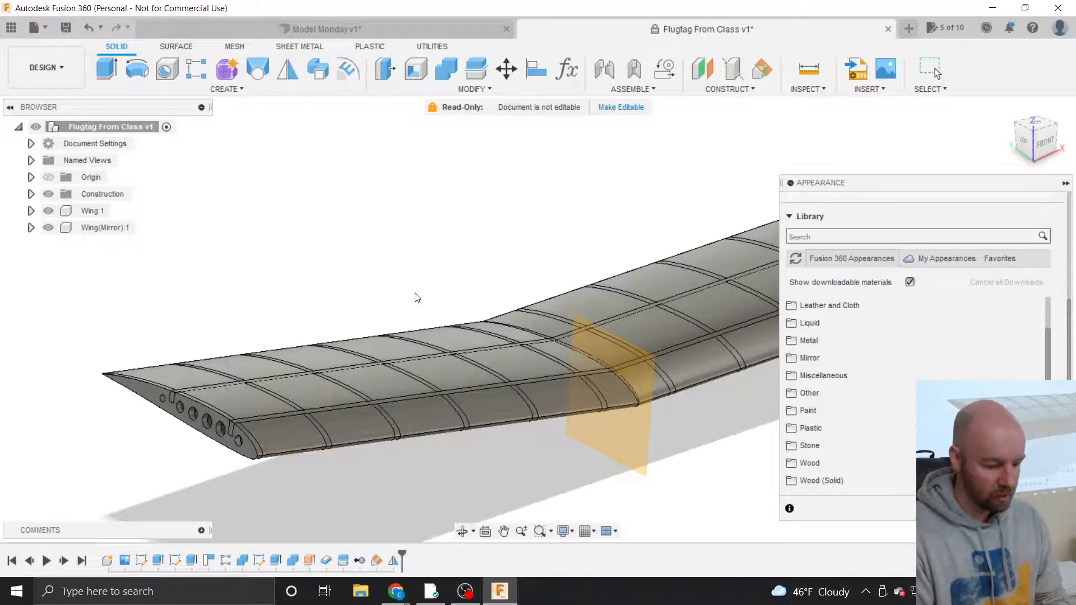
pyautogui.click(828, 429)
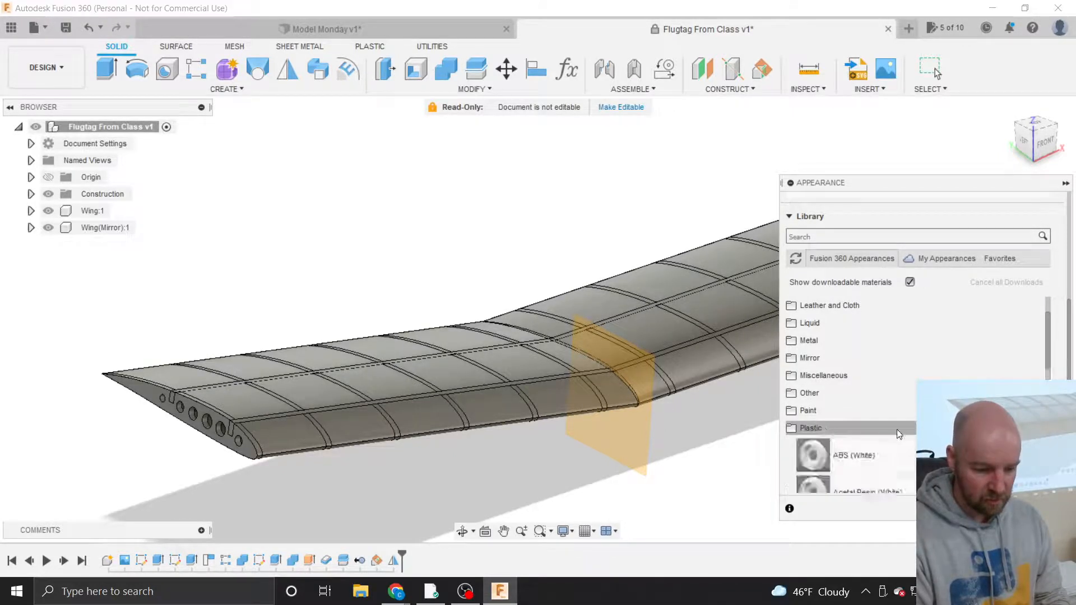
pyautogui.scroll(-6, 896, 431)
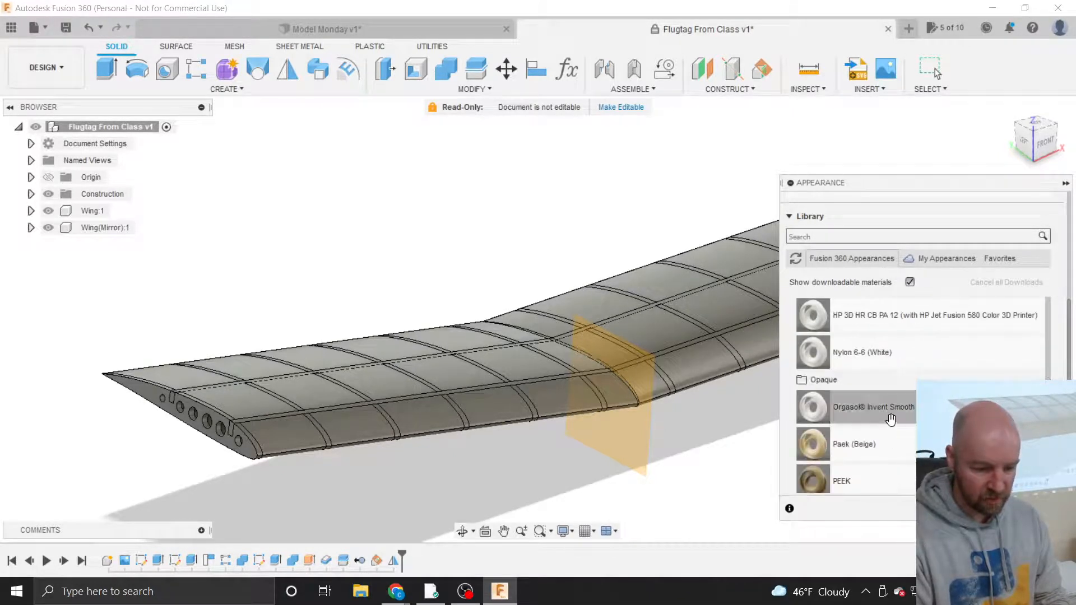
pyautogui.scroll(-3, 888, 416)
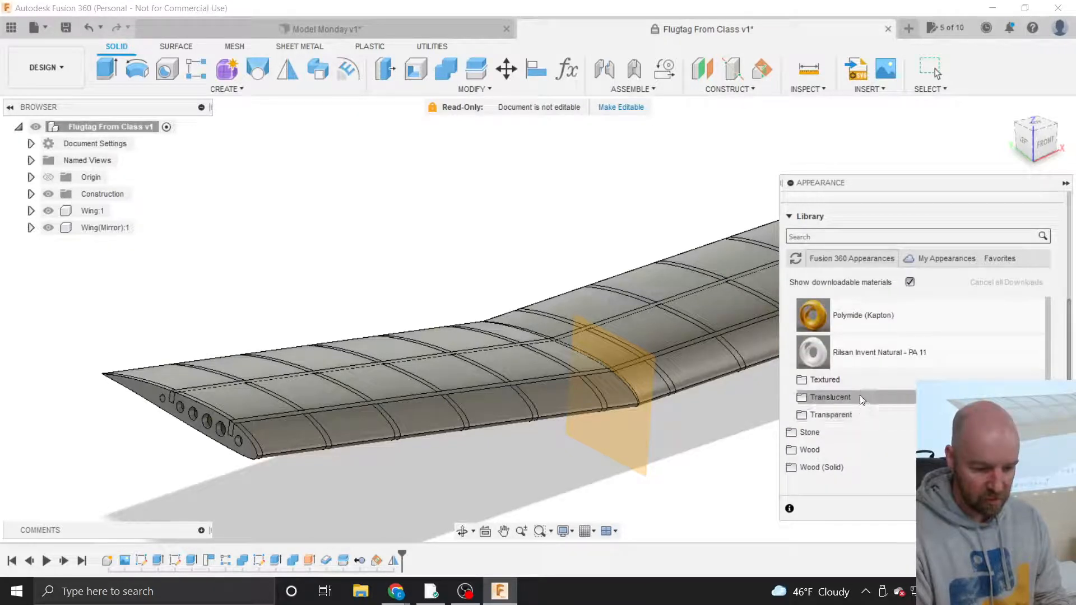
pyautogui.click(852, 416)
pyautogui.scroll(-2, 894, 425)
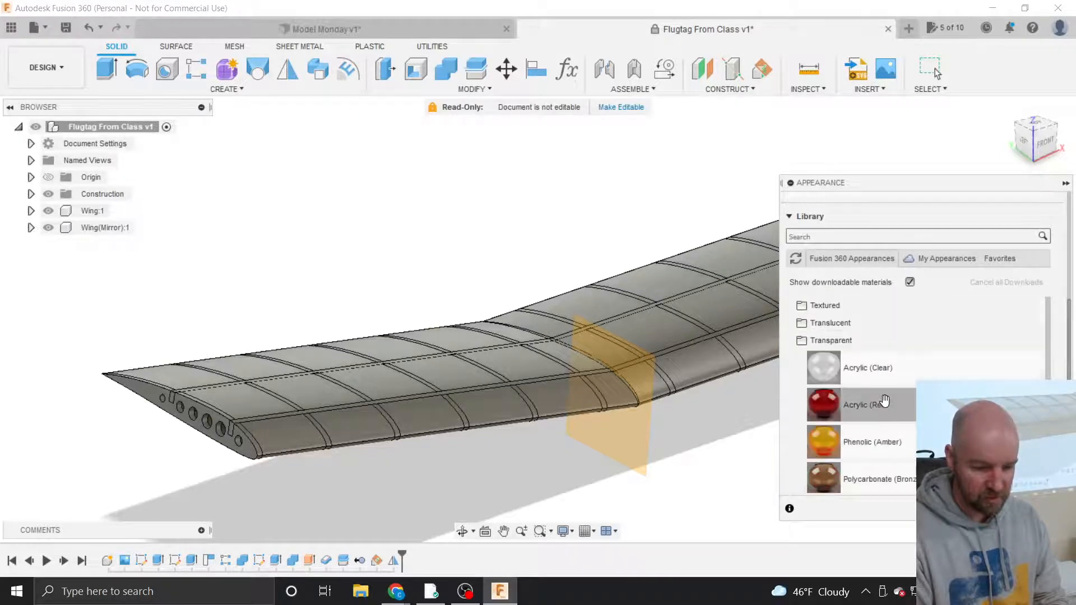
pyautogui.moveTo(878, 372); pyautogui.dragTo(445, 371)
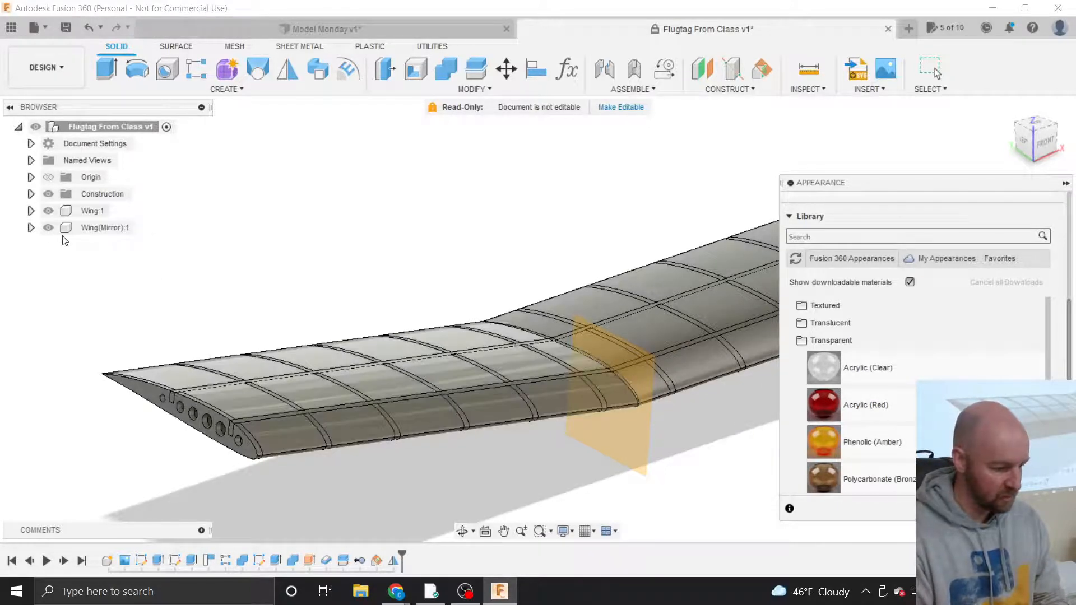
# Expand the body lists of the Wing and Wing(Mirror) components.
pyautogui.click(31, 211)
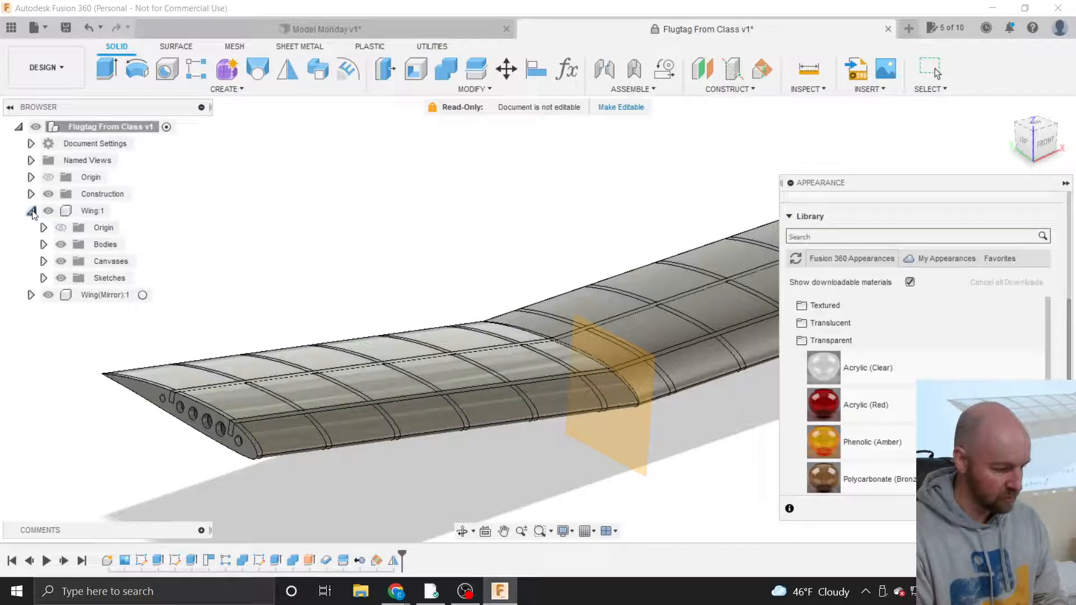
pyautogui.click(43, 244)
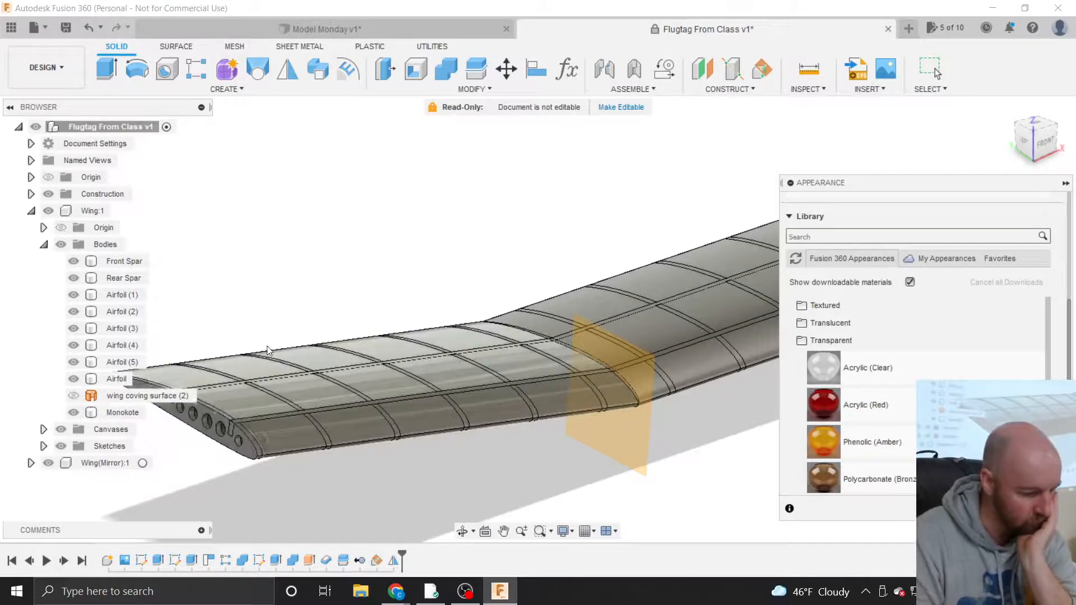
pyautogui.click(31, 463)
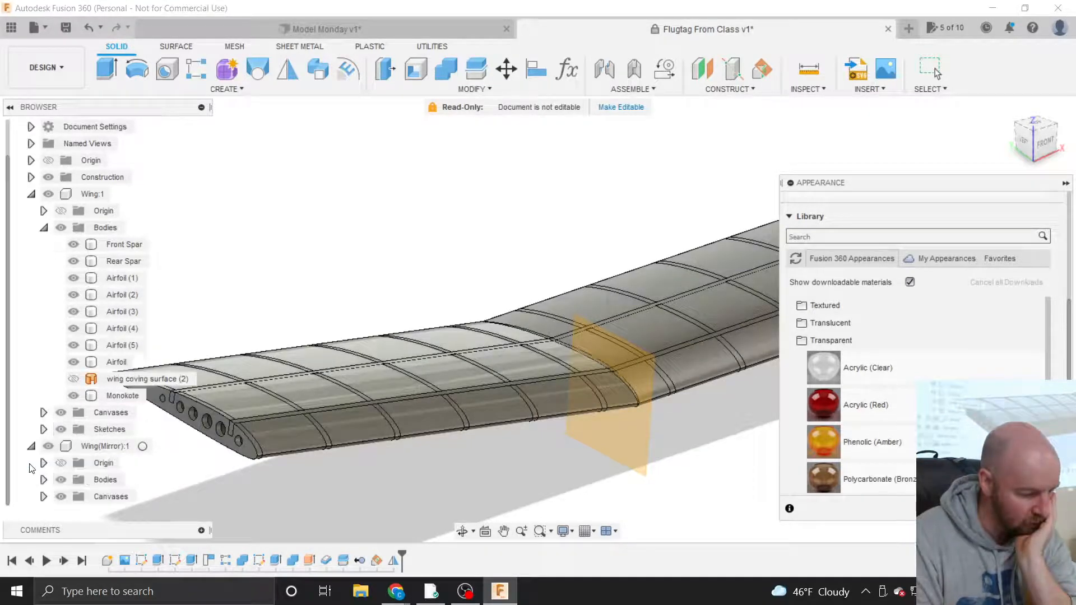
pyautogui.scroll(1, 86, 405)
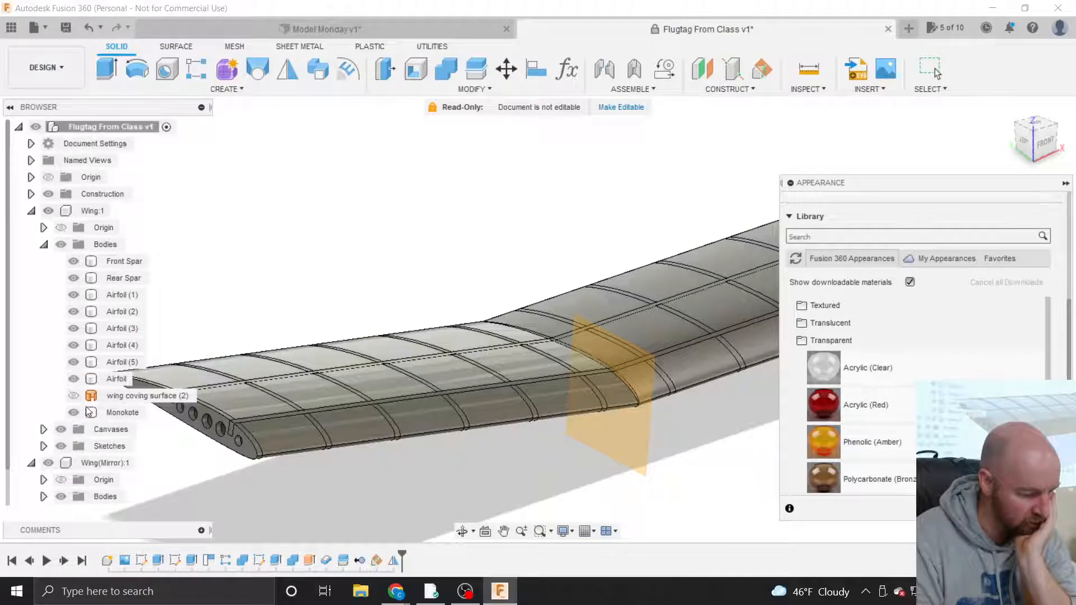
pyautogui.scroll(-1, 86, 405)
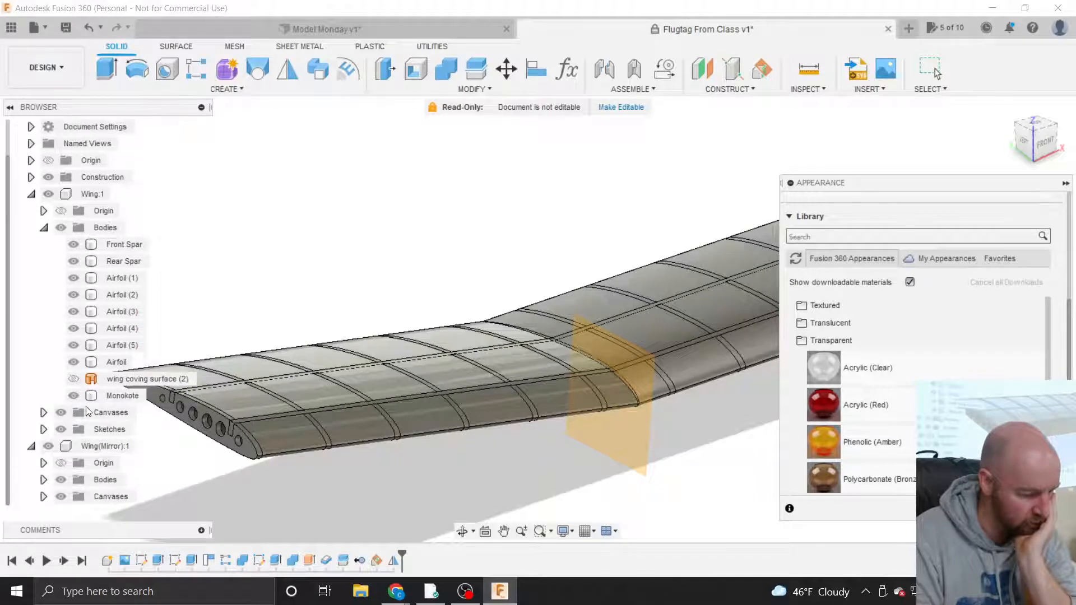
pyautogui.click(43, 479)
pyautogui.scroll(-8, 90, 441)
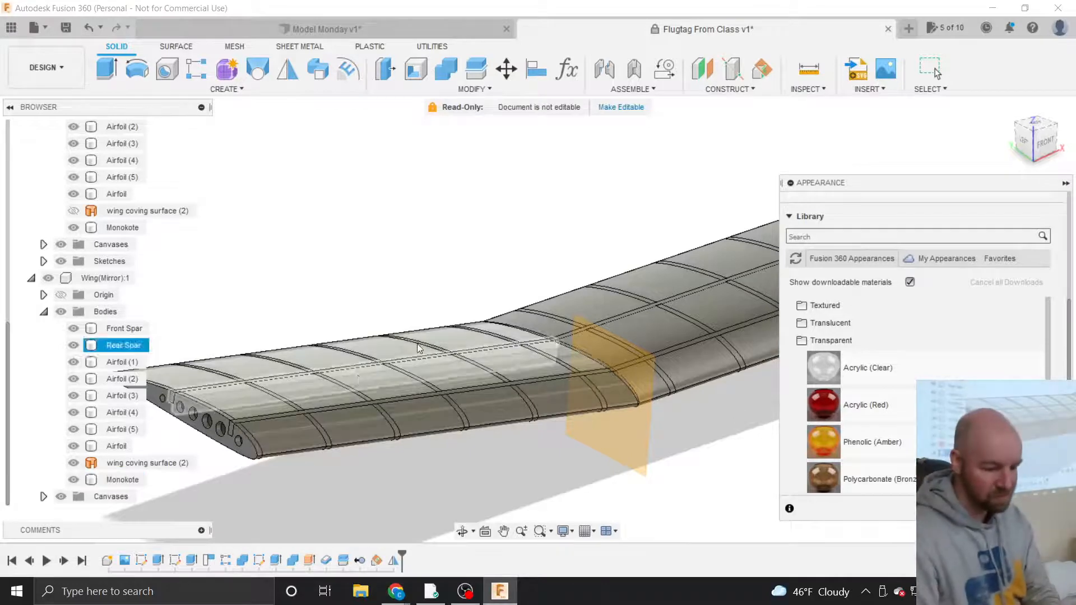
# Apply the Acrylic (Clear) appearance to the Monokote body of the original wing.
pyautogui.moveTo(858, 375); pyautogui.dragTo(721, 298)
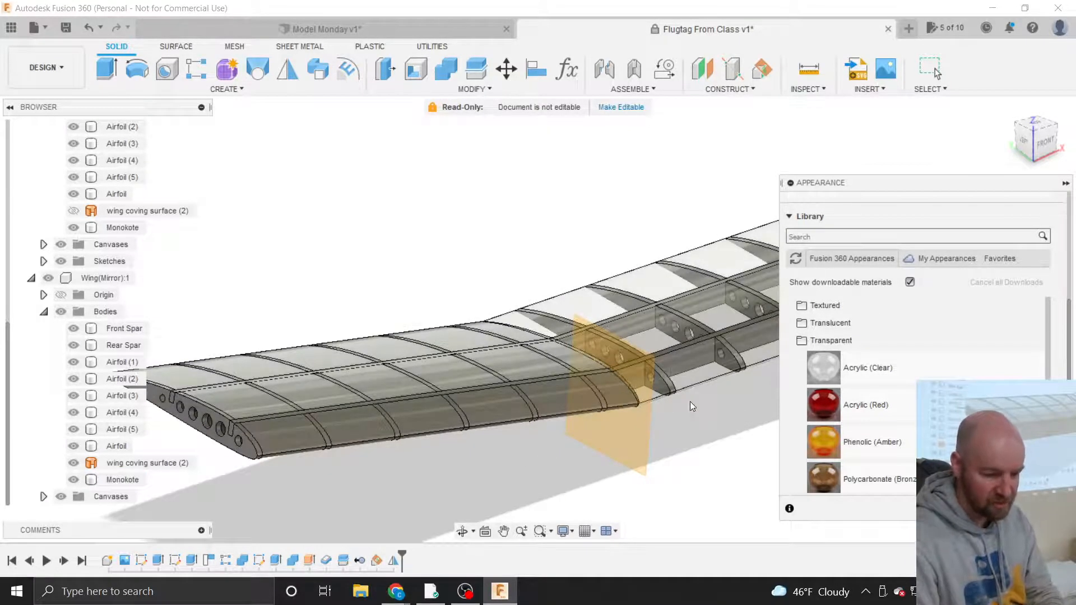
pyautogui.moveTo(824, 367); pyautogui.dragTo(650, 326)
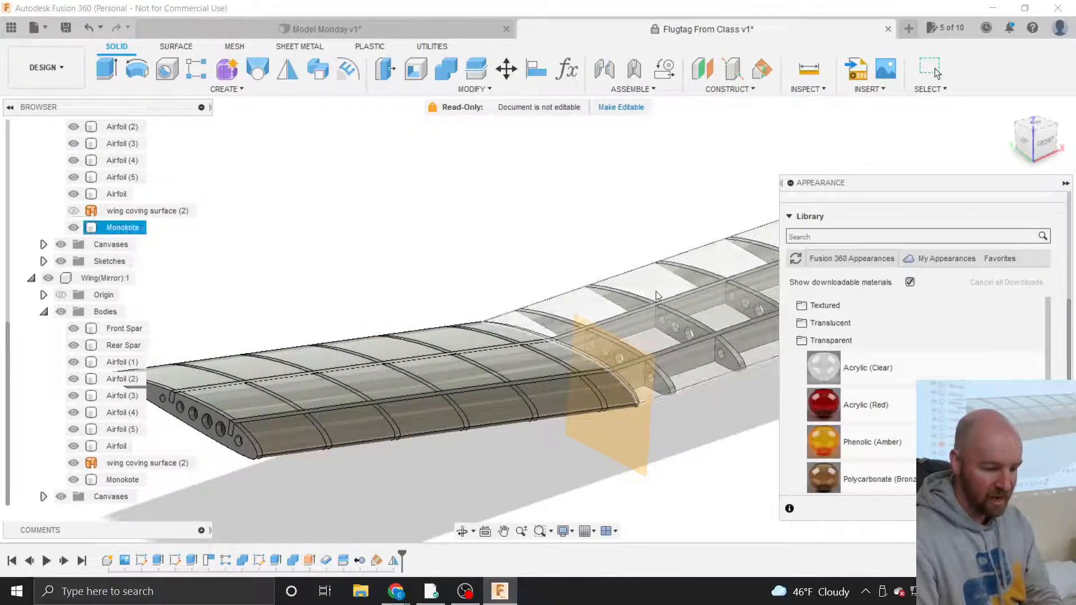
pyautogui.click(126, 227)
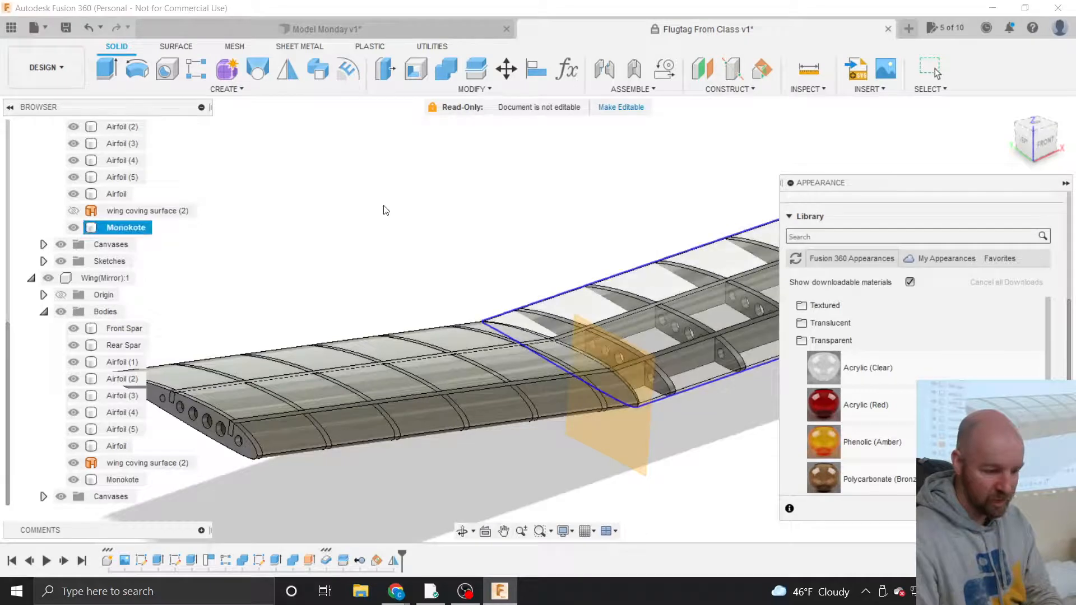
# Hide the wing coving surface (2) body in the Wing(Mirror) component and leave the Appearance settings.
pyautogui.click(374, 380)
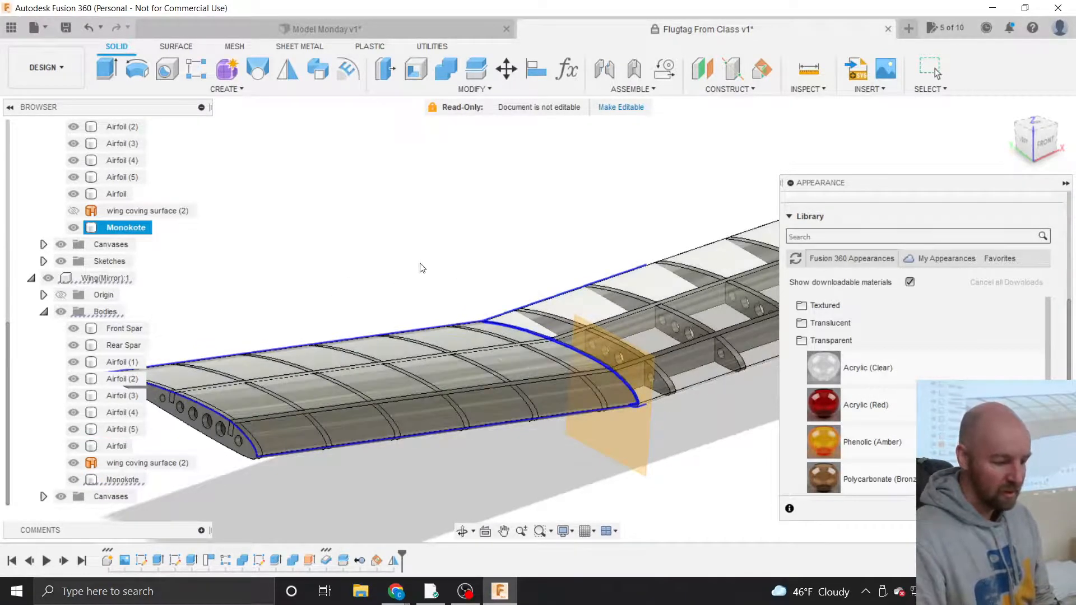
pyautogui.click(103, 462)
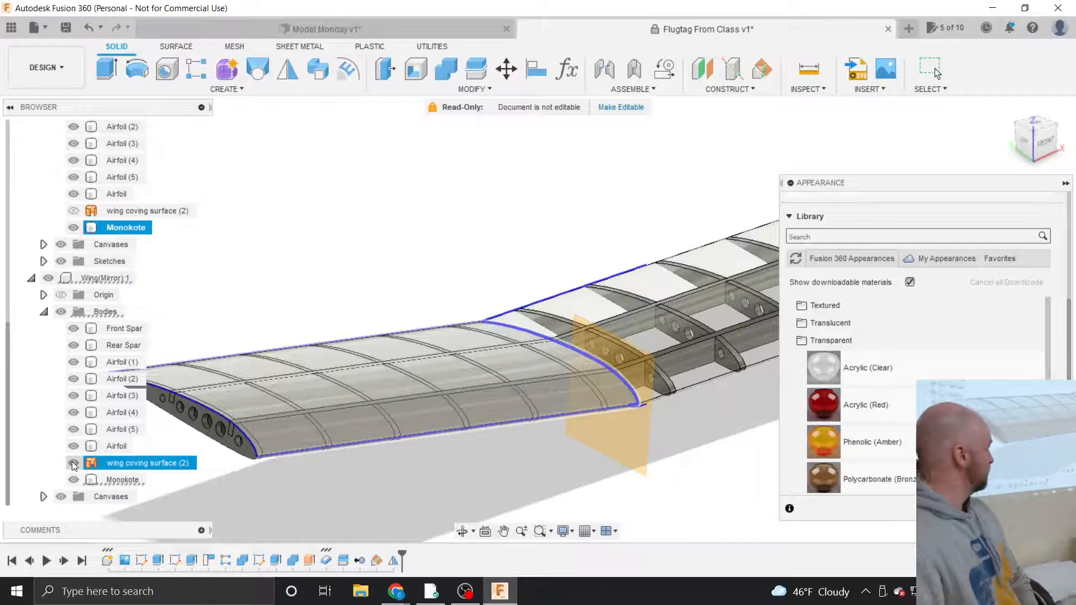
pyautogui.click(73, 462)
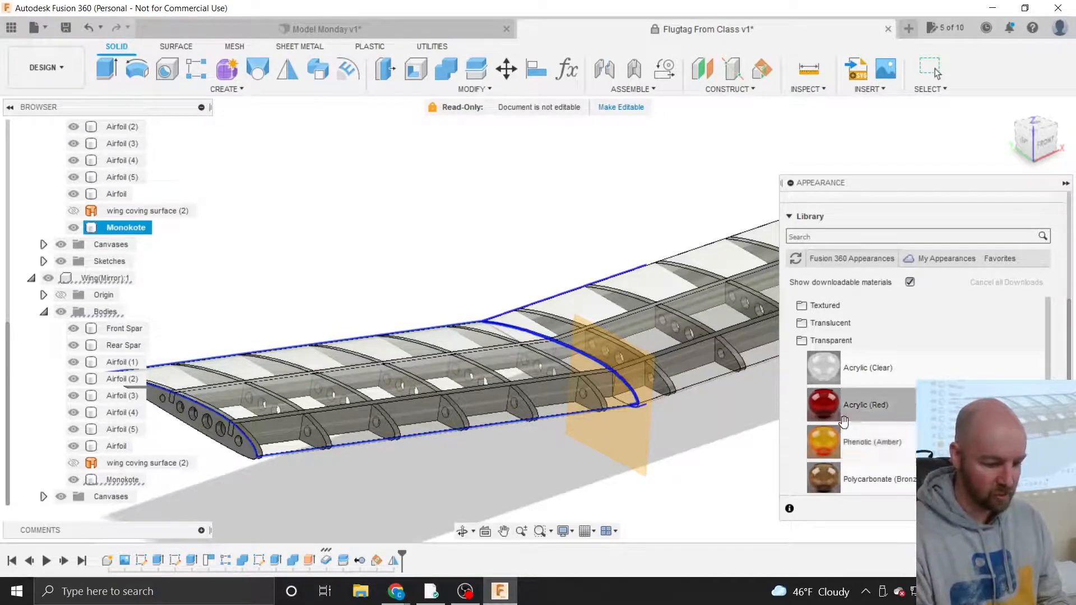
pyautogui.click(439, 363)
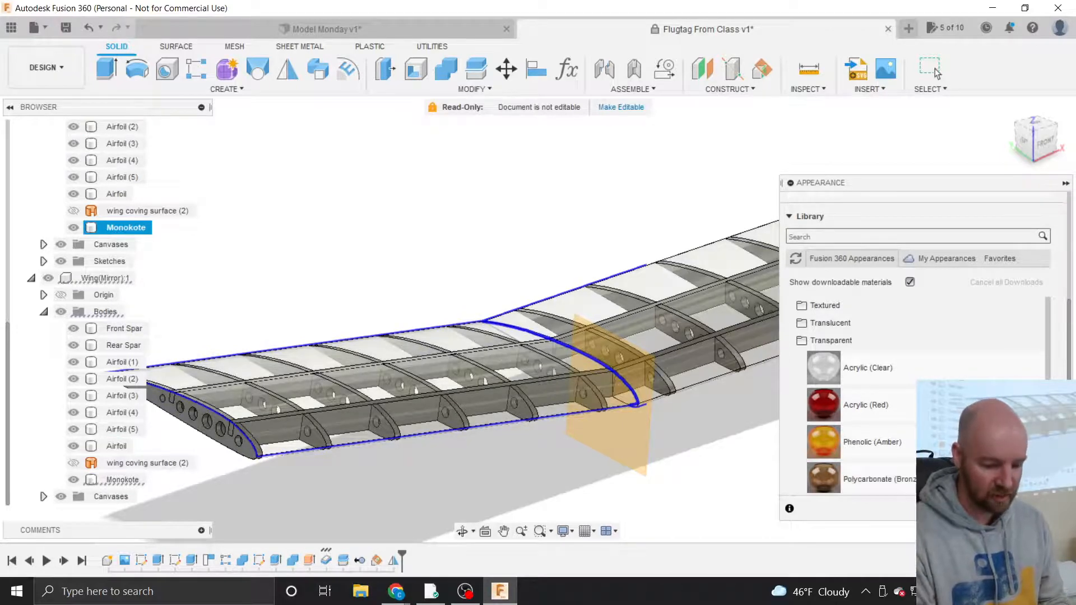
pyautogui.click(934, 71)
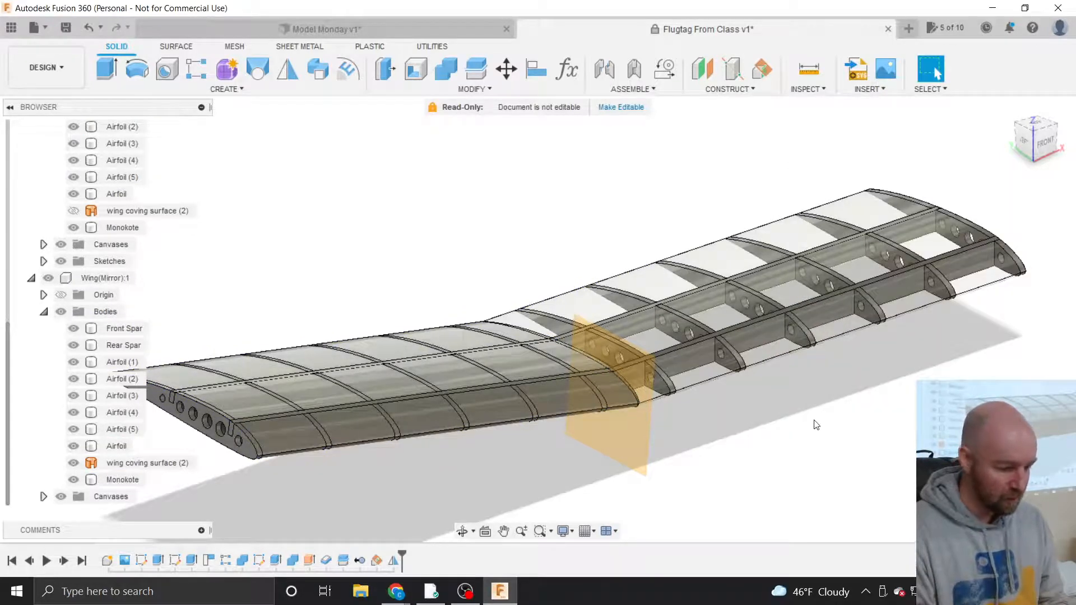
pyautogui.click(74, 462)
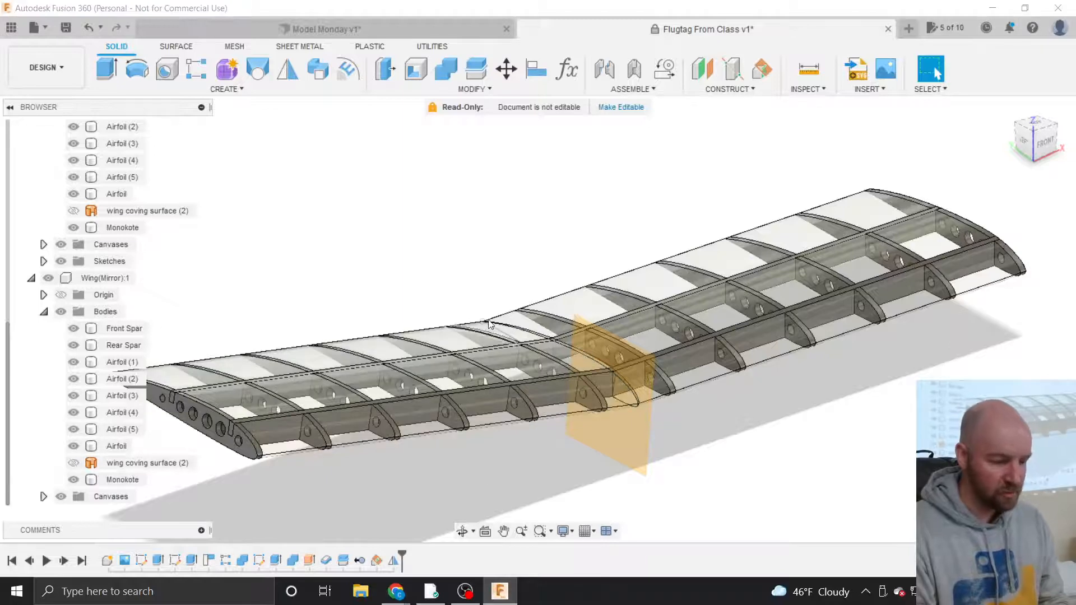
# Open the Physical Material settings and list the Wood materials of the Fusion 360 Material Library.
pyautogui.click(487, 89)
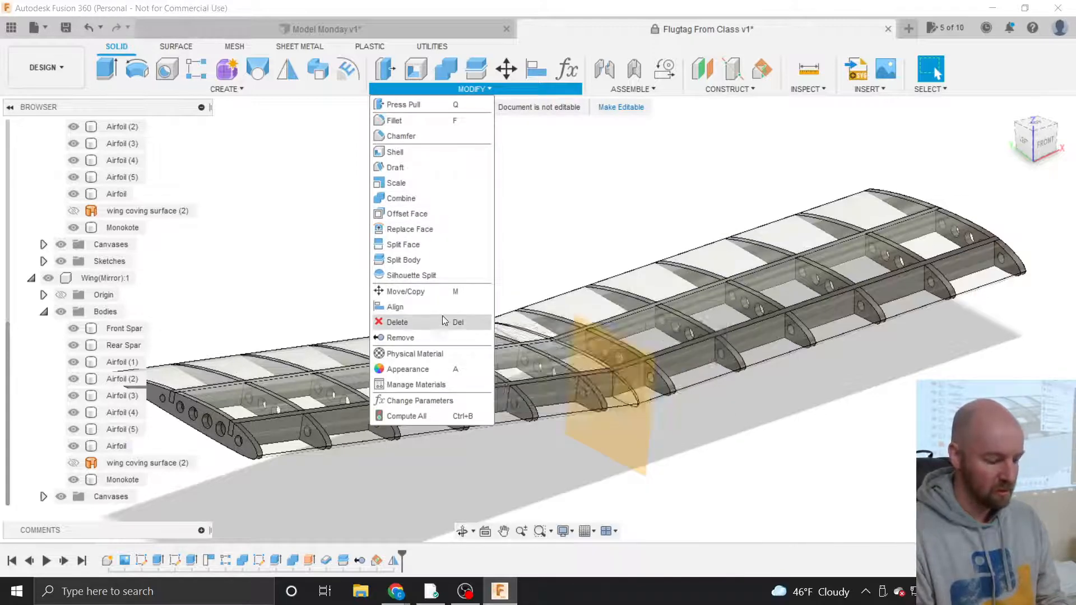
pyautogui.click(419, 354)
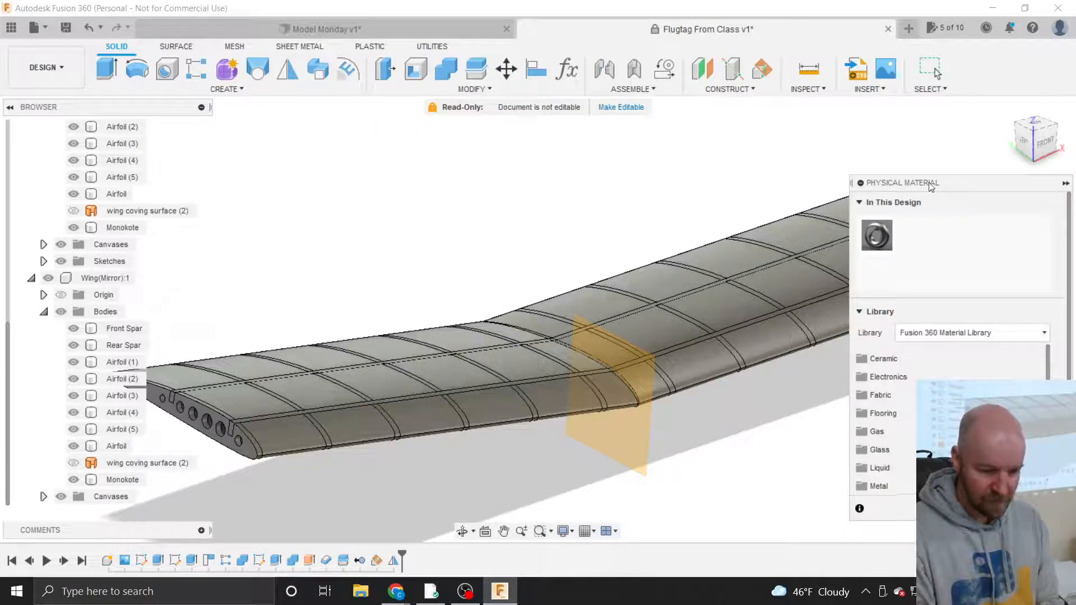
pyautogui.moveTo(931, 185); pyautogui.dragTo(805, 138)
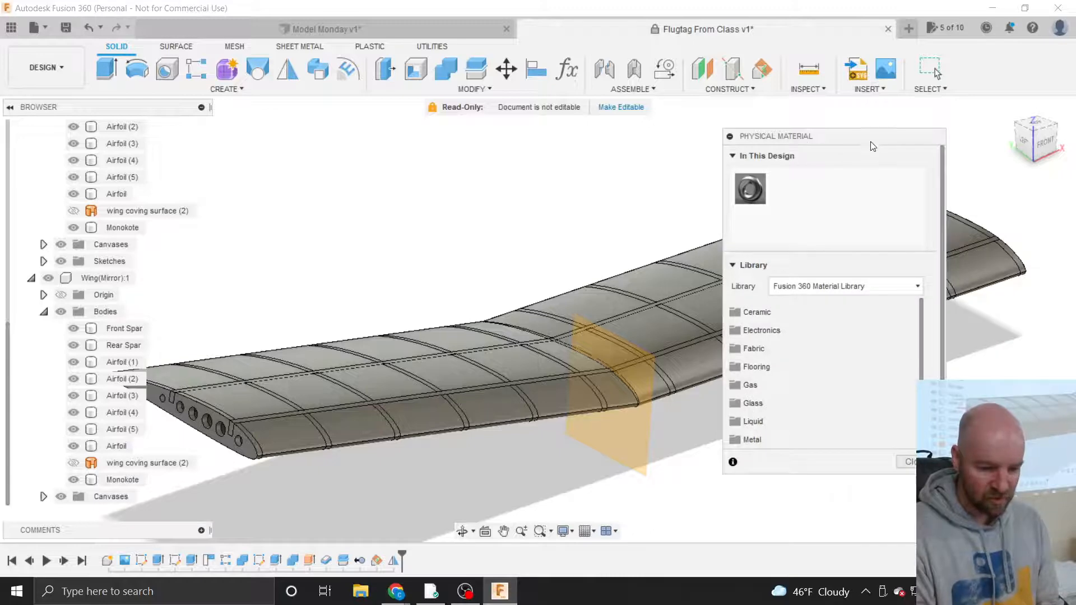
pyautogui.scroll(-3, 837, 330)
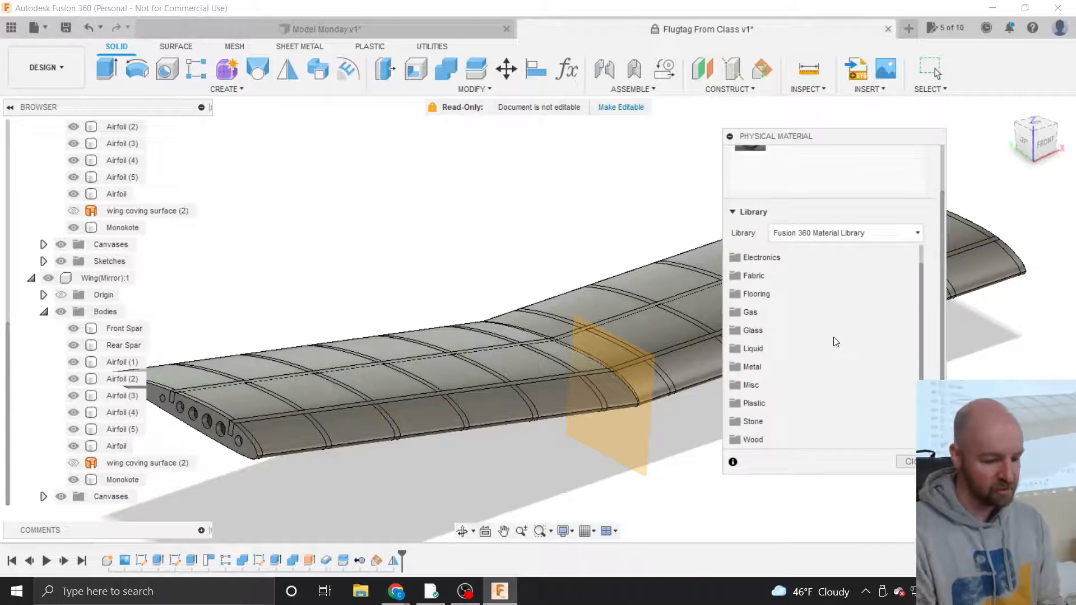
pyautogui.scroll(-1, 990, 414)
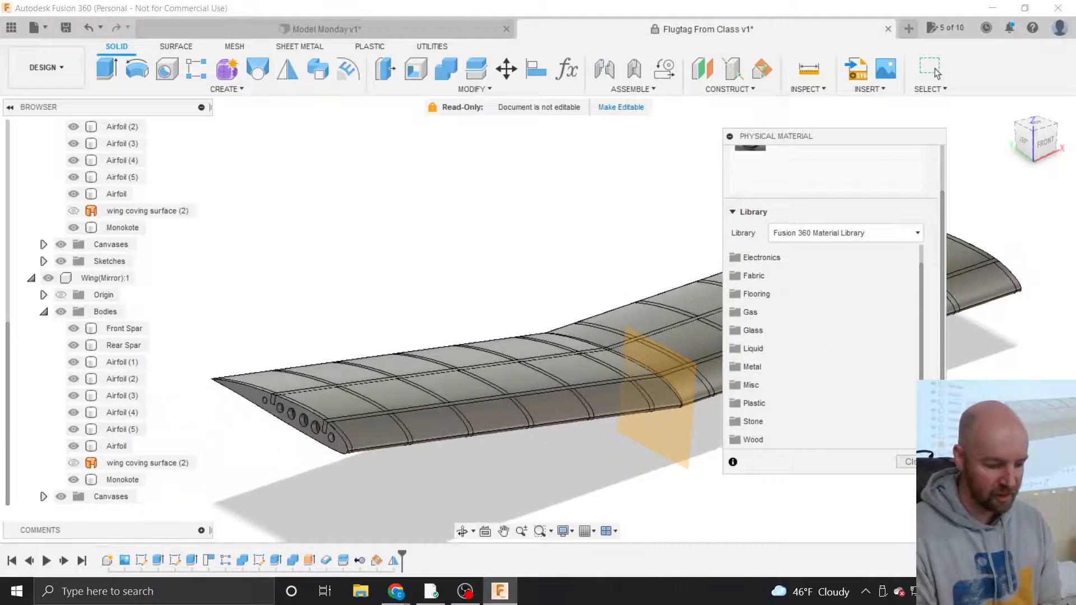
pyautogui.scroll(5, 292, 454)
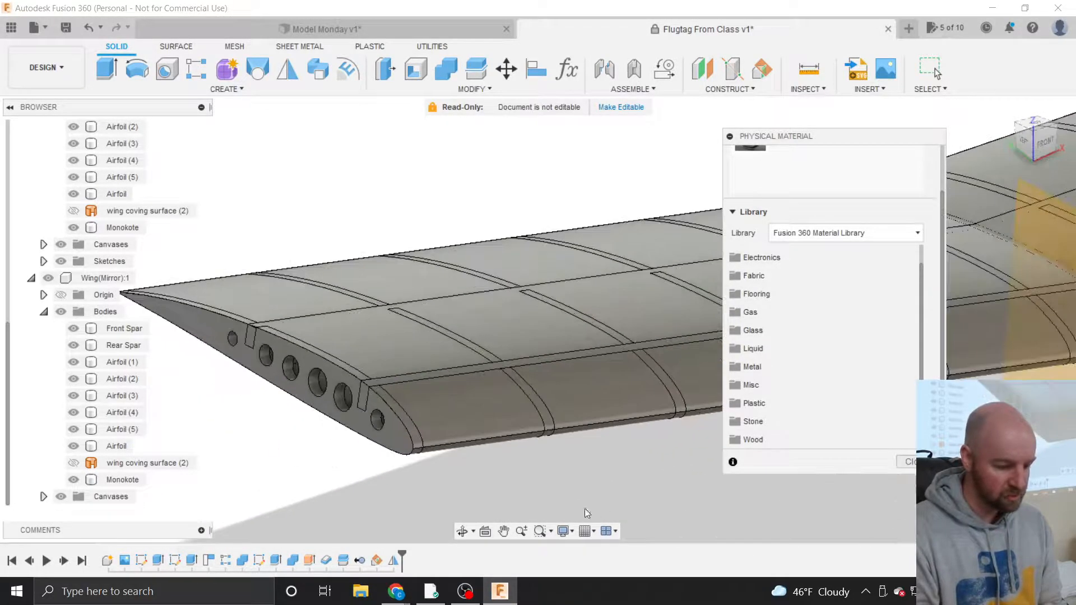
pyautogui.scroll(-1, 601, 507)
pyautogui.scroll(-2, 637, 472)
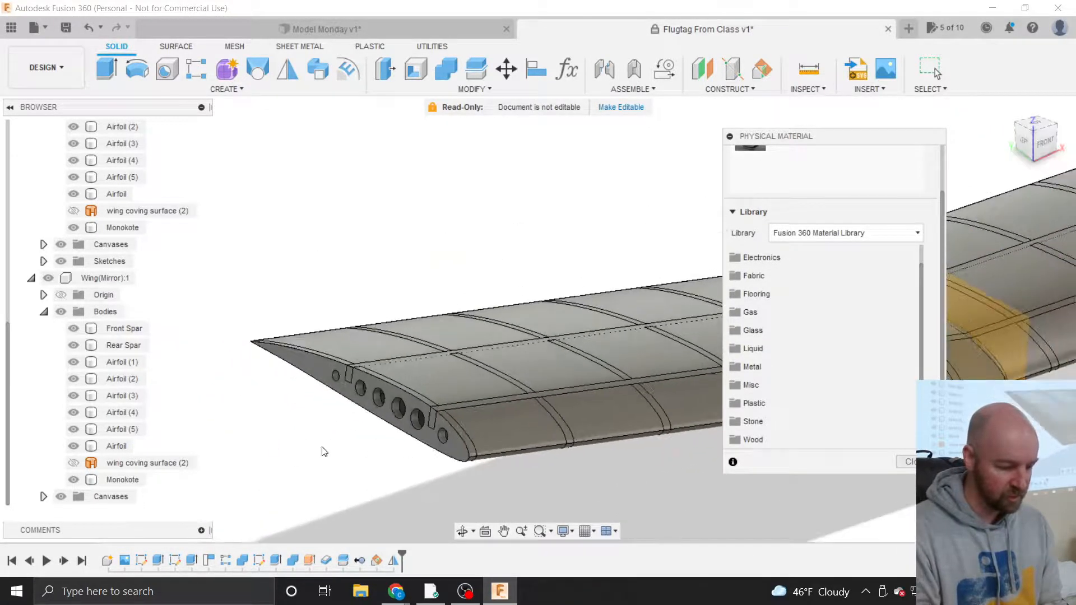
pyautogui.scroll(3, 302, 438)
pyautogui.scroll(2, 302, 440)
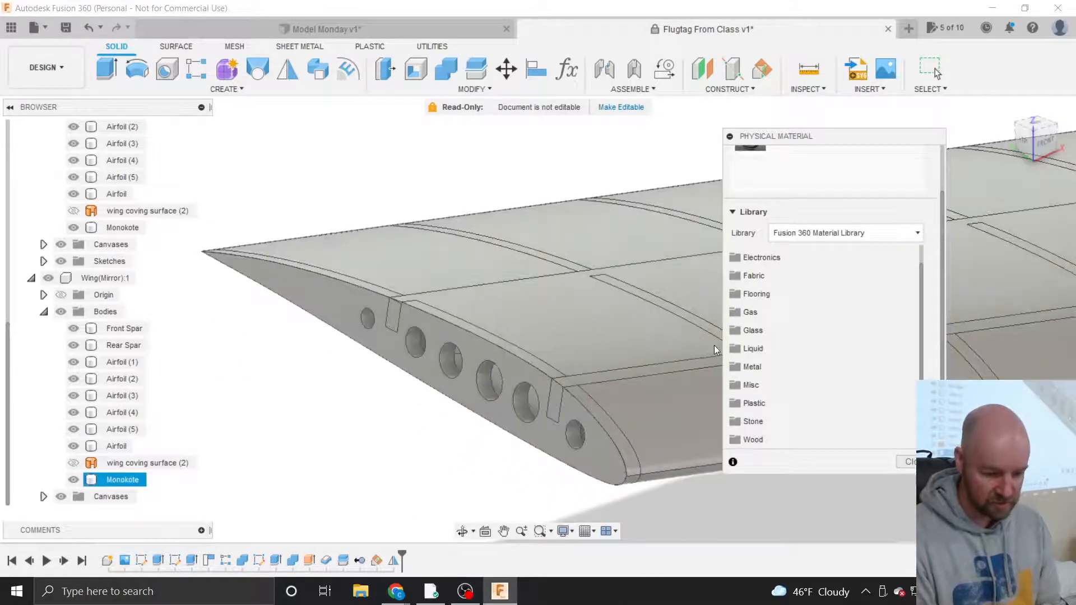
pyautogui.click(774, 434)
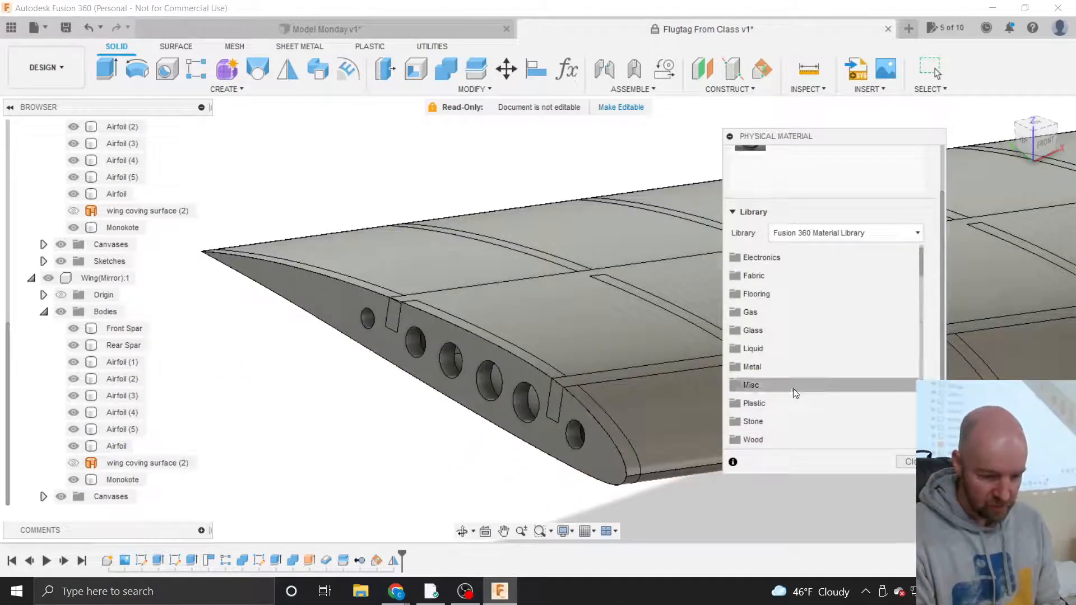
# Assign the Birch wood material to the outermost rib, Airfoil (5), of the mirrored wing.
pyautogui.scroll(-4, 794, 393)
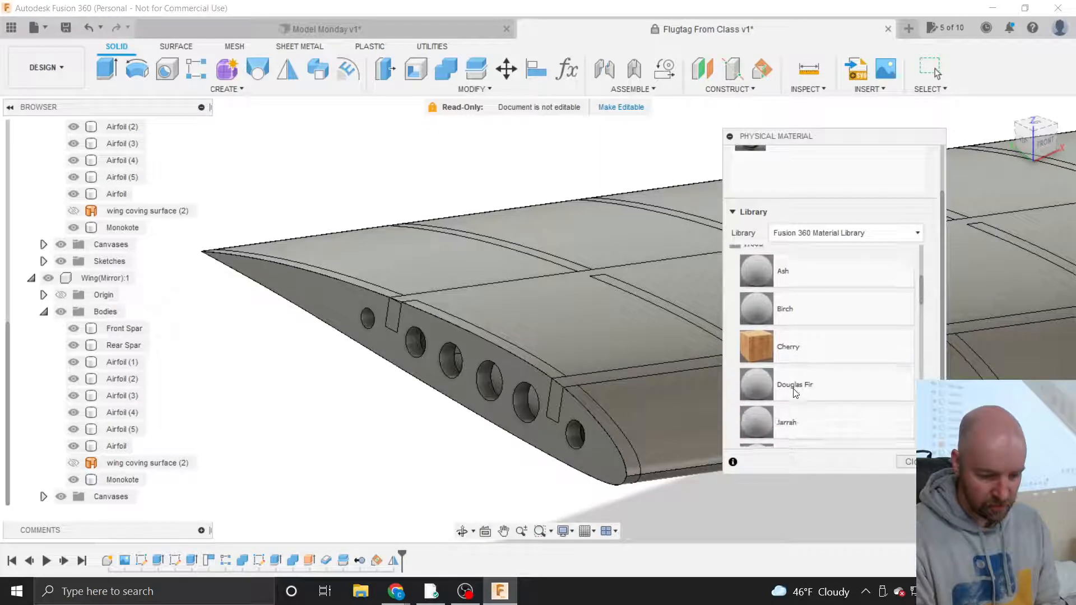
pyautogui.scroll(-2, 794, 392)
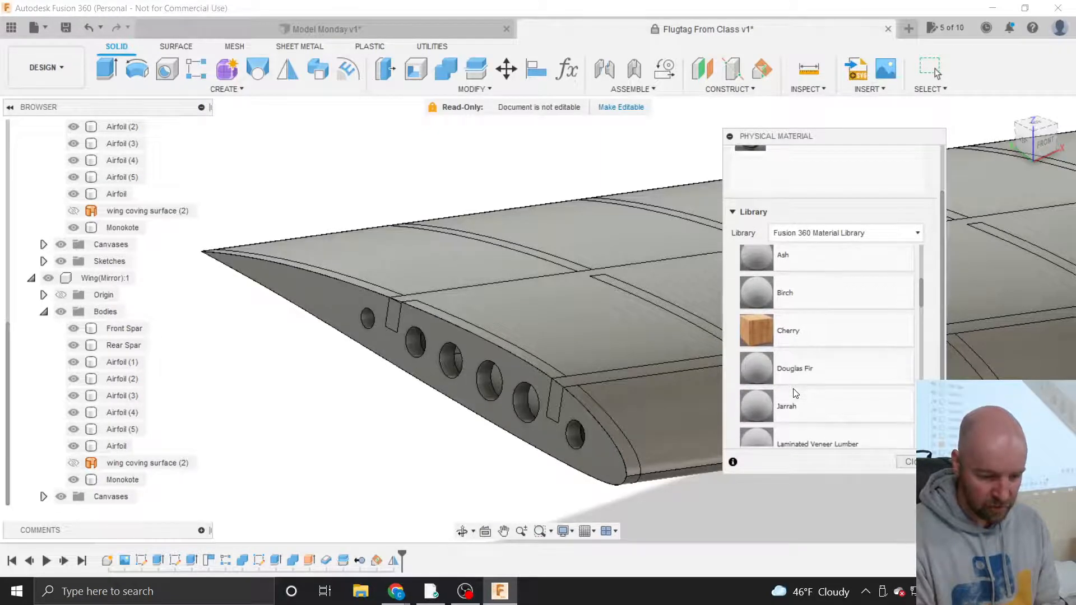
pyautogui.scroll(3, 792, 388)
pyautogui.moveTo(784, 321); pyautogui.dragTo(543, 424)
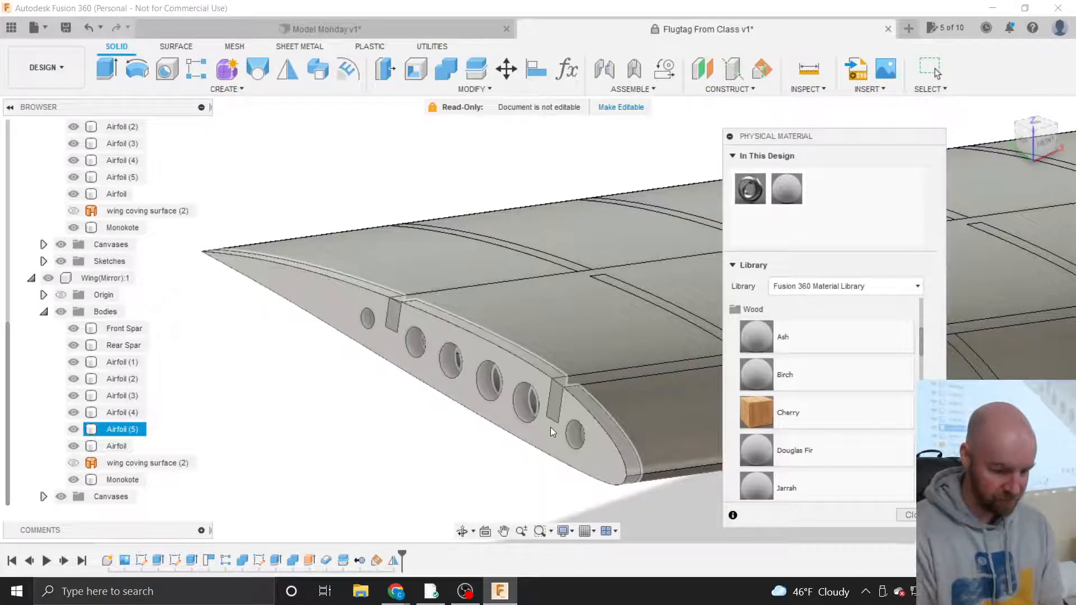
pyautogui.moveTo(753, 375); pyautogui.dragTo(544, 432)
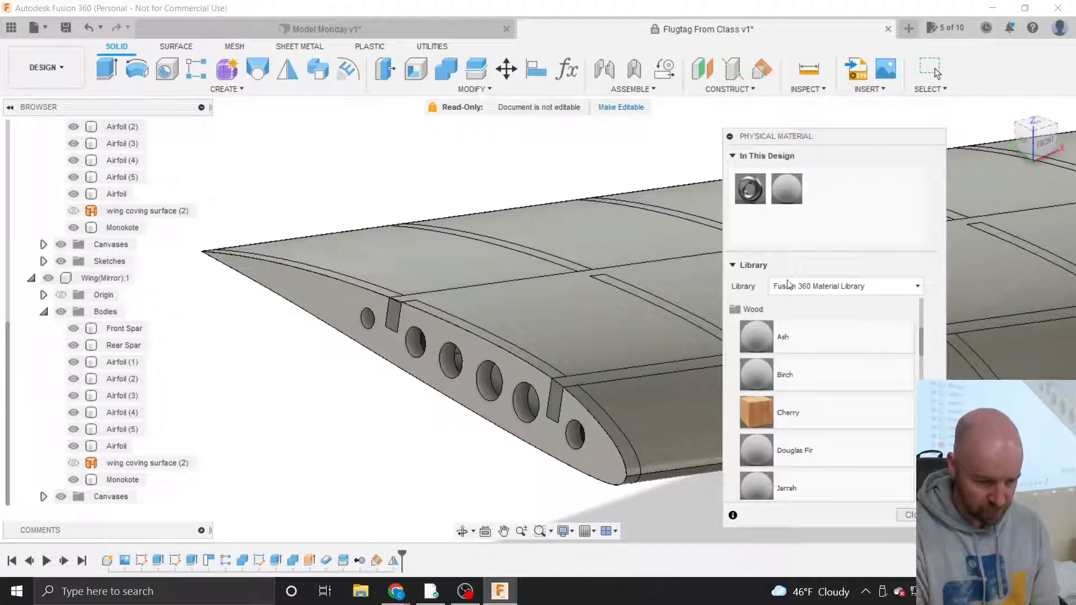
# Rename the design's Birch material as Birch Custom Special Wood.
pyautogui.doubleClick(789, 188)
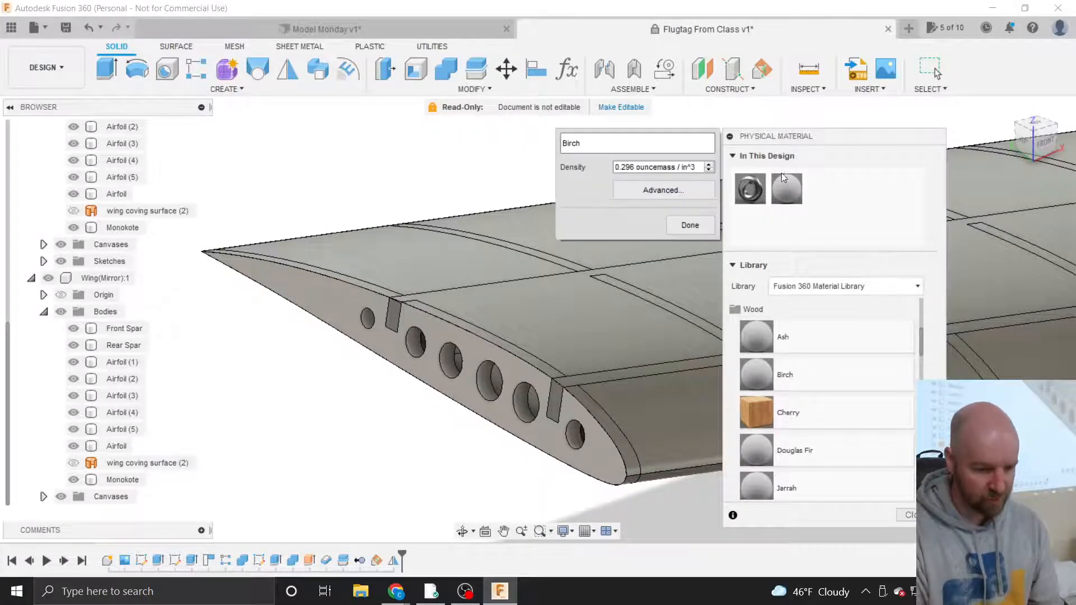
pyautogui.click(690, 224)
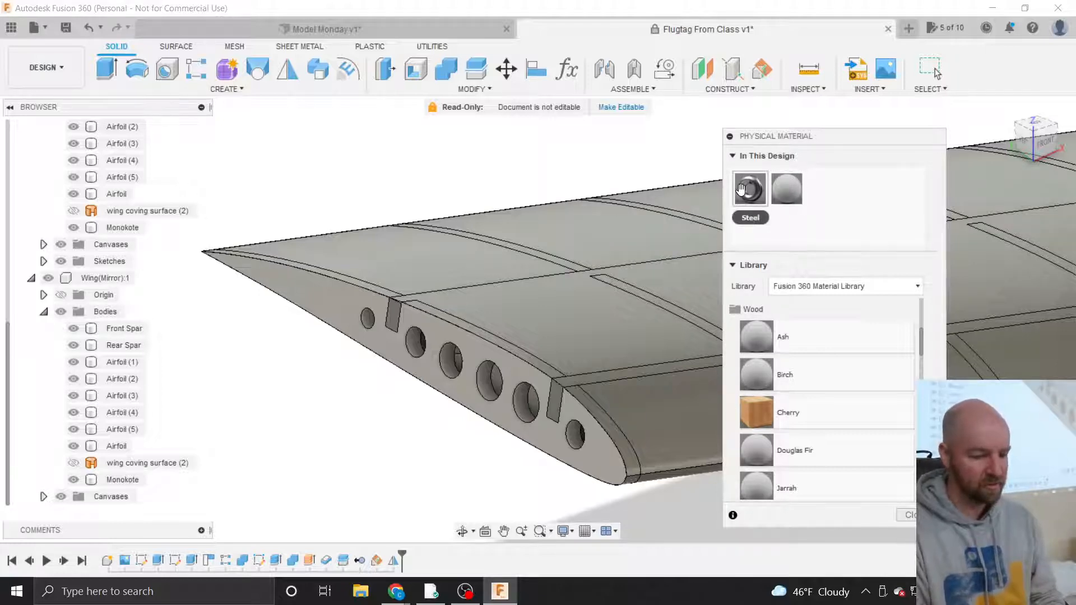
pyautogui.doubleClick(789, 187)
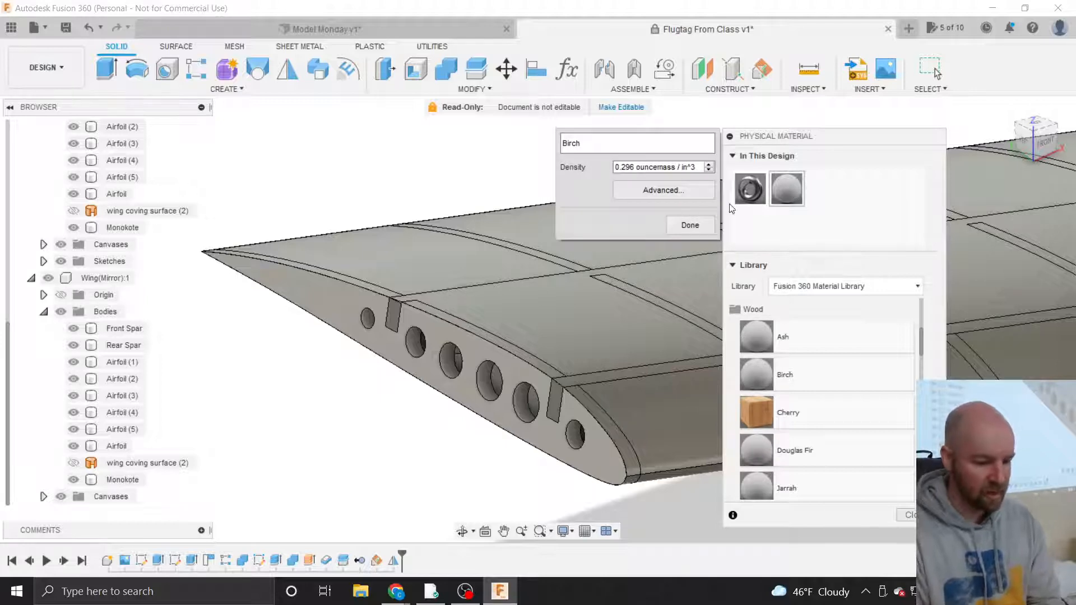
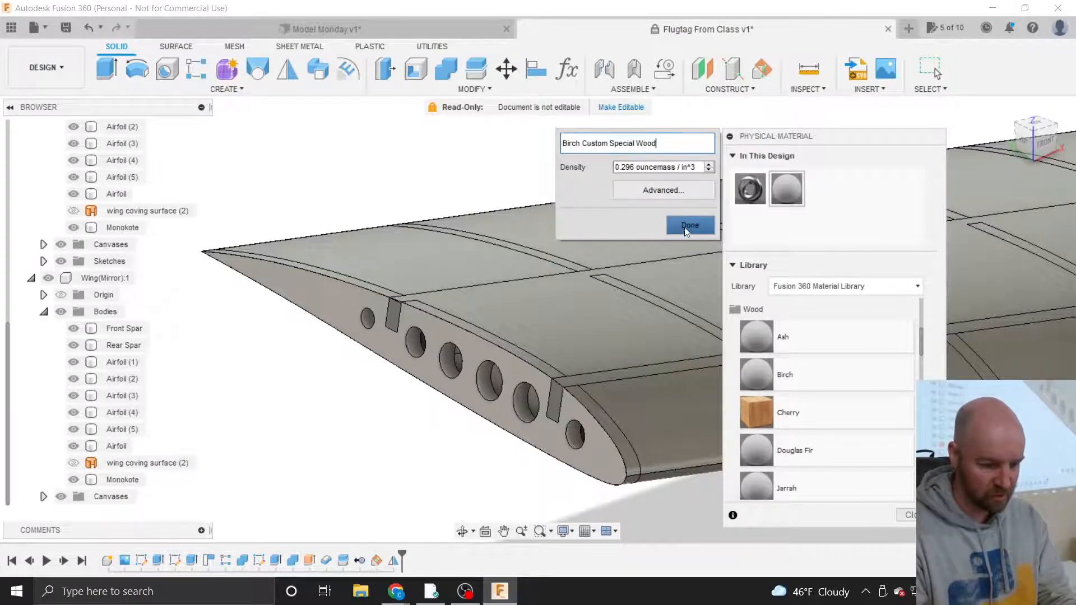
pyautogui.click(685, 224)
# Set the density of Birch Custom Special Wood to 0.196 ouncemass / in^3.
pyautogui.doubleClick(789, 193)
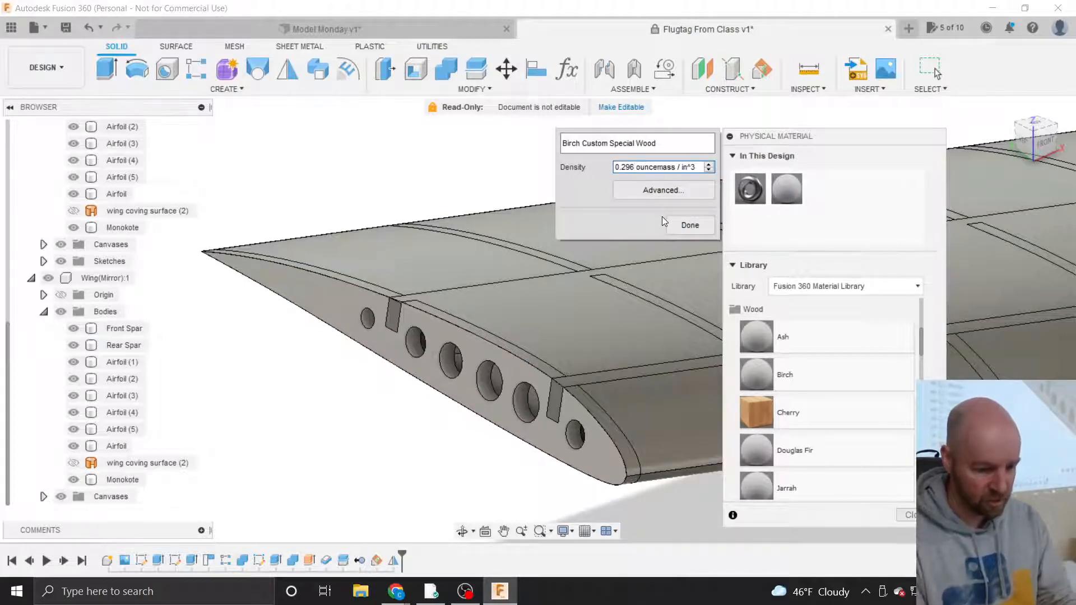
pyautogui.press('BackSpace')
pyautogui.write('1')
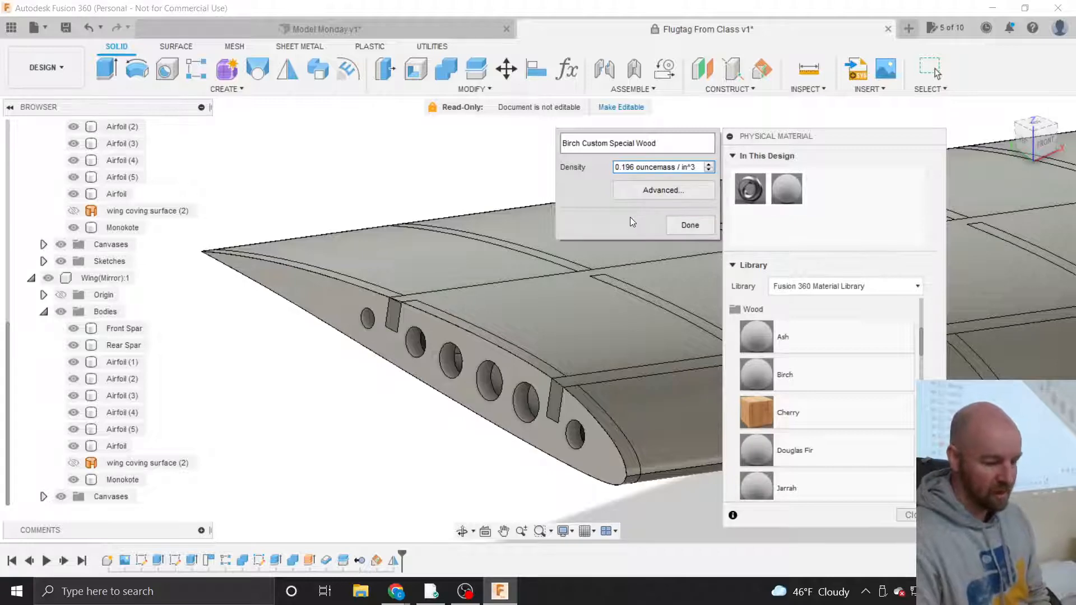
pyautogui.click(688, 225)
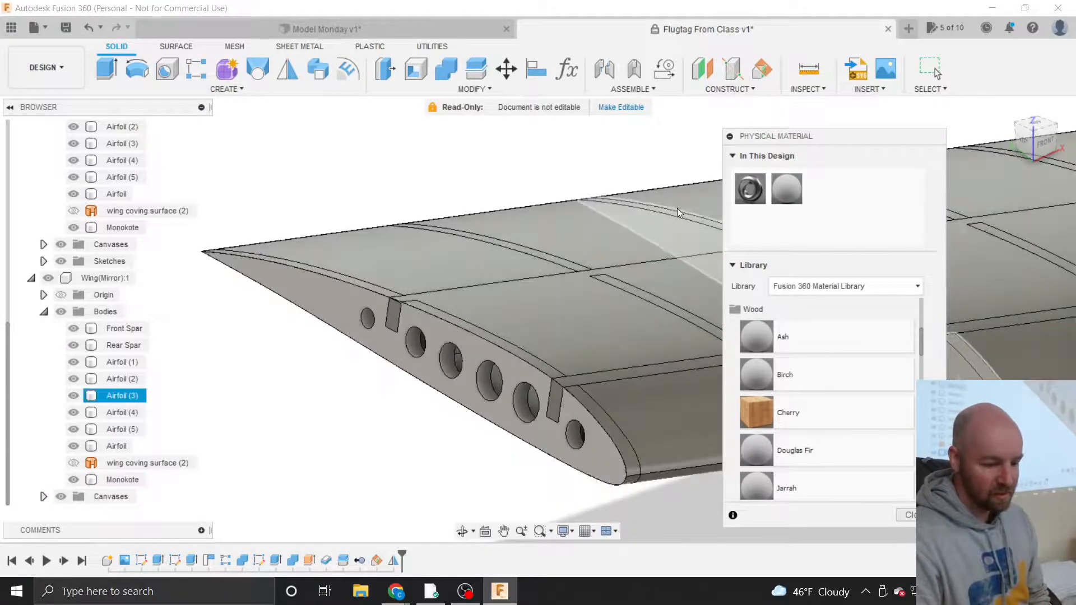
# Duplicate the Birch Custom Special Wood material and rename the copy as Pink Insulation.
pyautogui.rightClick(792, 191)
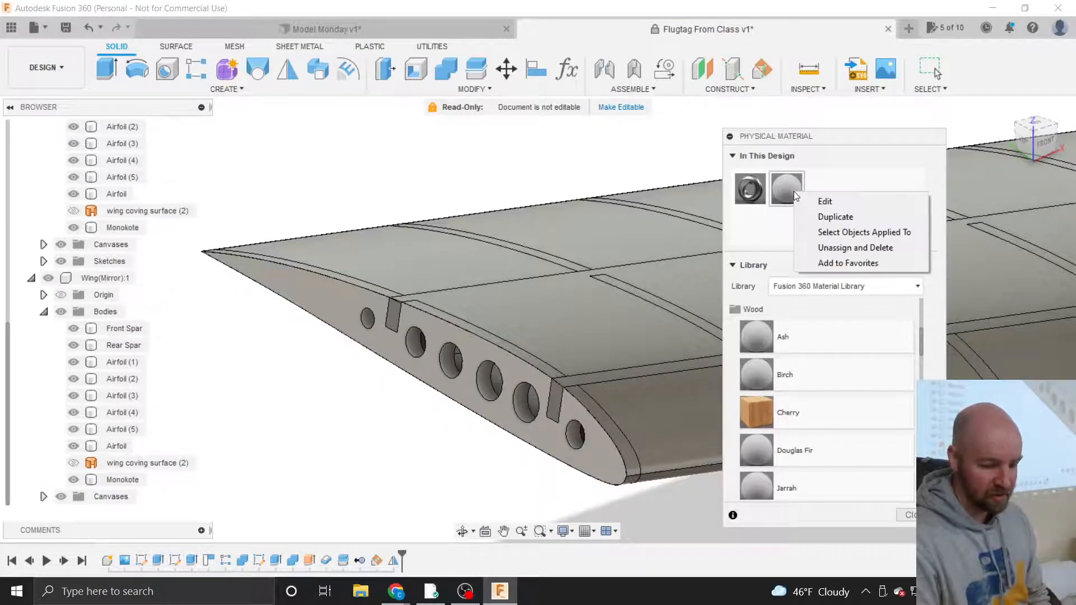
pyautogui.click(822, 217)
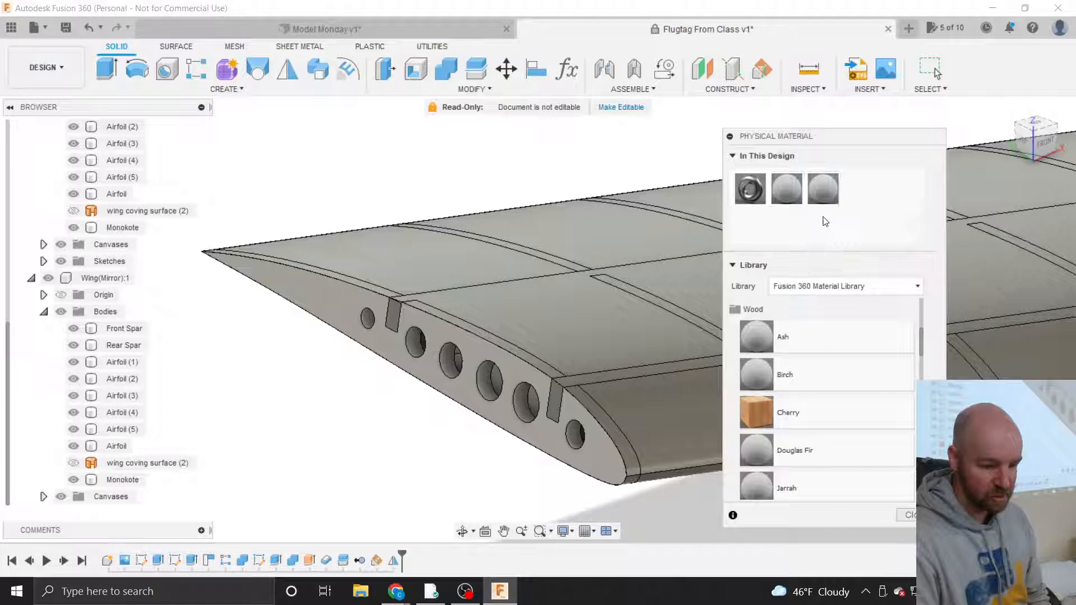
pyautogui.doubleClick(823, 179)
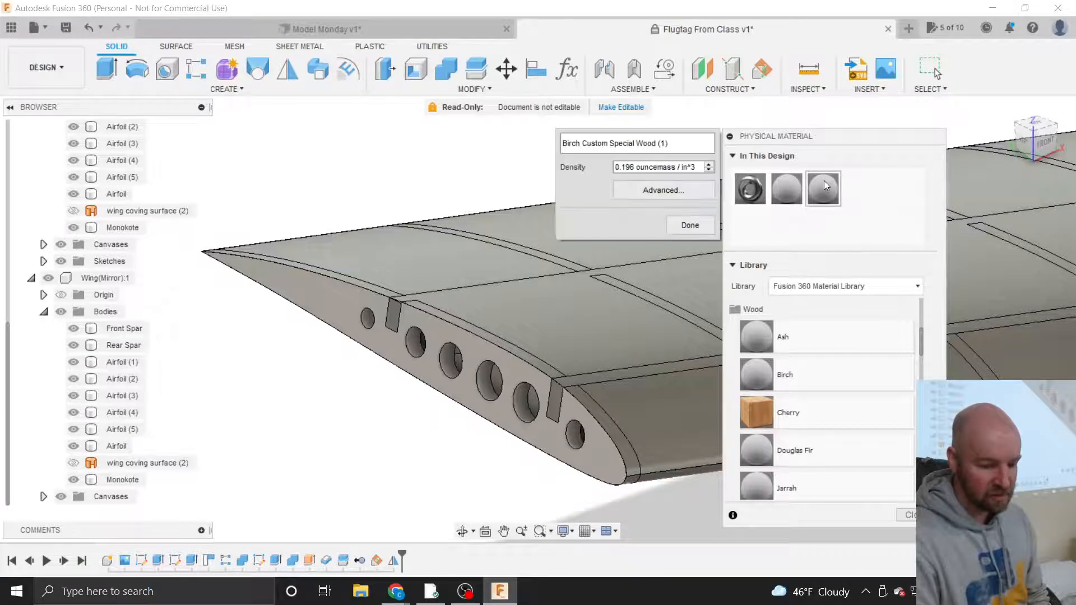
pyautogui.tripleClick(671, 143)
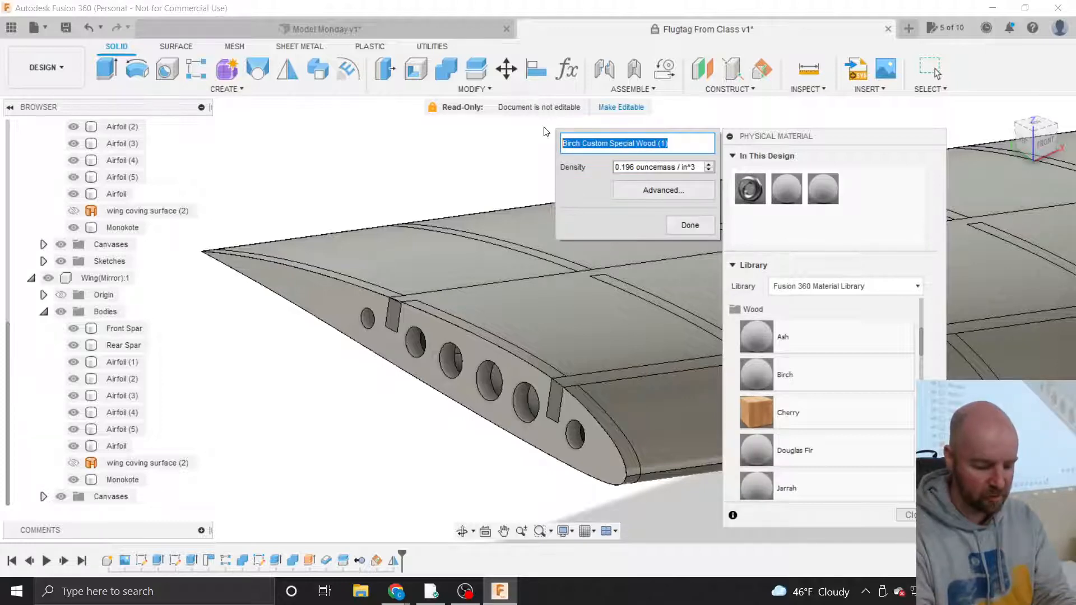
pyautogui.write('E')
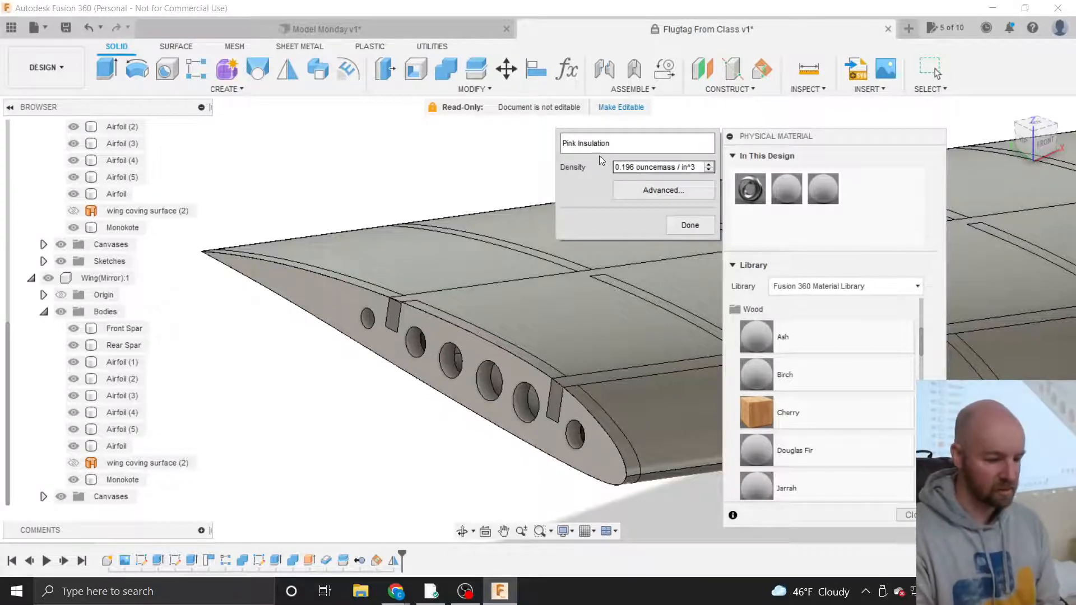
# Set the density of the Pink Insulation material to 0.05 ouncemass / in^3.
pyautogui.click(621, 167)
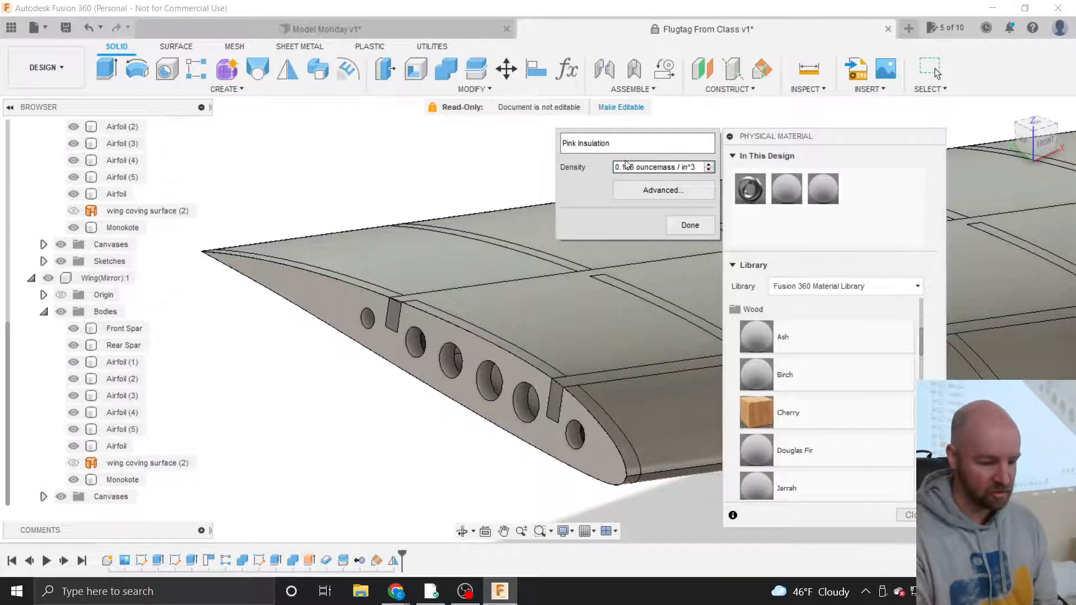
pyautogui.press('BackSpace')
pyautogui.press('BackSpace')
pyautogui.press('BackSpace')
pyautogui.write('0')
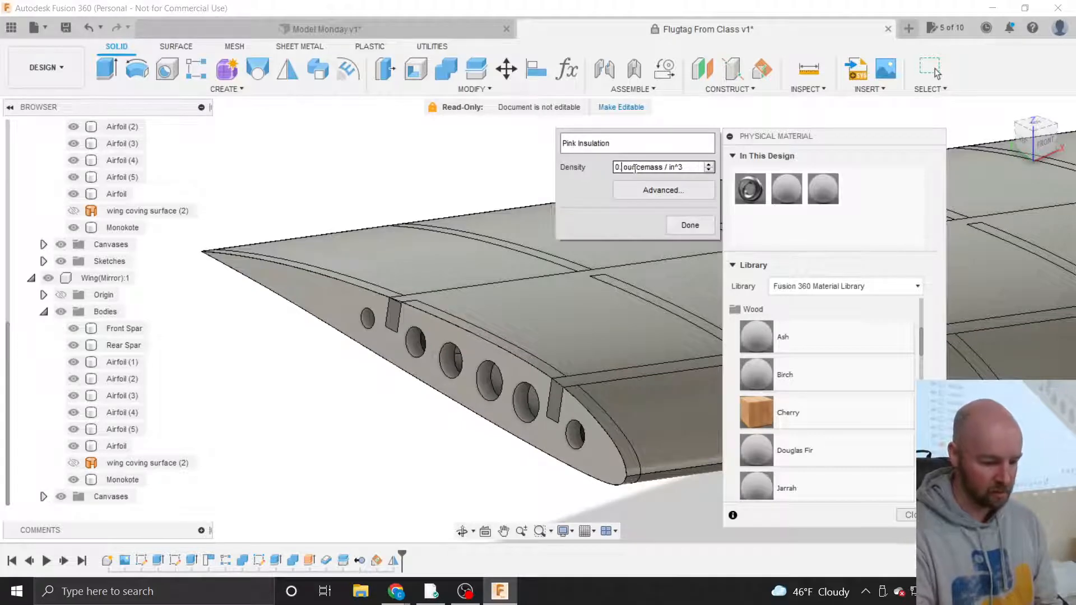
pyautogui.write('5')
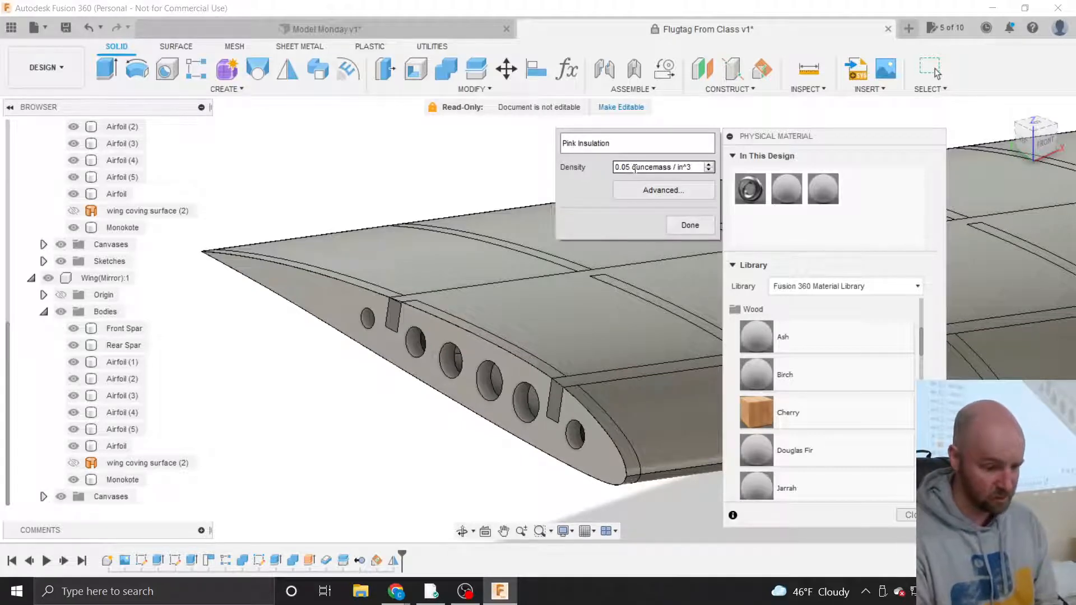
pyautogui.click(690, 224)
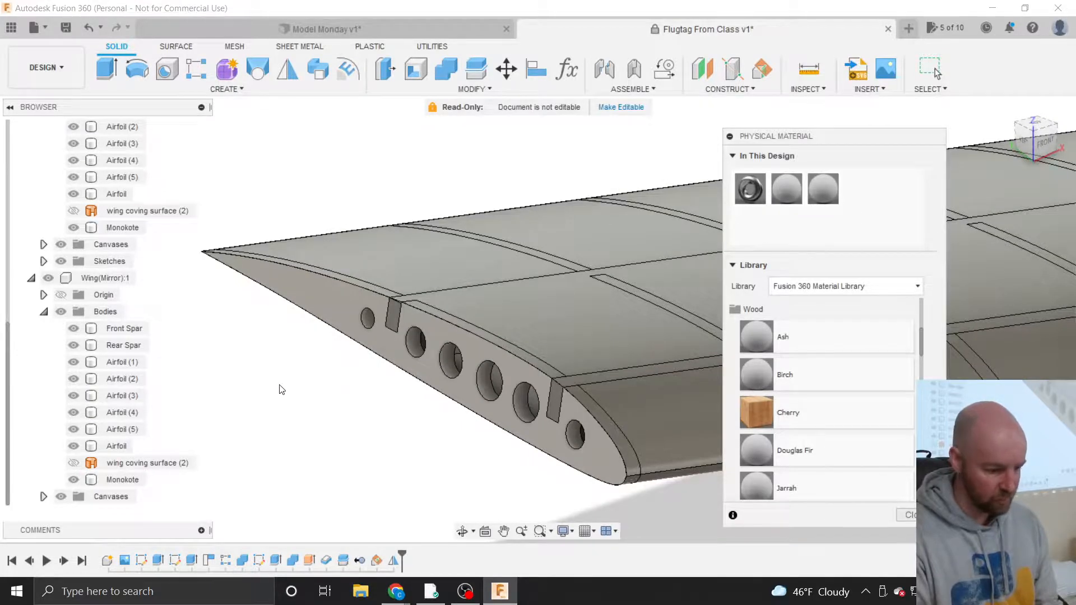
# Hide the Monokote body in the Wing(Mirror) component.
pyautogui.click(122, 479)
pyautogui.scroll(-2, 319, 336)
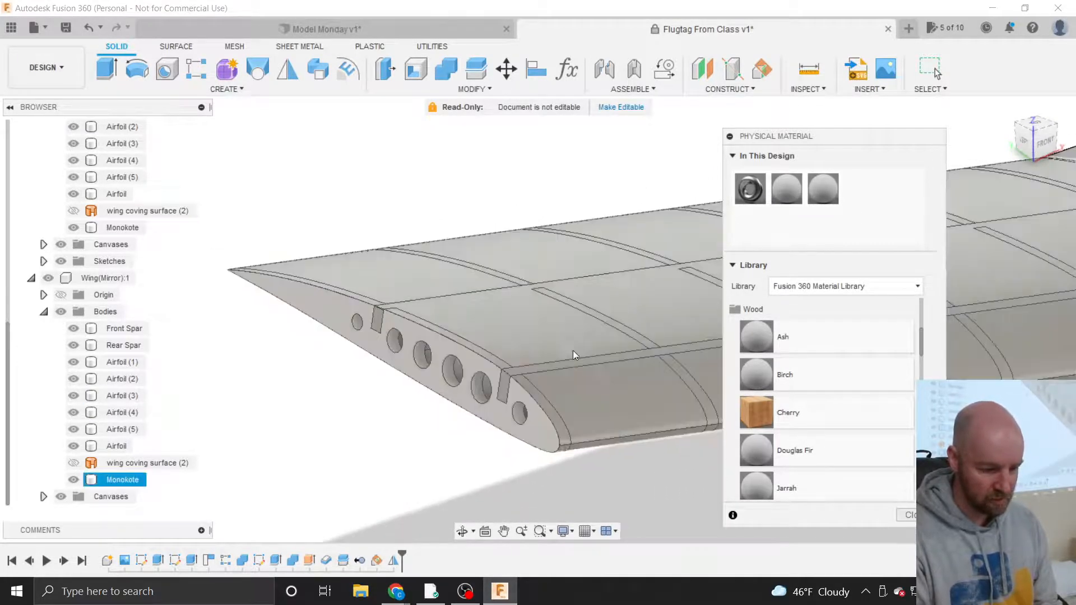
pyautogui.click(626, 388)
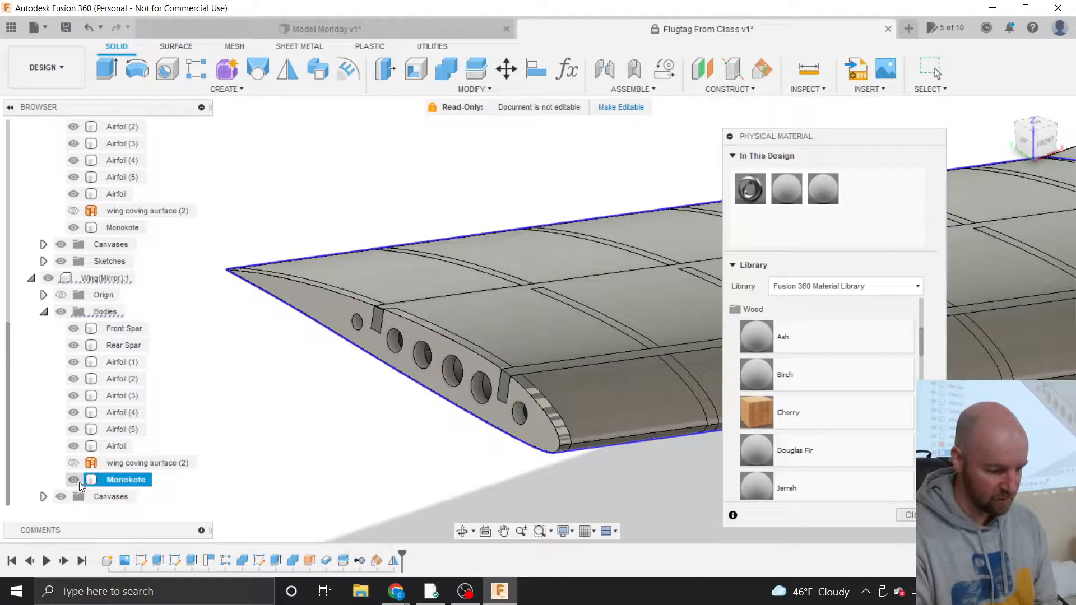
pyautogui.click(74, 480)
# Assign the Pink Insulation material to the second rib from the mirrored wing's outer end.
pyautogui.scroll(3, 636, 334)
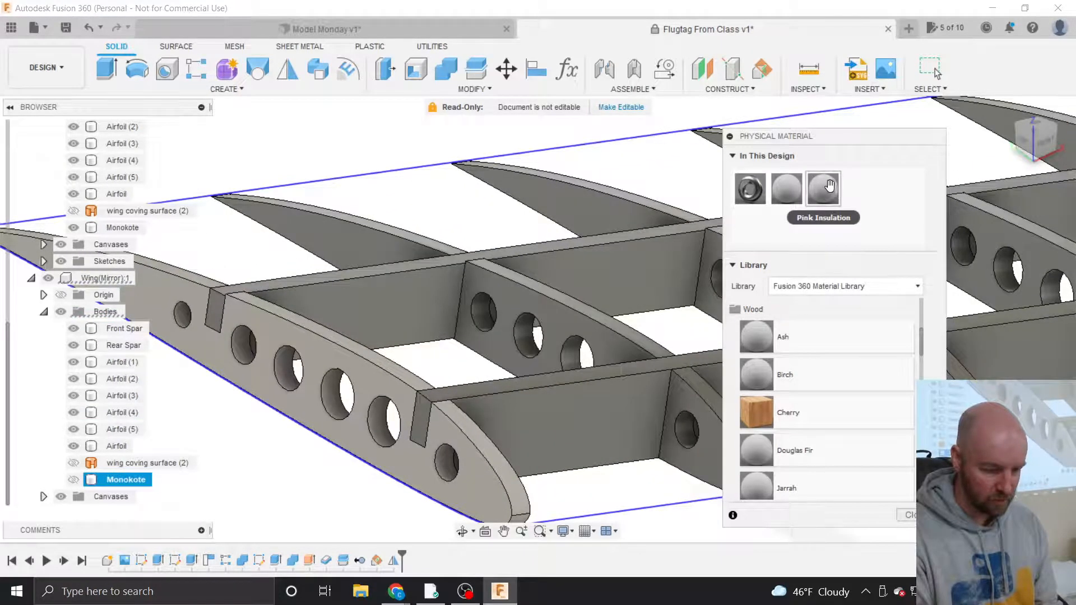
pyautogui.moveTo(834, 193); pyautogui.dragTo(576, 322)
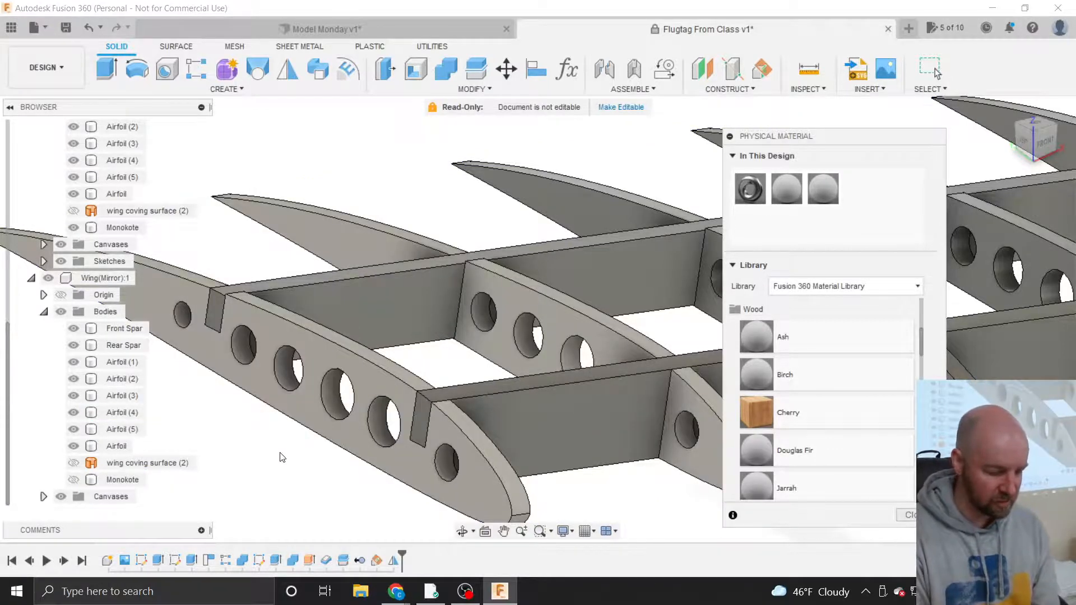
pyautogui.scroll(1, 280, 456)
pyautogui.scroll(-2, 281, 456)
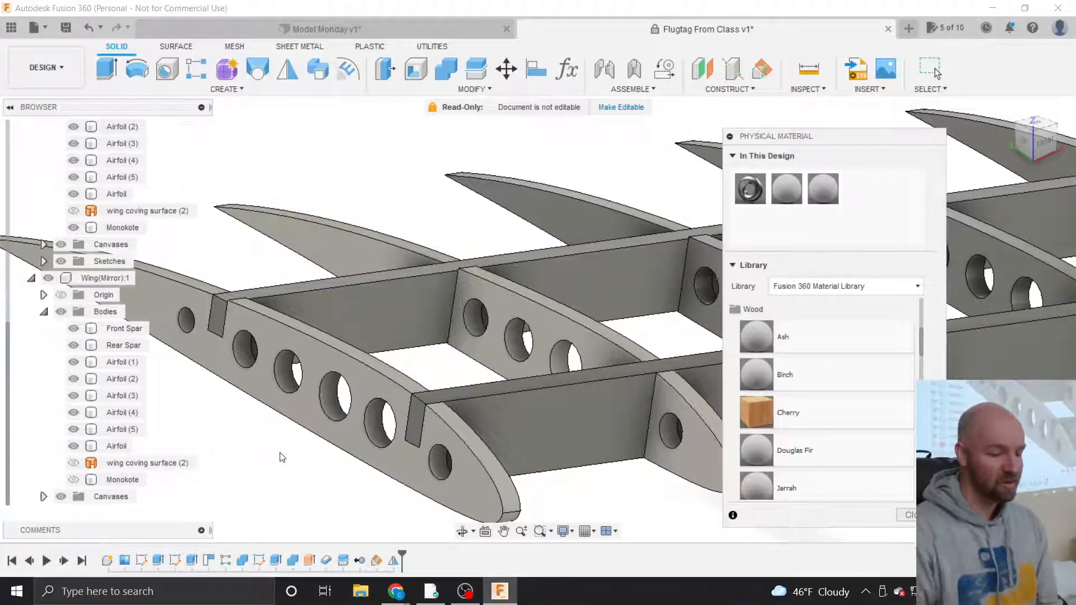
pyautogui.click(358, 423)
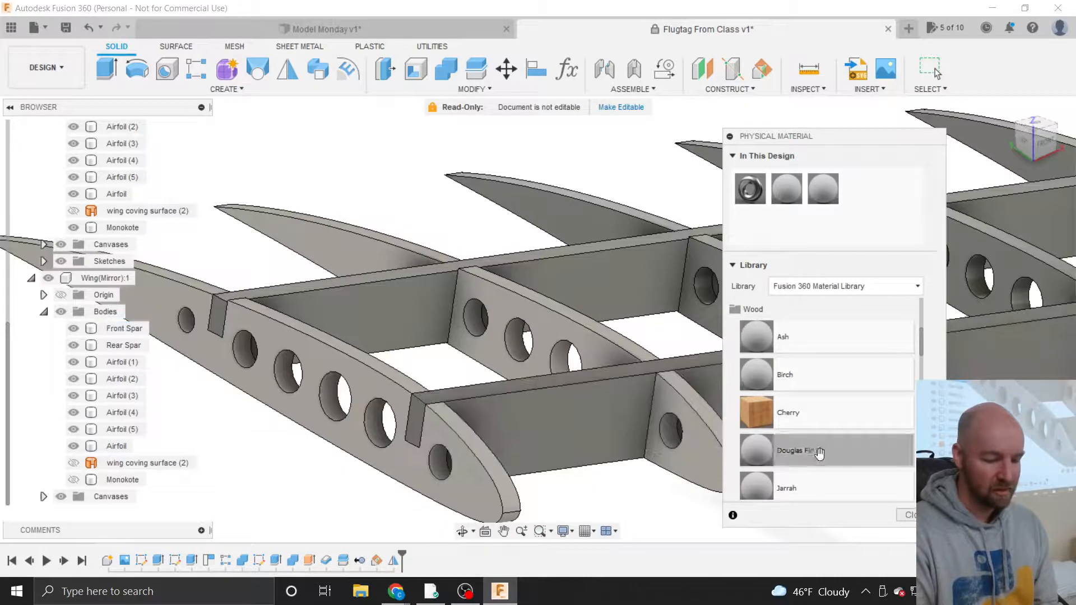
# Close the physical material settings and apply the Oak wood appearance to the mirrored wing's outermost rib.
pyautogui.click(903, 513)
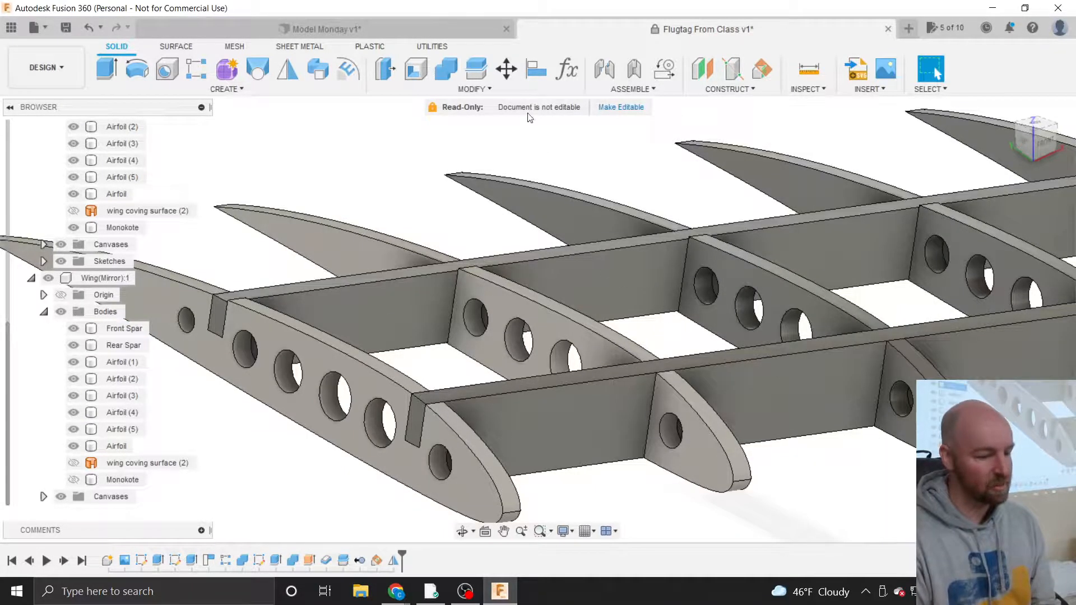
pyautogui.click(485, 89)
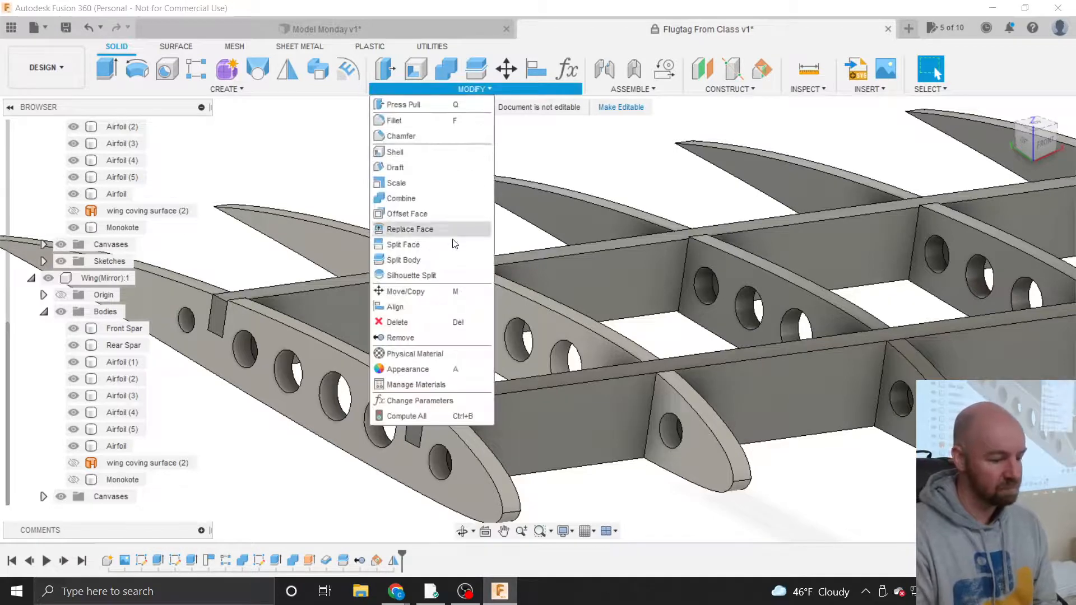
pyautogui.click(449, 371)
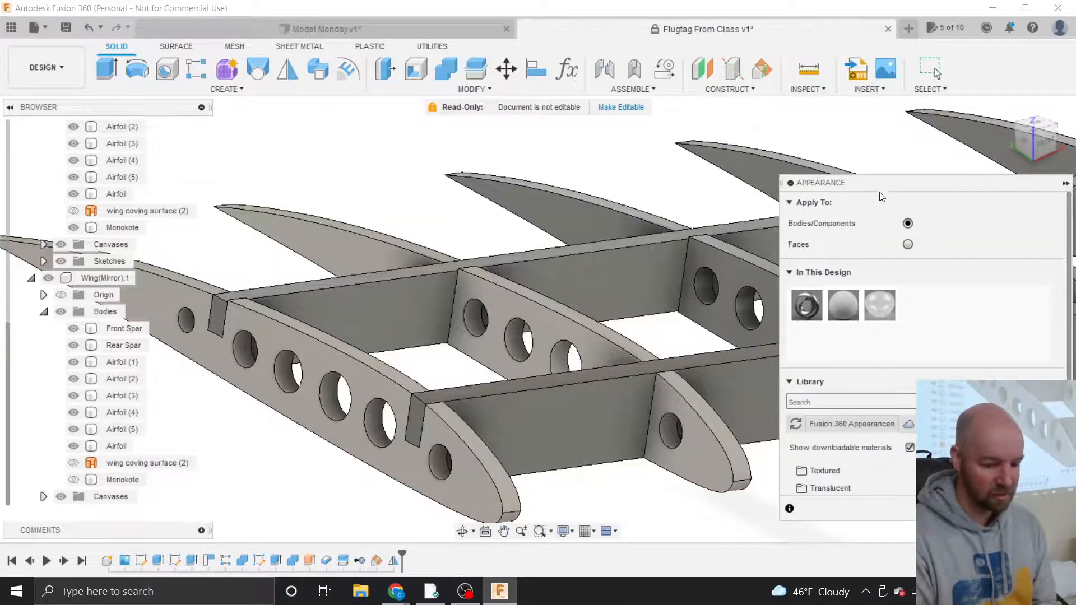
pyautogui.moveTo(853, 183); pyautogui.dragTo(778, 106)
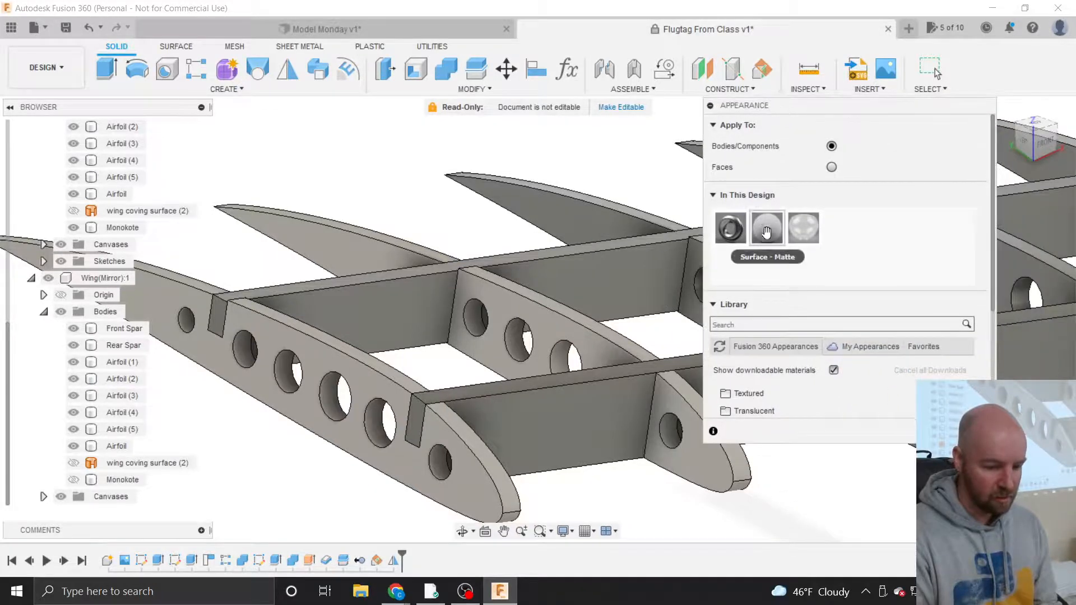
pyautogui.scroll(-5, 801, 361)
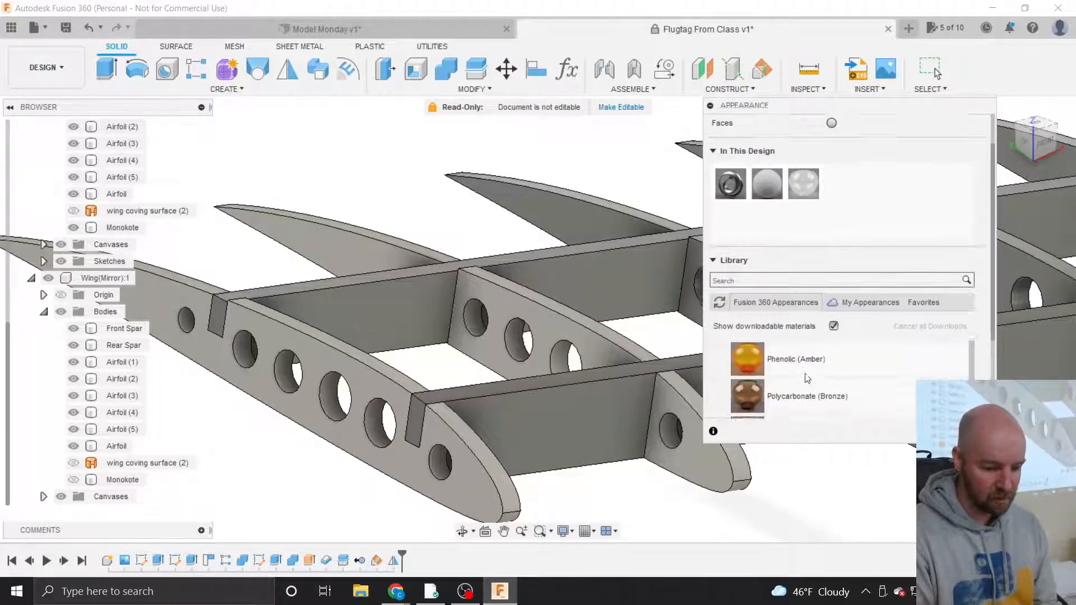
pyautogui.click(749, 358)
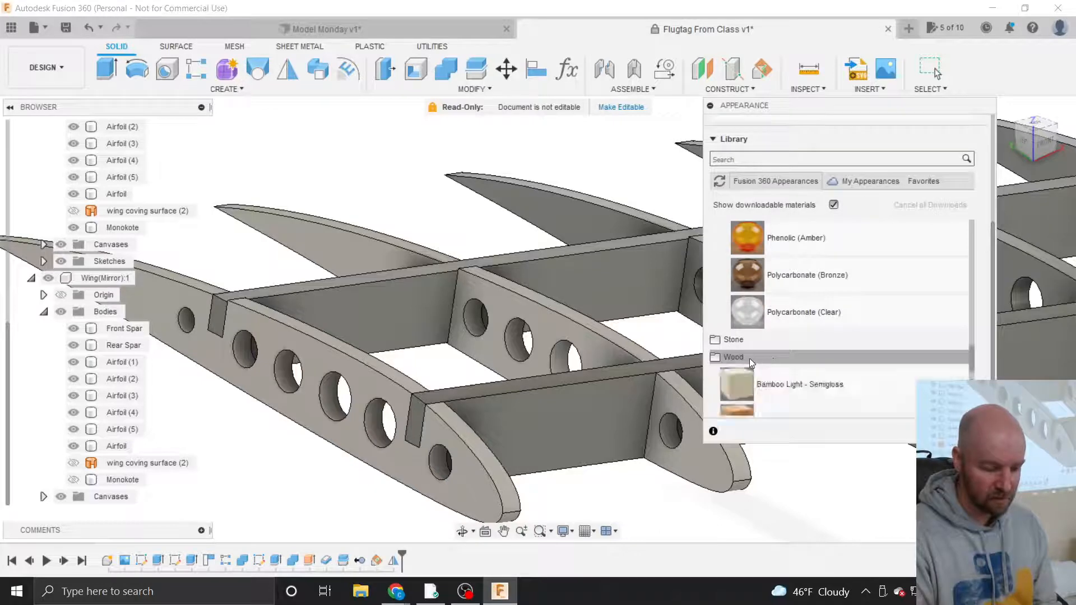
pyautogui.scroll(-3, 816, 364)
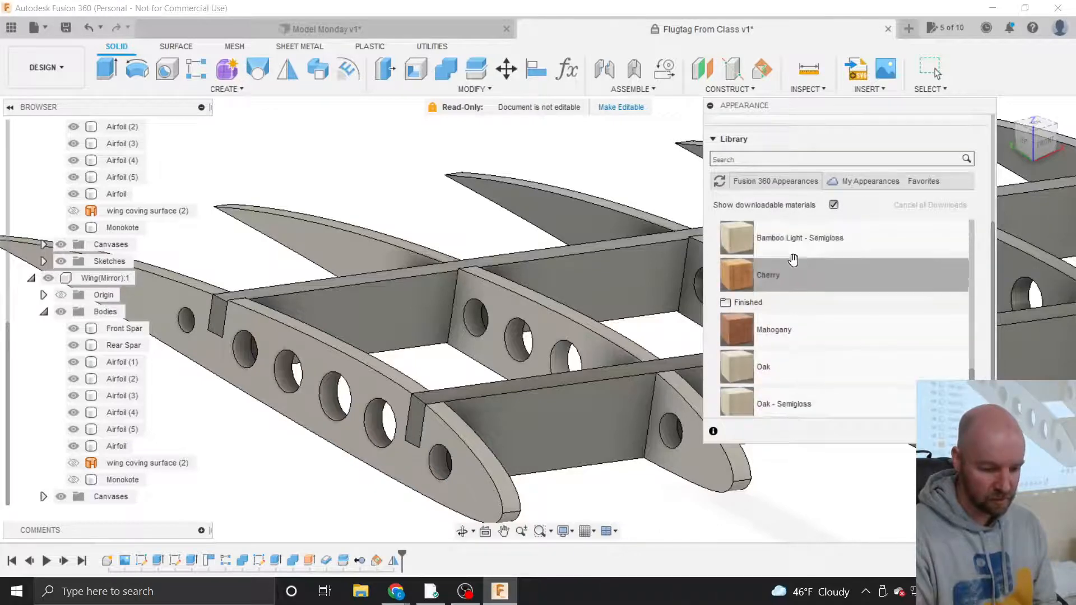
pyautogui.scroll(-3, 807, 298)
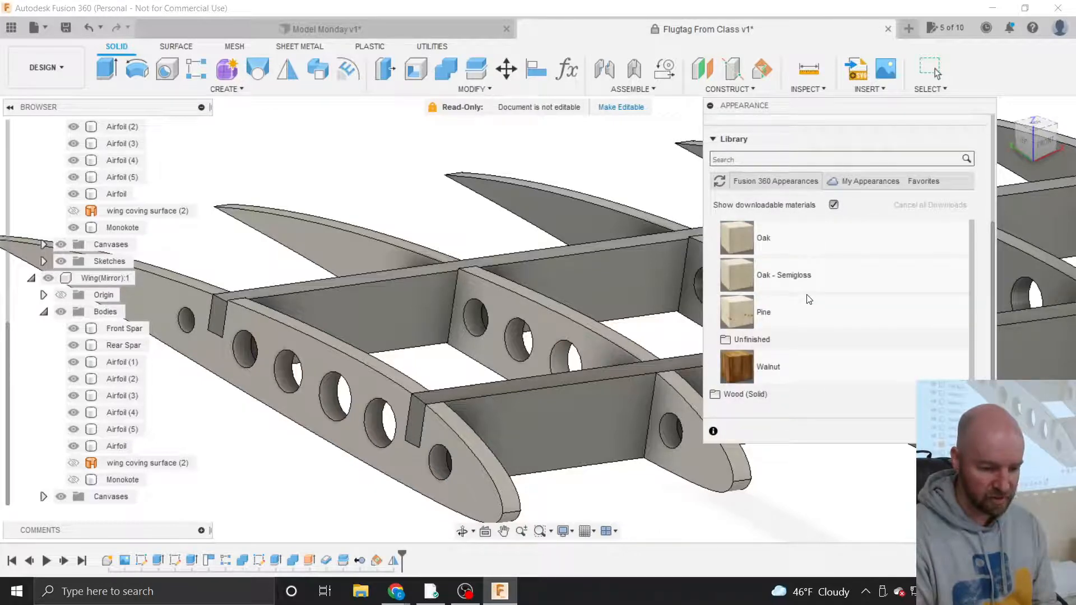
pyautogui.scroll(2, 809, 299)
pyautogui.moveTo(783, 322); pyautogui.dragTo(448, 431)
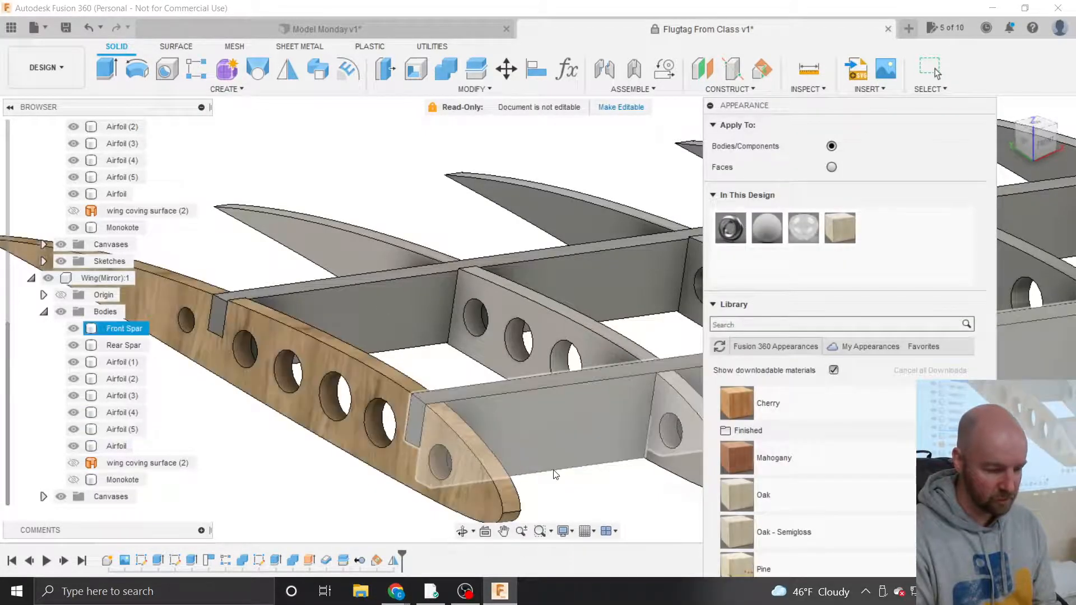
# Apply the ABS (White) plastic appearance to the second rib from the mirrored wing's outer end.
pyautogui.scroll(-6, 838, 451)
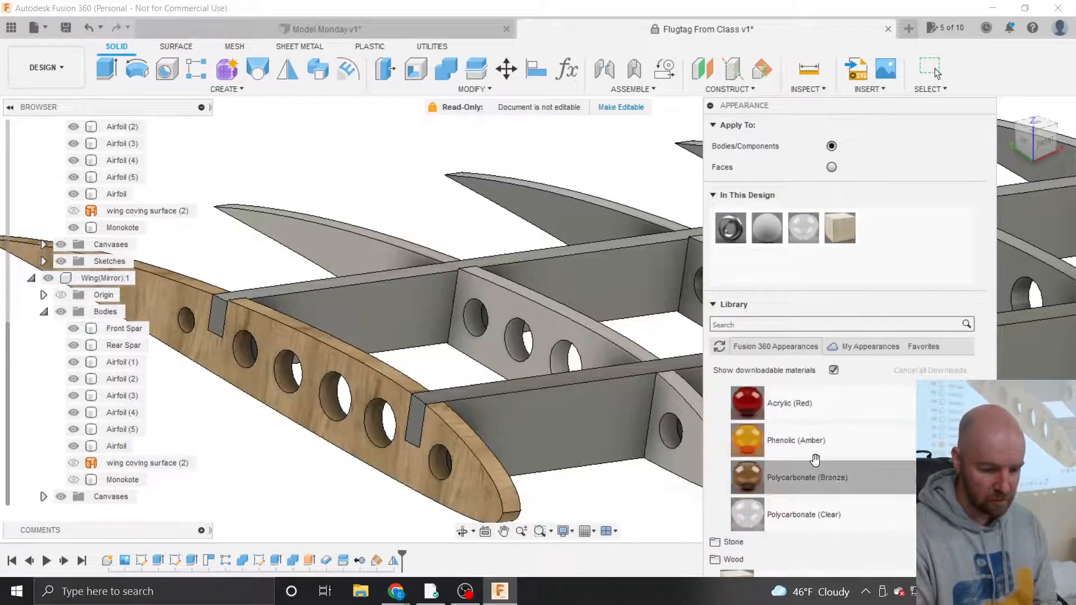
pyautogui.scroll(10, 782, 521)
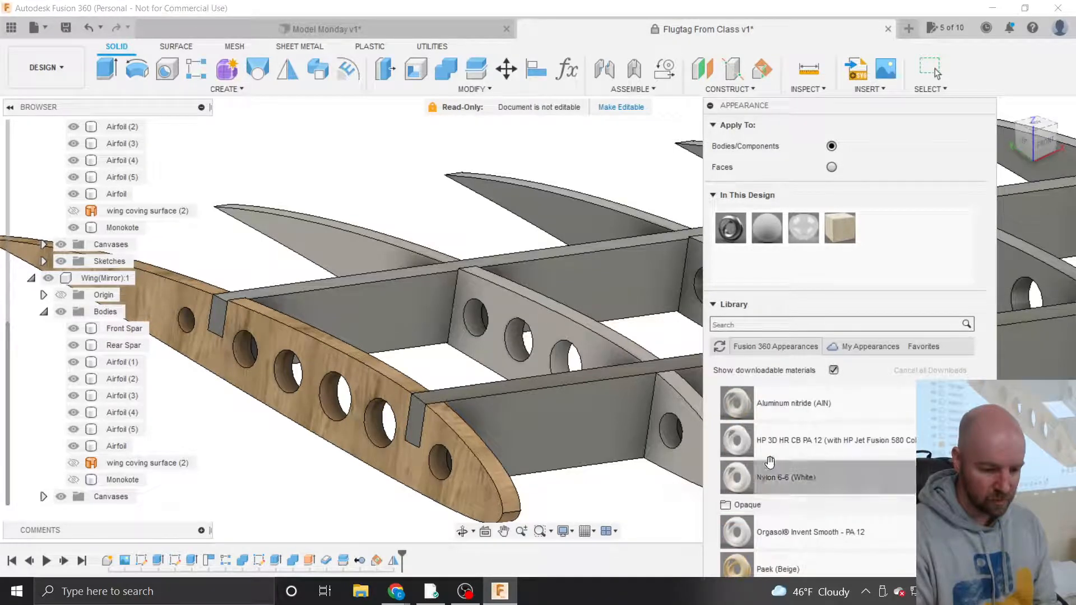
pyautogui.click(733, 447)
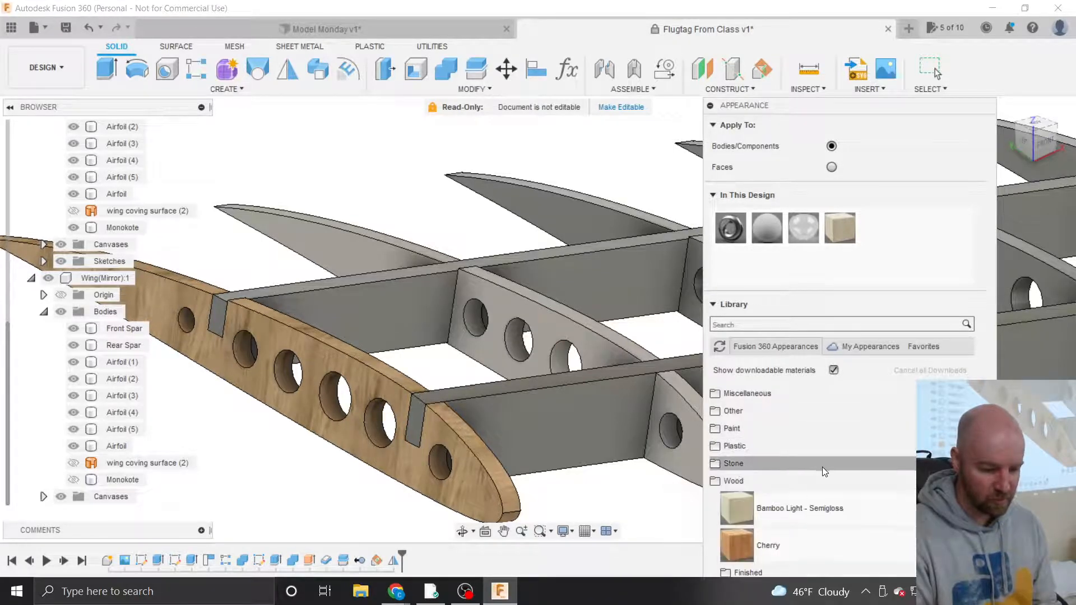
pyautogui.click(747, 483)
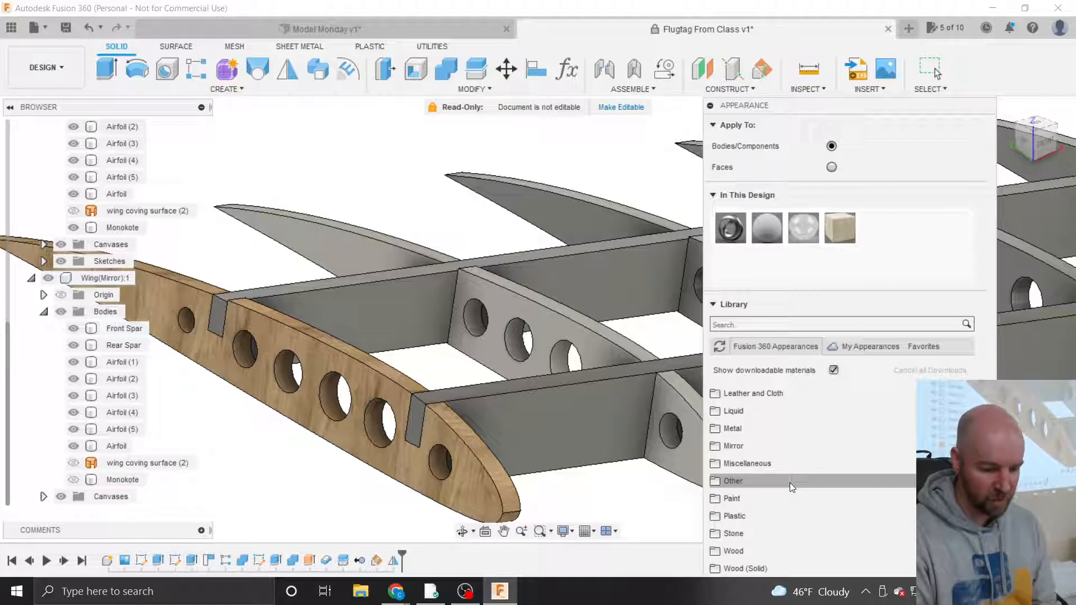
pyautogui.moveTo(795, 104); pyautogui.dragTo(780, 35)
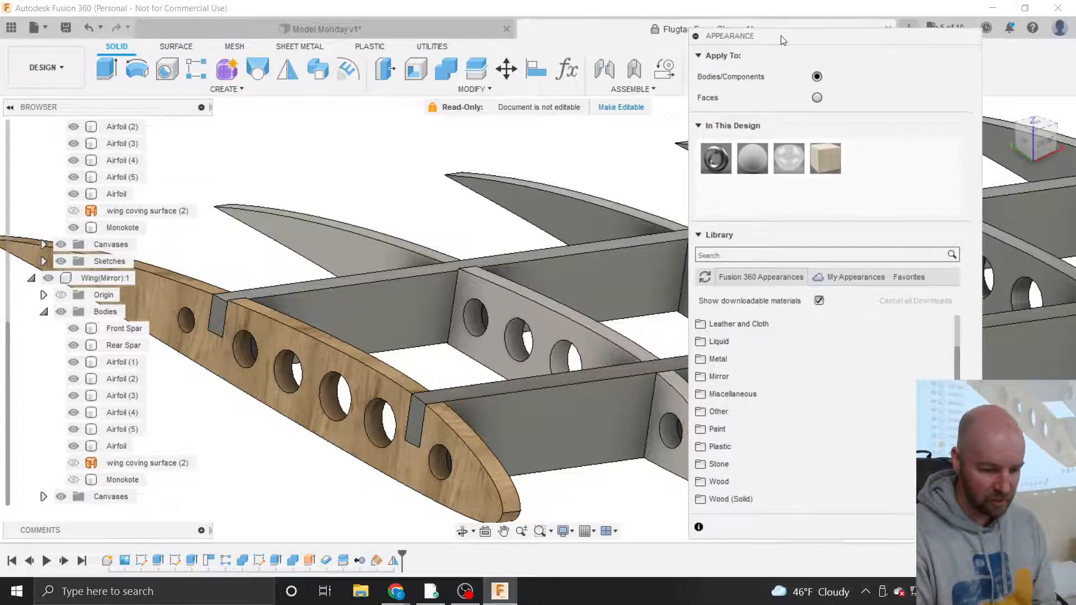
pyautogui.click(724, 428)
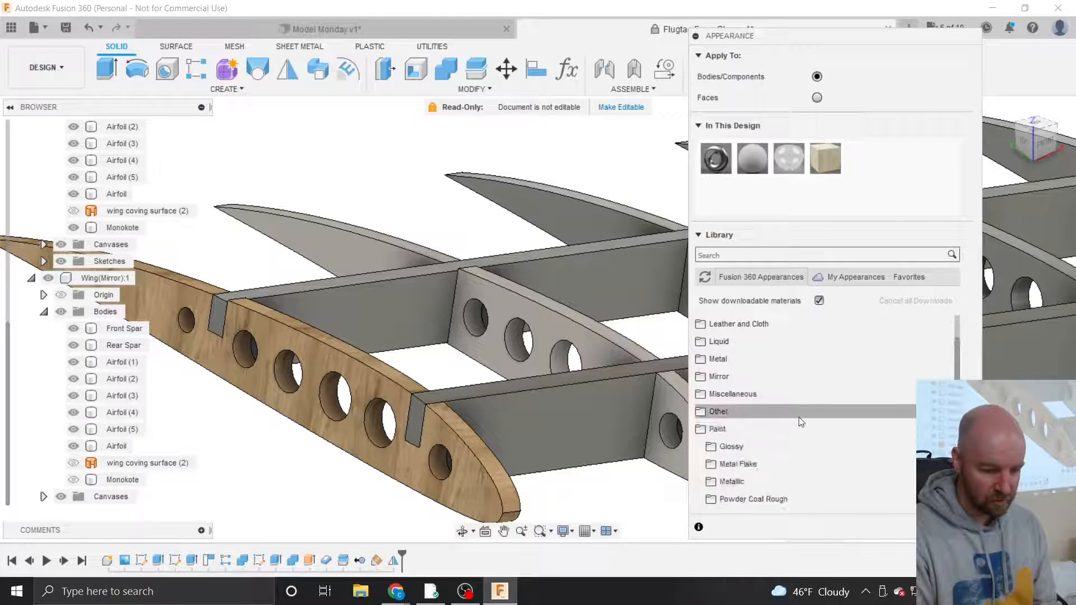
pyautogui.scroll(-3, 798, 417)
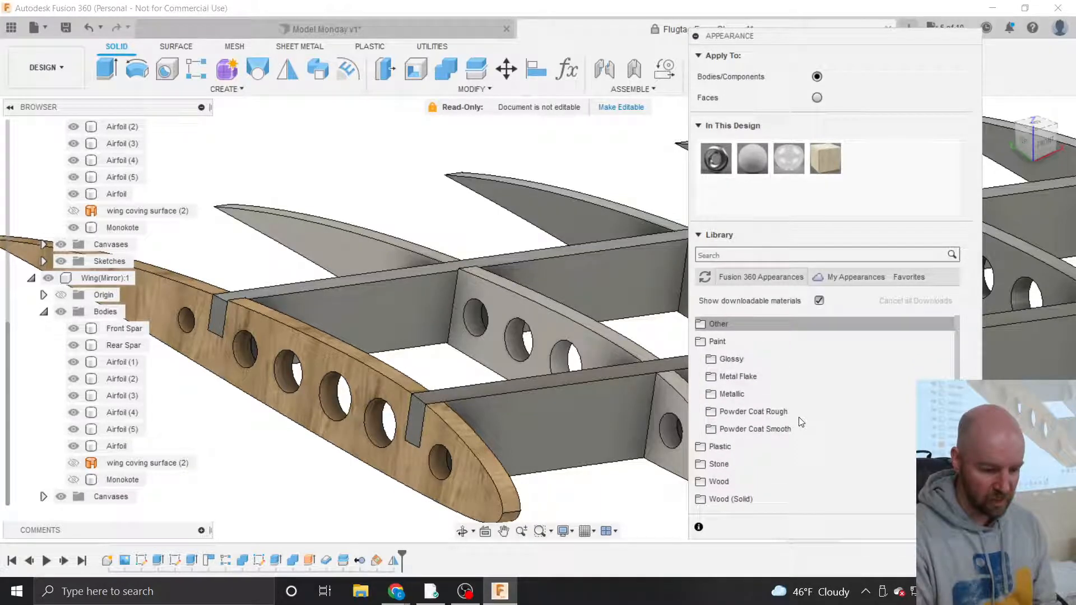
pyautogui.click(725, 341)
pyautogui.click(722, 446)
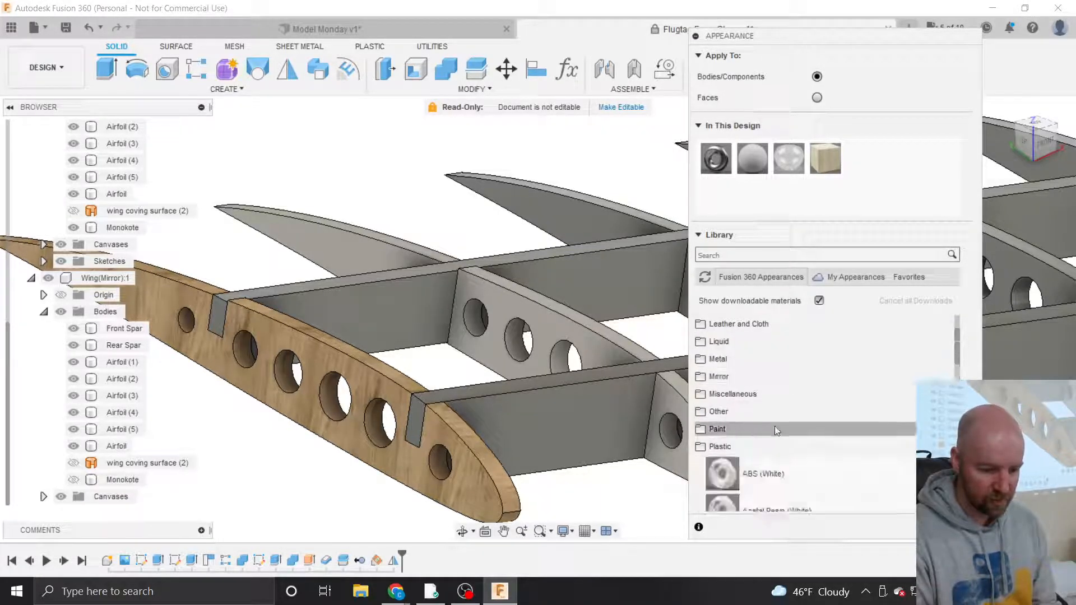
pyautogui.scroll(-3, 774, 426)
pyautogui.scroll(2, 773, 419)
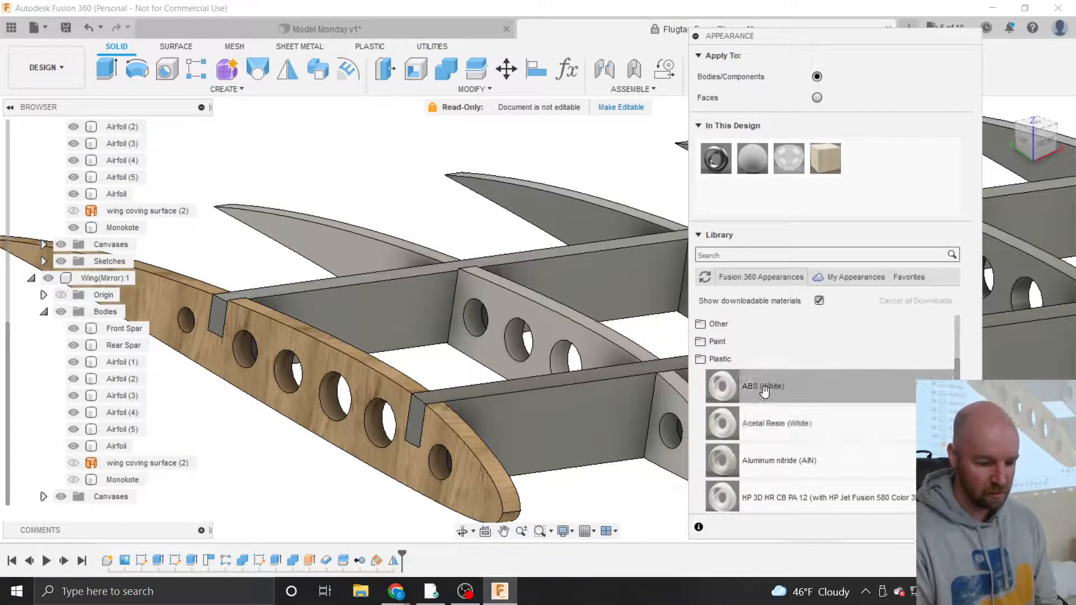
pyautogui.moveTo(765, 390); pyautogui.dragTo(596, 335)
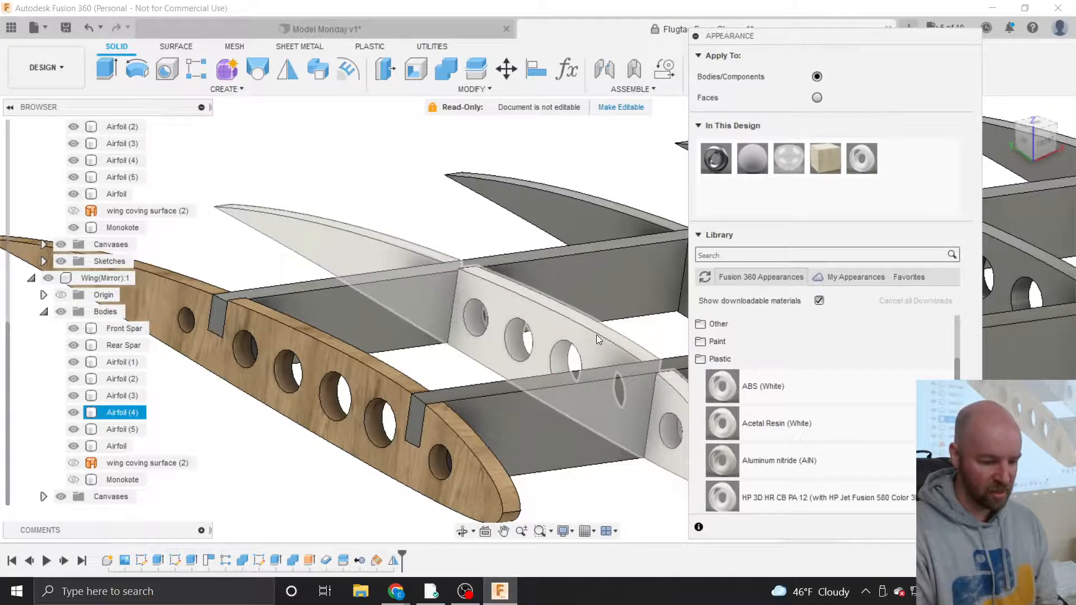
# Recolor the design's ABS (White) appearance to pink, RGB 200, 114, 167, for the second rib and finish the appearance editing.
pyautogui.click(642, 319)
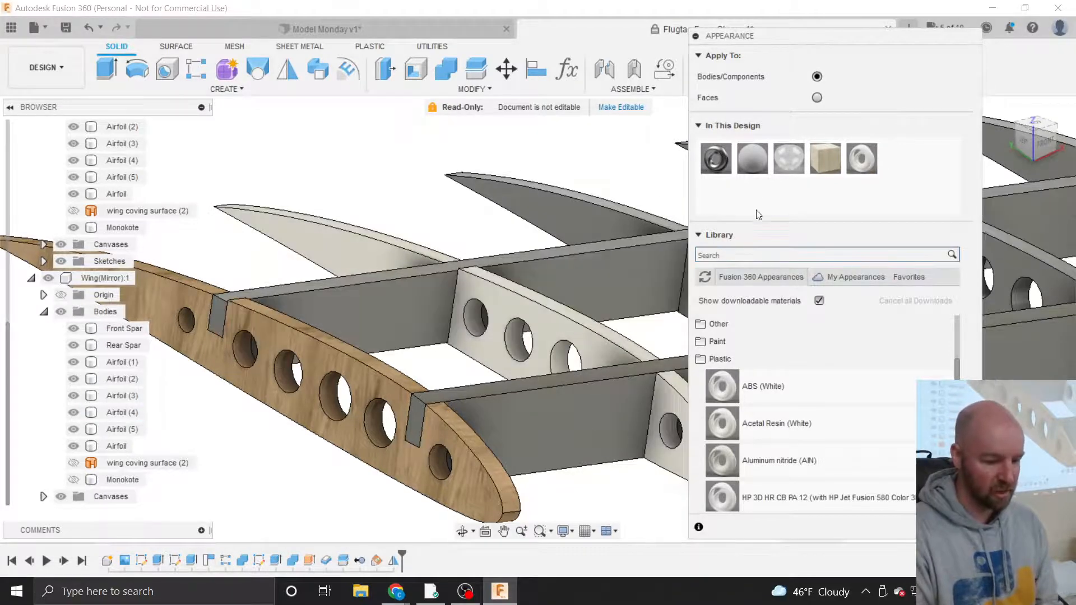
pyautogui.click(563, 337)
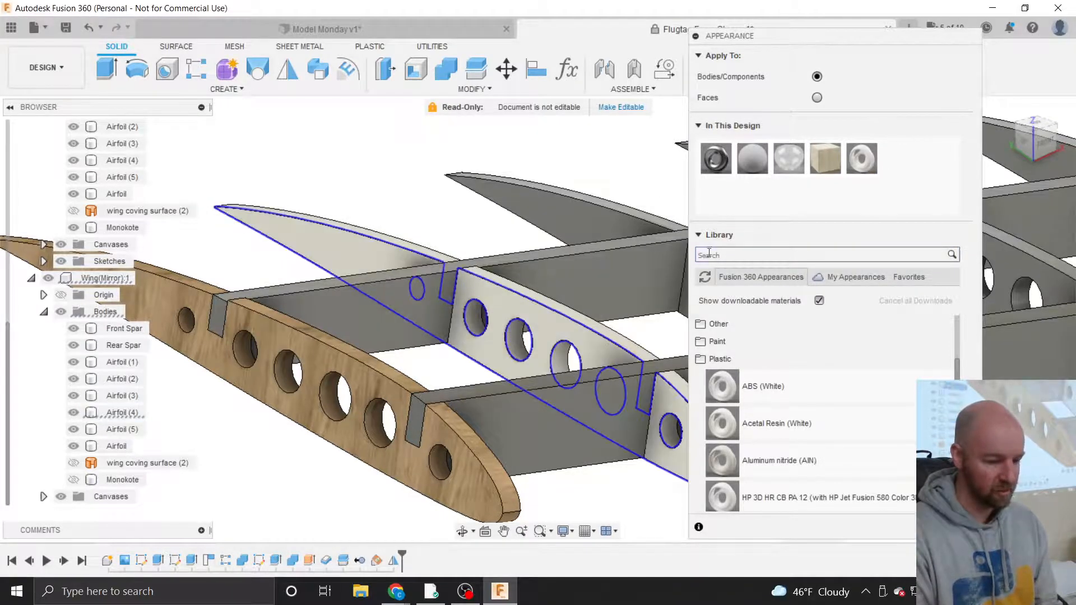
pyautogui.doubleClick(862, 162)
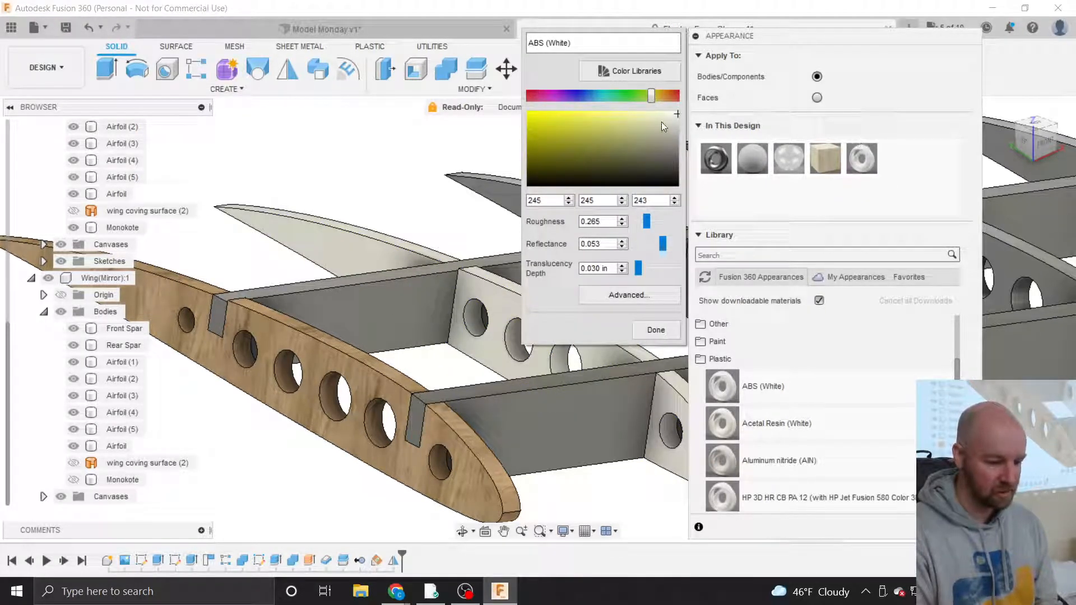
pyautogui.moveTo(651, 96); pyautogui.dragTo(529, 96)
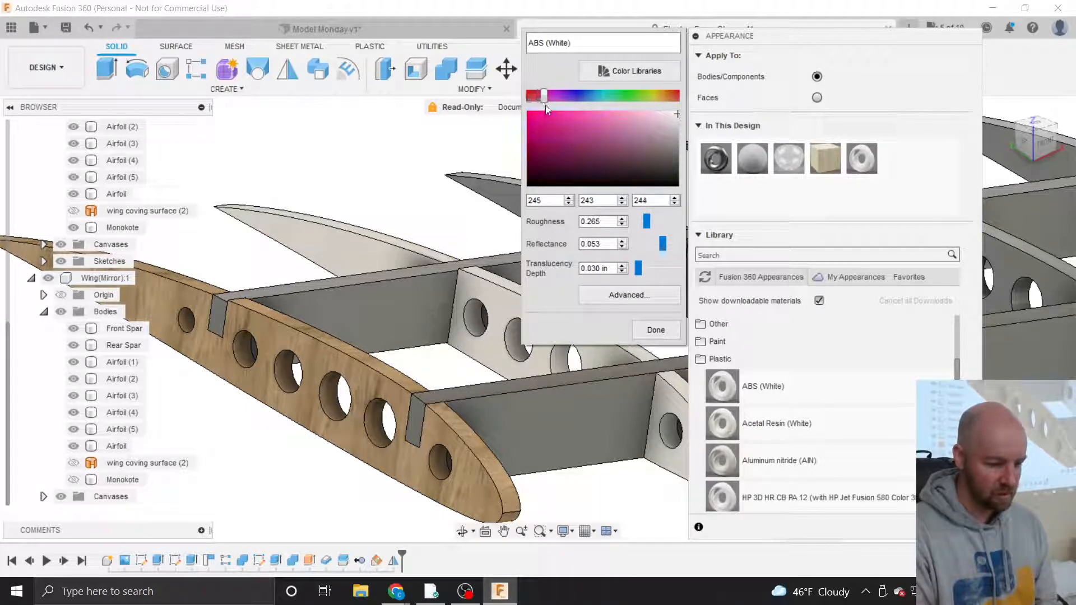
pyautogui.click(613, 127)
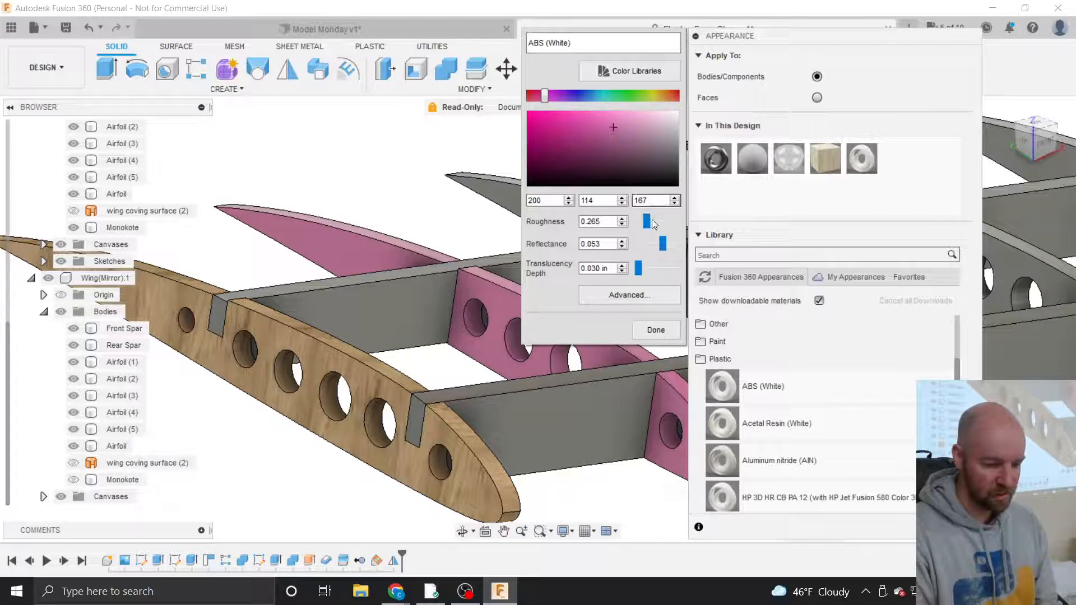
pyautogui.click(661, 329)
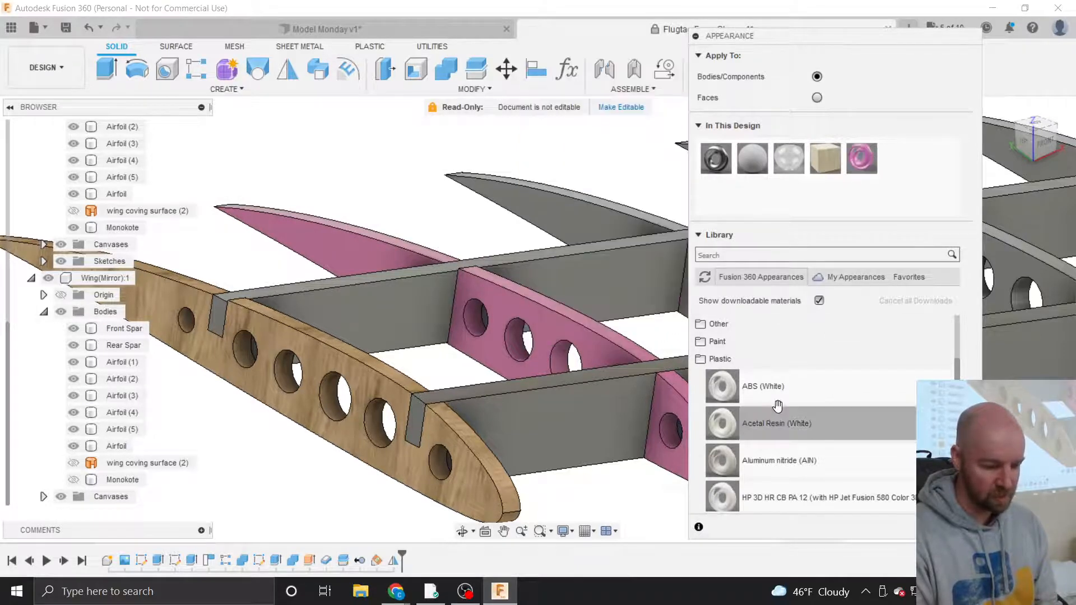
pyautogui.moveTo(861, 158); pyautogui.dragTo(589, 335)
pyautogui.click(946, 527)
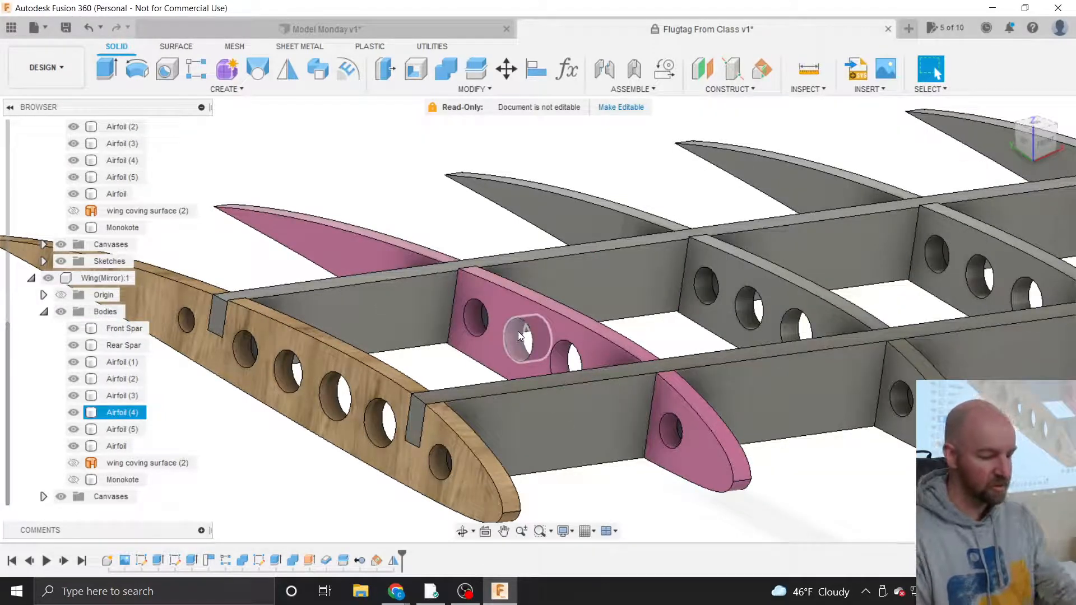
# Check the mass and density of the mirrored wing's outermost rib, Airfoil (5), in its properties.
pyautogui.click(367, 381)
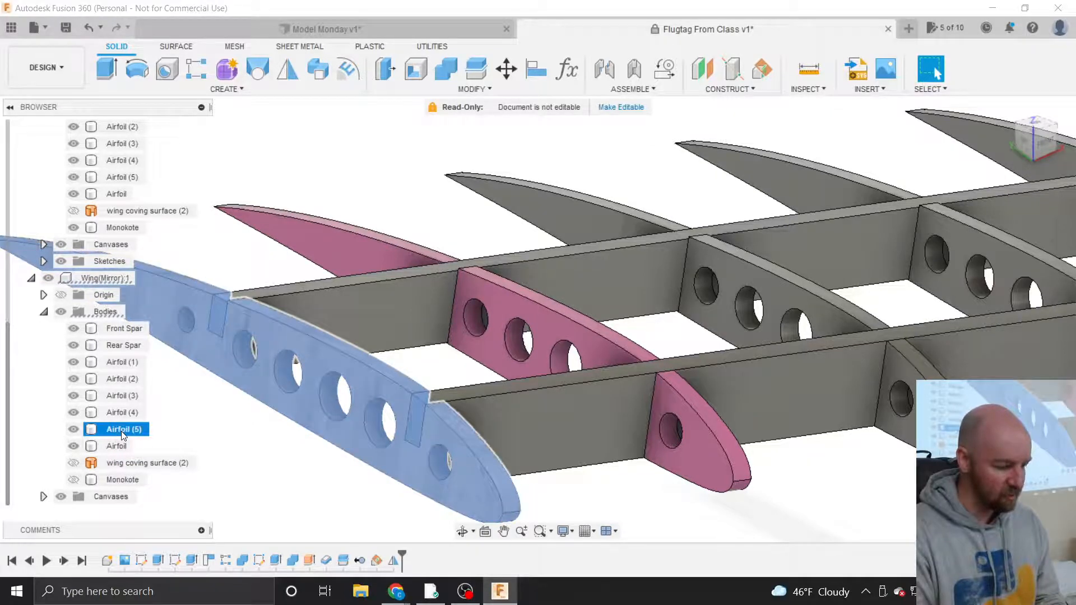
pyautogui.scroll(-1, 775, 428)
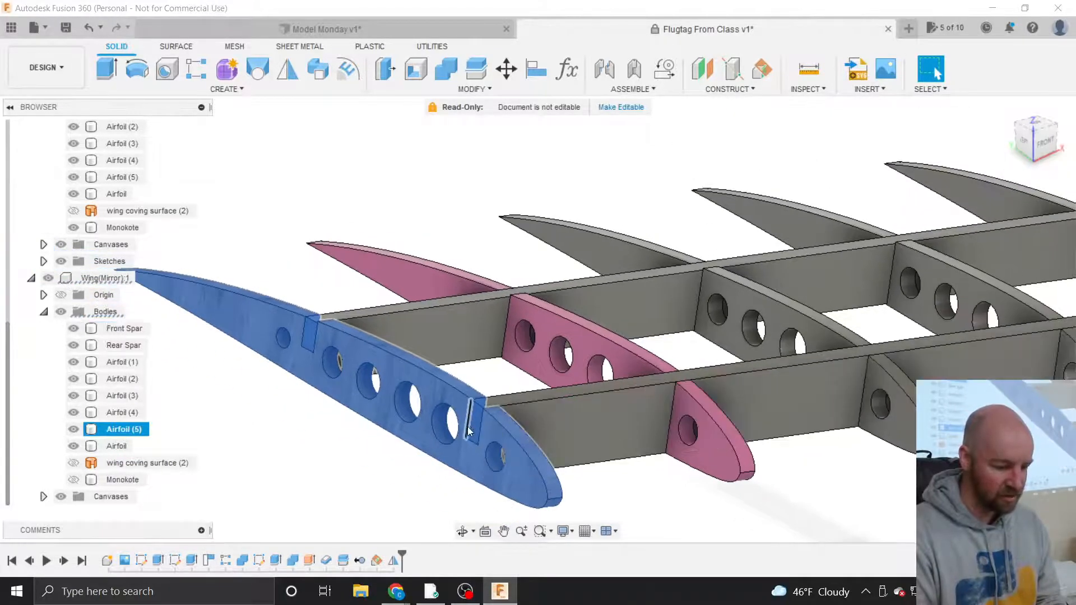
pyautogui.rightClick(116, 430)
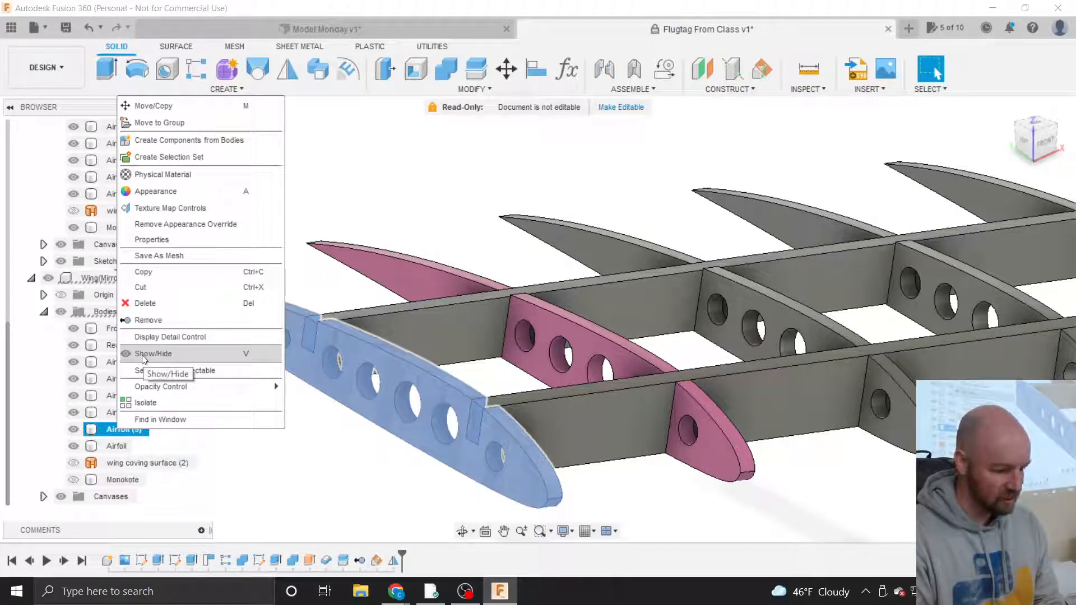
pyautogui.click(161, 239)
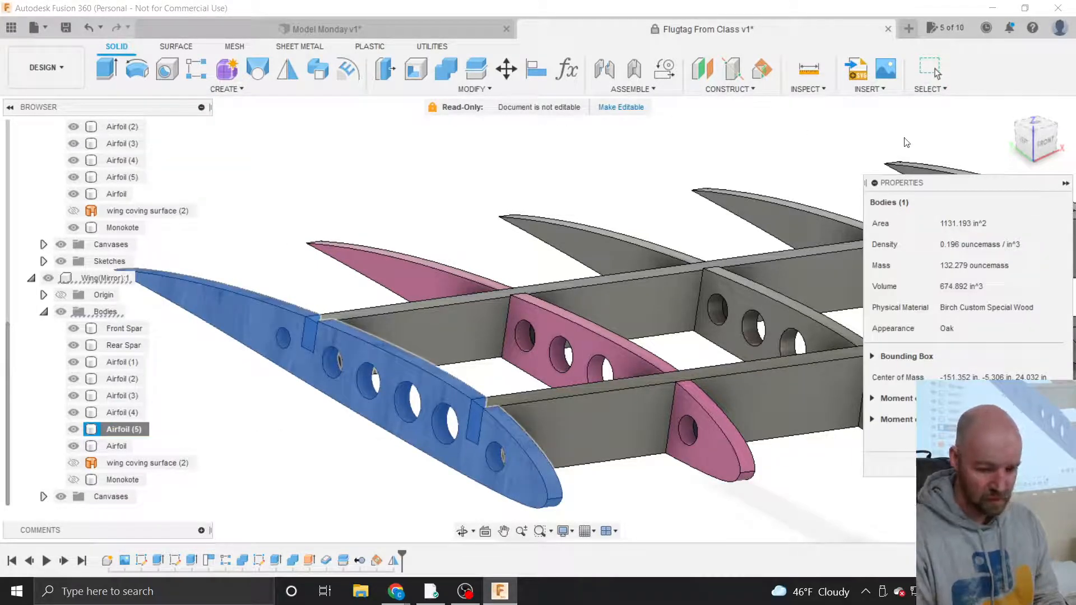
pyautogui.moveTo(942, 183); pyautogui.dragTo(608, 171)
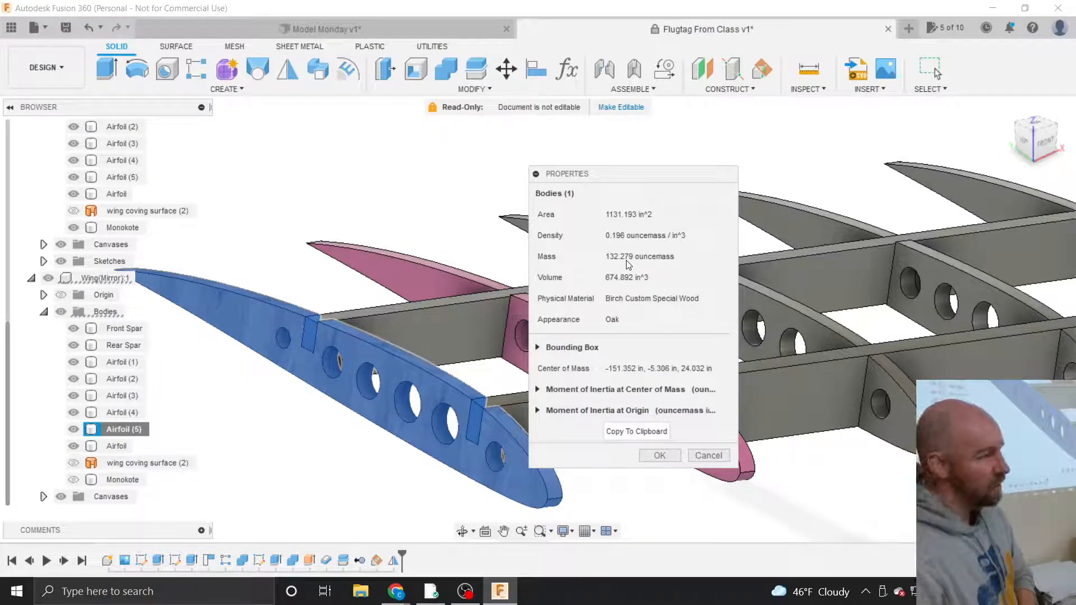
pyautogui.click(707, 456)
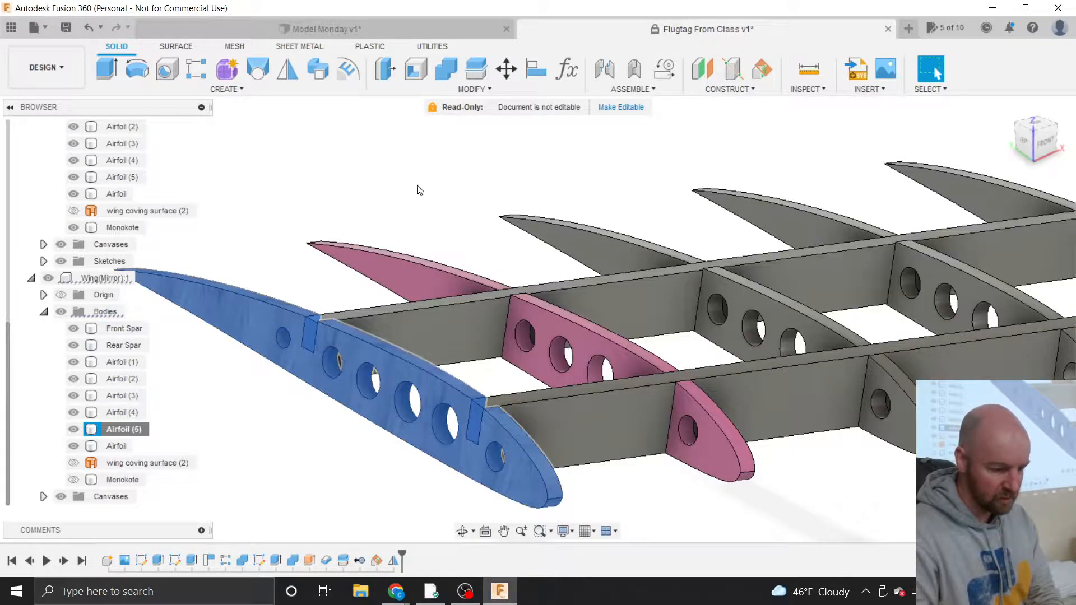
# Check the mass and density of the mirrored wing's pink second rib, Airfoil (4), in its properties.
pyautogui.click(118, 413)
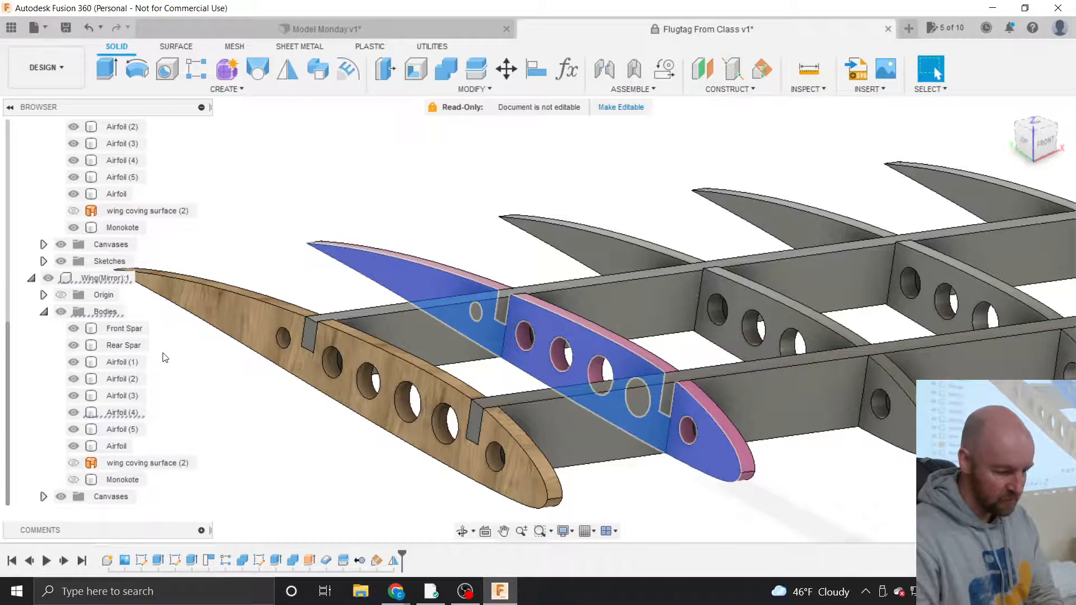
pyautogui.click(117, 414)
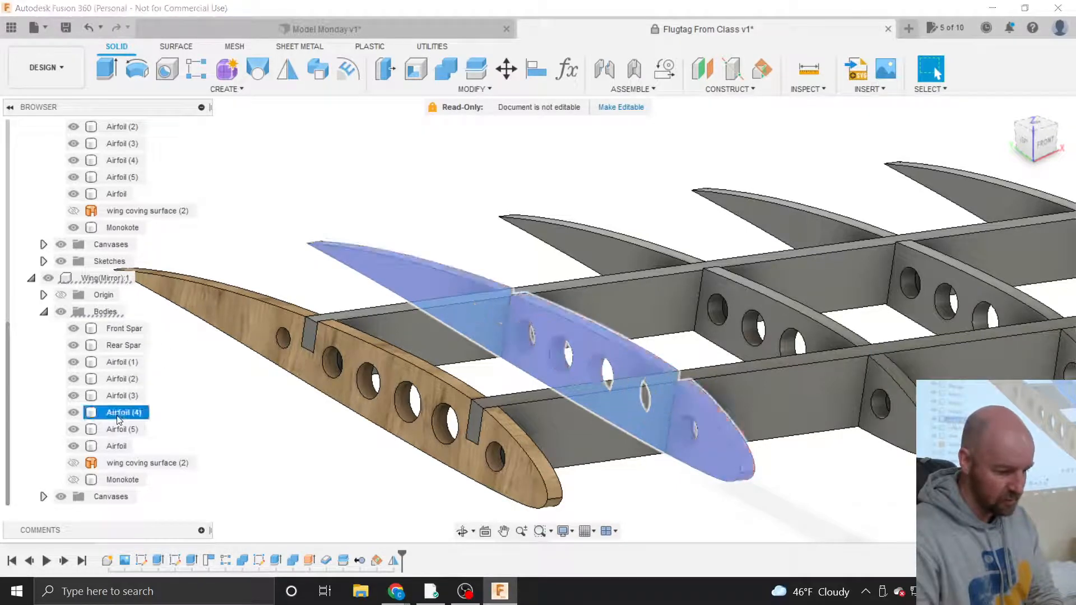
pyautogui.rightClick(118, 417)
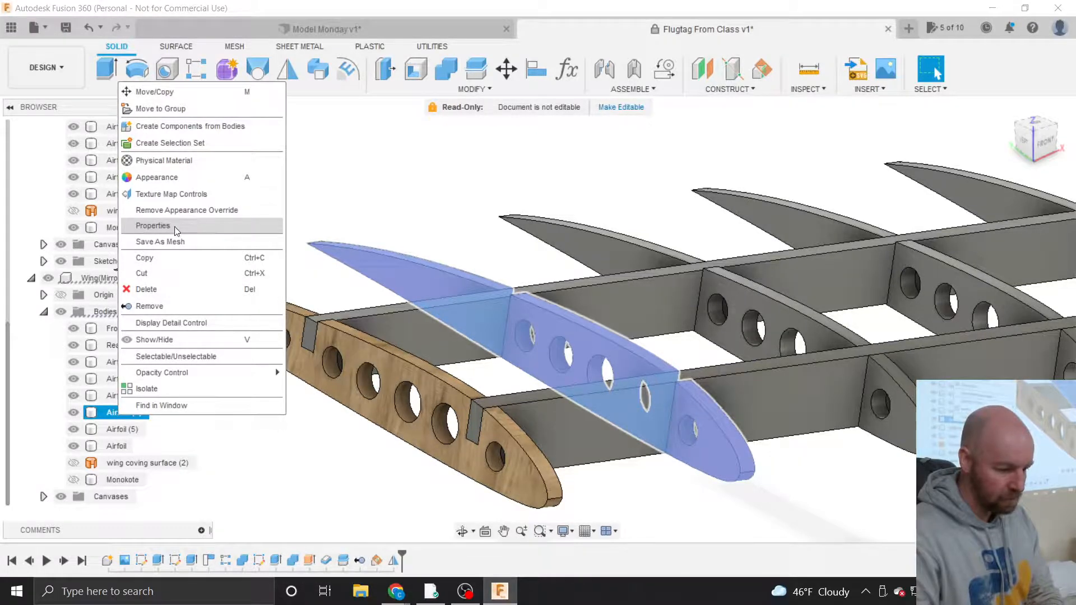
pyautogui.click(268, 226)
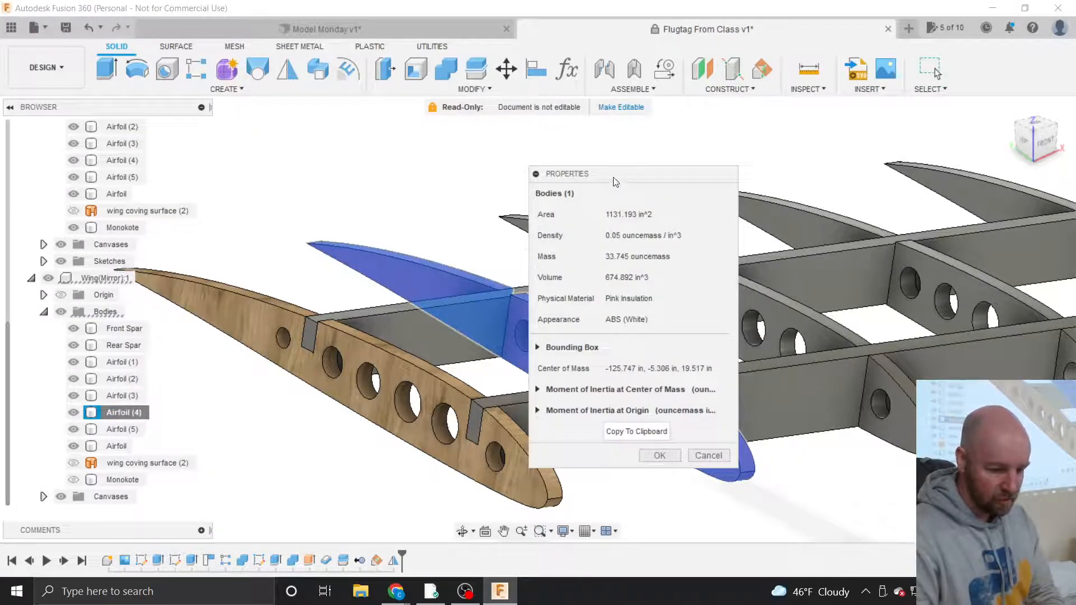
pyautogui.moveTo(617, 180); pyautogui.dragTo(723, 189)
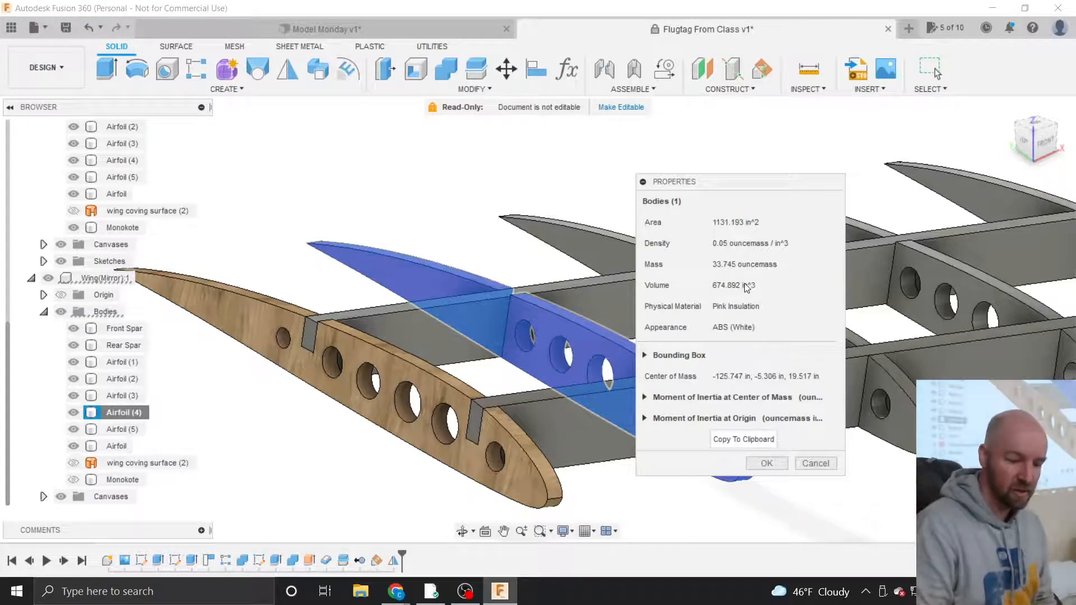
pyautogui.click(807, 464)
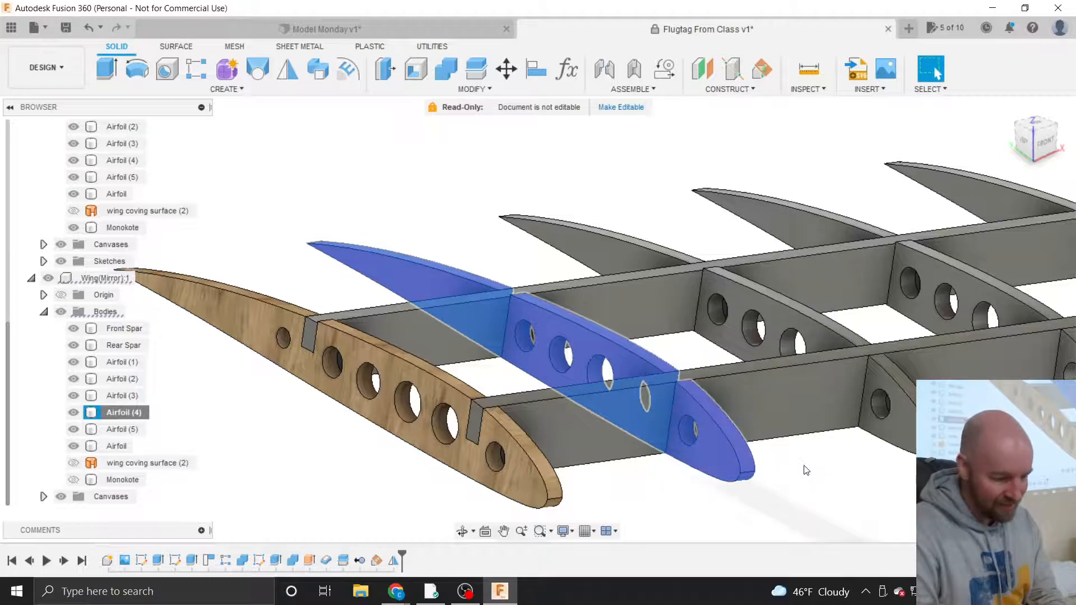
# Assign the Water physical material from the Liquid category to the mirrored wing's third rib from the outer end, Airfoil (3), and finish the material assignment.
pyautogui.click(766, 322)
pyautogui.click(475, 89)
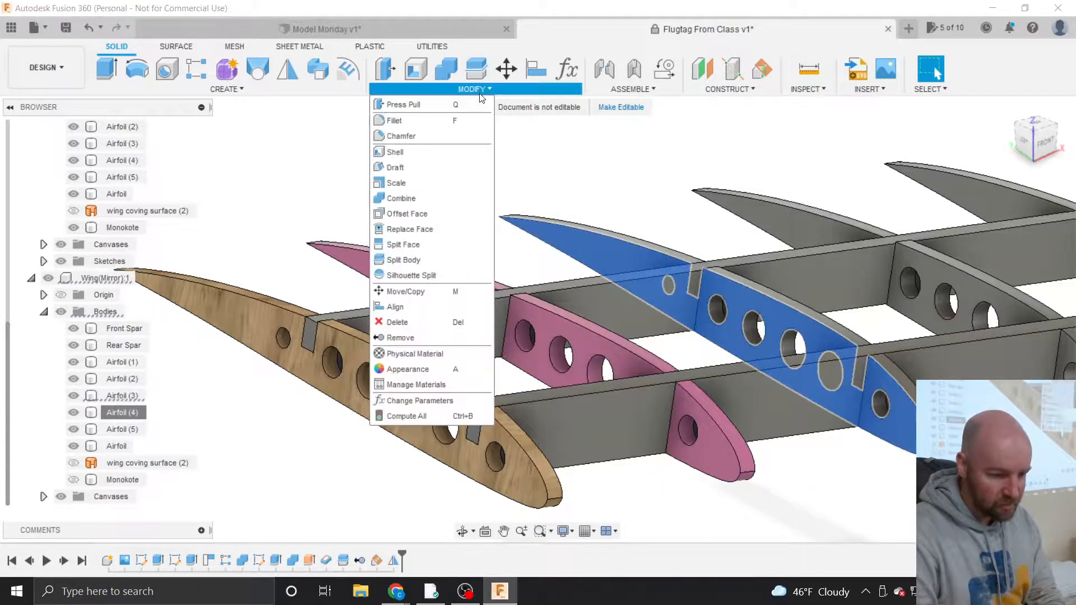
pyautogui.click(443, 357)
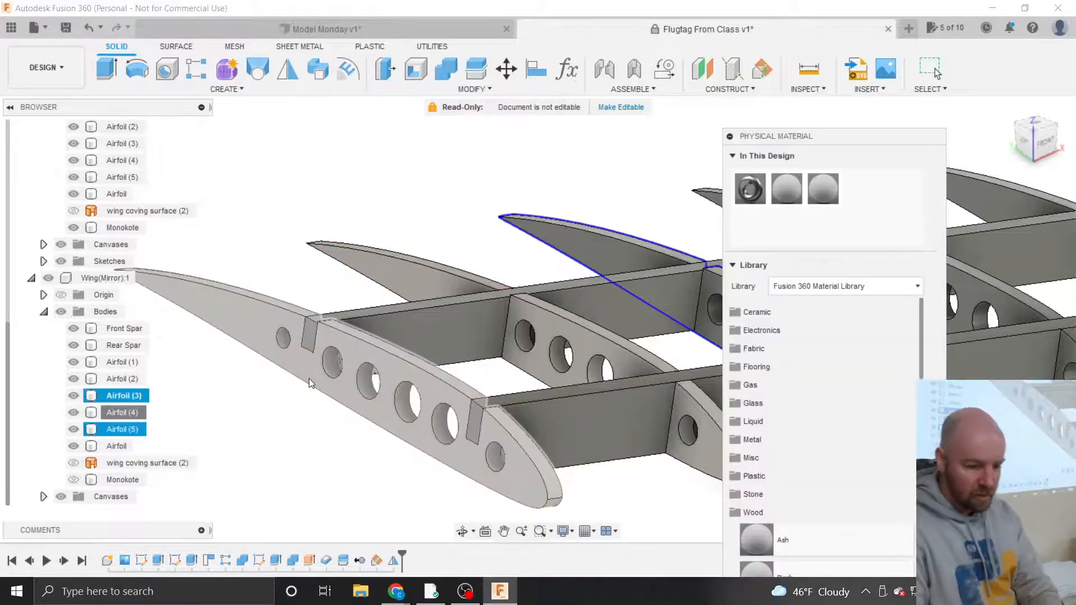
pyautogui.click(754, 513)
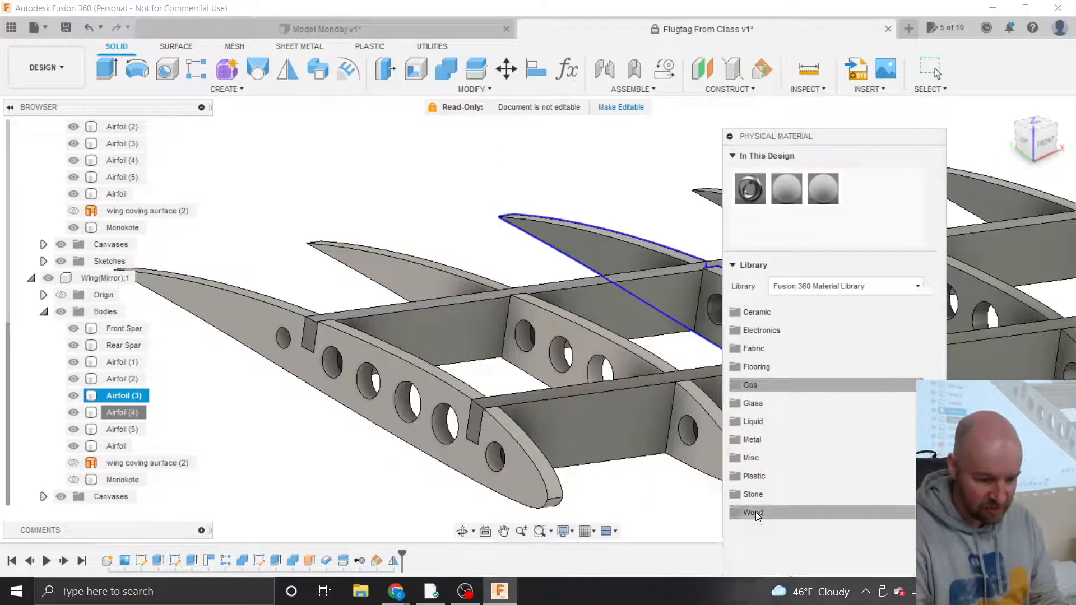
pyautogui.click(757, 420)
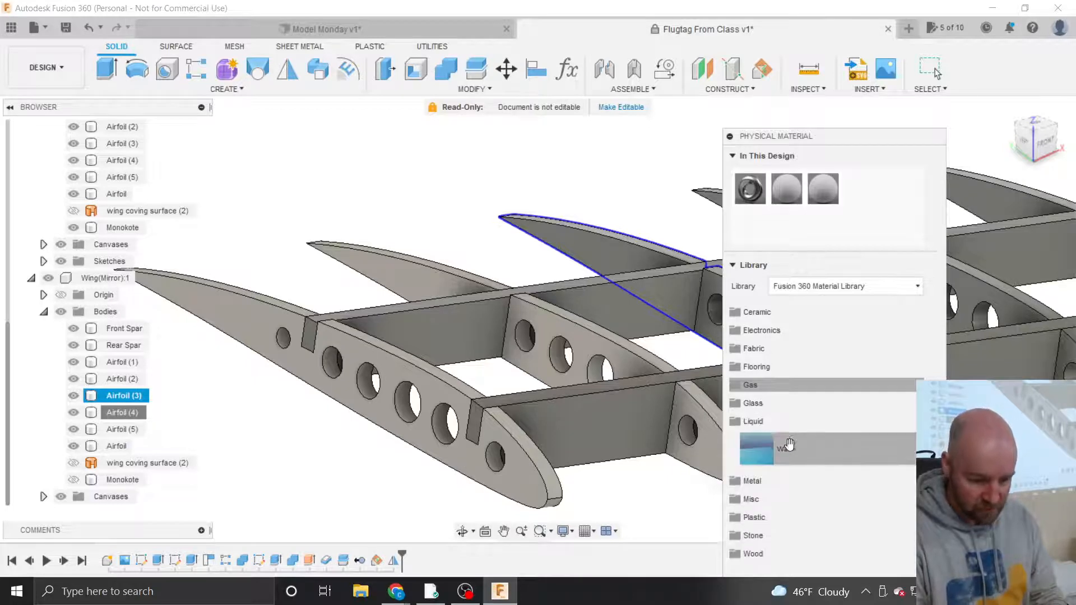
pyautogui.scroll(-3, 357, 433)
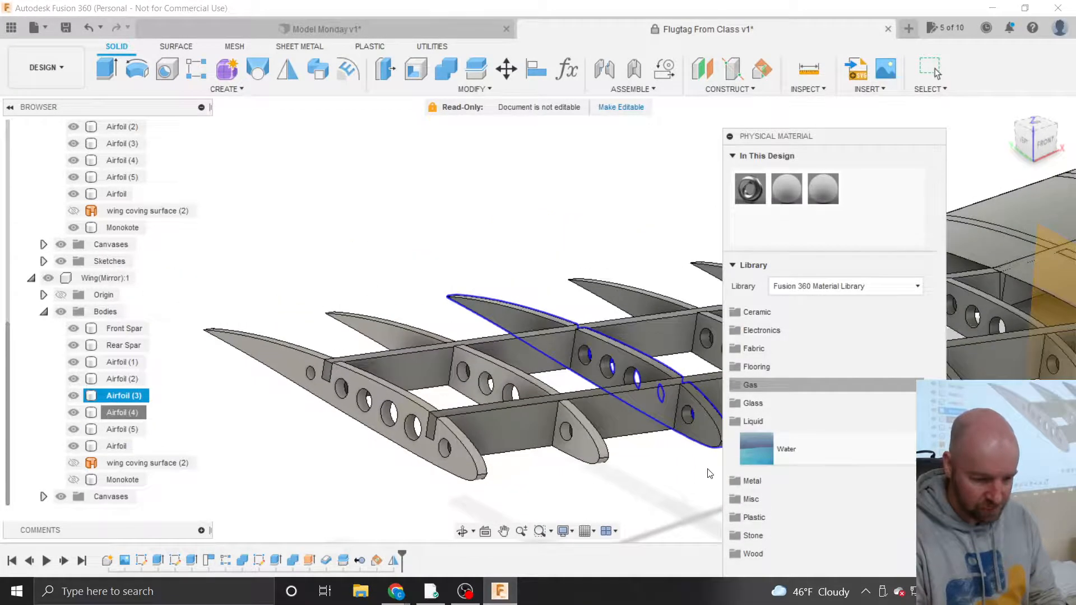
pyautogui.moveTo(765, 448); pyautogui.dragTo(622, 358)
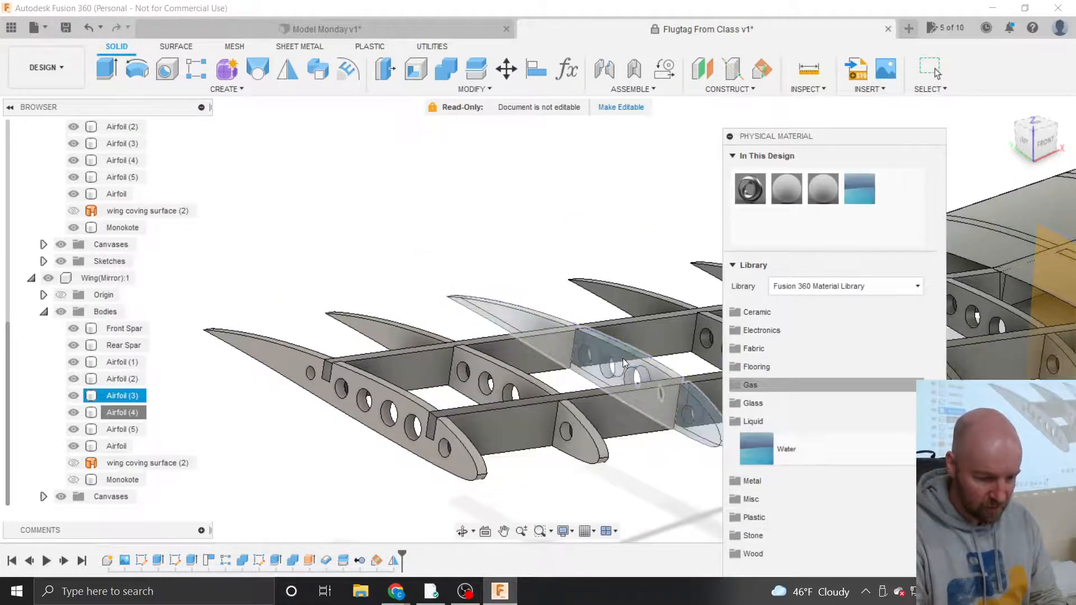
pyautogui.scroll(5, 653, 371)
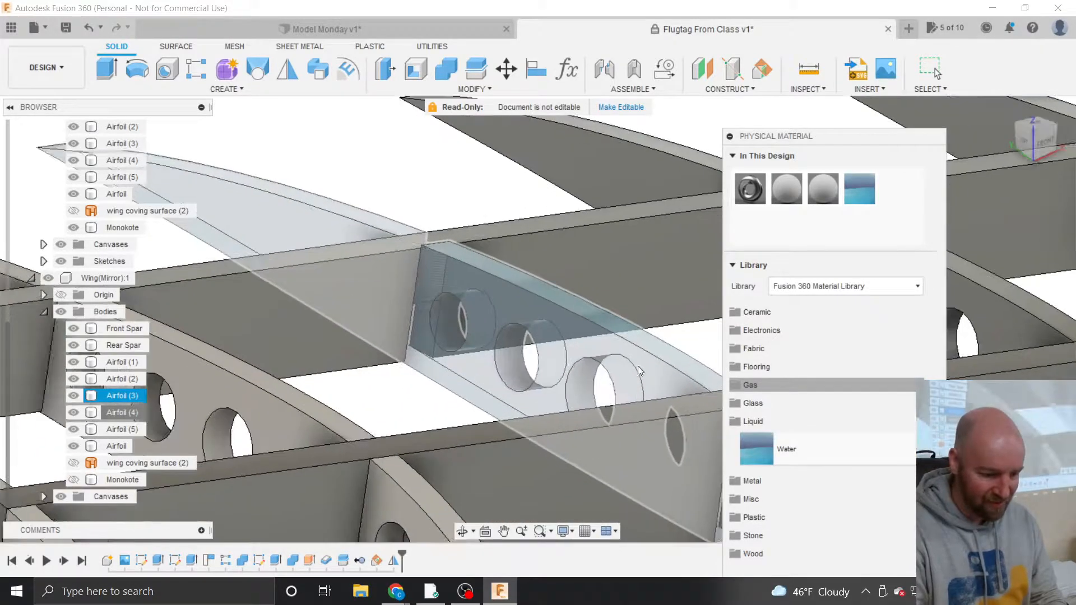
pyautogui.scroll(-5, 567, 360)
pyautogui.press('Escape')
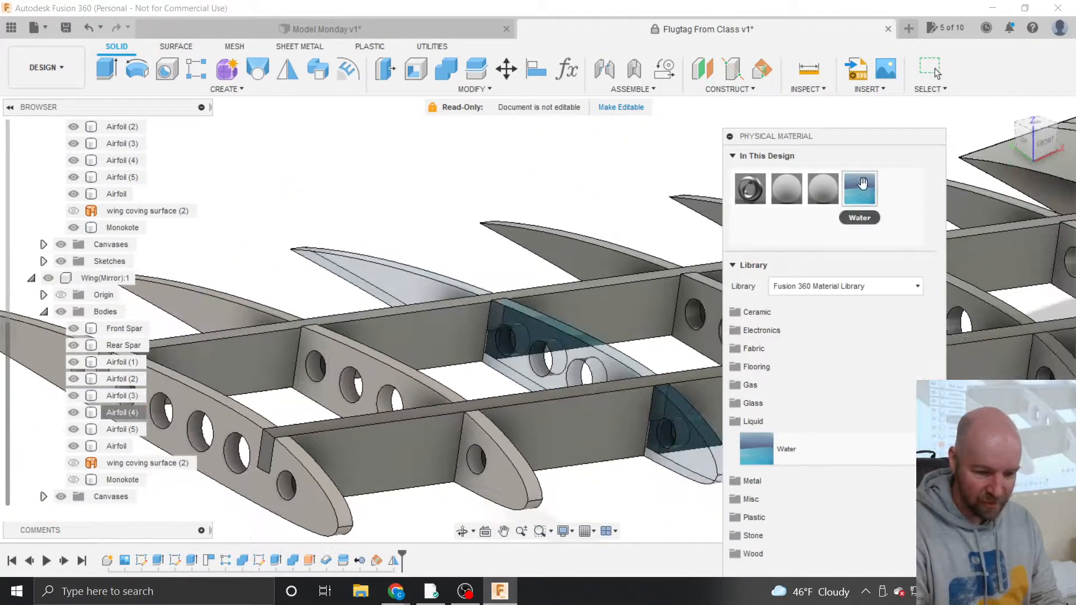
pyautogui.moveTo(846, 140); pyautogui.dragTo(895, 15)
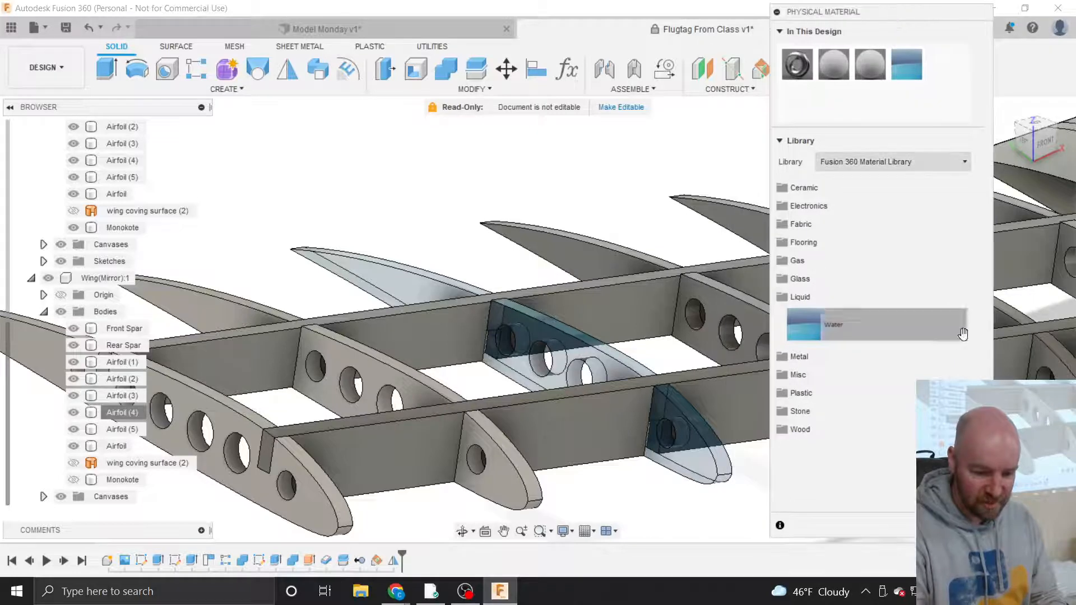
pyautogui.click(966, 524)
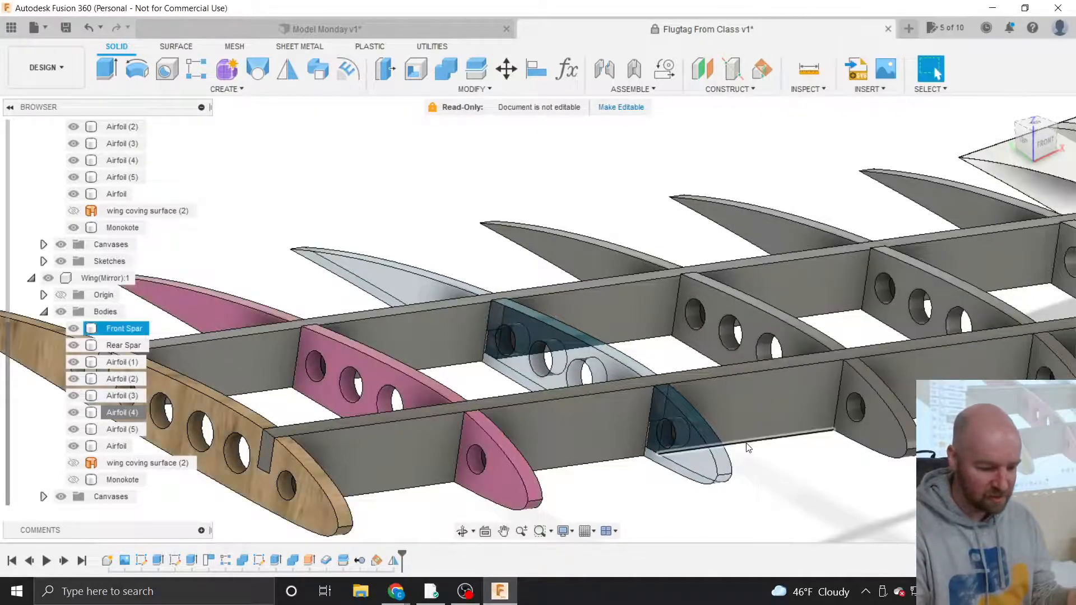
# Check the mass and density of the mirrored wing's water rib, Airfoil (3), in its properties.
pyautogui.click(122, 396)
pyautogui.rightClick(123, 398)
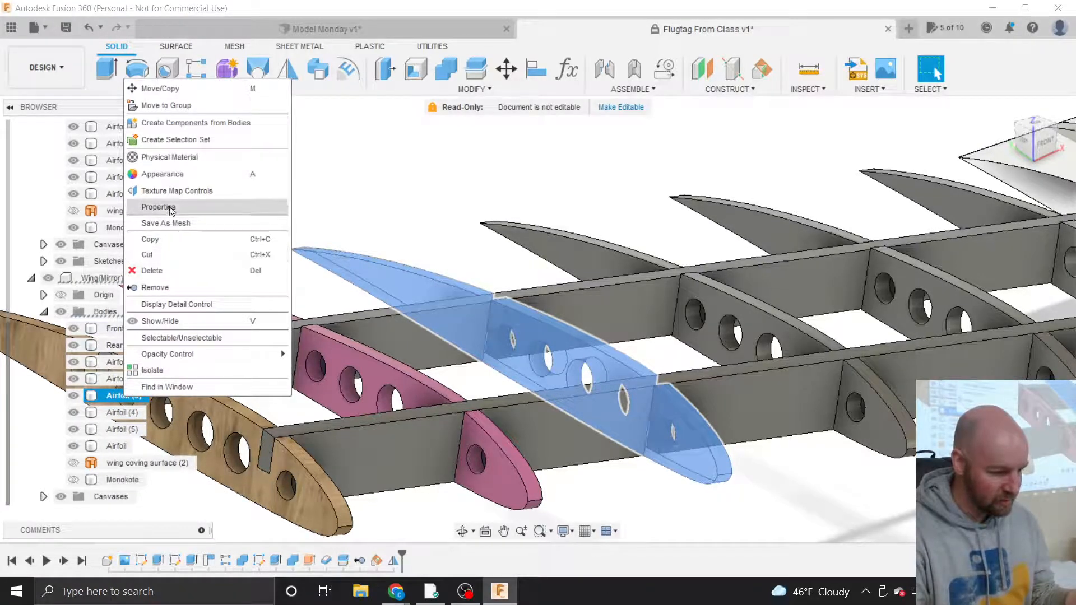
pyautogui.click(158, 207)
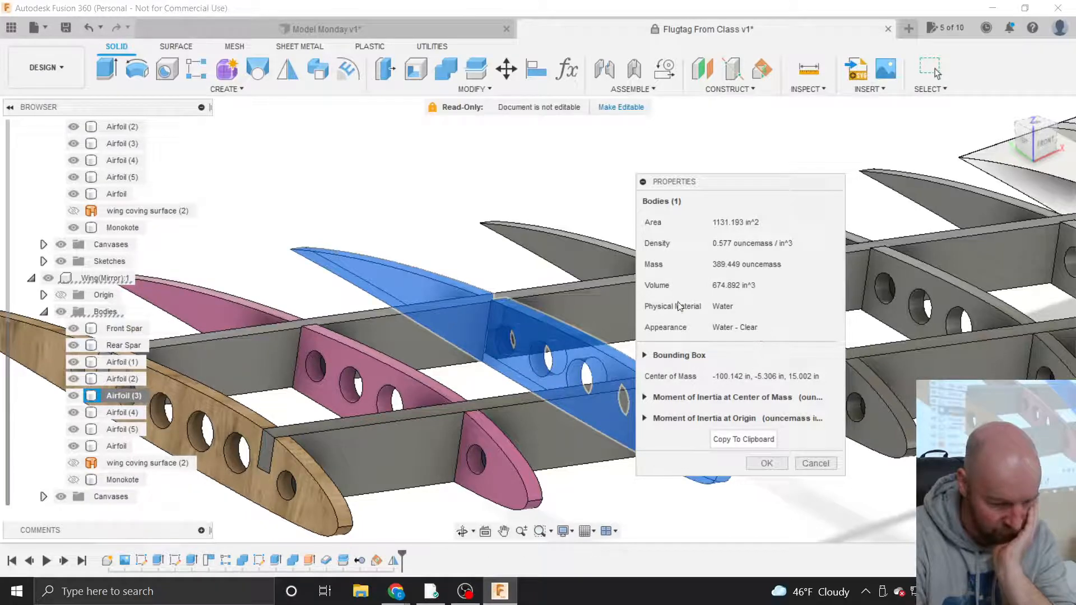
pyautogui.moveTo(690, 184); pyautogui.dragTo(563, 113)
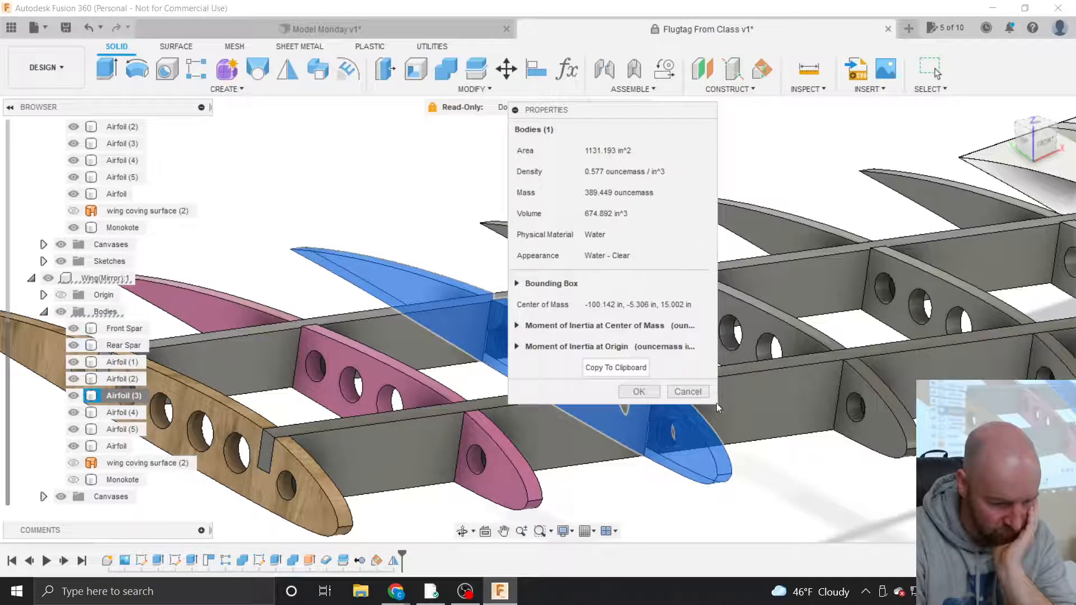
pyautogui.moveTo(717, 404); pyautogui.dragTo(772, 485)
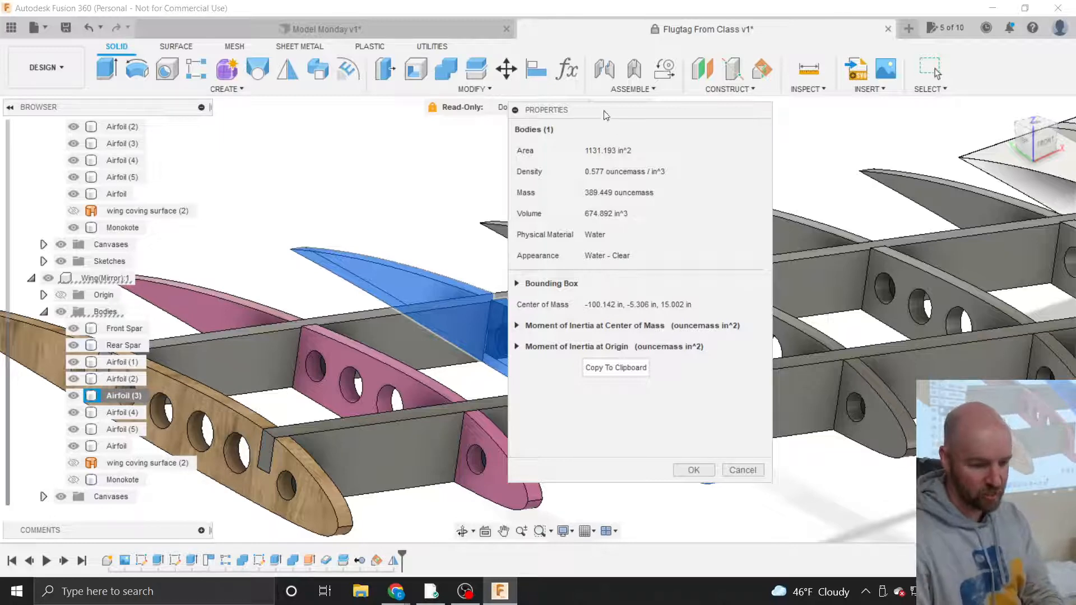
pyautogui.moveTo(605, 114); pyautogui.dragTo(715, 145)
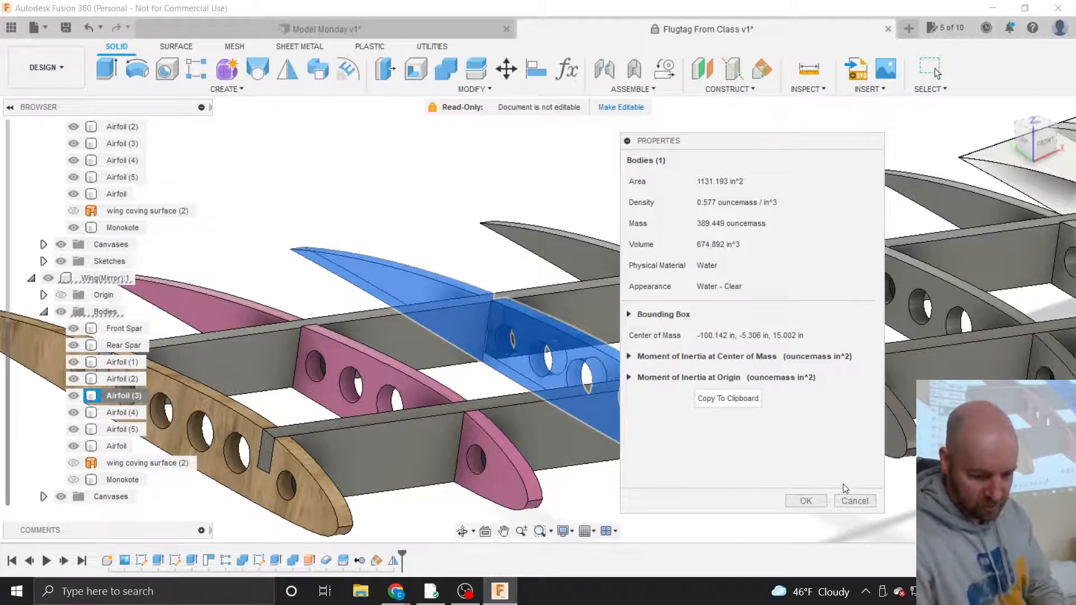
pyautogui.click(854, 500)
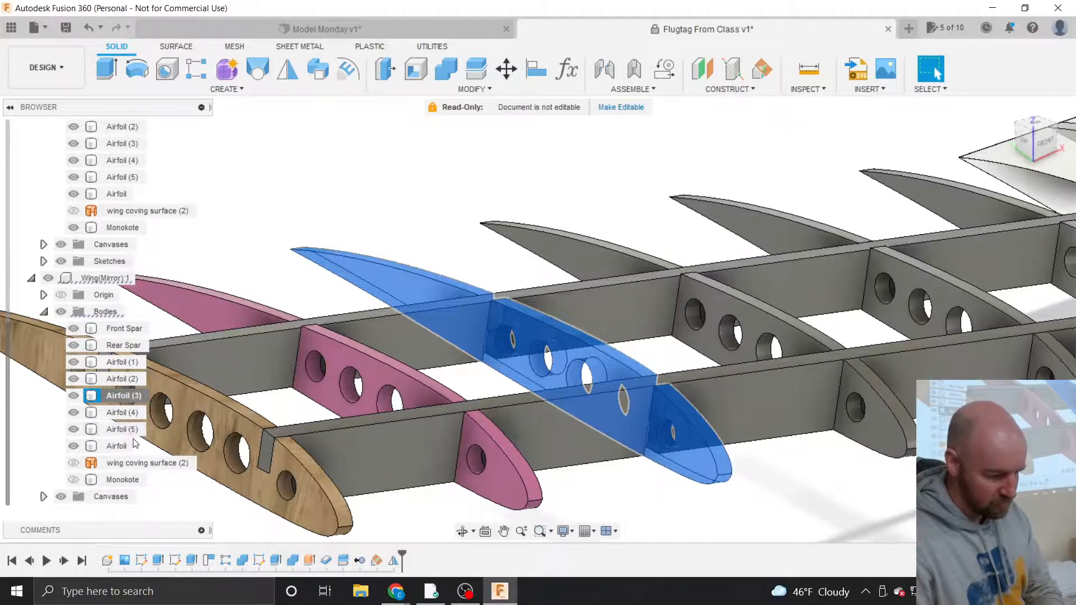
# Review the properties of the mirrored wing's outermost wooden rib, Airfoil (5), to compare its mass with the water rib.
pyautogui.click(320, 516)
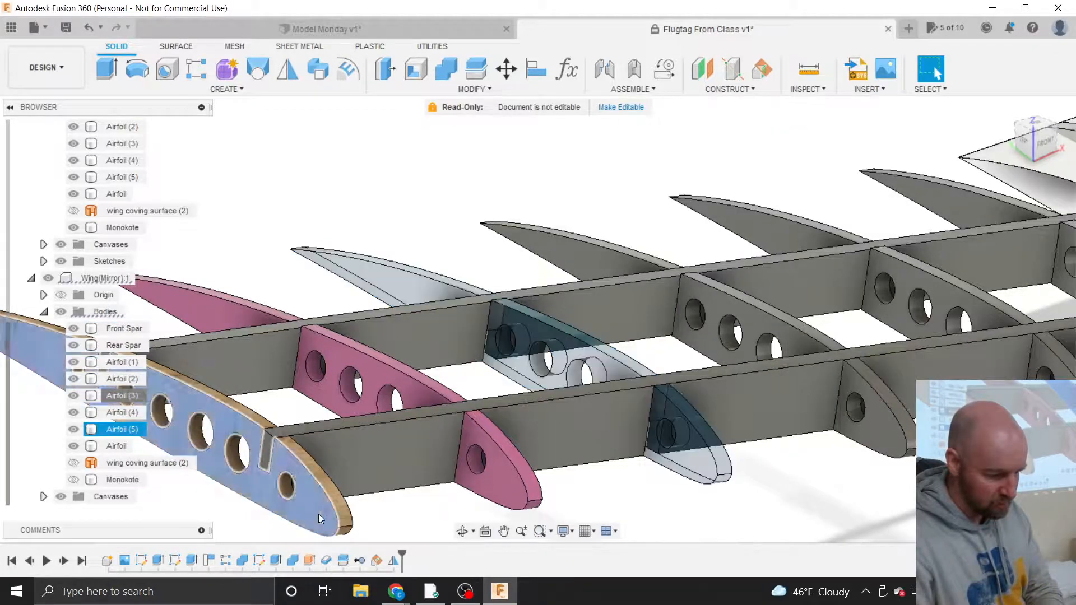
pyautogui.rightClick(132, 436)
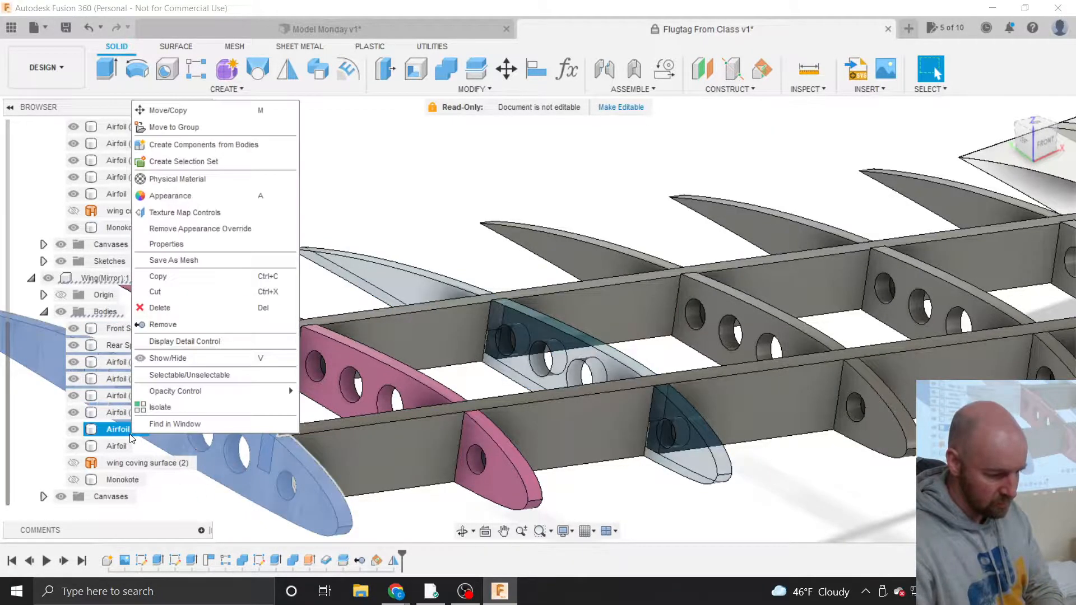
pyautogui.click(188, 247)
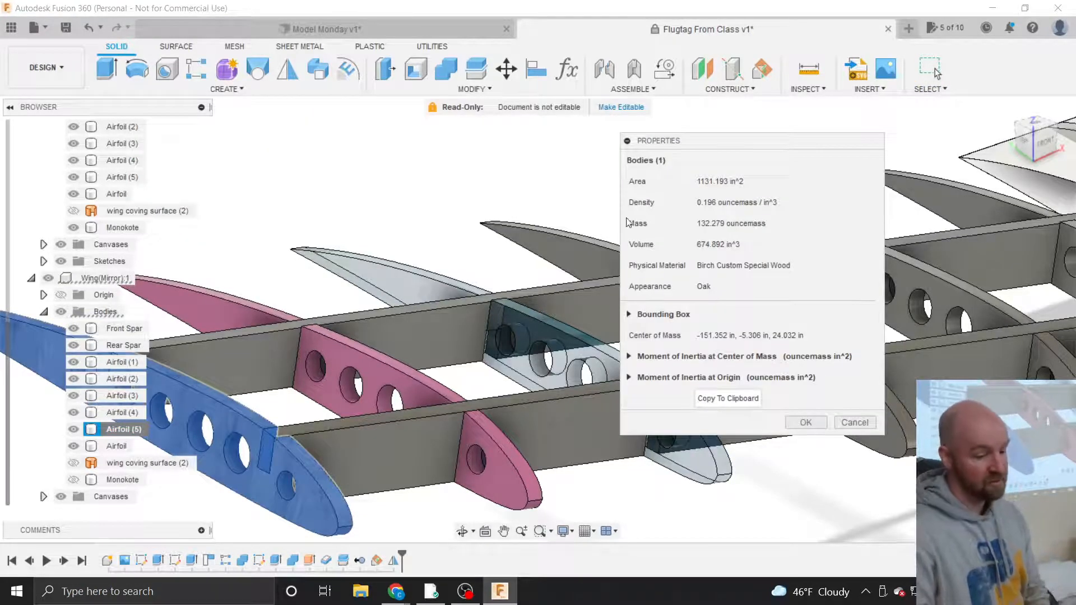
pyautogui.click(854, 423)
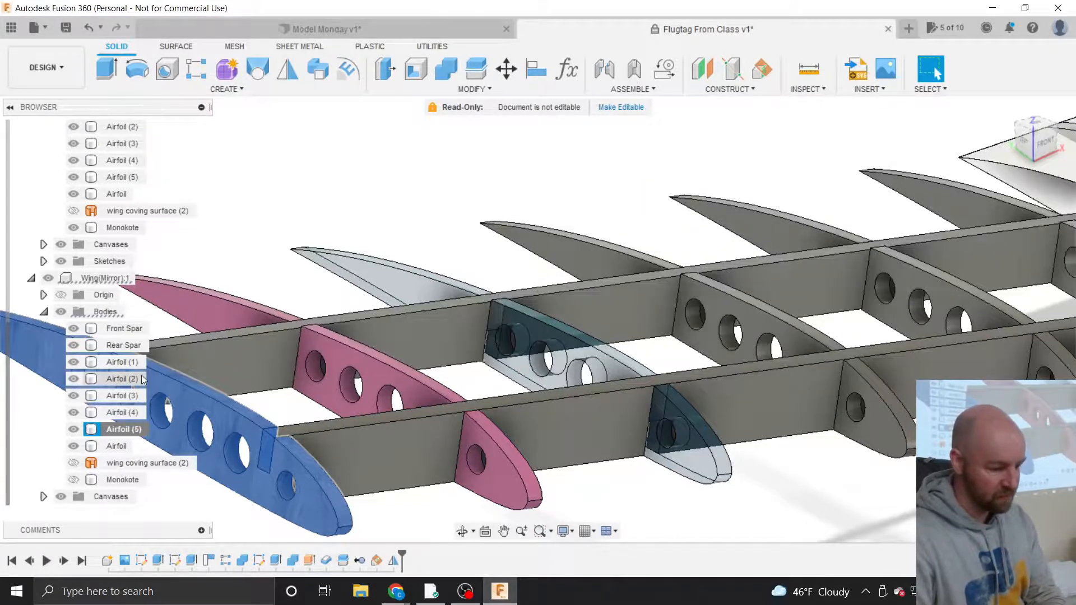
# Show the Monokote body of the mirrored wing and clear the selection.
pyautogui.click(74, 479)
pyautogui.click(315, 419)
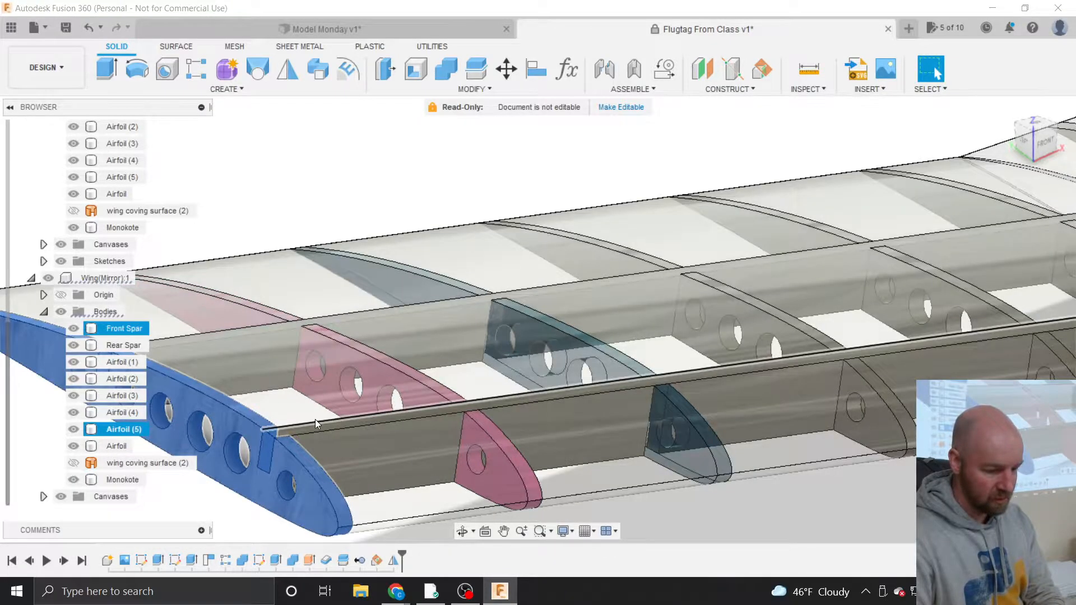
pyautogui.scroll(-5, 314, 419)
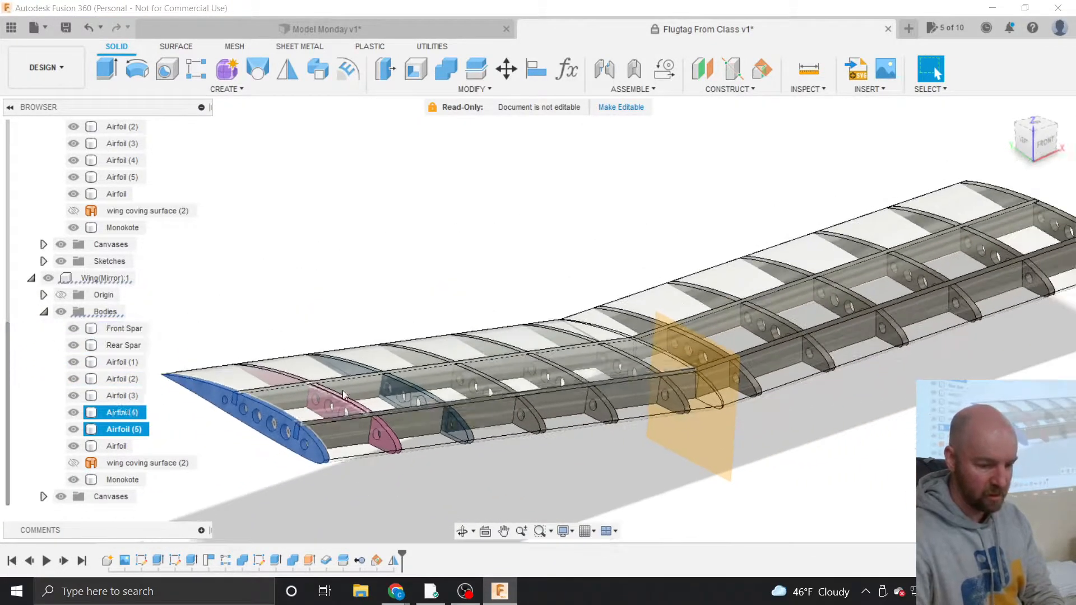
pyautogui.keyDown('ctrl'); pyautogui.click(343, 394); pyautogui.keyUp('ctrl')
pyautogui.scroll(-3, 261, 433)
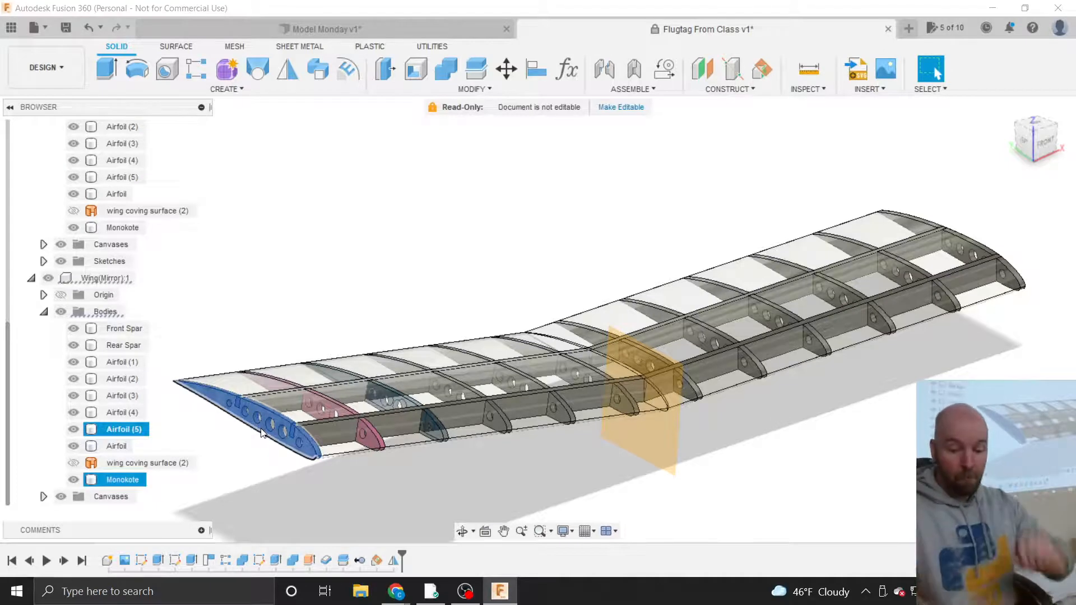
pyautogui.click(261, 433)
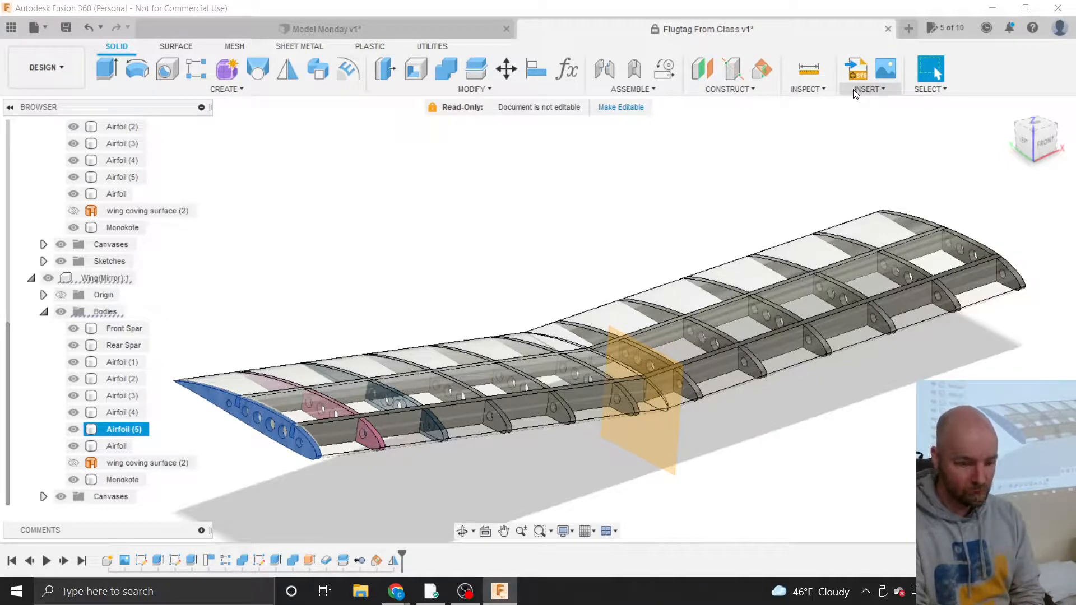
pyautogui.click(473, 220)
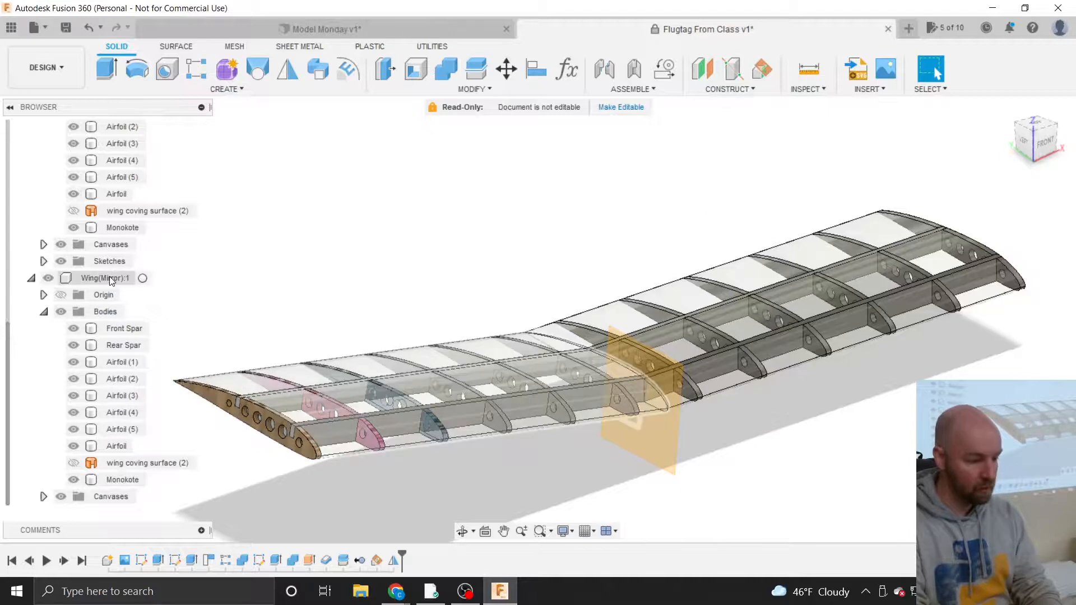
# Select the whole Flugtag From Class design and add a center of mass marker for it.
pyautogui.scroll(5, 109, 276)
pyautogui.doubleClick(102, 128)
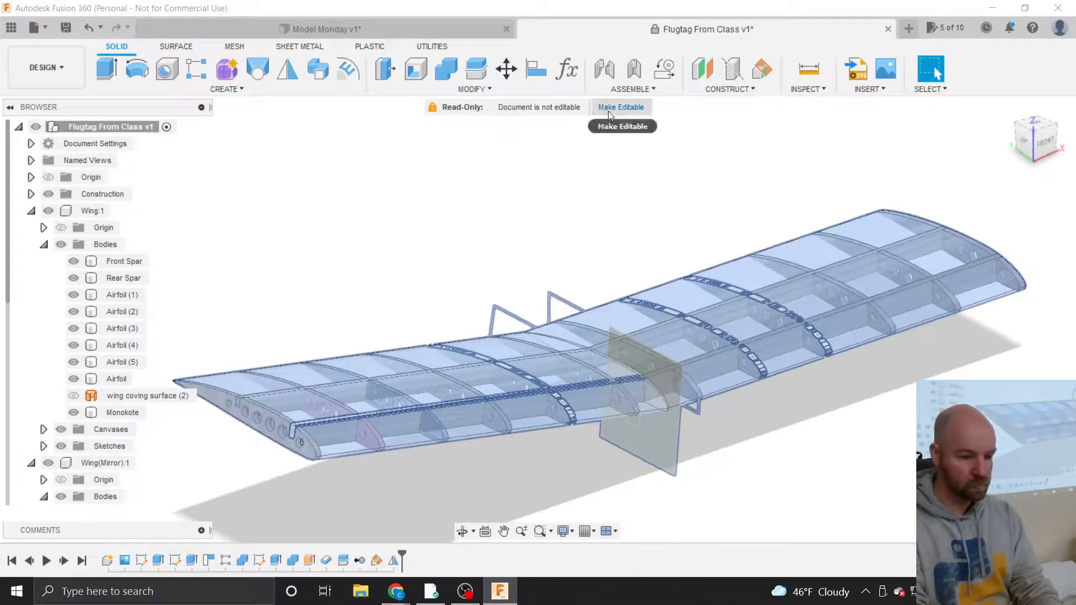
pyautogui.click(818, 91)
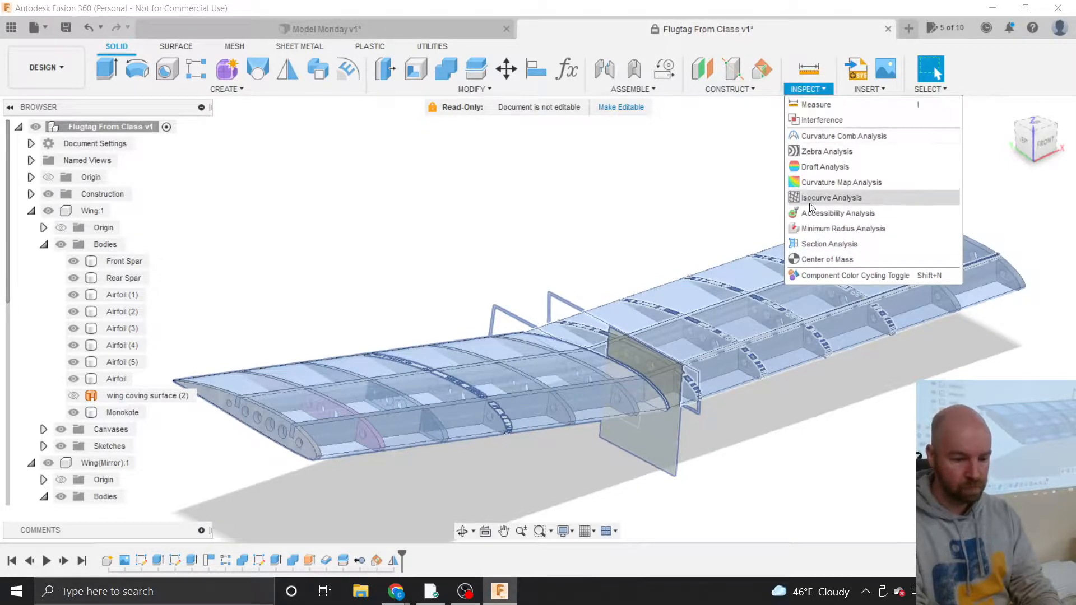
pyautogui.click(847, 261)
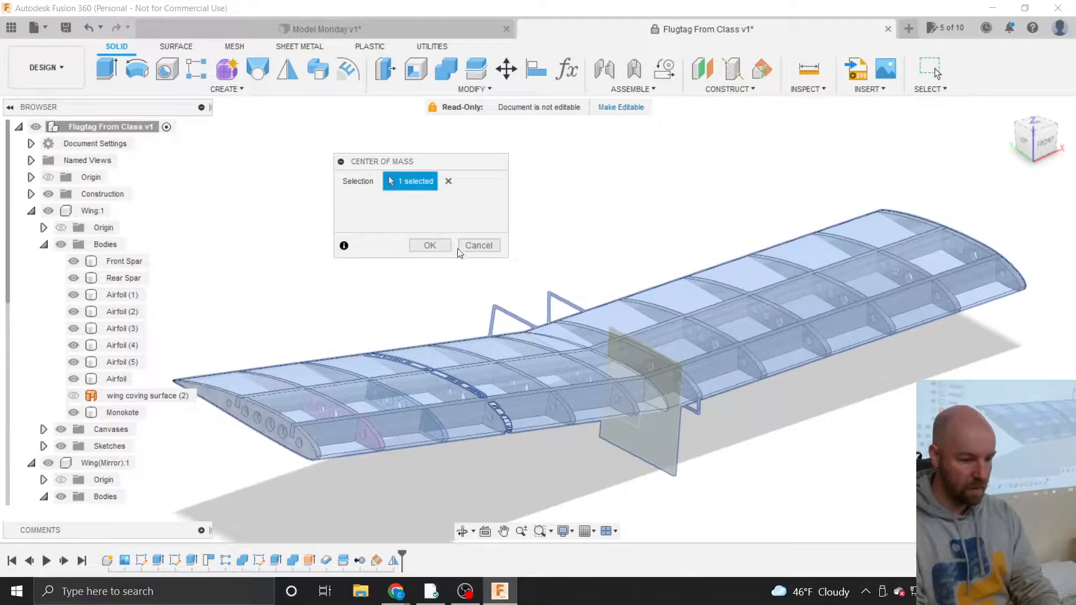
pyautogui.click(429, 245)
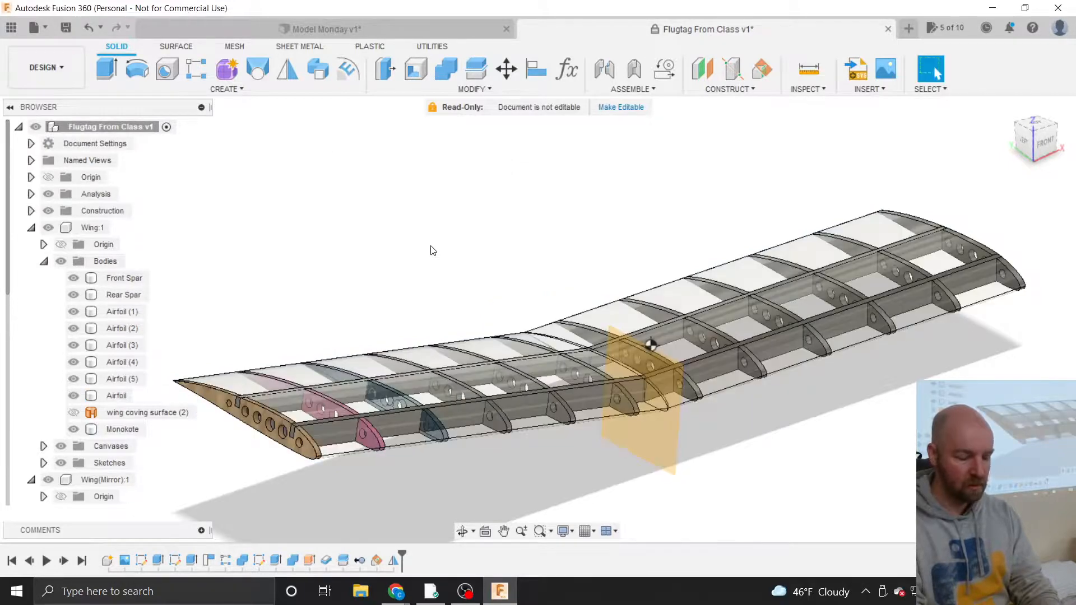
# Examine the center of mass marker's position relative to the mid-plane between the two wings from the front and at an angle.
pyautogui.click(1045, 140)
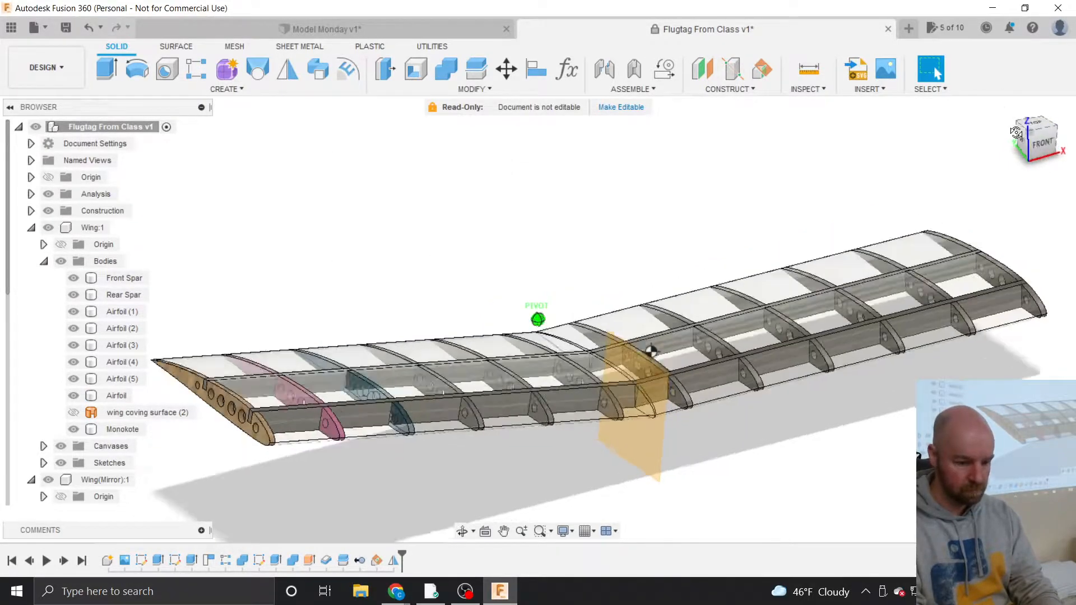
pyautogui.moveTo(1051, 135); pyautogui.dragTo(1043, 132)
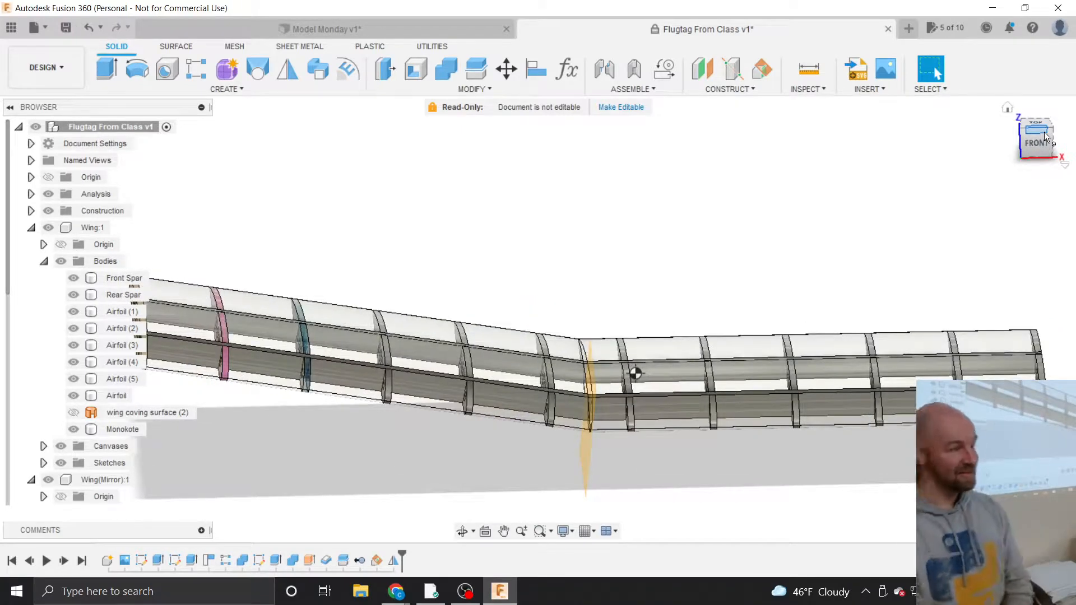
pyautogui.scroll(-2, 902, 459)
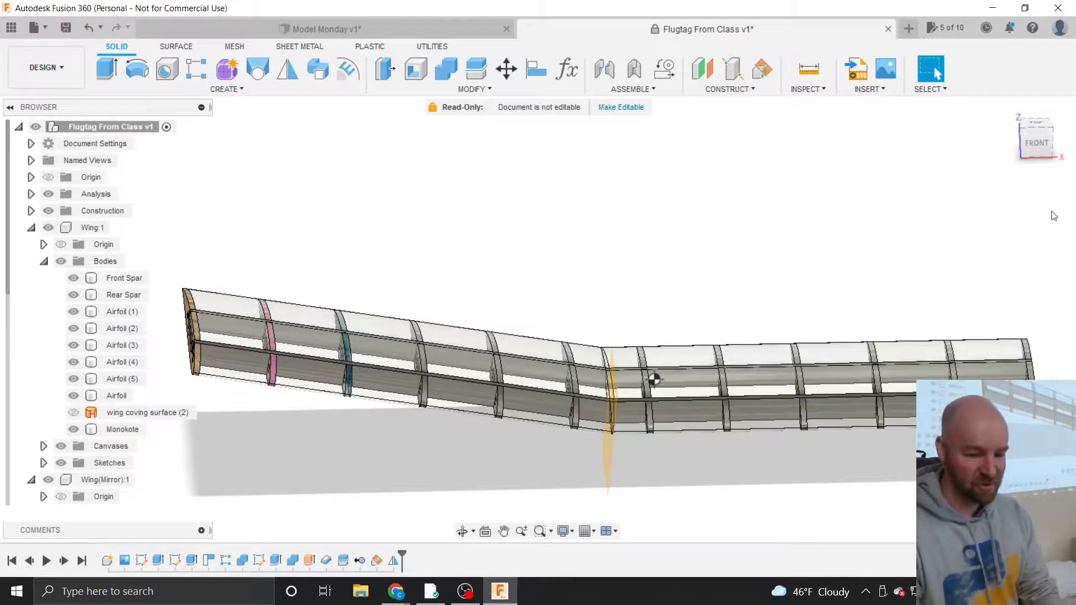
pyautogui.moveTo(1033, 144); pyautogui.dragTo(1048, 167)
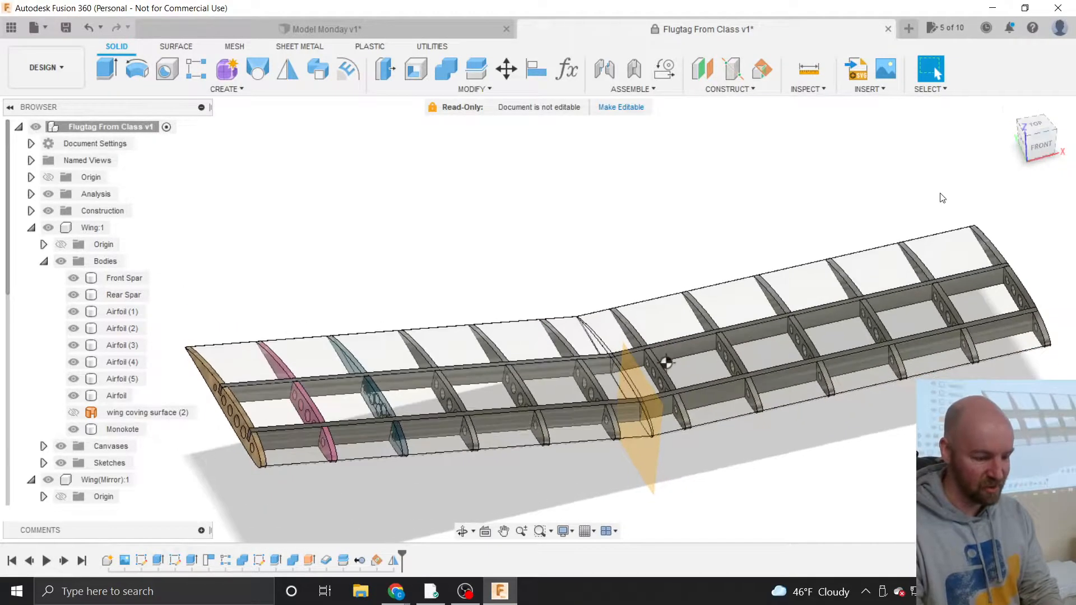
pyautogui.scroll(-2, 942, 198)
# Assign the Pink Insulation physical material to all six ribs of the original wing, Airfoil and Airfoil (1) through Airfoil (5).
pyautogui.scroll(5, 419, 397)
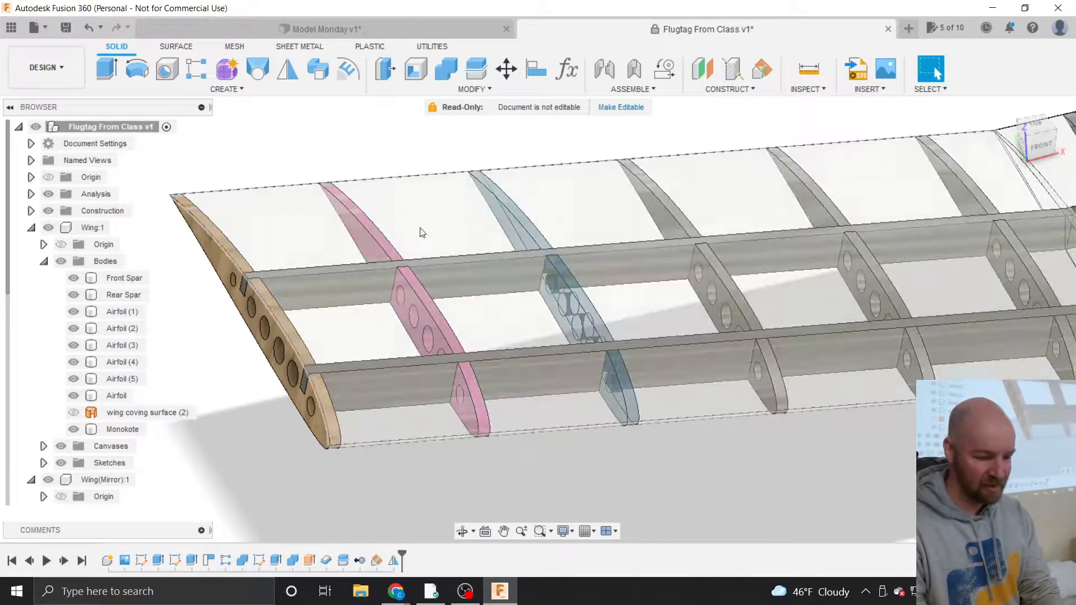
pyautogui.click(472, 87)
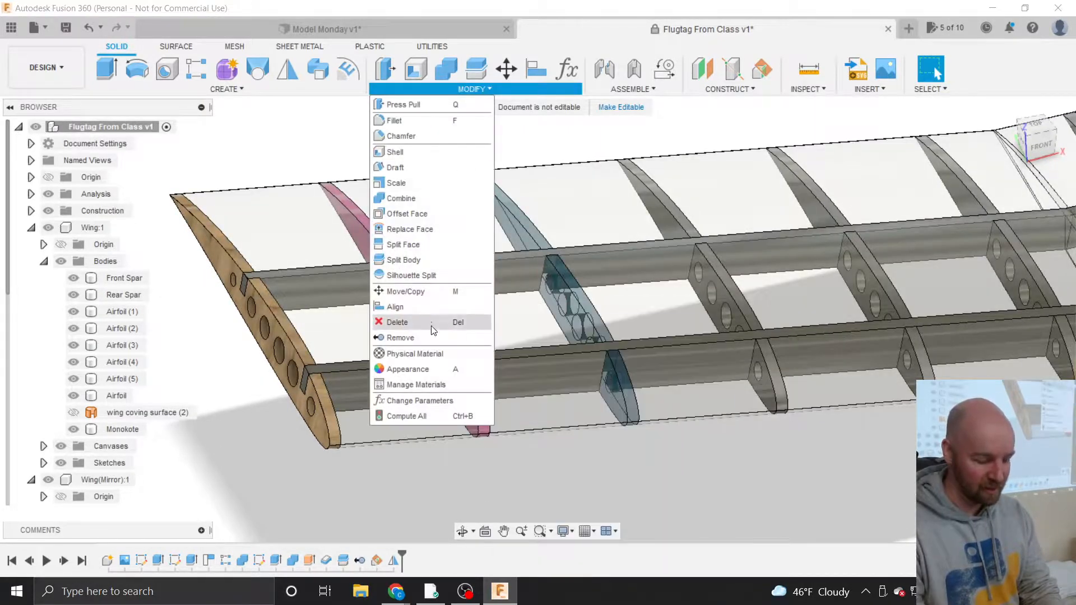
pyautogui.click(428, 354)
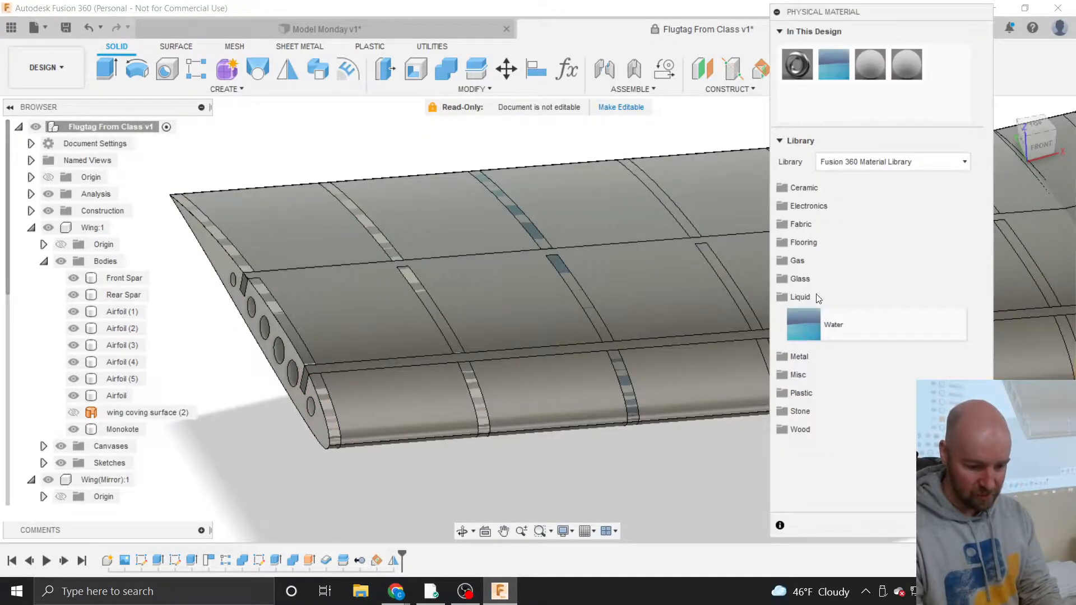
pyautogui.click(816, 296)
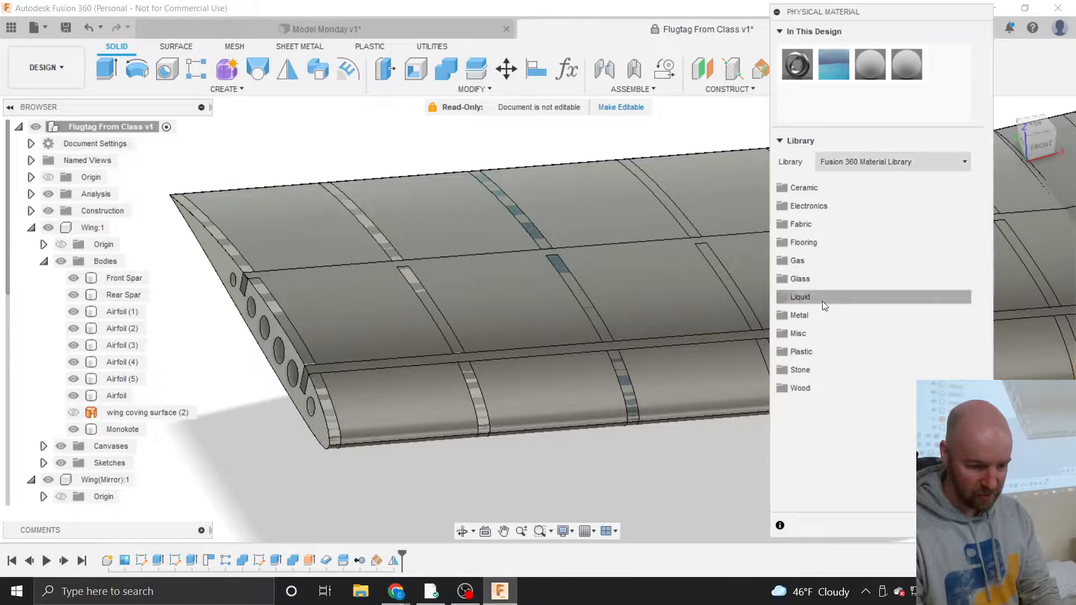
pyautogui.click(109, 393)
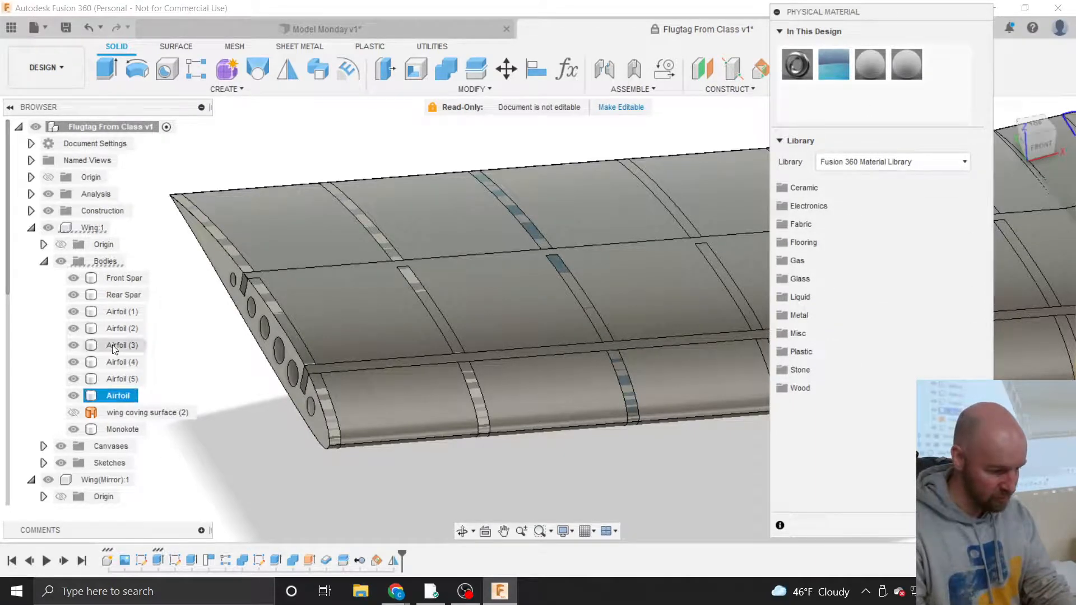
pyautogui.keyDown('shift'); pyautogui.click(113, 313); pyautogui.keyUp('shift')
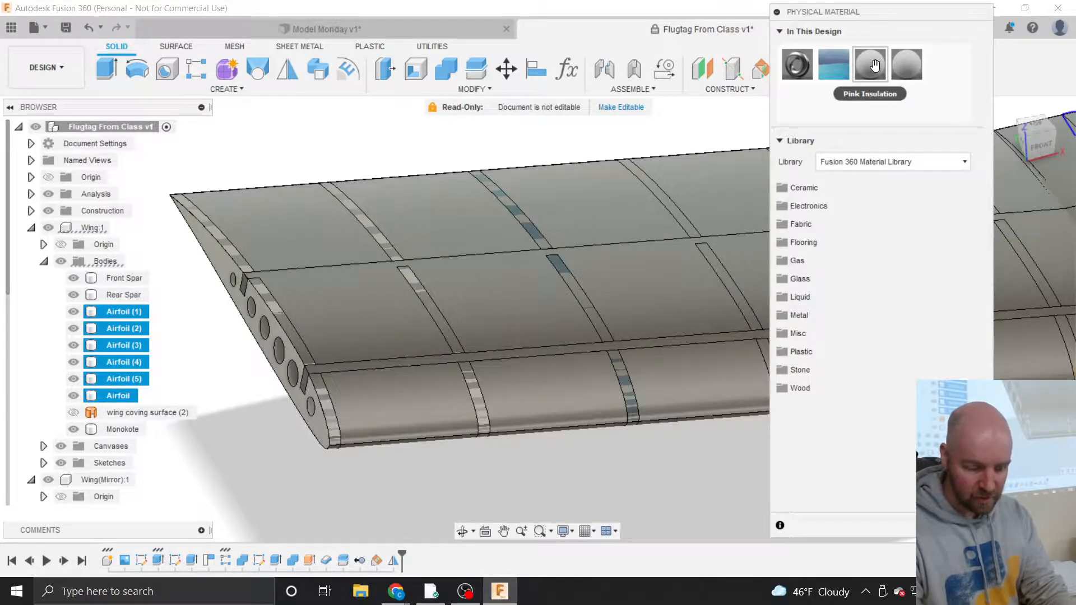
pyautogui.moveTo(870, 66); pyautogui.dragTo(99, 311)
pyautogui.click(82, 384)
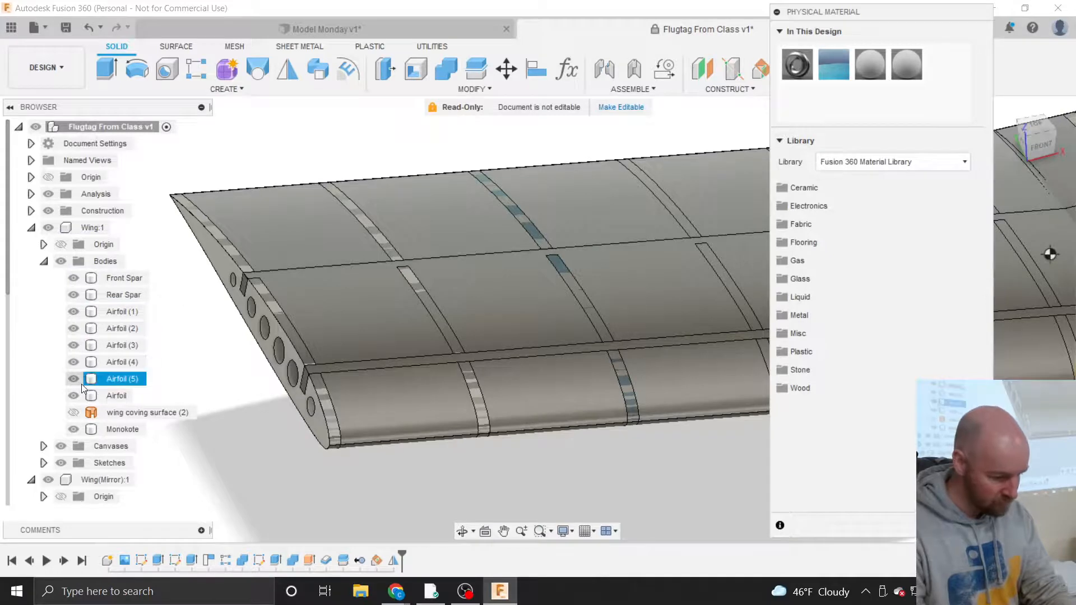
# Assign Pink Insulation to the mirrored wing's six ribs, Airfoil and Airfoil (1) through (5), and finish the material assignment.
pyautogui.scroll(-3, 82, 384)
pyautogui.click(117, 446)
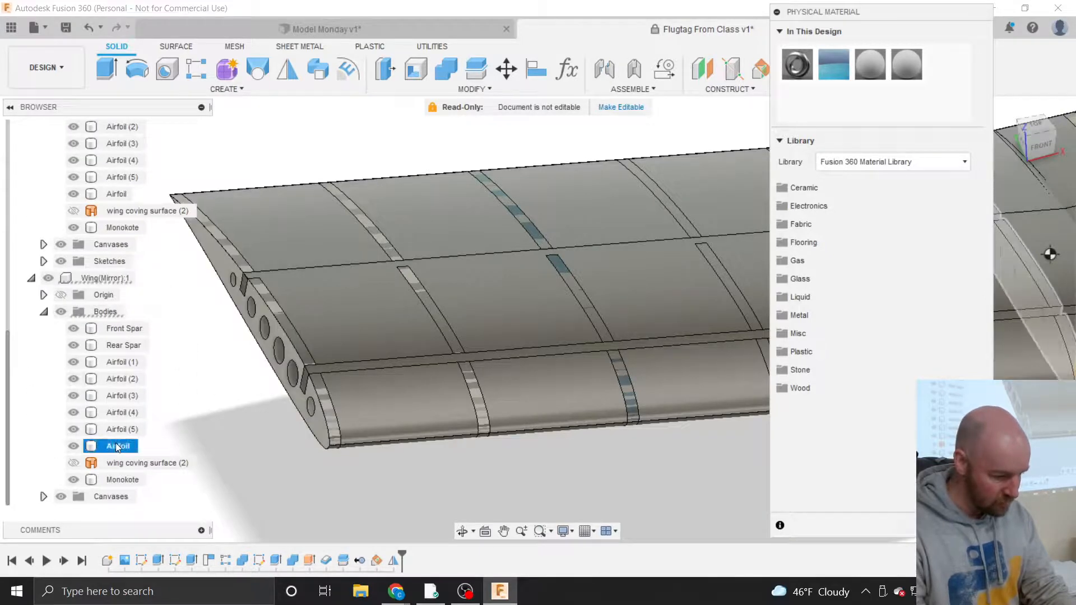
pyautogui.keyDown('shift'); pyautogui.click(117, 362); pyautogui.keyUp('shift')
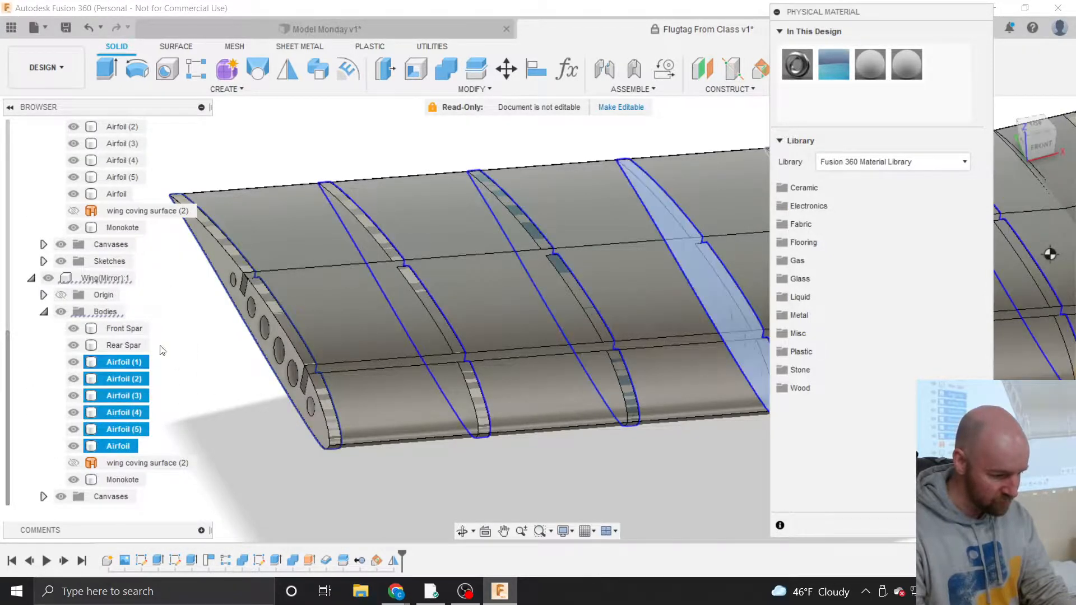
pyautogui.moveTo(869, 63); pyautogui.dragTo(583, 173)
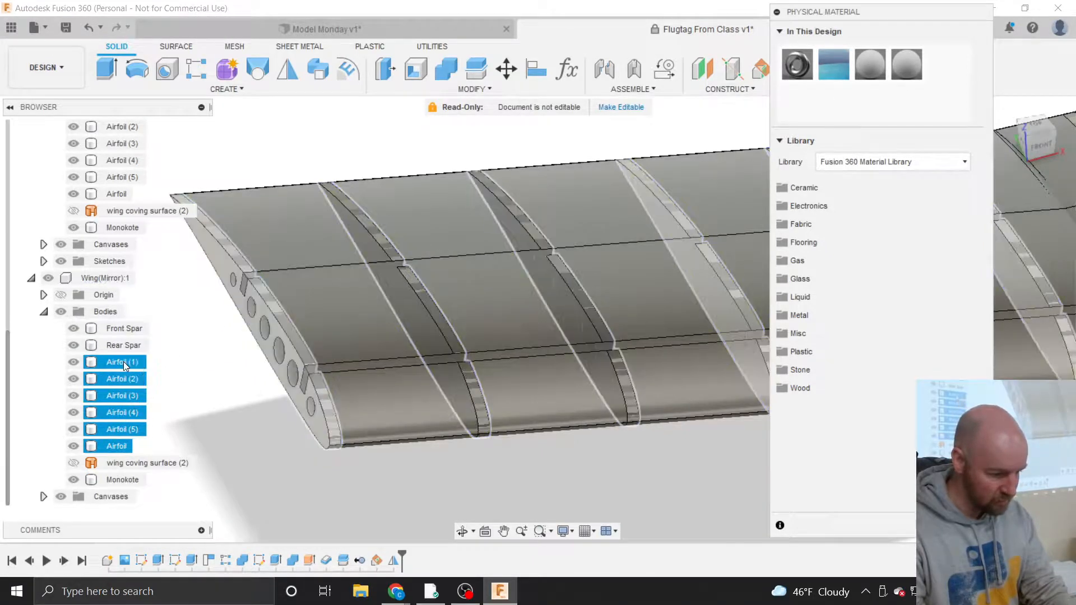
pyautogui.press('Escape')
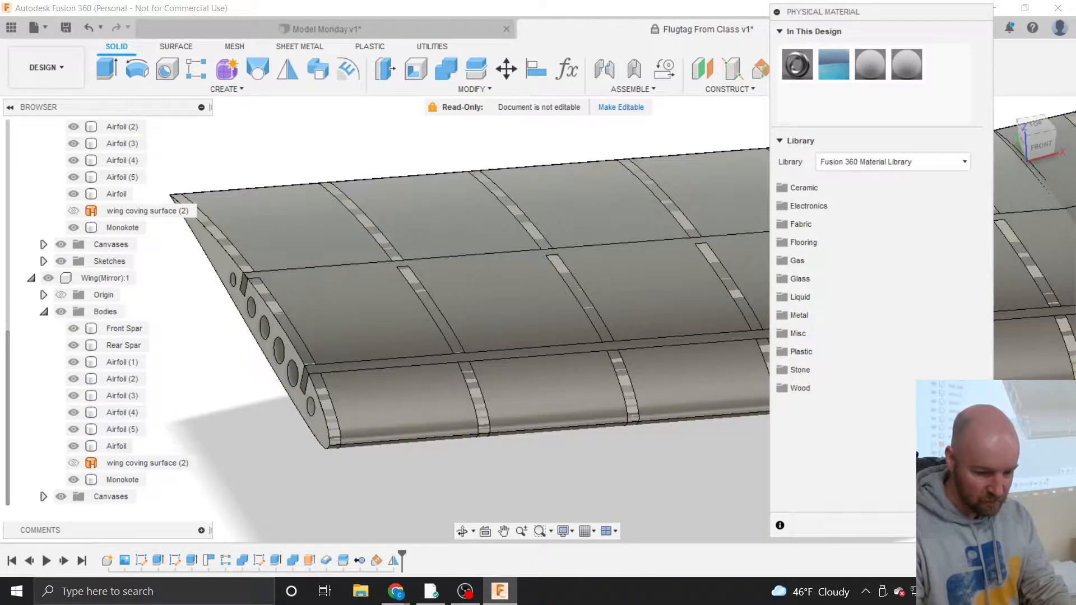
pyautogui.press('Escape')
# Examine from the front where the center of mass marker sits across the span of both wings.
pyautogui.scroll(-2, 416, 465)
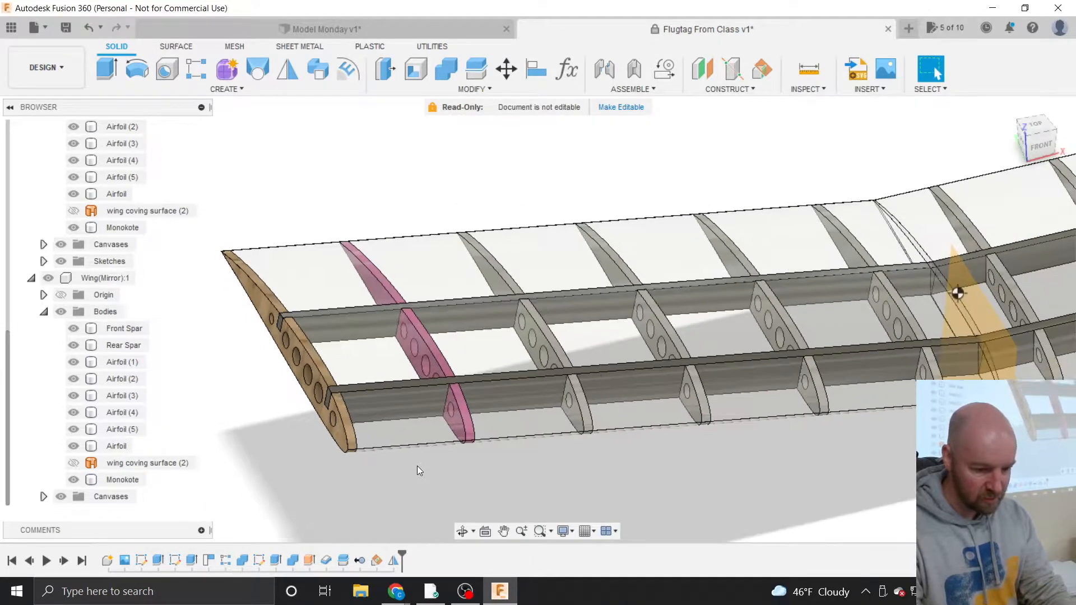
pyautogui.scroll(-1, 416, 465)
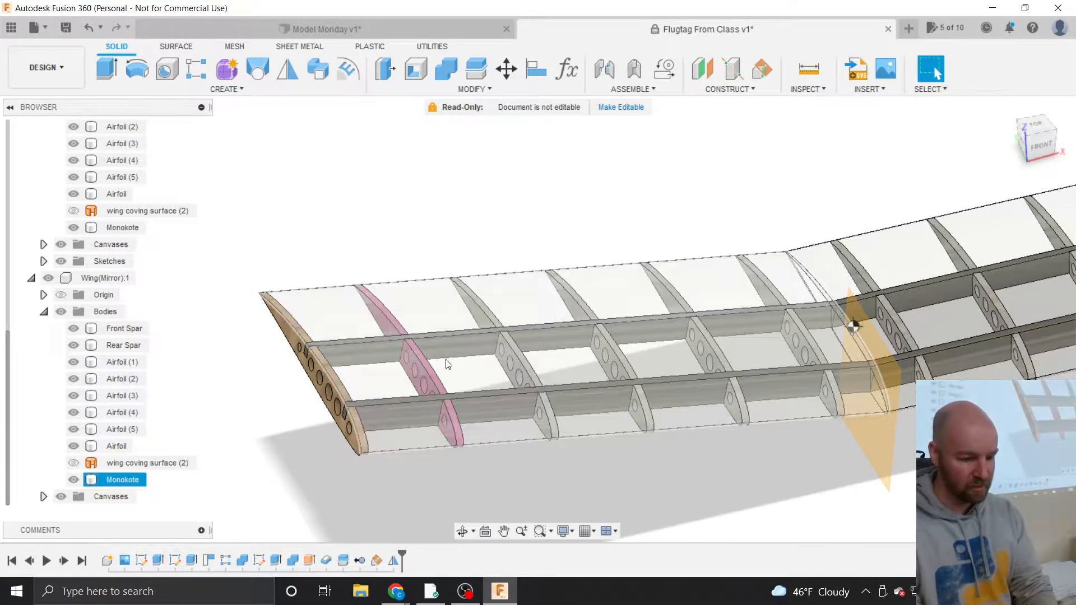
pyautogui.scroll(-1, 447, 364)
pyautogui.moveTo(1026, 146); pyautogui.dragTo(1017, 145)
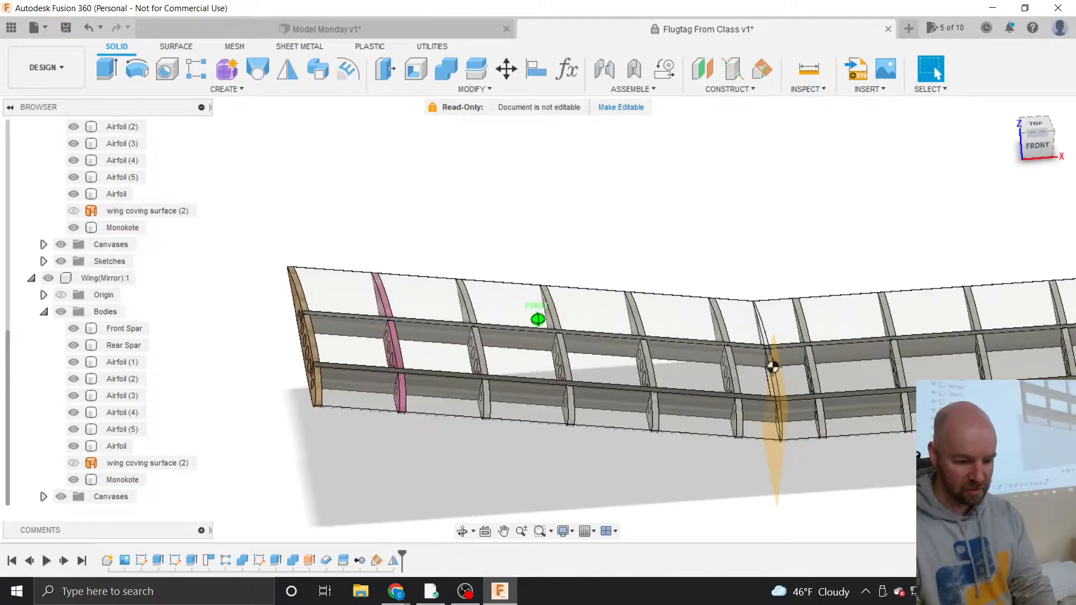
pyautogui.keyDown('shift'); pyautogui.moveTo(772, 367); pyautogui.dragTo(762, 331, button='middle'); pyautogui.keyUp('shift')
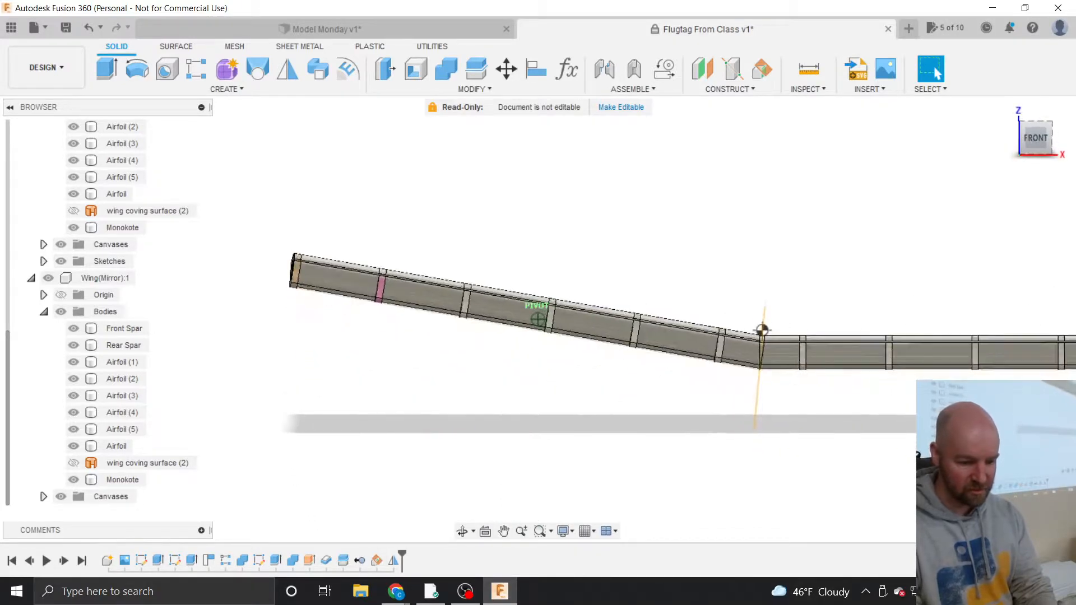
pyautogui.scroll(-2, 396, 353)
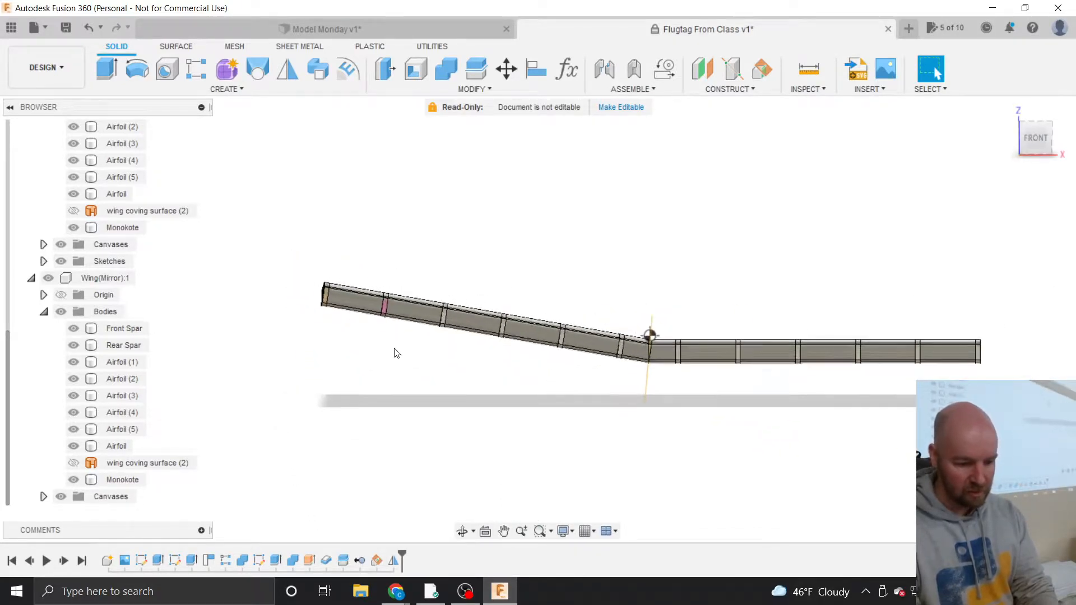
# Inspect the wing pair from the right side to see where the center of mass lies along the airfoil chord.
pyautogui.moveTo(1036, 142); pyautogui.dragTo(874, 140)
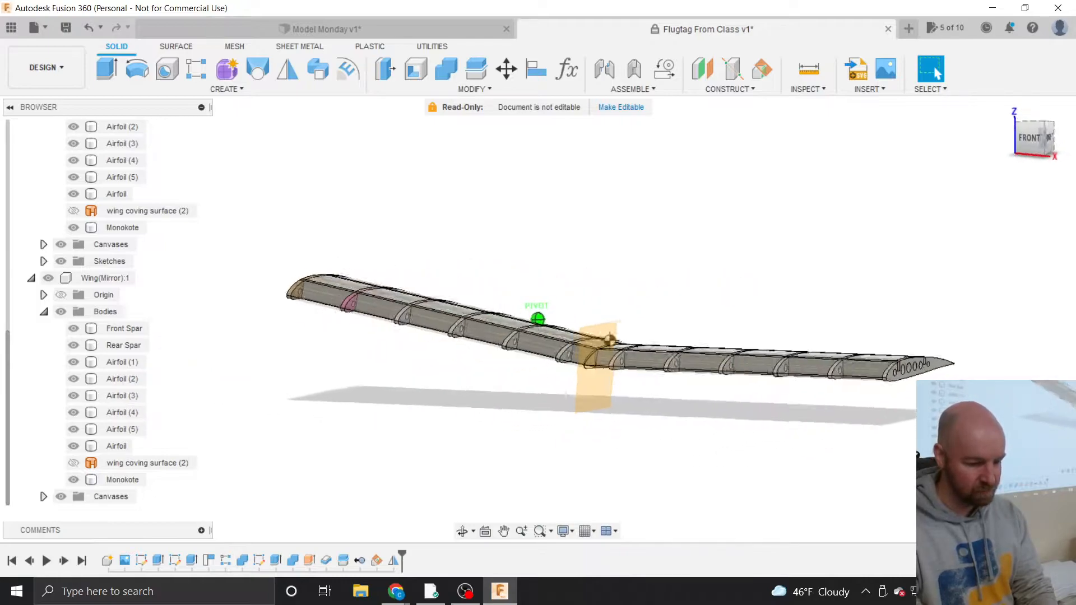
pyautogui.moveTo(609, 340); pyautogui.dragTo(516, 380)
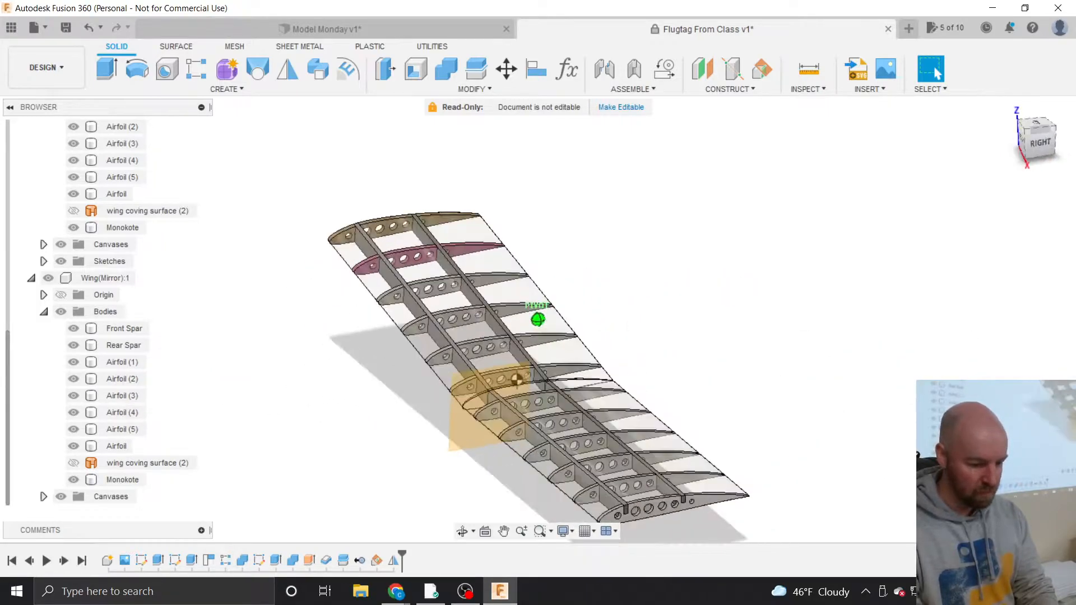
pyautogui.moveTo(980, 185)
pyautogui.mouseDown()
pyautogui.moveTo(966, 208)
pyautogui.moveTo(1032, 139)
pyautogui.mouseUp()
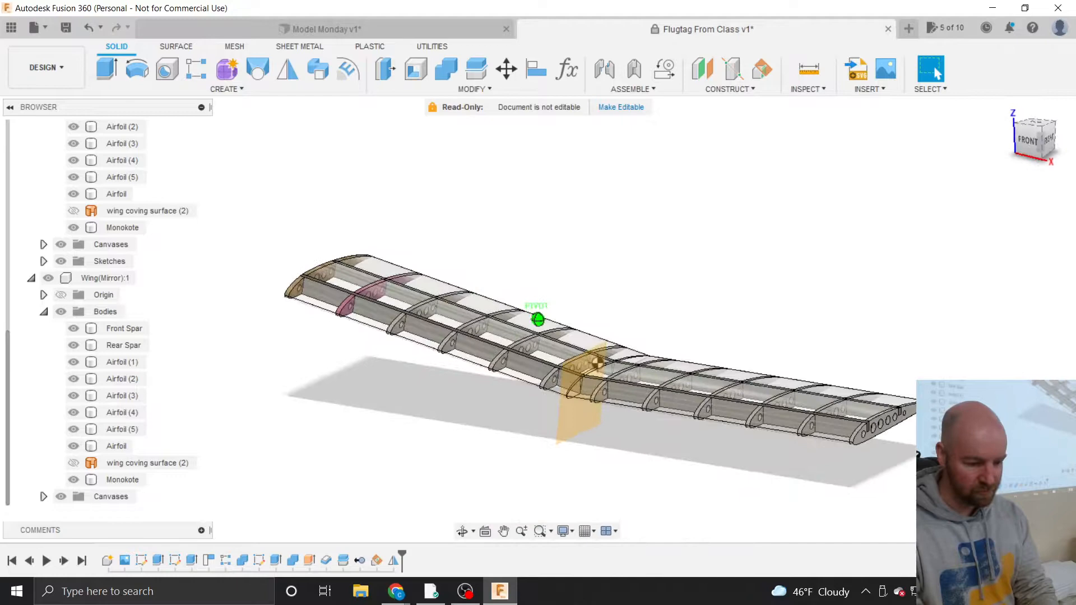
pyautogui.click(1034, 139)
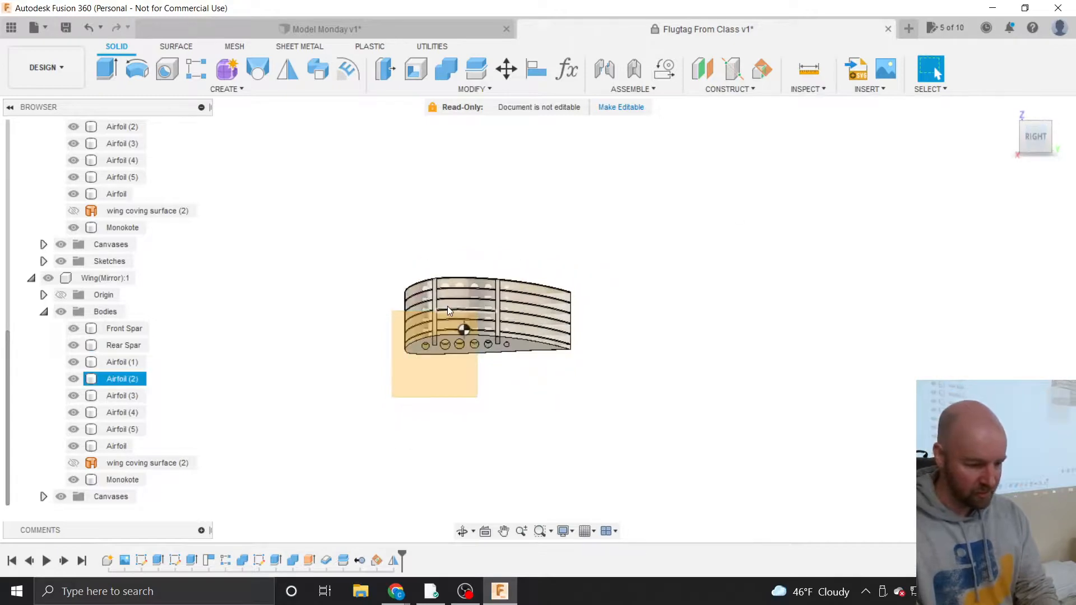
pyautogui.scroll(5, 447, 305)
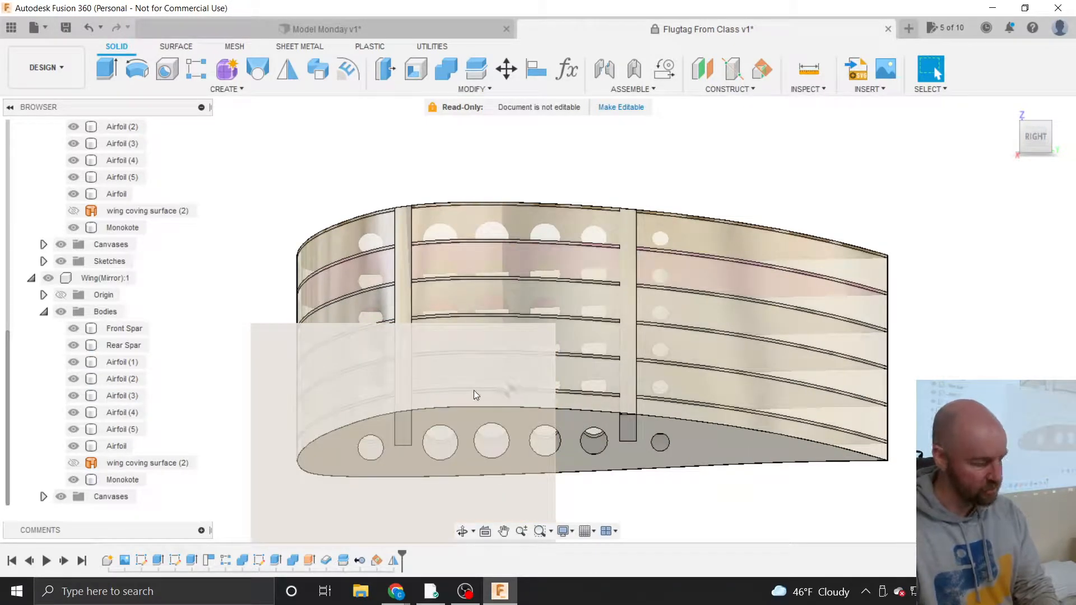
pyautogui.click(356, 405)
pyautogui.press('Escape')
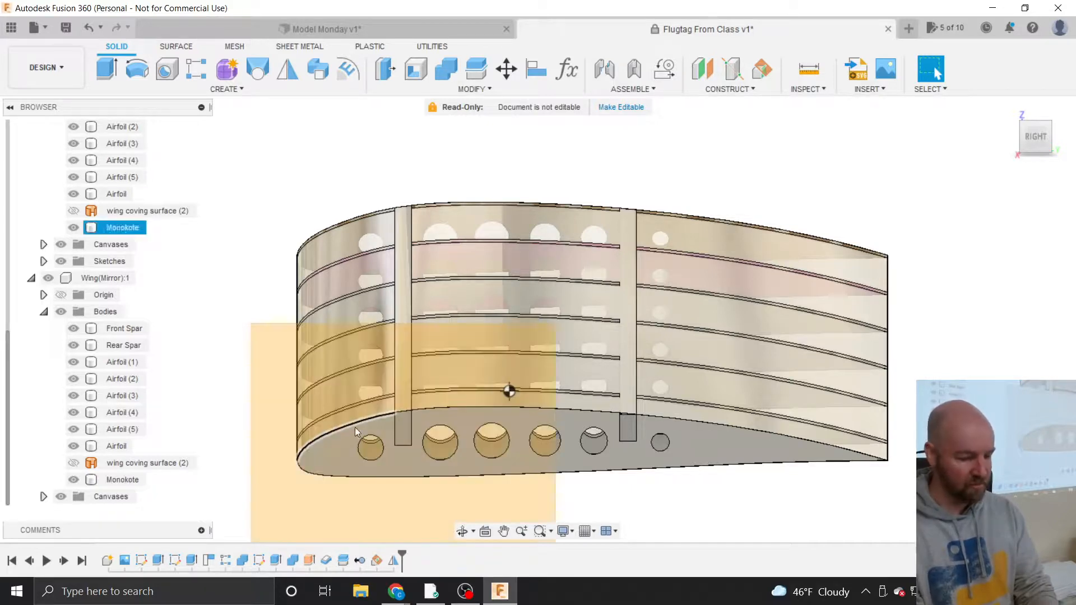
pyautogui.click(481, 388)
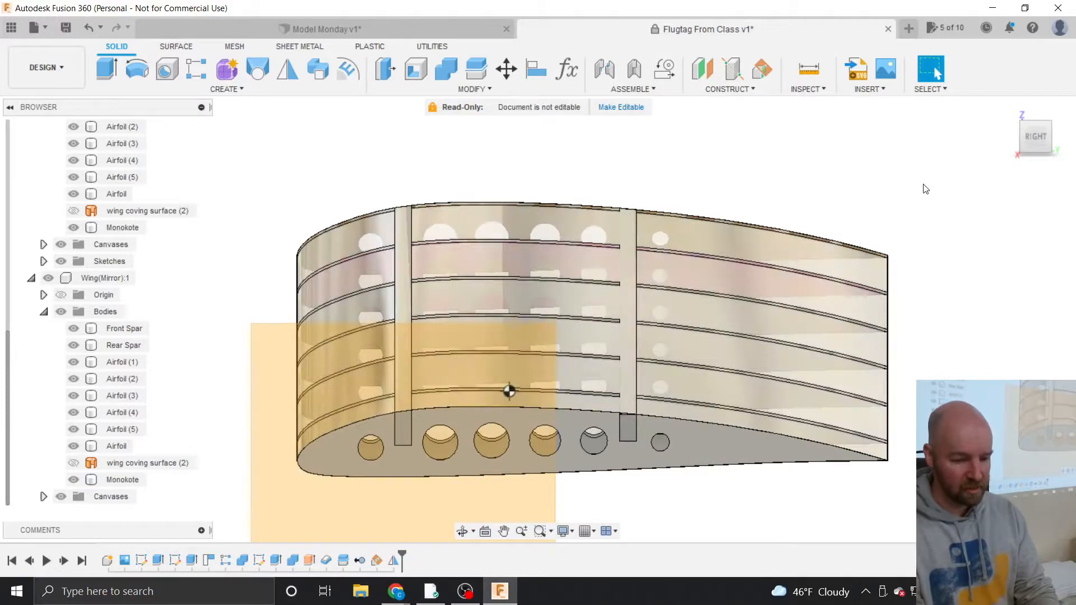
# Review the center of mass marker against the wing joint and airfoil profile from oblique, back, underside and right-side views.
pyautogui.moveTo(1029, 135)
pyautogui.mouseDown()
pyautogui.moveTo(1045, 135)
pyautogui.moveTo(1027, 139)
pyautogui.mouseUp()
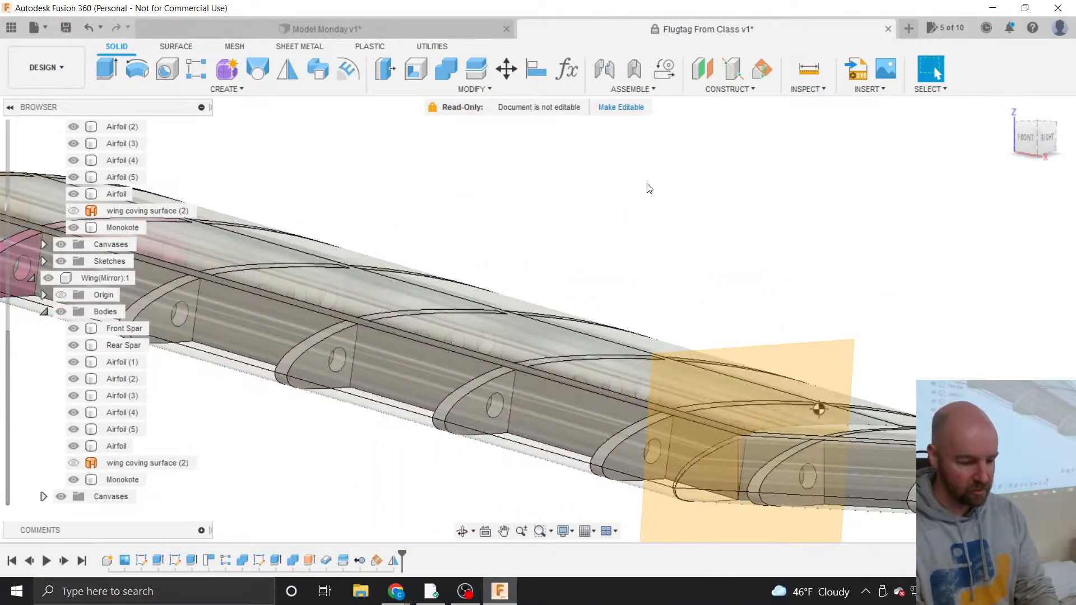
pyautogui.scroll(-4, 361, 429)
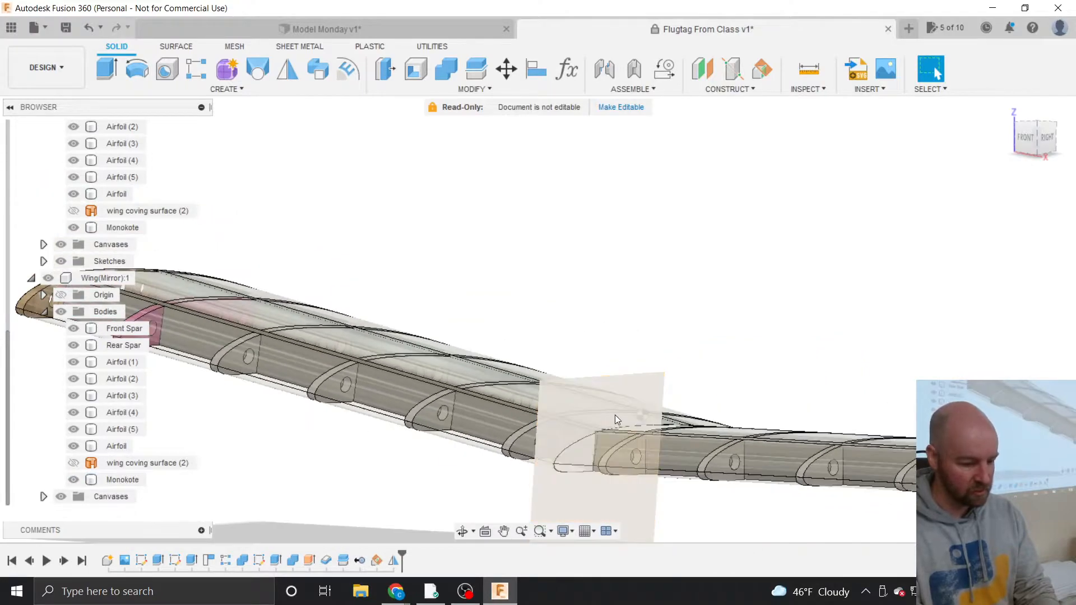
pyautogui.click(1045, 137)
pyautogui.moveTo(466, 404)
pyautogui.keyDown('shift'); pyautogui.mouseDown(button='middle')
pyautogui.moveTo(475, 413)
pyautogui.moveTo(507, 364)
pyautogui.moveTo(354, 423)
pyautogui.mouseUp(button='middle'); pyautogui.keyUp('shift')
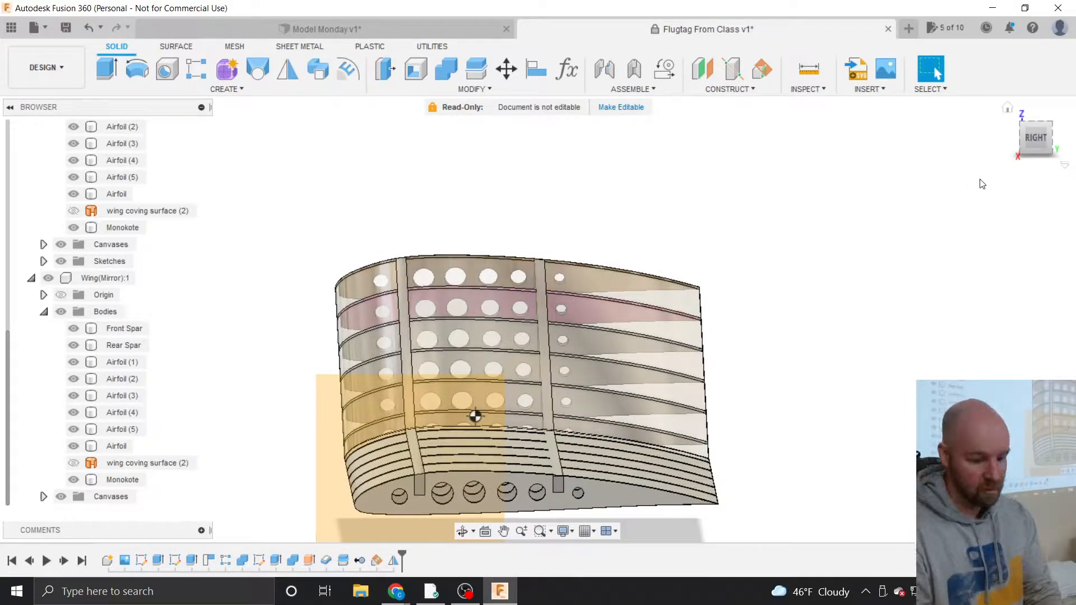
pyautogui.moveTo(1030, 139); pyautogui.dragTo(1043, 133)
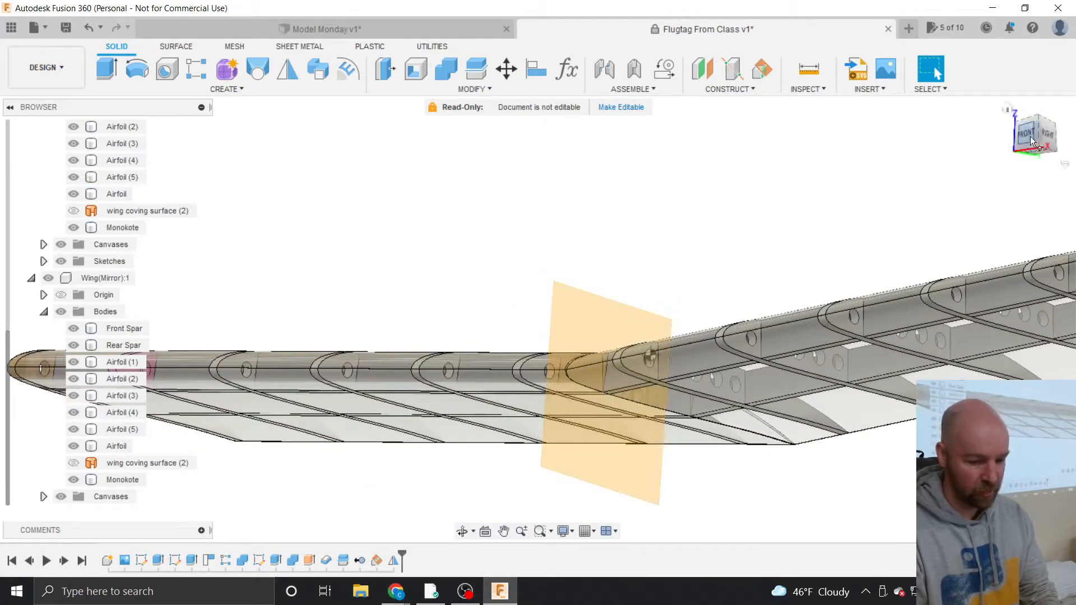
pyautogui.moveTo(1030, 136); pyautogui.dragTo(974, 136)
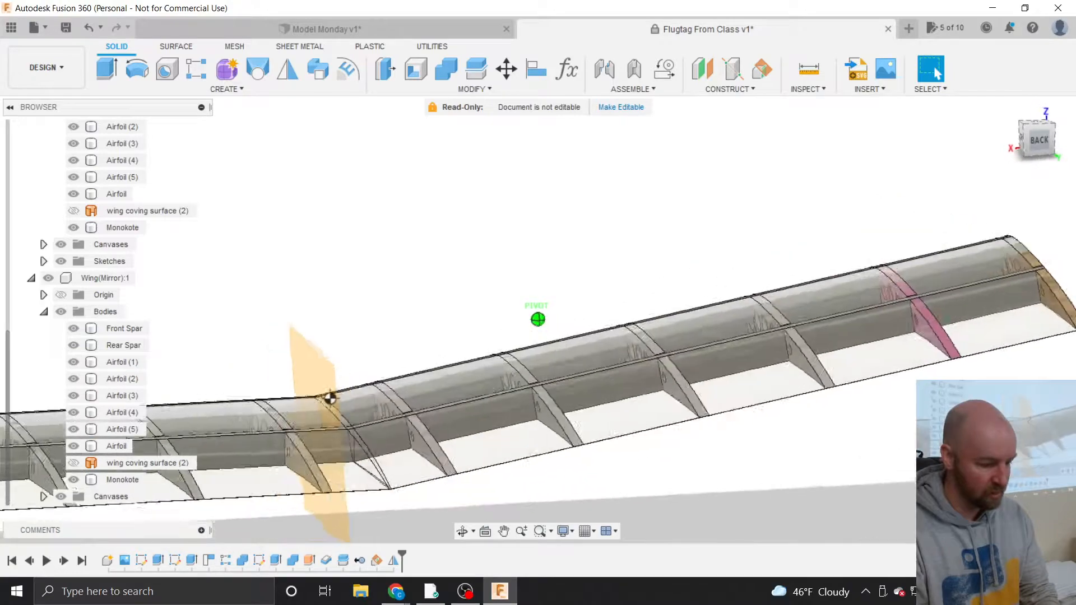
pyautogui.moveTo(329, 398)
pyautogui.keyDown('shift'); pyautogui.mouseDown(button='middle')
pyautogui.moveTo(331, 408)
pyautogui.moveTo(654, 436)
pyautogui.moveTo(658, 428)
pyautogui.mouseUp(button='middle'); pyautogui.keyUp('shift')
pyautogui.scroll(-1, 527, 198)
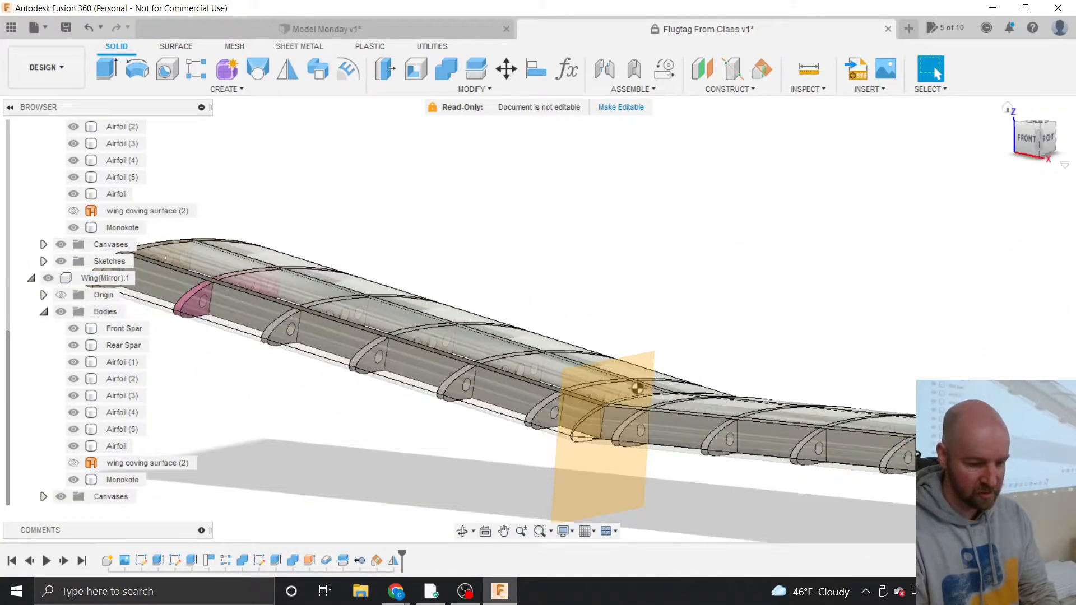
pyautogui.click(1045, 138)
pyautogui.scroll(2, 457, 373)
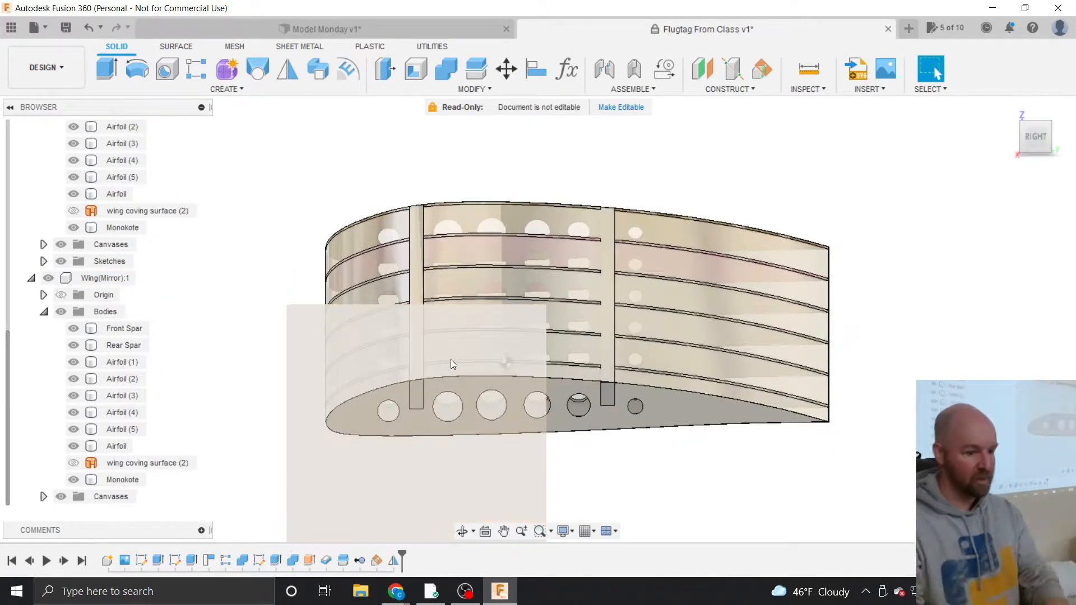
pyautogui.click(1017, 133)
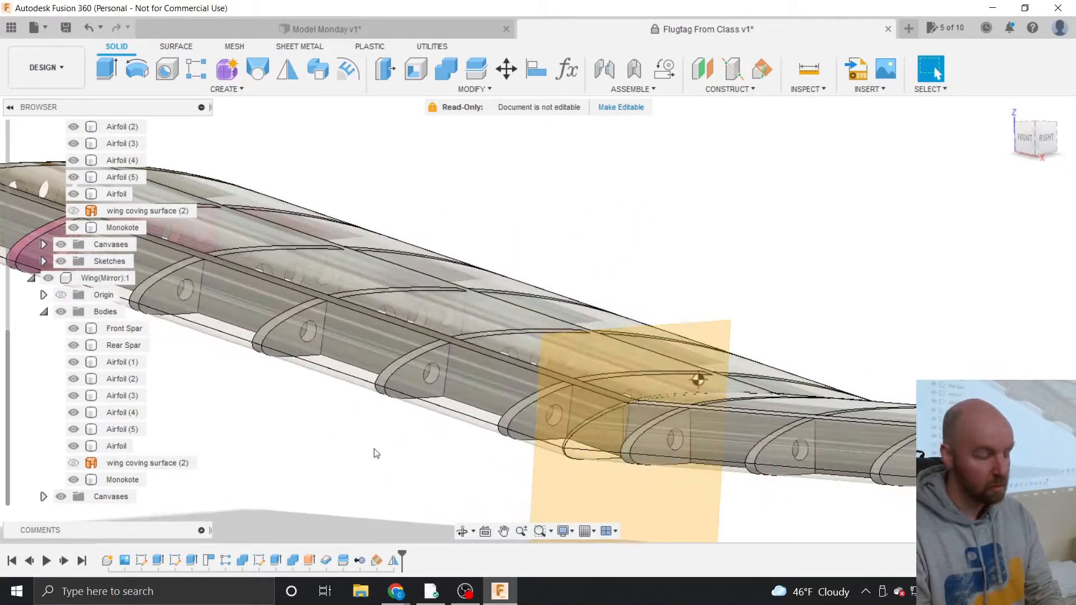
# Examine the whole wing pair, with its center of mass marker at the joint, from the front-right and front-left sides.
pyautogui.scroll(-2, 374, 452)
pyautogui.scroll(-3, 376, 453)
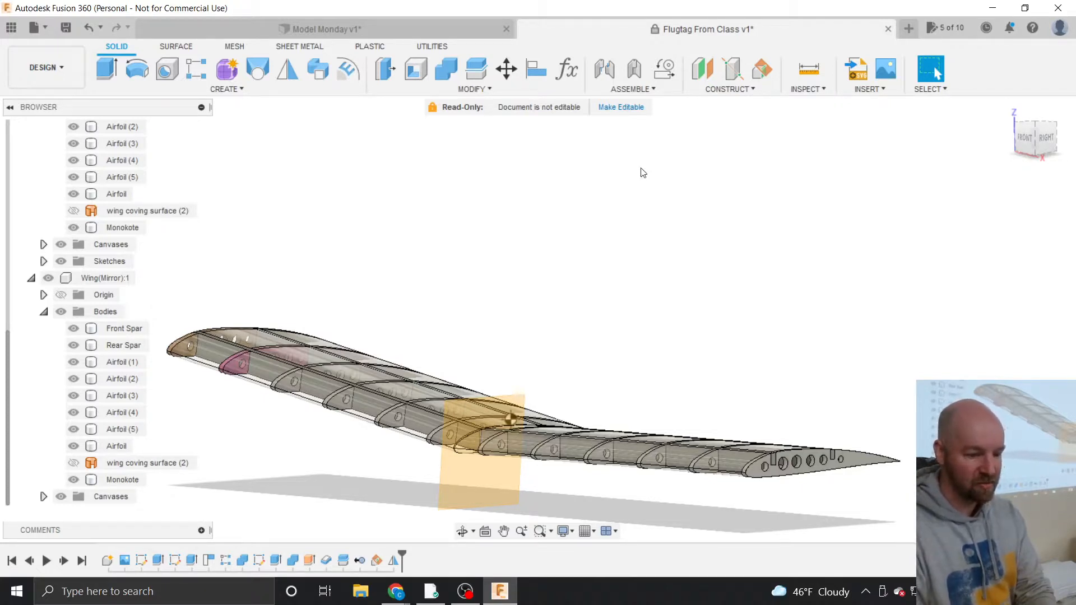
pyautogui.click(640, 88)
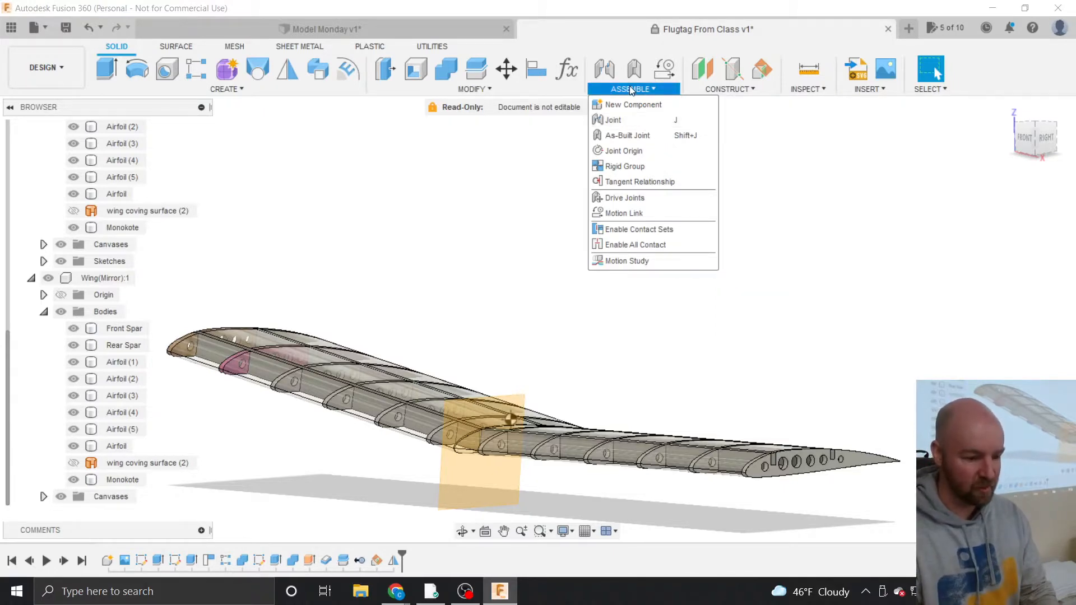
pyautogui.click(631, 89)
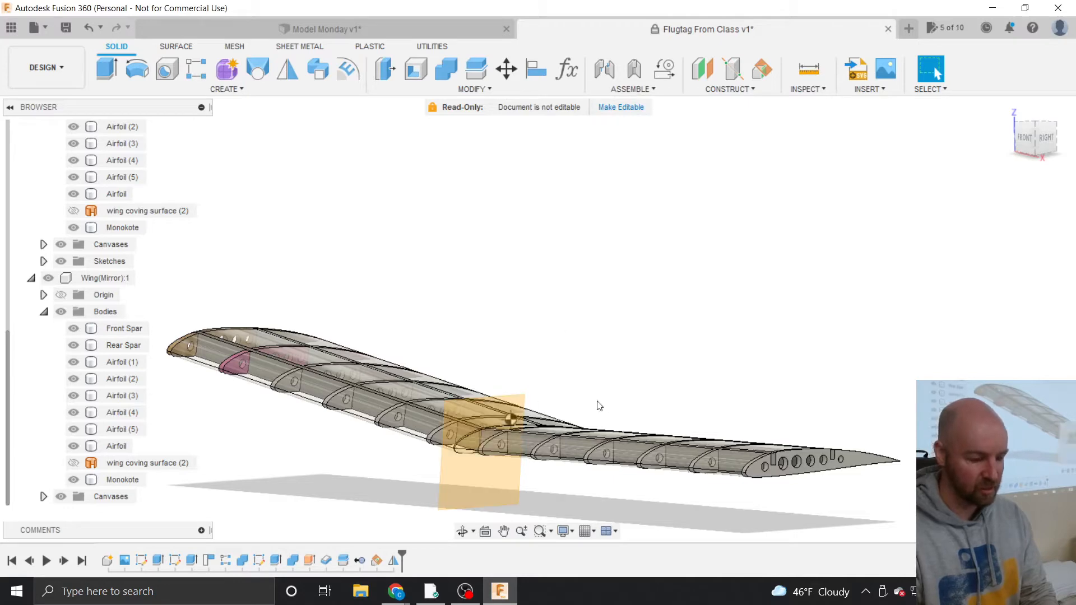
pyautogui.moveTo(1025, 139)
pyautogui.mouseDown()
pyautogui.moveTo(1064, 145)
pyautogui.moveTo(1022, 139)
pyautogui.mouseUp()
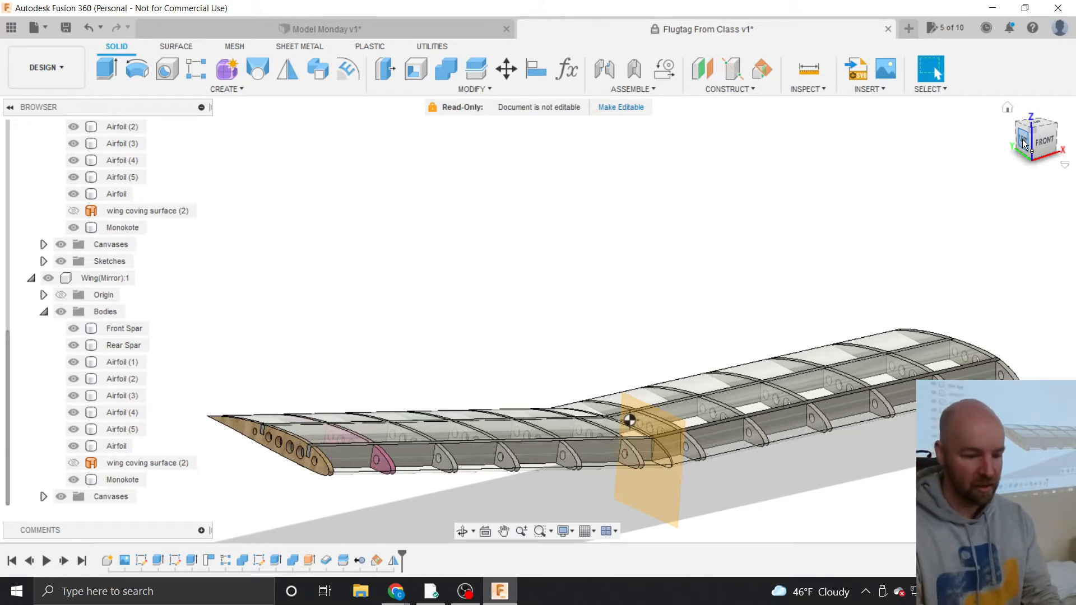
pyautogui.moveTo(1044, 141)
pyautogui.mouseDown()
pyautogui.moveTo(1008, 140)
pyautogui.moveTo(931, 240)
pyautogui.mouseUp()
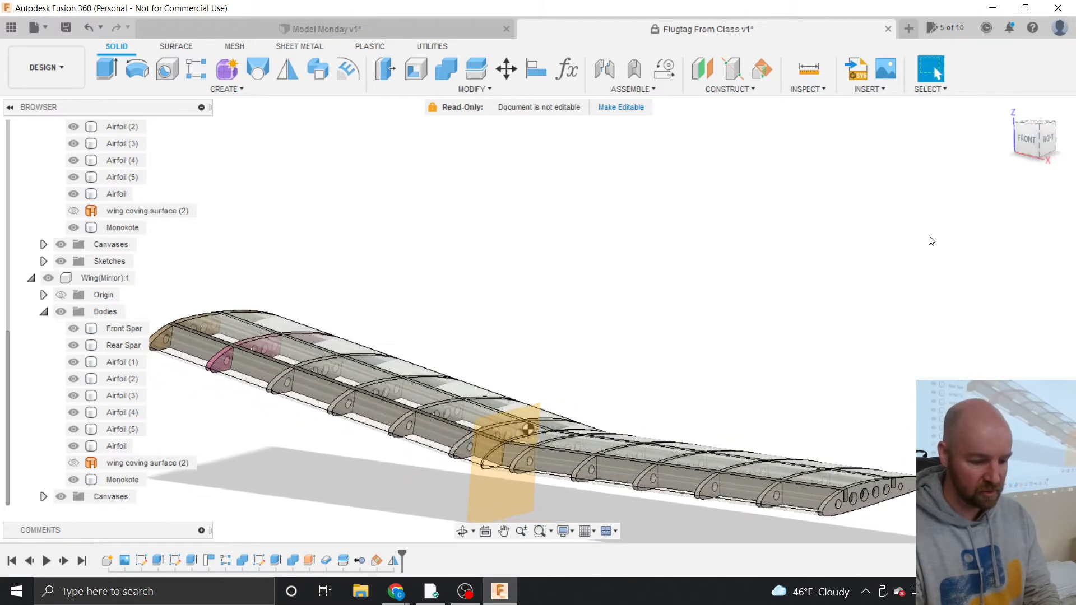
pyautogui.scroll(-1, 916, 252)
pyautogui.scroll(1, 624, 493)
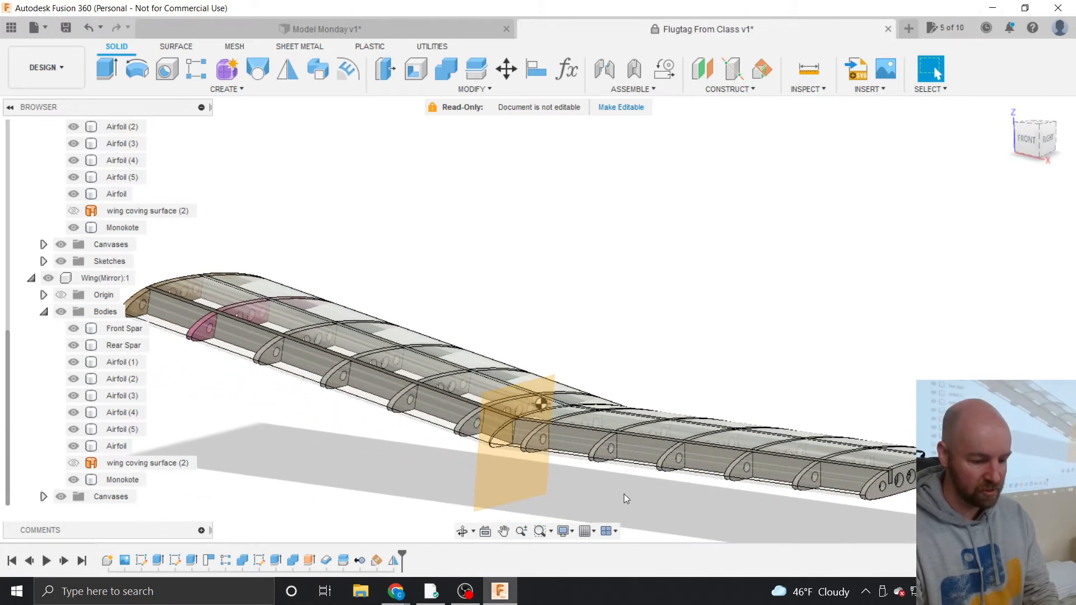